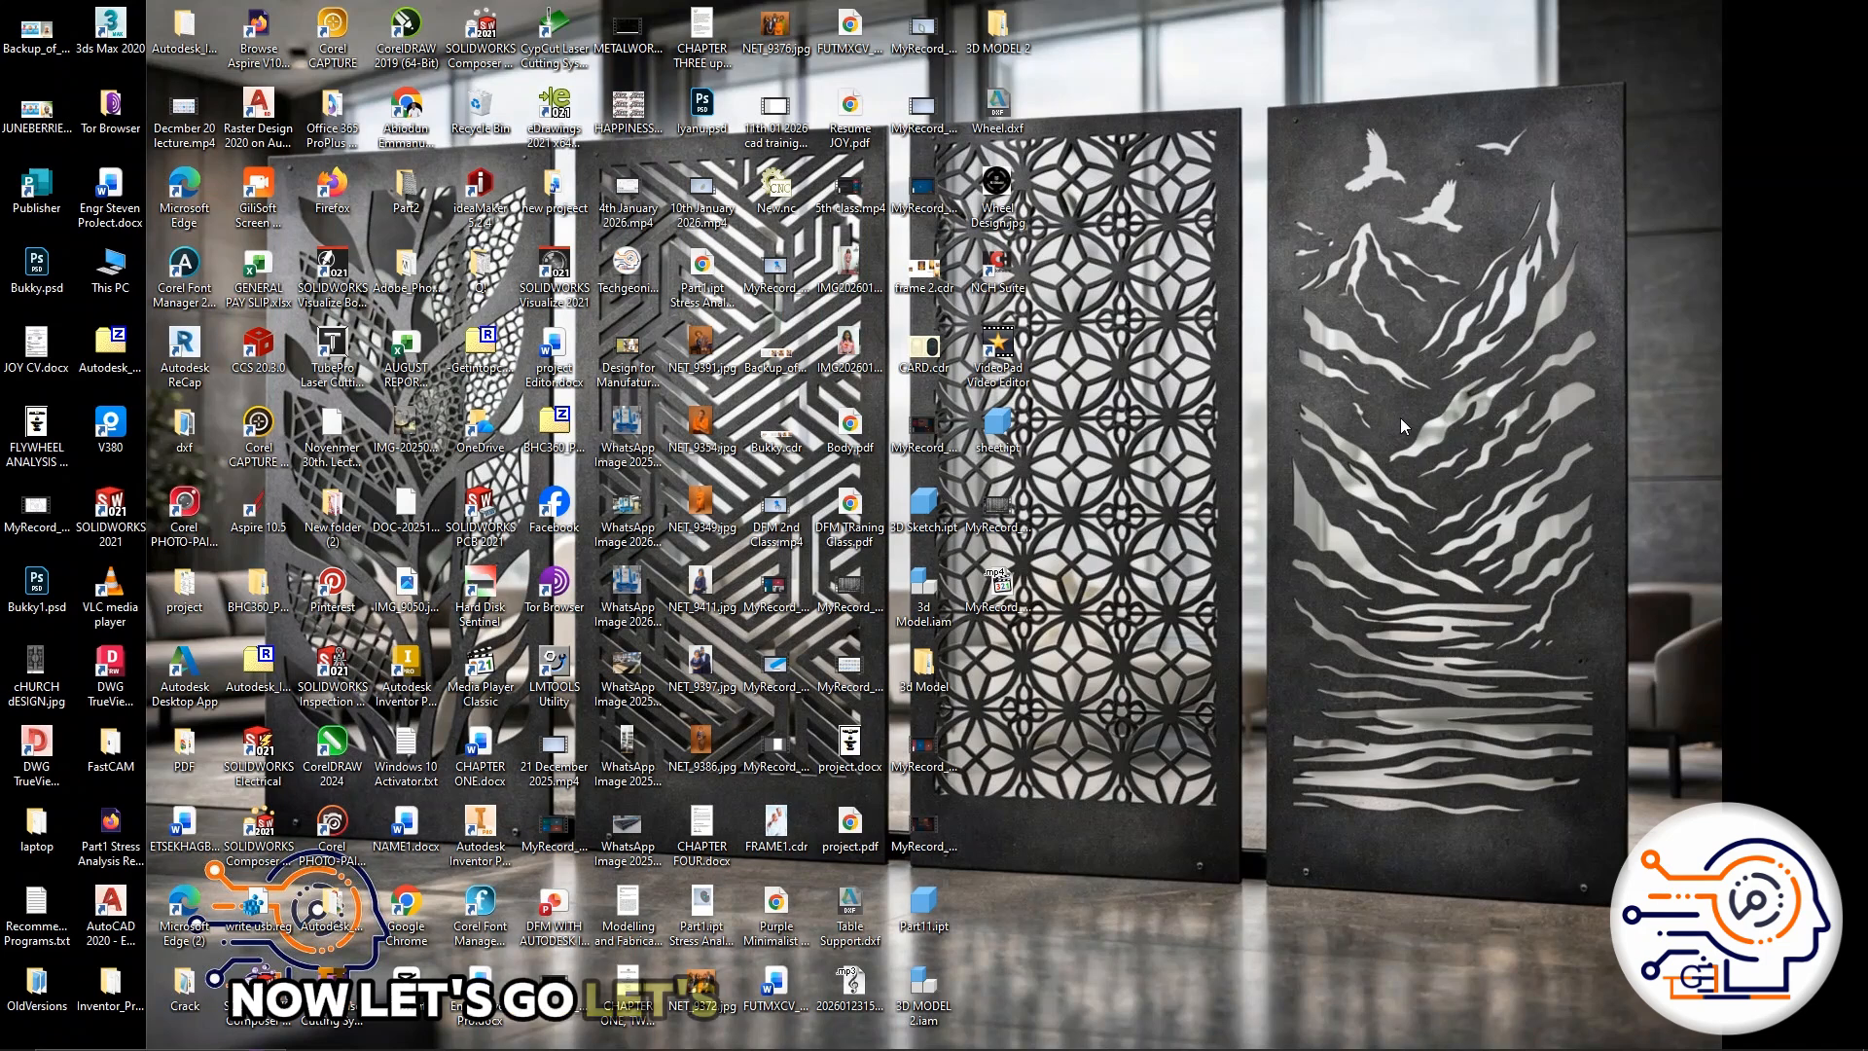
Step: Launch FastNEST from the Windows search as administrator
key(super)
text(fastn)
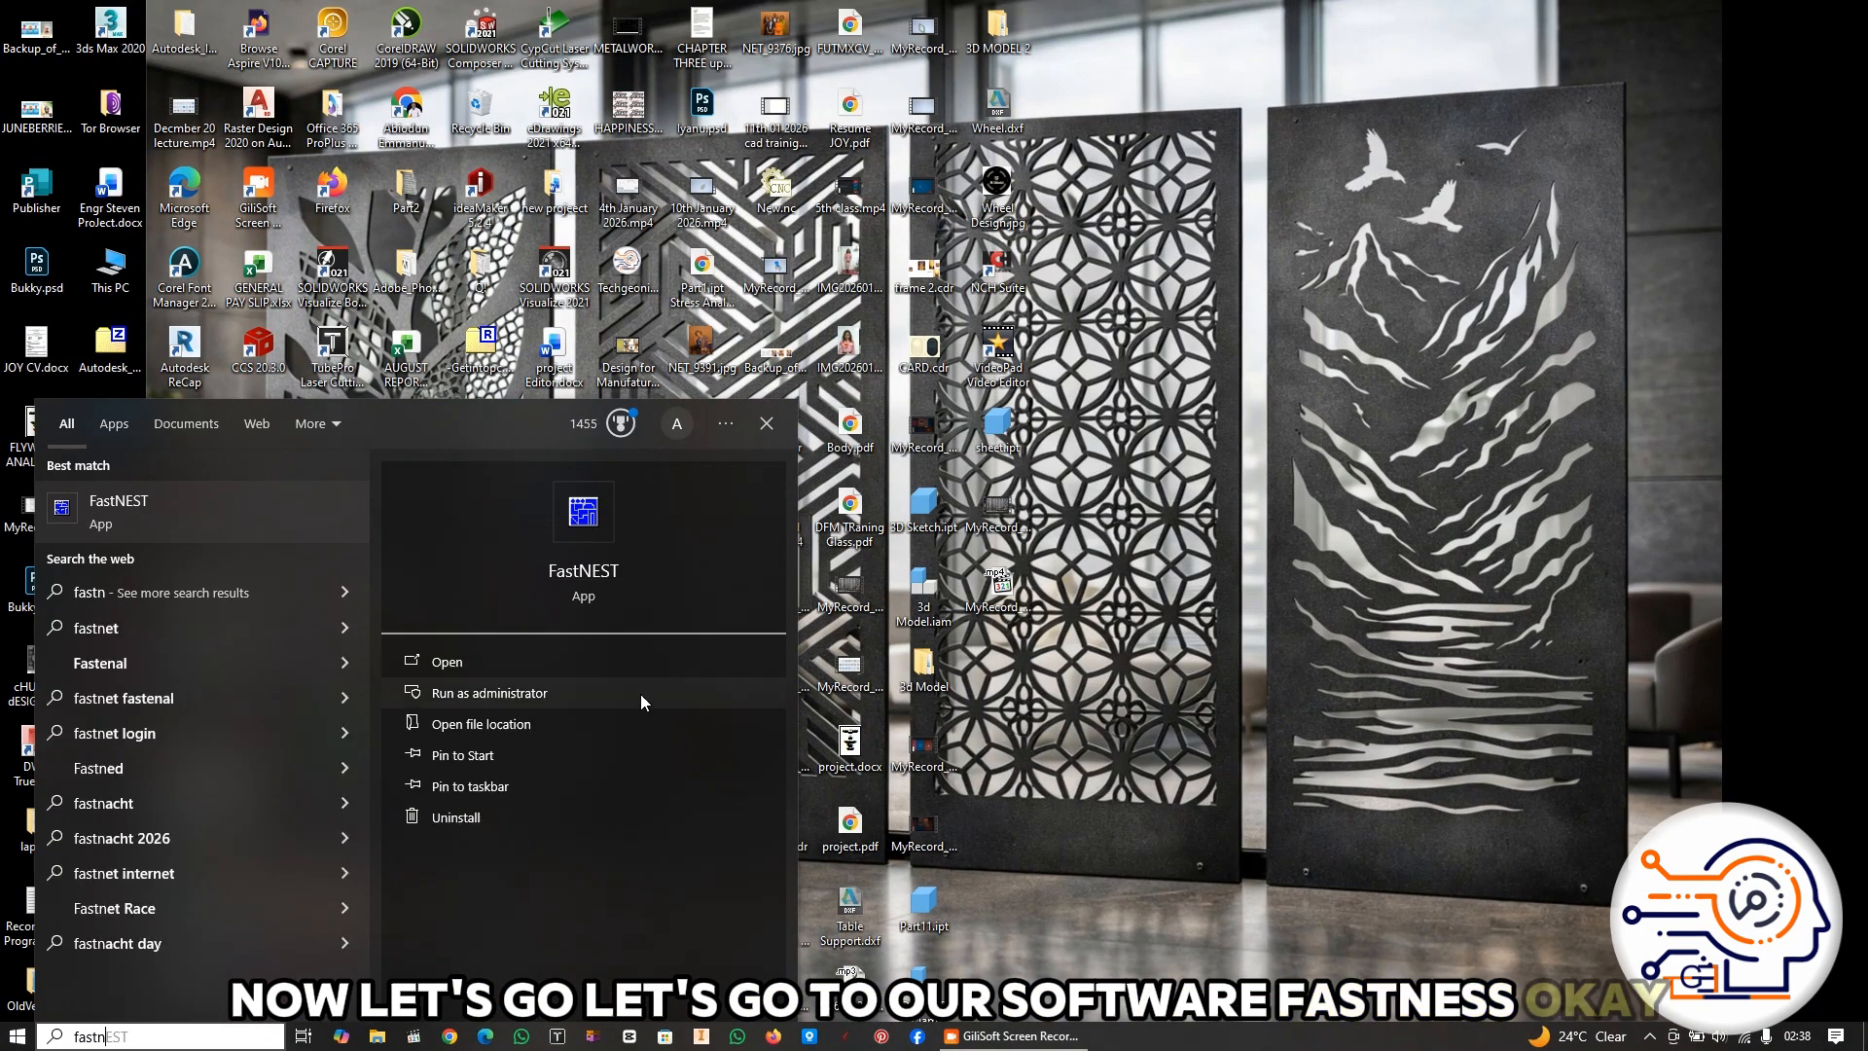
click(638, 695)
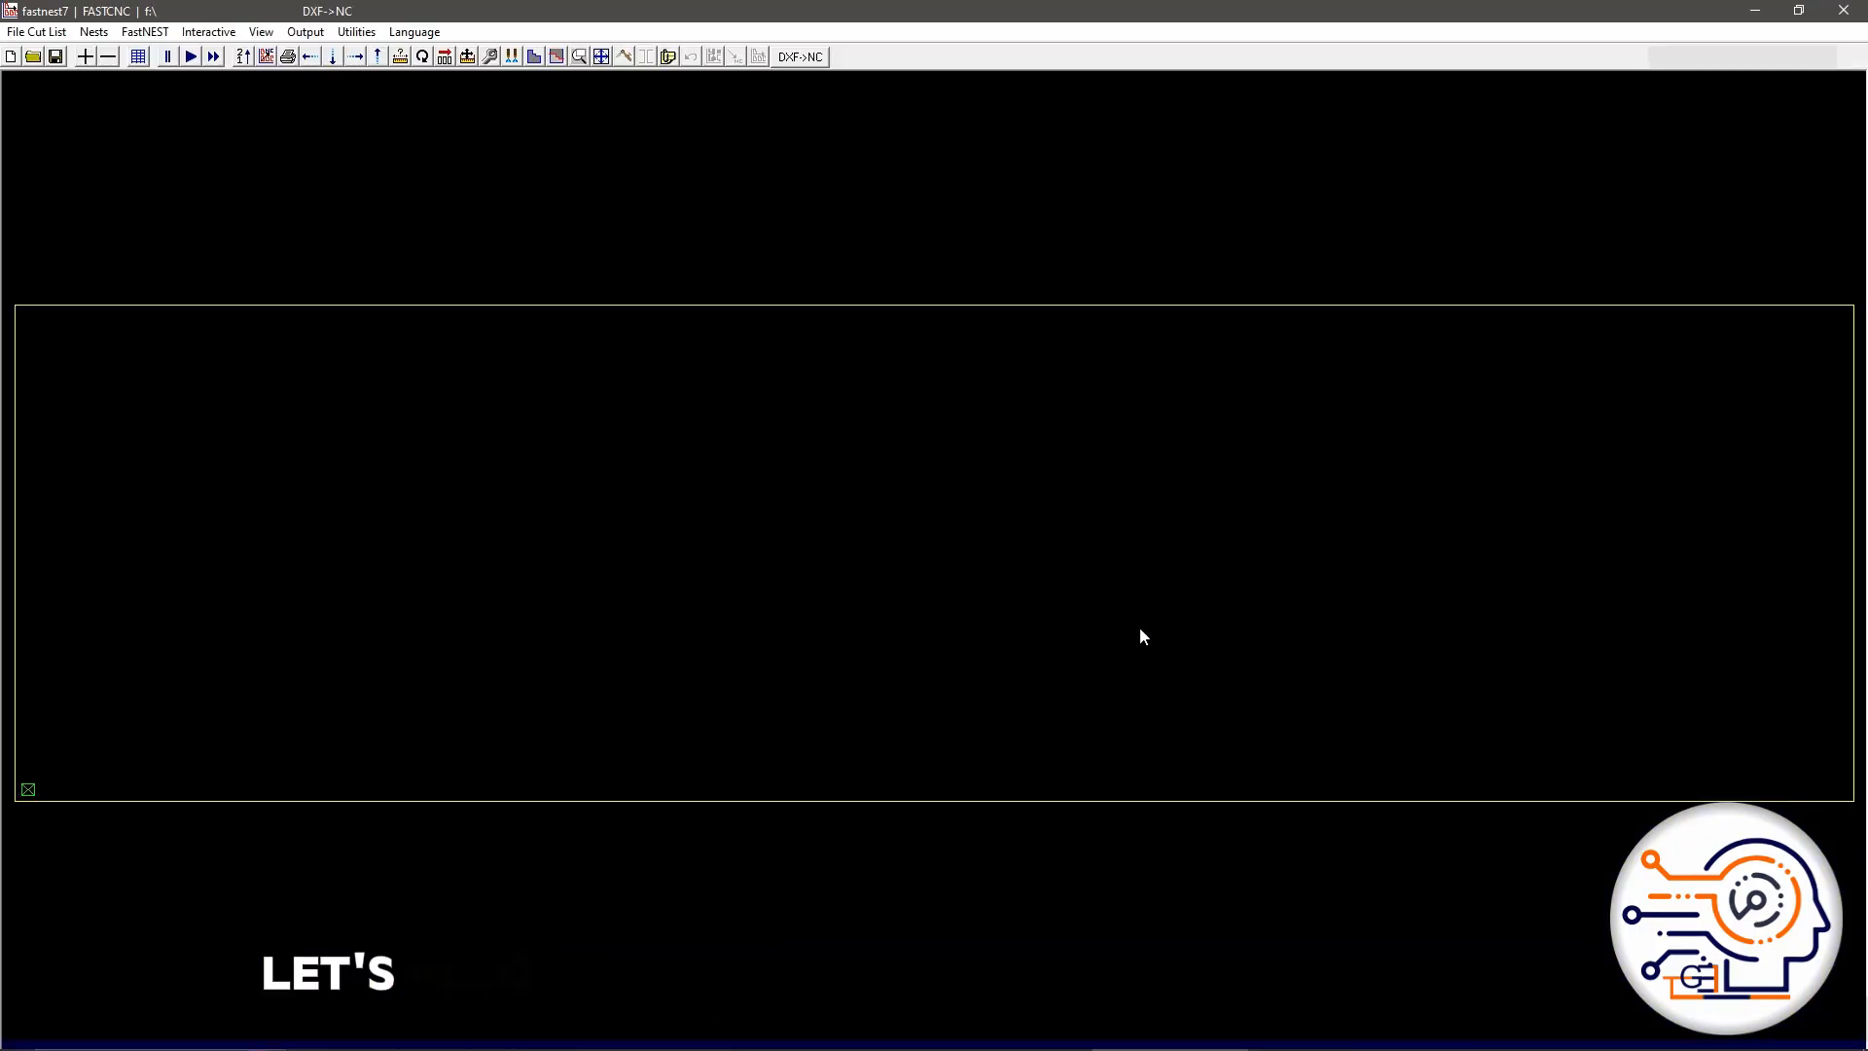
Step: Launch the CypCut Laser Cutting System from the Windows search, then return to the empty FastNEST plate
key(super)
text(cy)
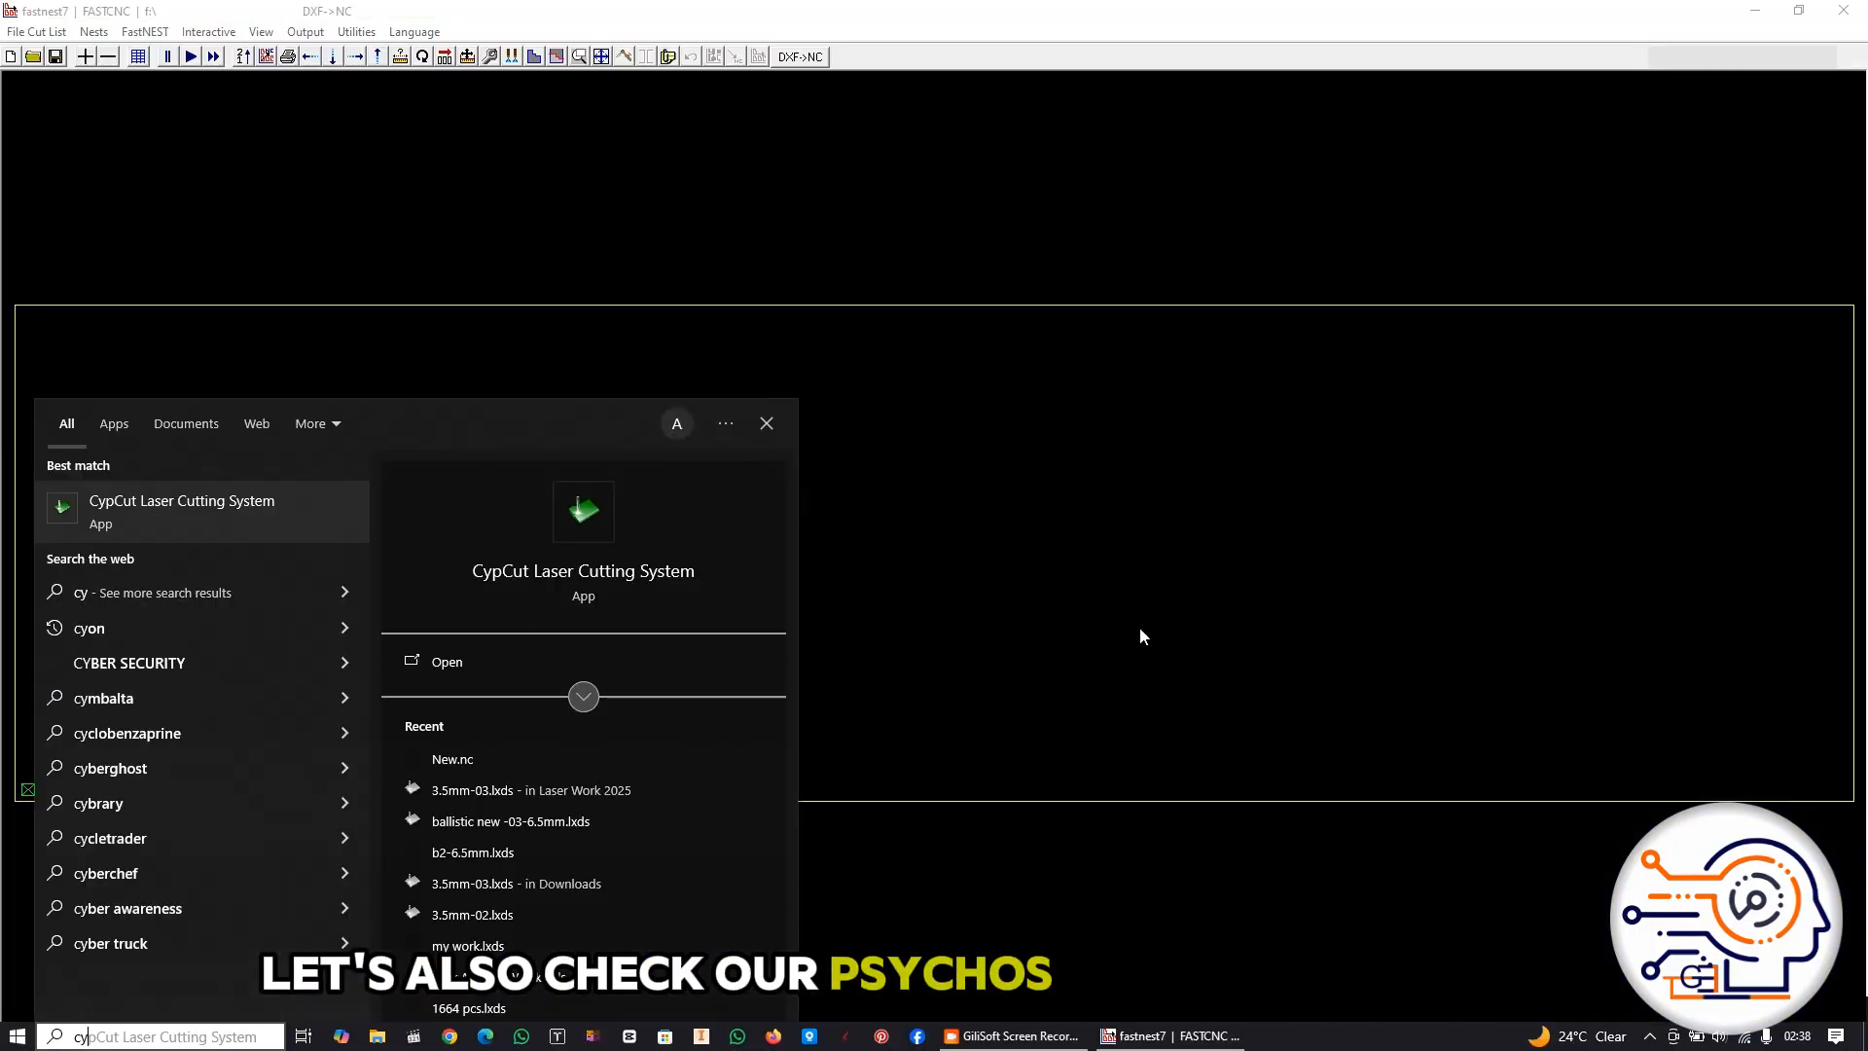
click(276, 498)
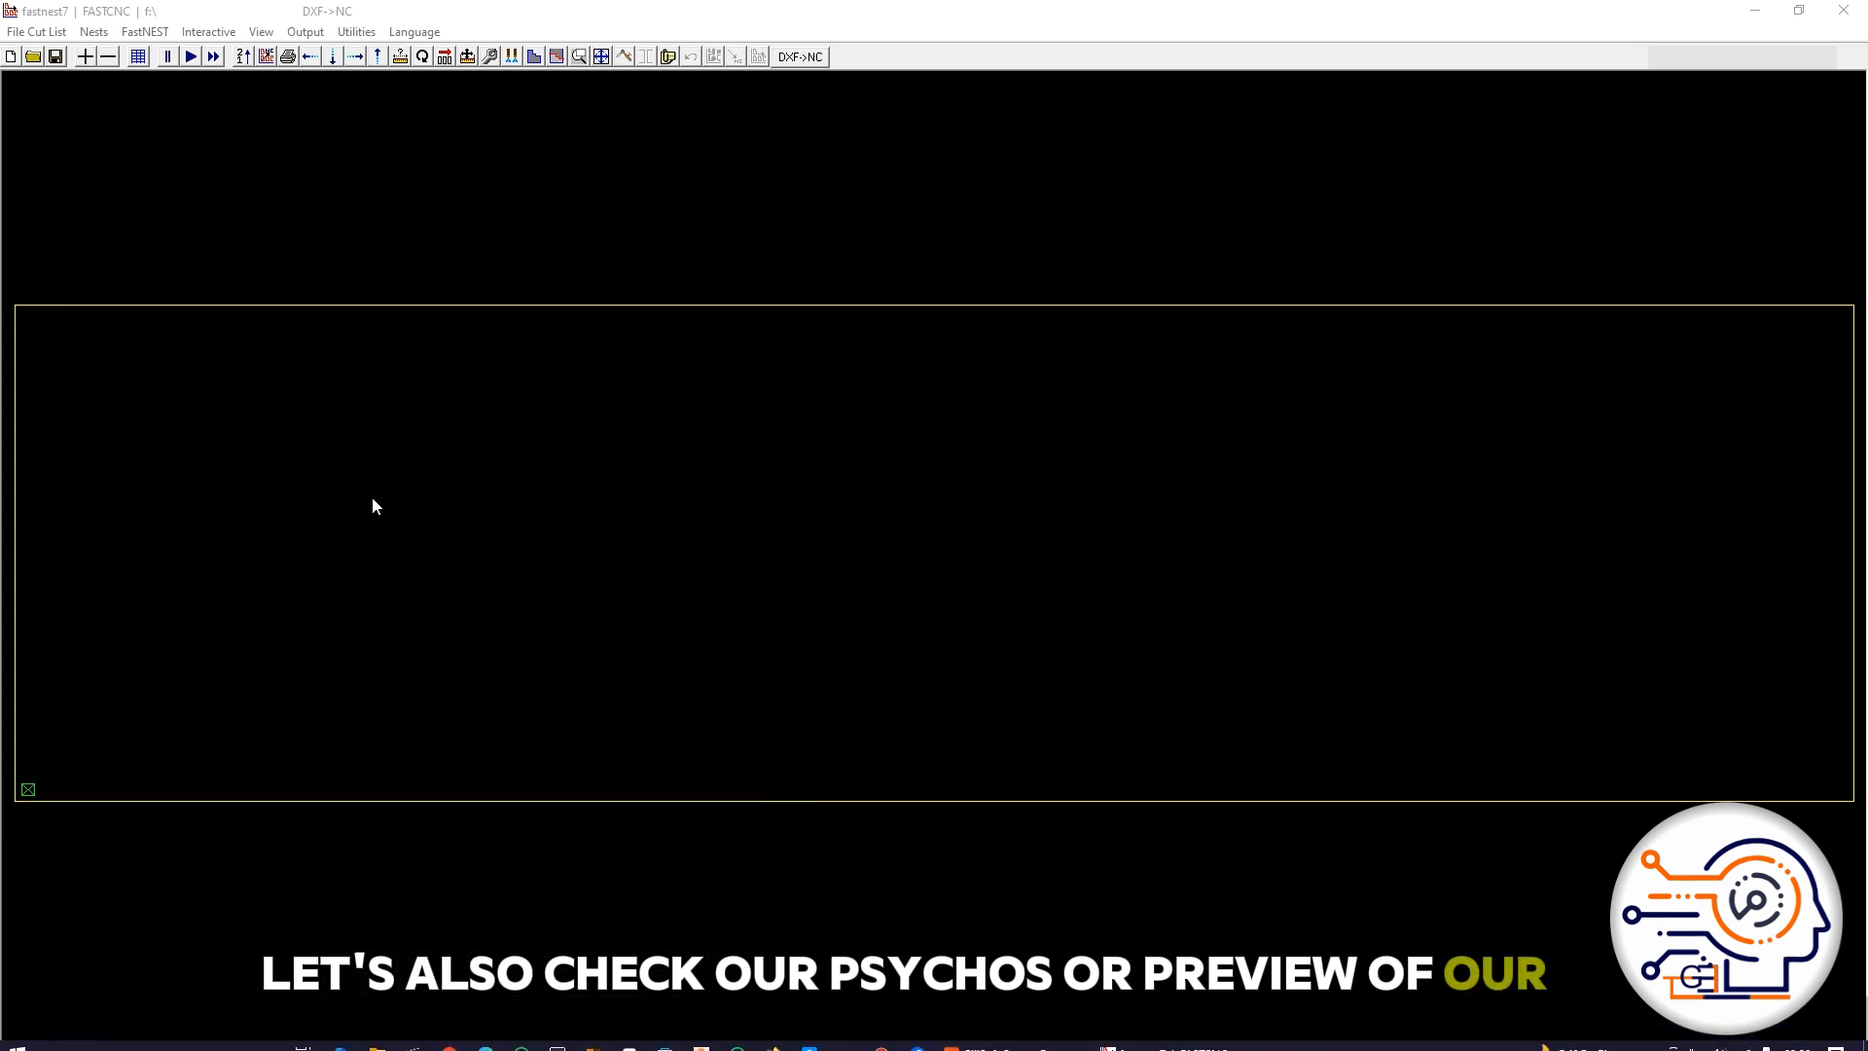
click(1056, 557)
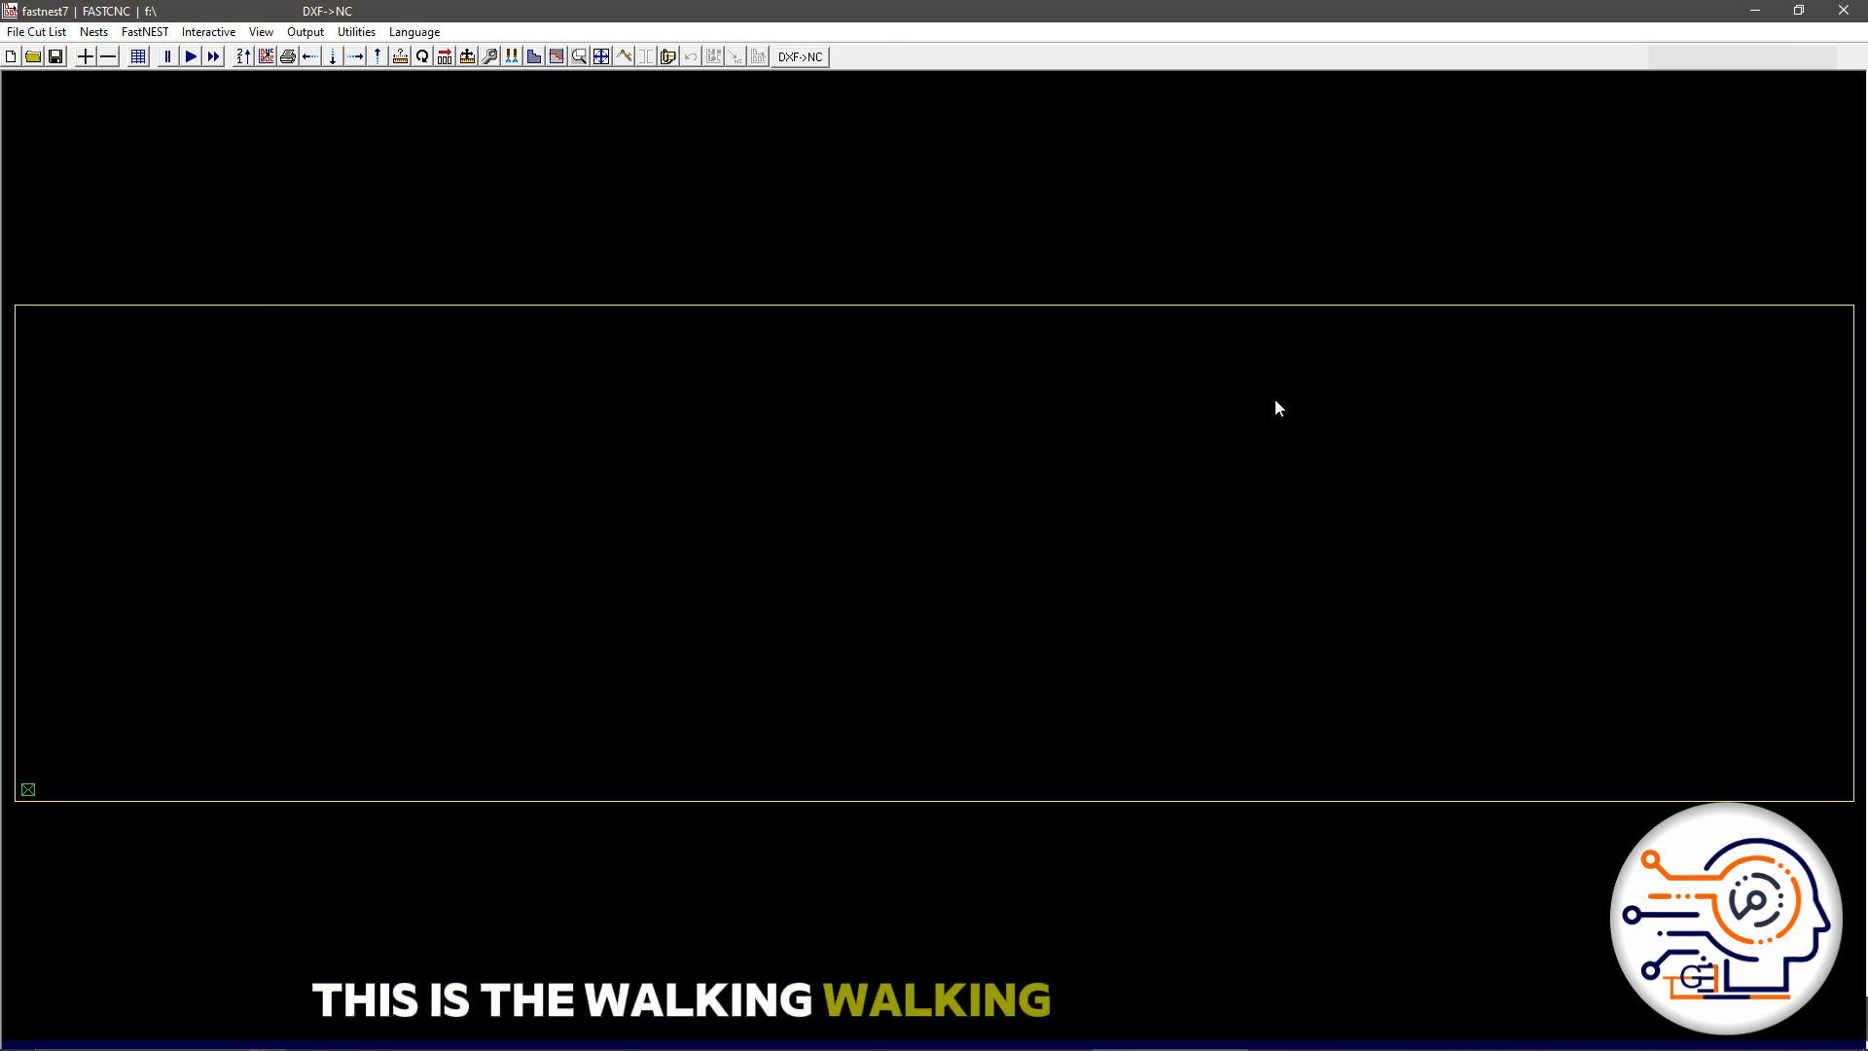
click(15, 37)
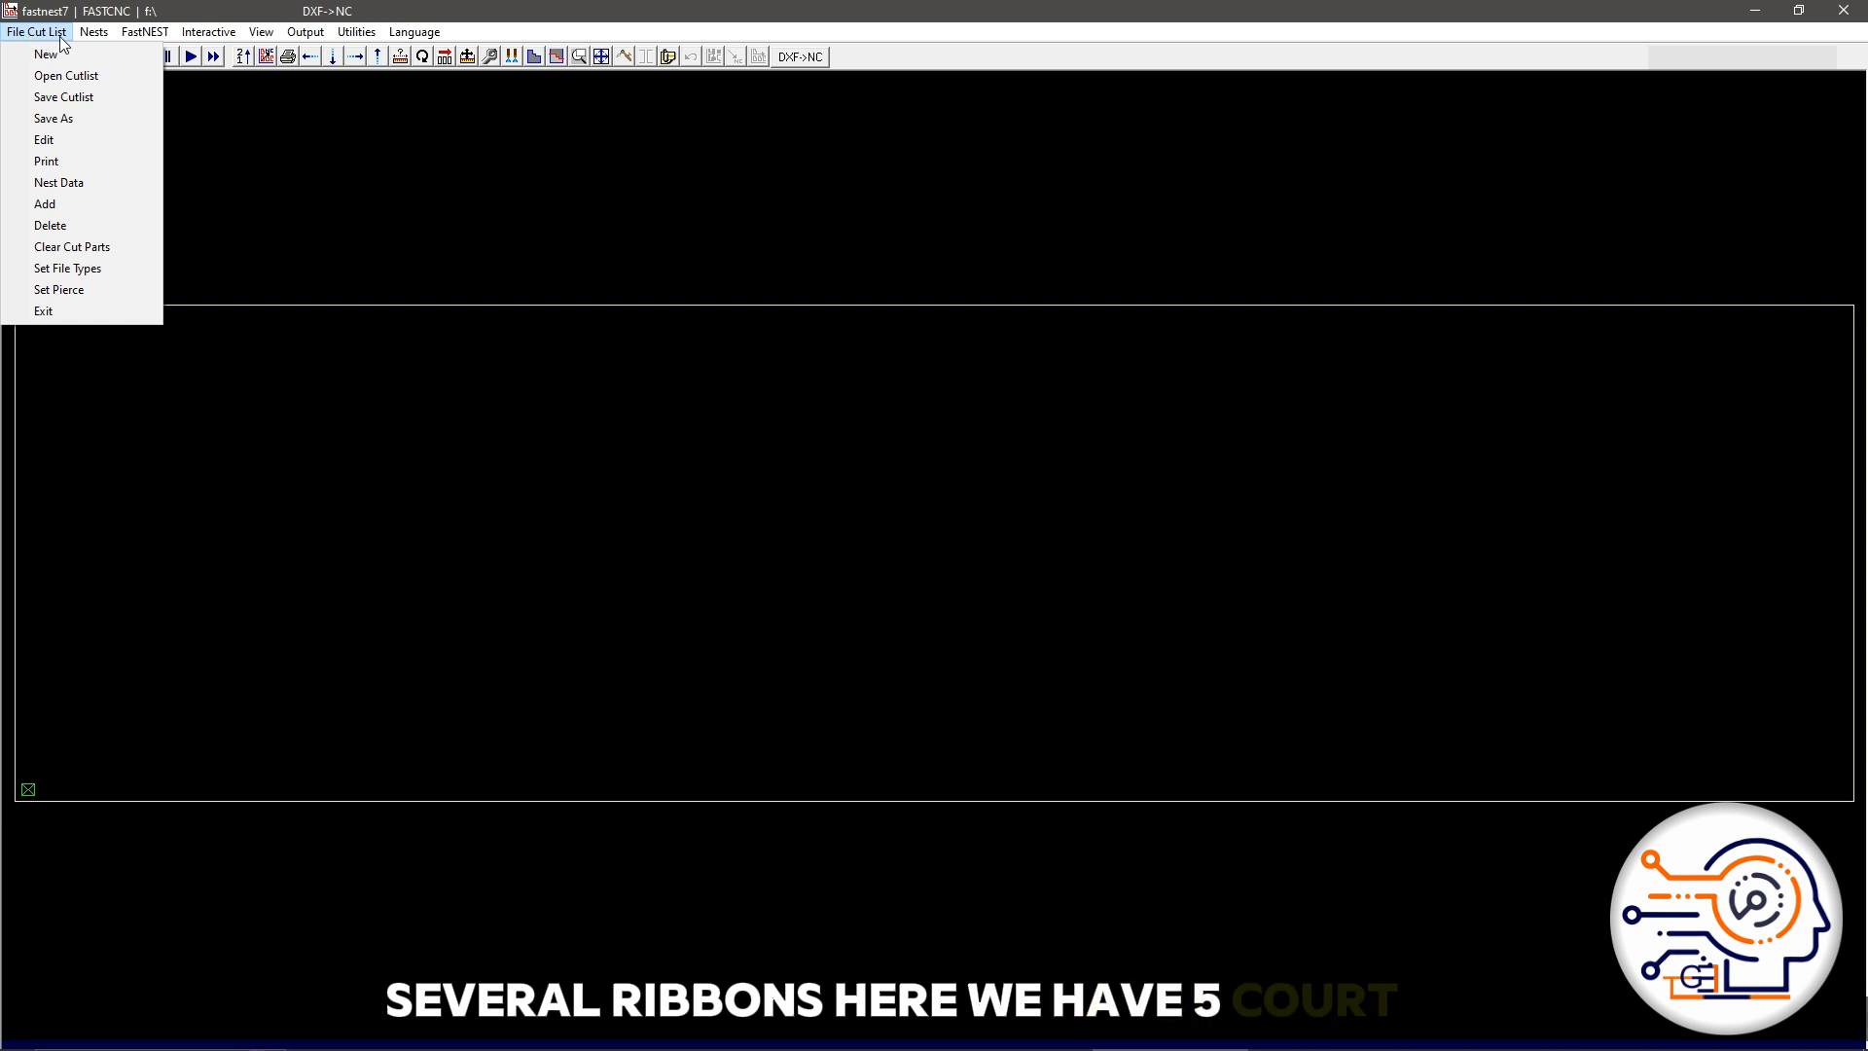
mouse_move(191, 42)
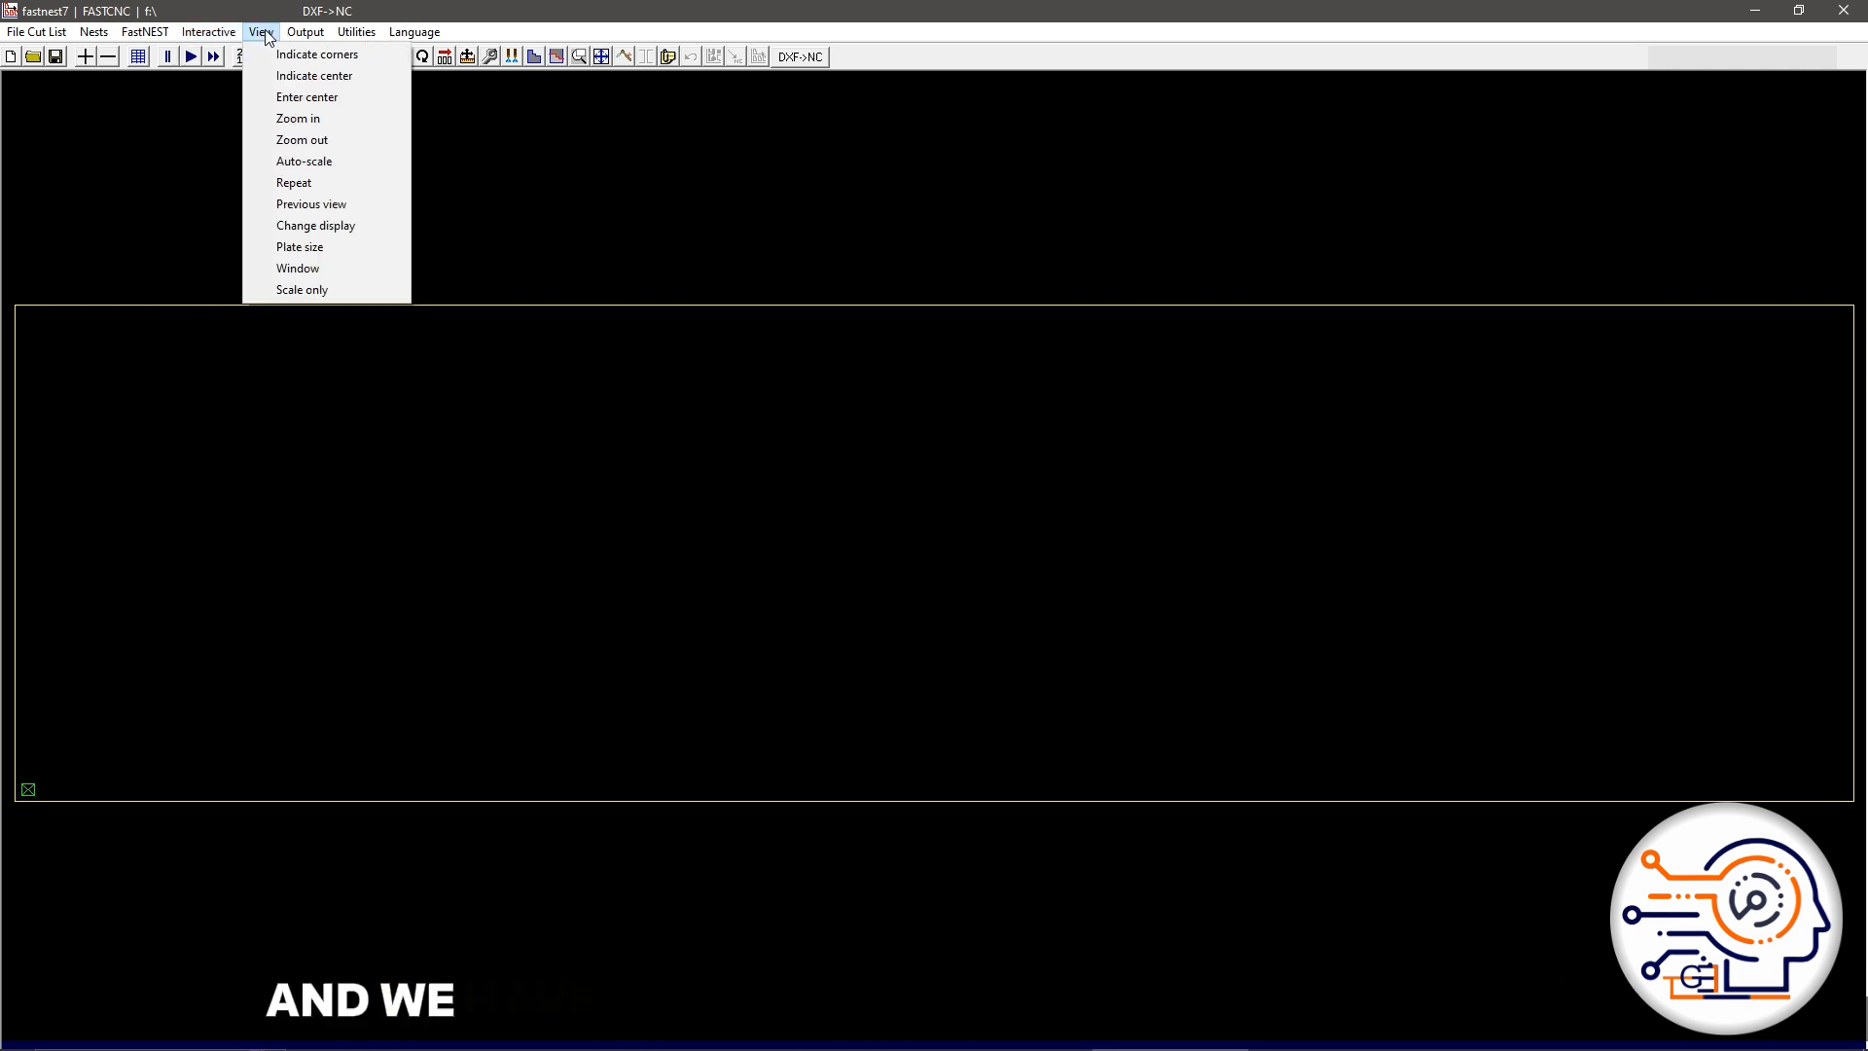
mouse_move(313, 37)
mouse_move(413, 32)
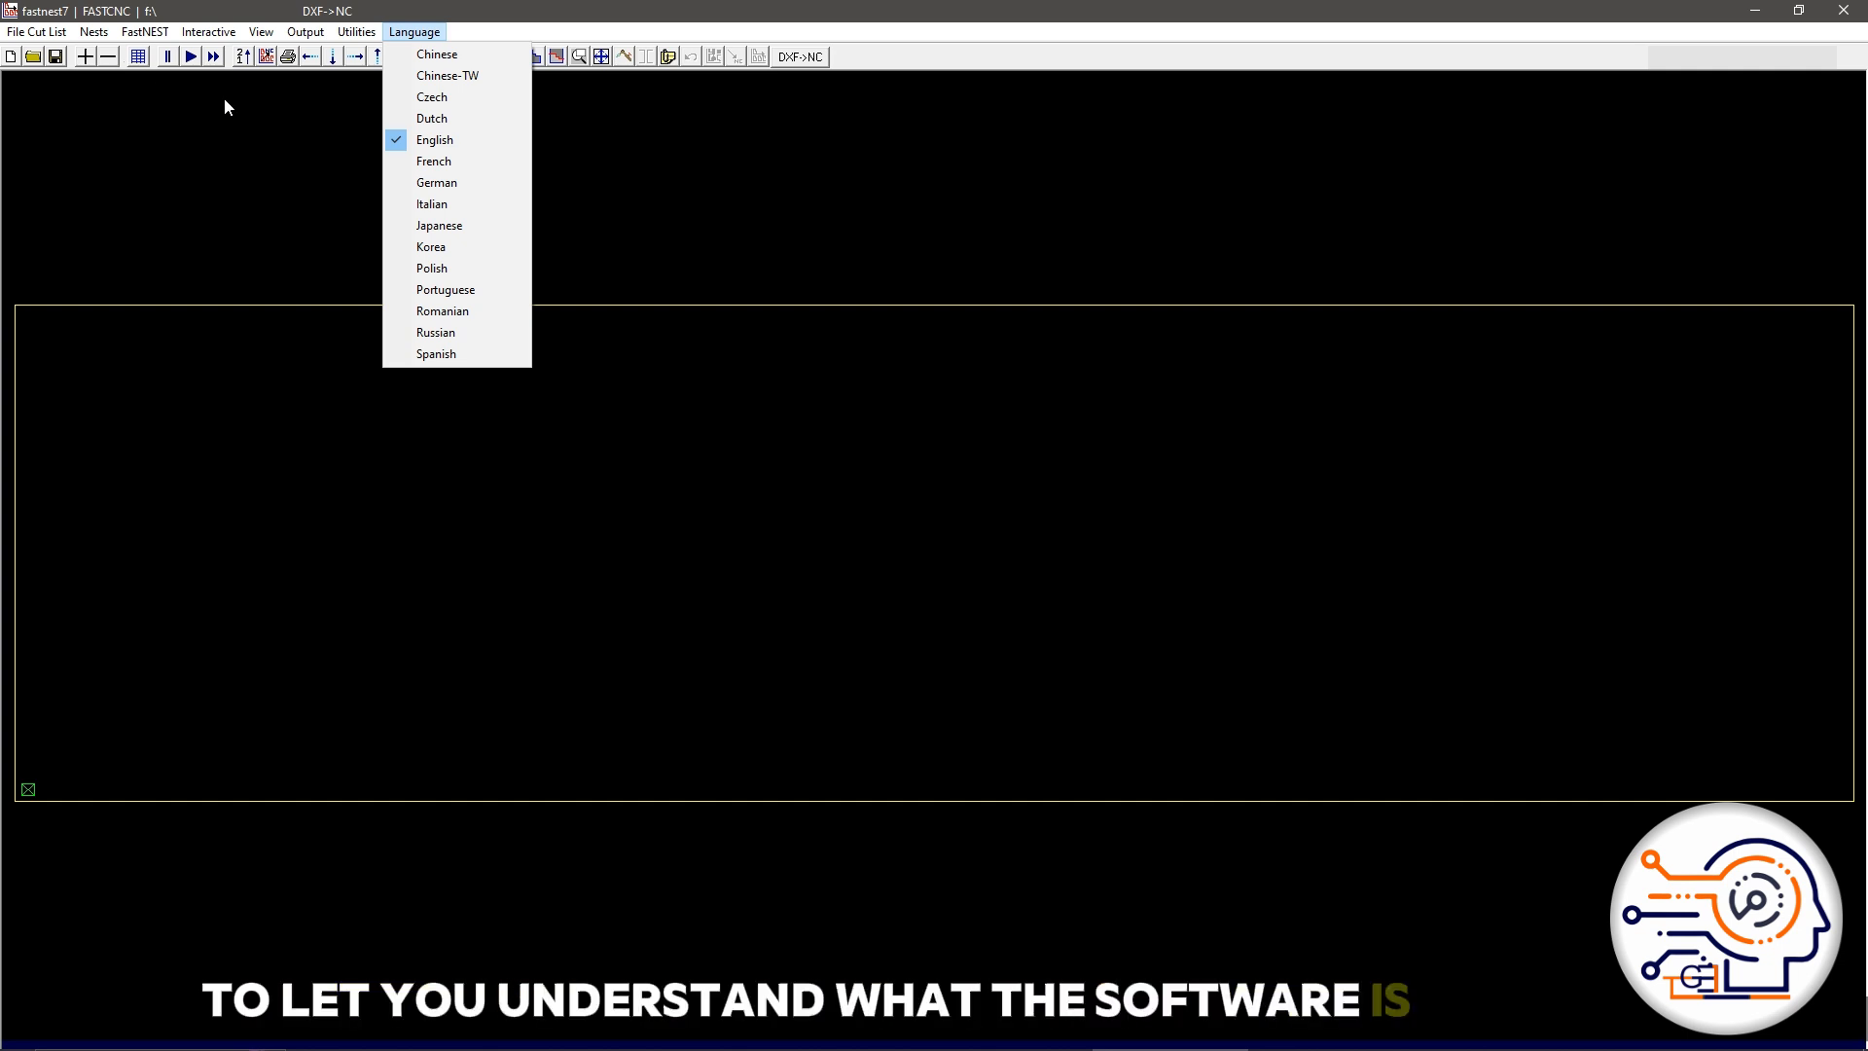
click(209, 32)
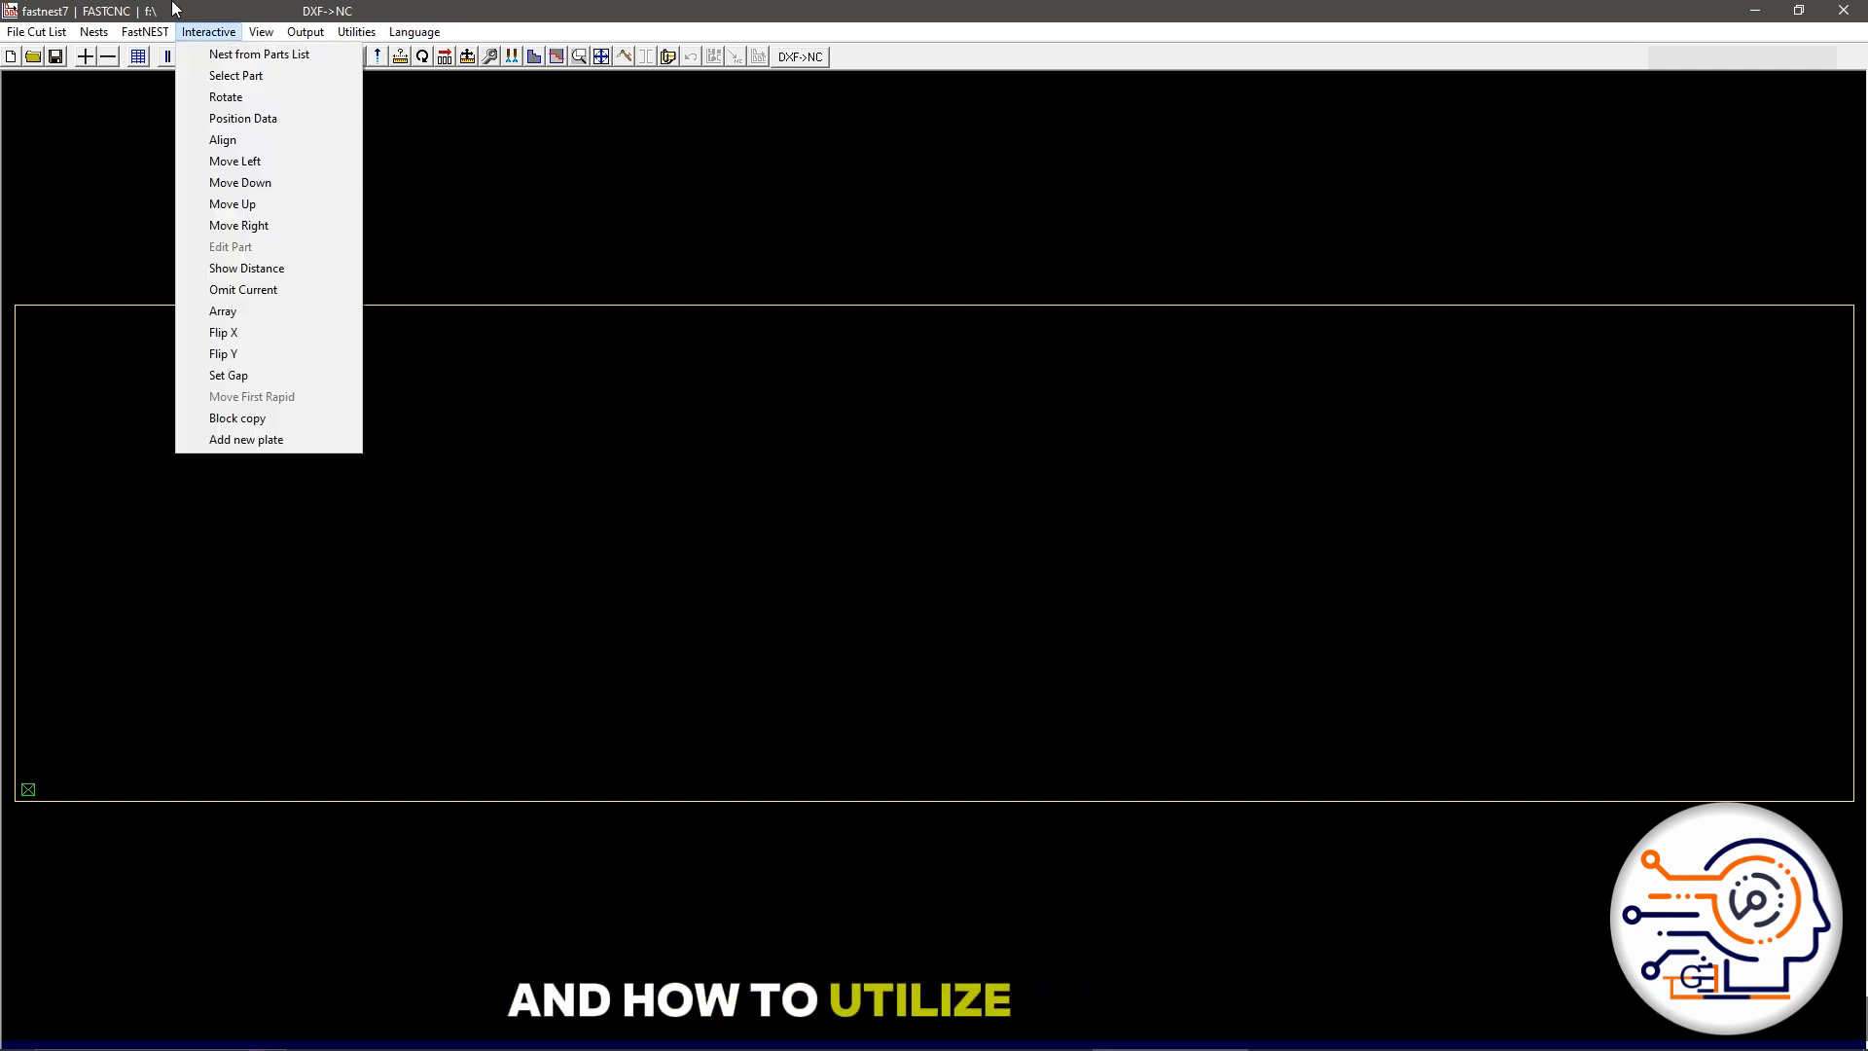
click(879, 148)
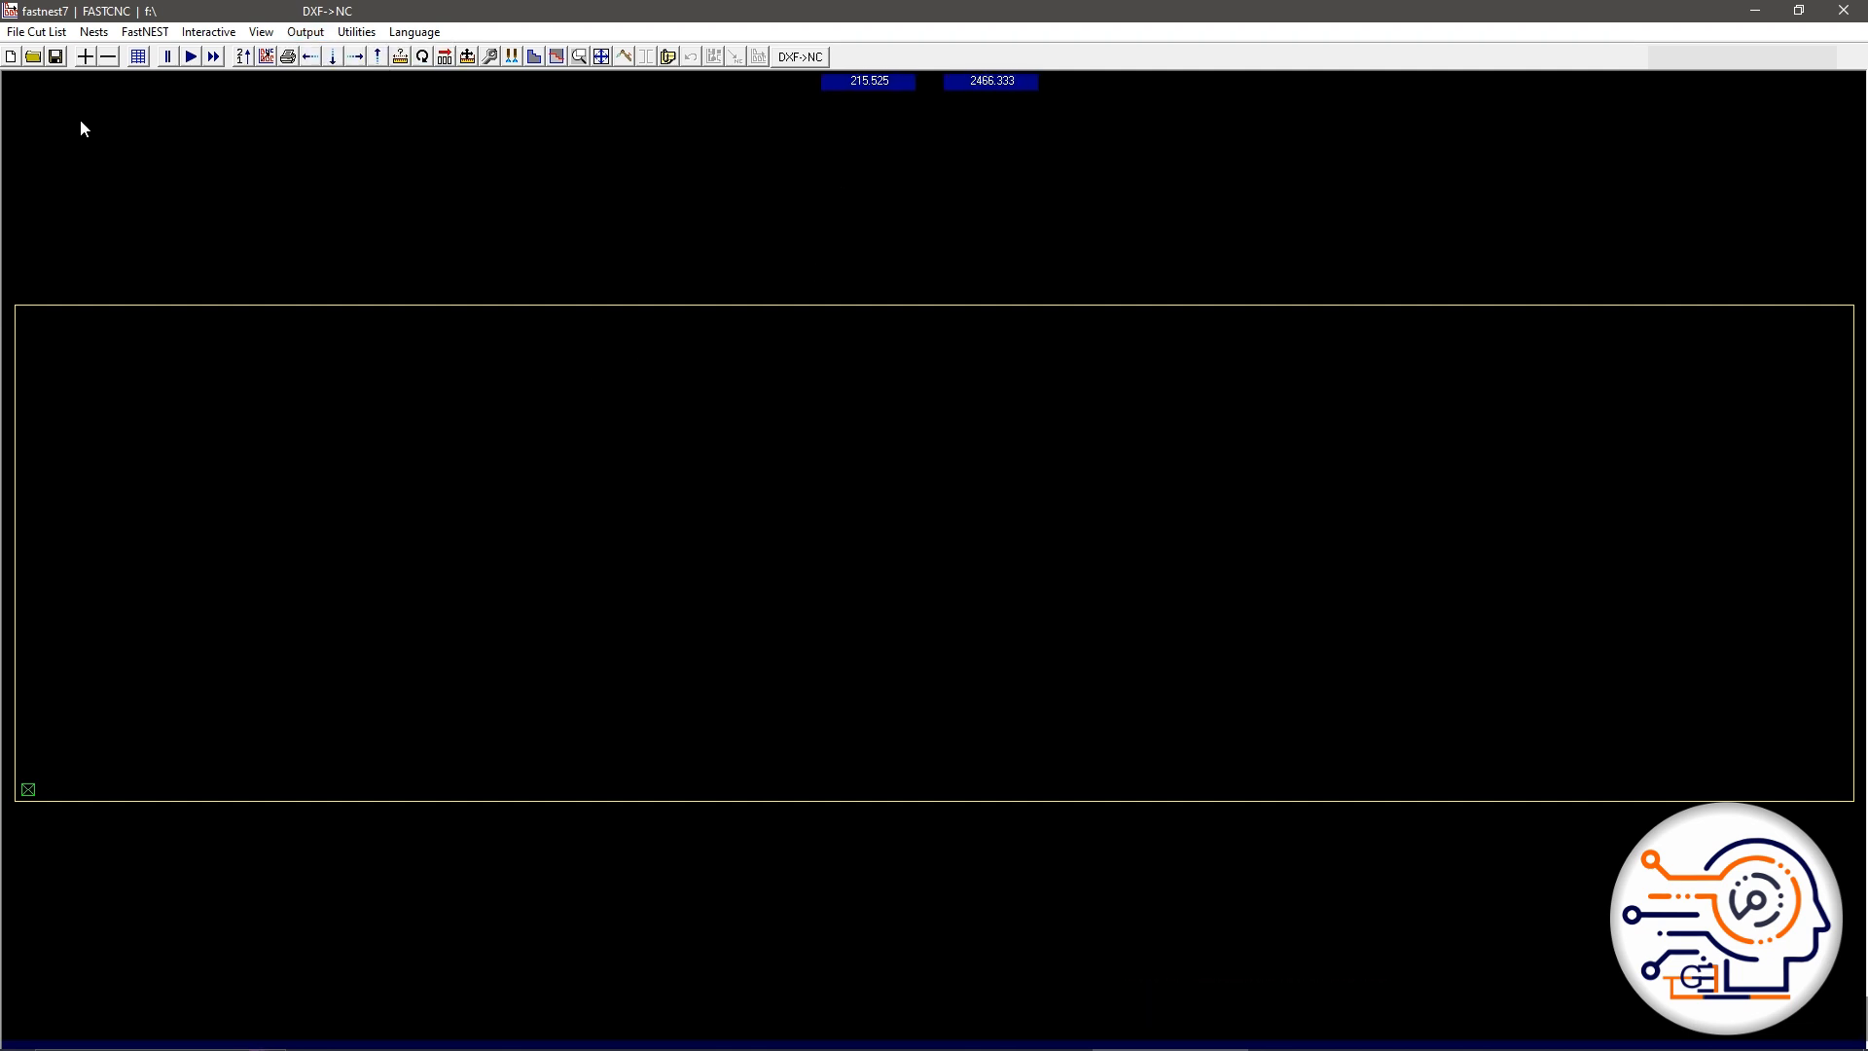
click(38, 32)
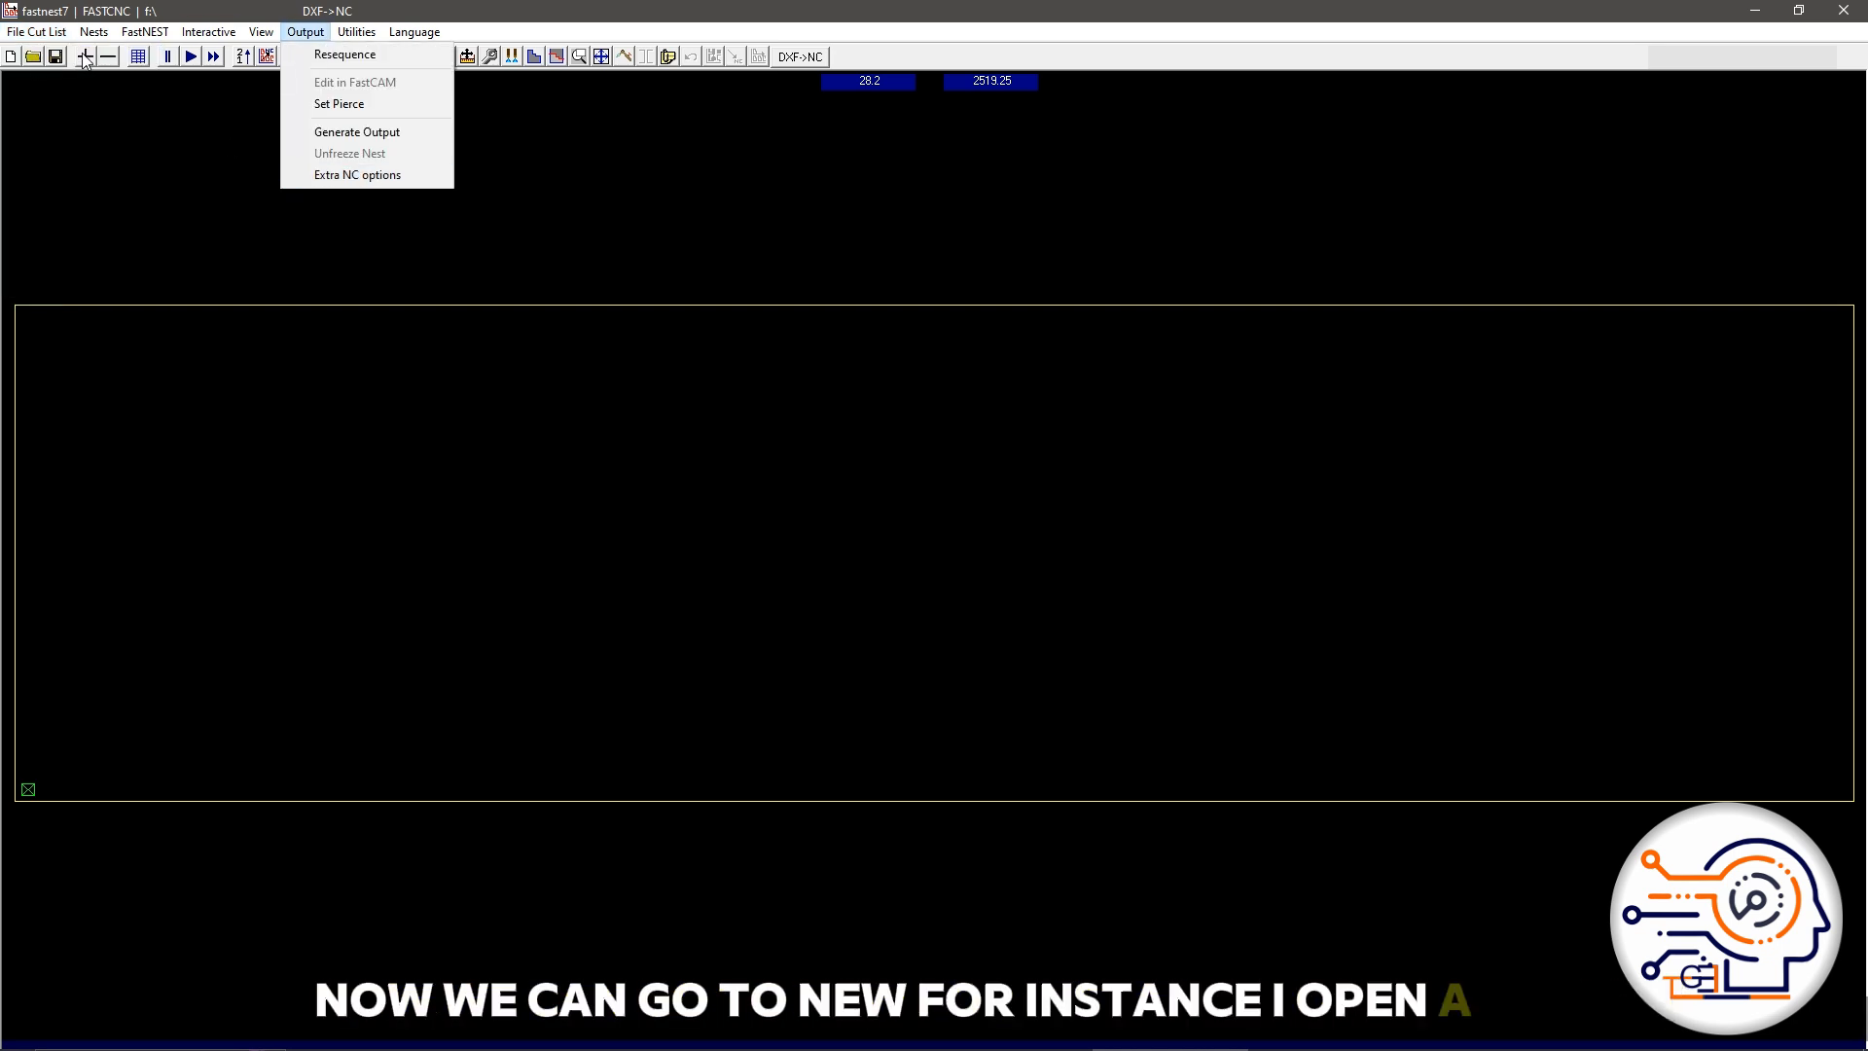
Step: Add the part 419 copy.dxf from drive F to the nest with entity reduction, accepting its default part data
click(84, 56)
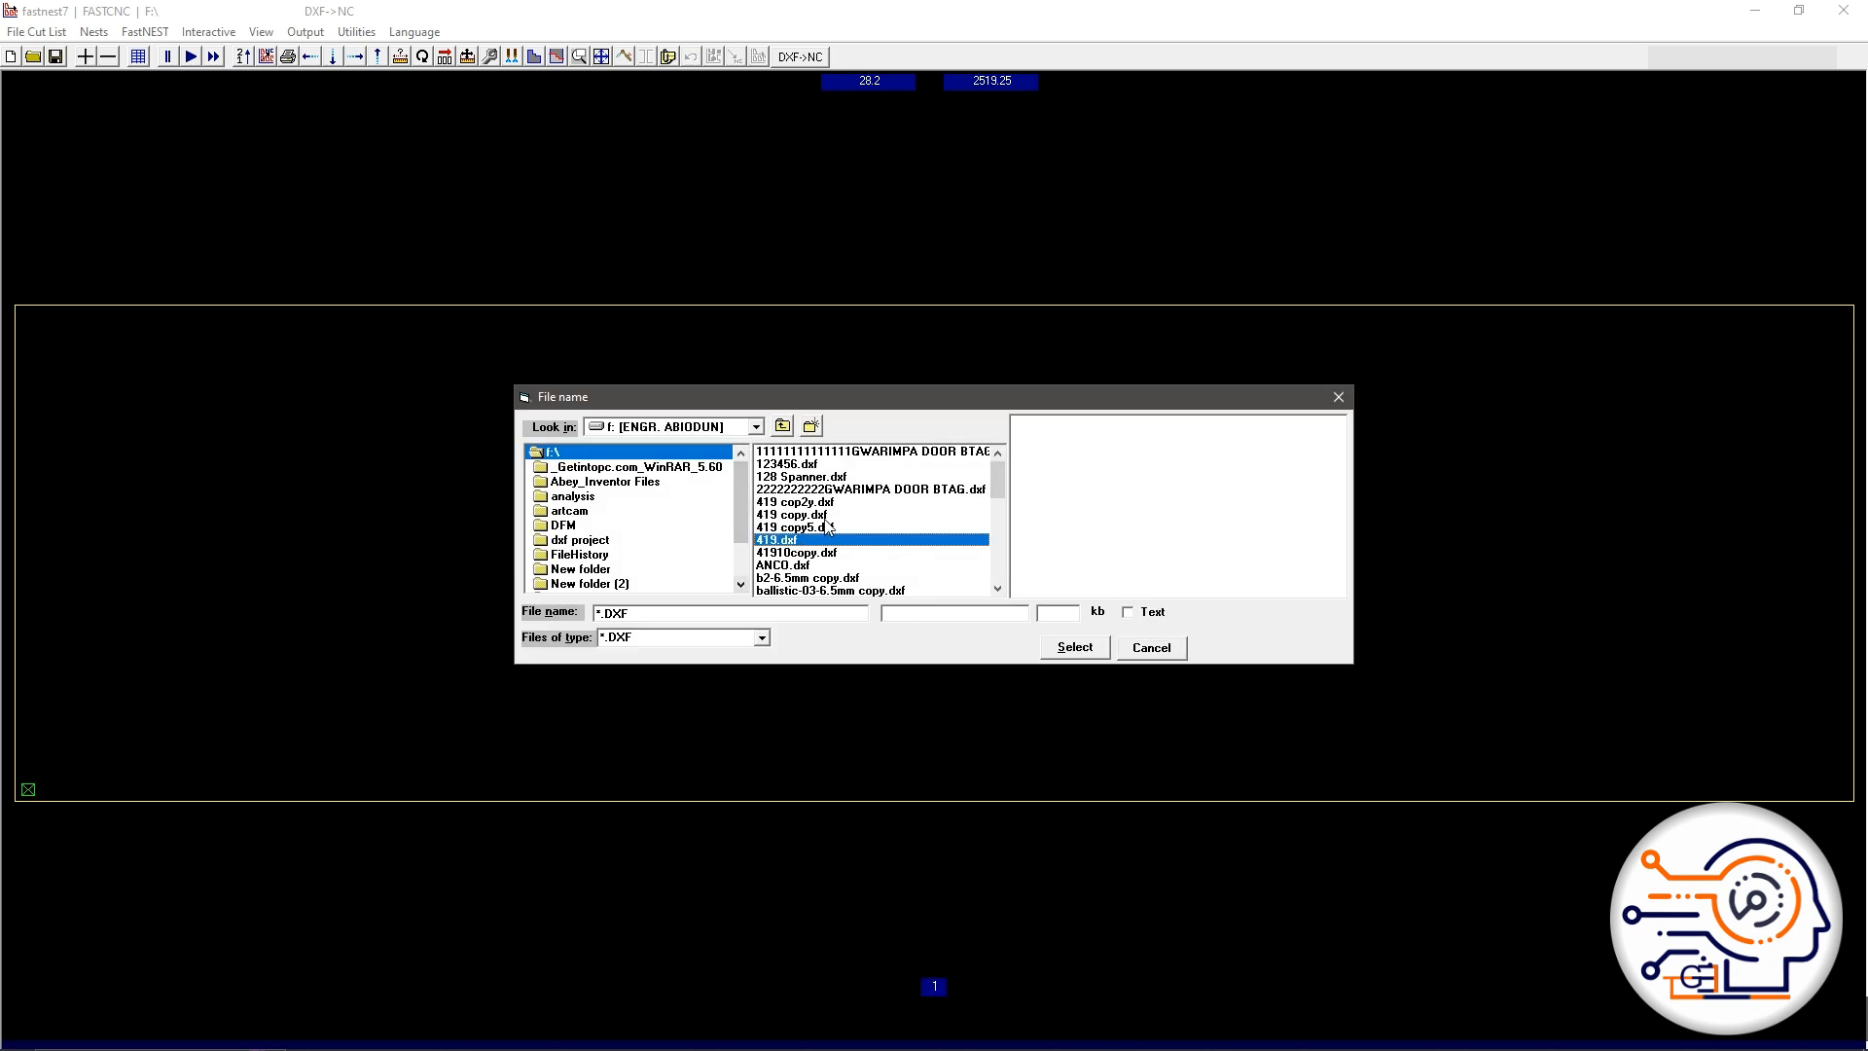
click(817, 516)
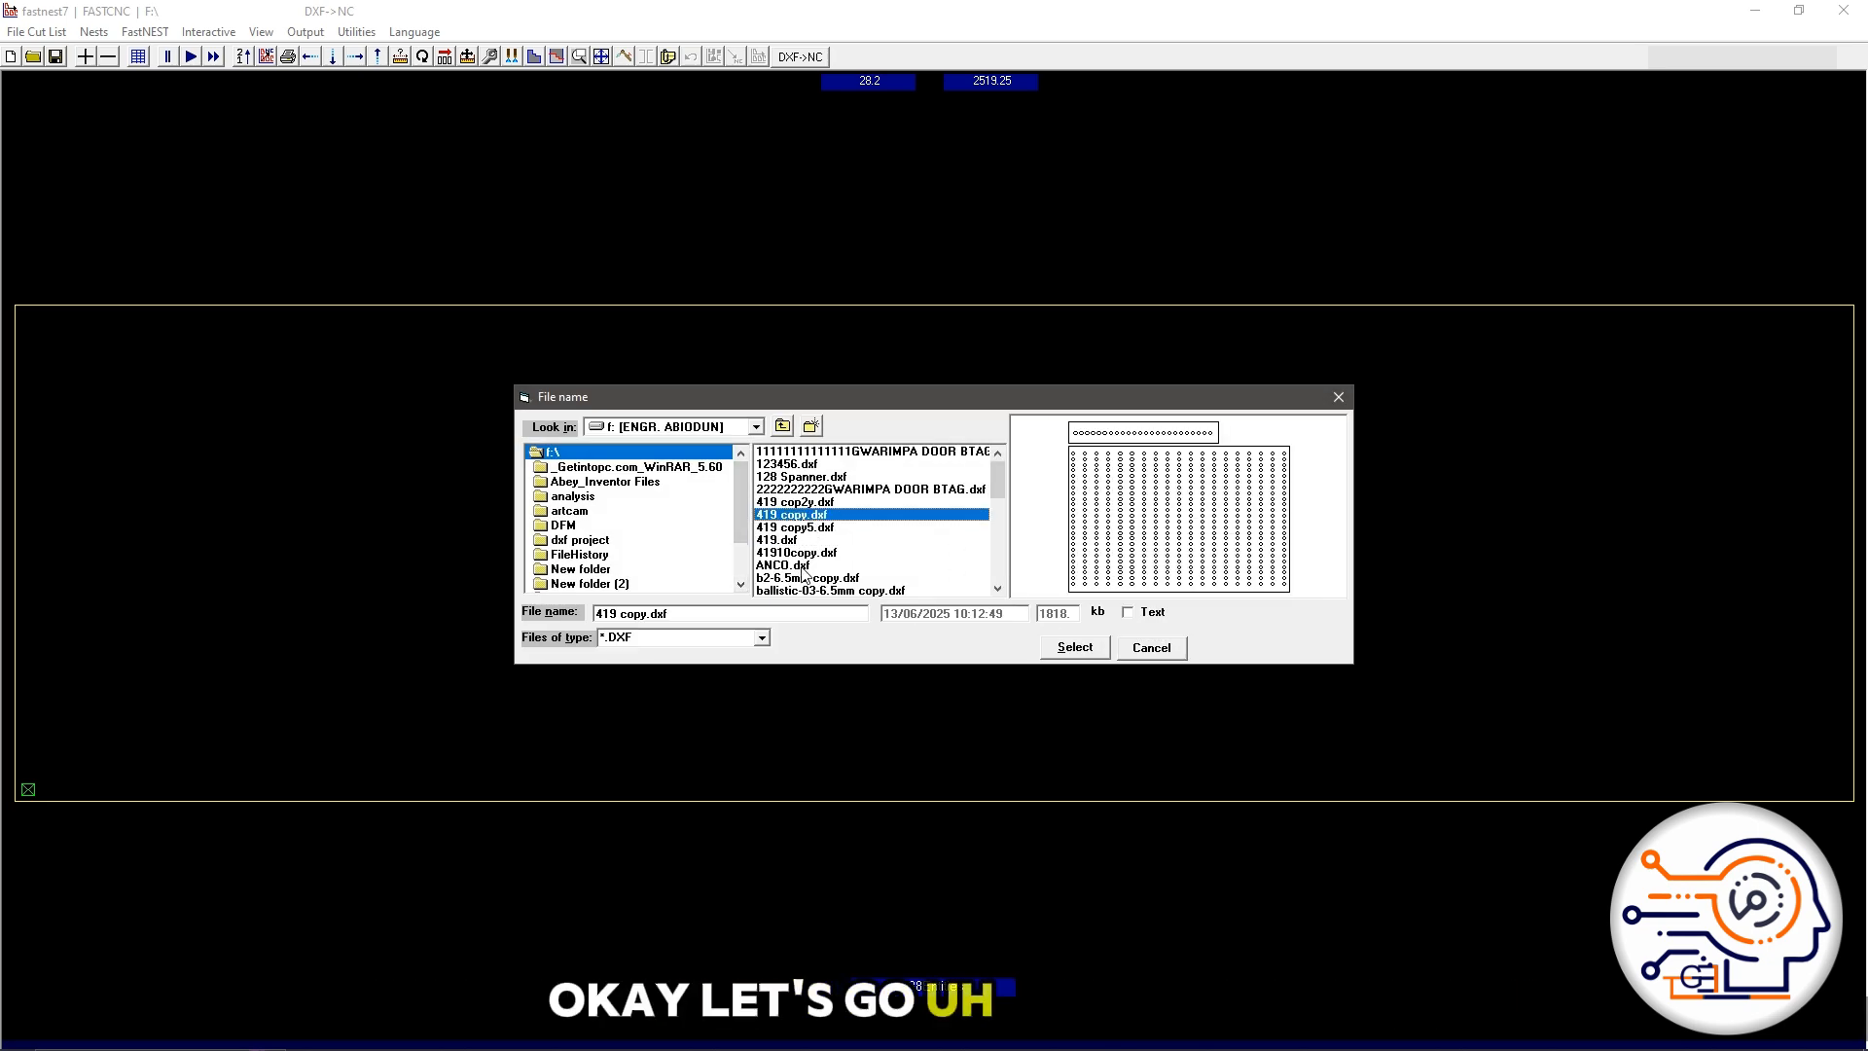
click(1075, 647)
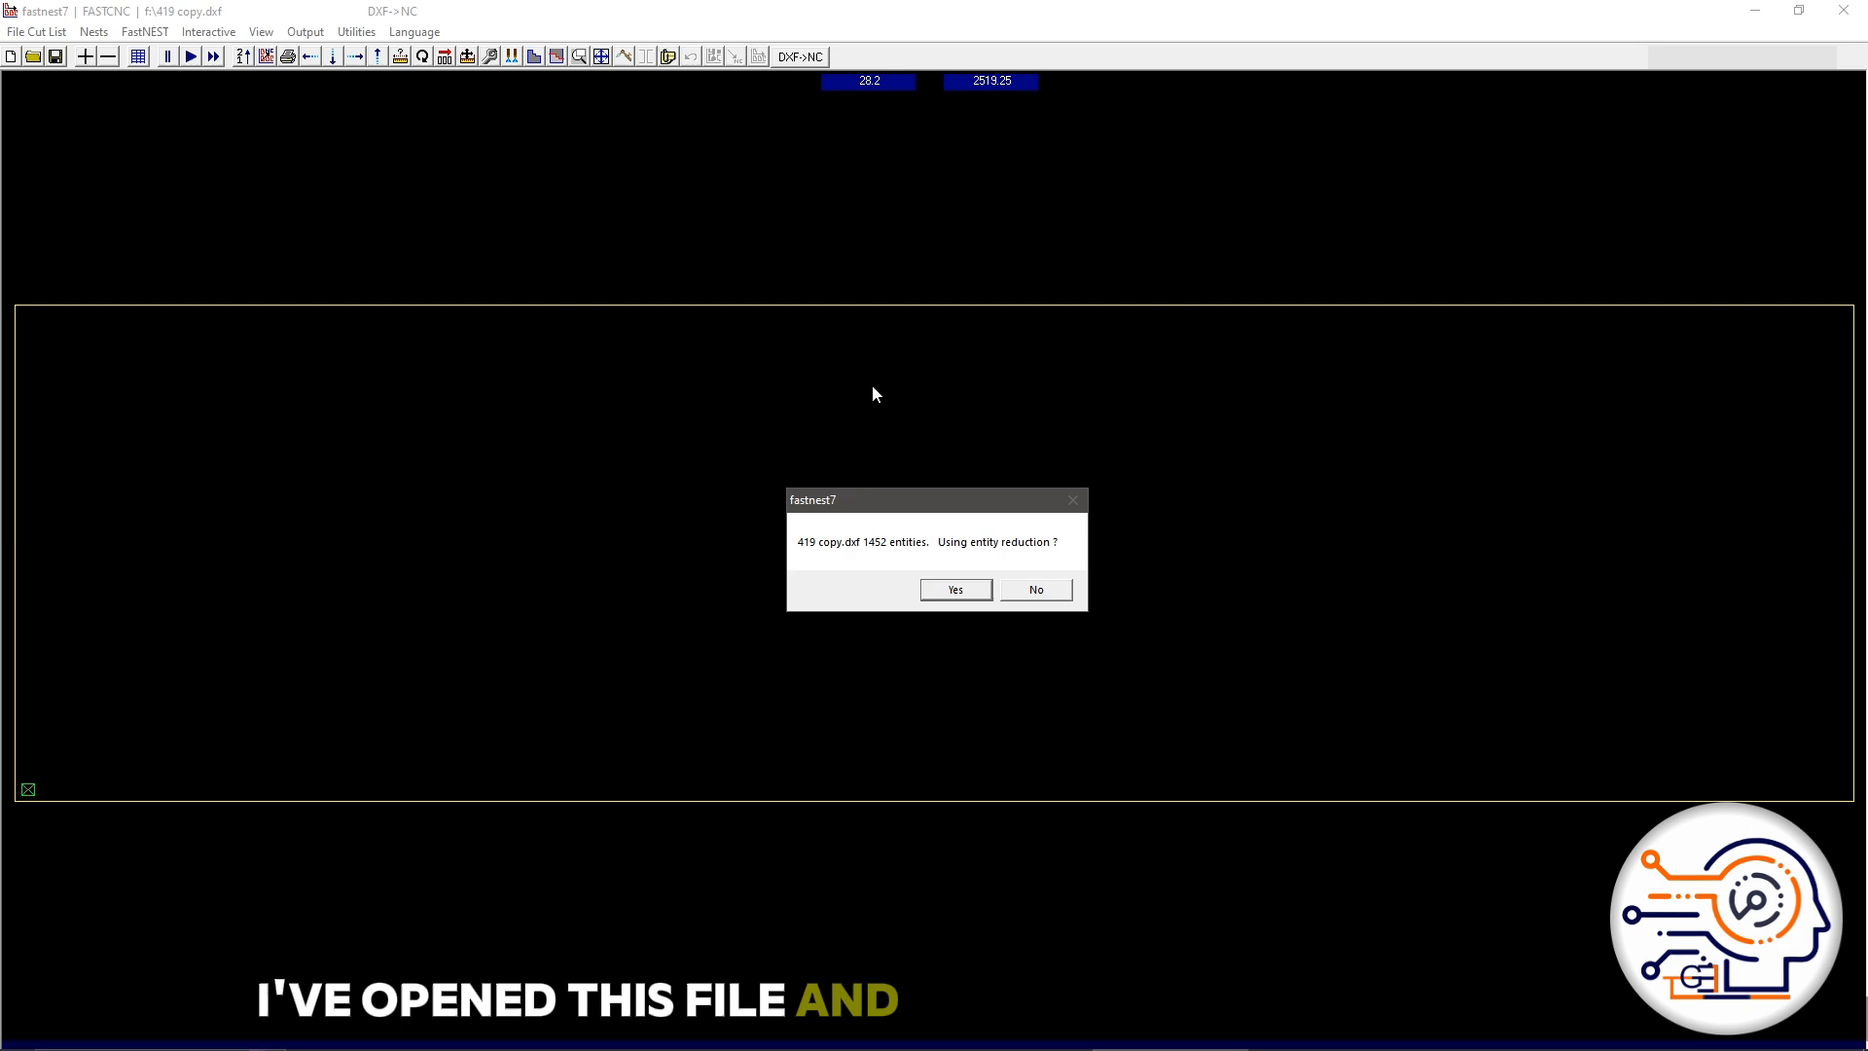
click(956, 589)
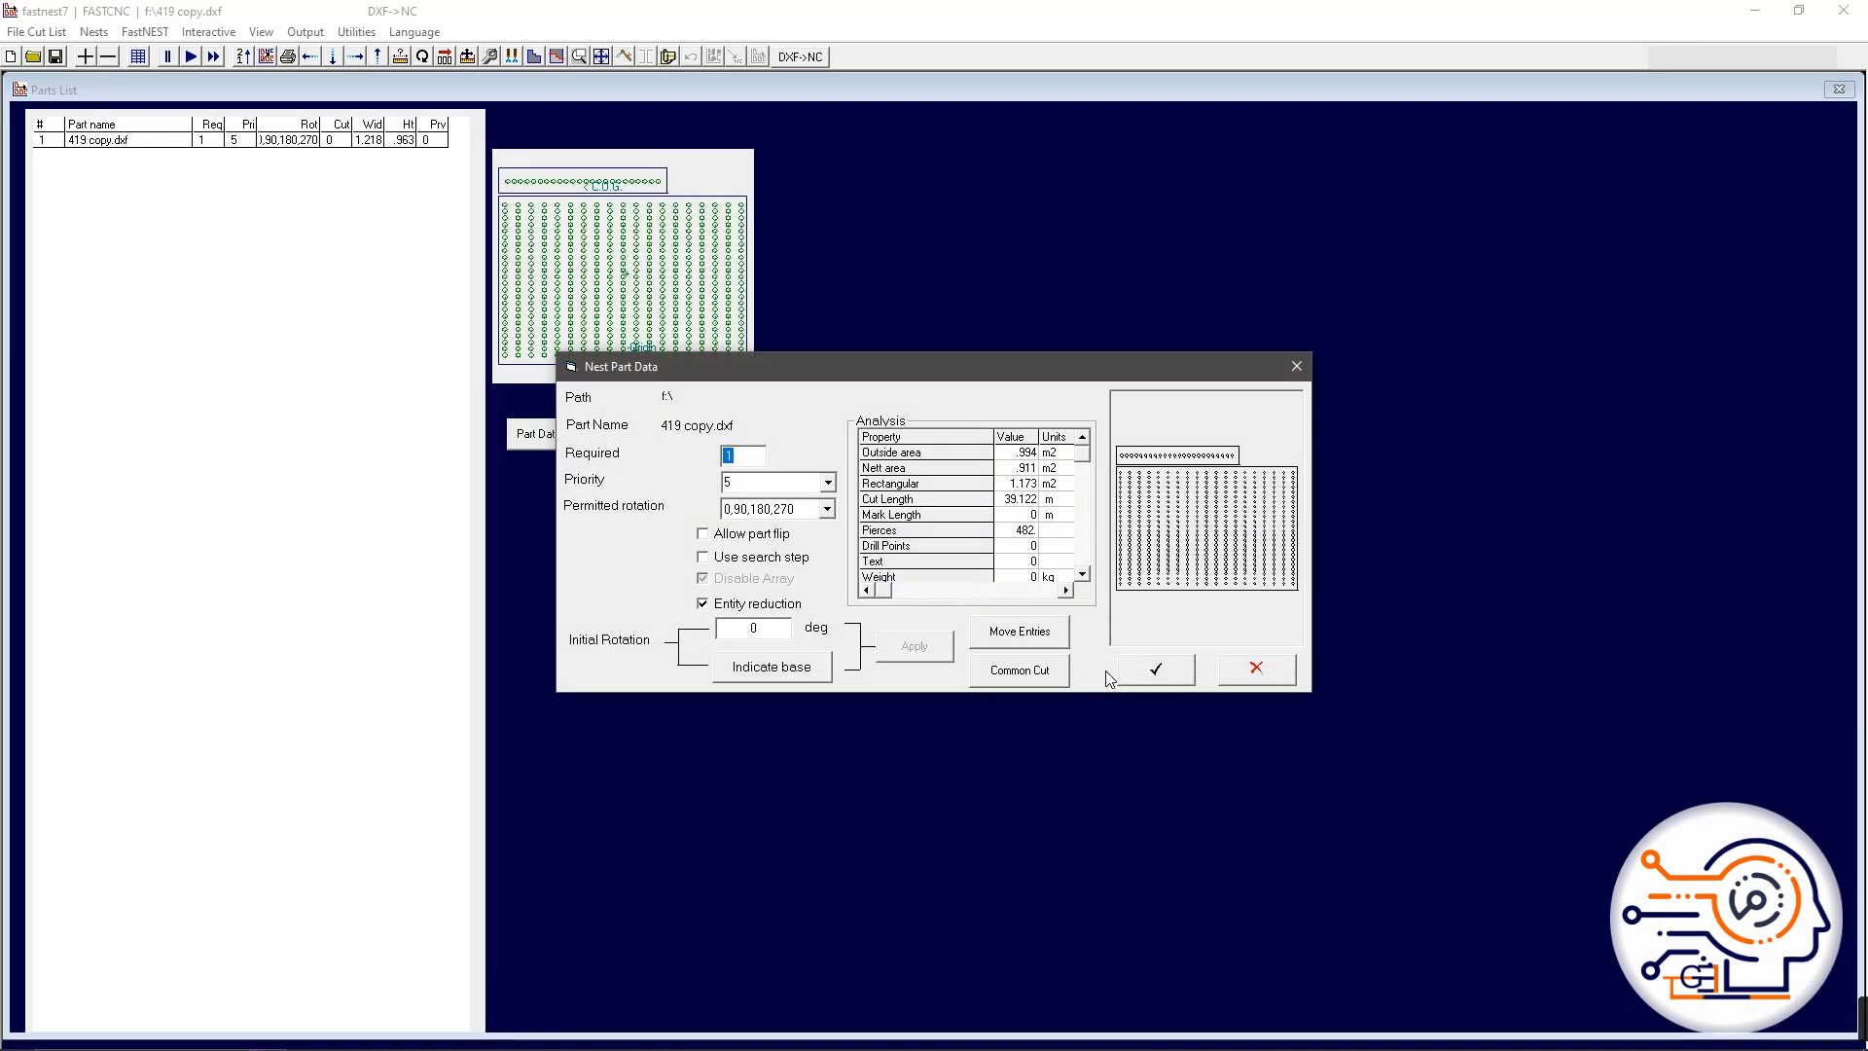
click(1168, 672)
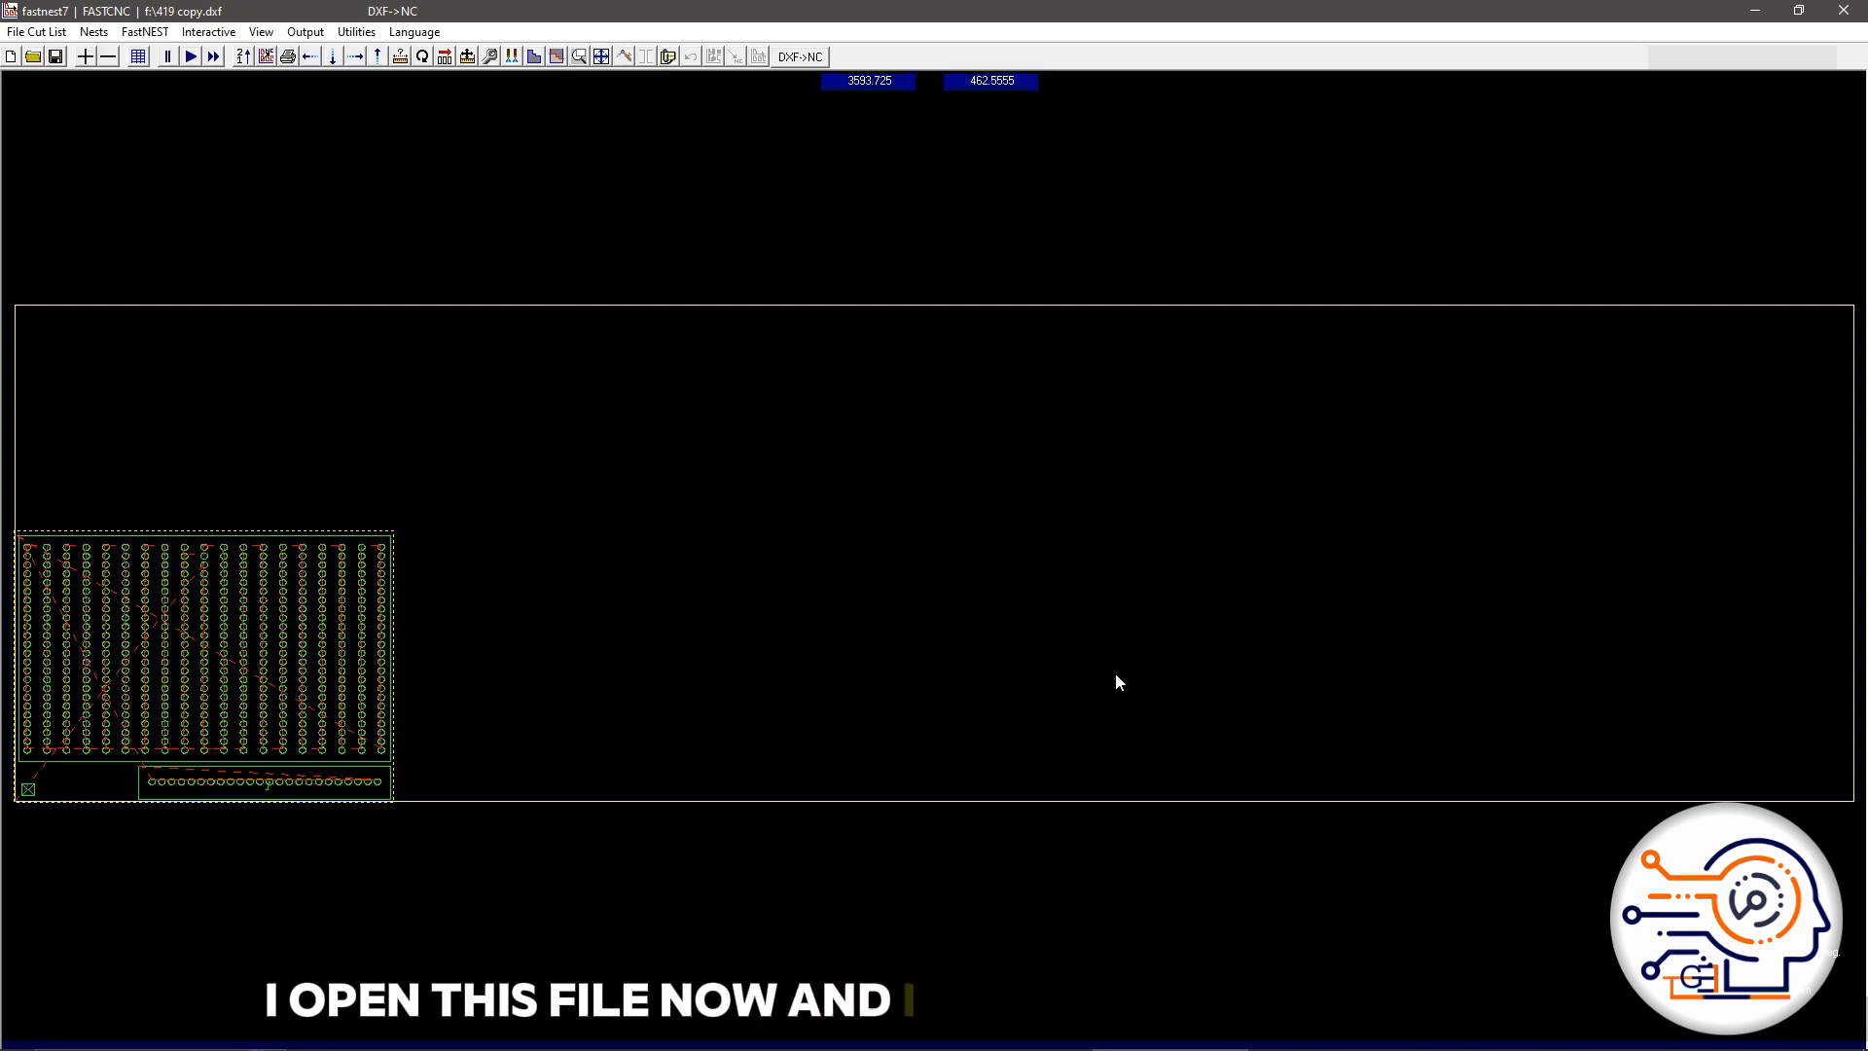
click(29, 33)
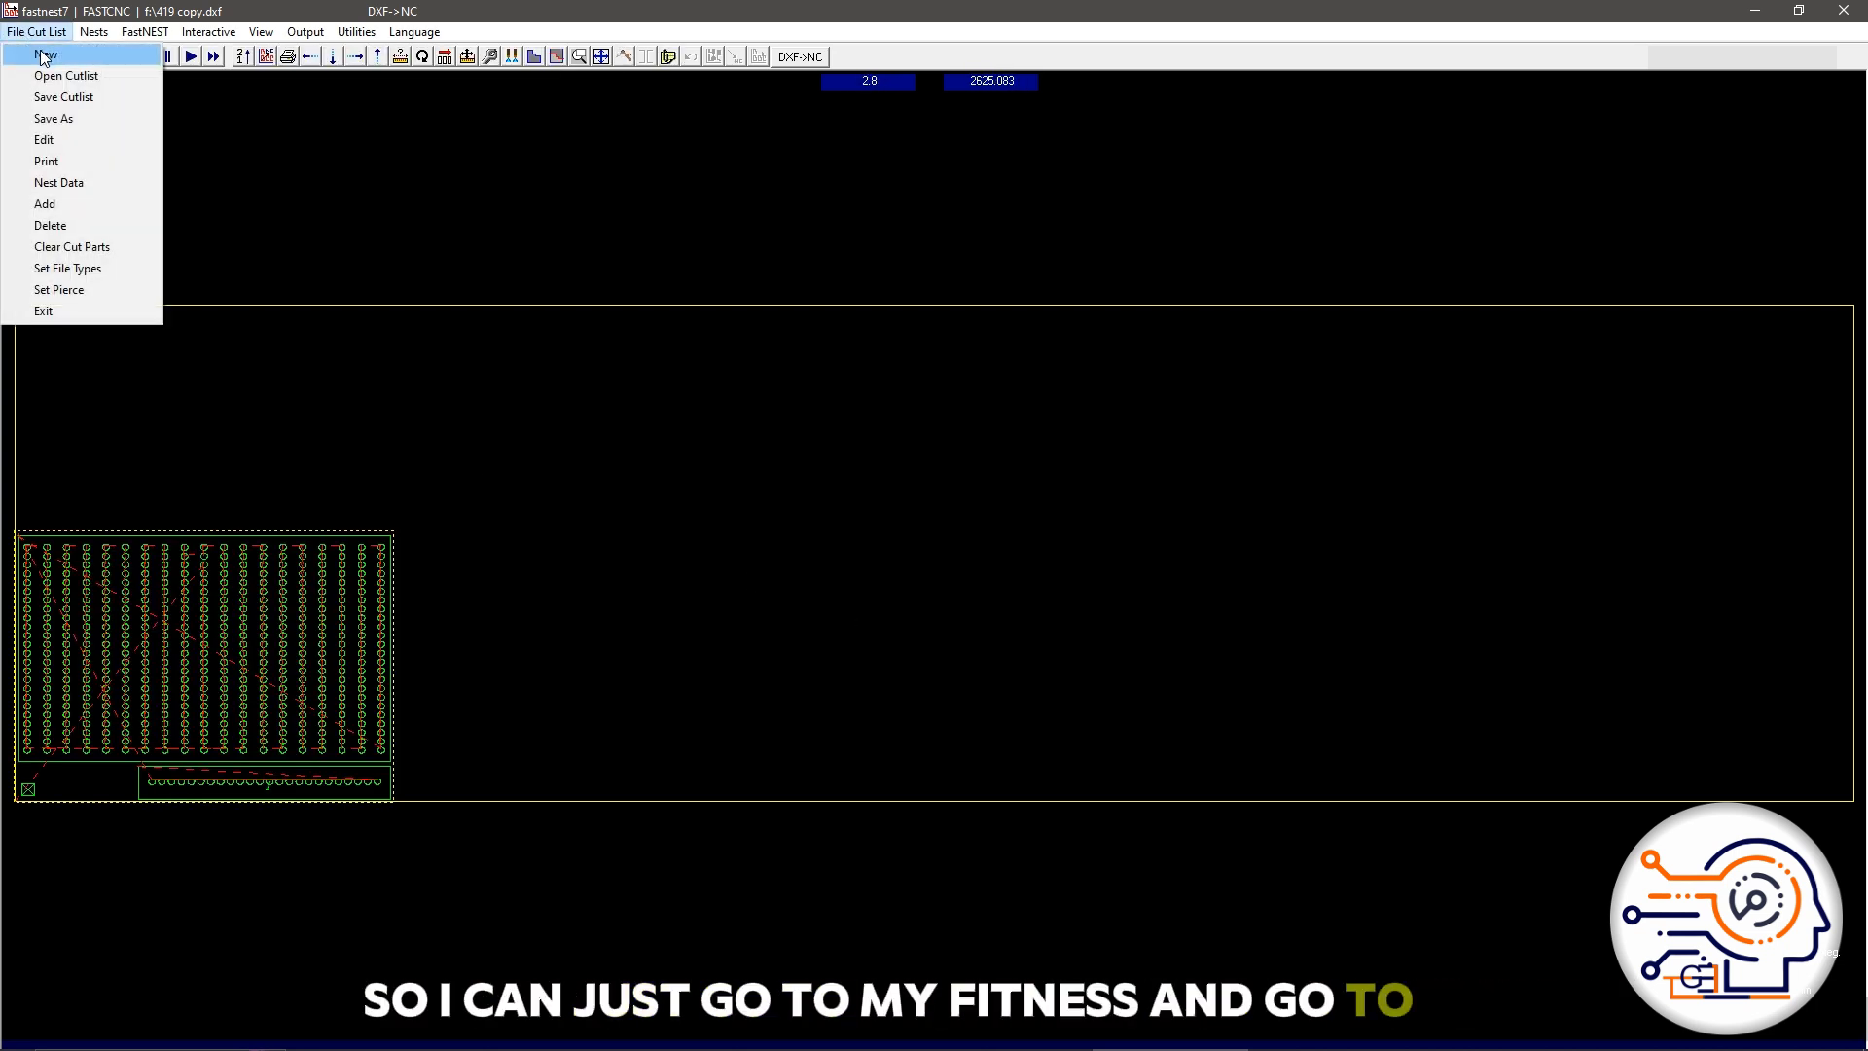
click(44, 56)
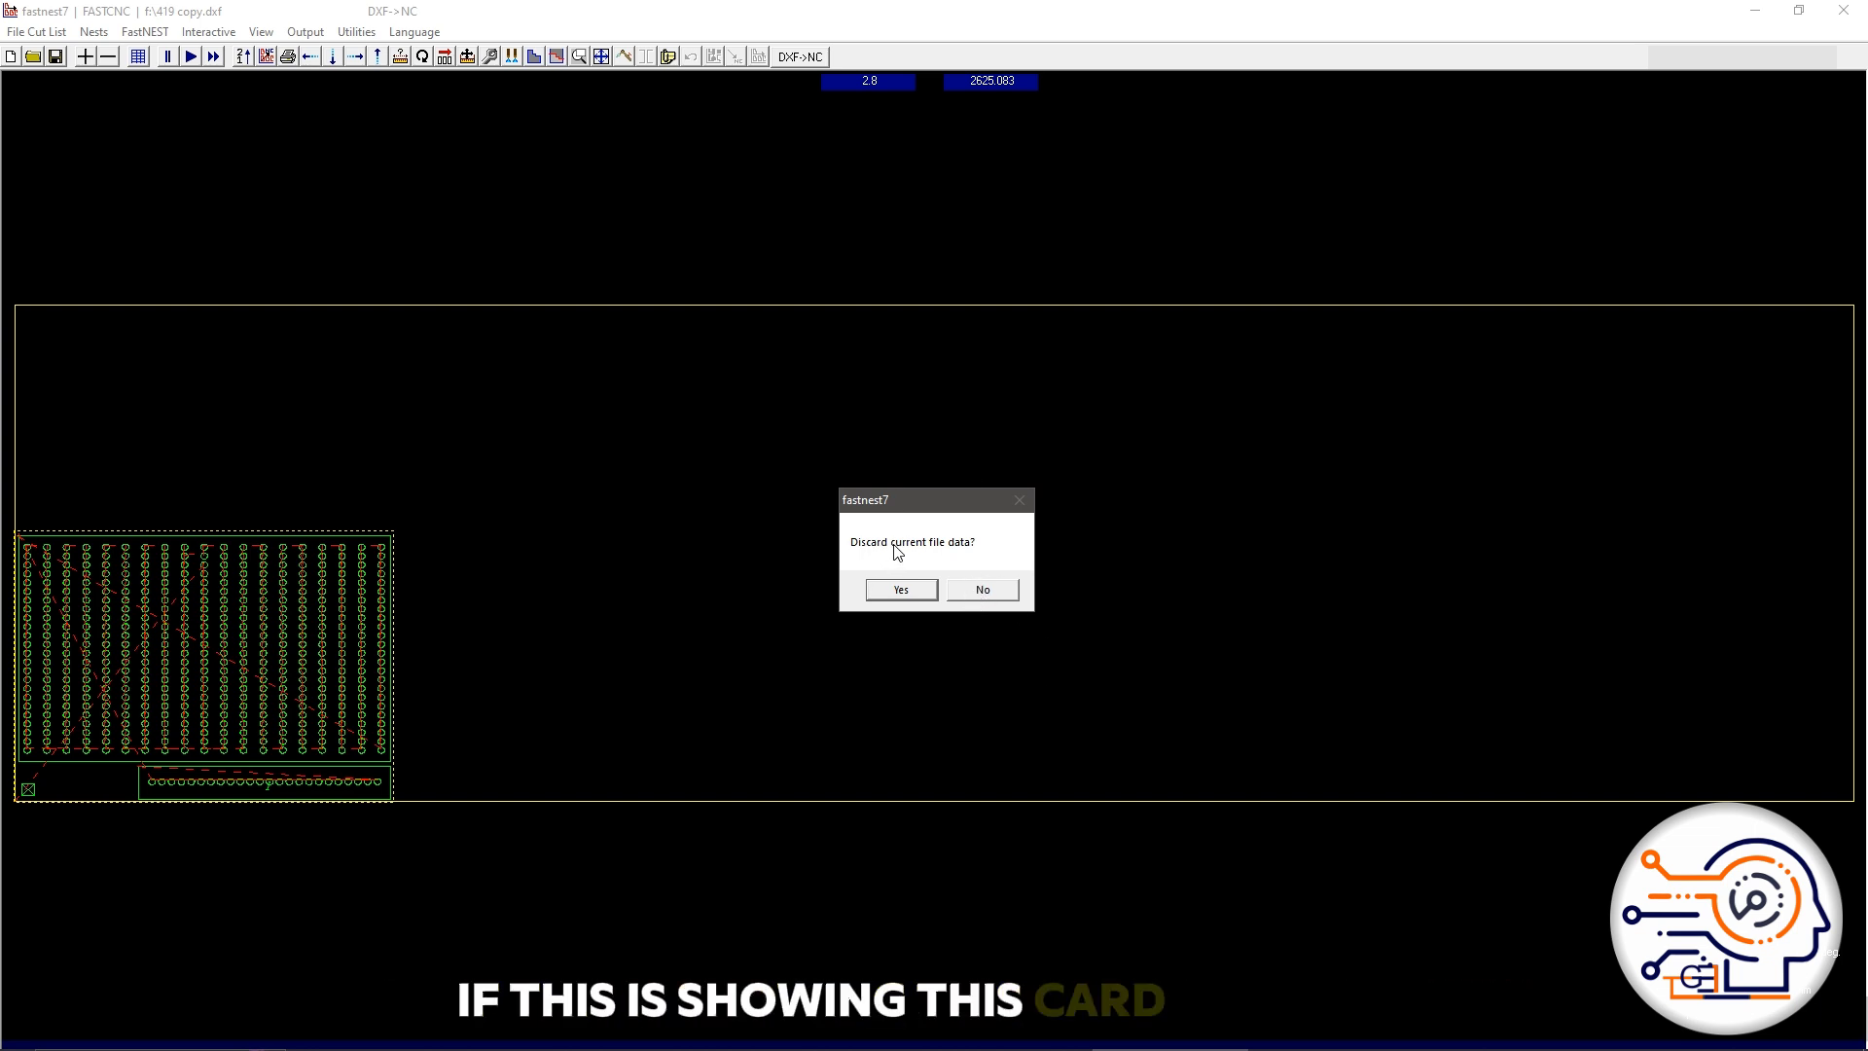
click(981, 588)
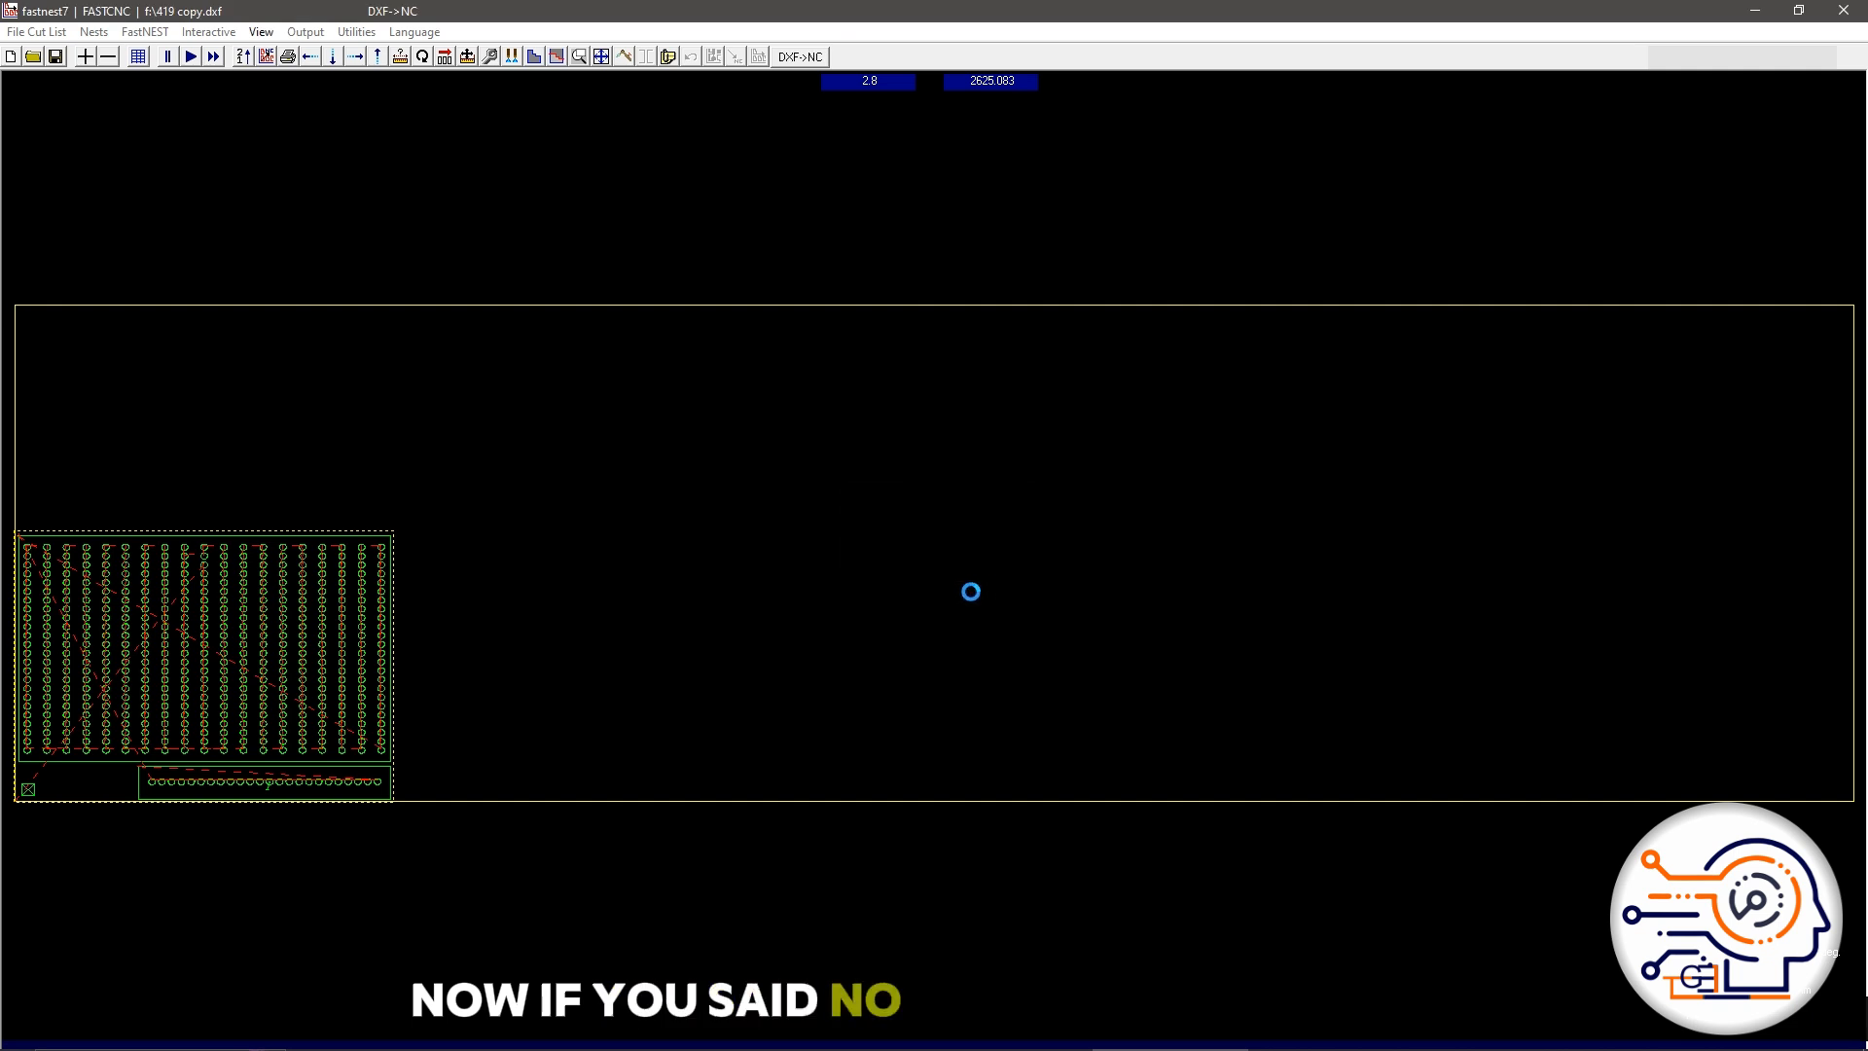
Step: Start a new cut list, discarding the current file data
click(36, 32)
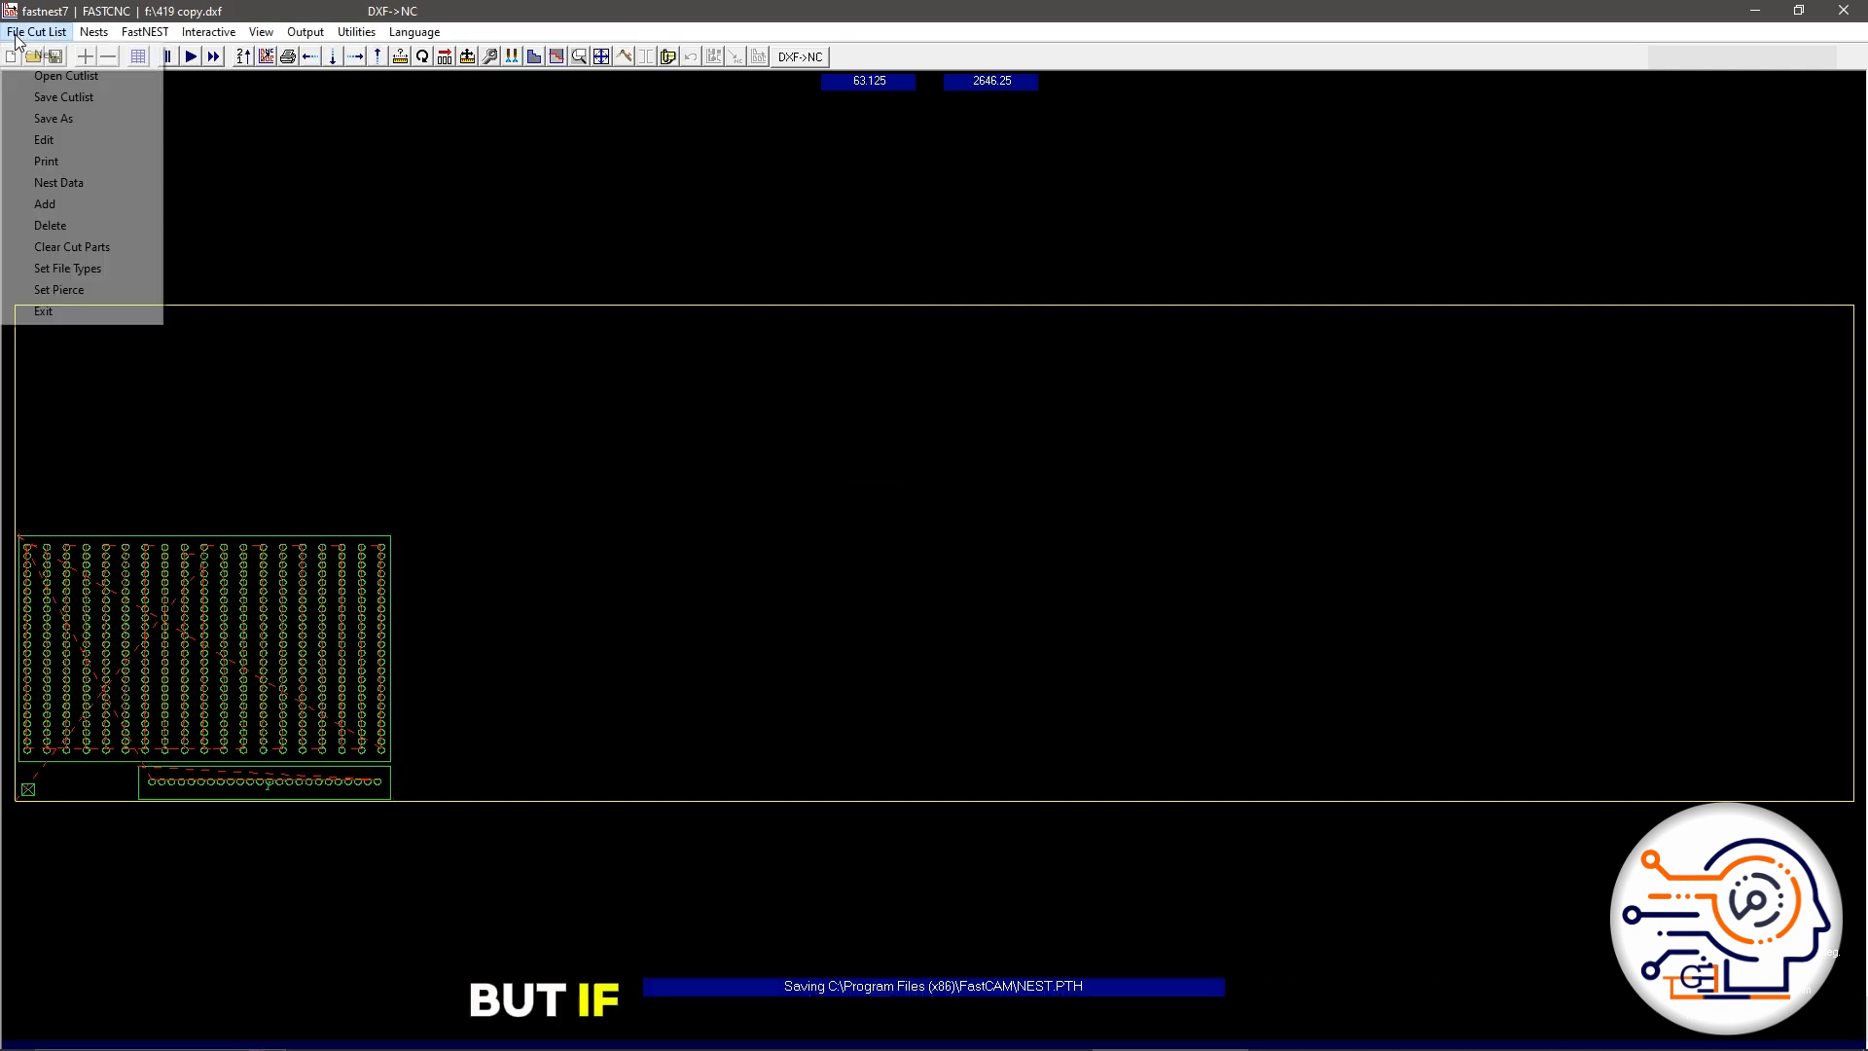
click(54, 59)
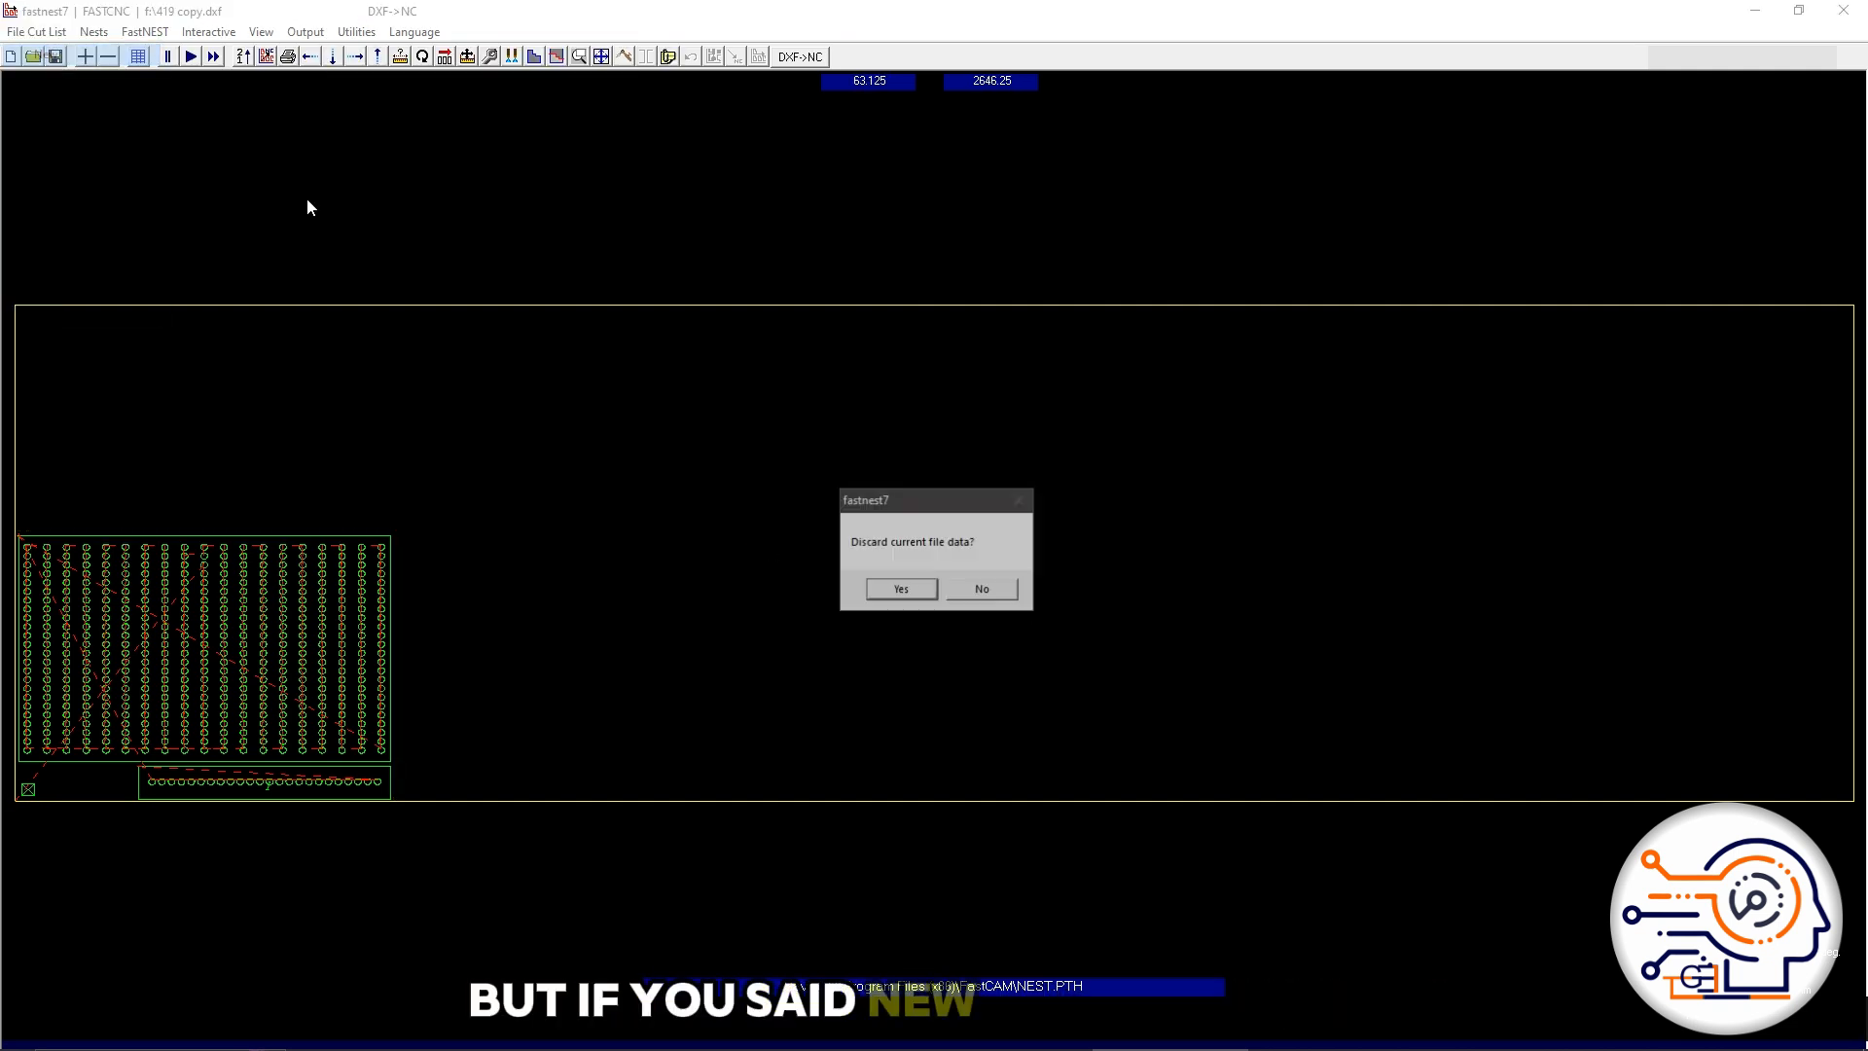
click(900, 586)
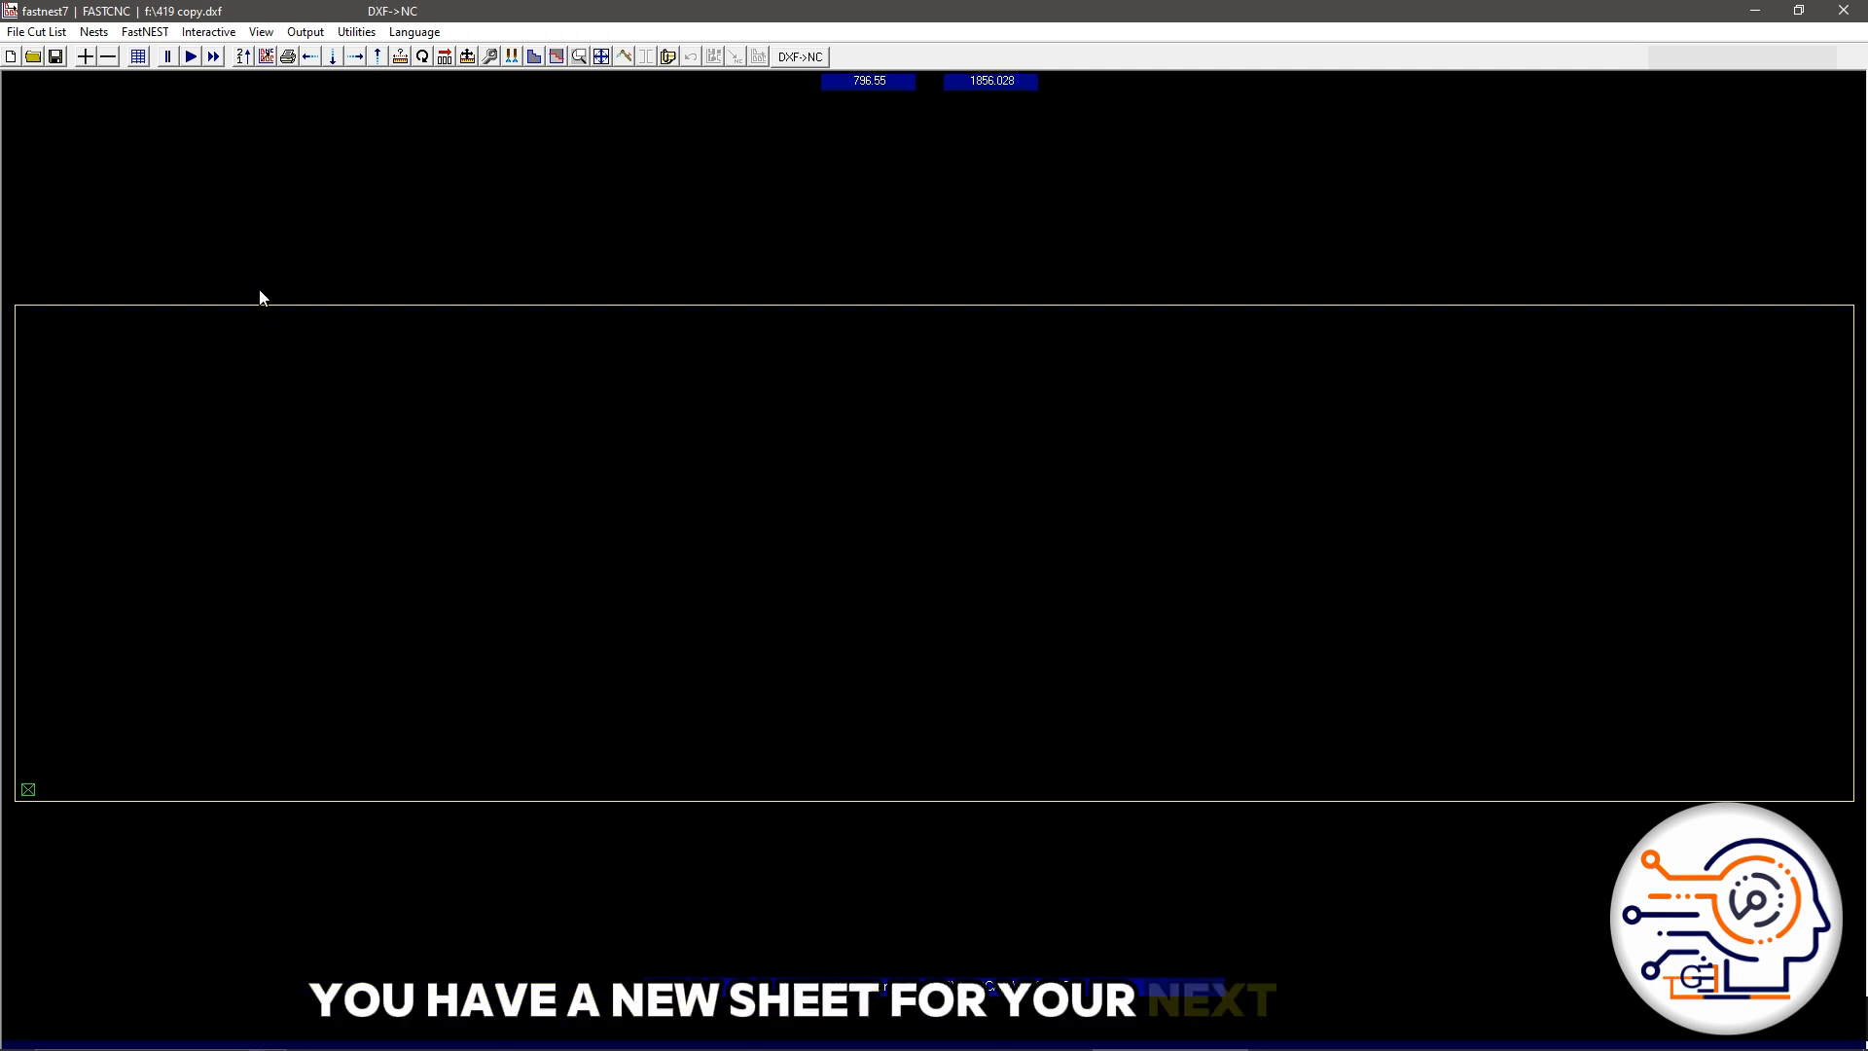
Step: Open the saved cut list CUTLIST.LST from drive F and switch to its nest view
click(36, 32)
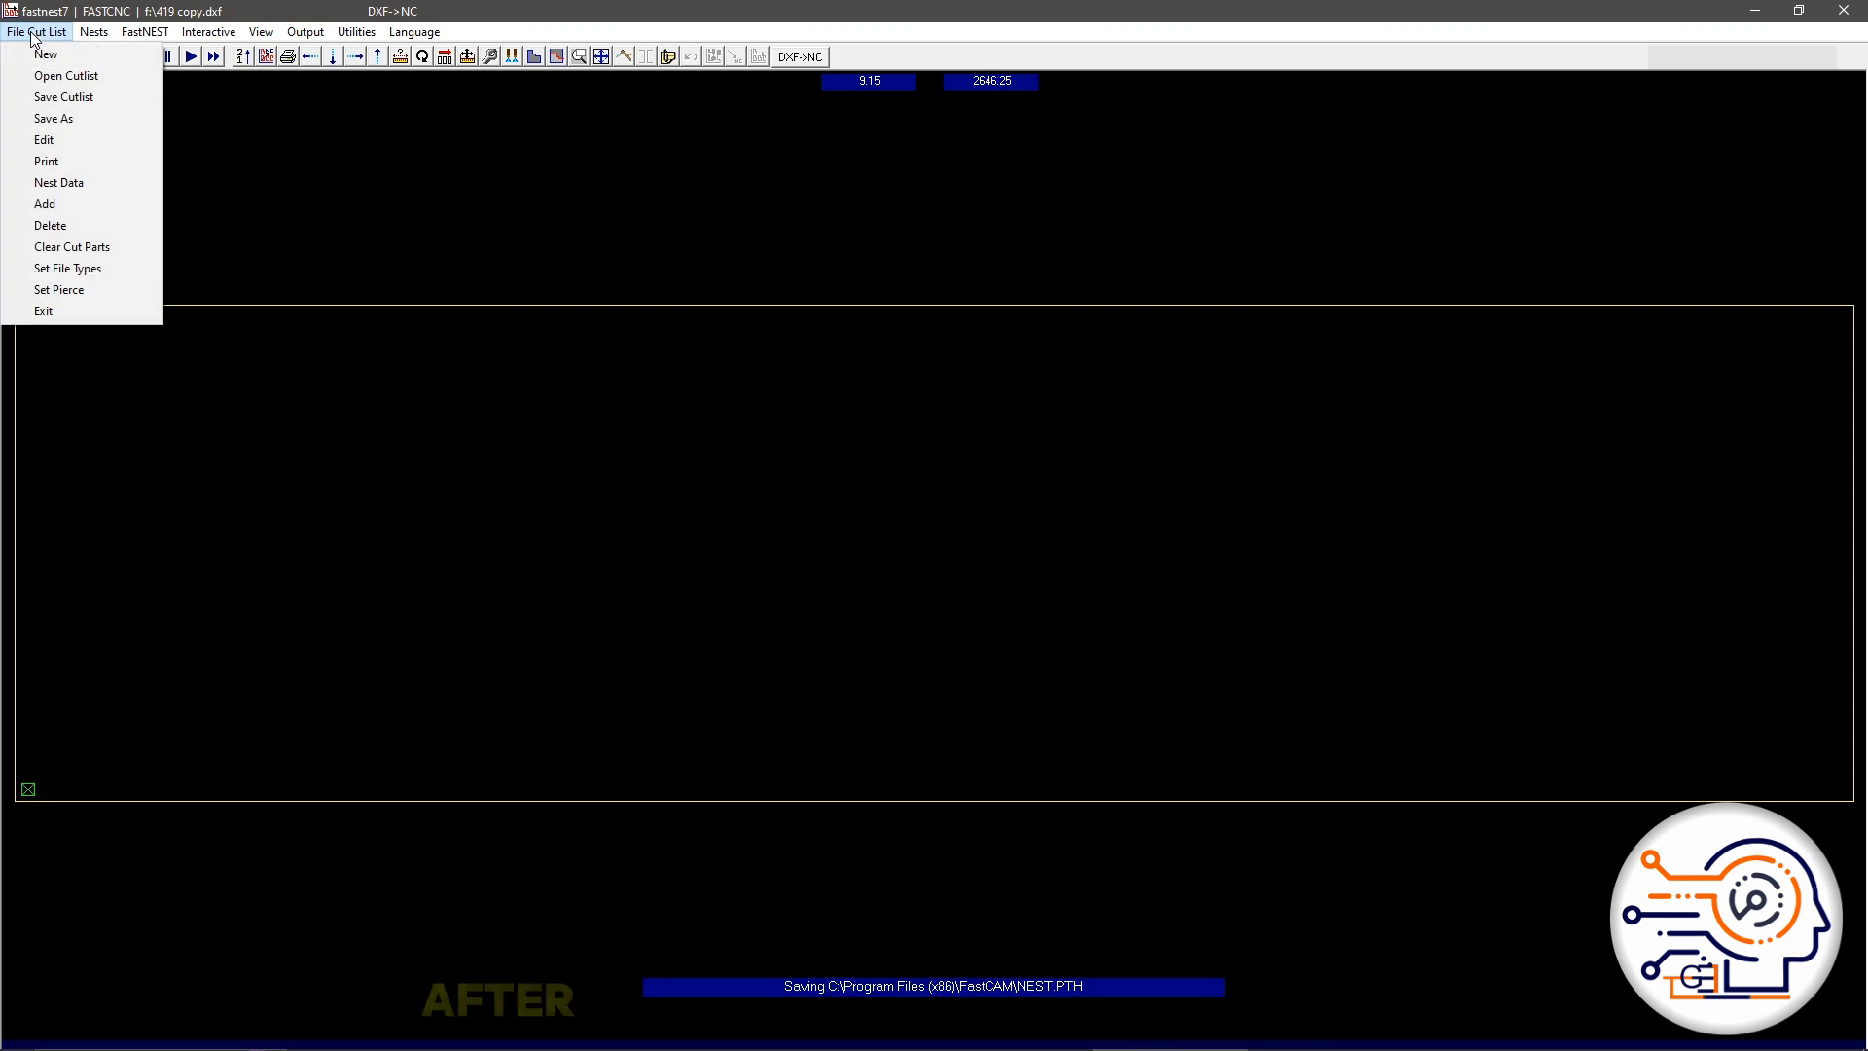
click(68, 74)
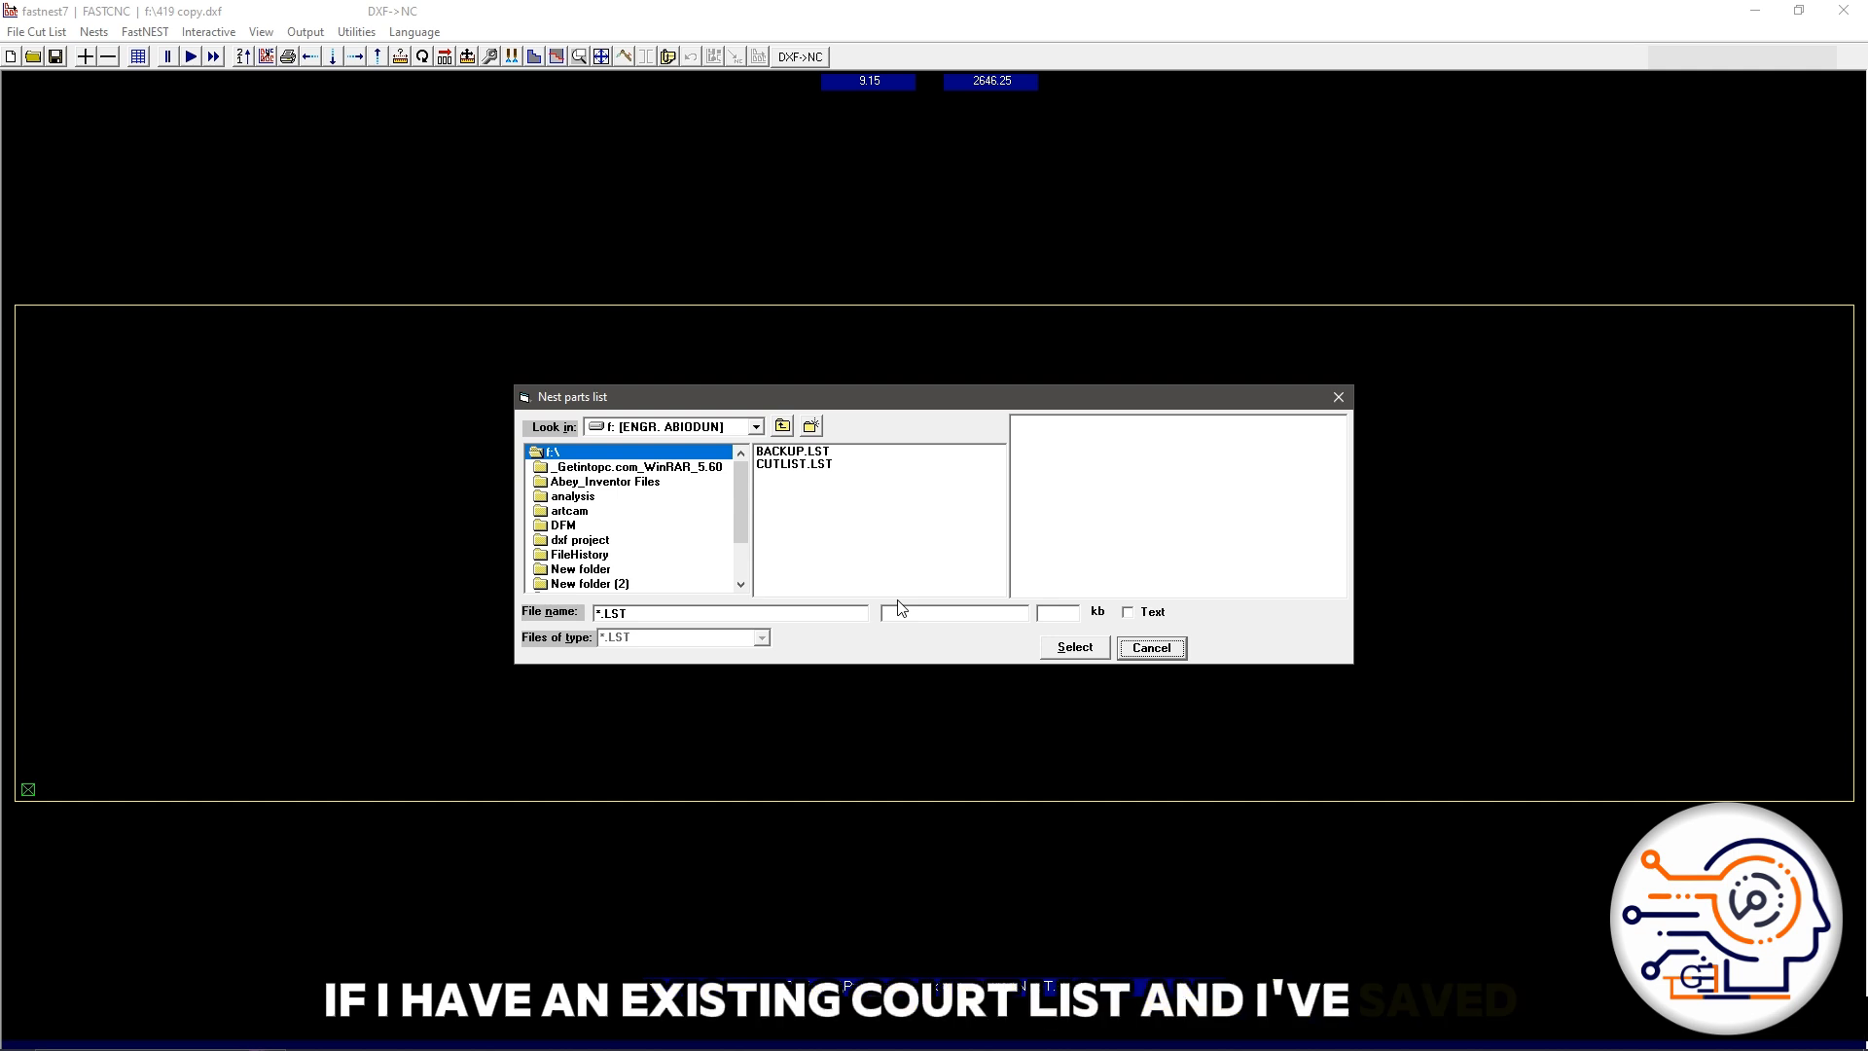
click(794, 464)
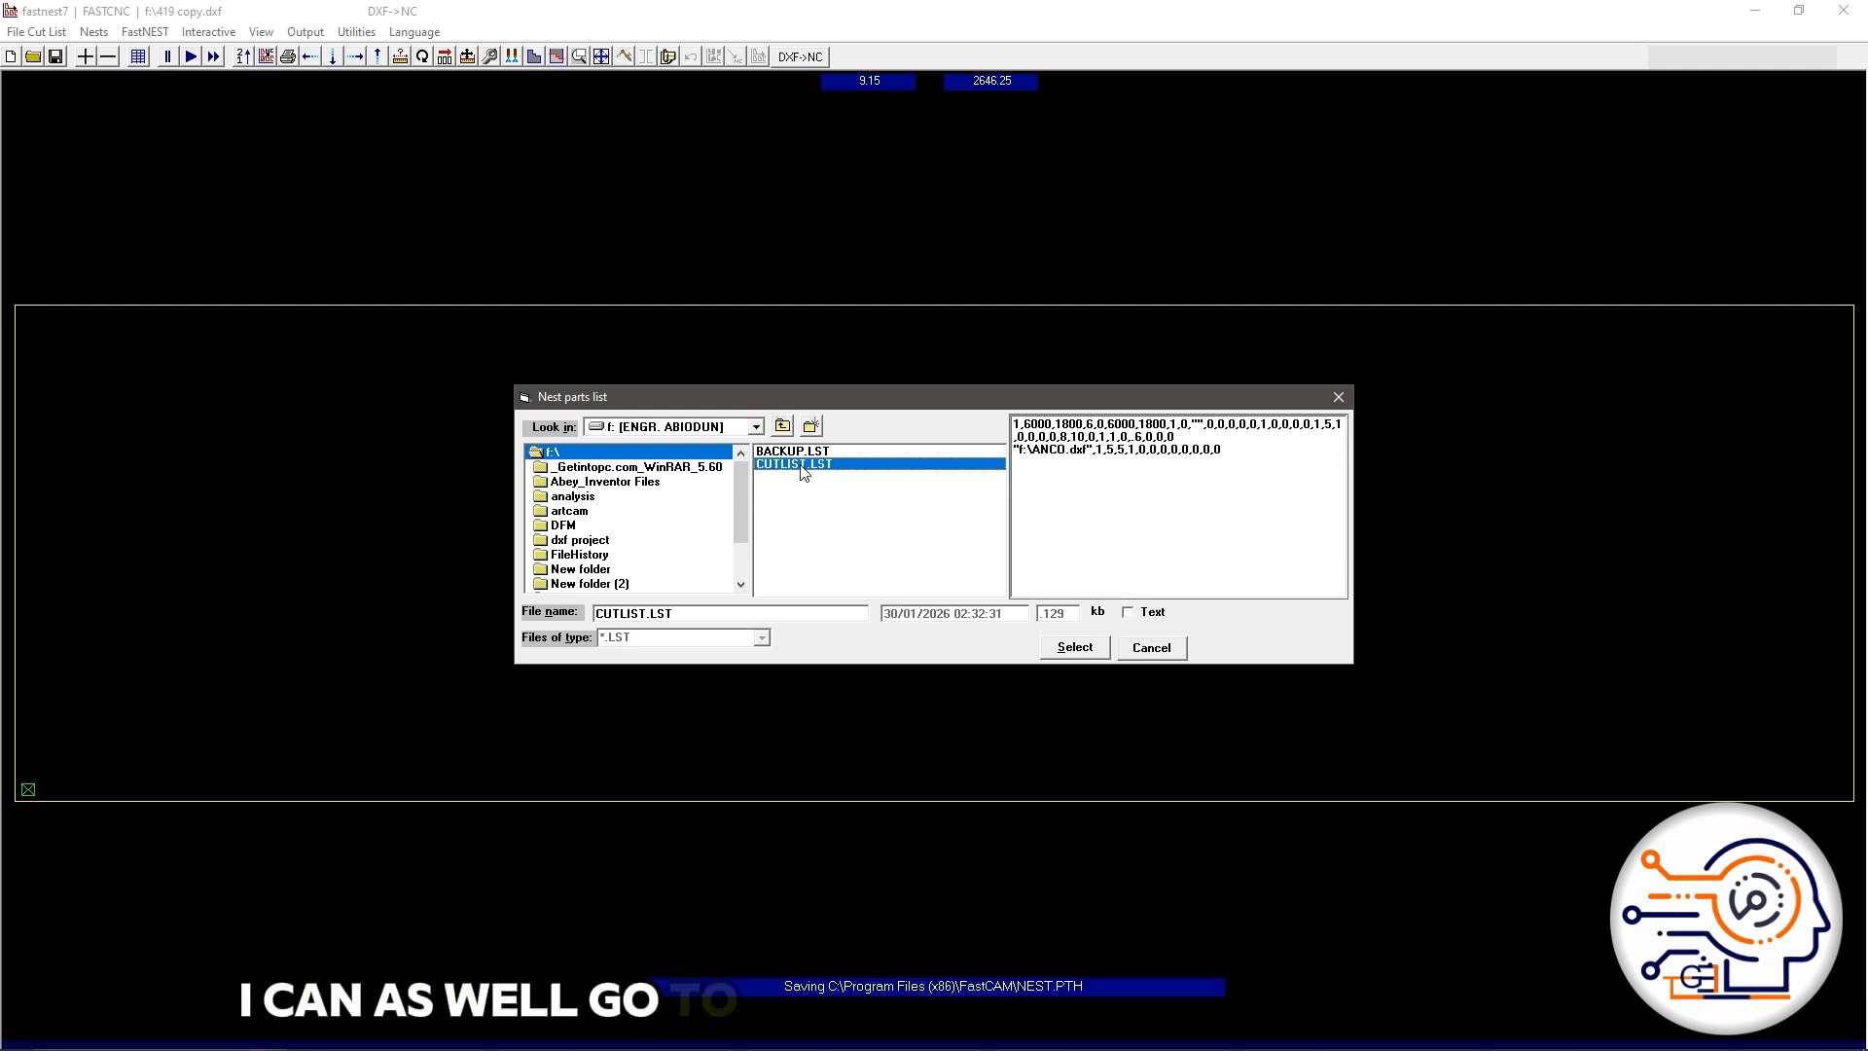
click(1076, 647)
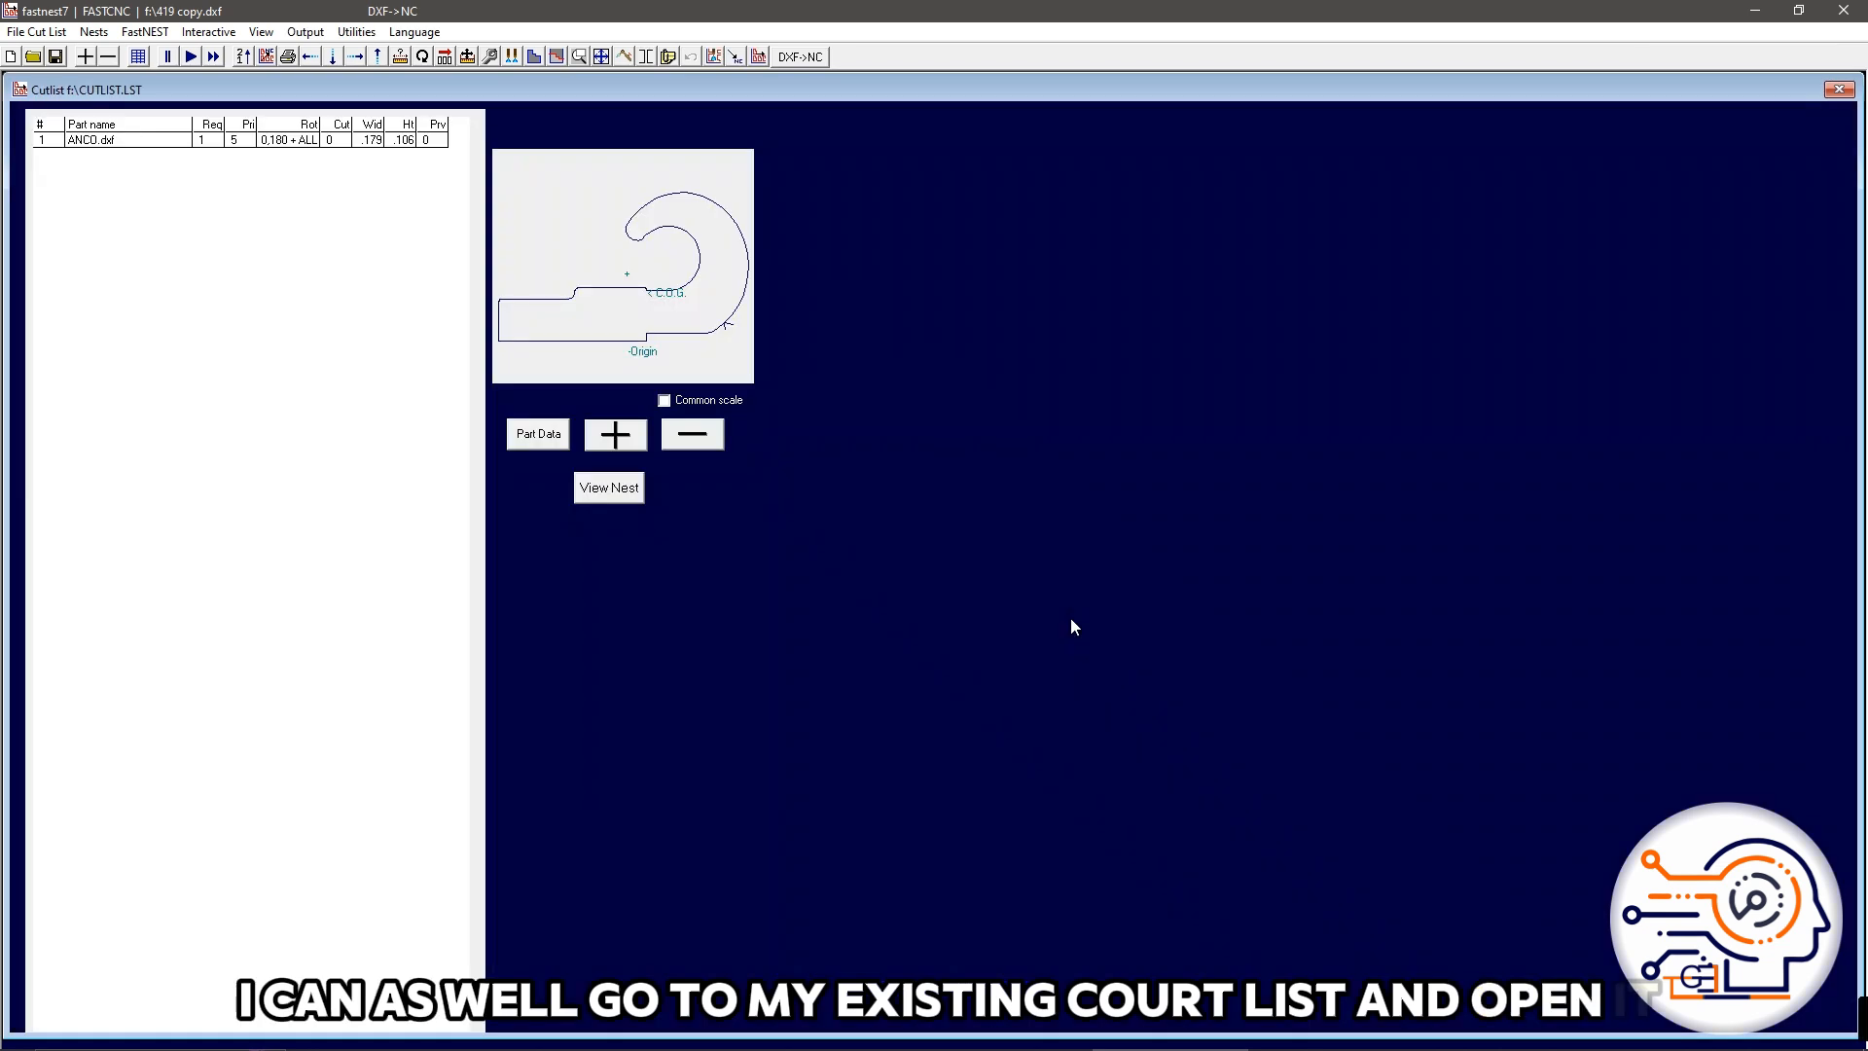
click(609, 487)
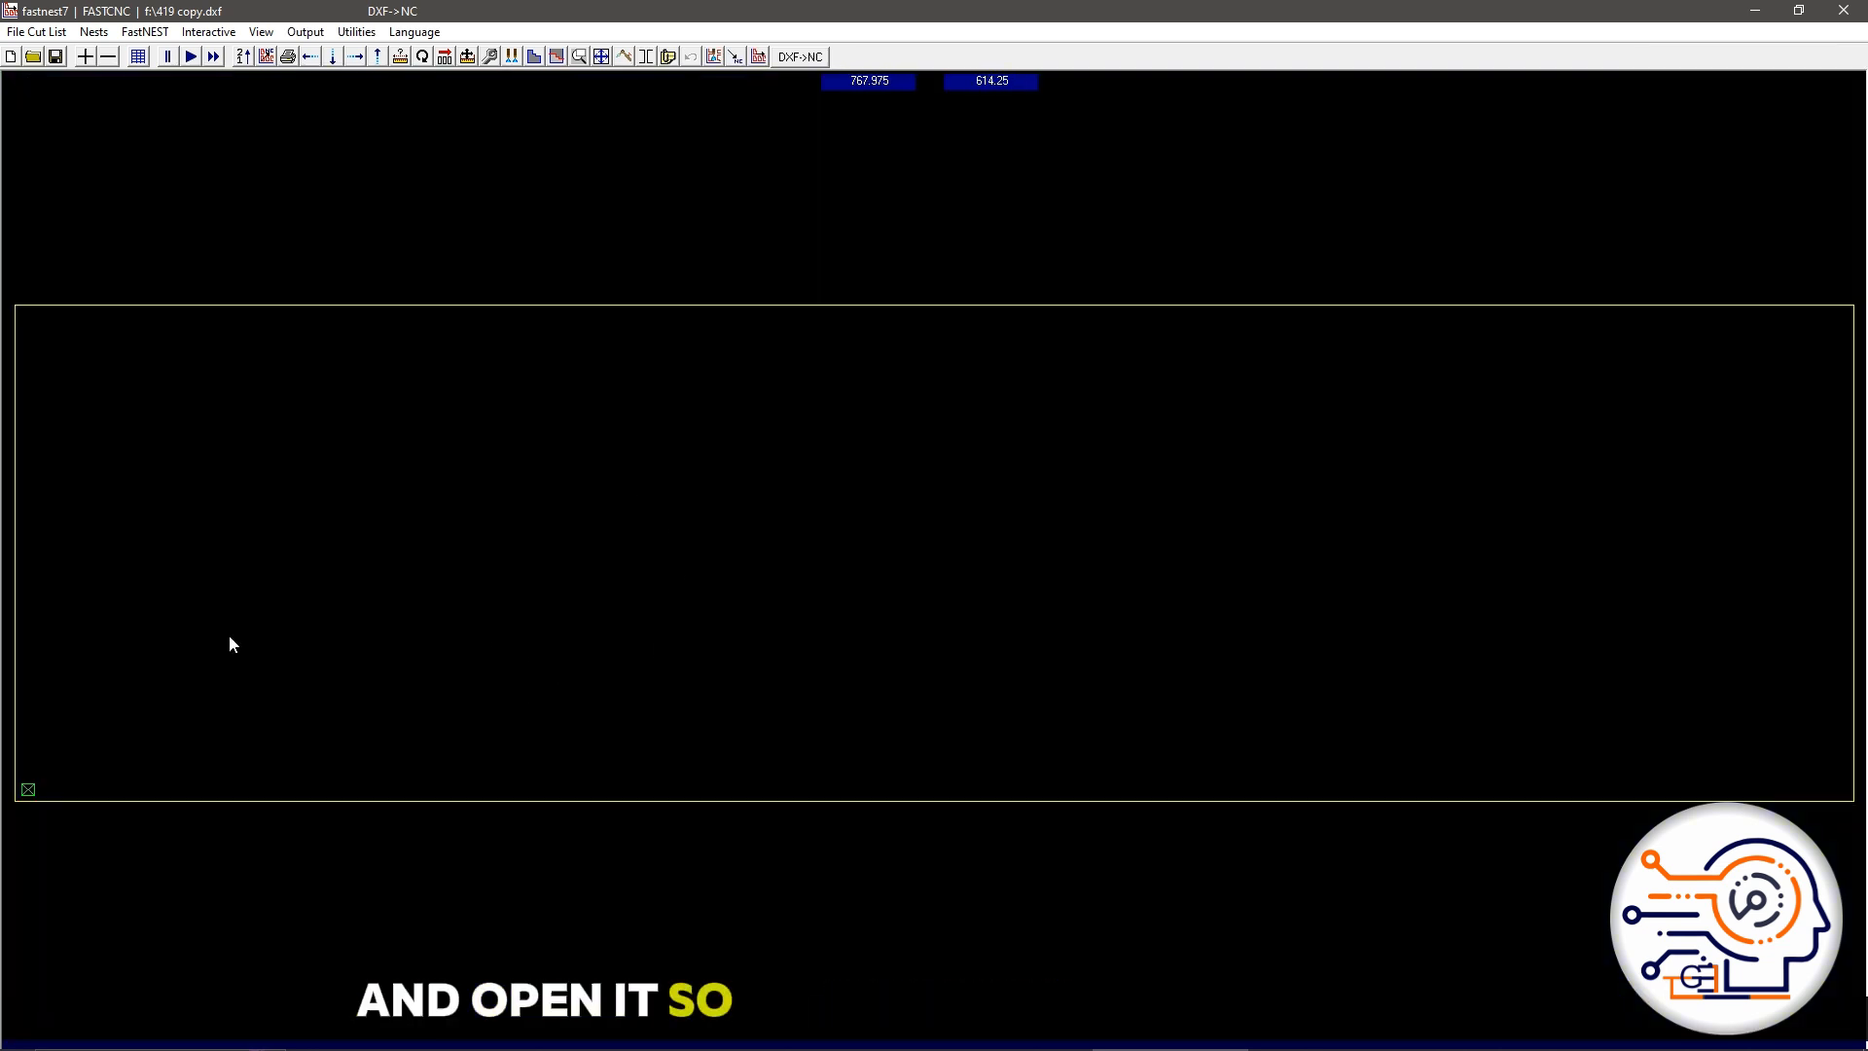
Step: Edit the open cut list by adding the part 419 copy5.dxf with its default part data, and inspect both parts on the plate
click(36, 33)
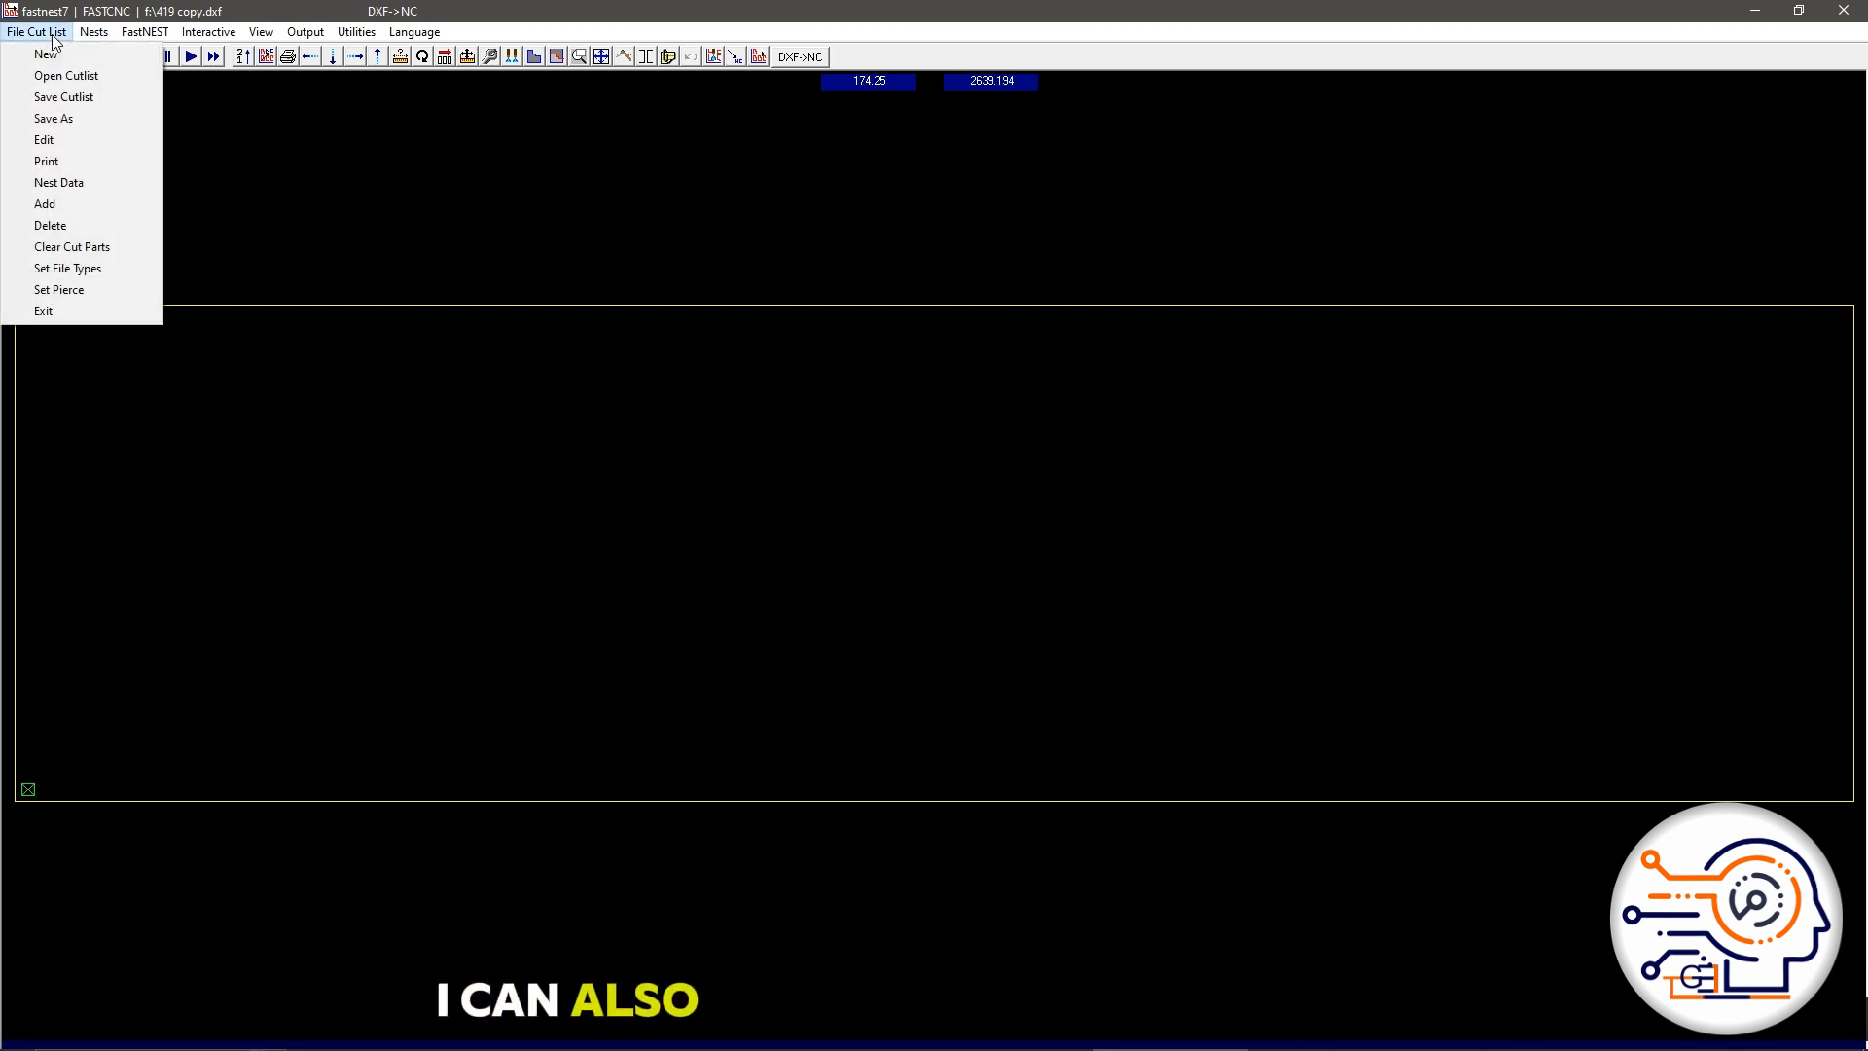
click(57, 140)
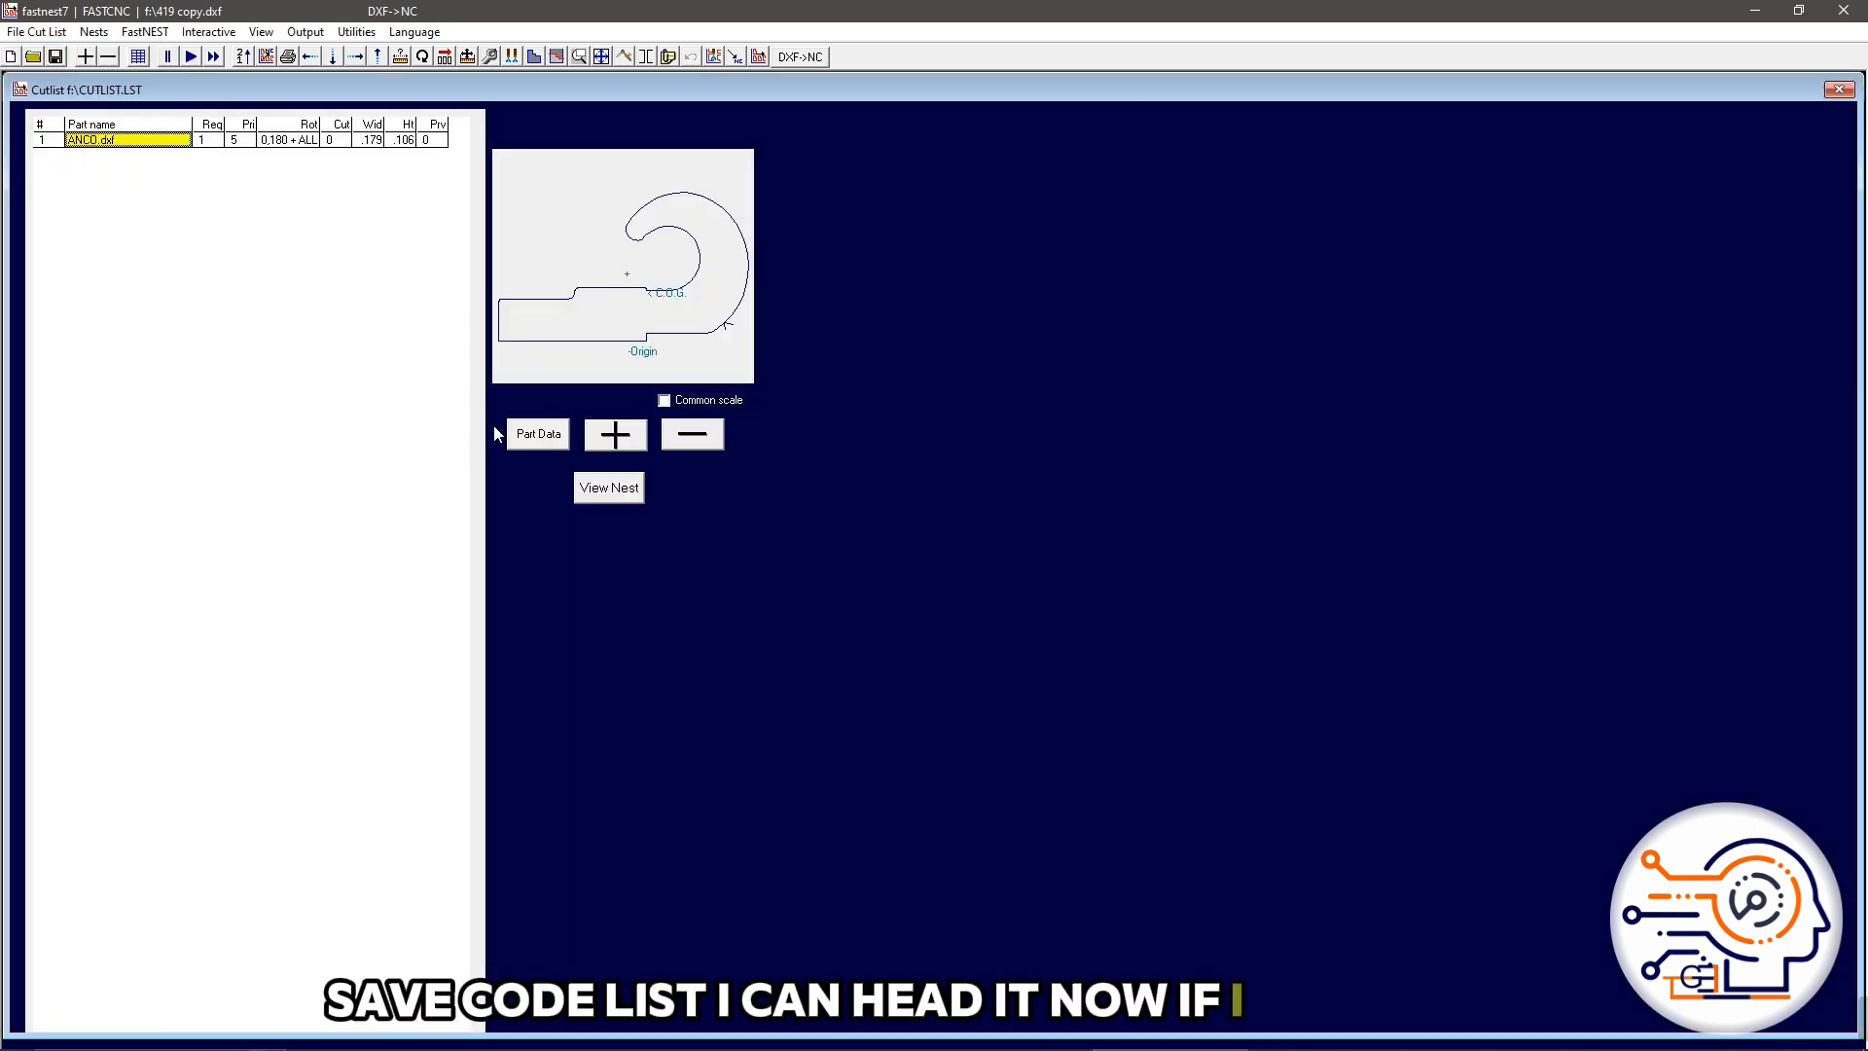
click(613, 436)
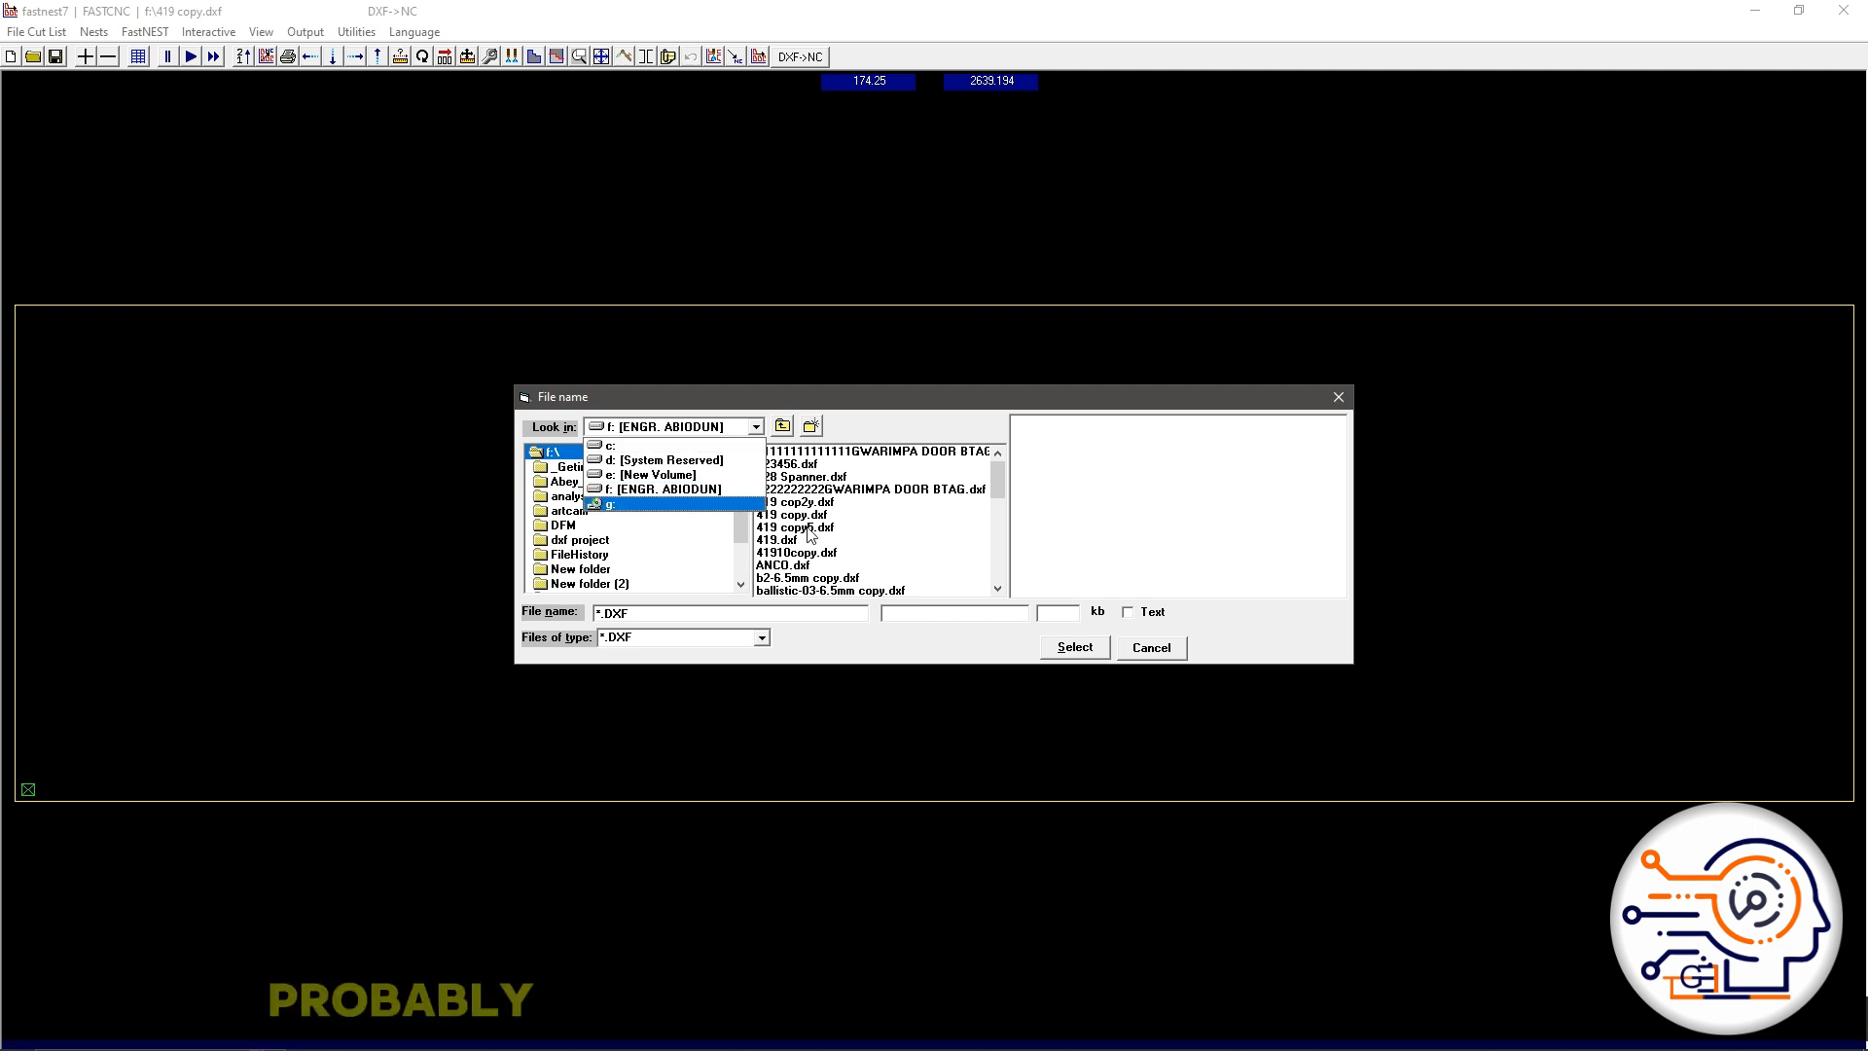
click(817, 554)
click(813, 530)
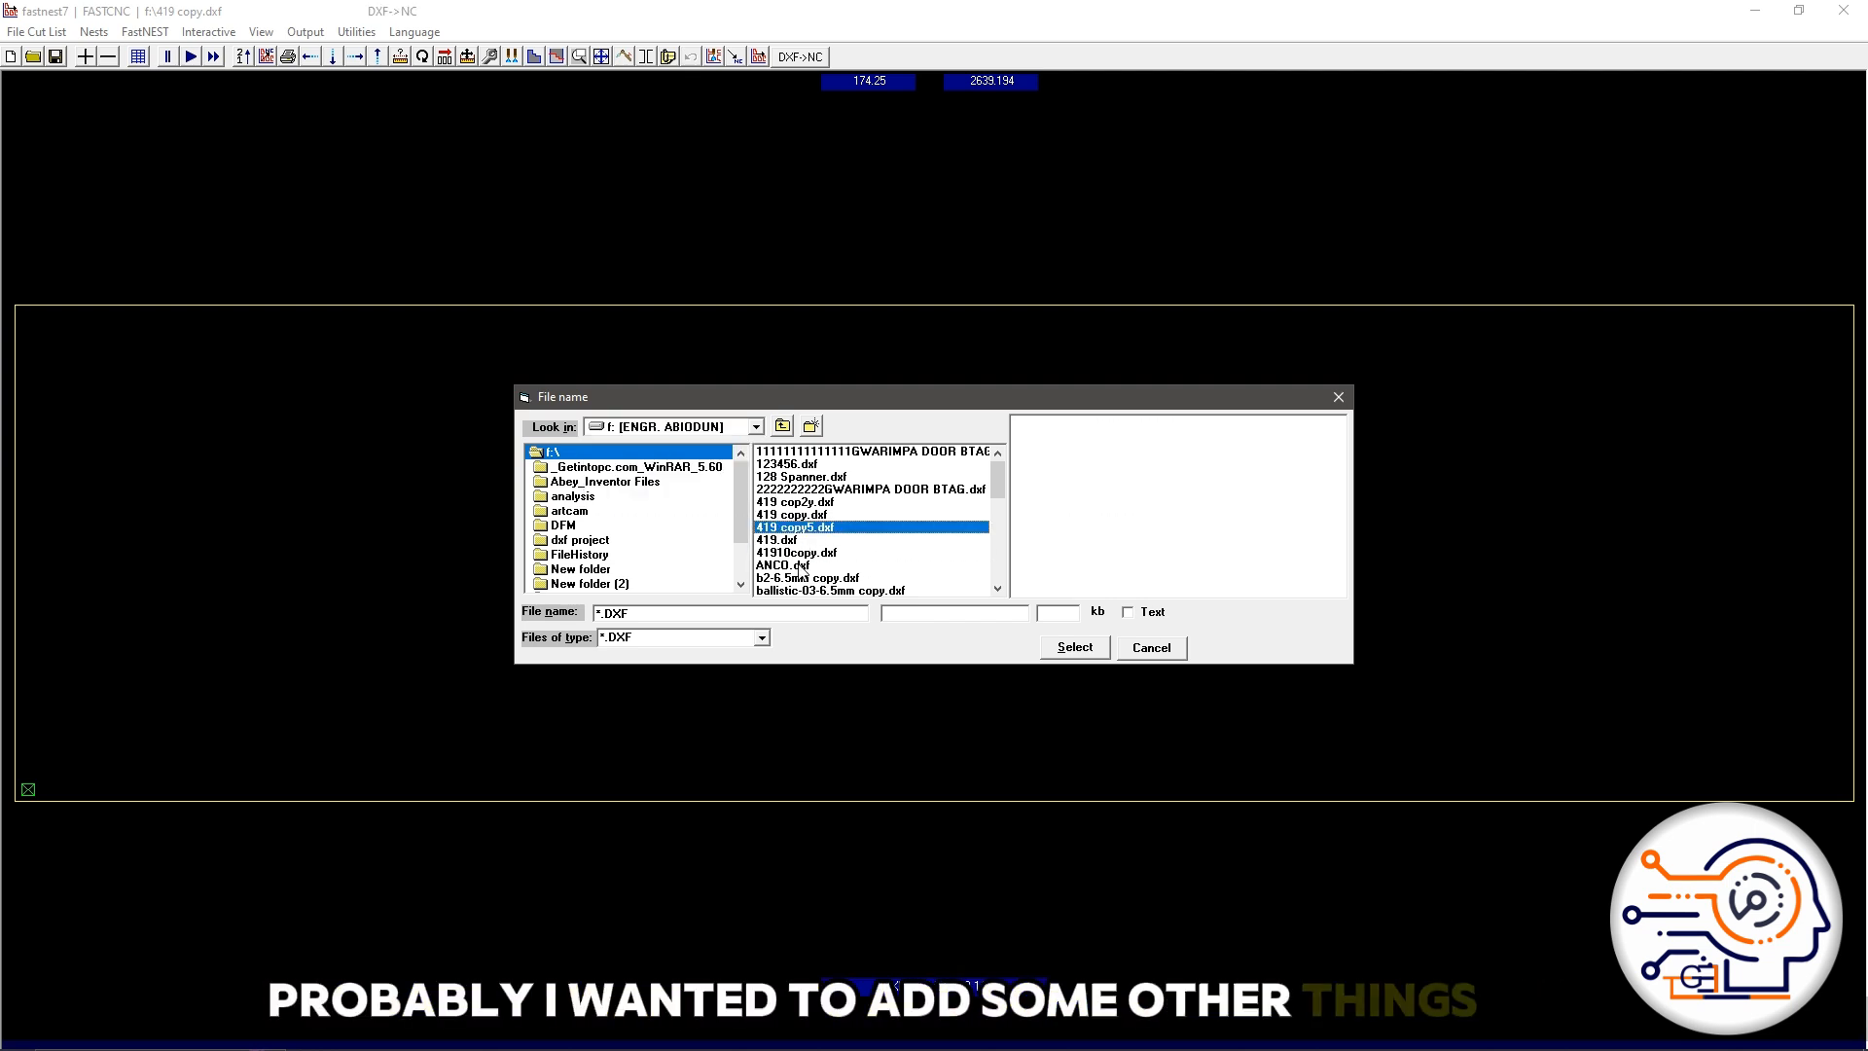
click(1070, 648)
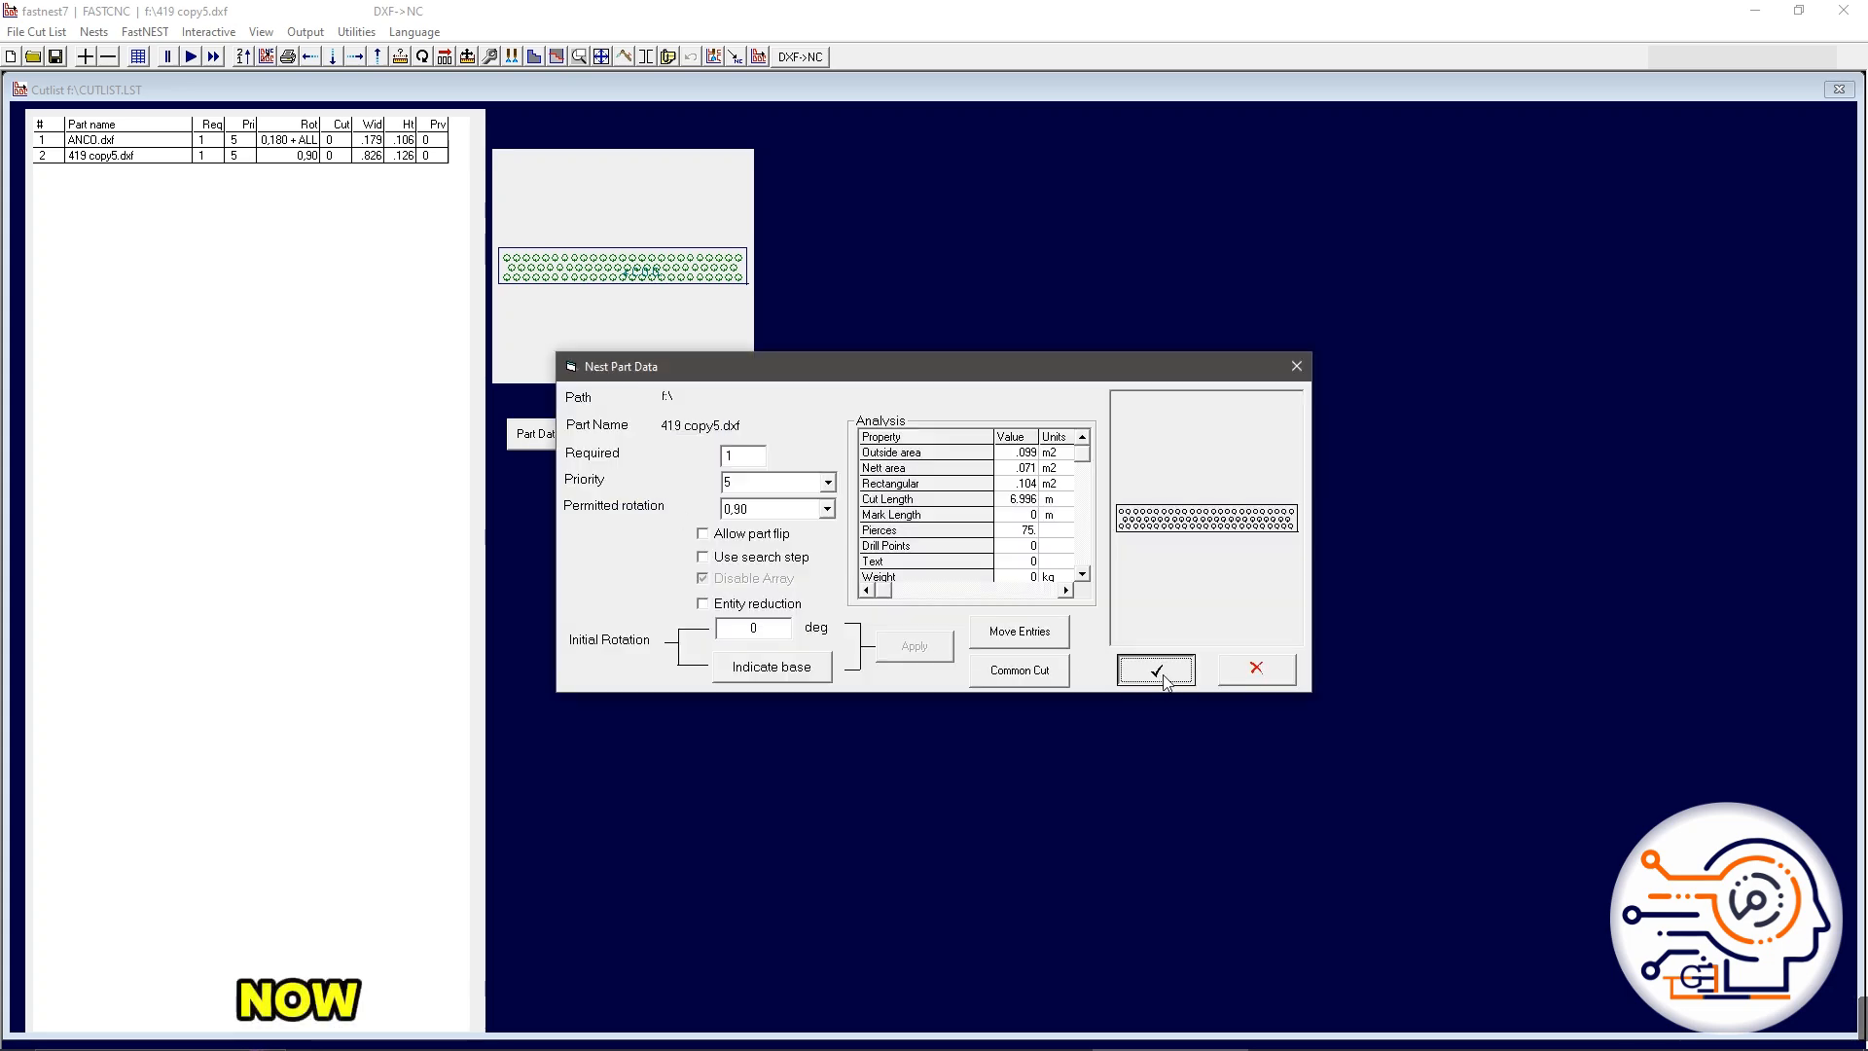
click(1164, 679)
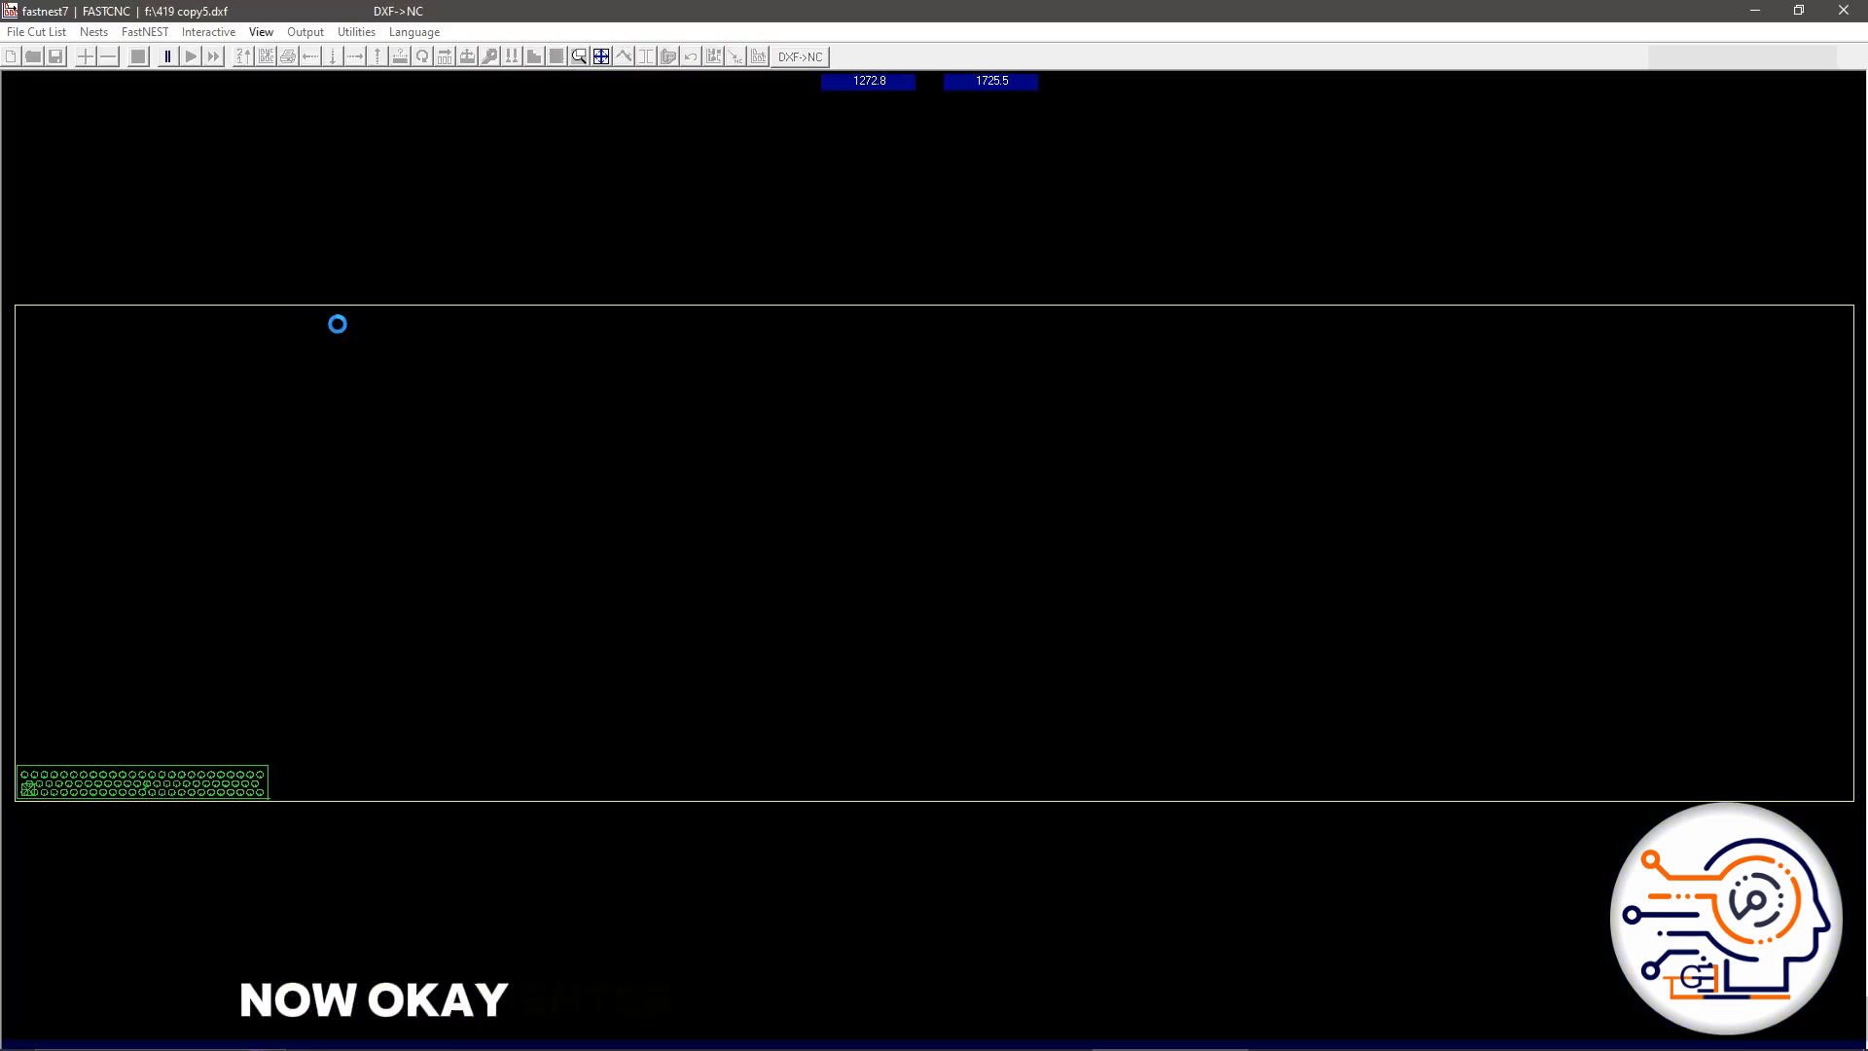
scroll(270, 776, up, 3)
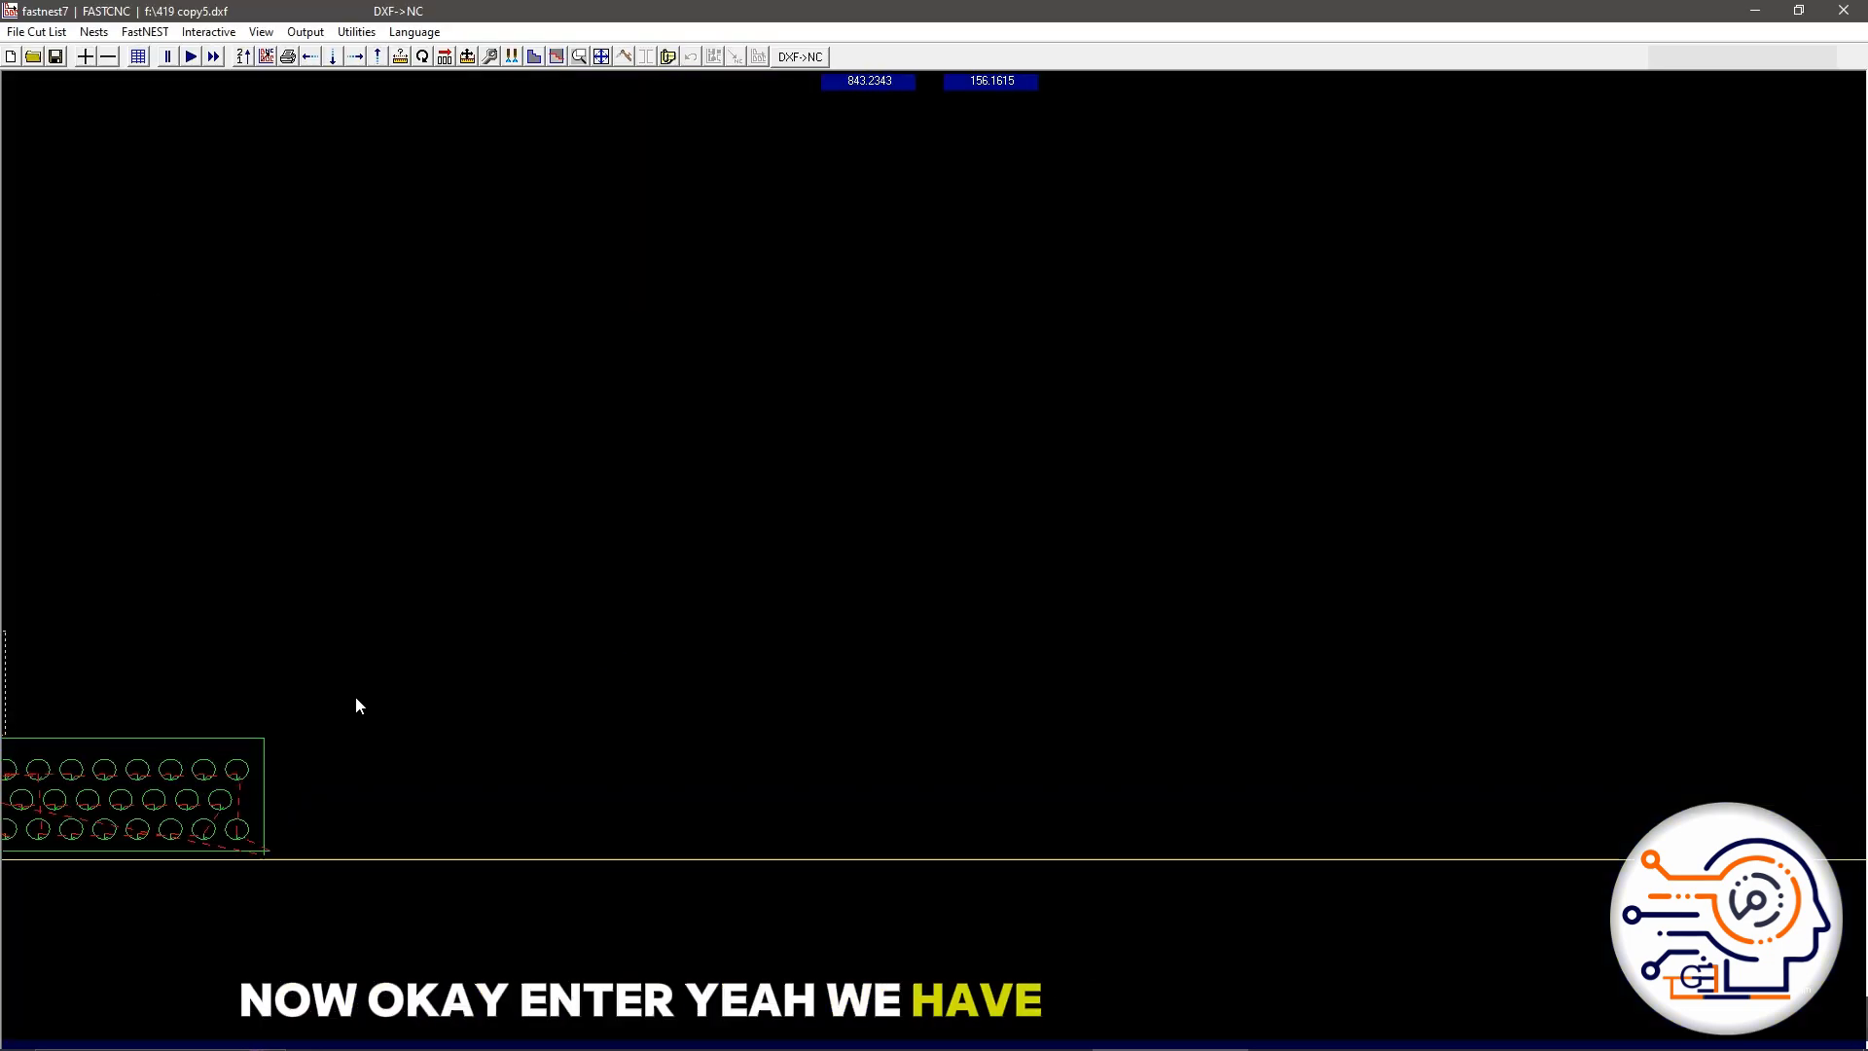
scroll(379, 683, down, 2)
scroll(405, 588, up, 3)
scroll(445, 571, down, 2)
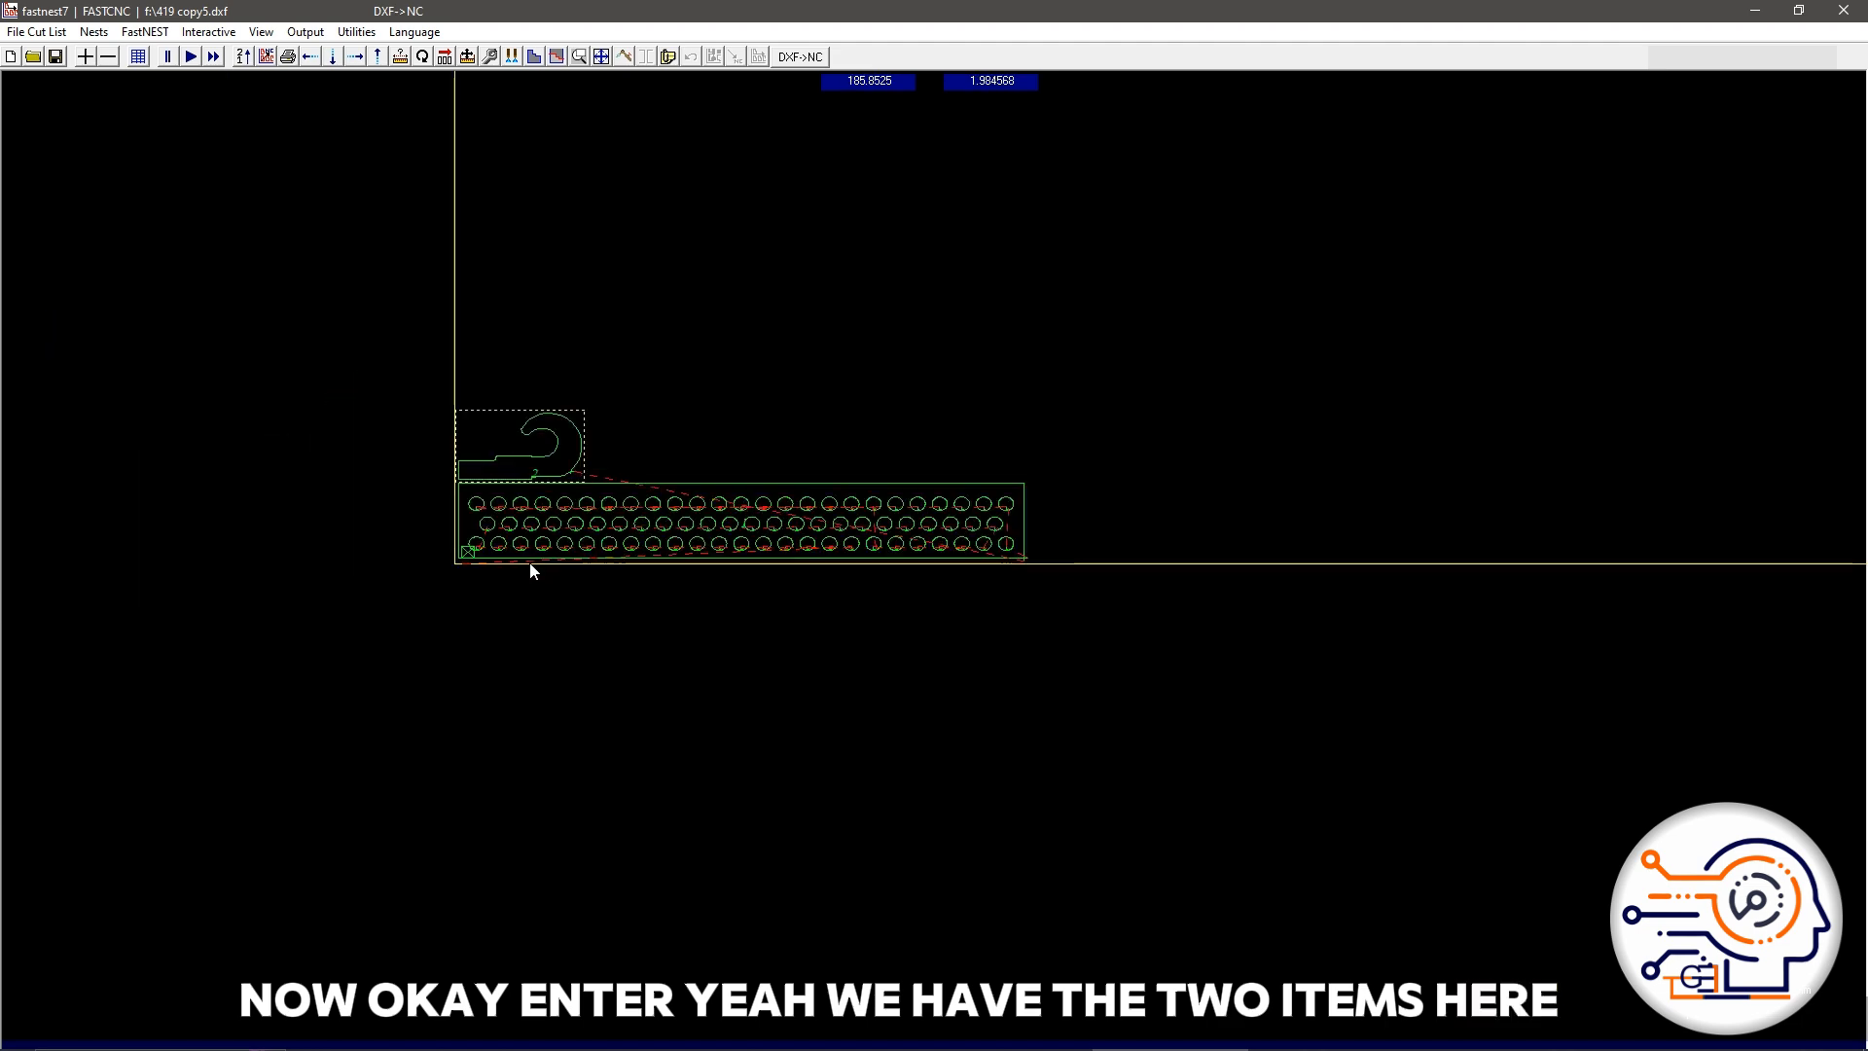
Step: Edit the cut list to give ANCO.dxf a required quantity of 12 and priority 1, and view the nest
scroll(530, 564, up, 2)
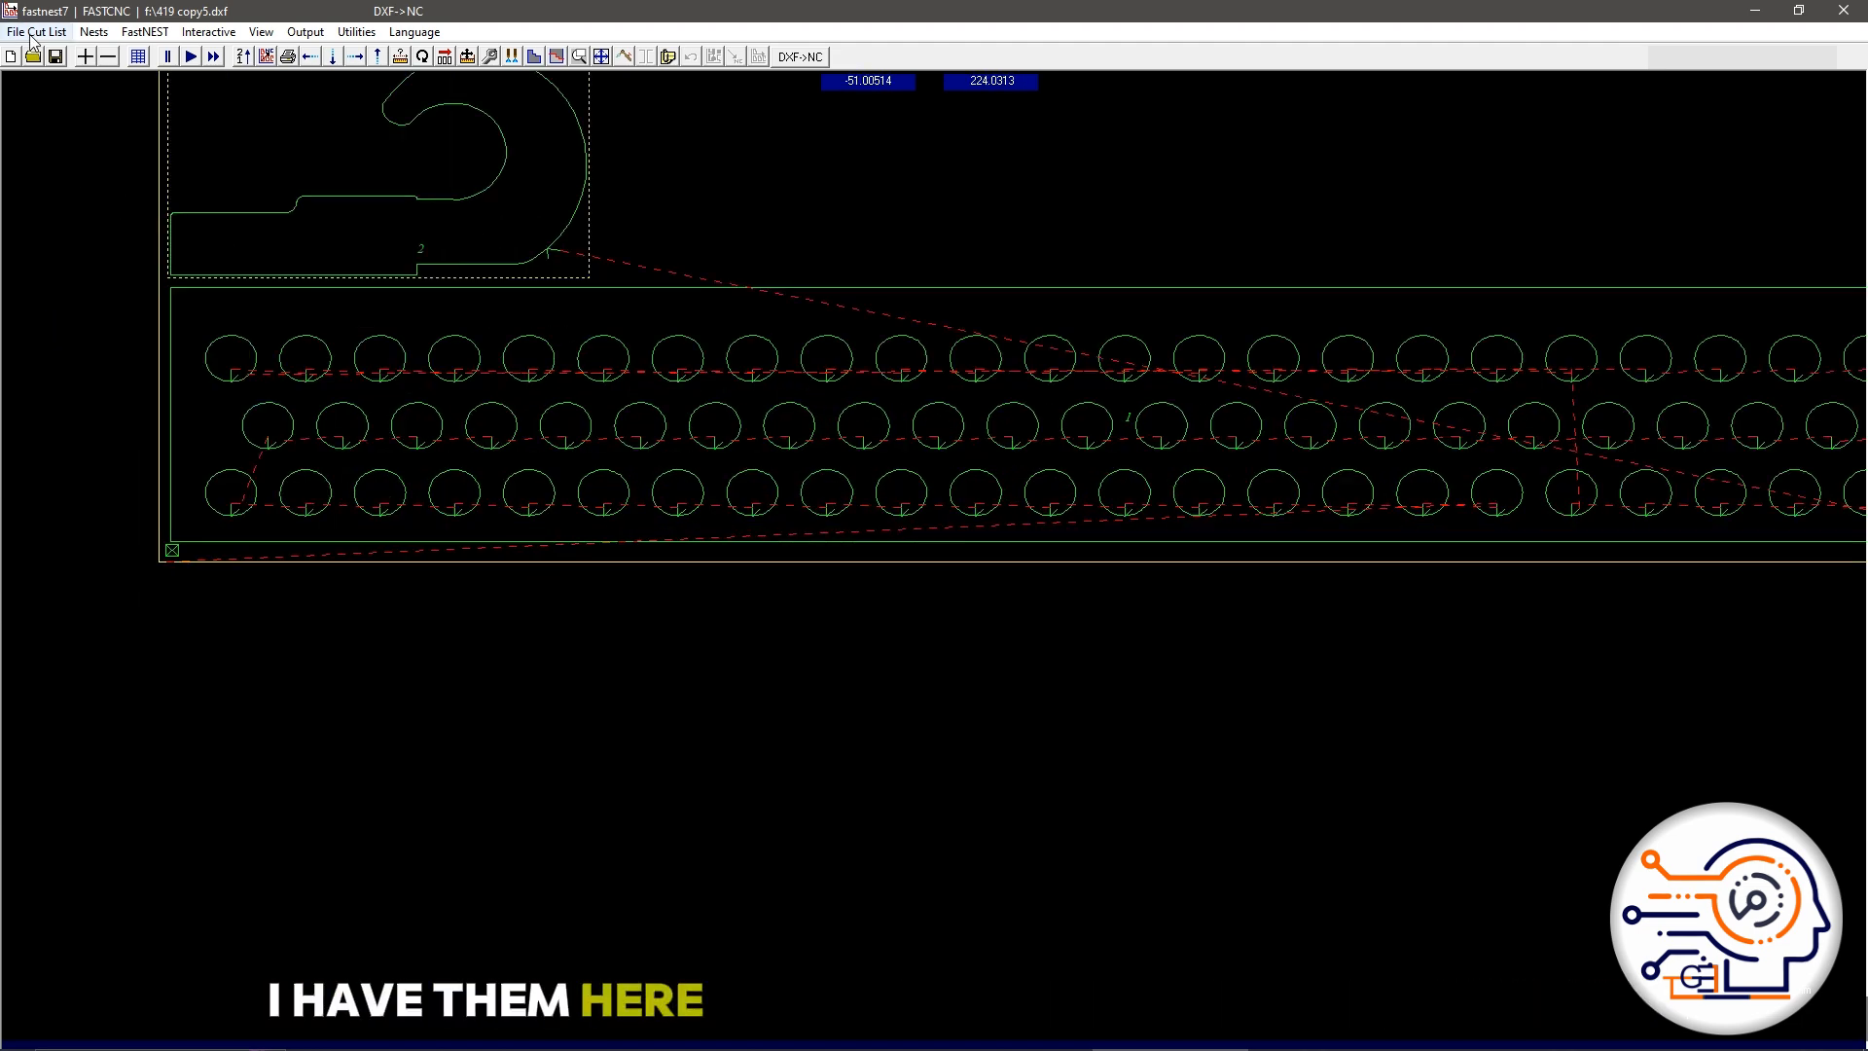
click(35, 33)
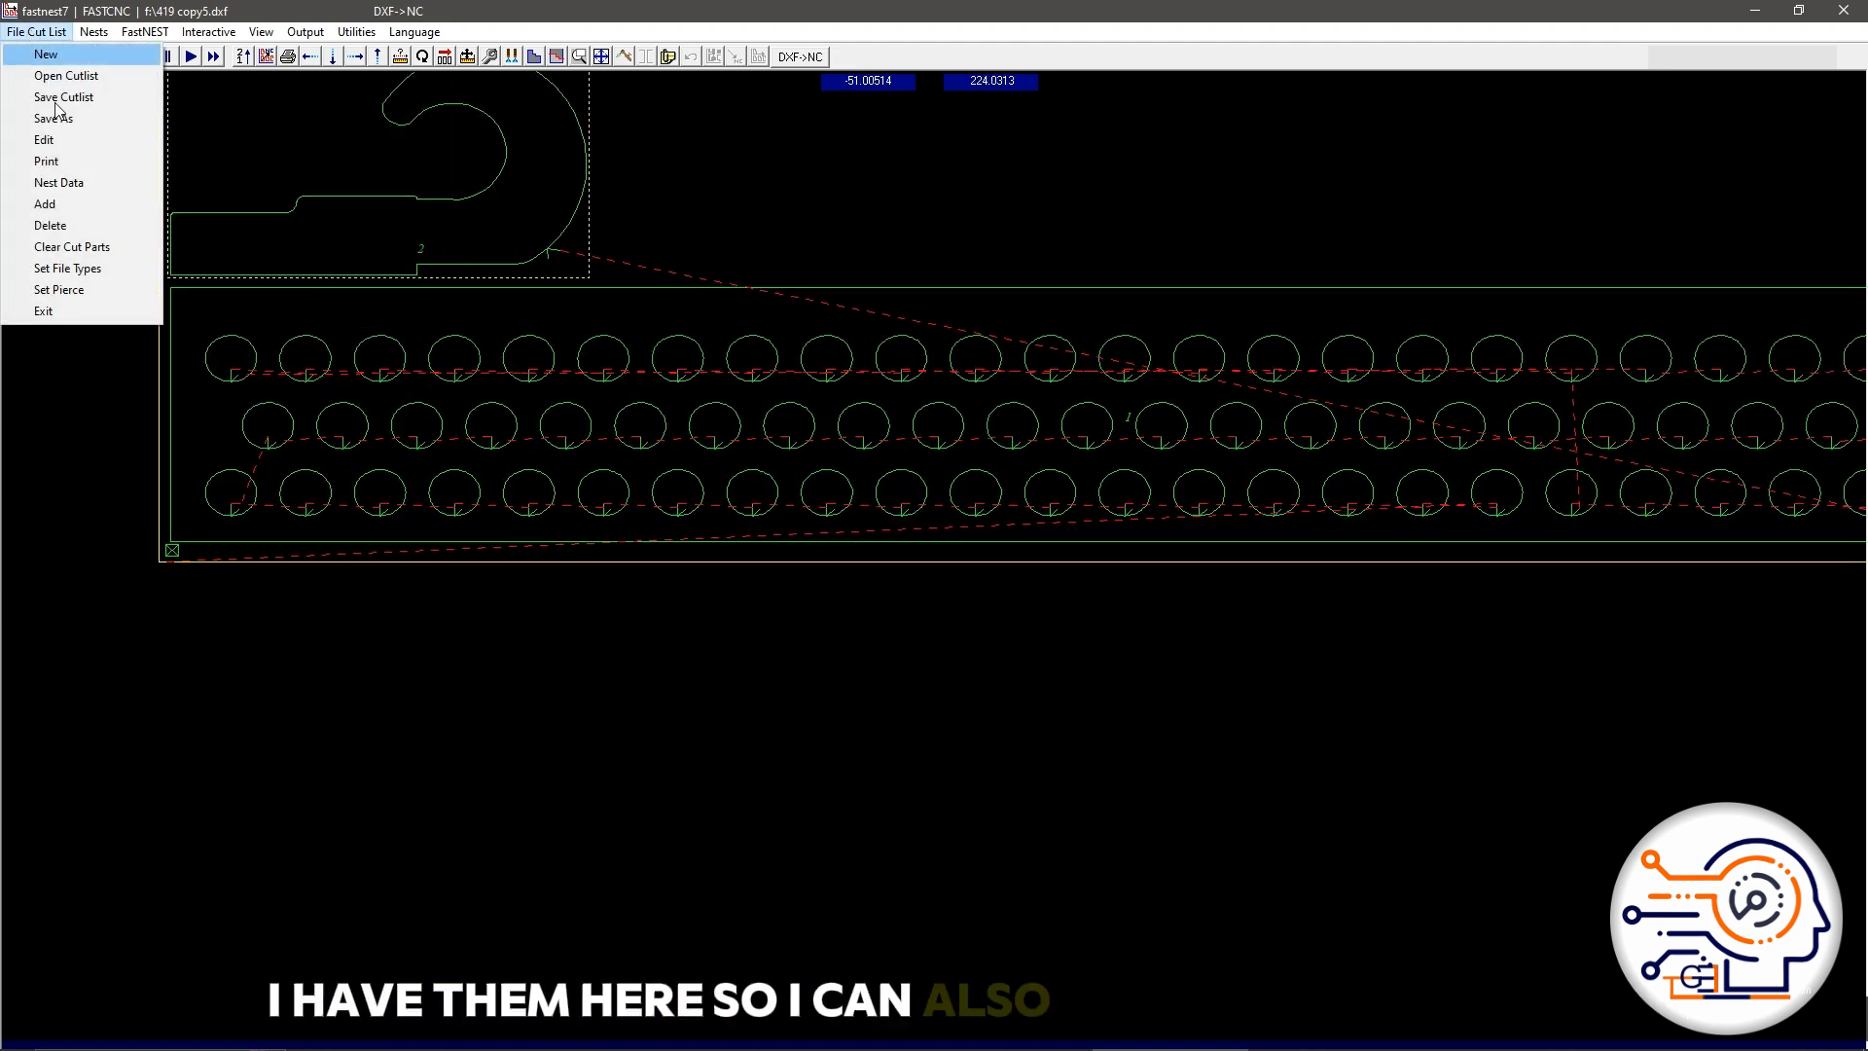
click(54, 122)
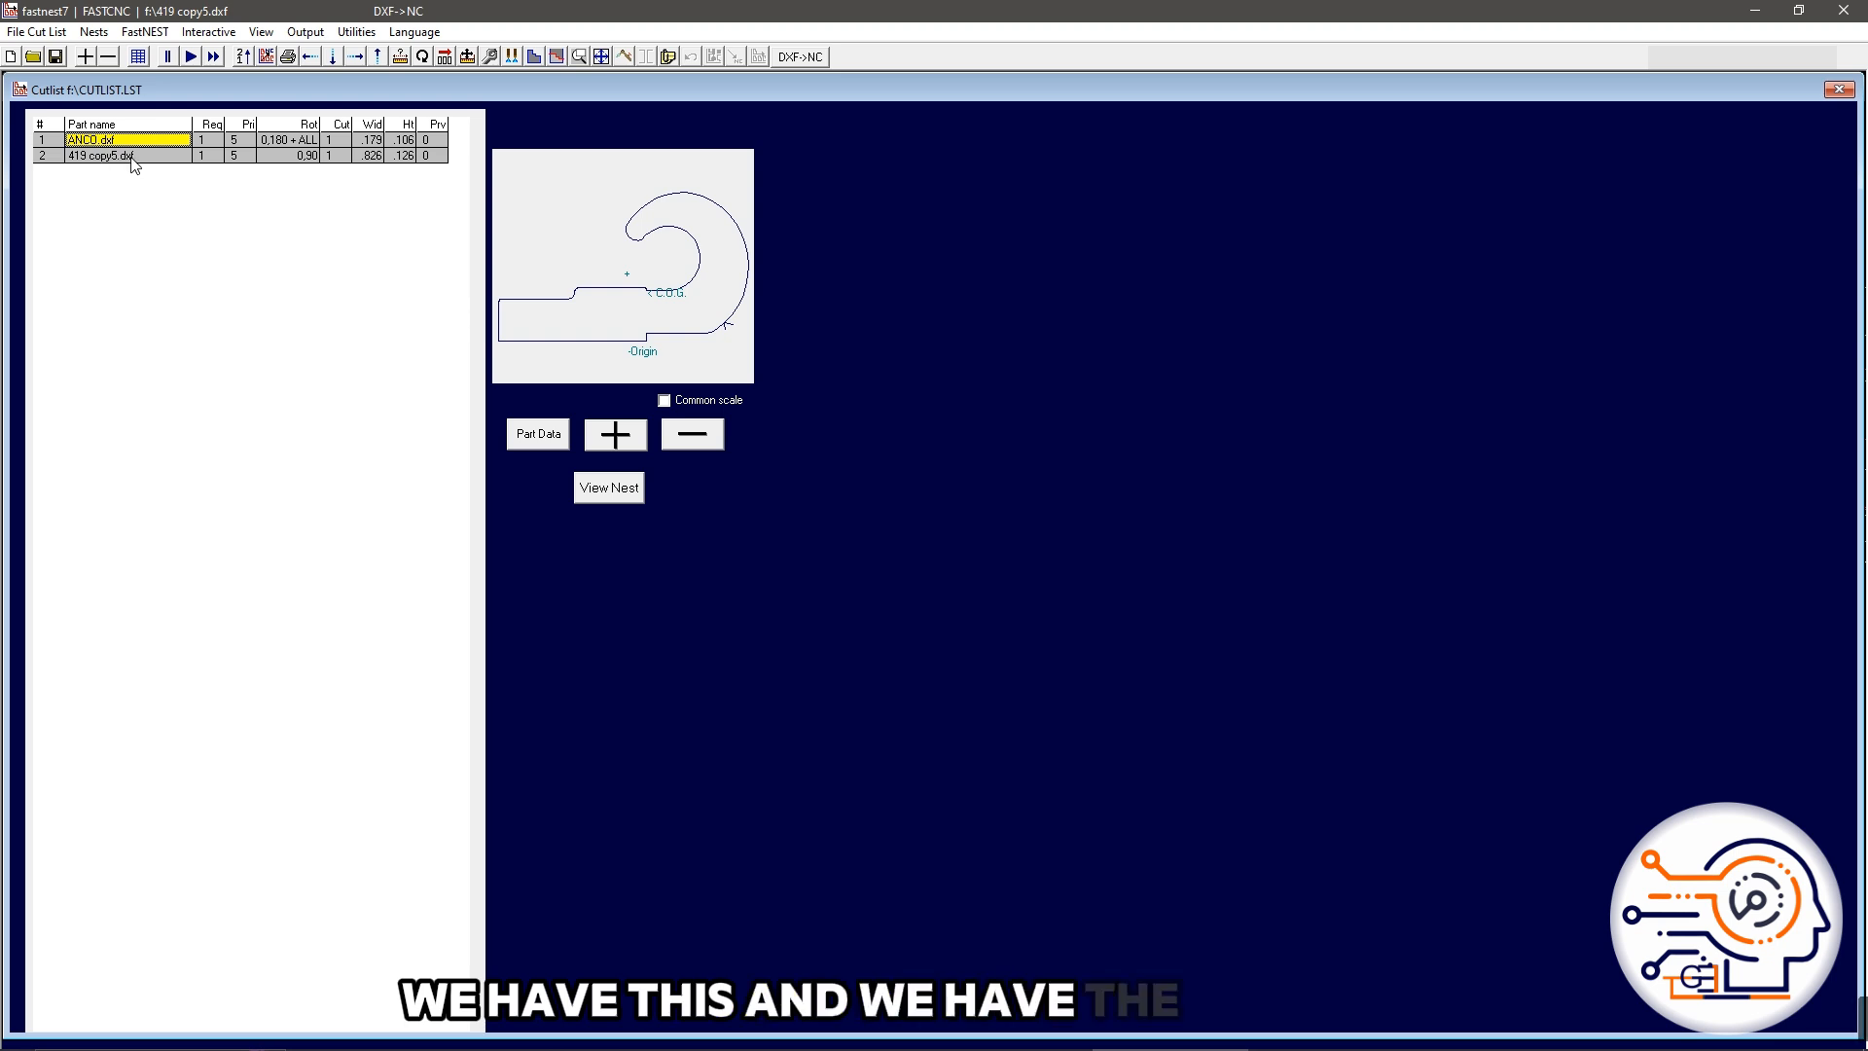
click(218, 142)
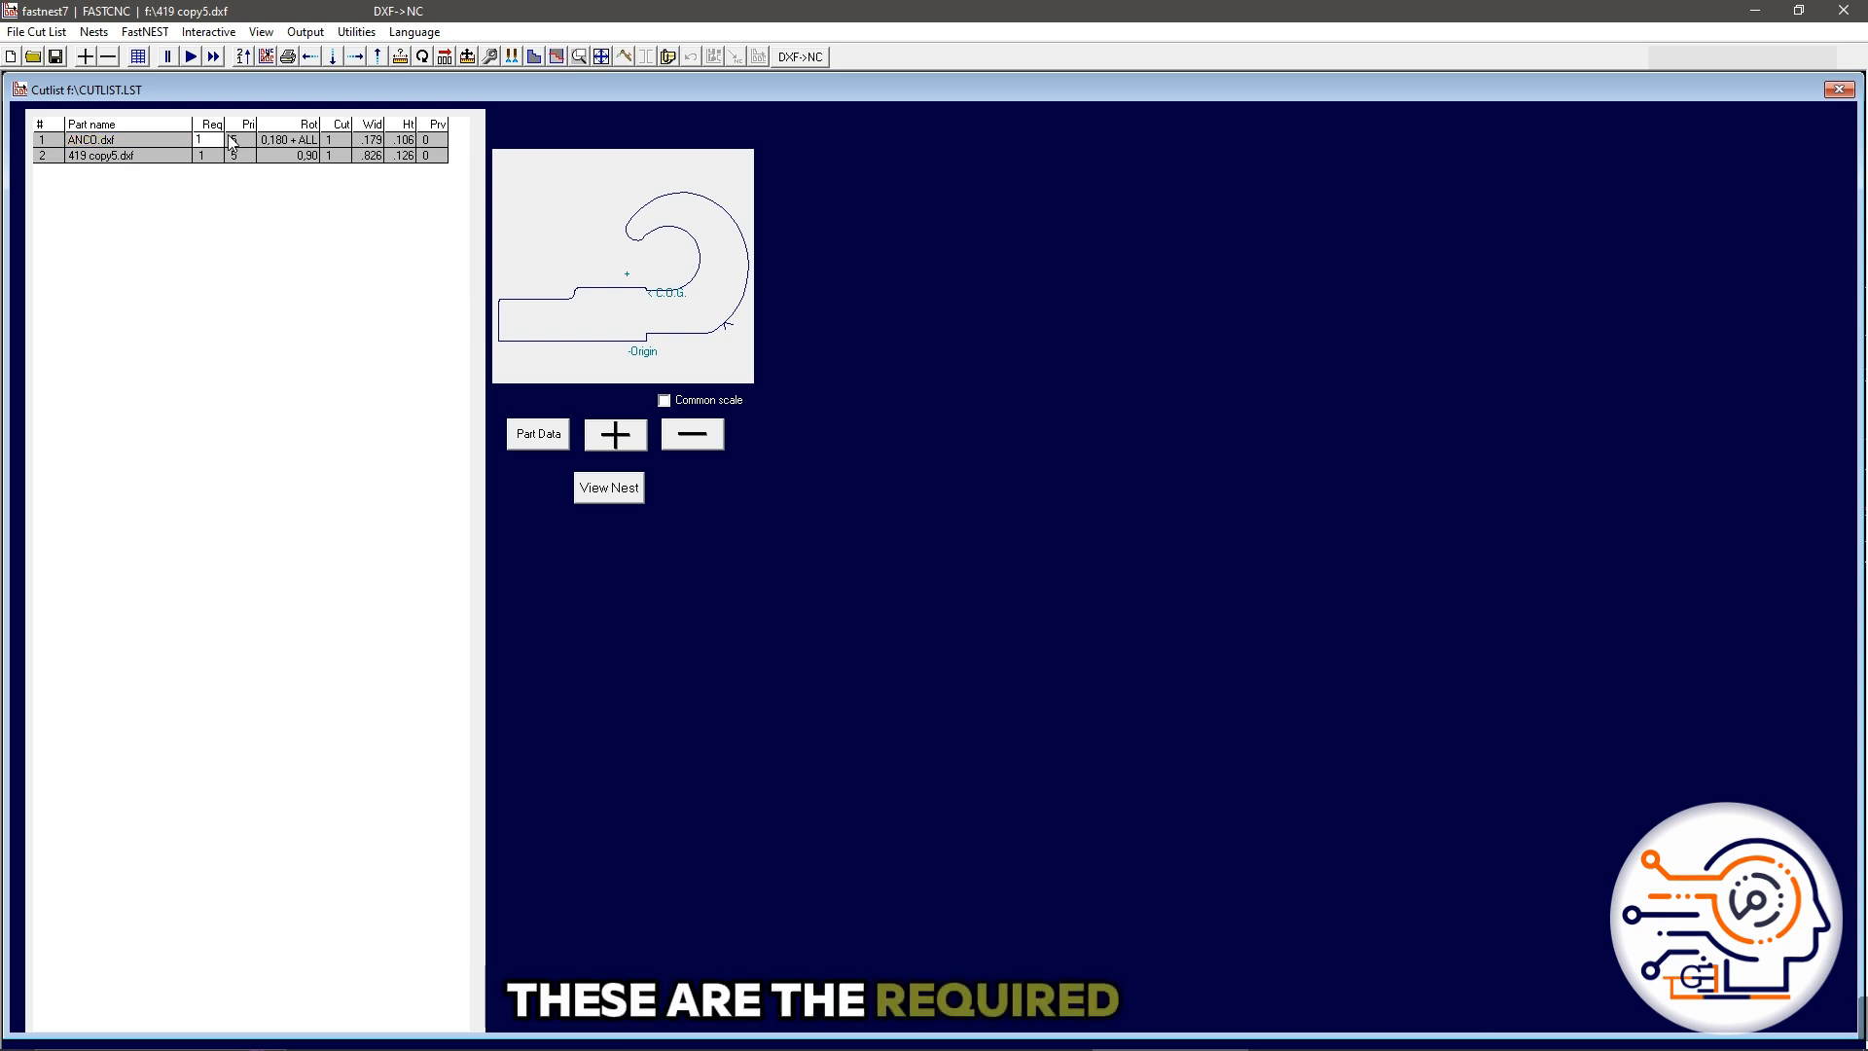
click(253, 140)
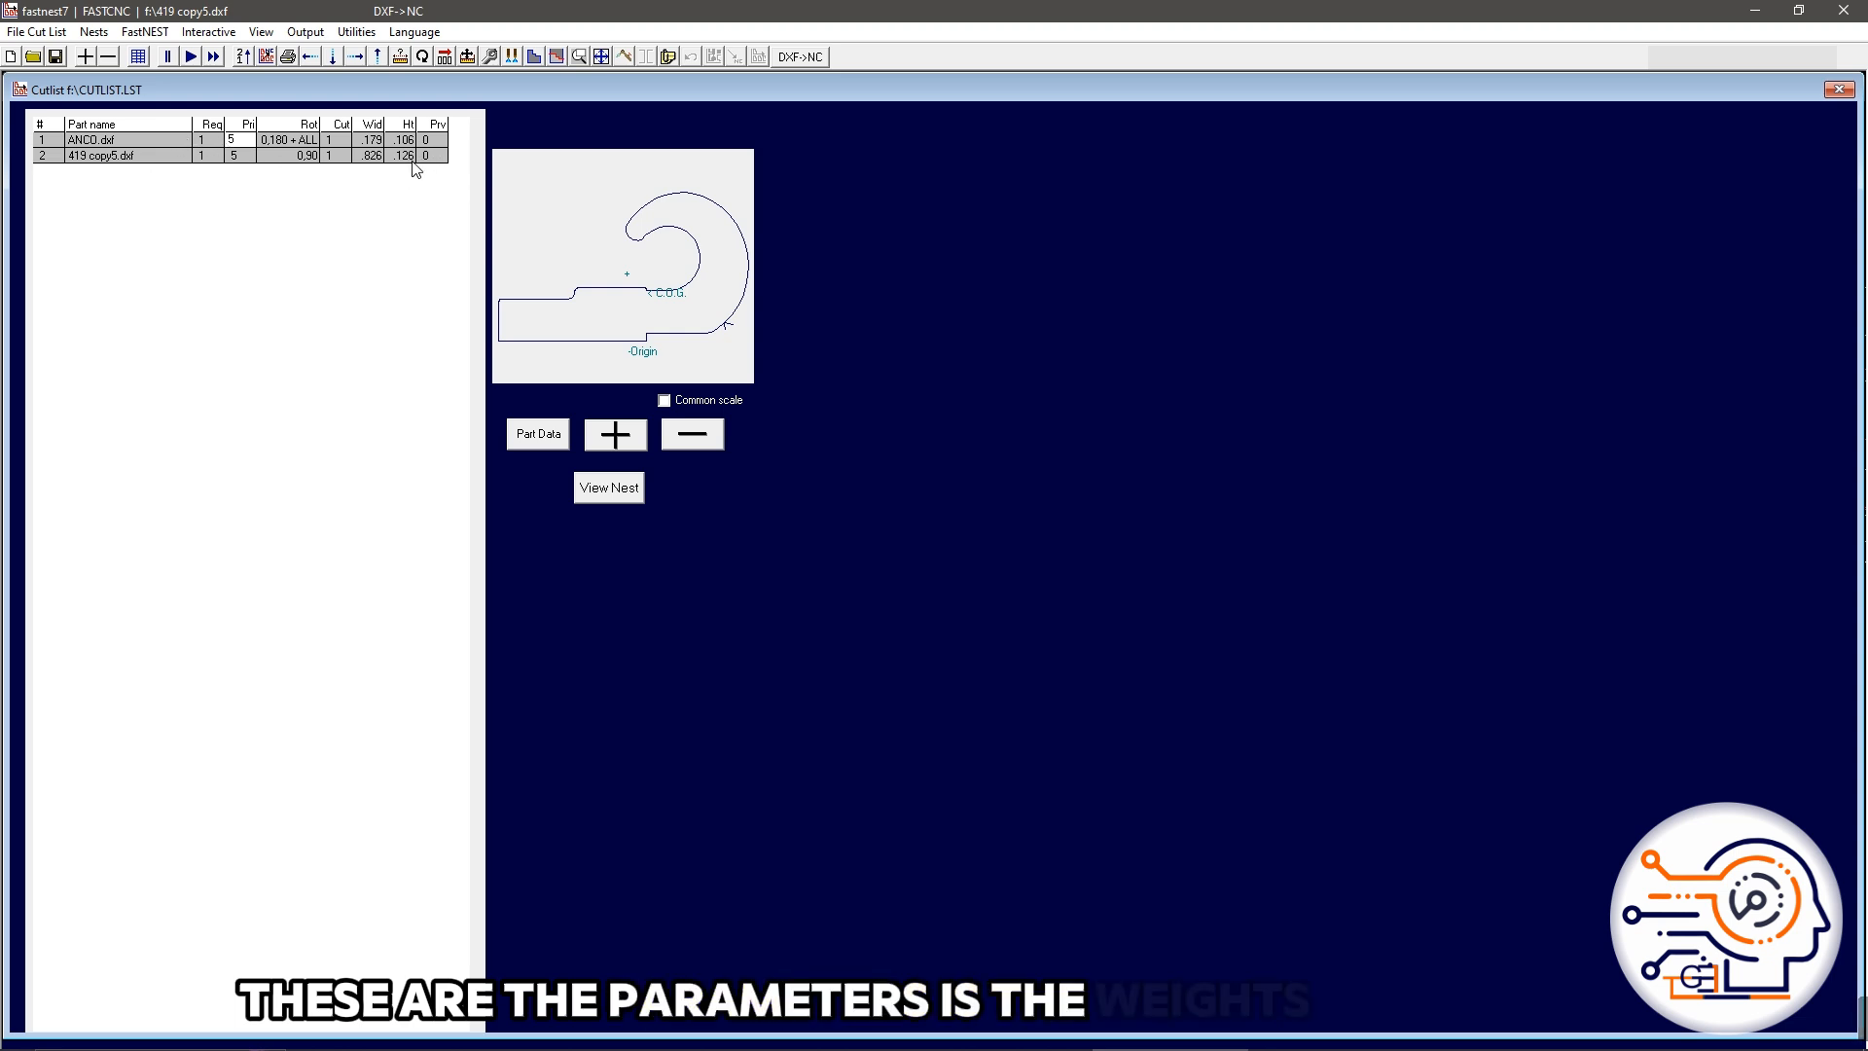
double_click(335, 145)
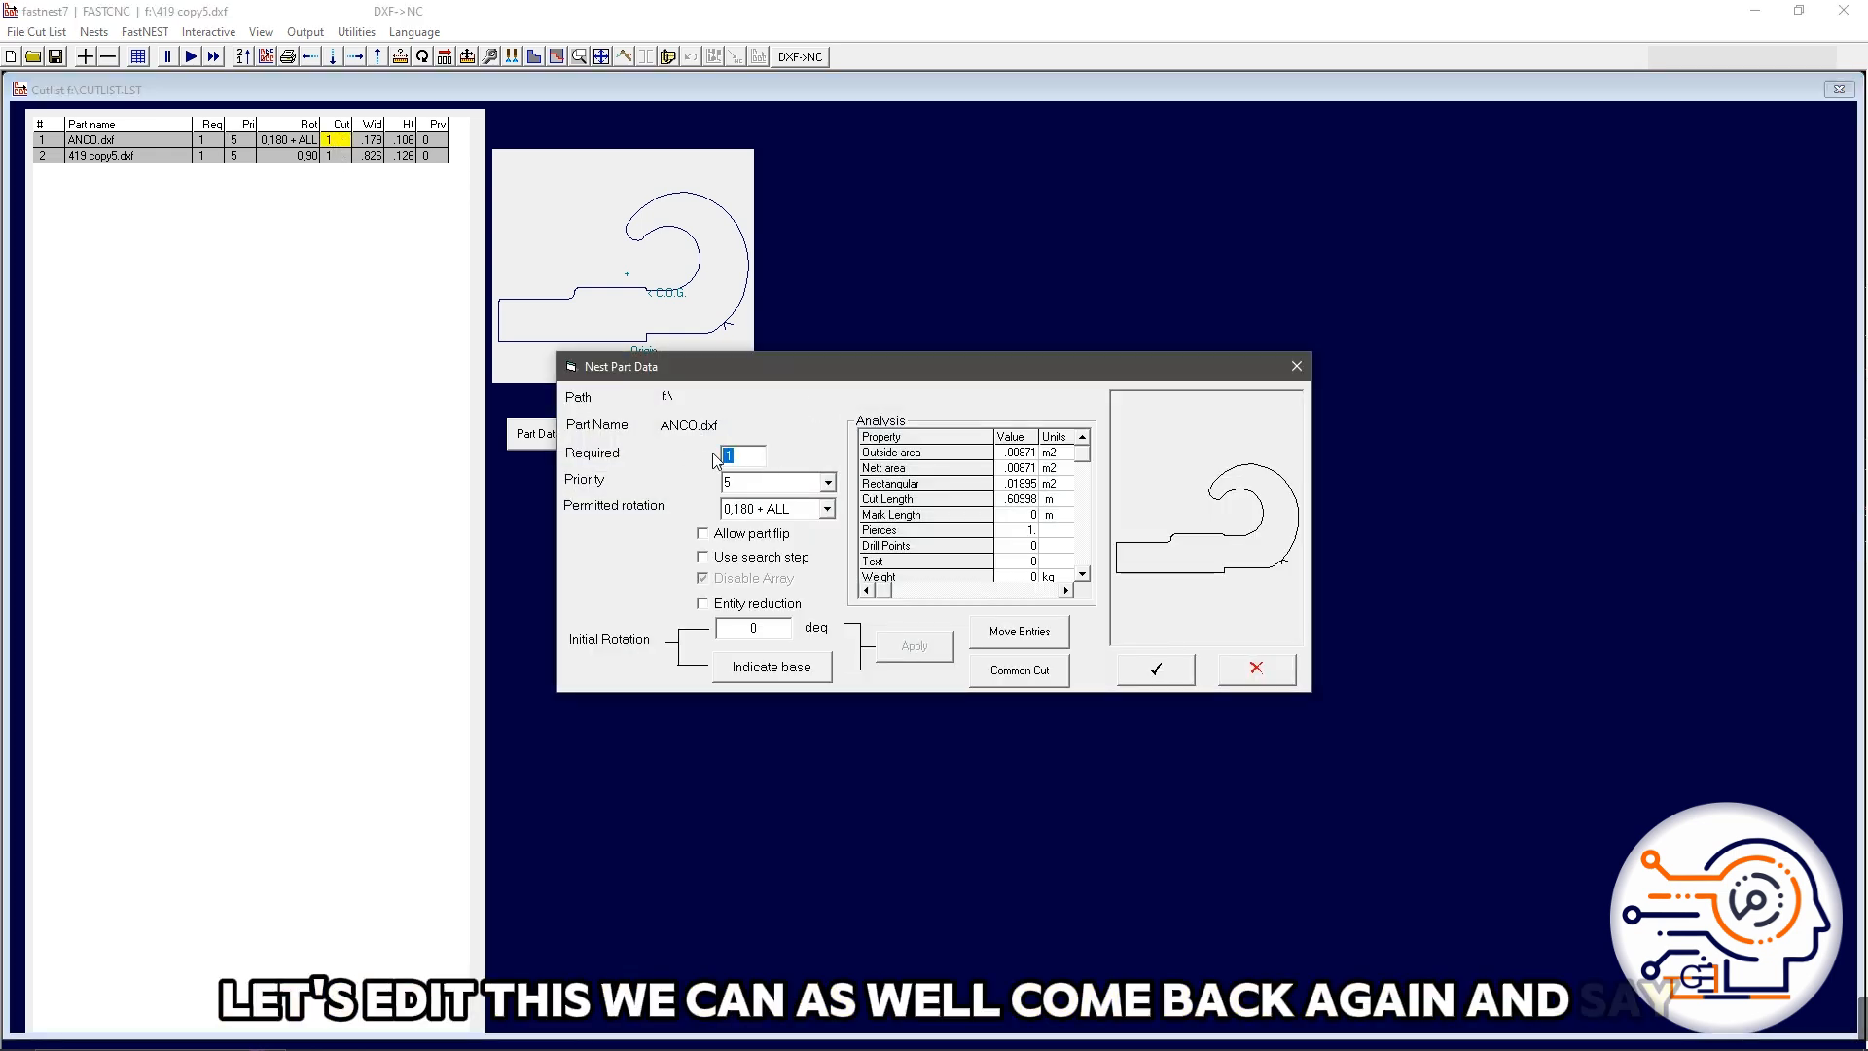
text(12)
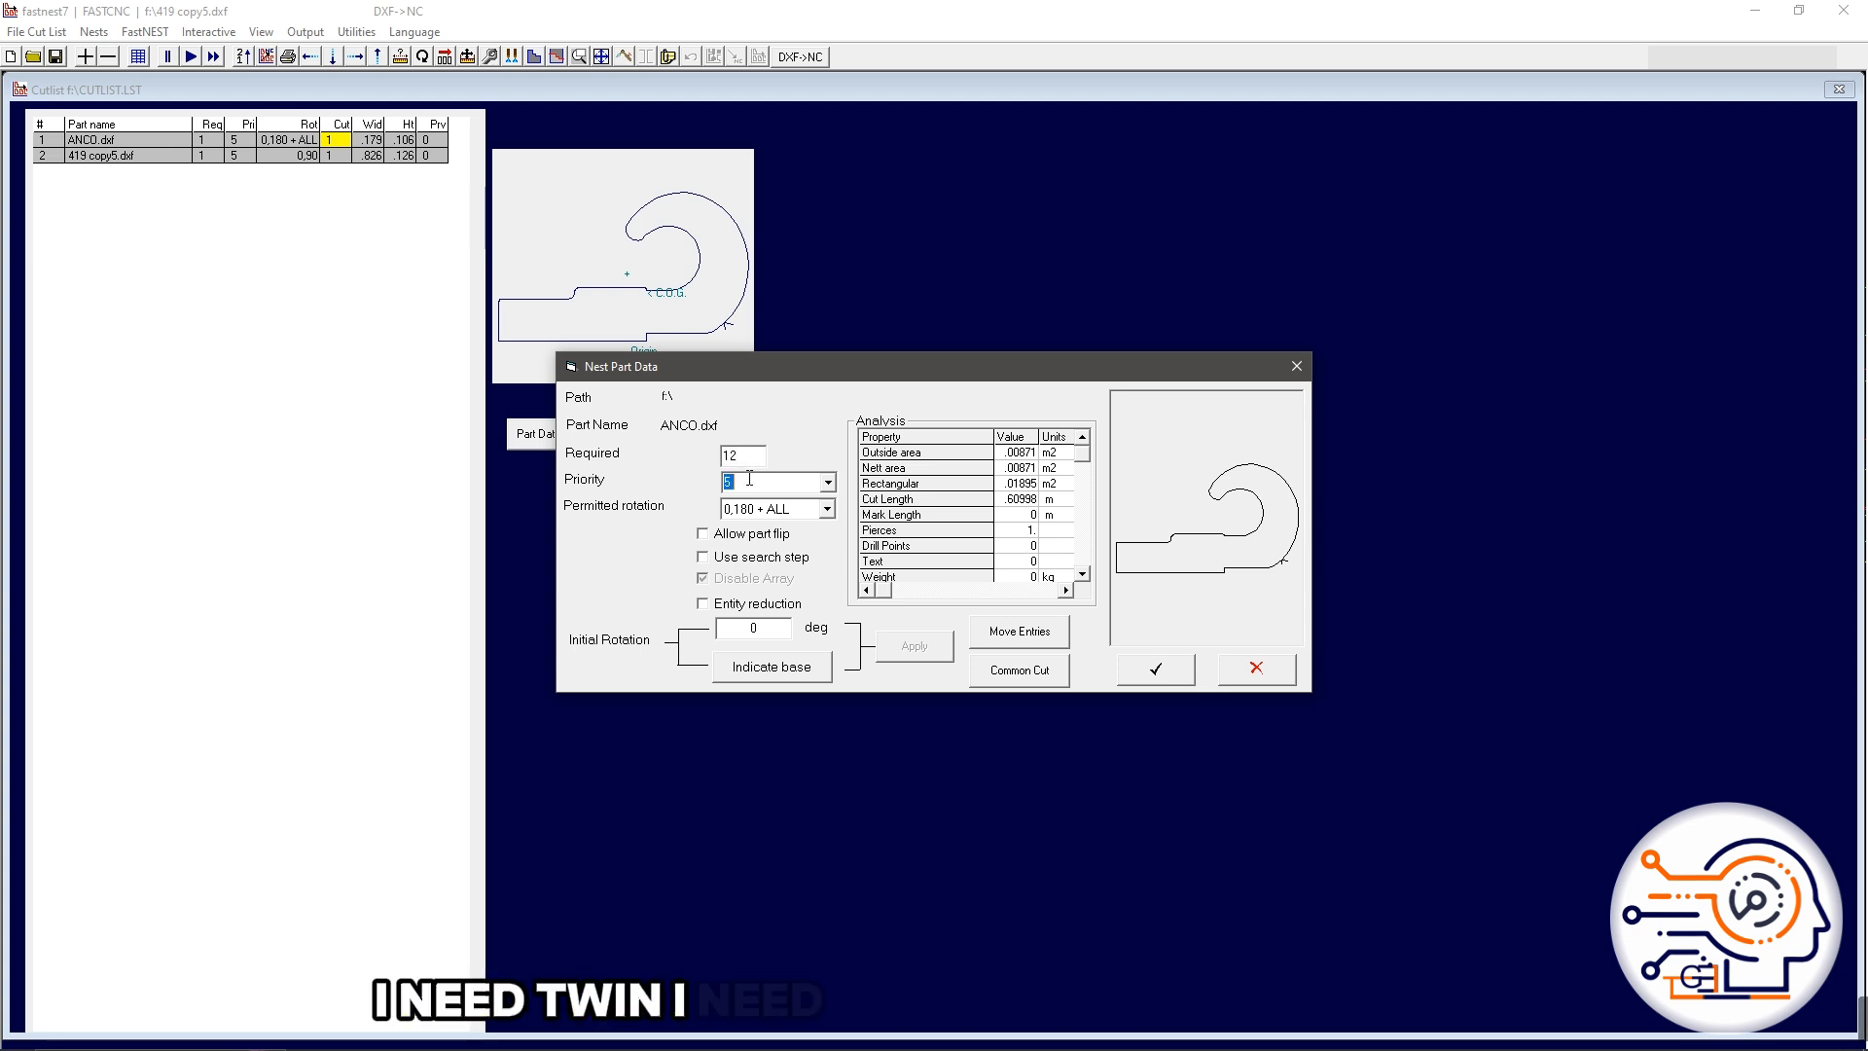
click(1154, 674)
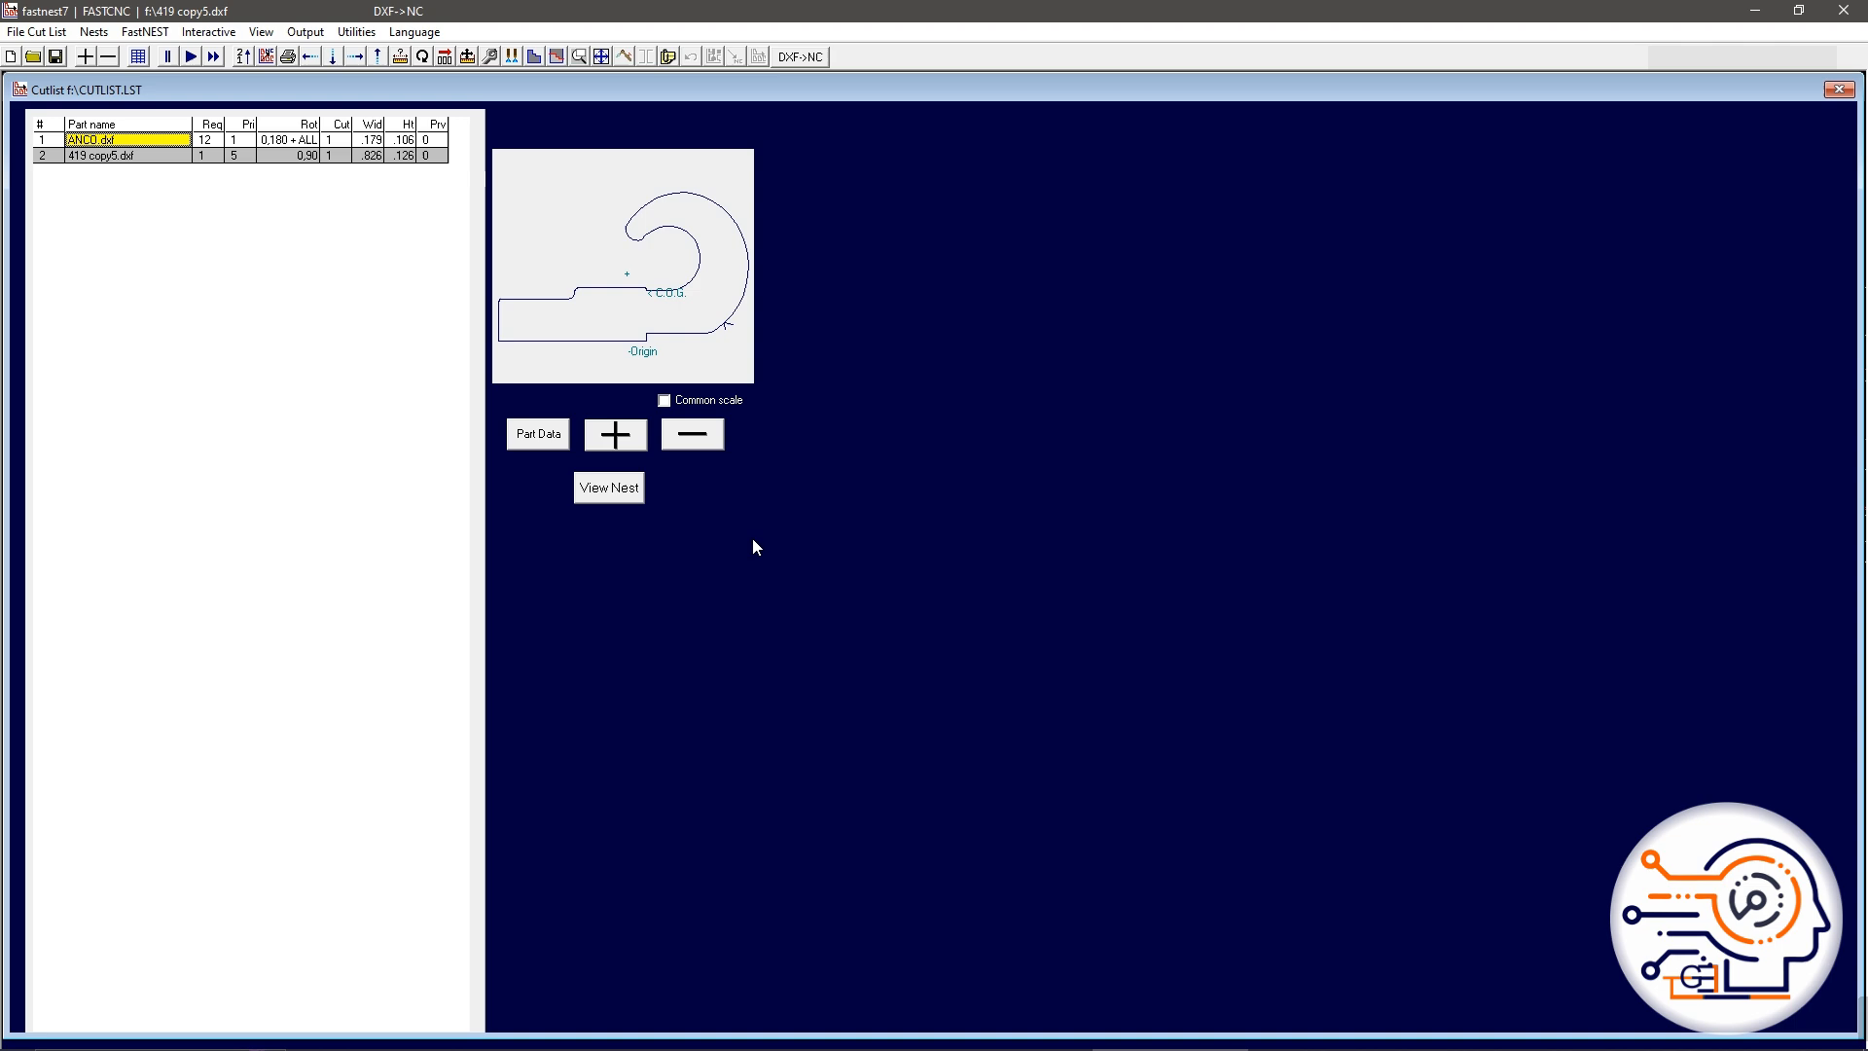
click(609, 488)
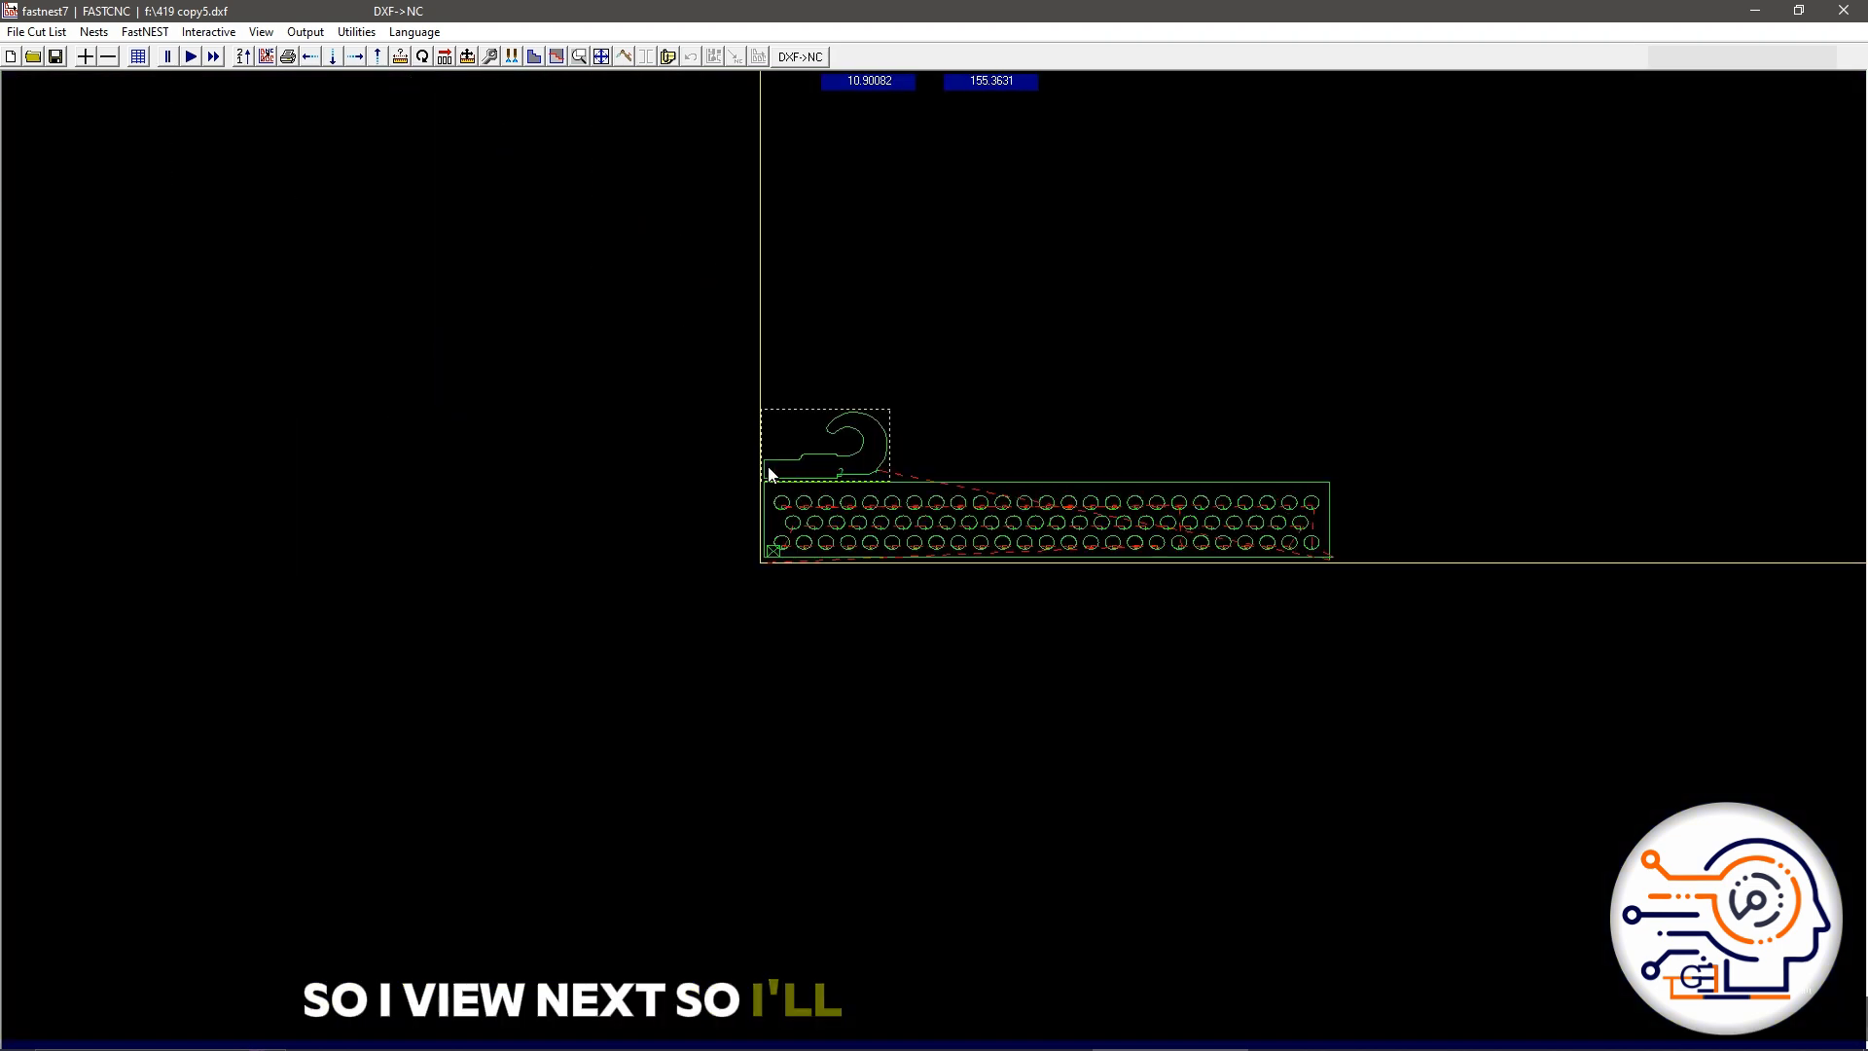
scroll(907, 465, up, 2)
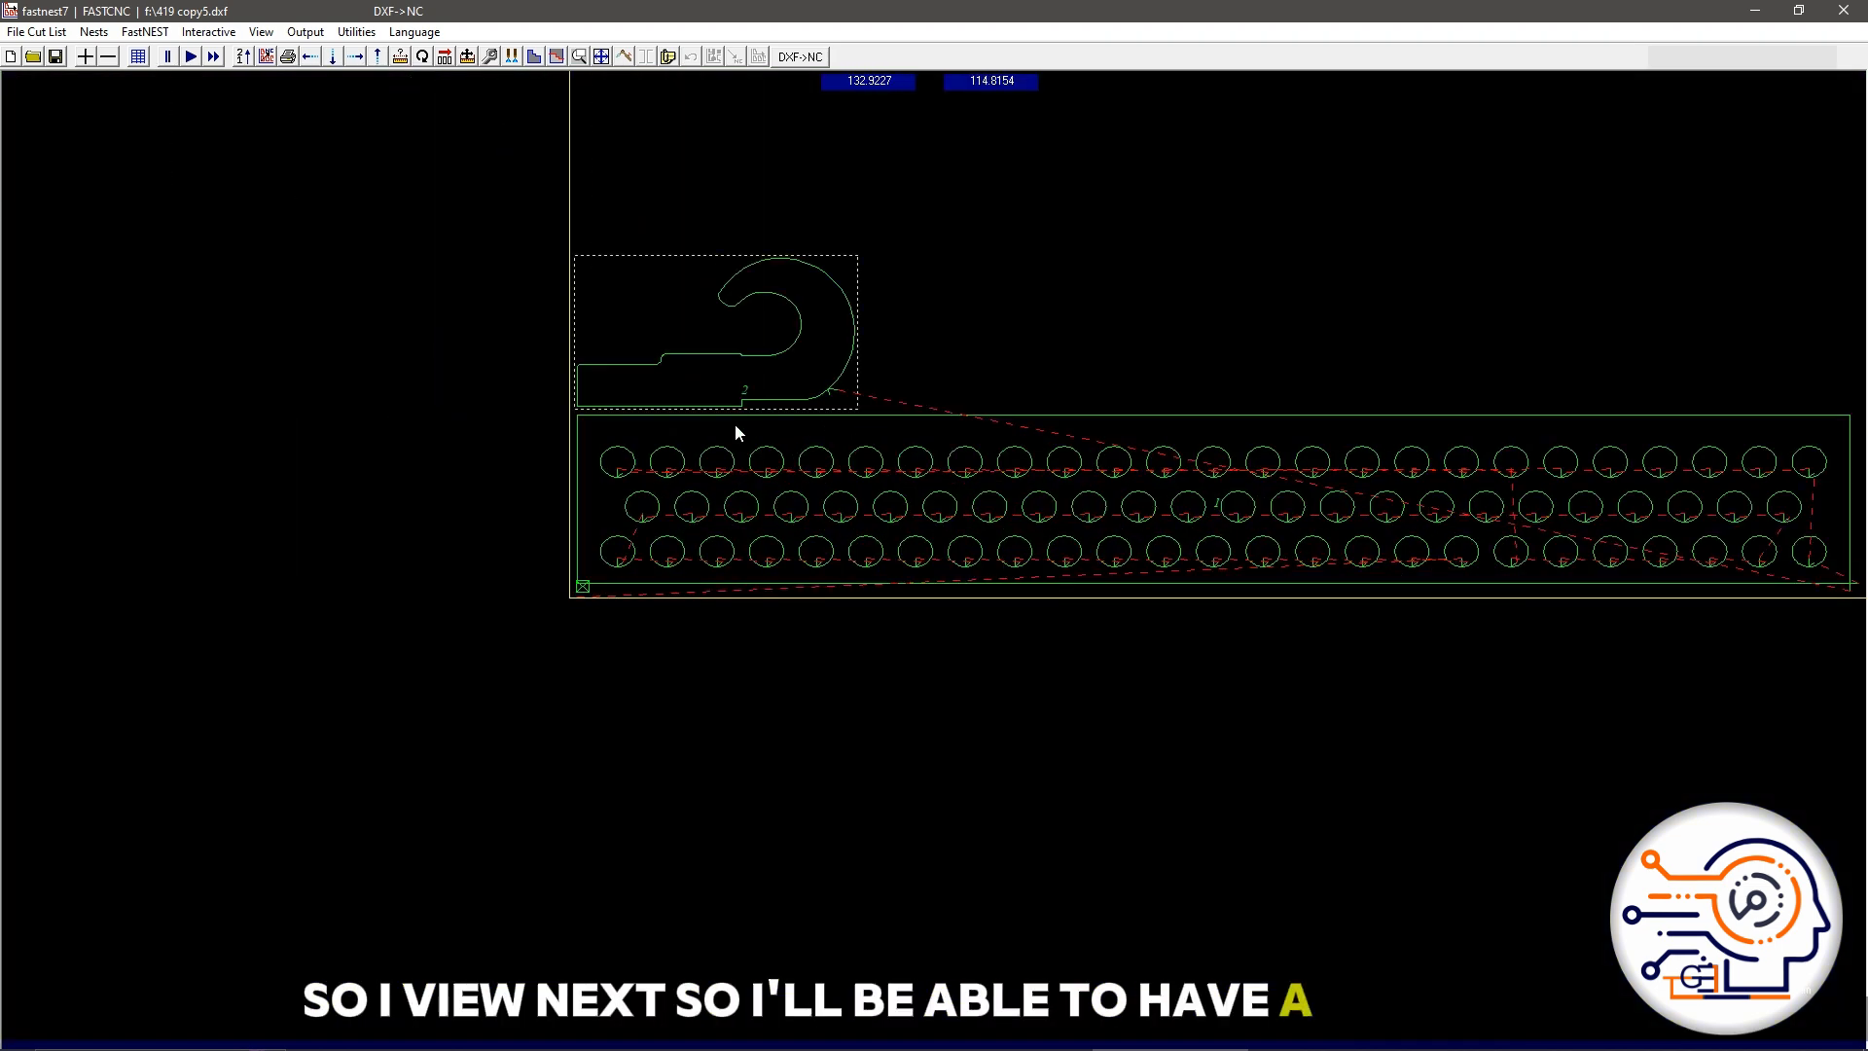
Step: Reopen the cut list for editing and review the part data of ANCO.dxf, accepting it without changes
click(39, 31)
click(95, 32)
mouse_move(39, 31)
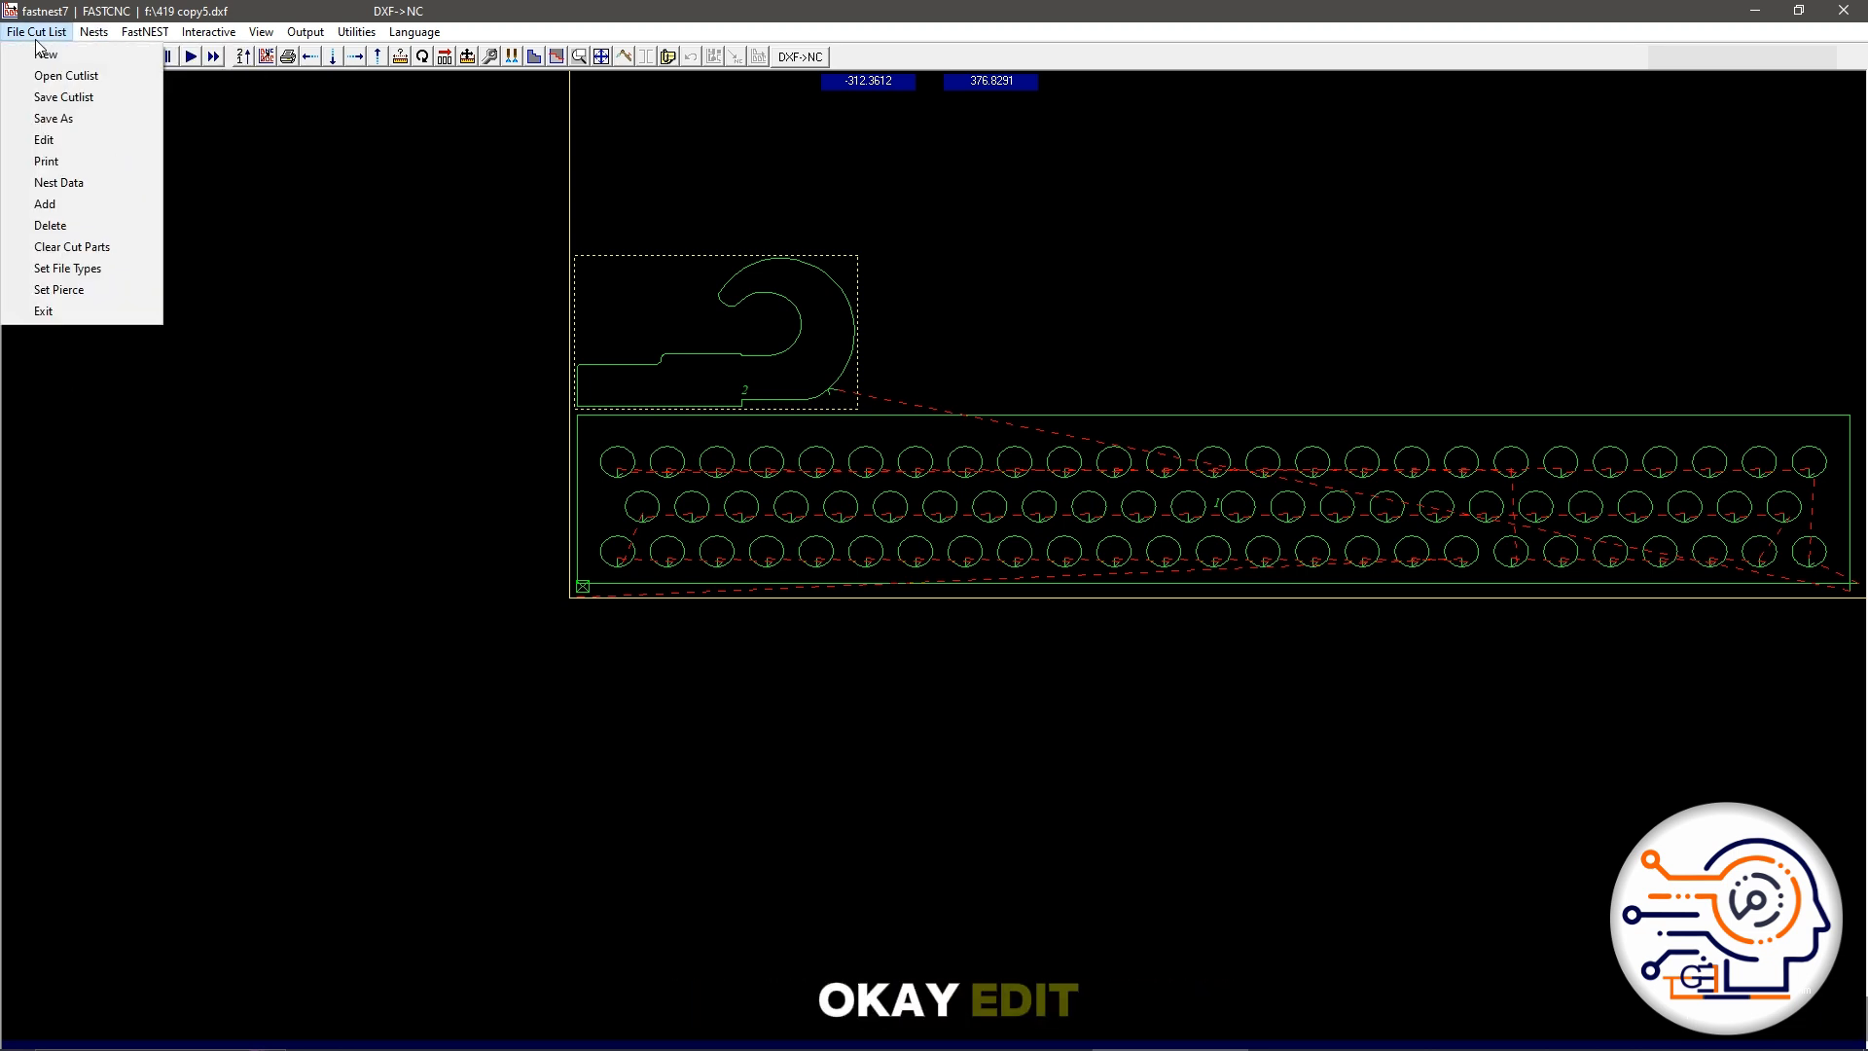
click(29, 137)
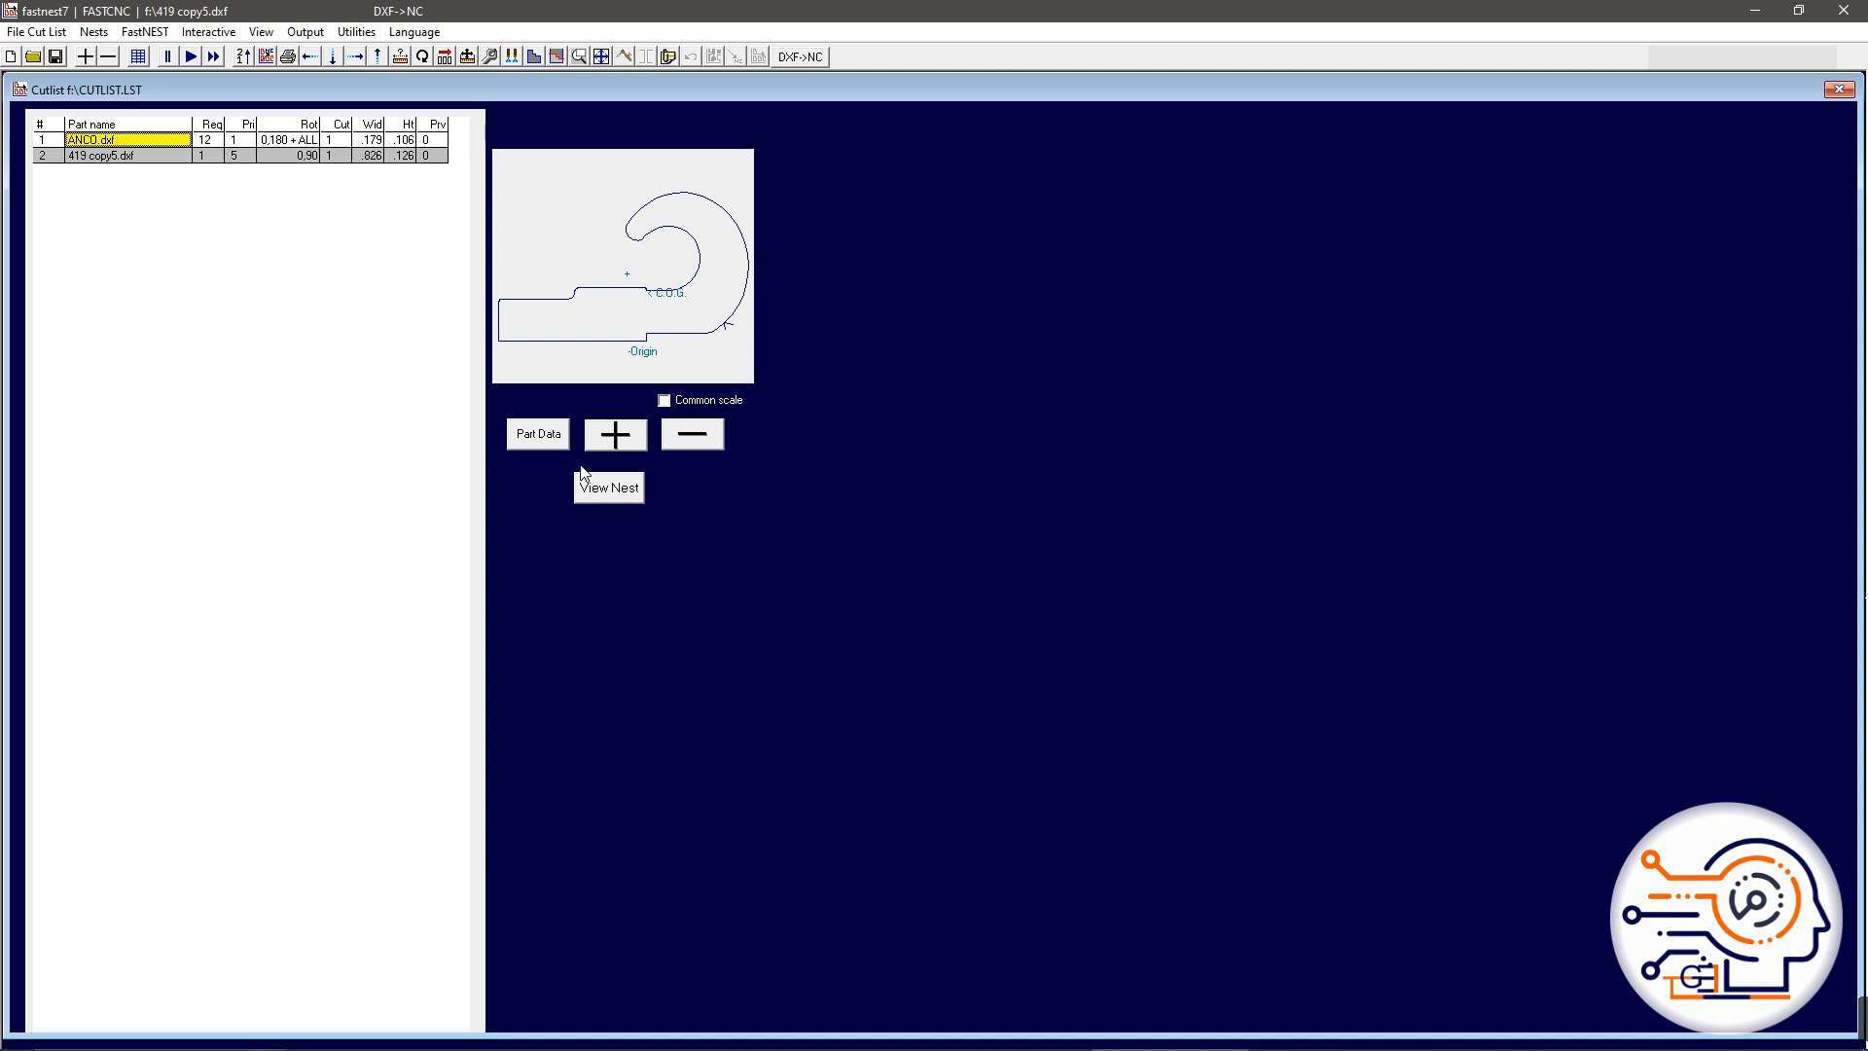
double_click(341, 140)
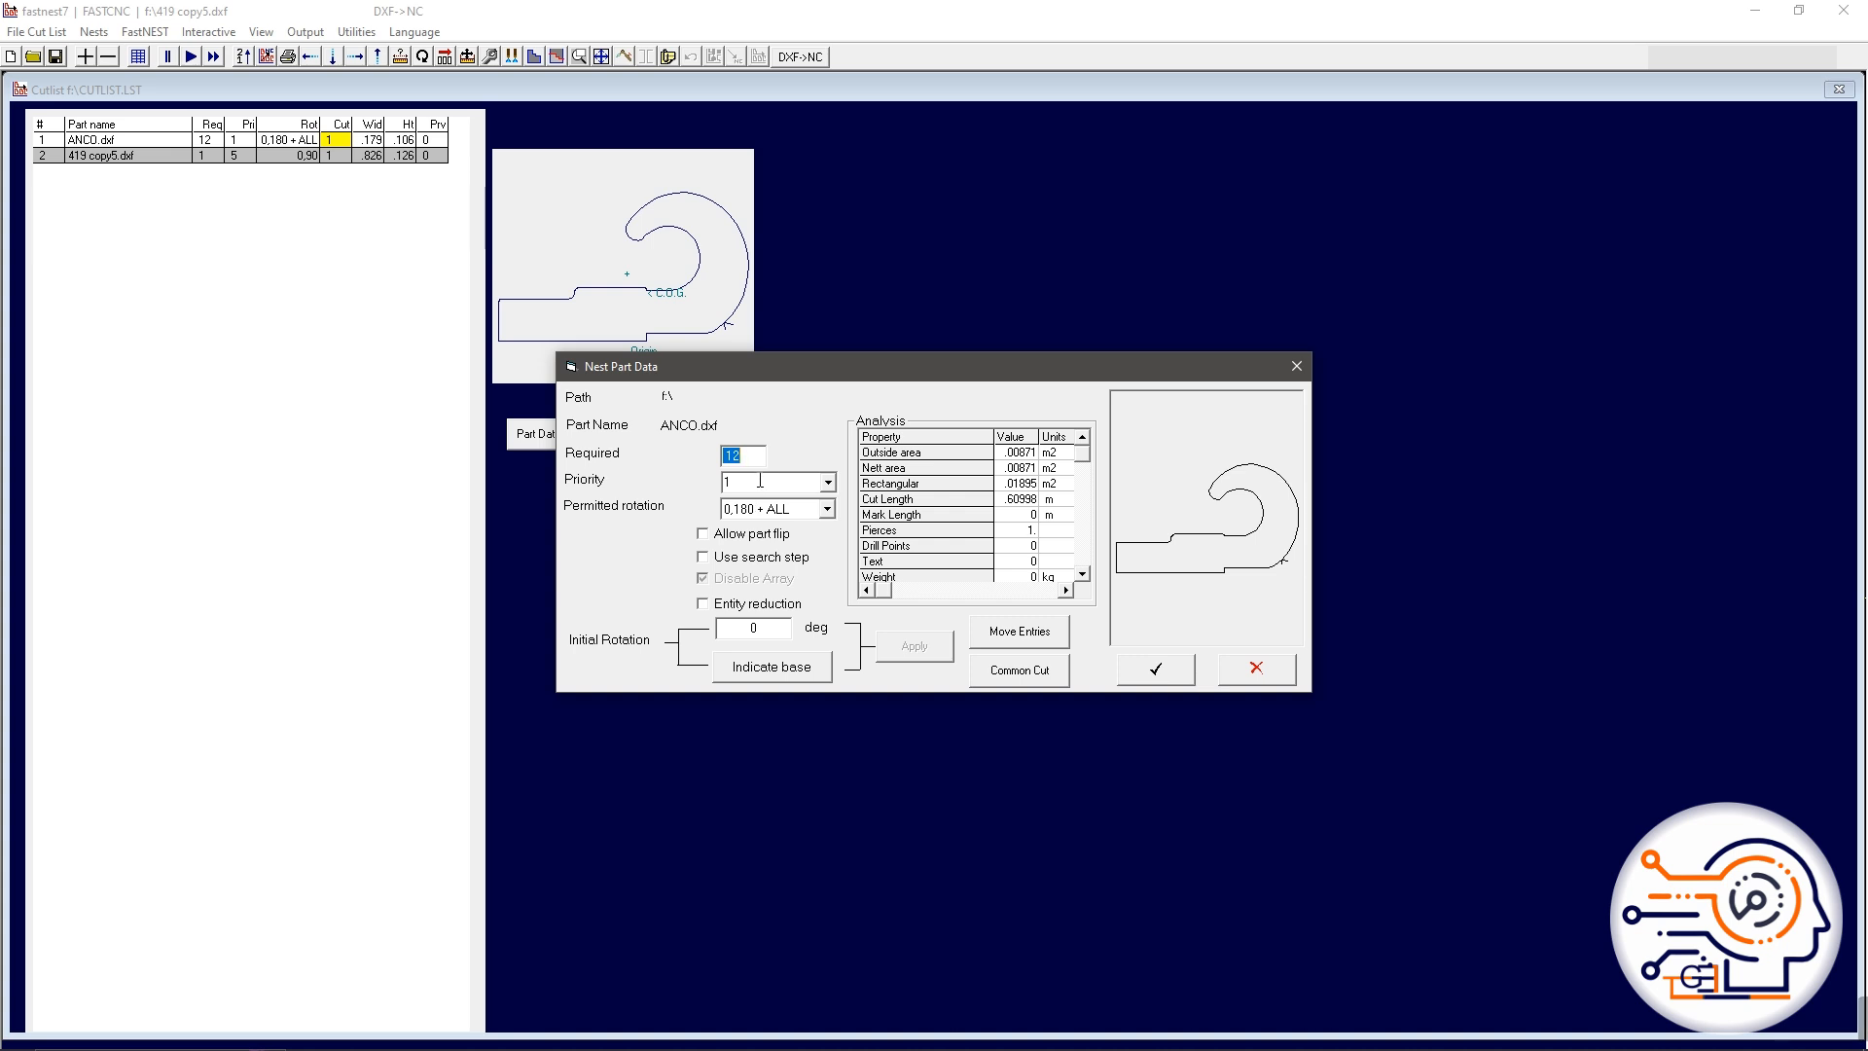
click(1151, 668)
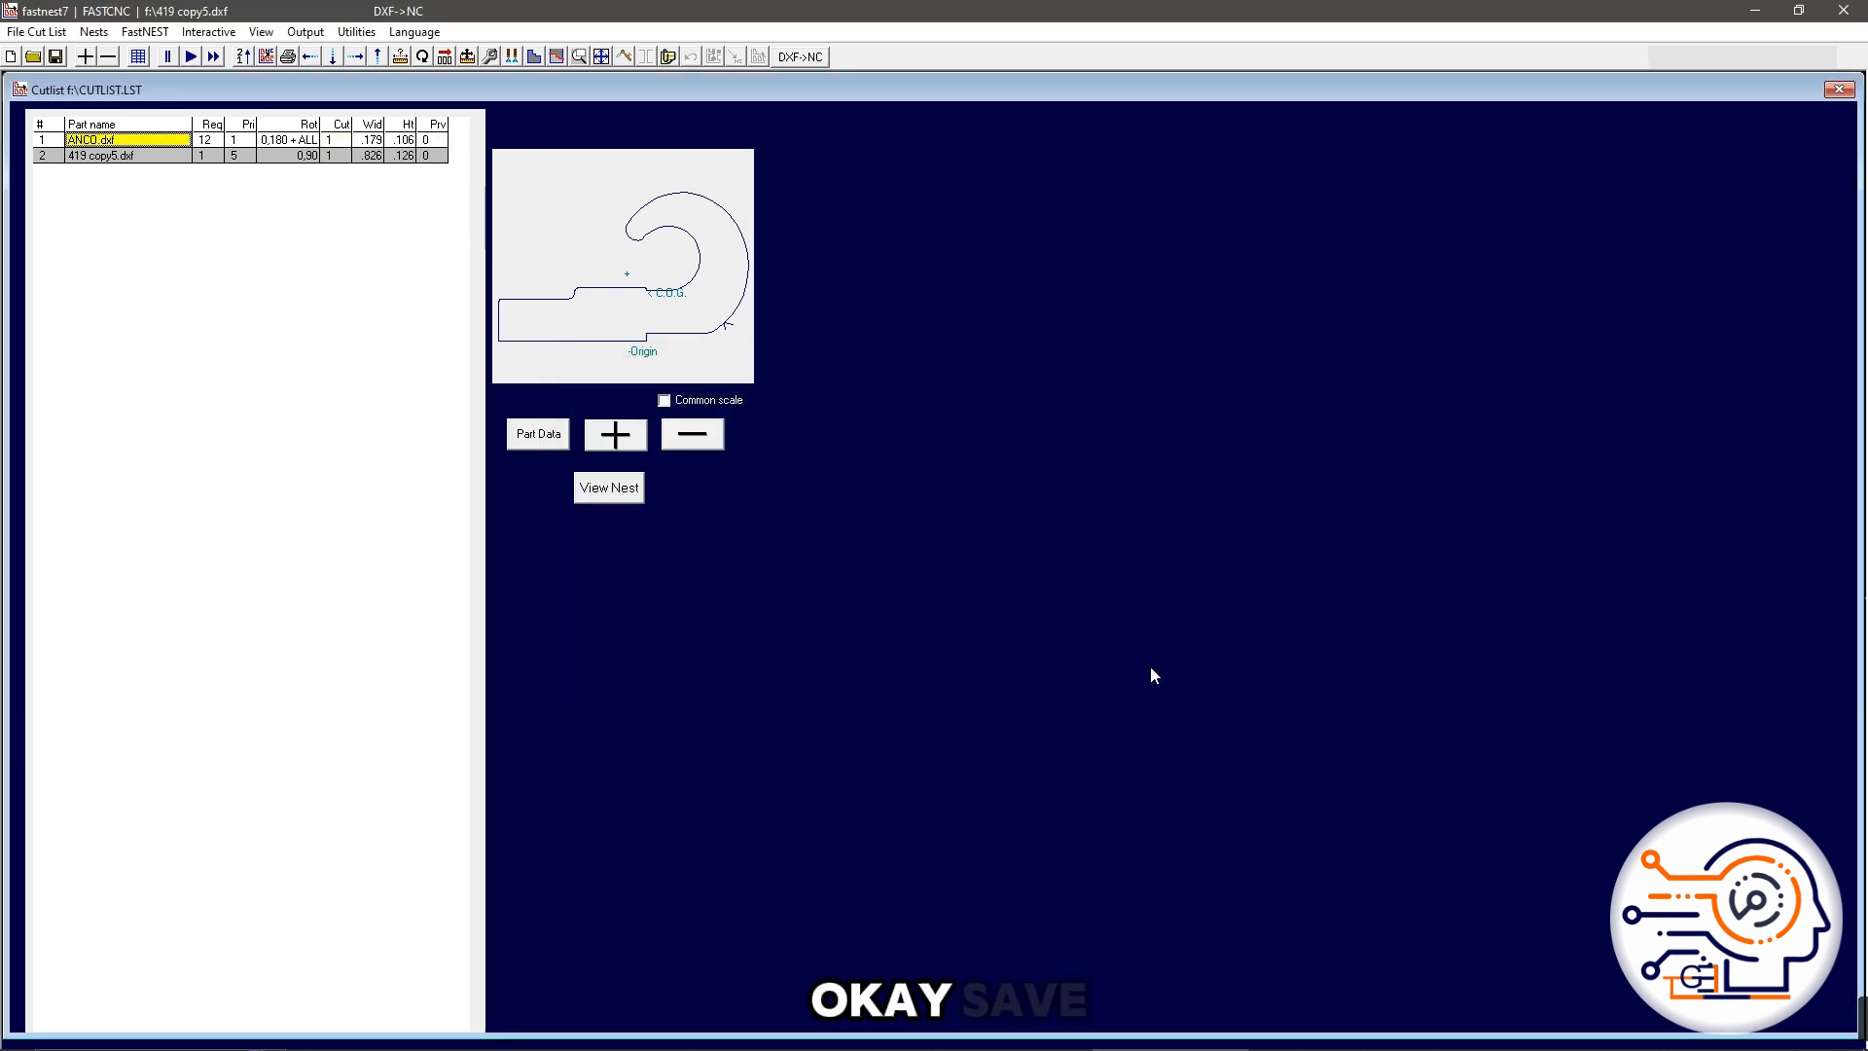
click(214, 156)
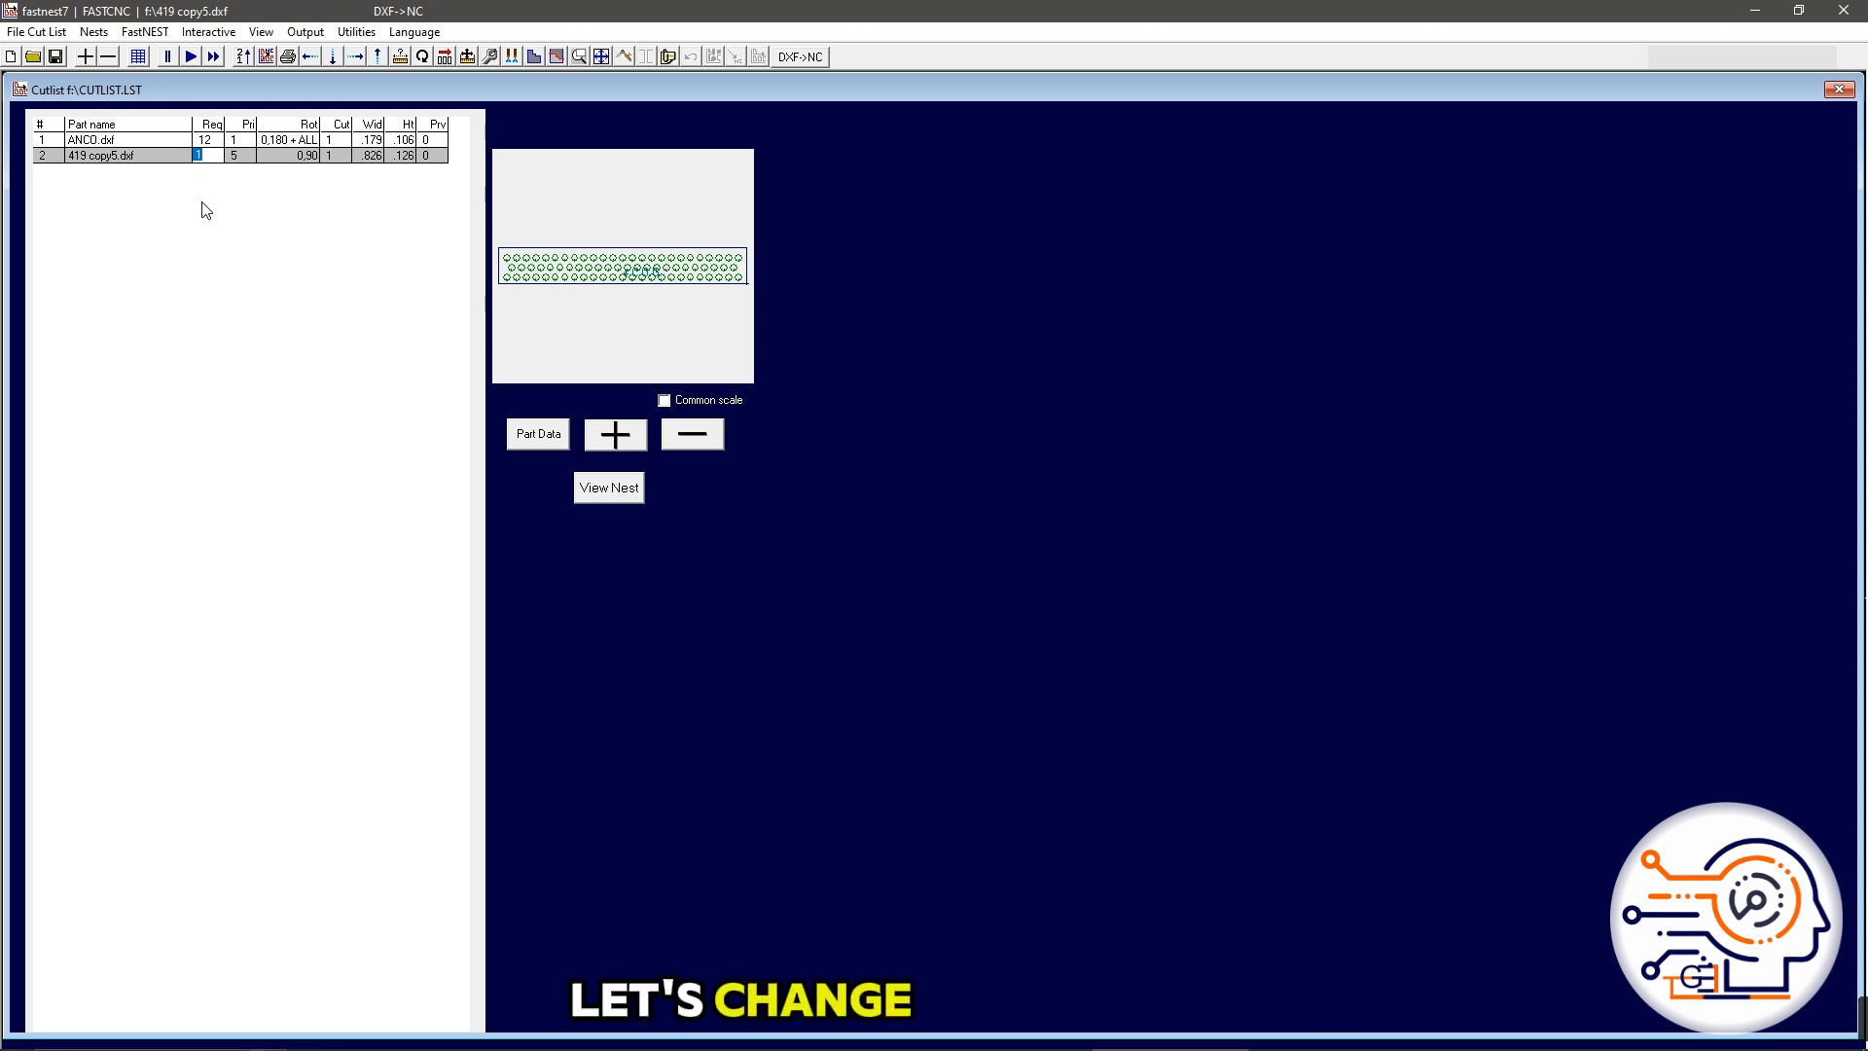
text(1)
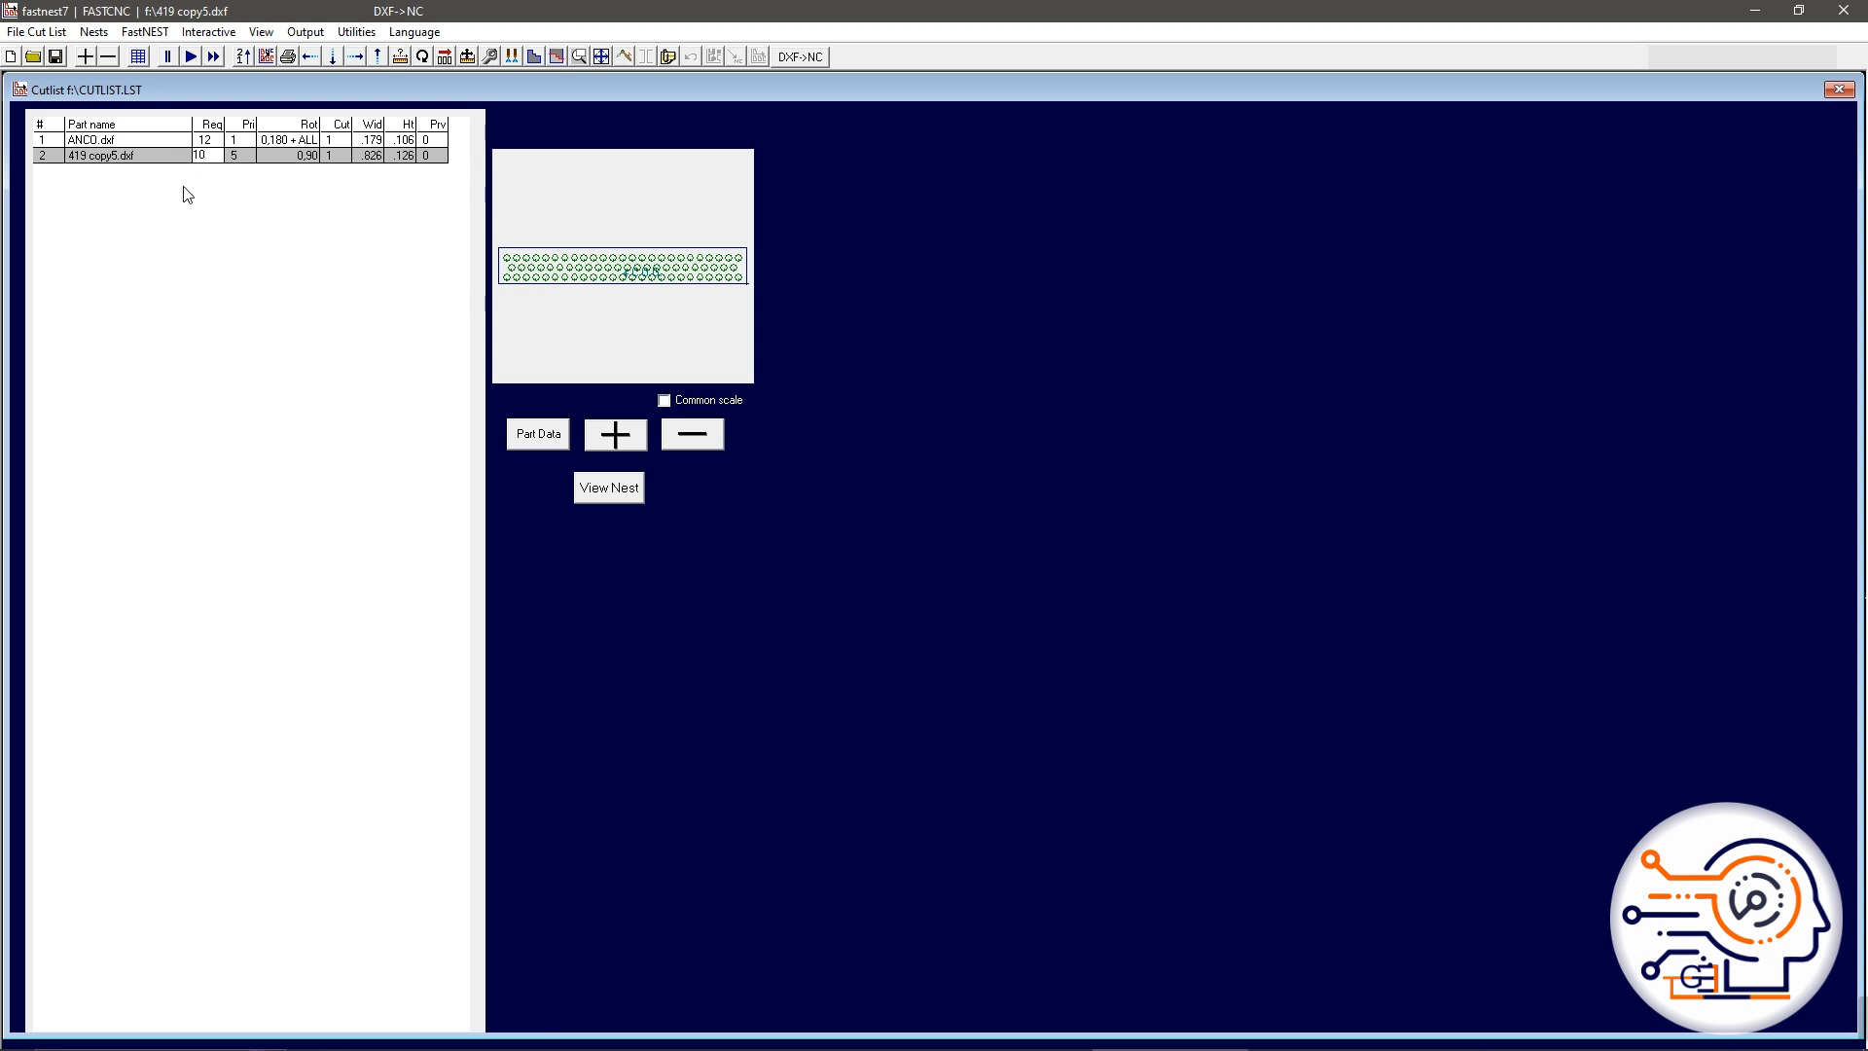
key(BackSpace)
key(BackSpace)
Step: Set the required quantity of 419 copy5.dxf to 5 in its part data and view the parts on the plate
double_click(336, 155)
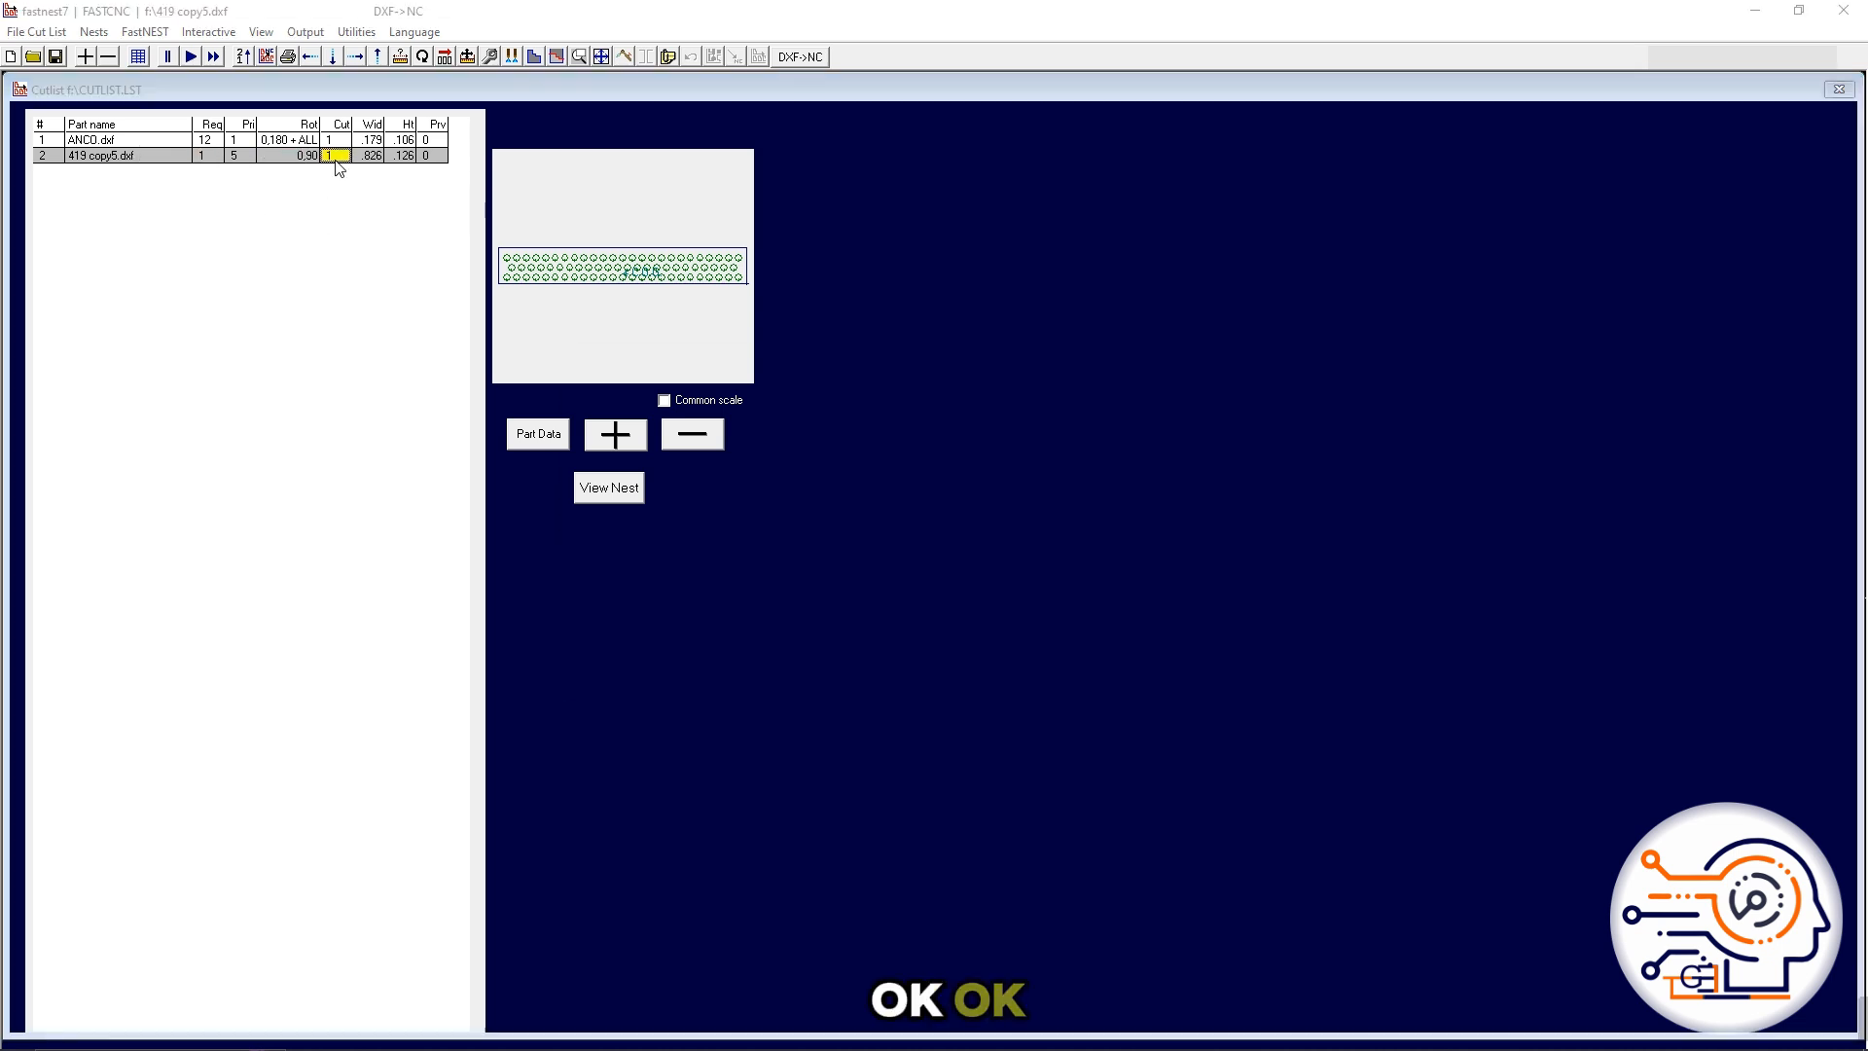
click(740, 454)
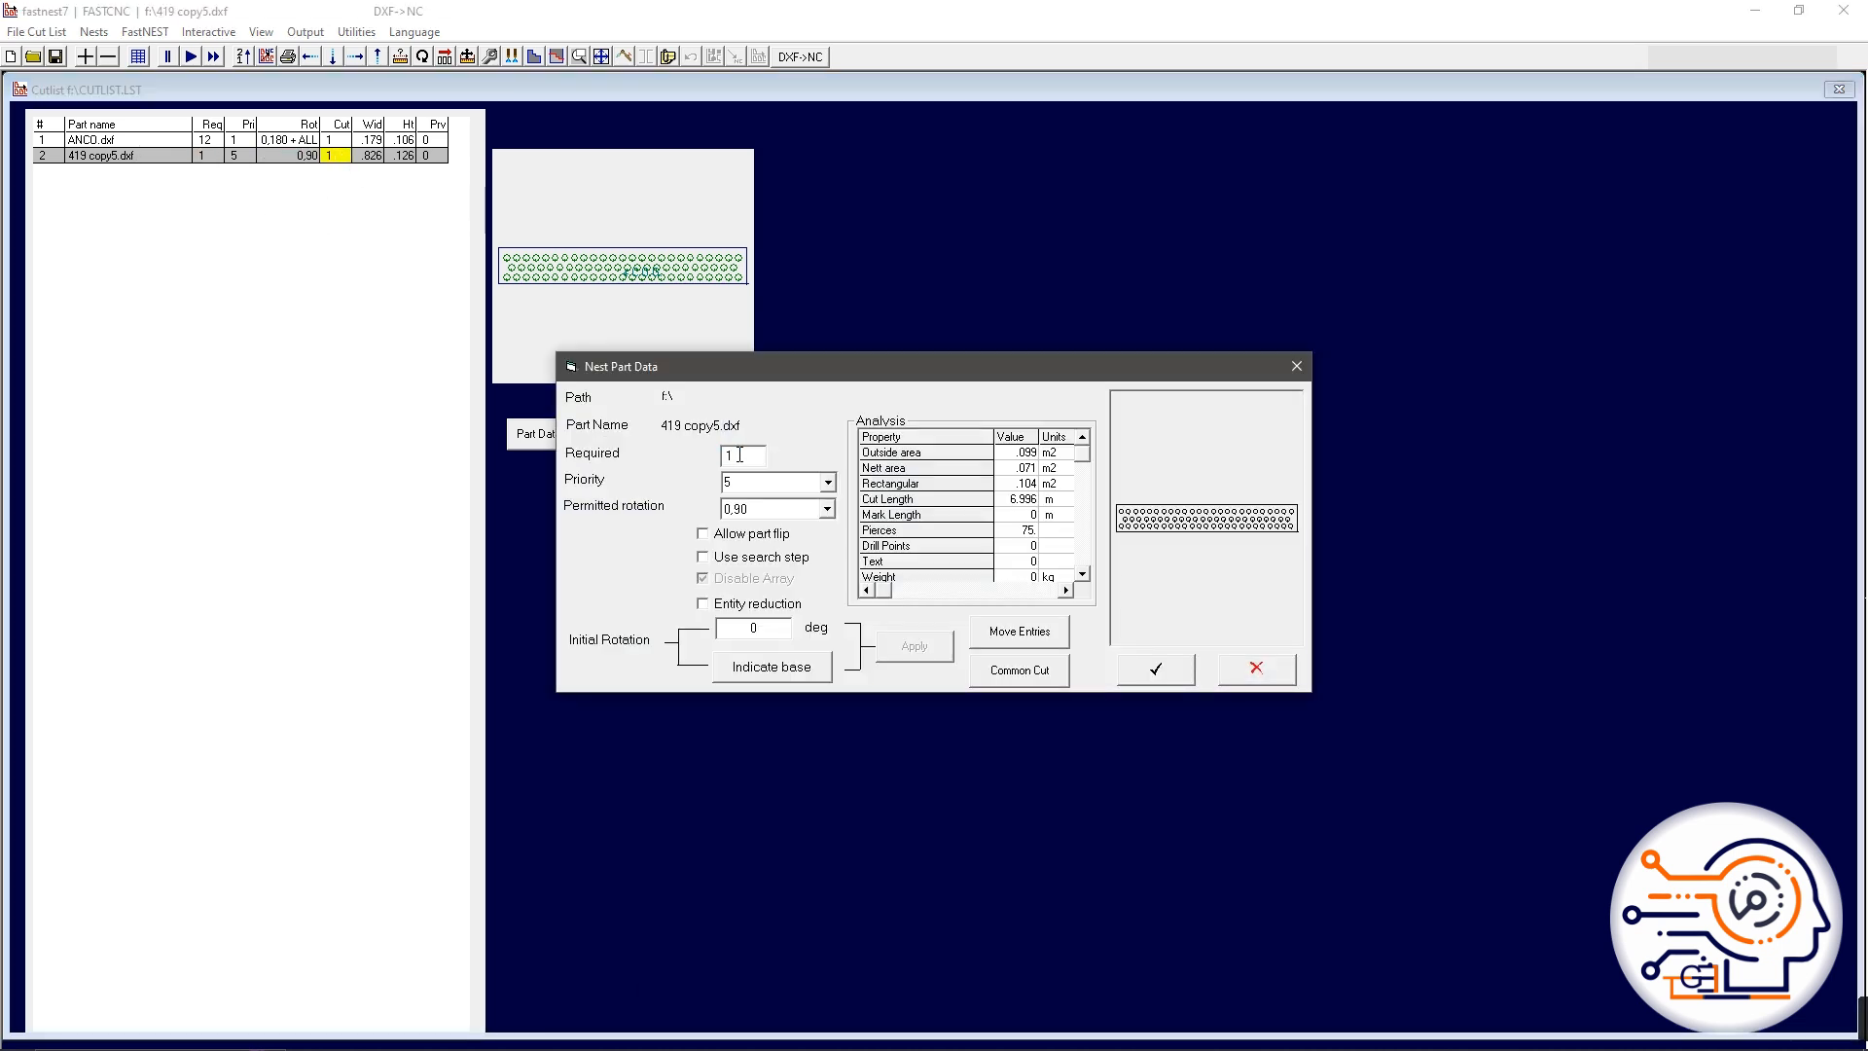
text(5)
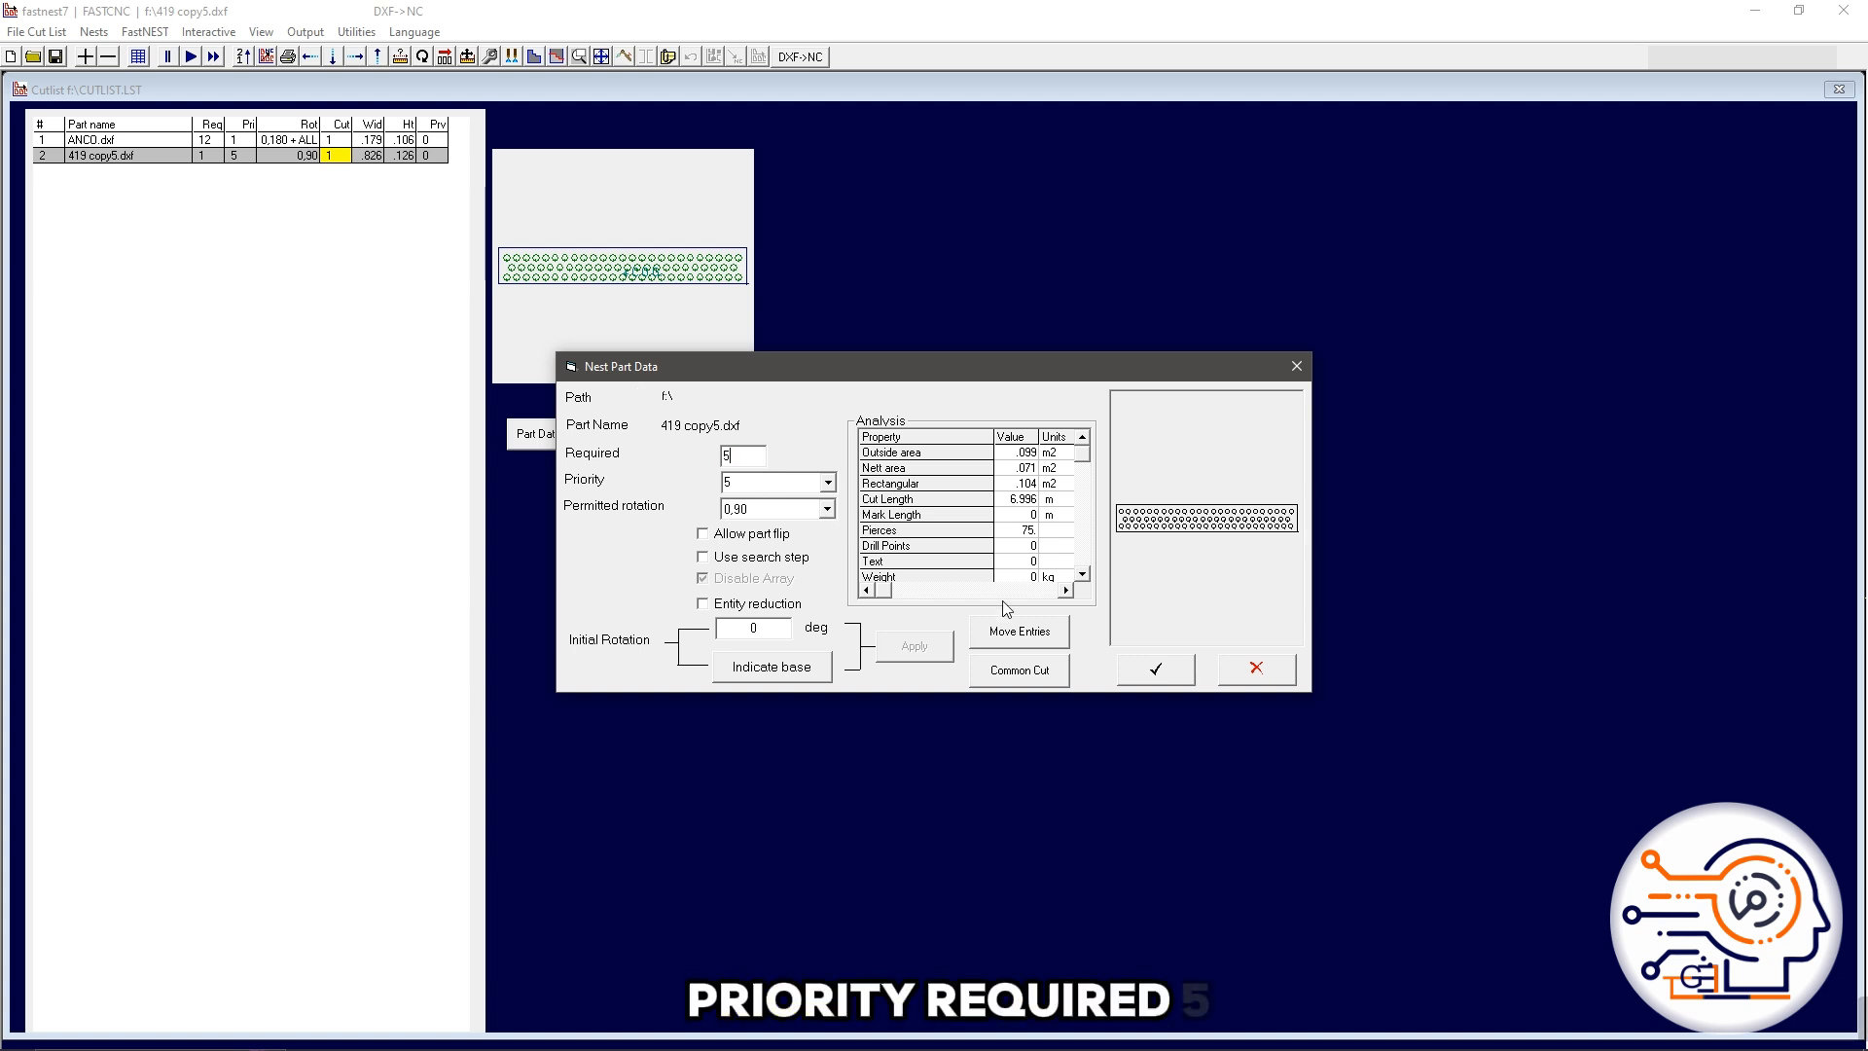
click(1155, 670)
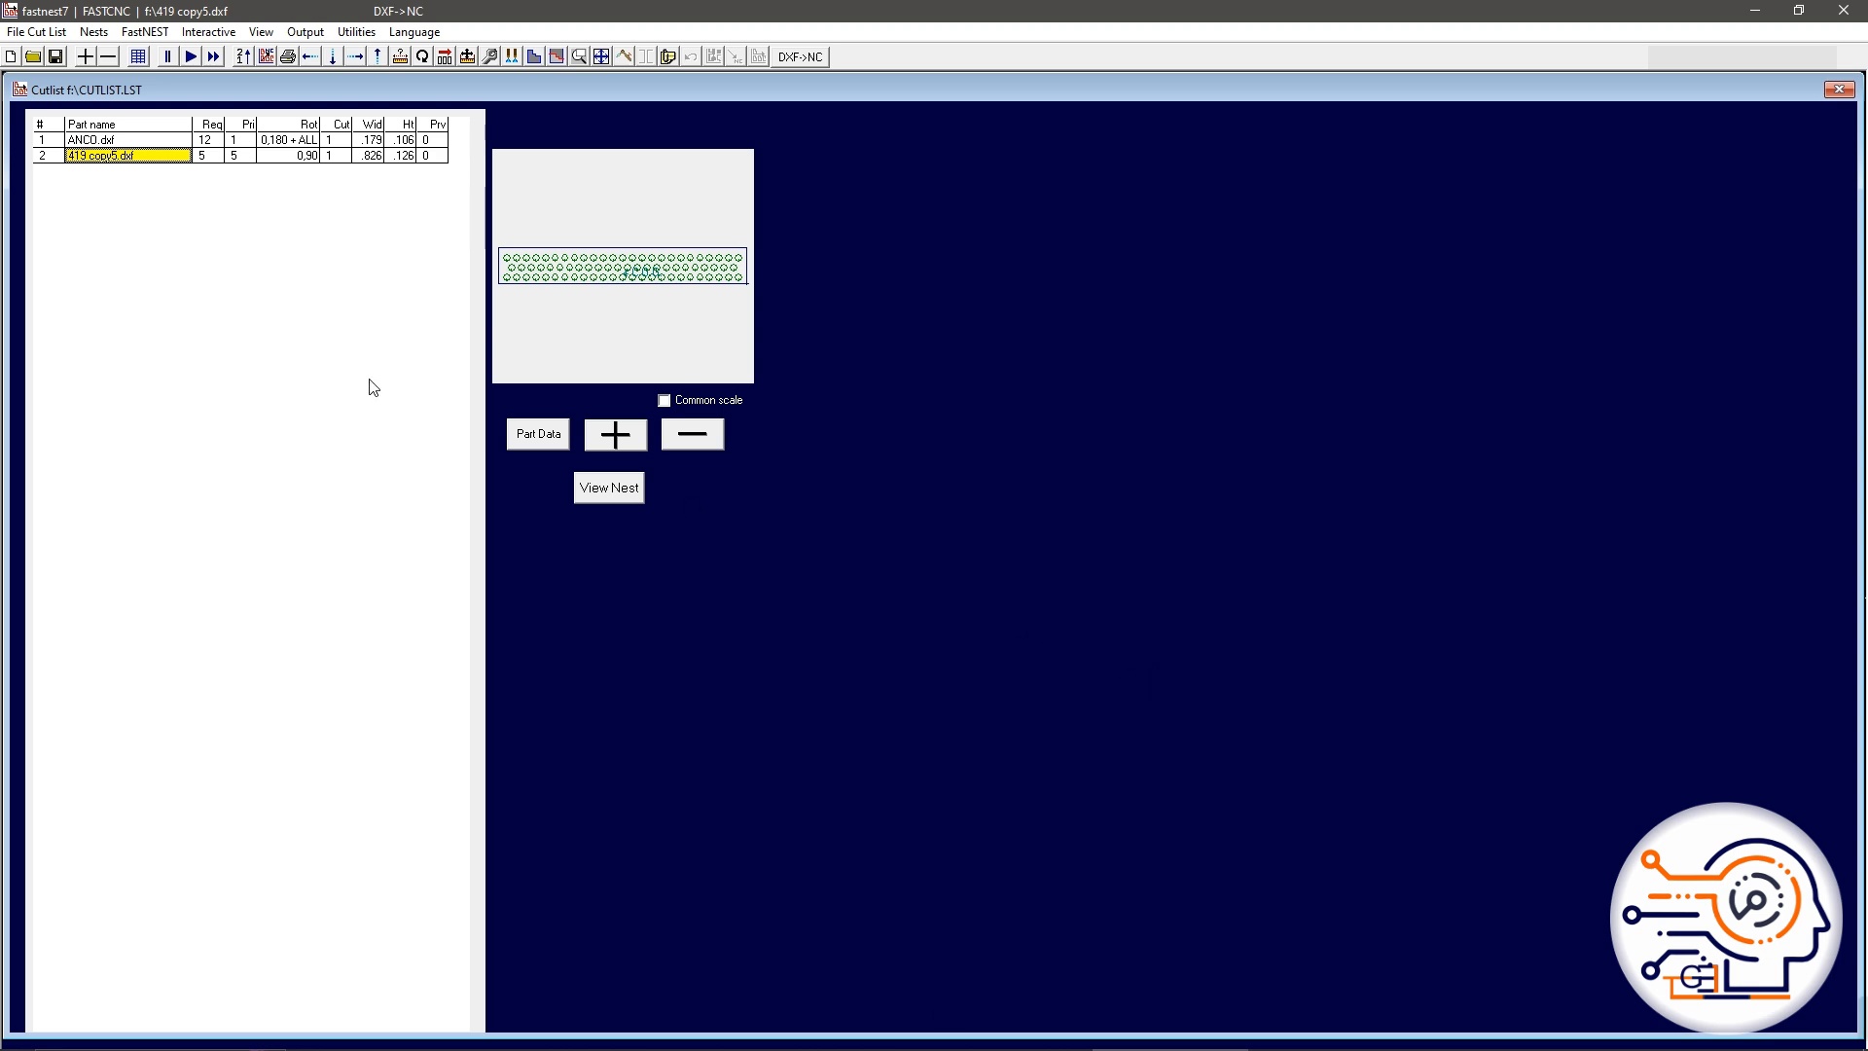
click(282, 155)
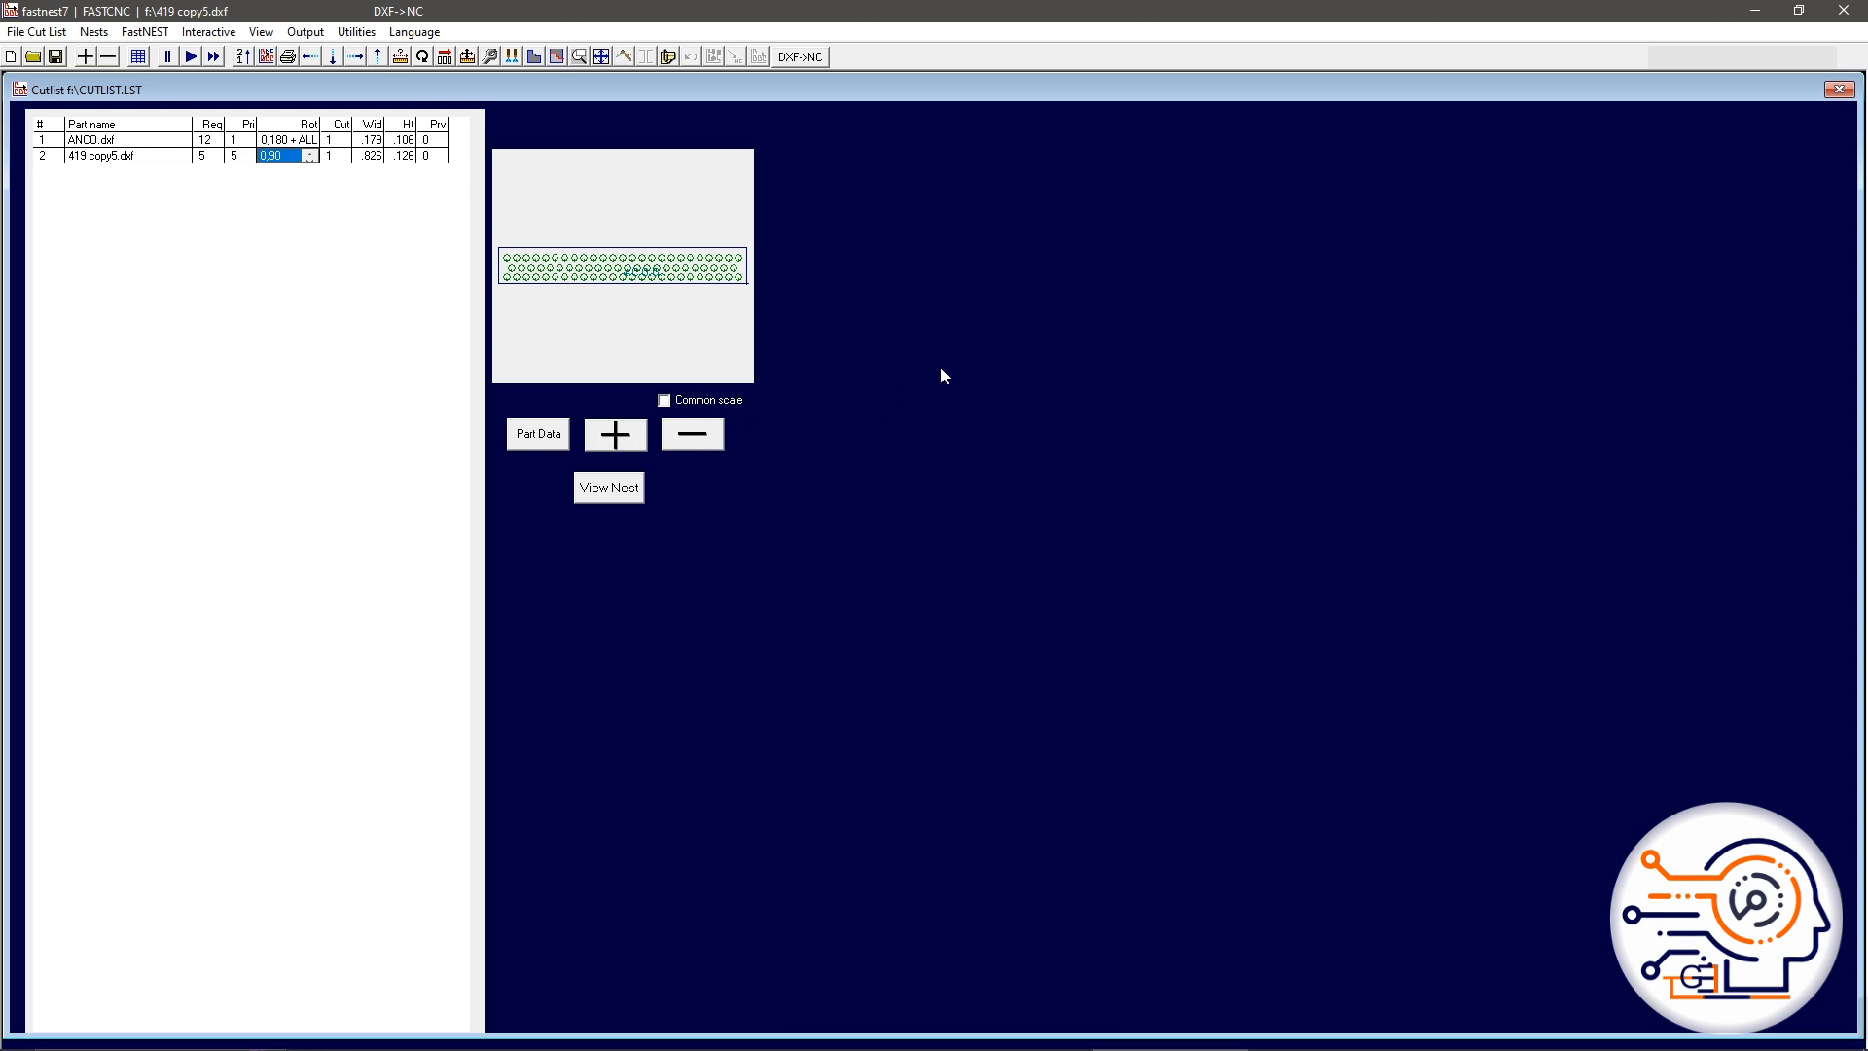
click(607, 488)
scroll(786, 430, down, 7)
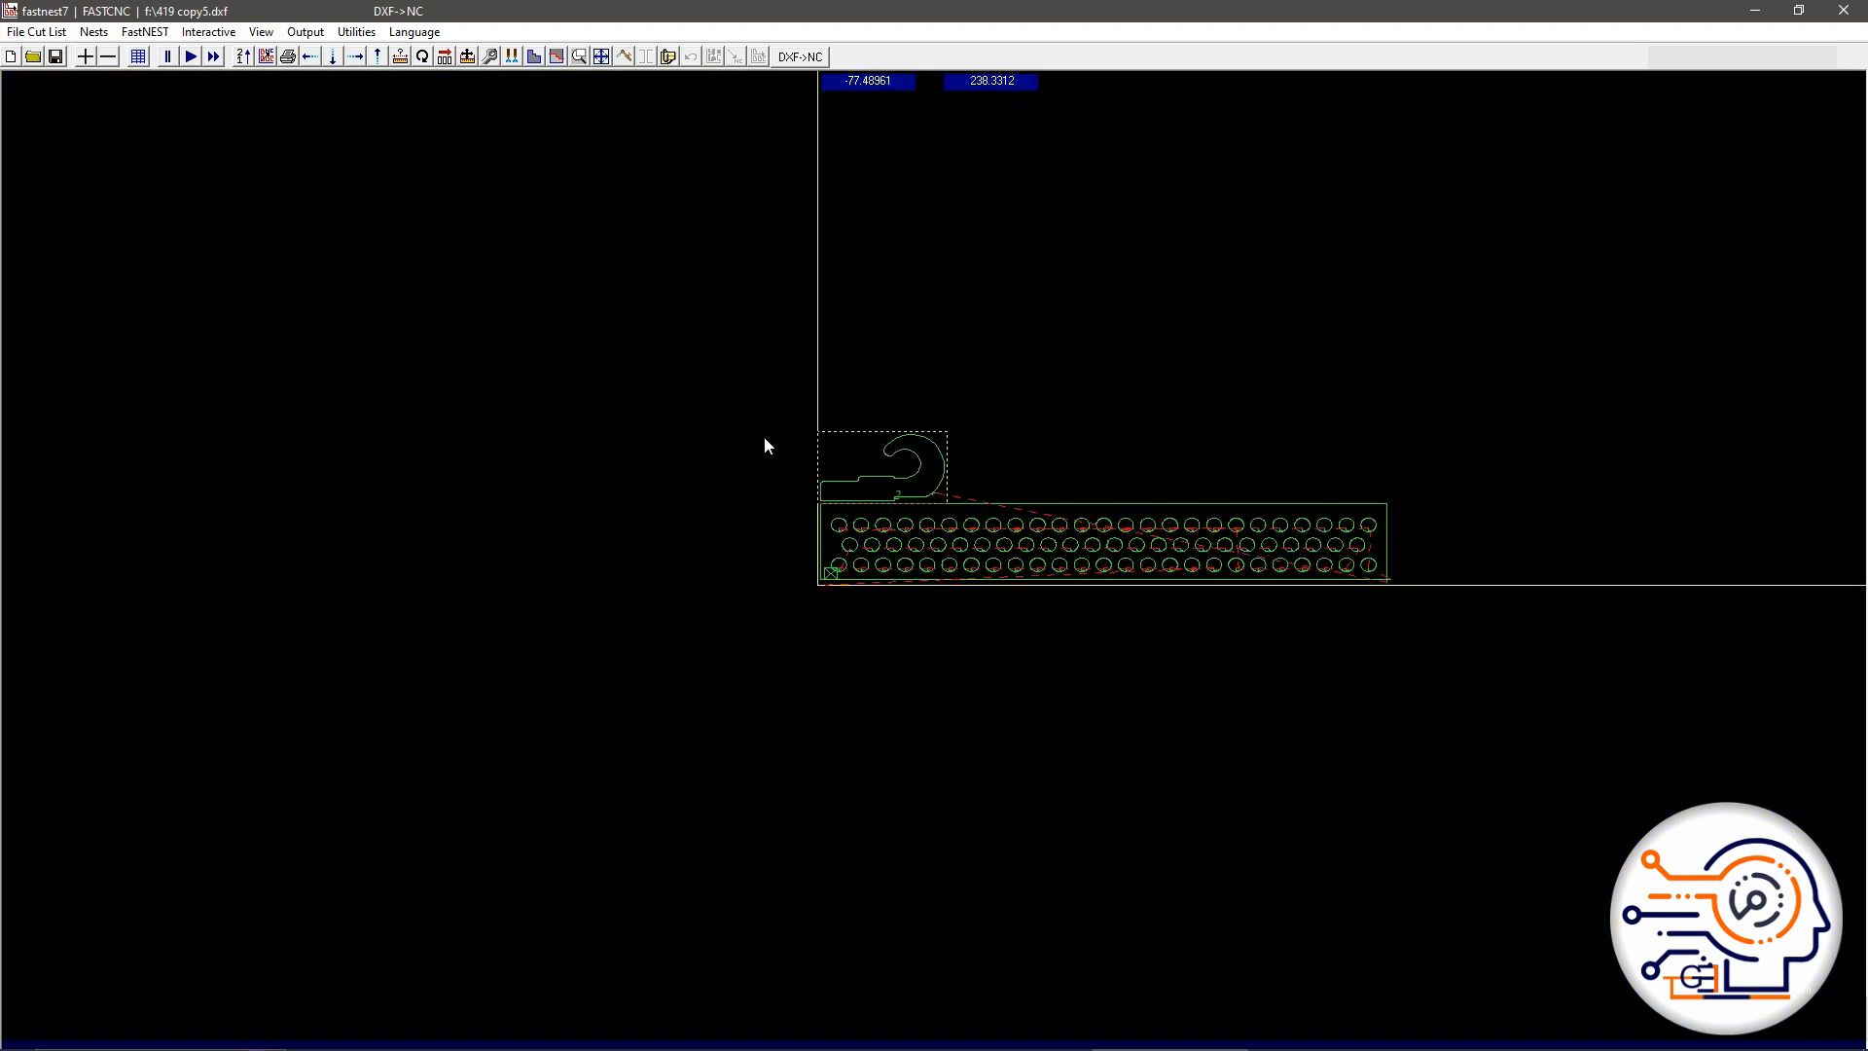
scroll(1030, 542, up, 5)
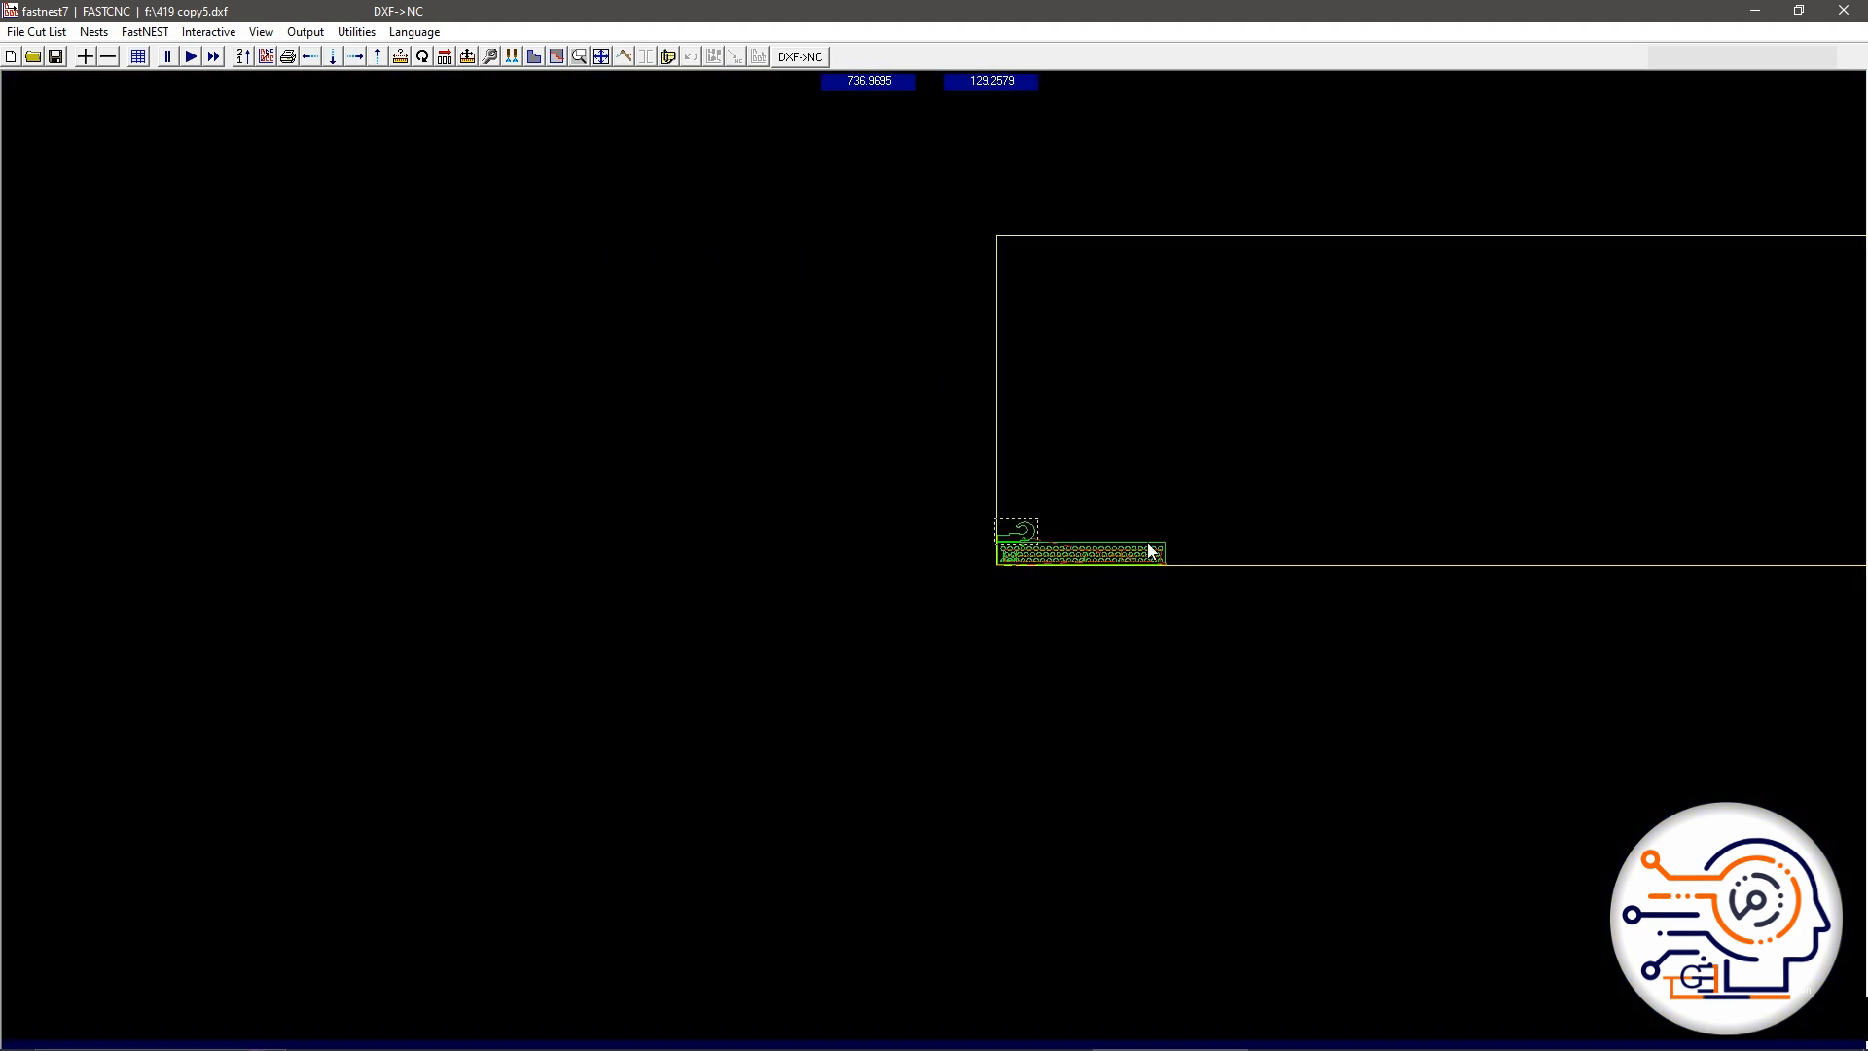
Step: Open the nest data of the cut list and enter the nest name Sample 2 and the job Trchgeonim
click(36, 31)
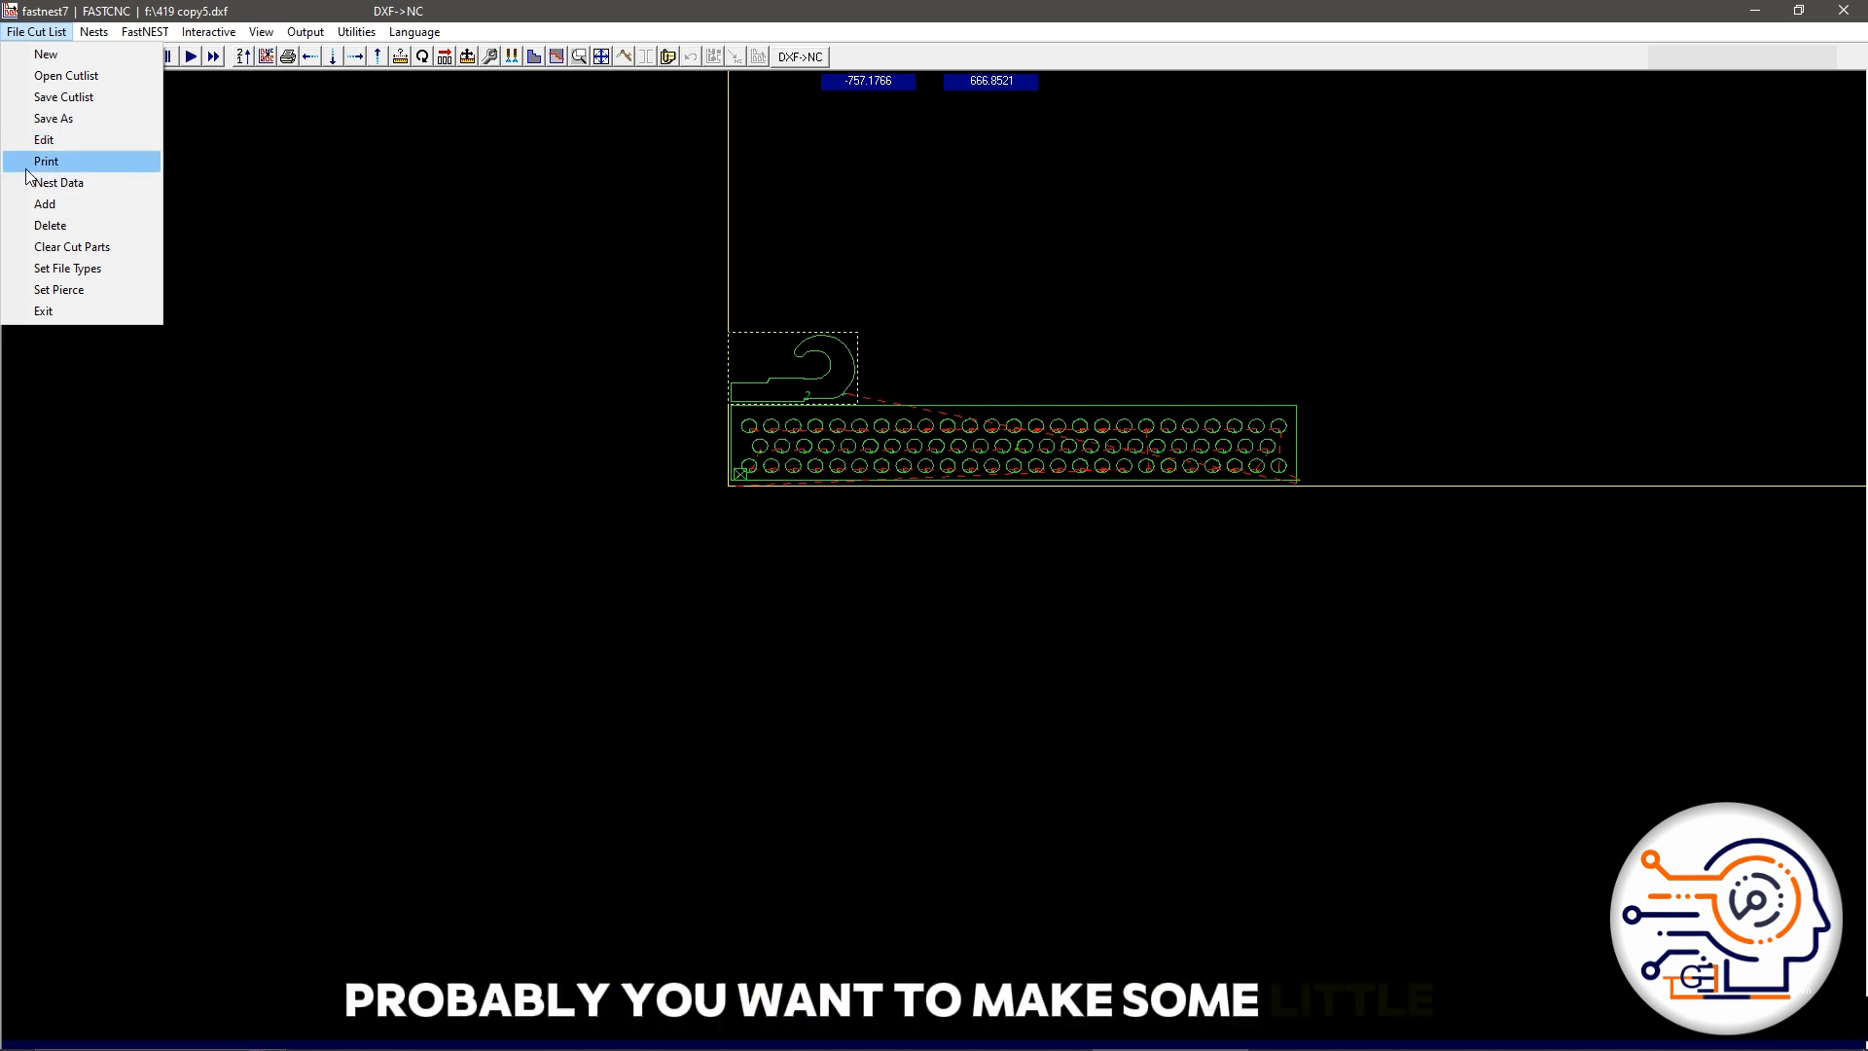
click(59, 181)
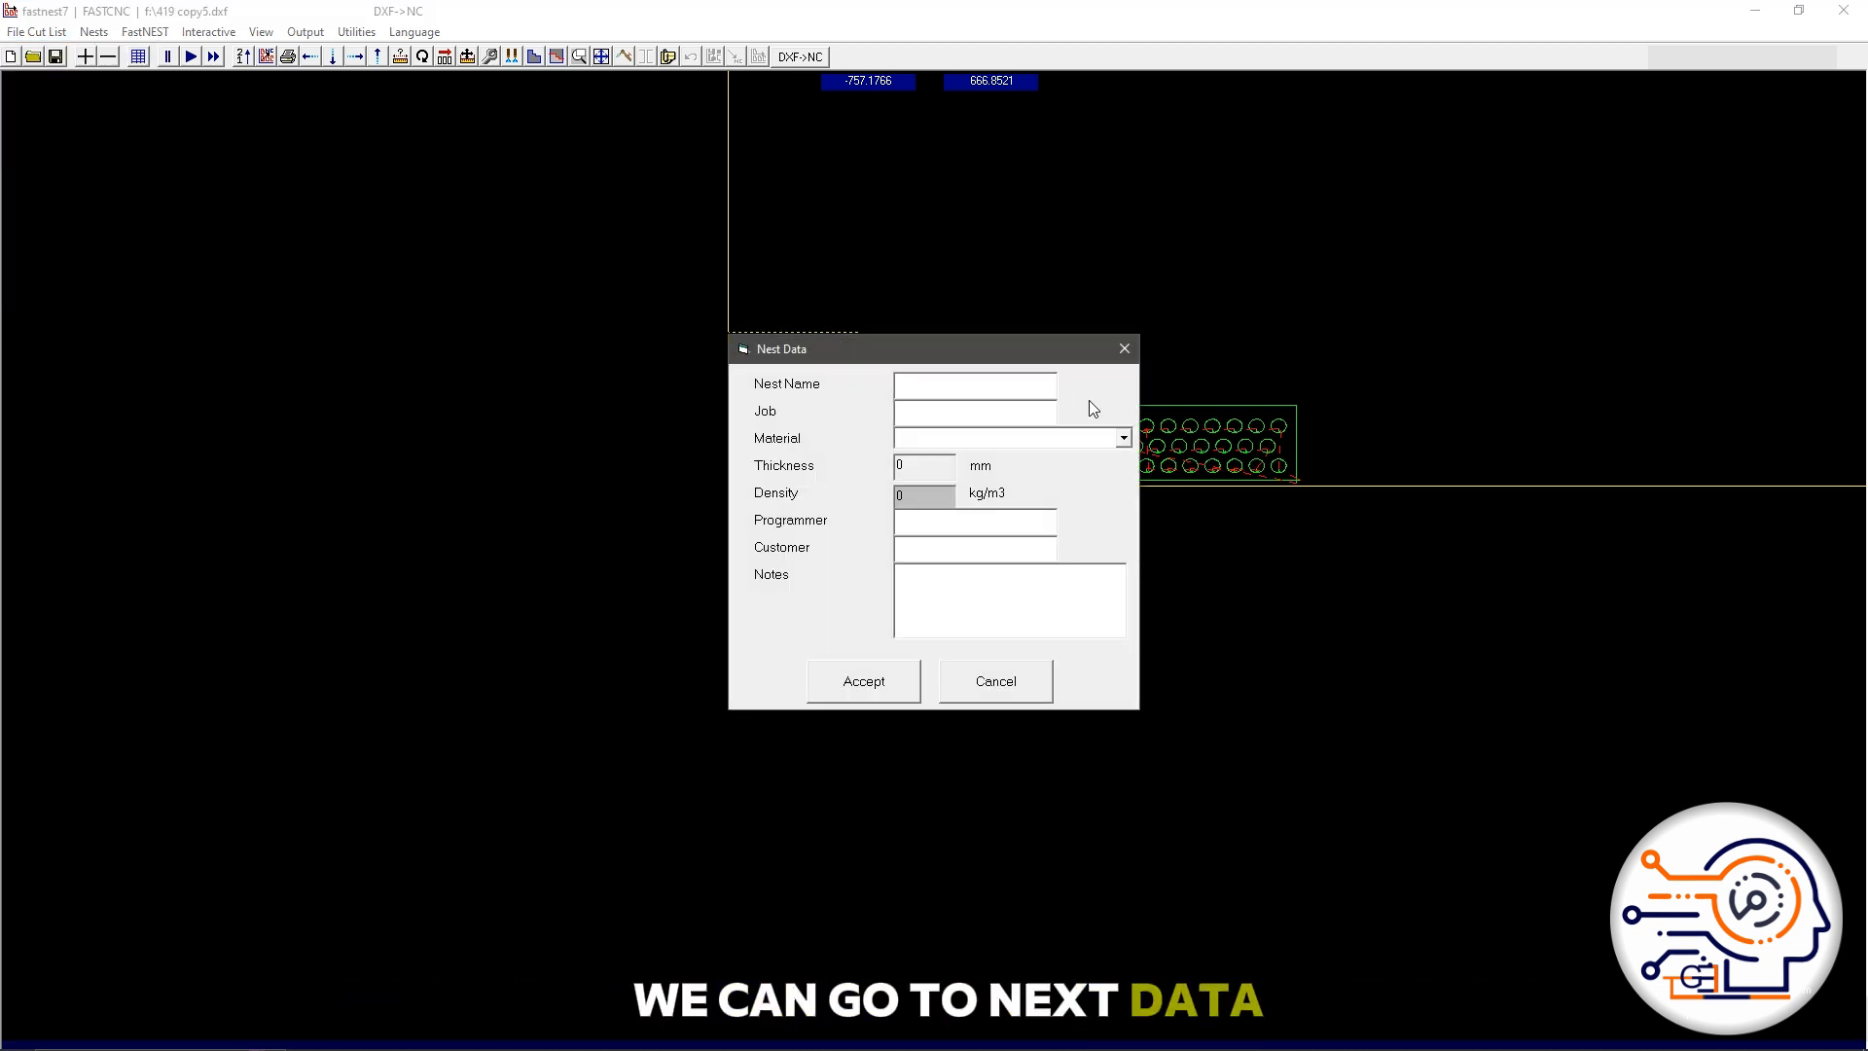
click(1000, 389)
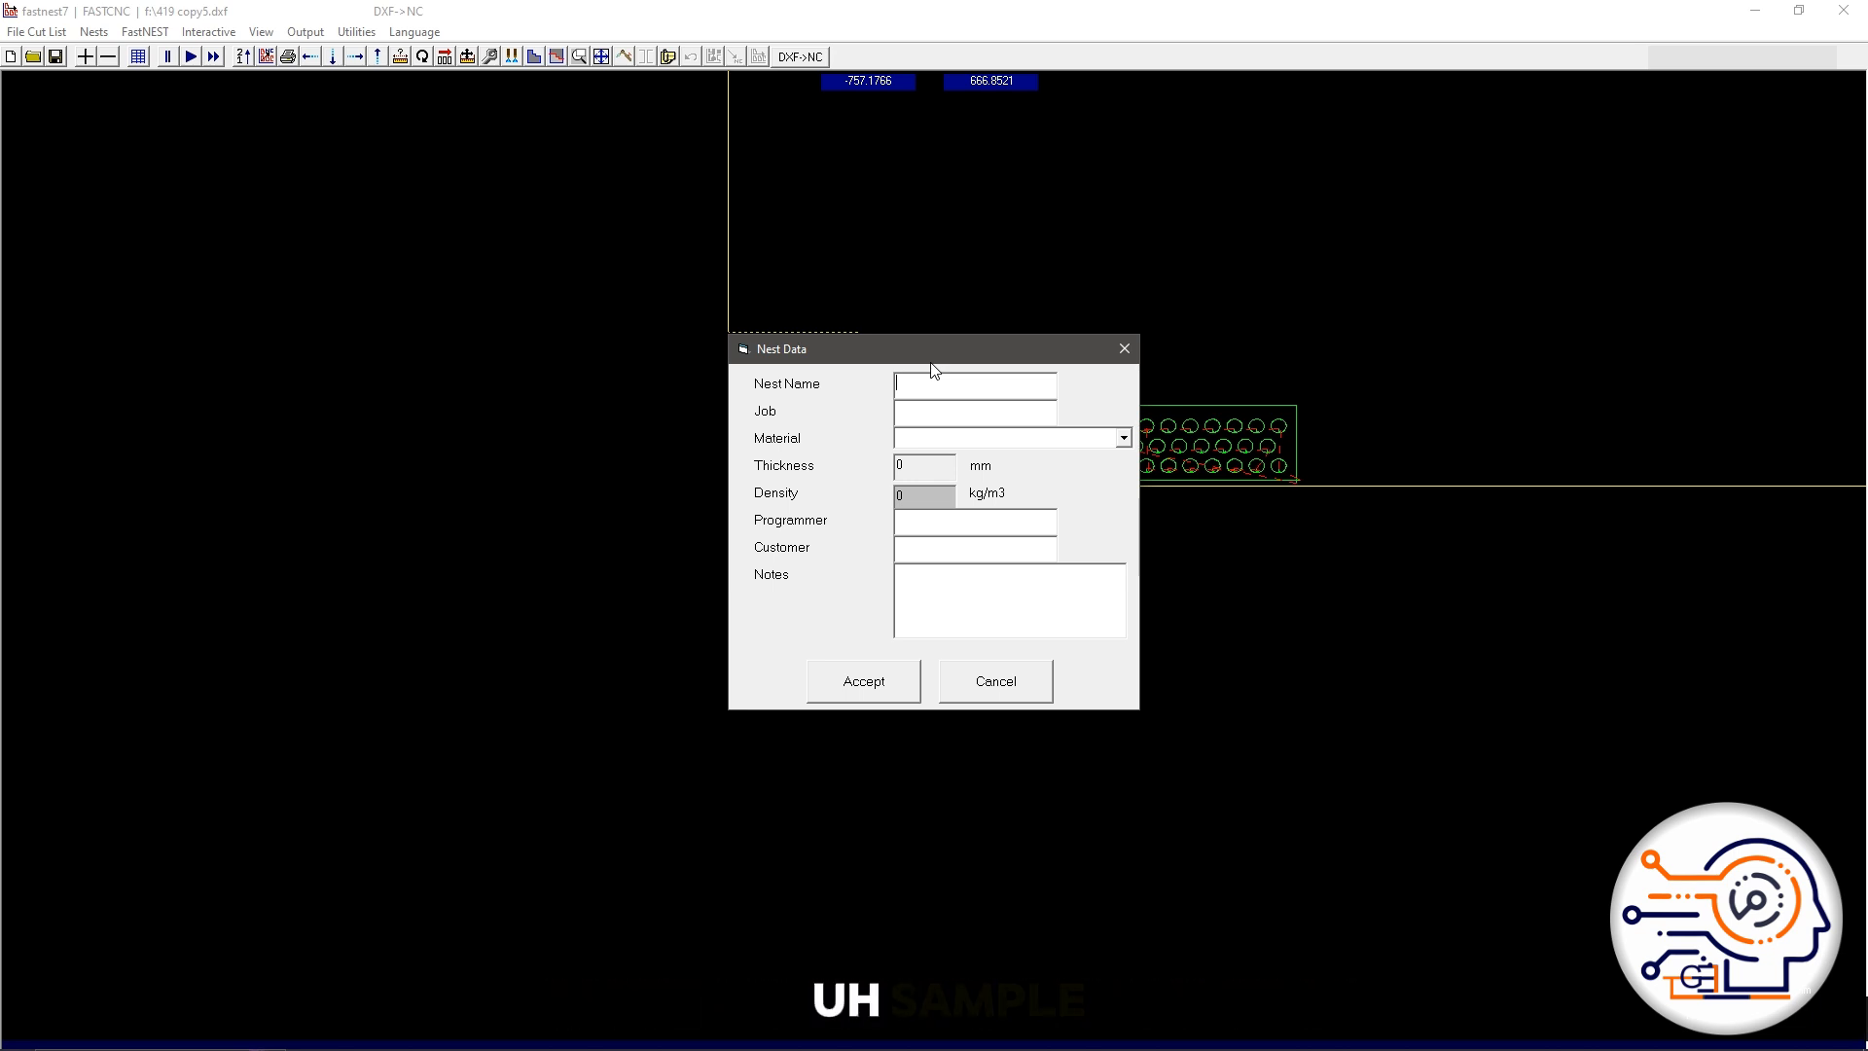
text(Sample 2)
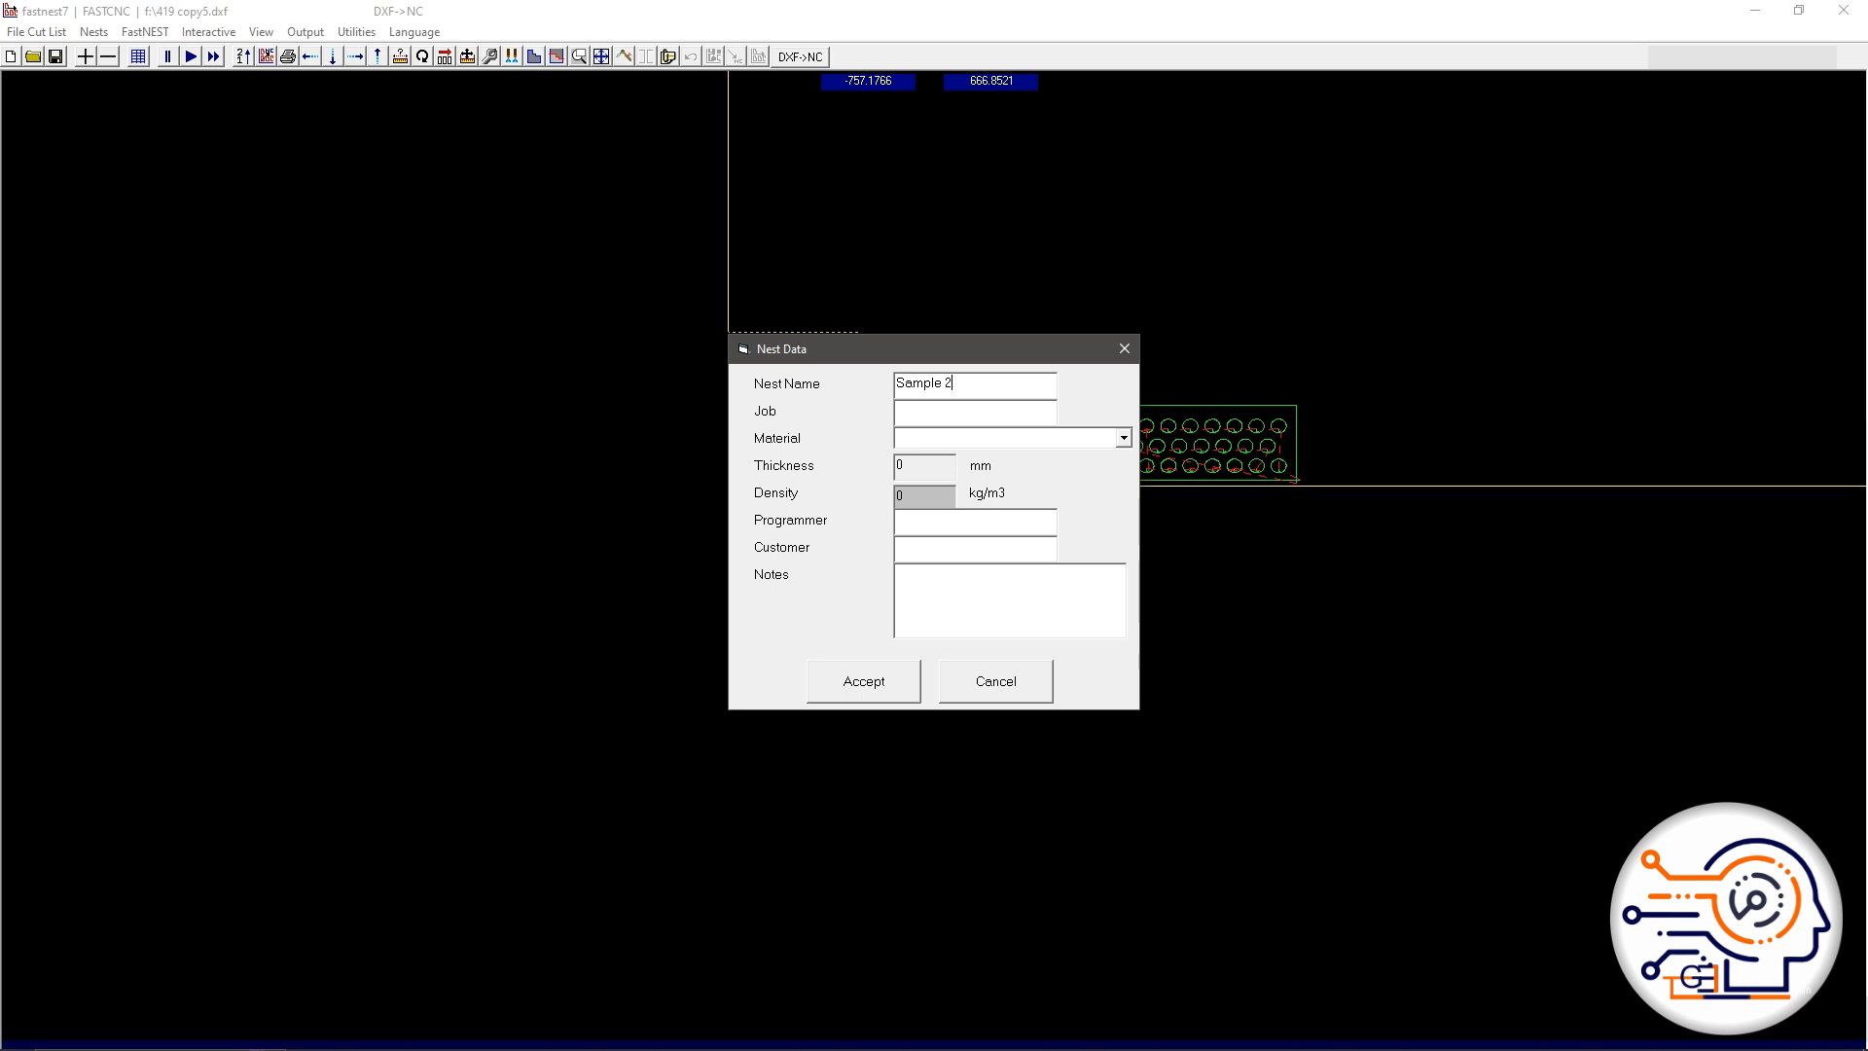
click(941, 418)
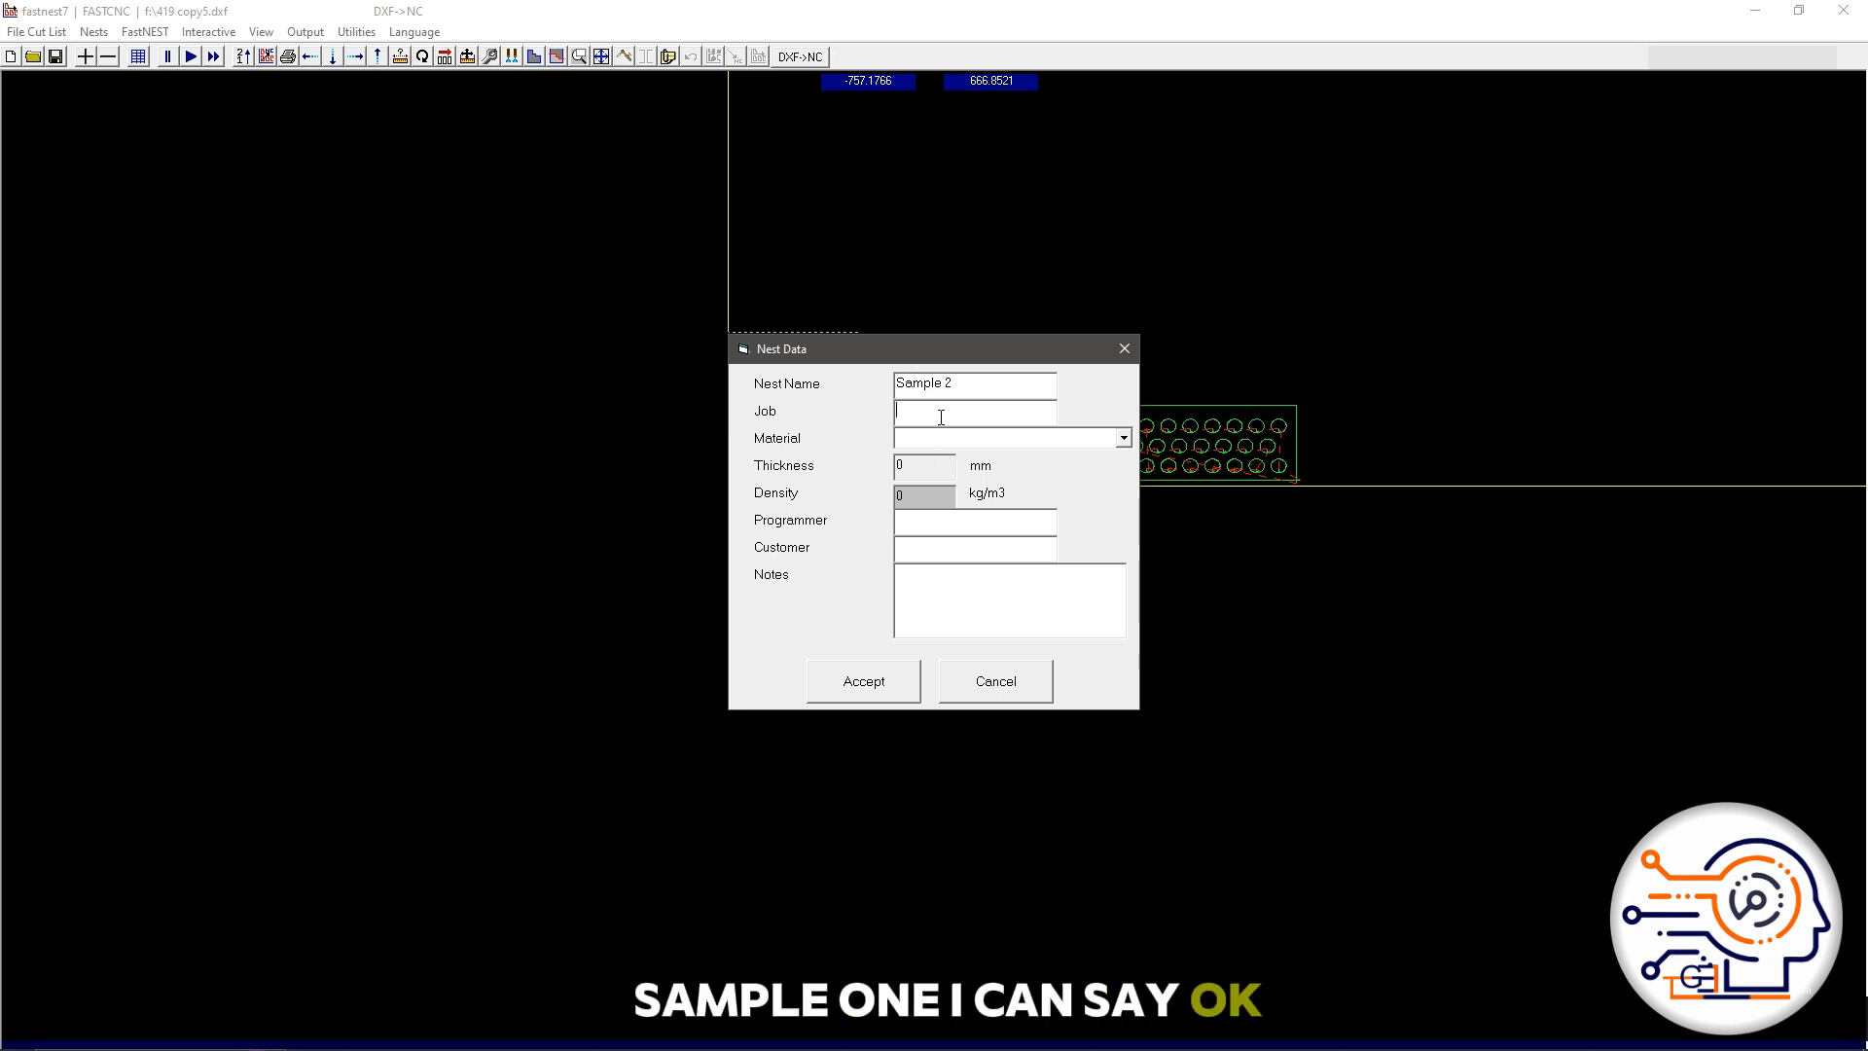
text(Trchg)
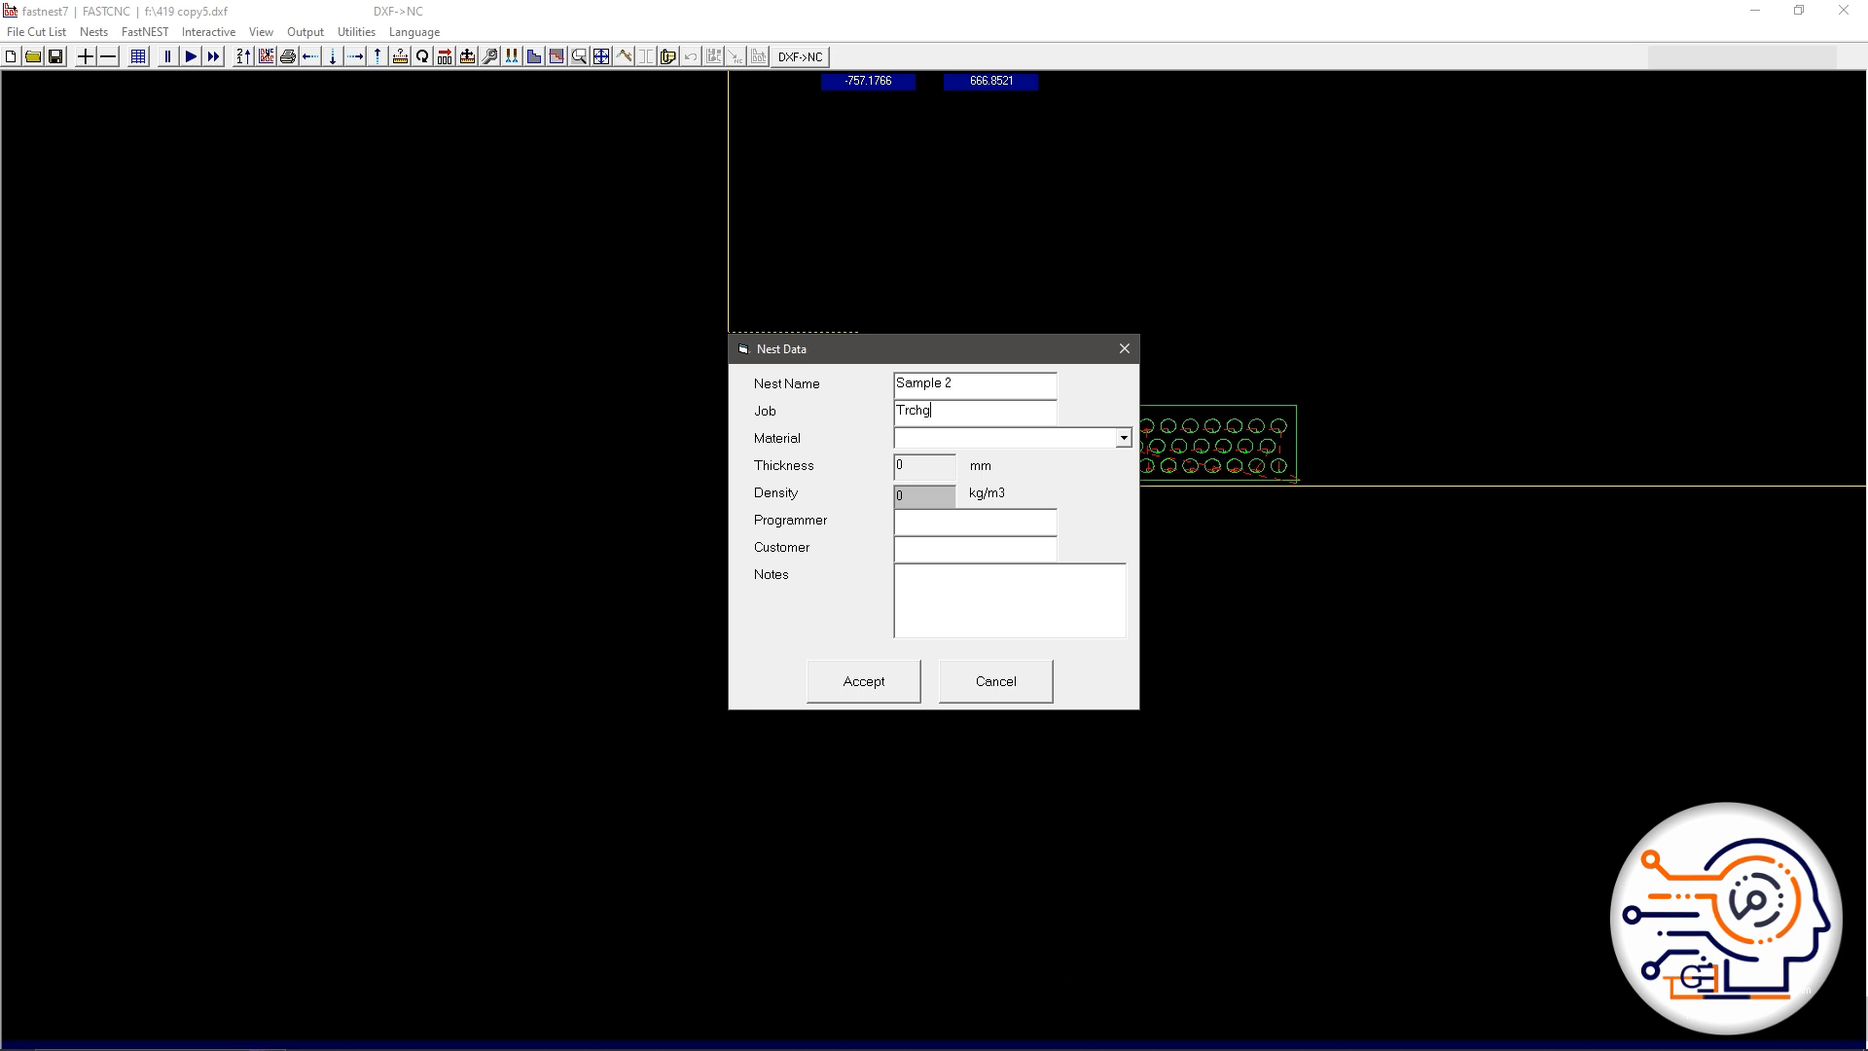
text(eonim)
Step: Set the nest's material to Mild Steel and its thickness to 12 mm in the nest data
click(960, 437)
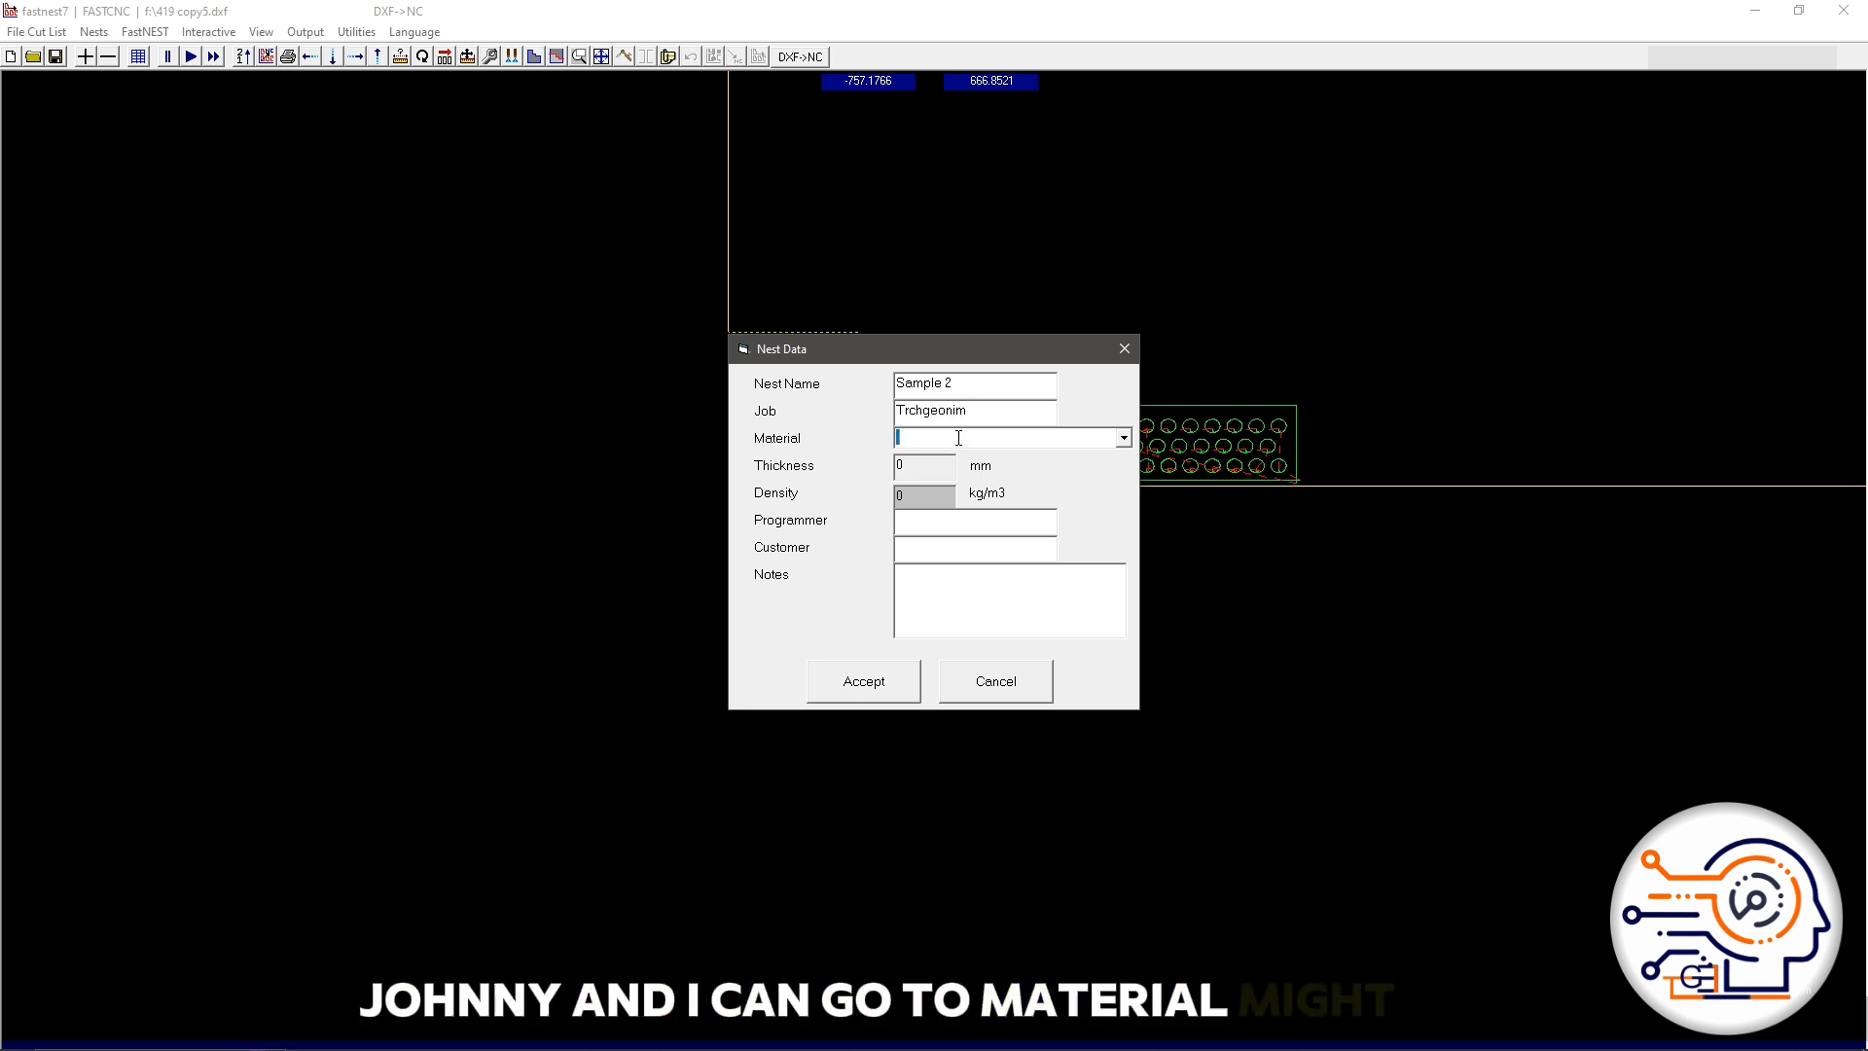
text(Mil)
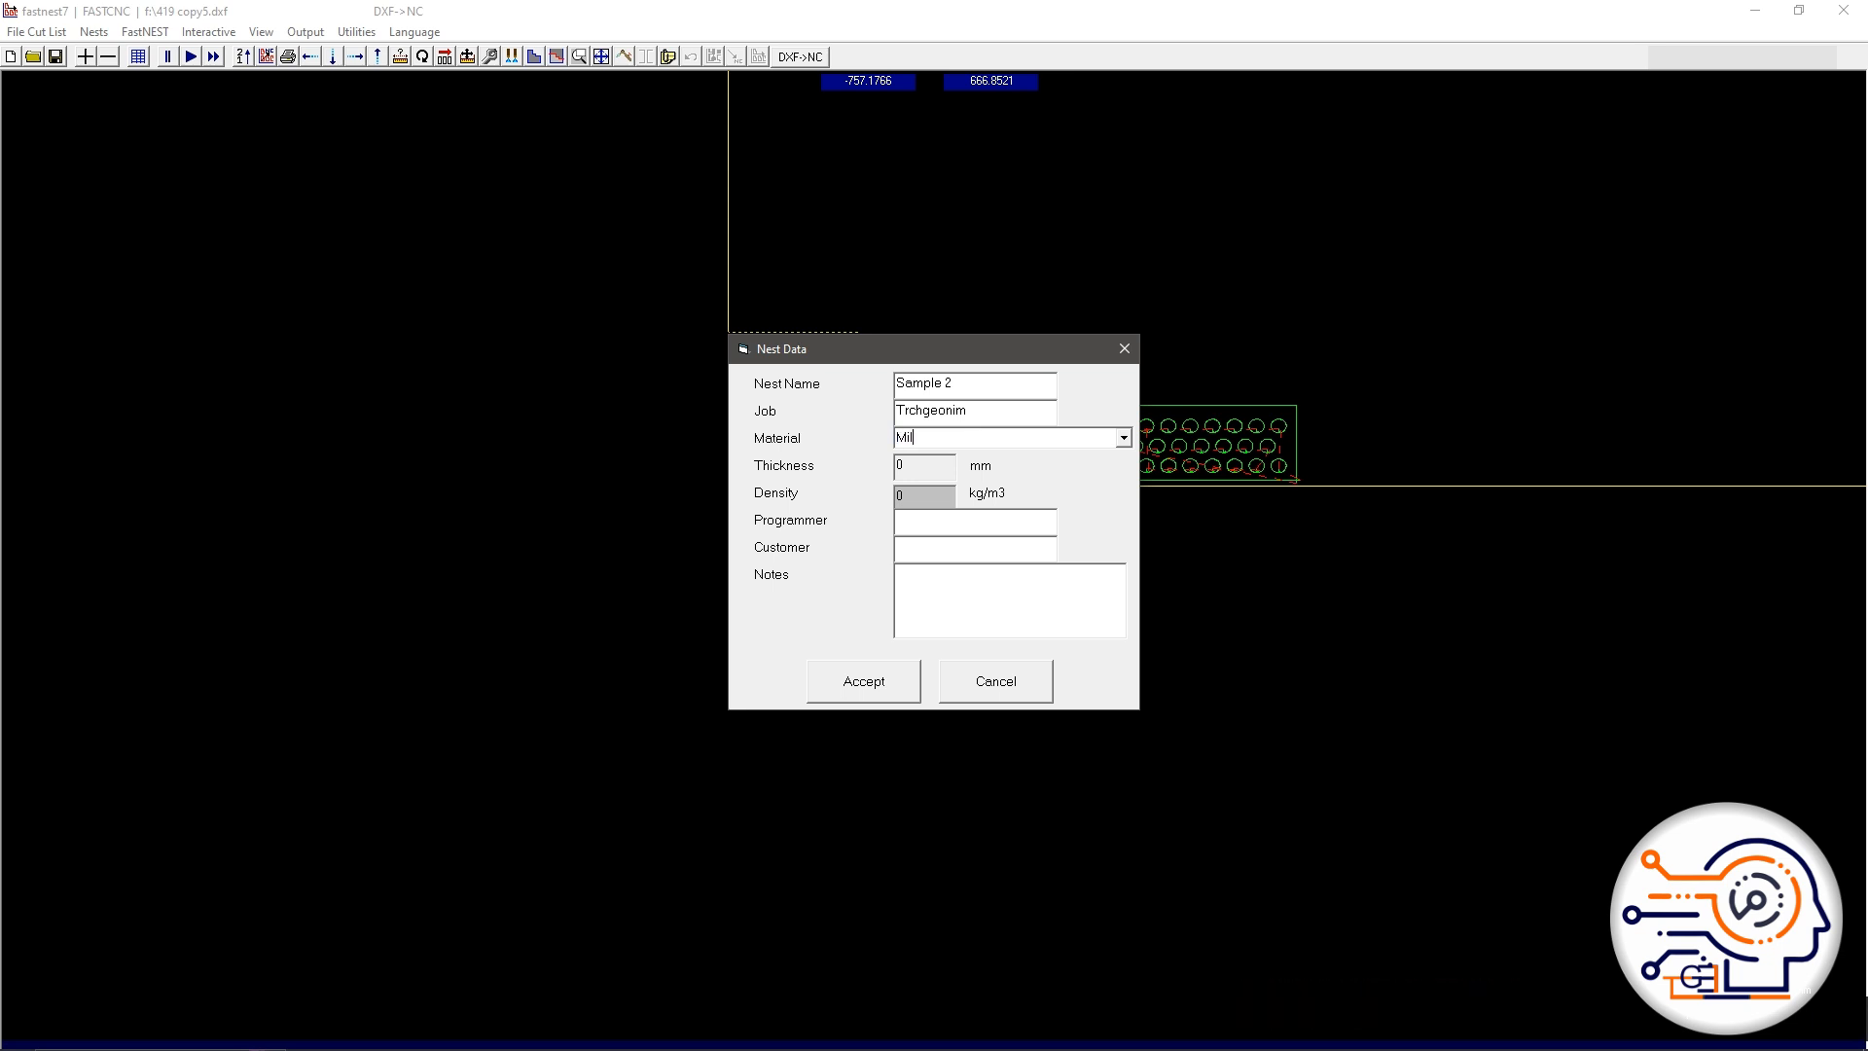
text(d Steel)
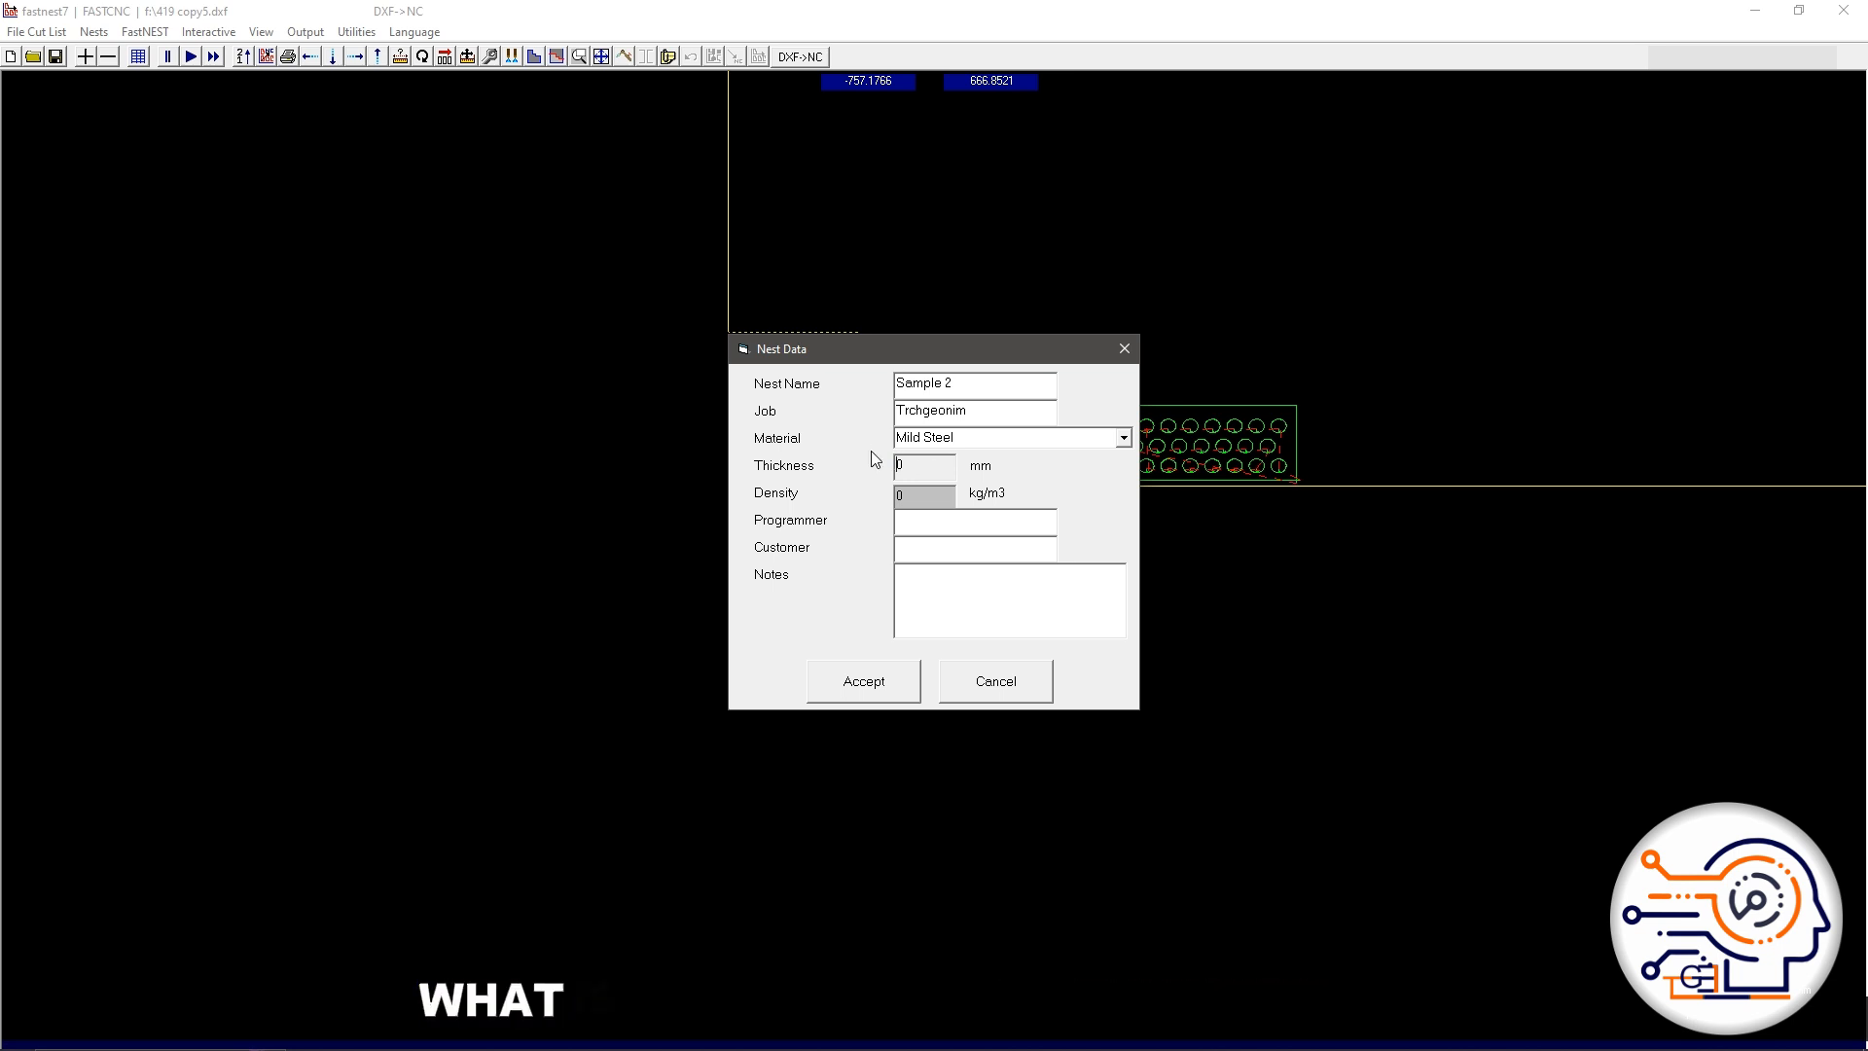
drag(916, 469, 873, 466)
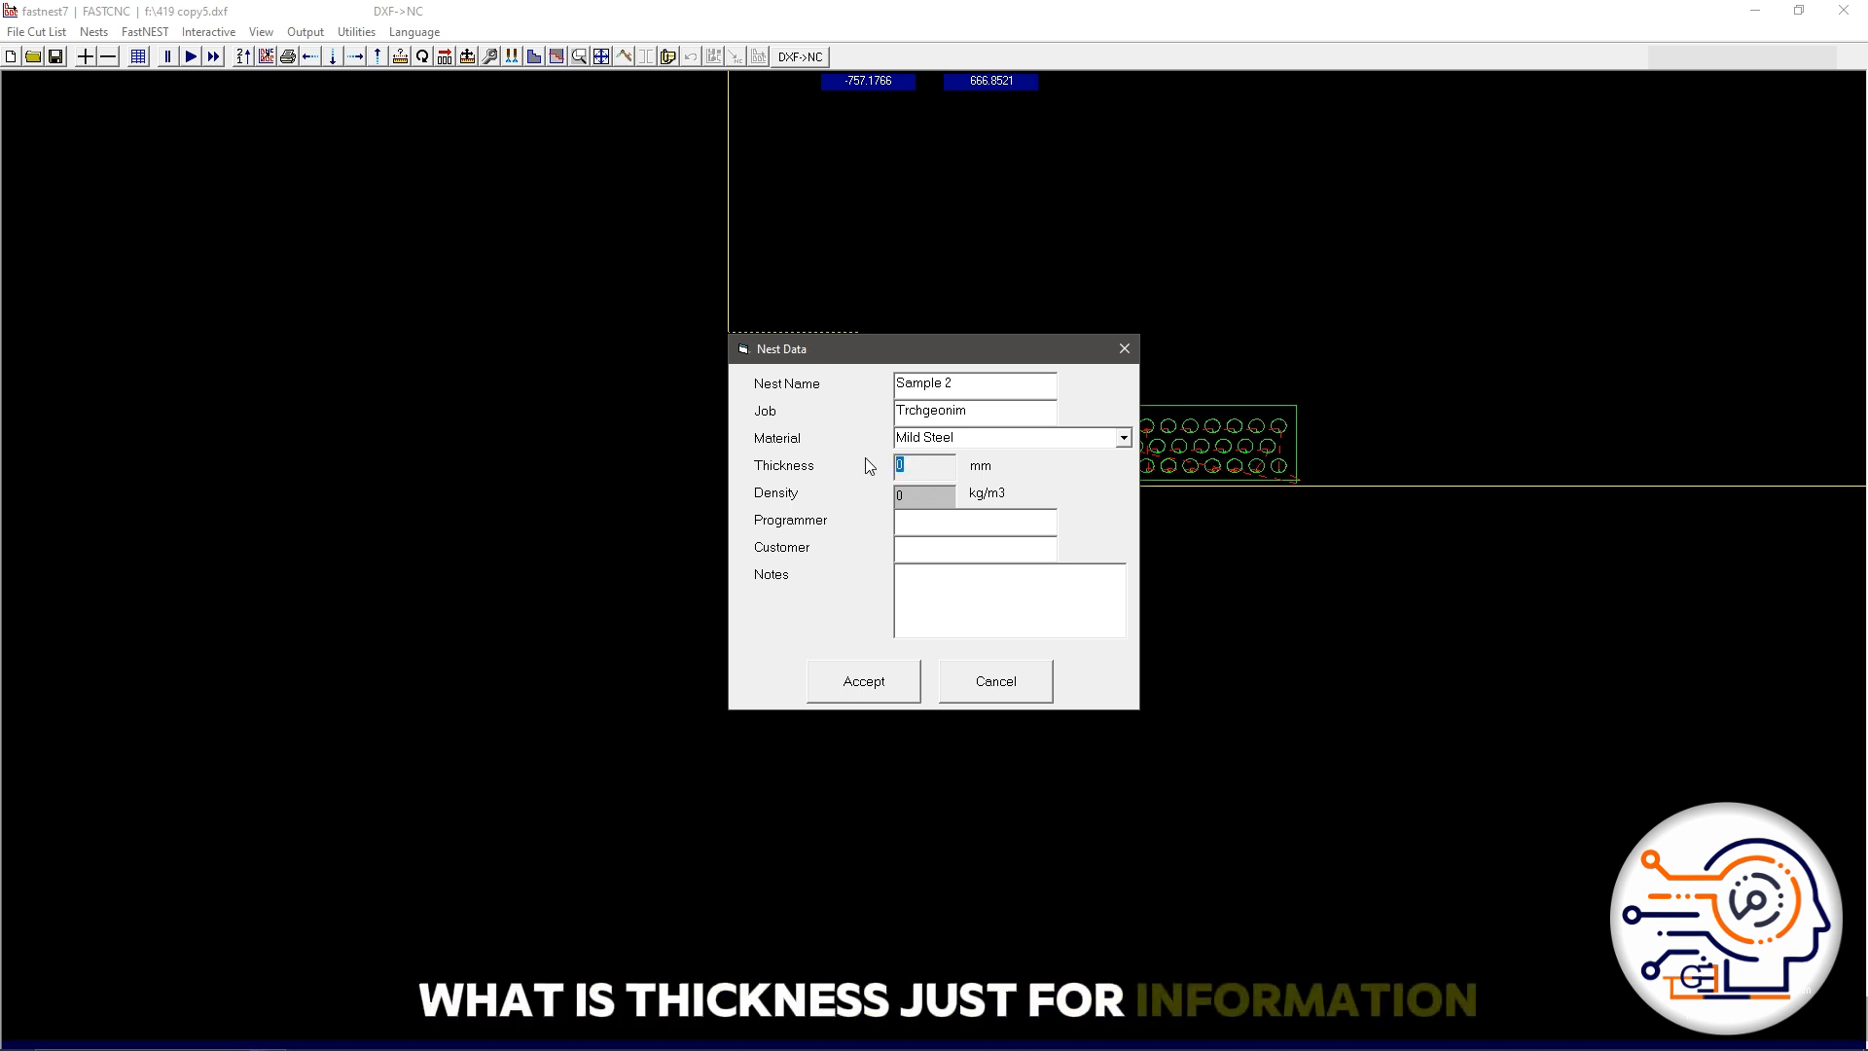
text(12)
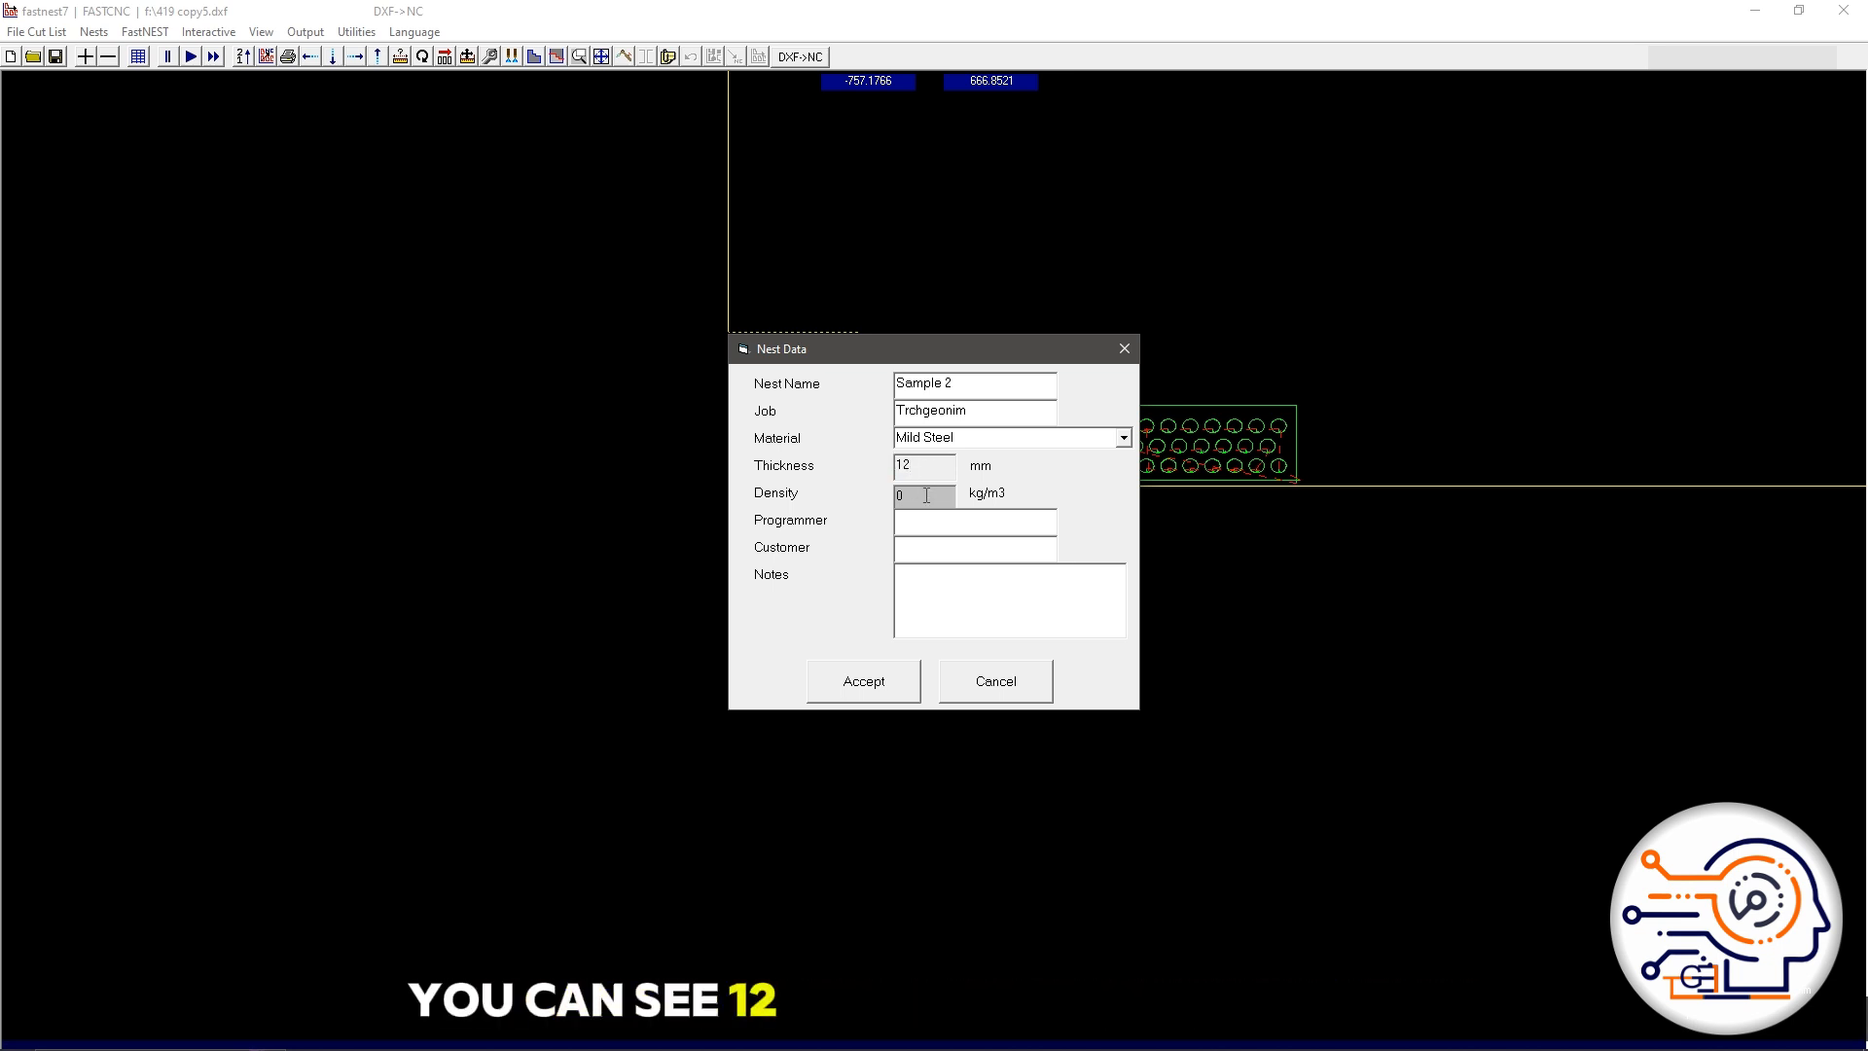
drag(926, 495, 752, 482)
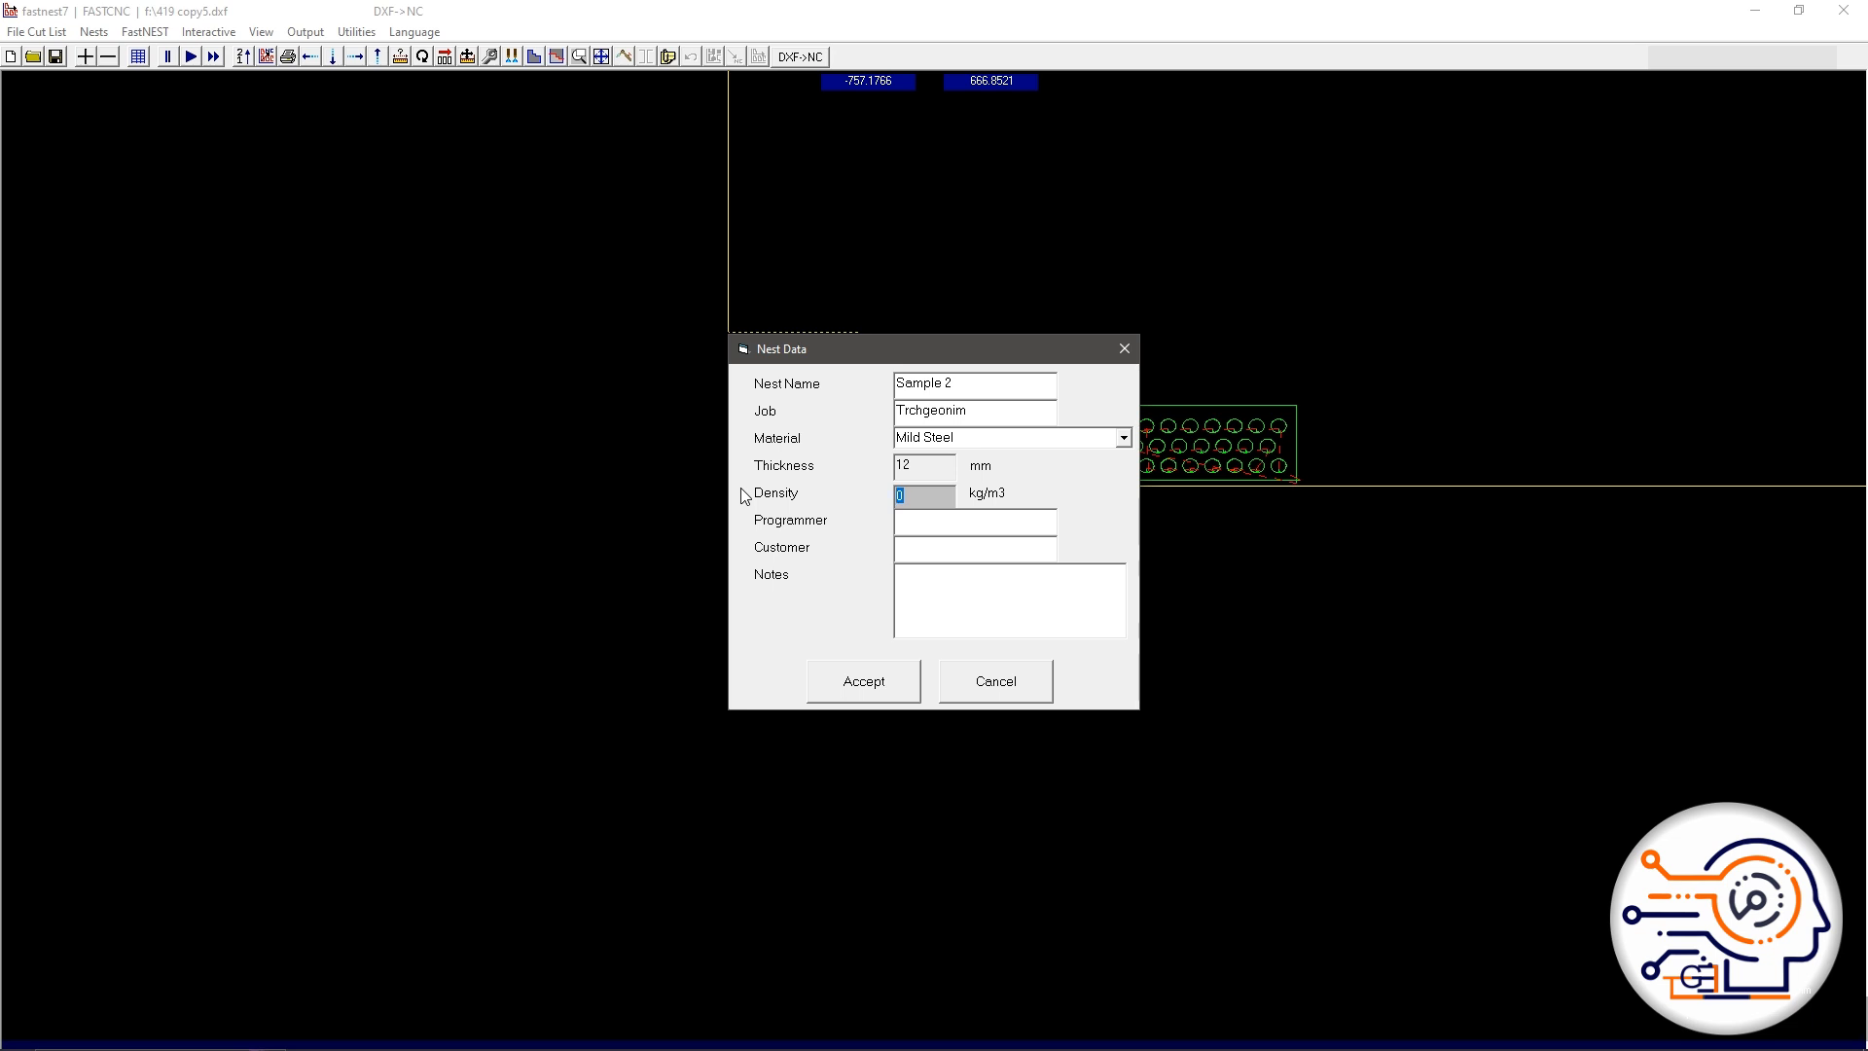
click(926, 491)
Step: Enter the programmer's name and the customer's name in the nest data
click(984, 526)
text(Engr)
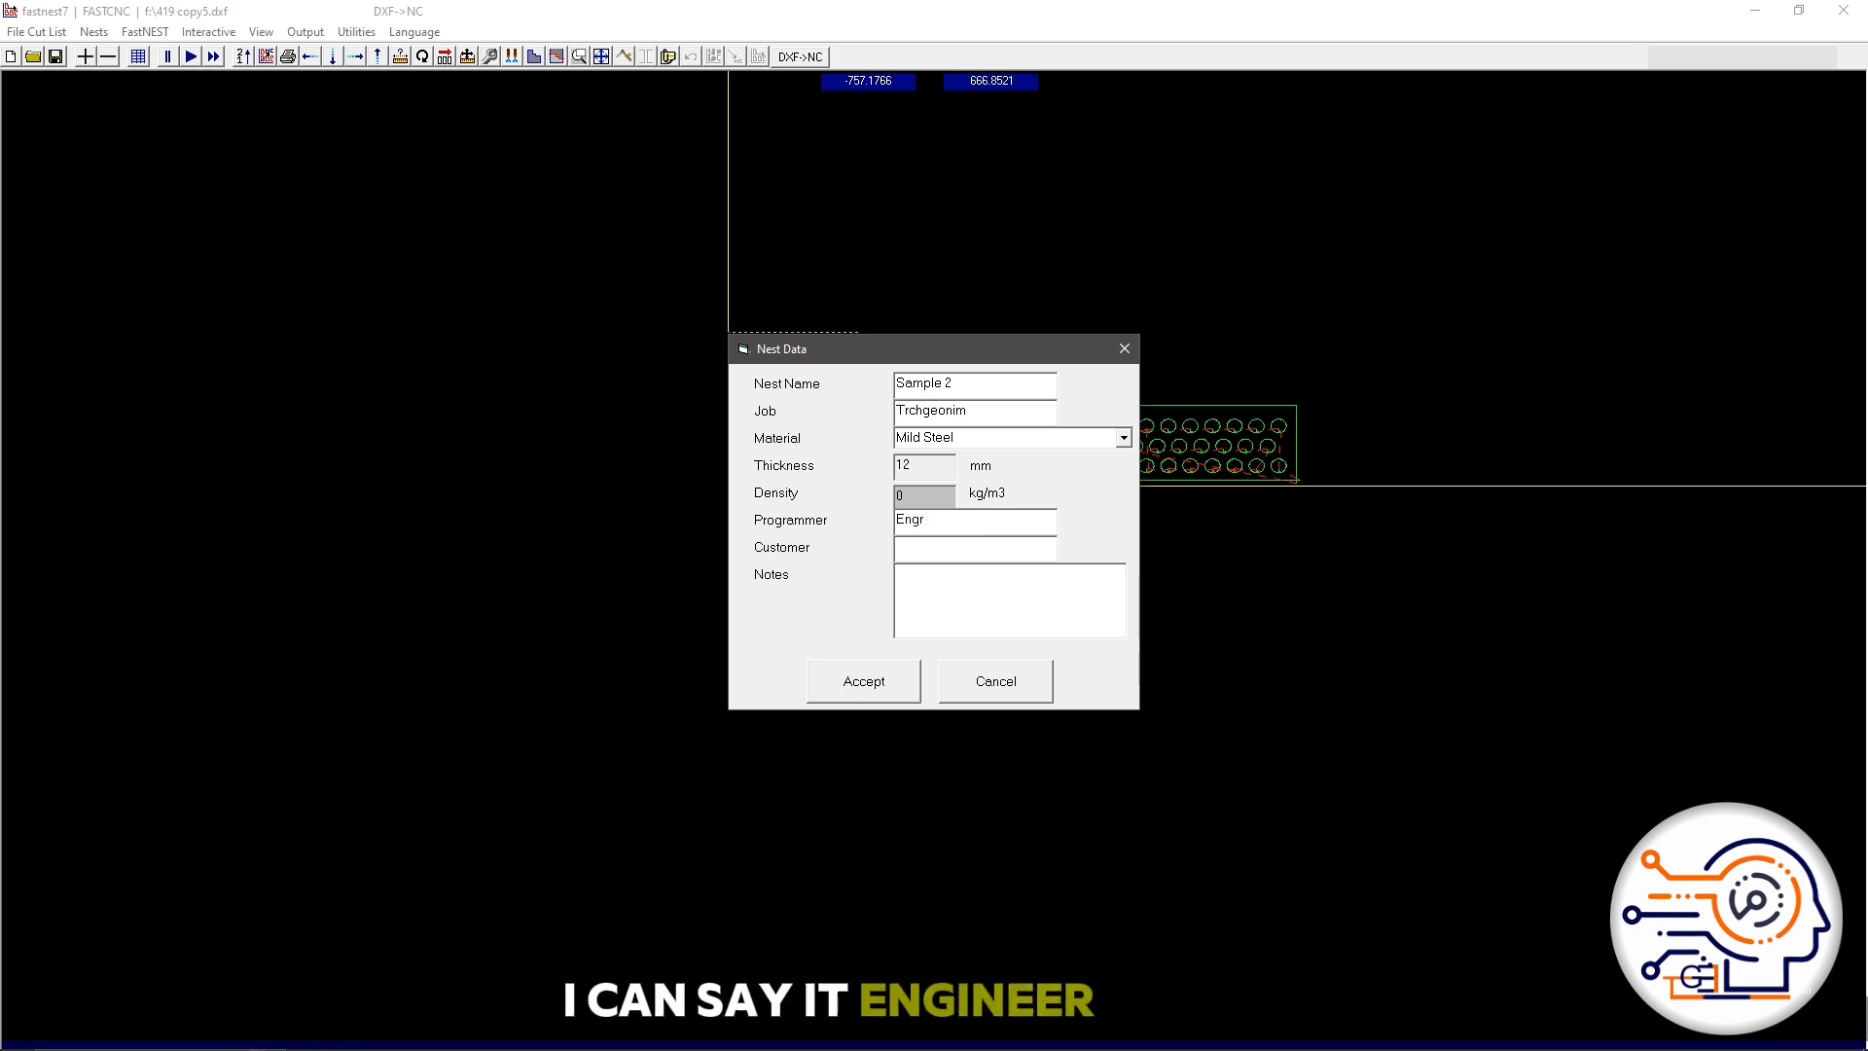
text( Emma)
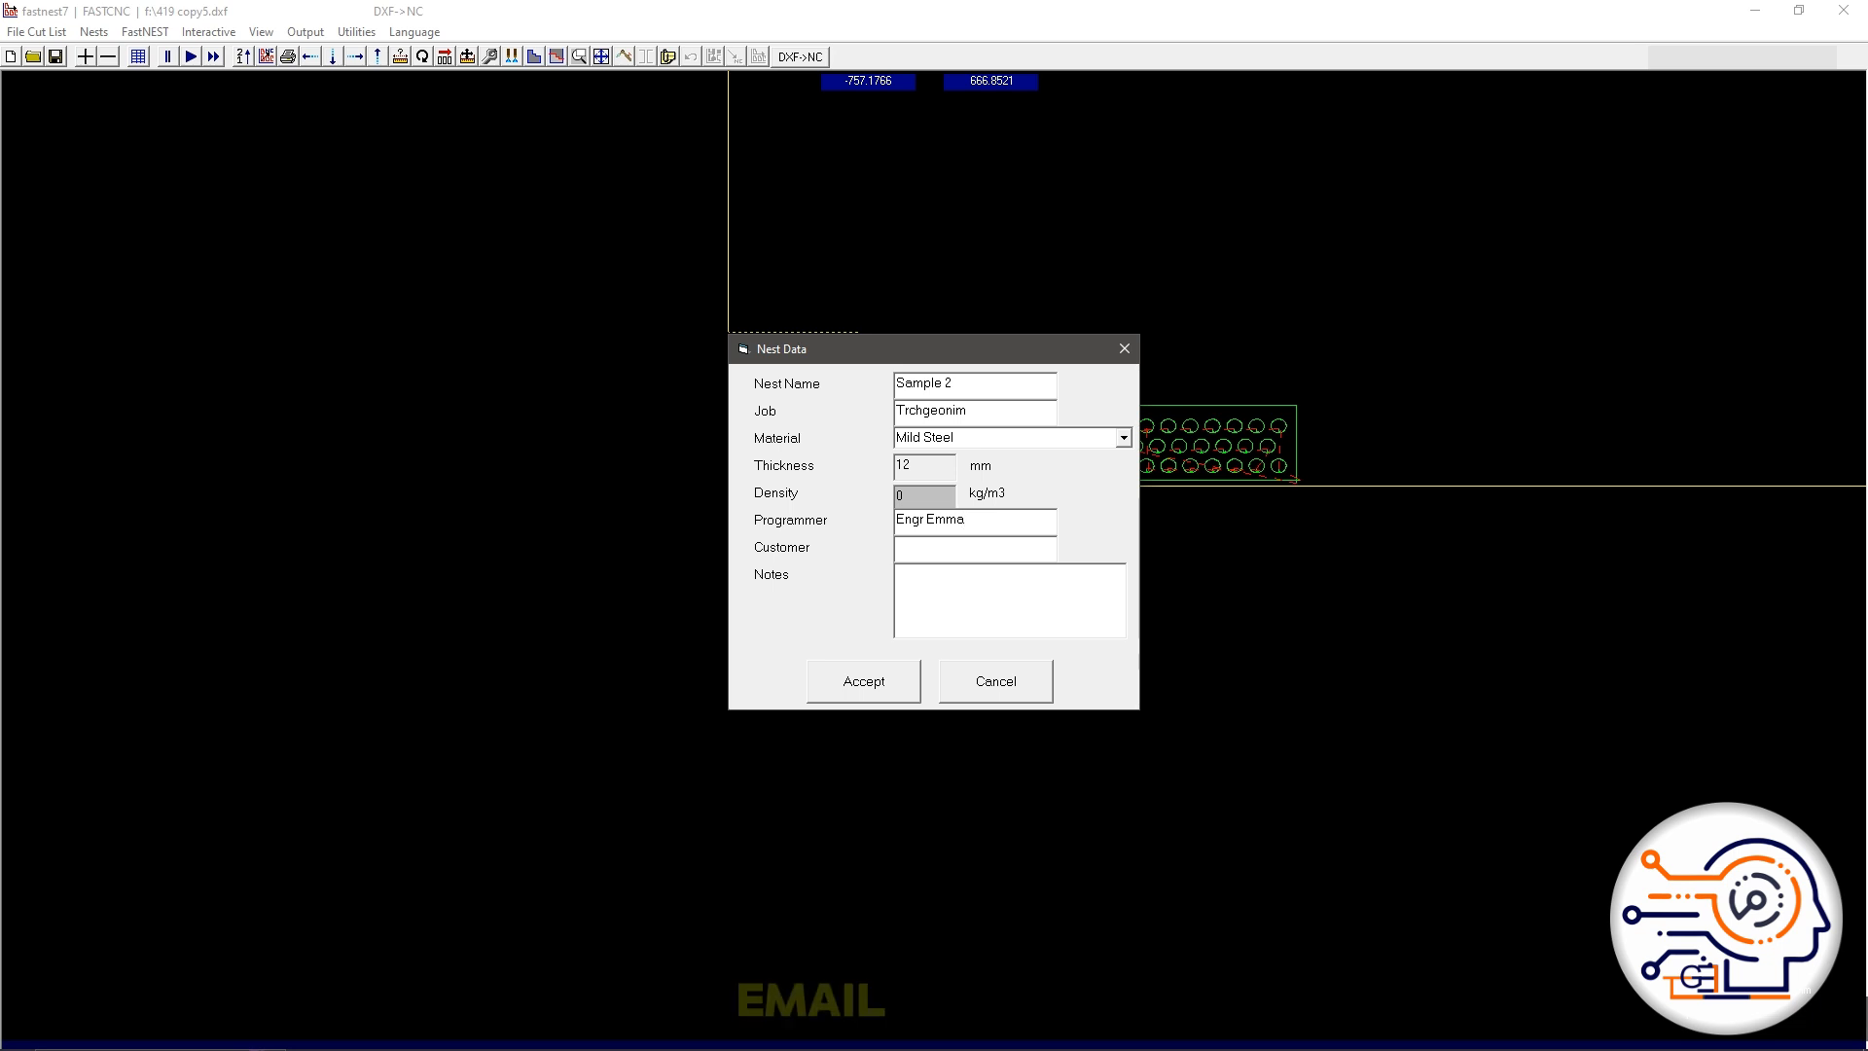
click(942, 546)
text(Eng)
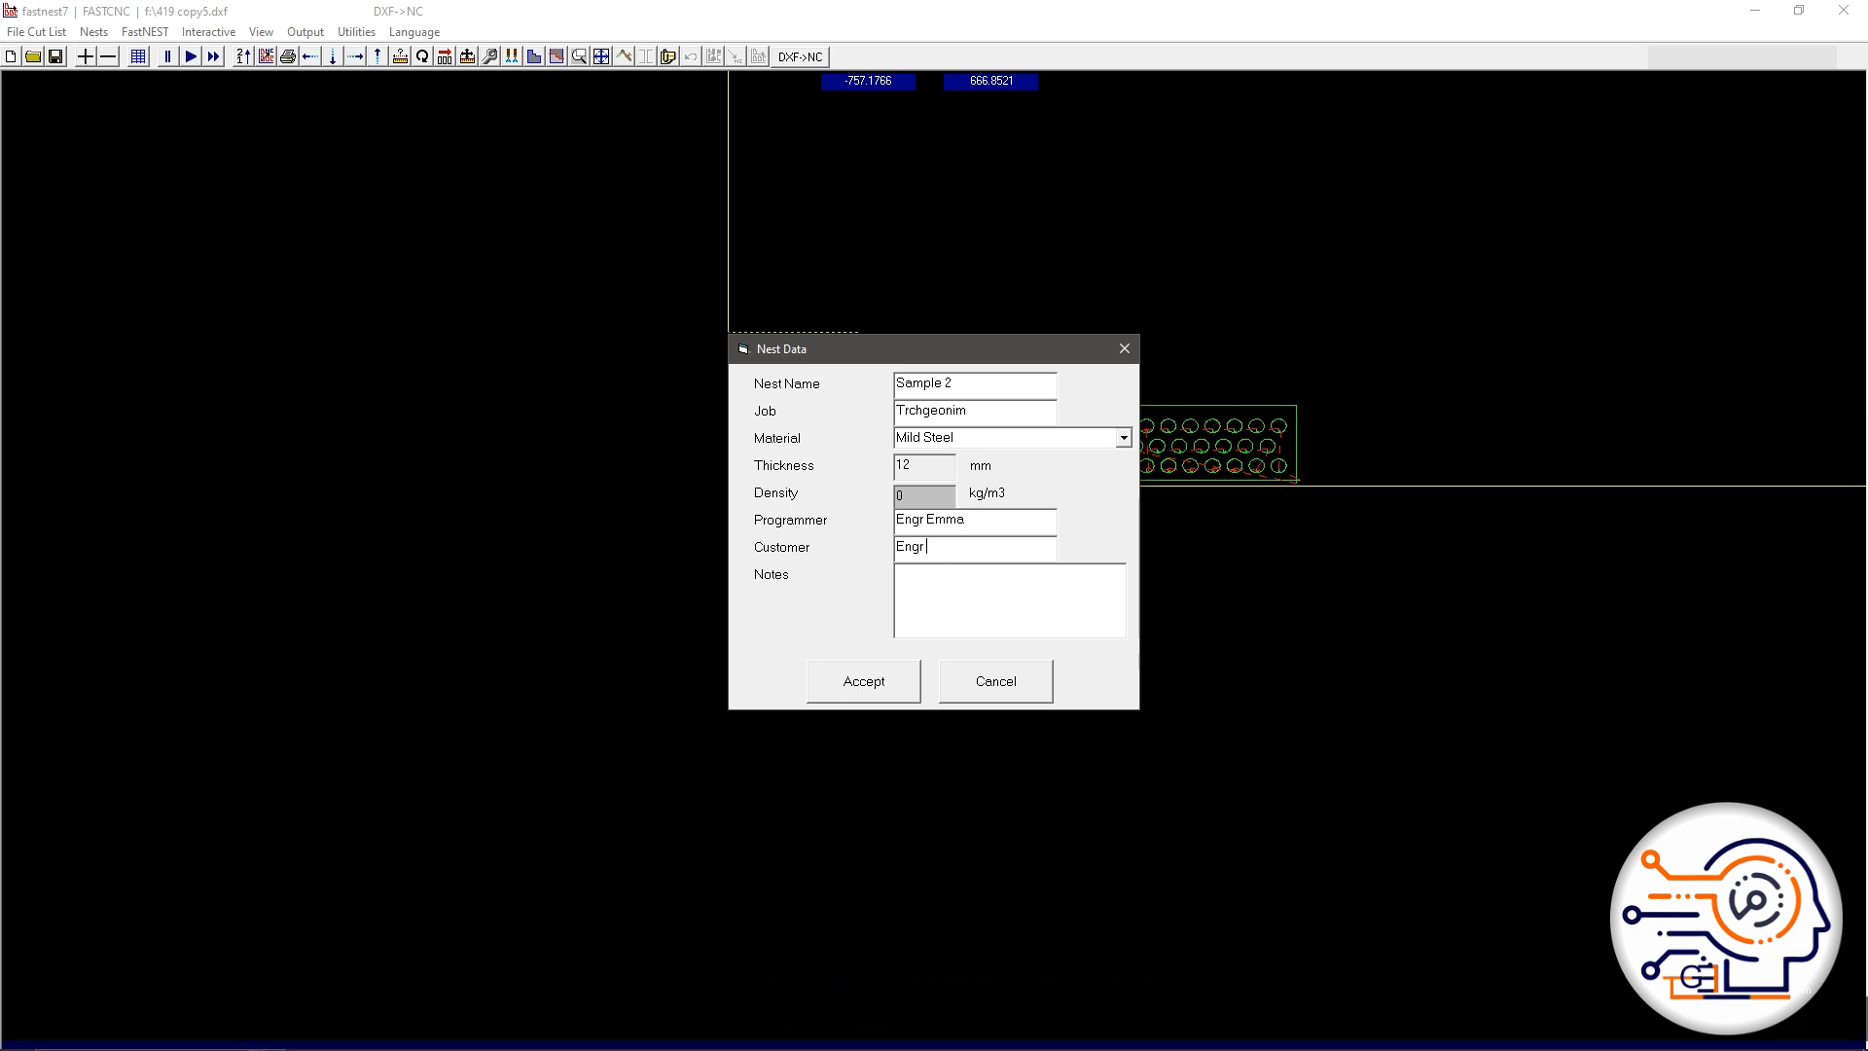
text(r Ben)
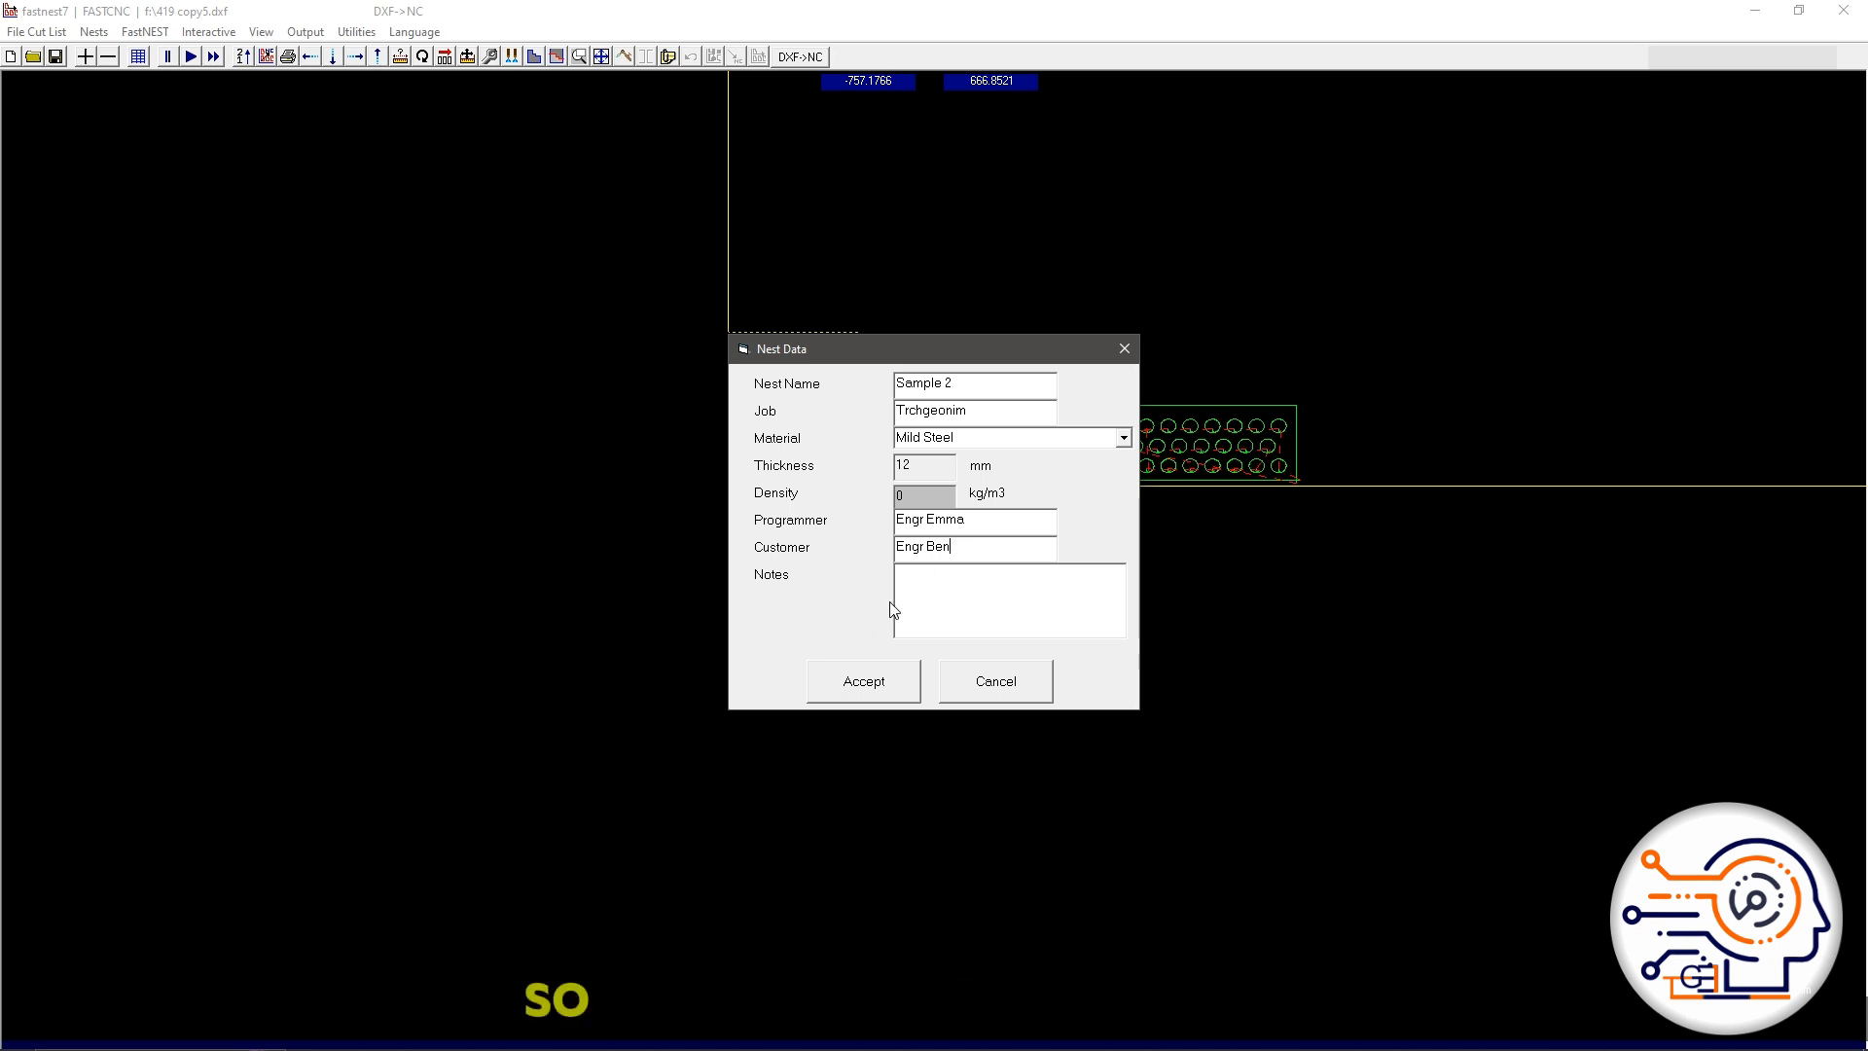
Step: Add the note "PLs cut fast, iten need fast" to the nest data and accept it
text(PLs )
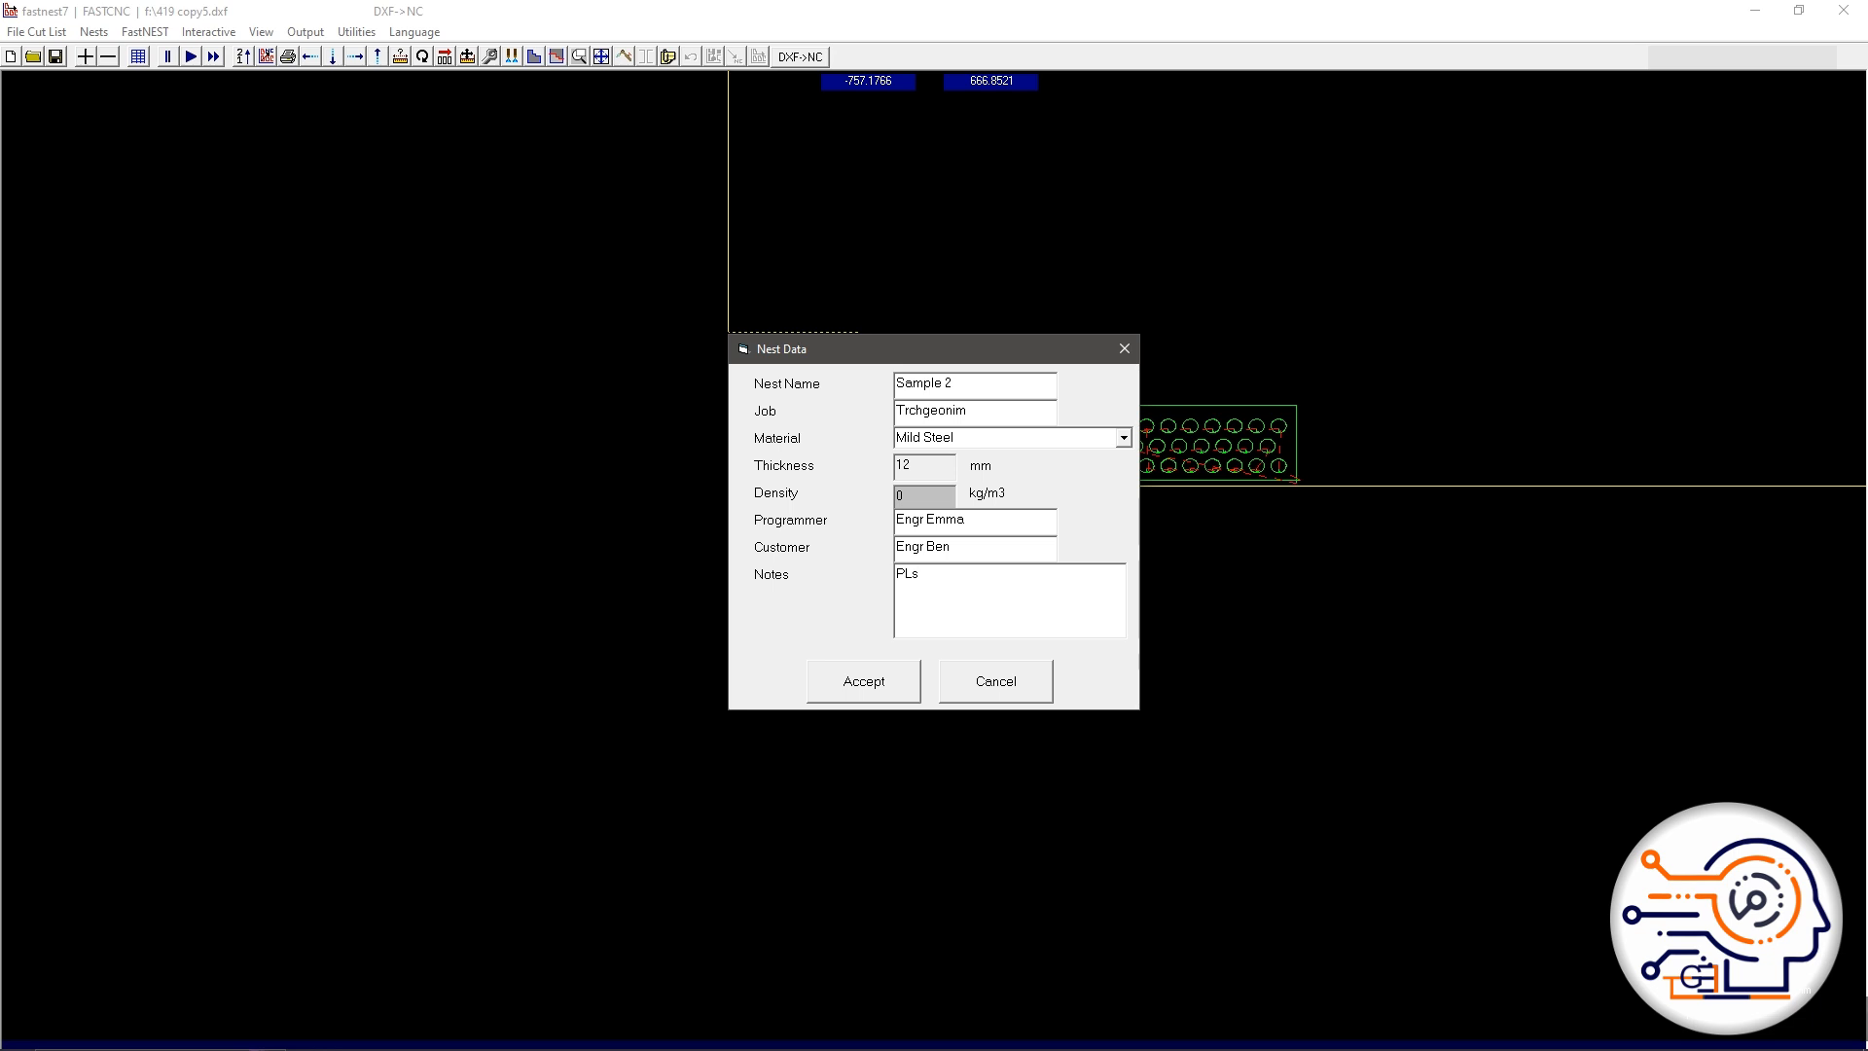
text(cut fast, iten need )
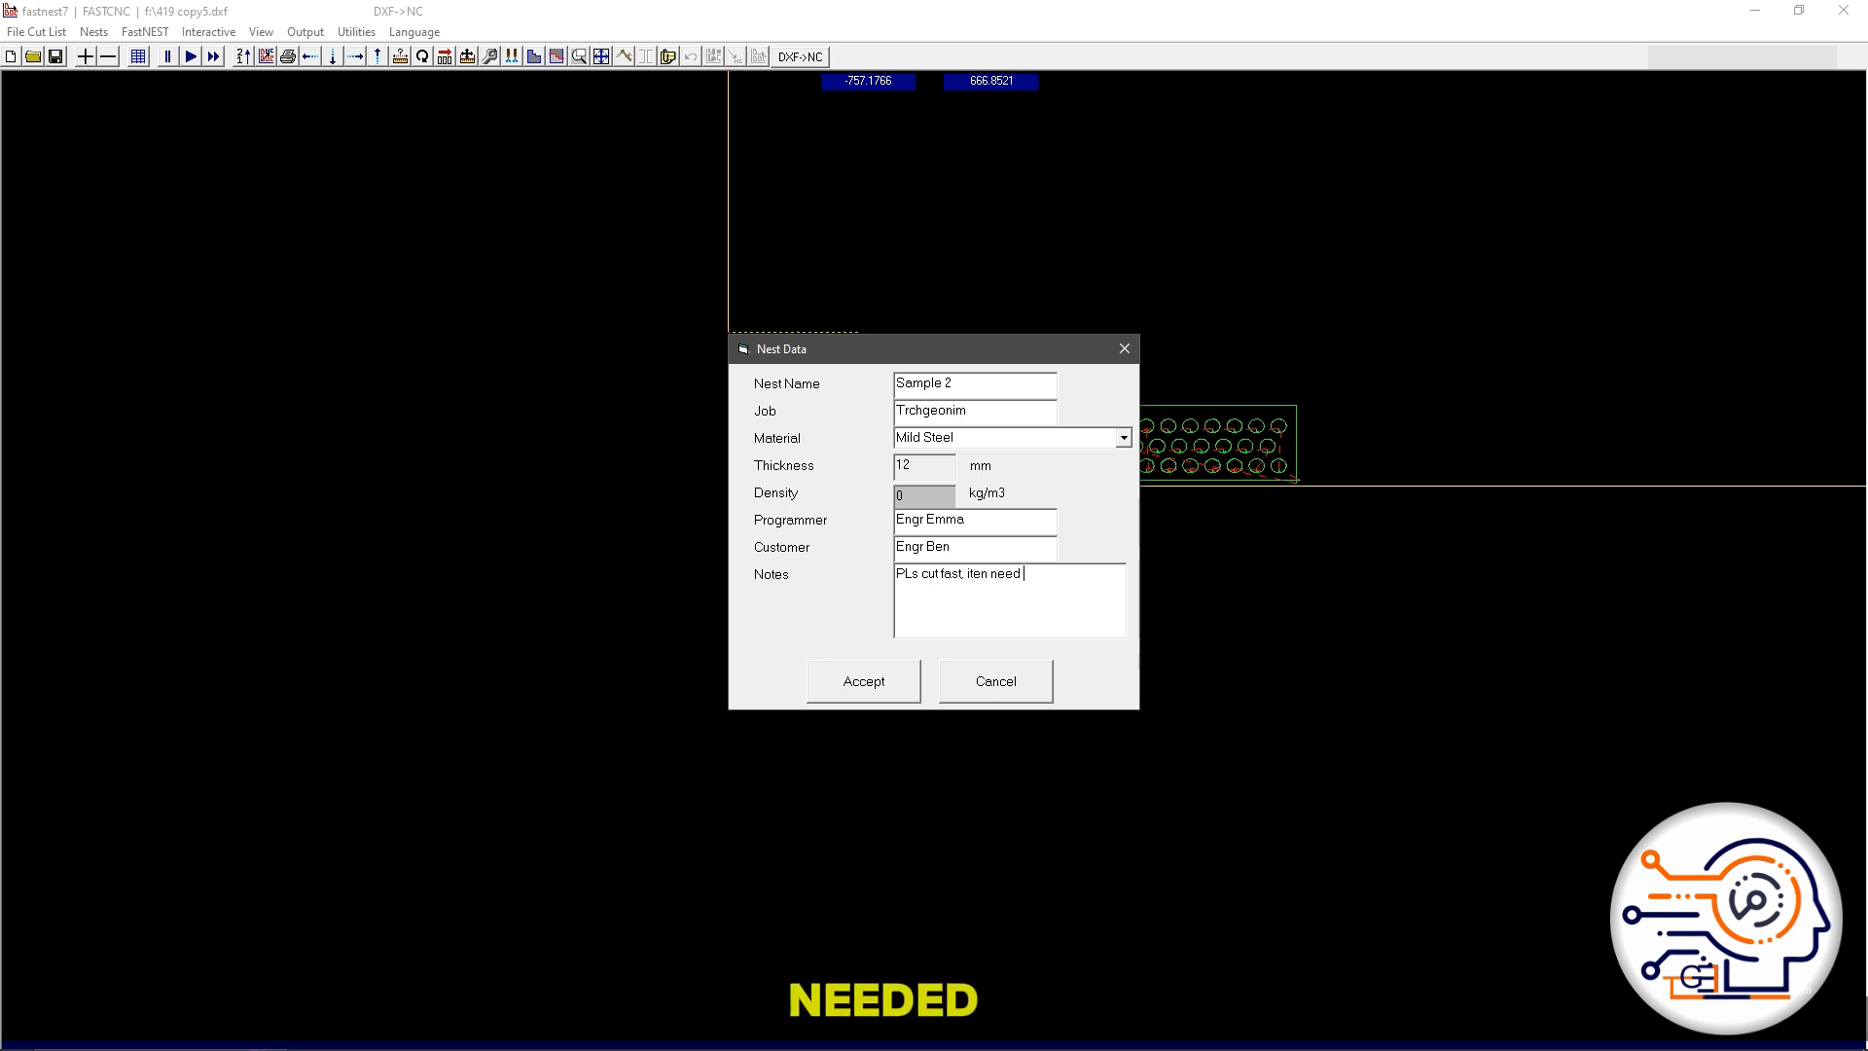
text(fast)
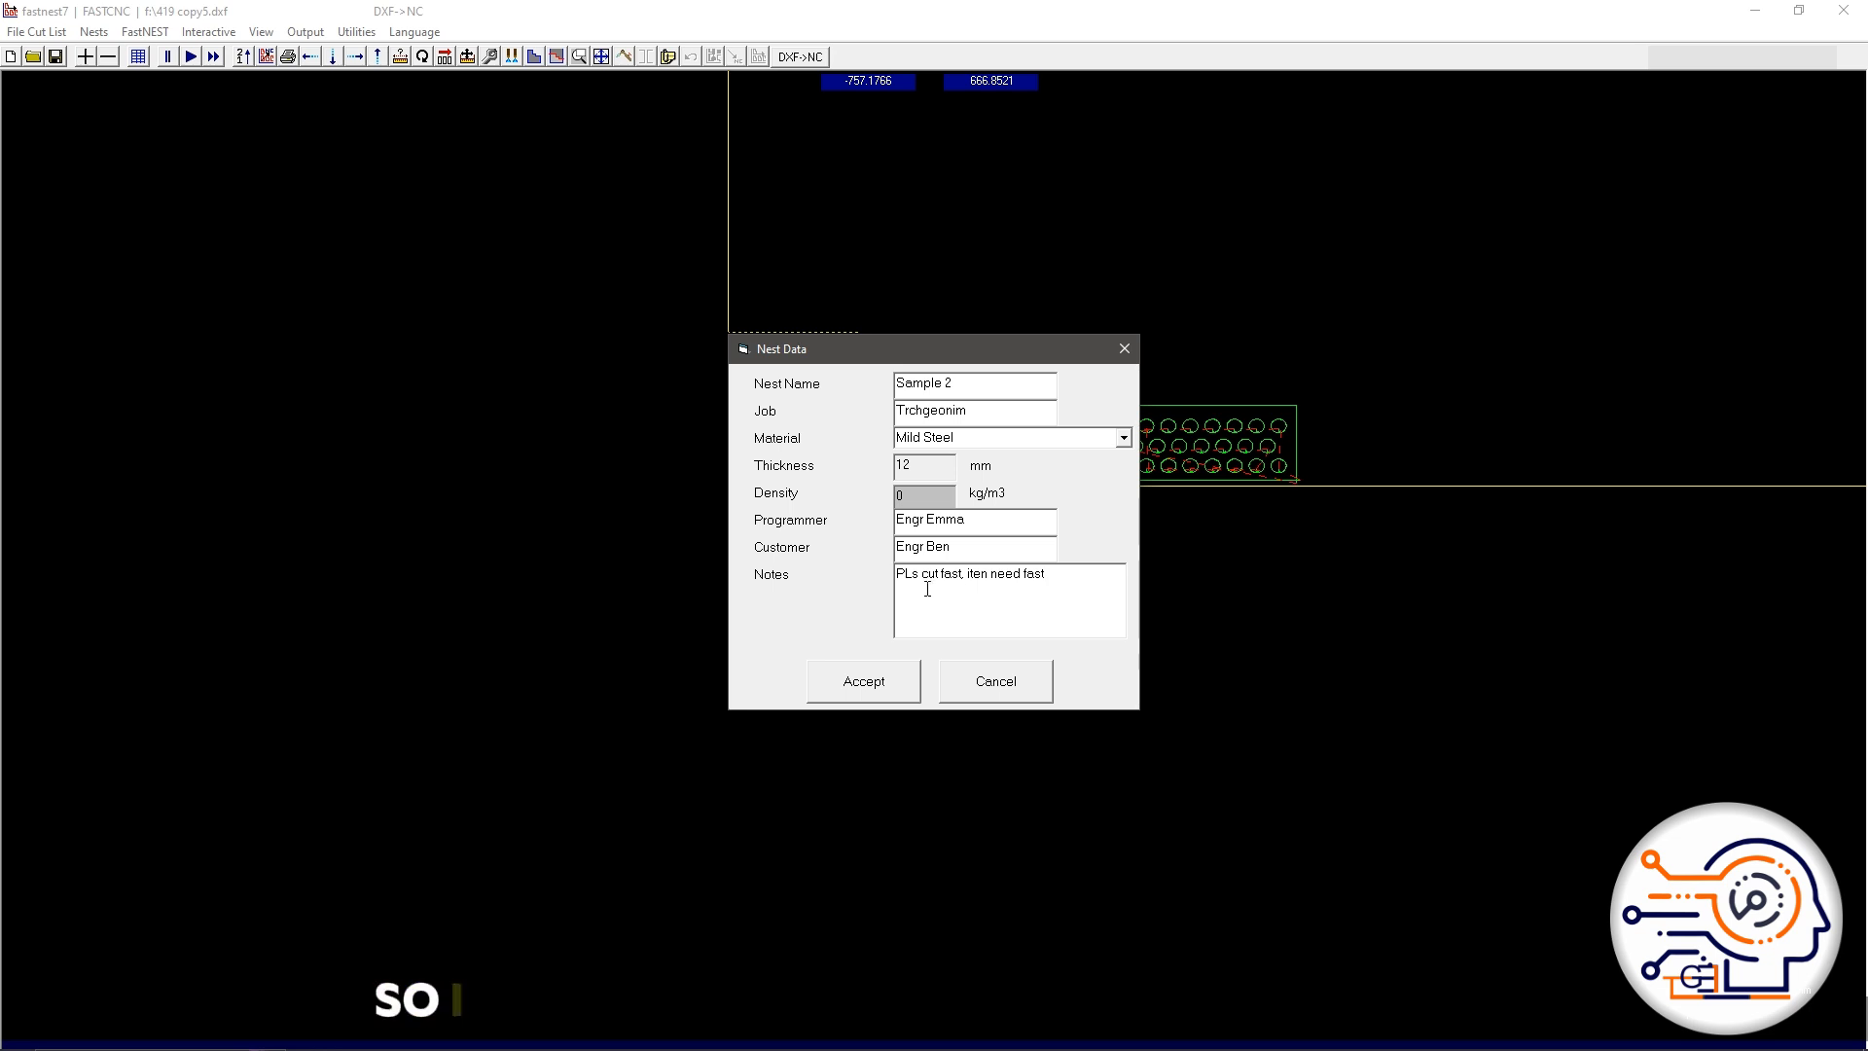
click(896, 682)
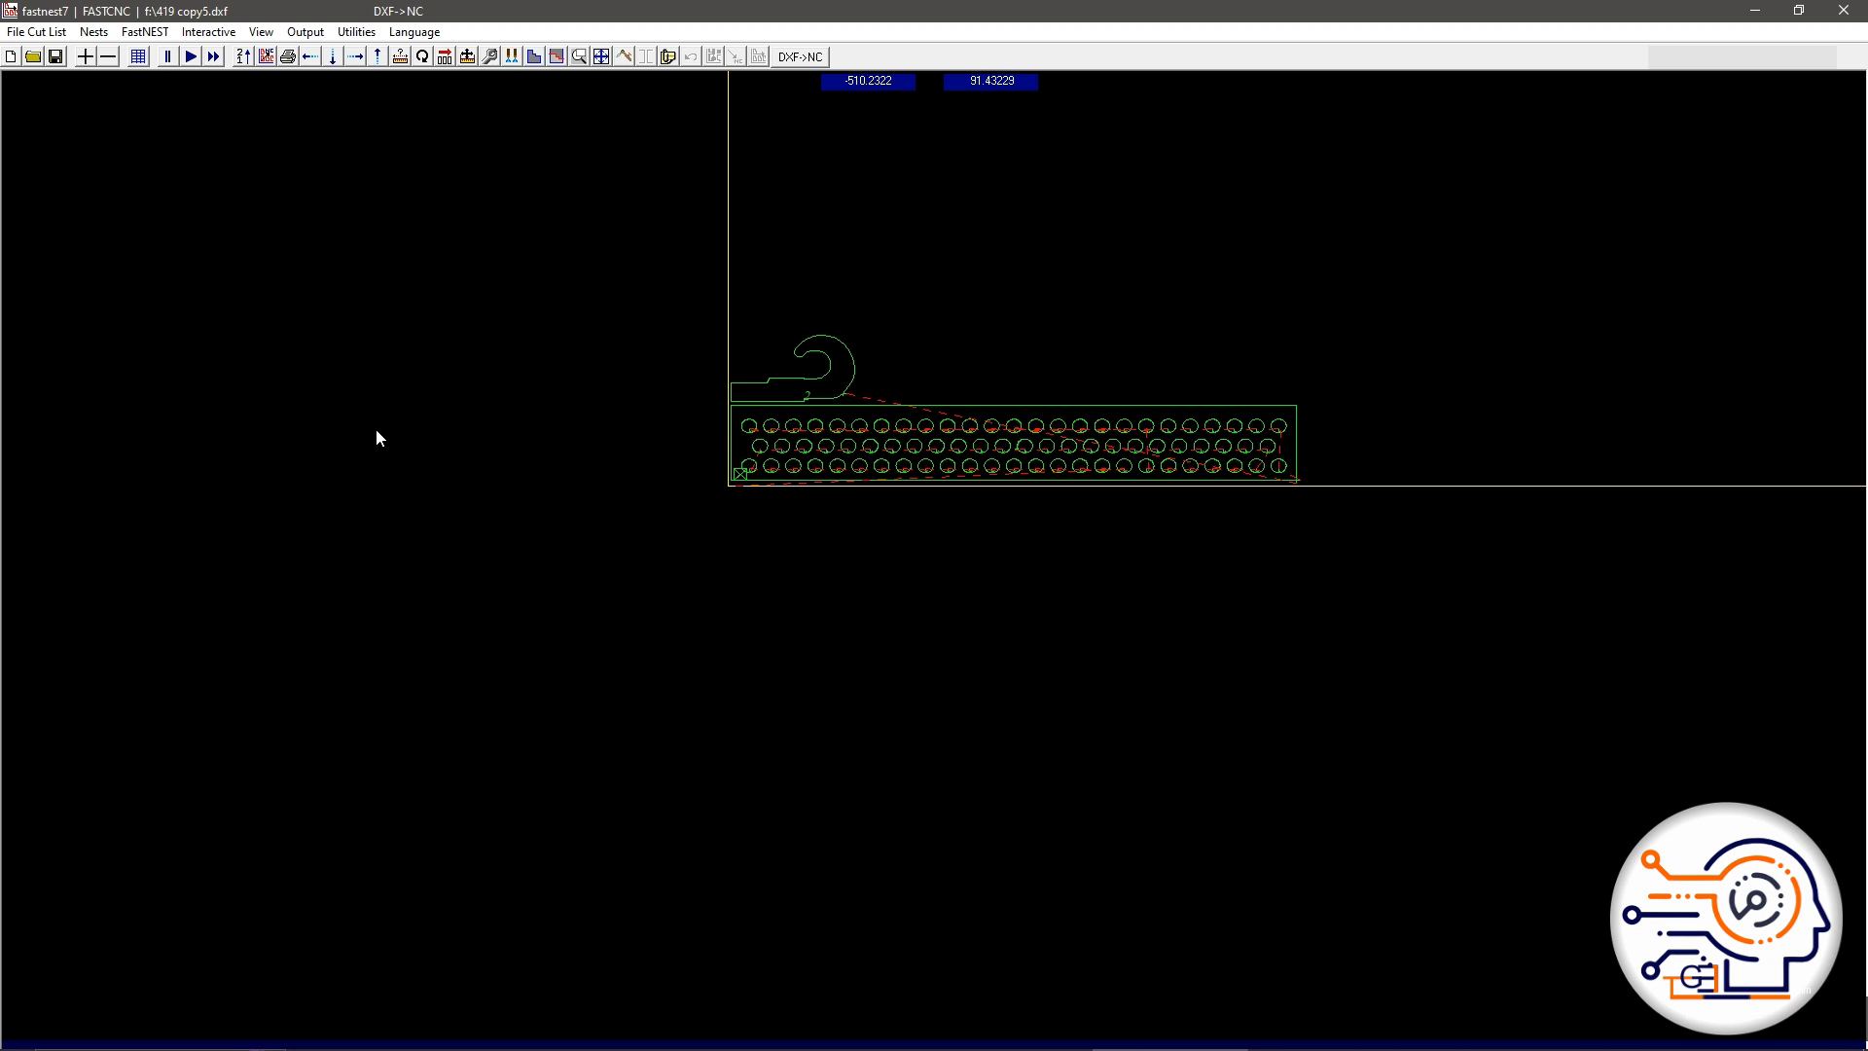
Step: Preview several DXF files and add 128 Spanner.dxf to the cut list
click(36, 31)
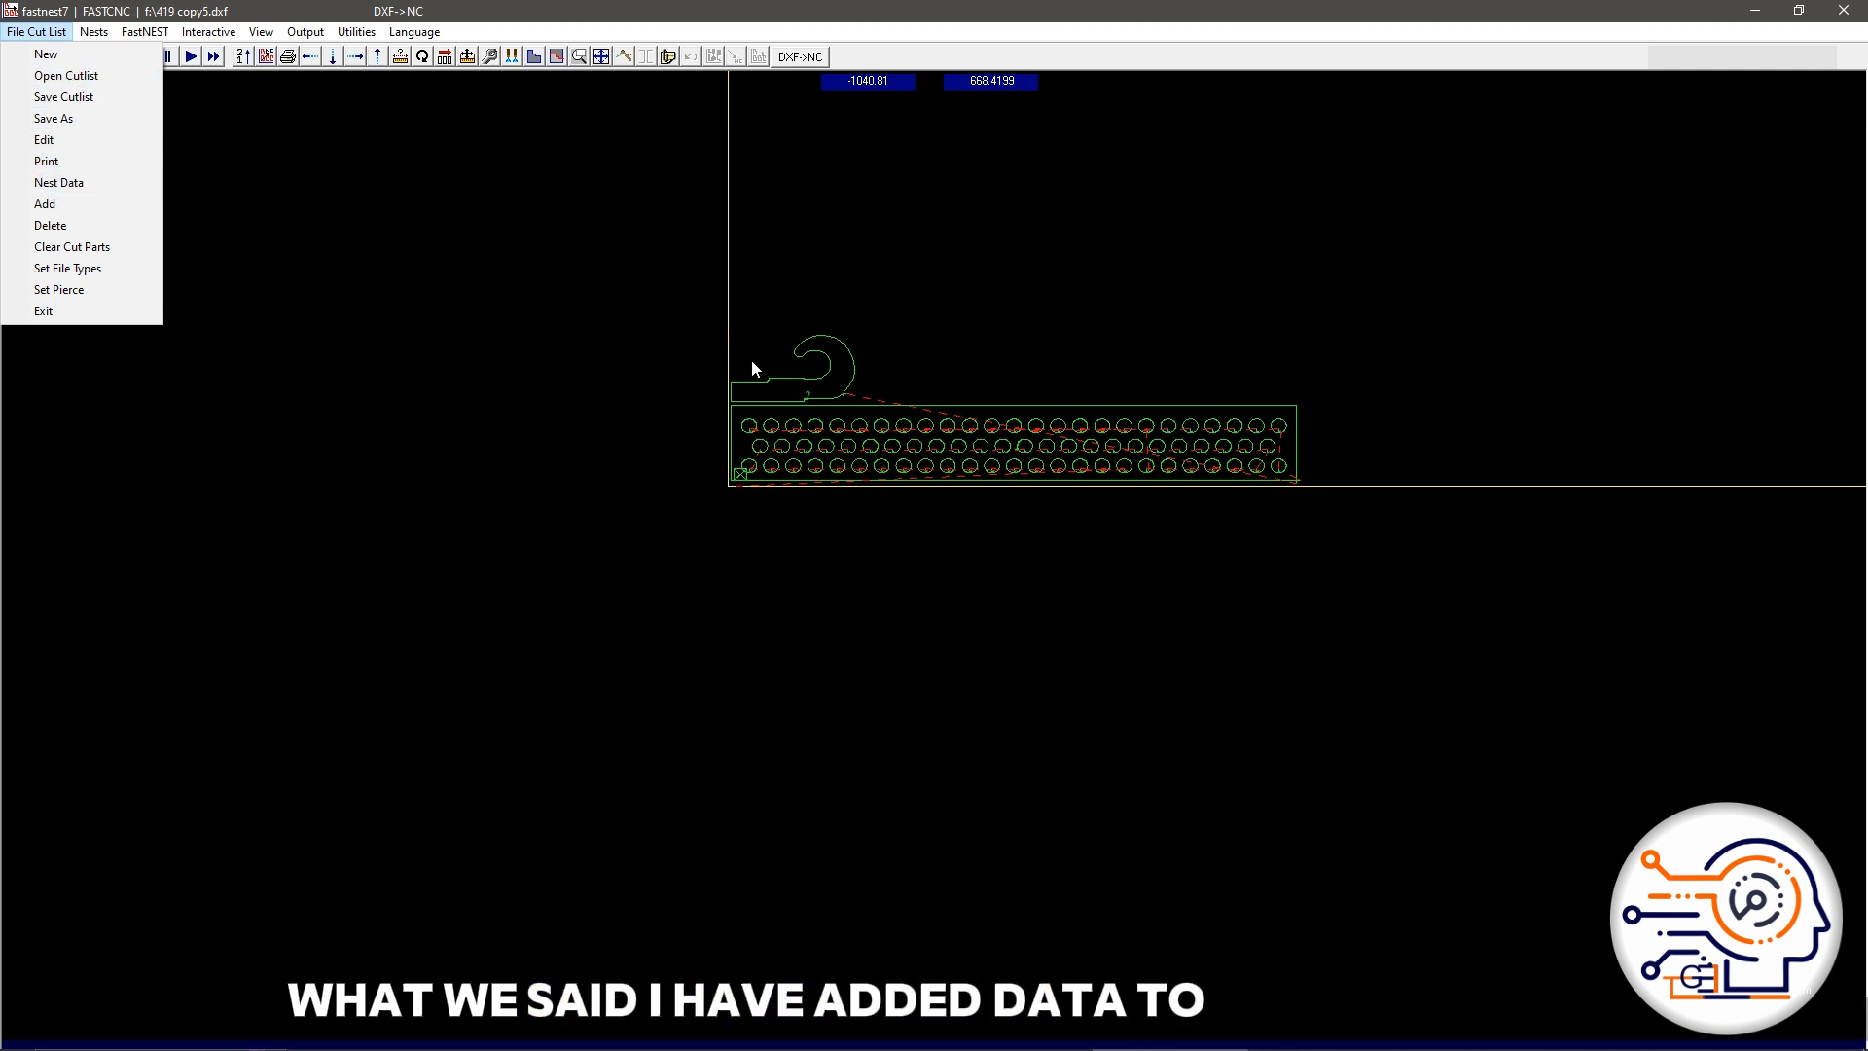
click(45, 204)
click(795, 526)
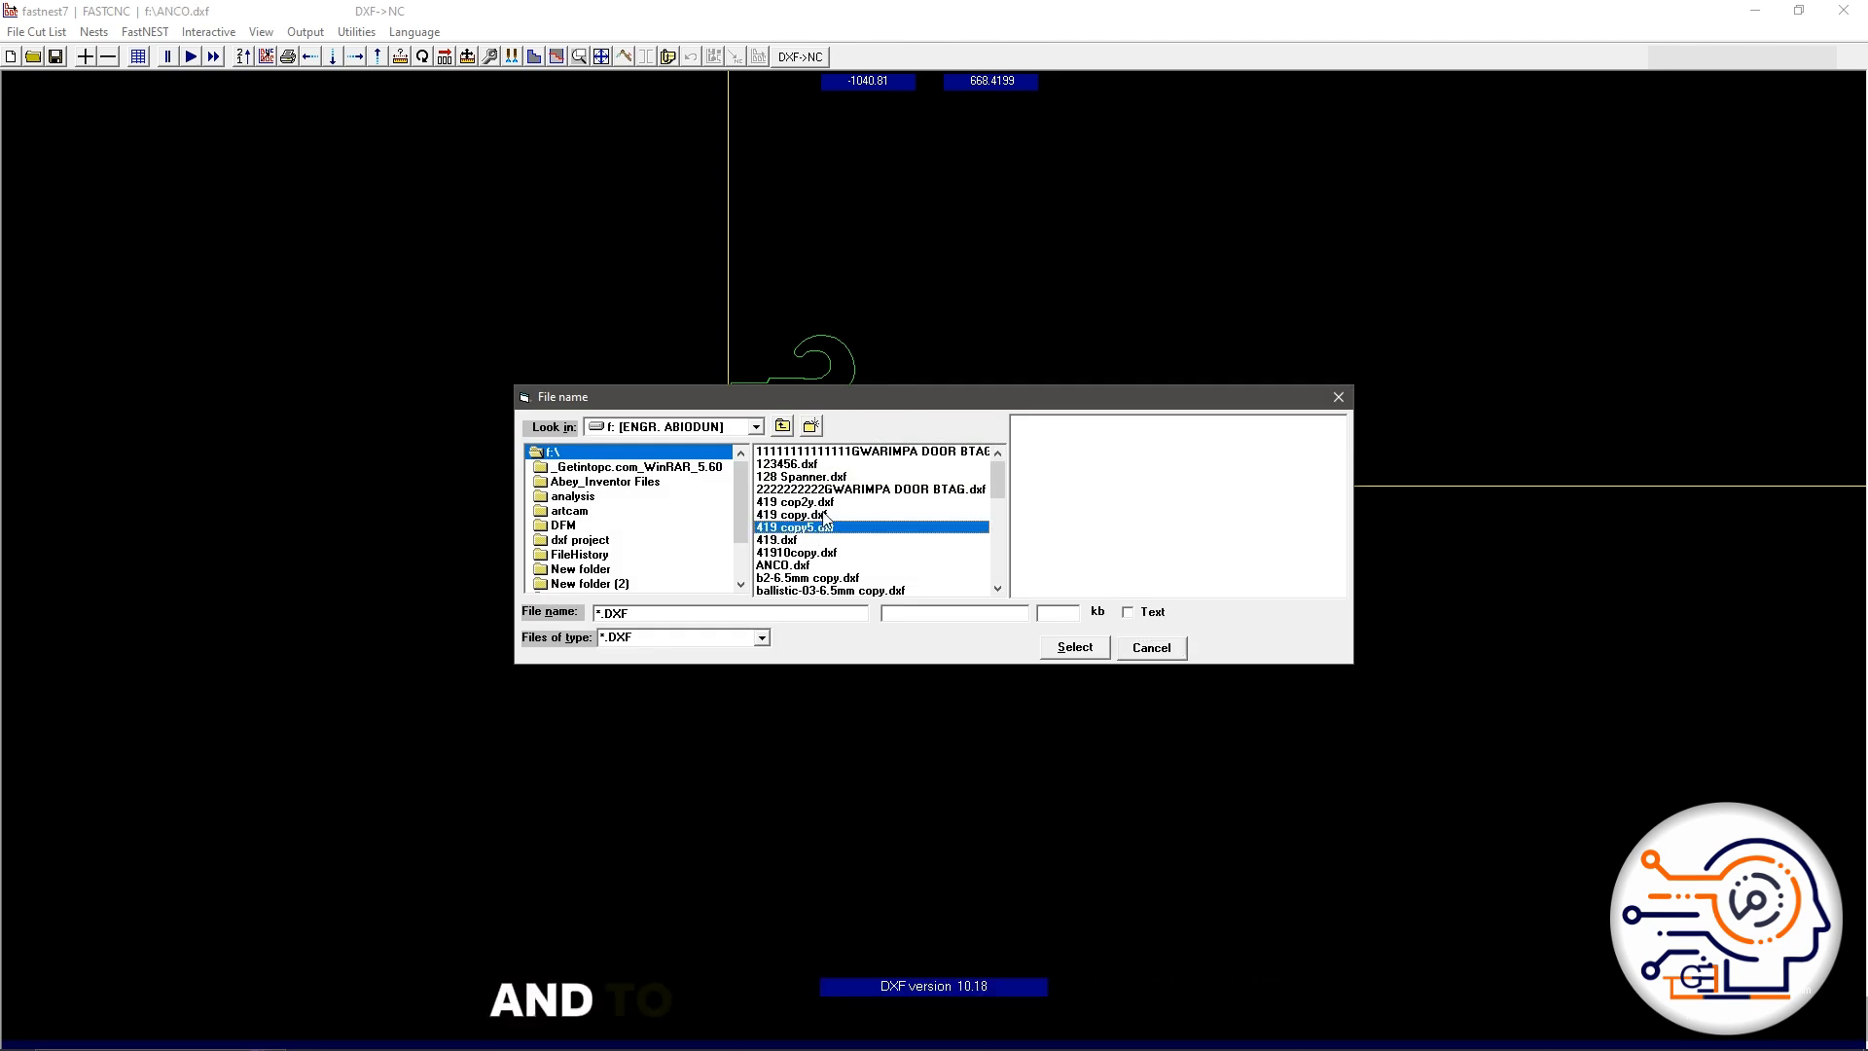
click(806, 565)
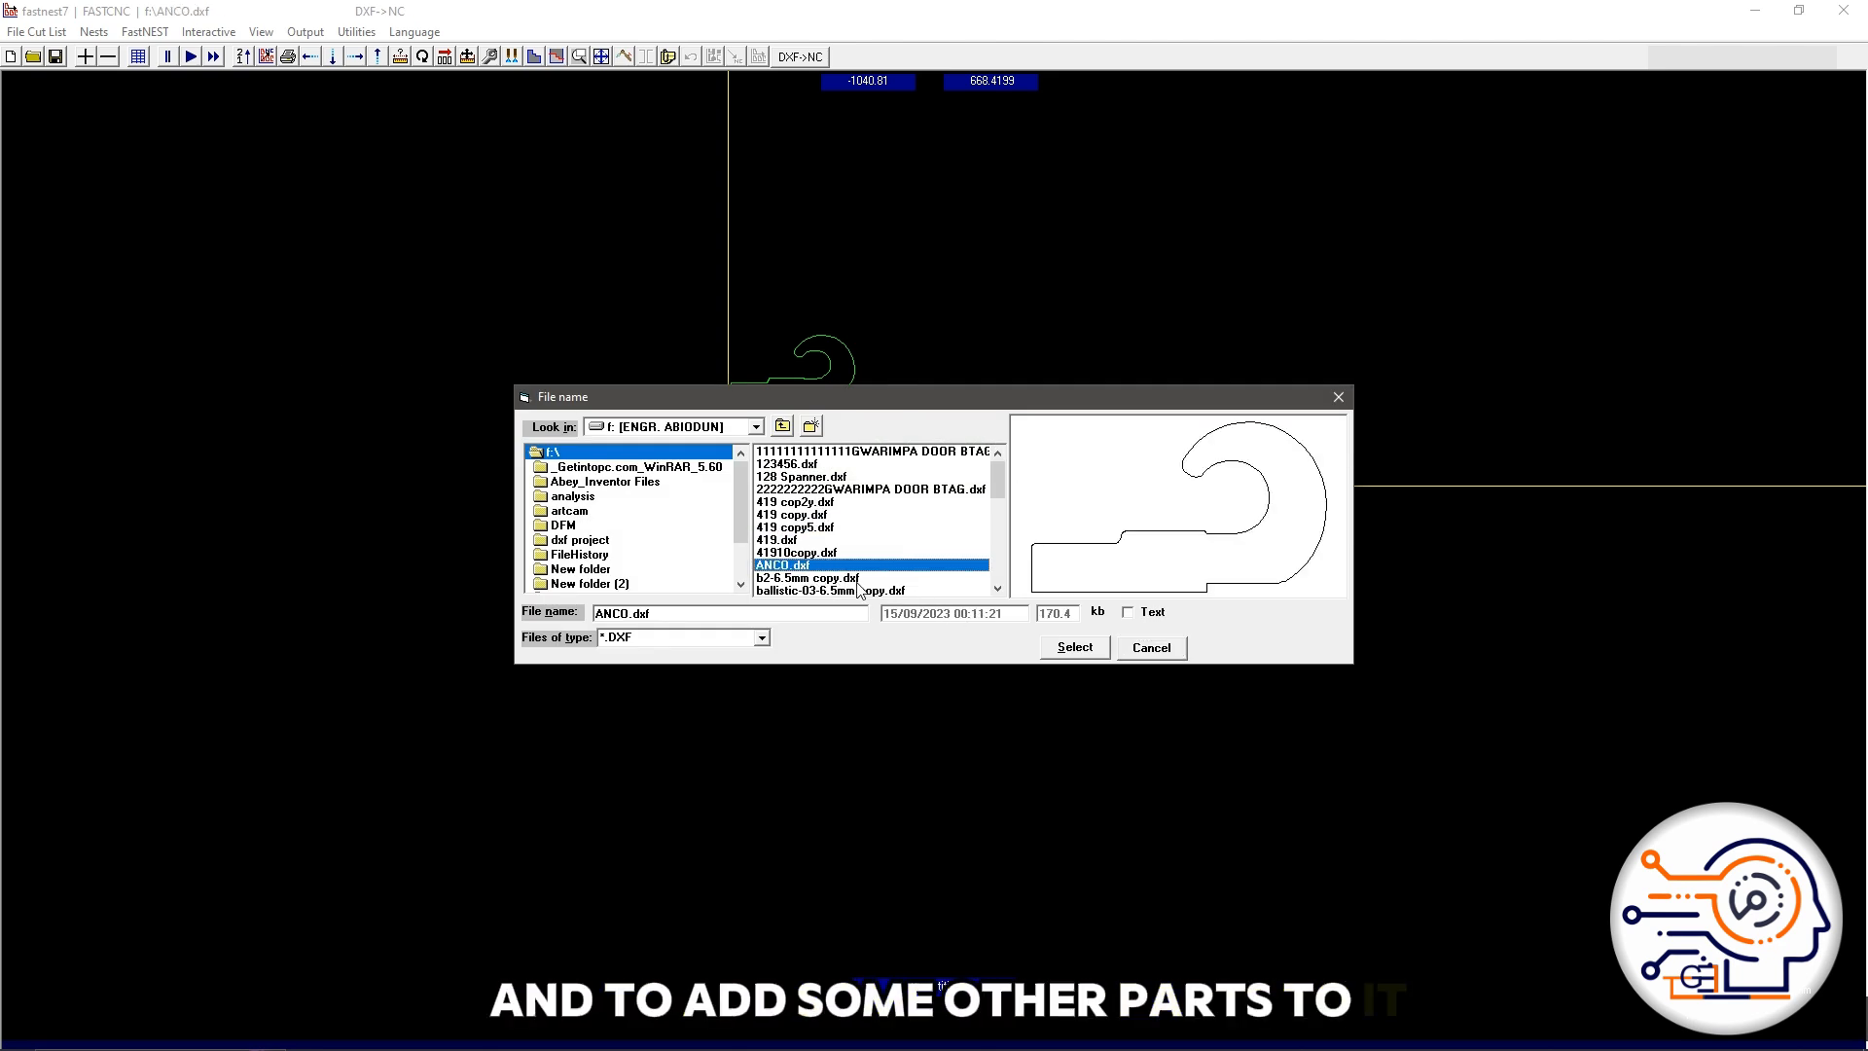
click(822, 590)
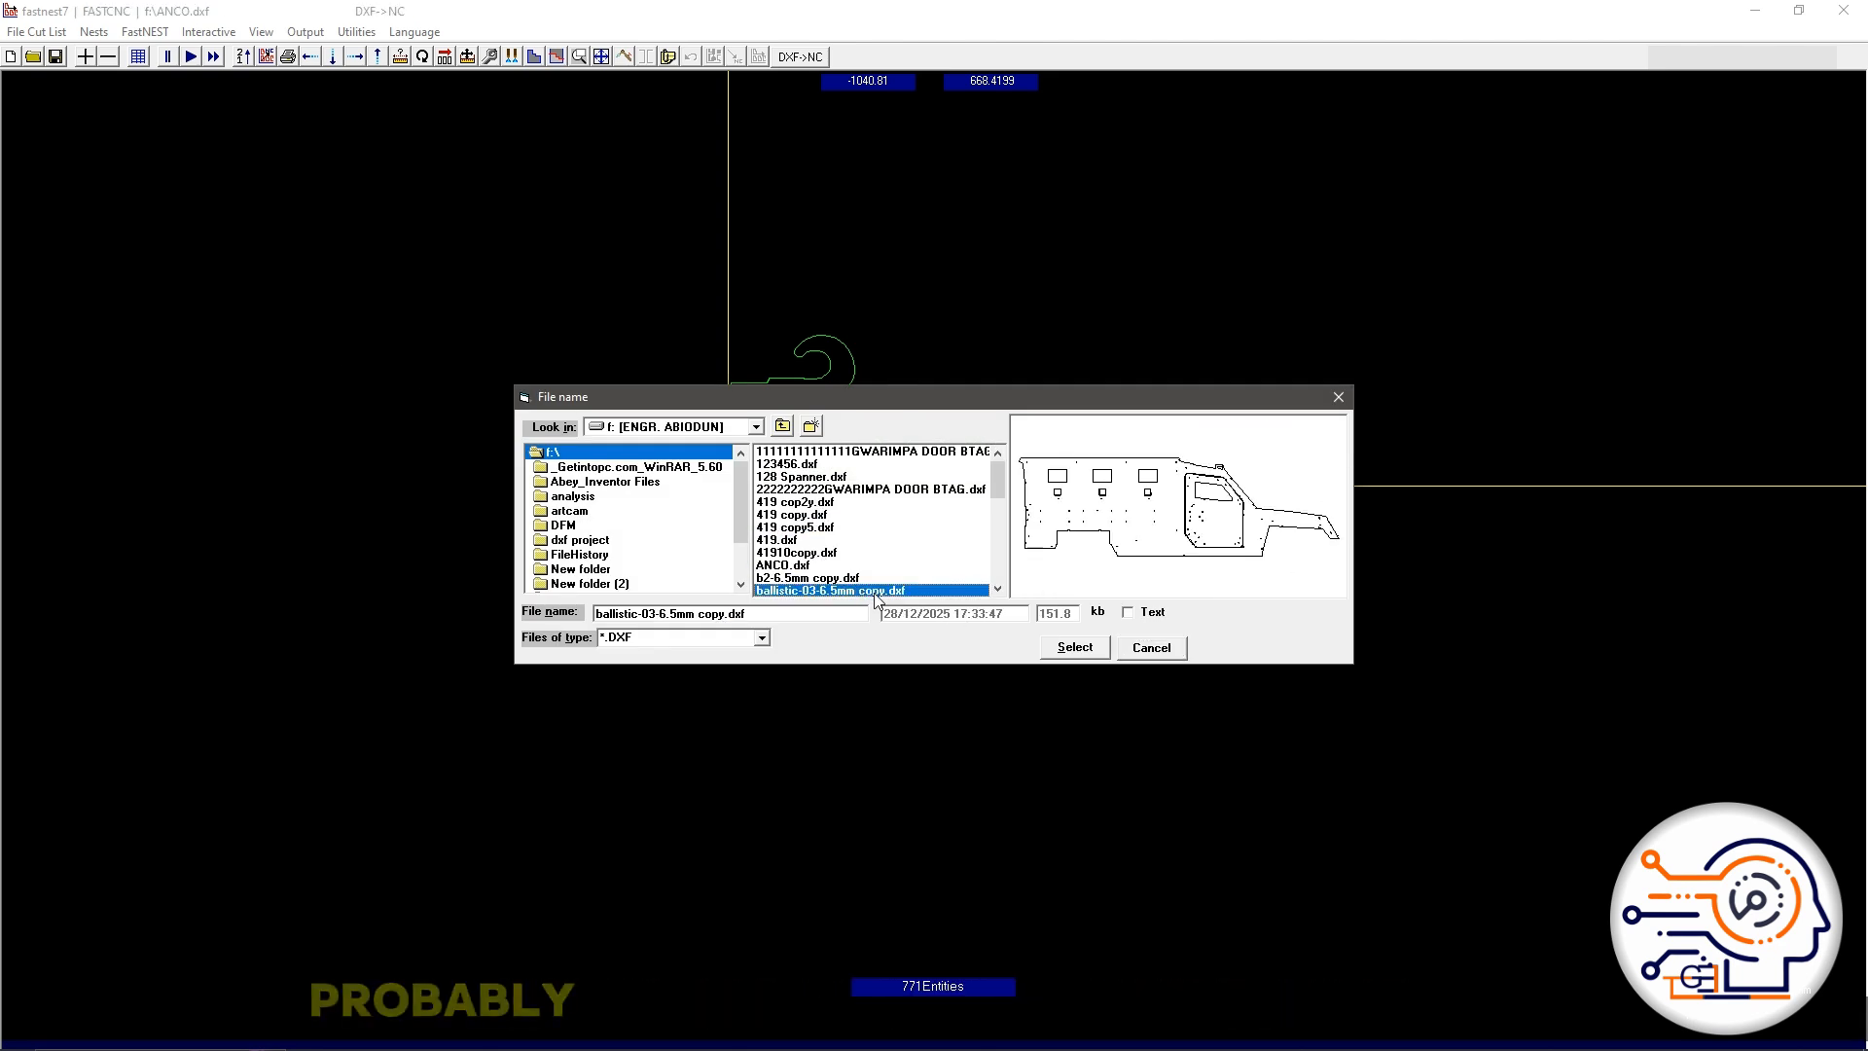
click(804, 493)
click(801, 477)
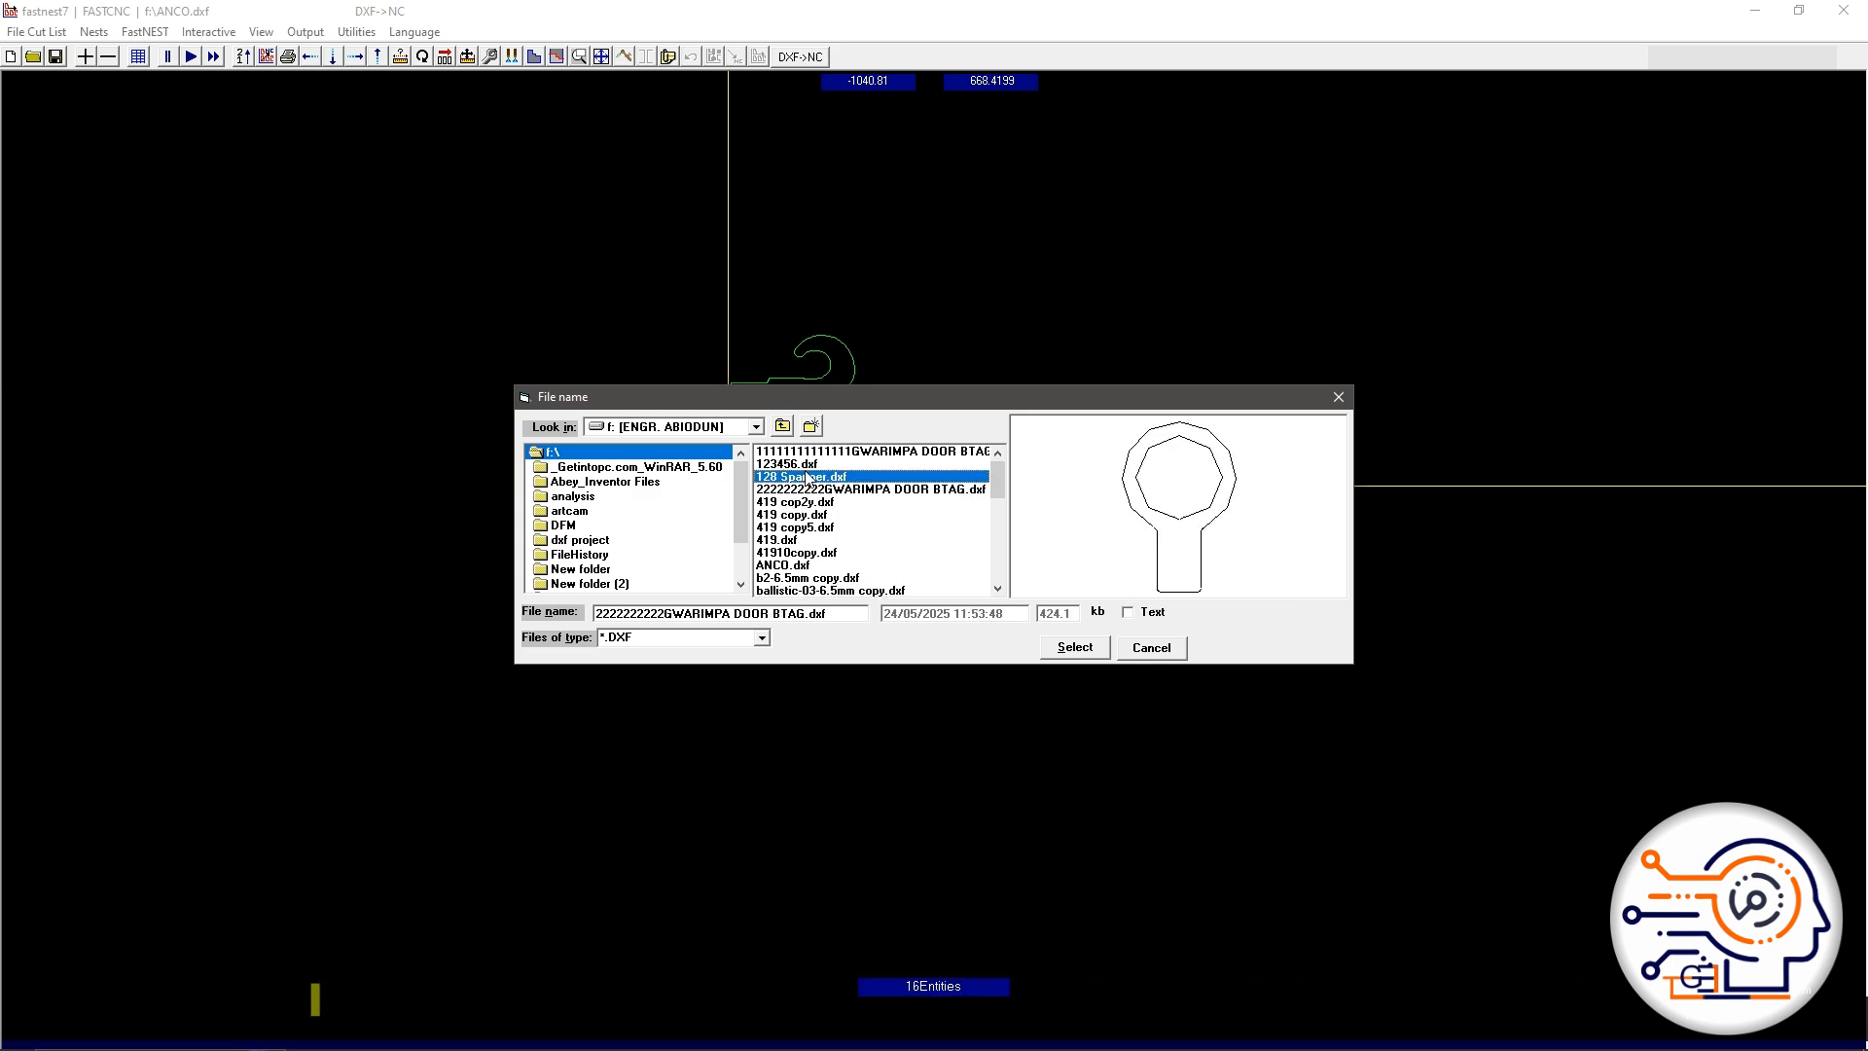
click(1075, 648)
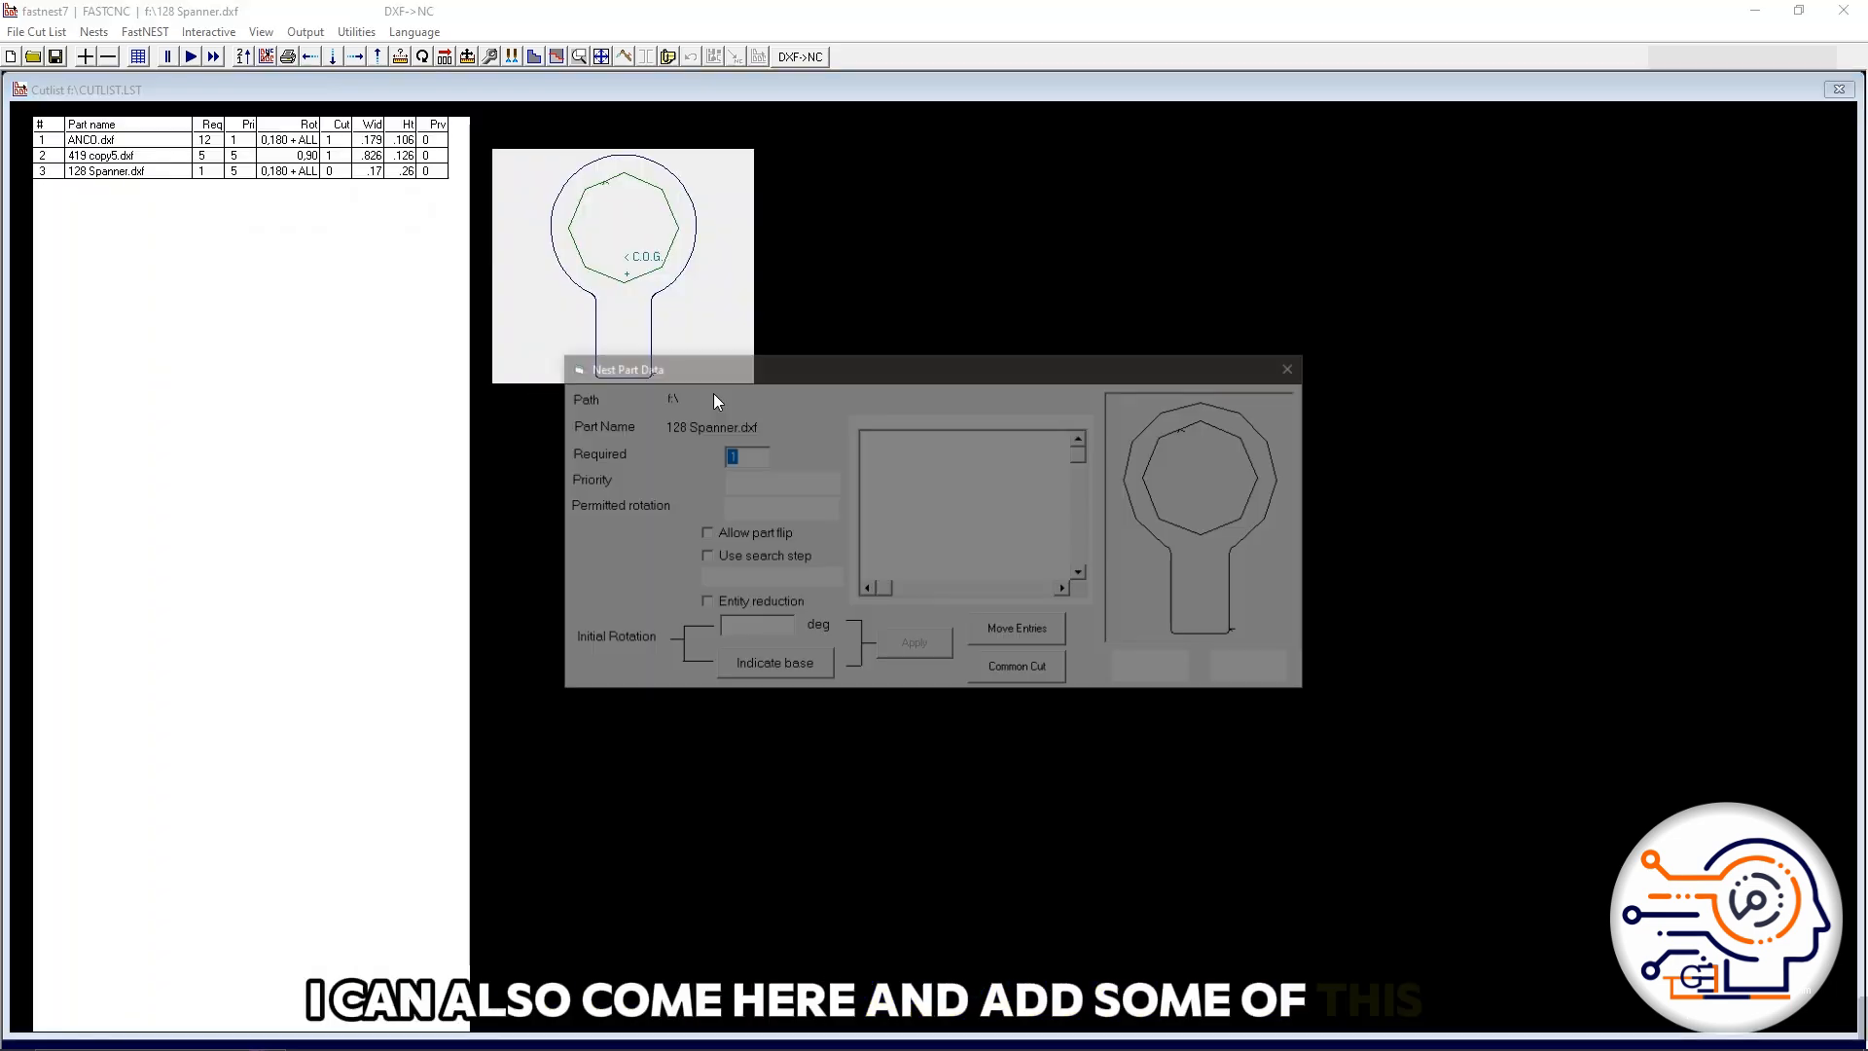
Step: Set the required quantity of 128 Spanner.dxf to 6, accept its part data and view the nested parts on the plate
text(60)
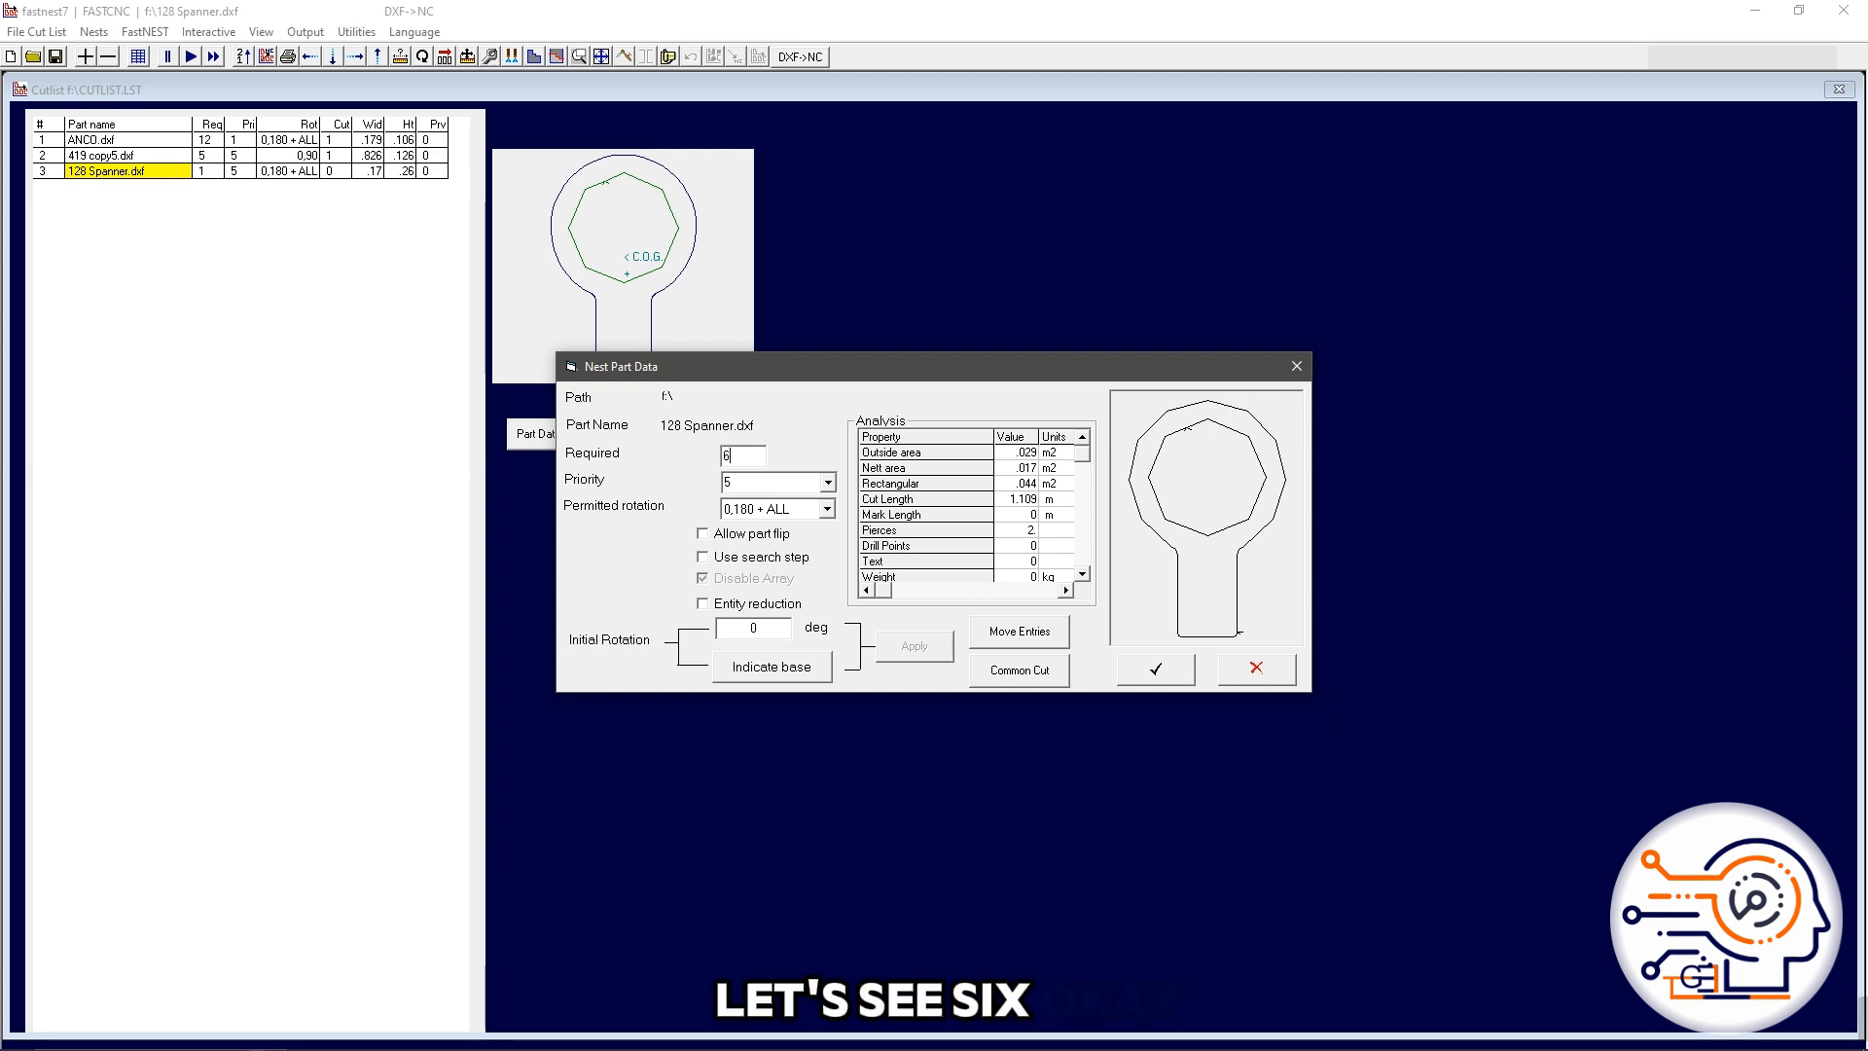
click(1138, 668)
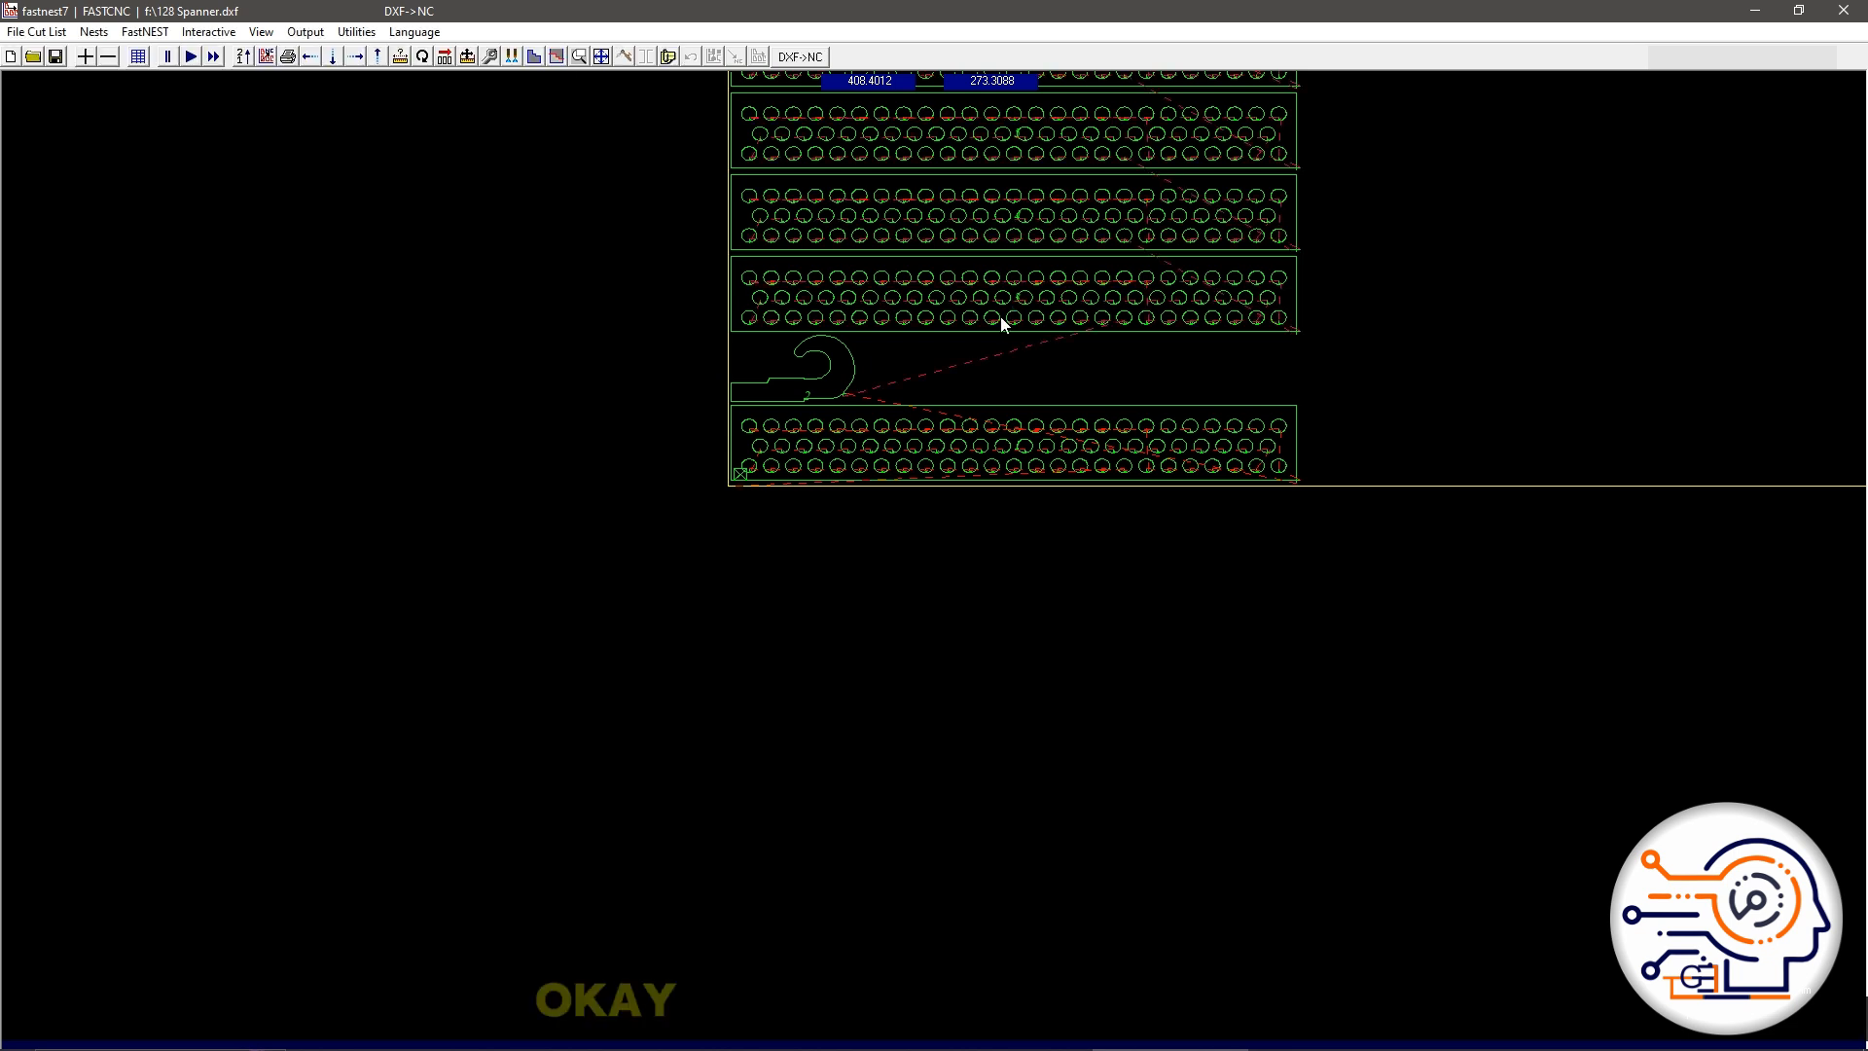
scroll(916, 377, down, 4)
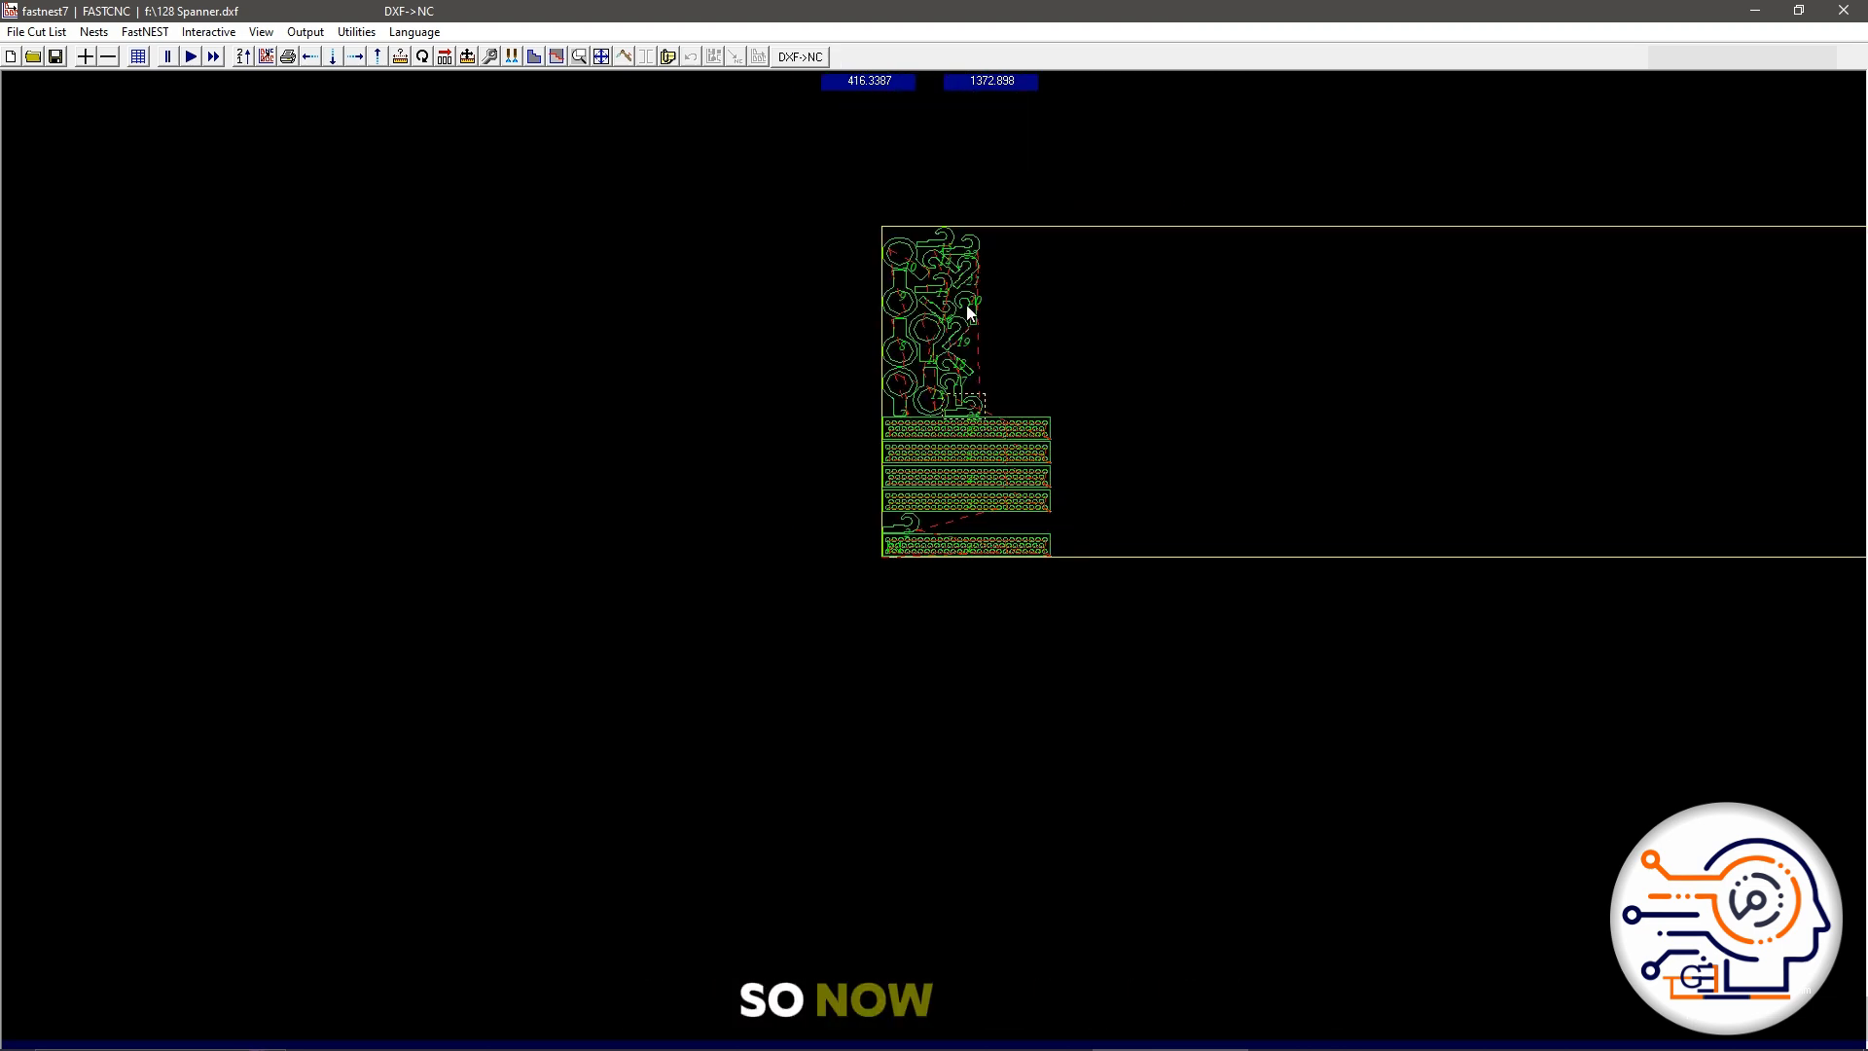
scroll(966, 292, up, 1)
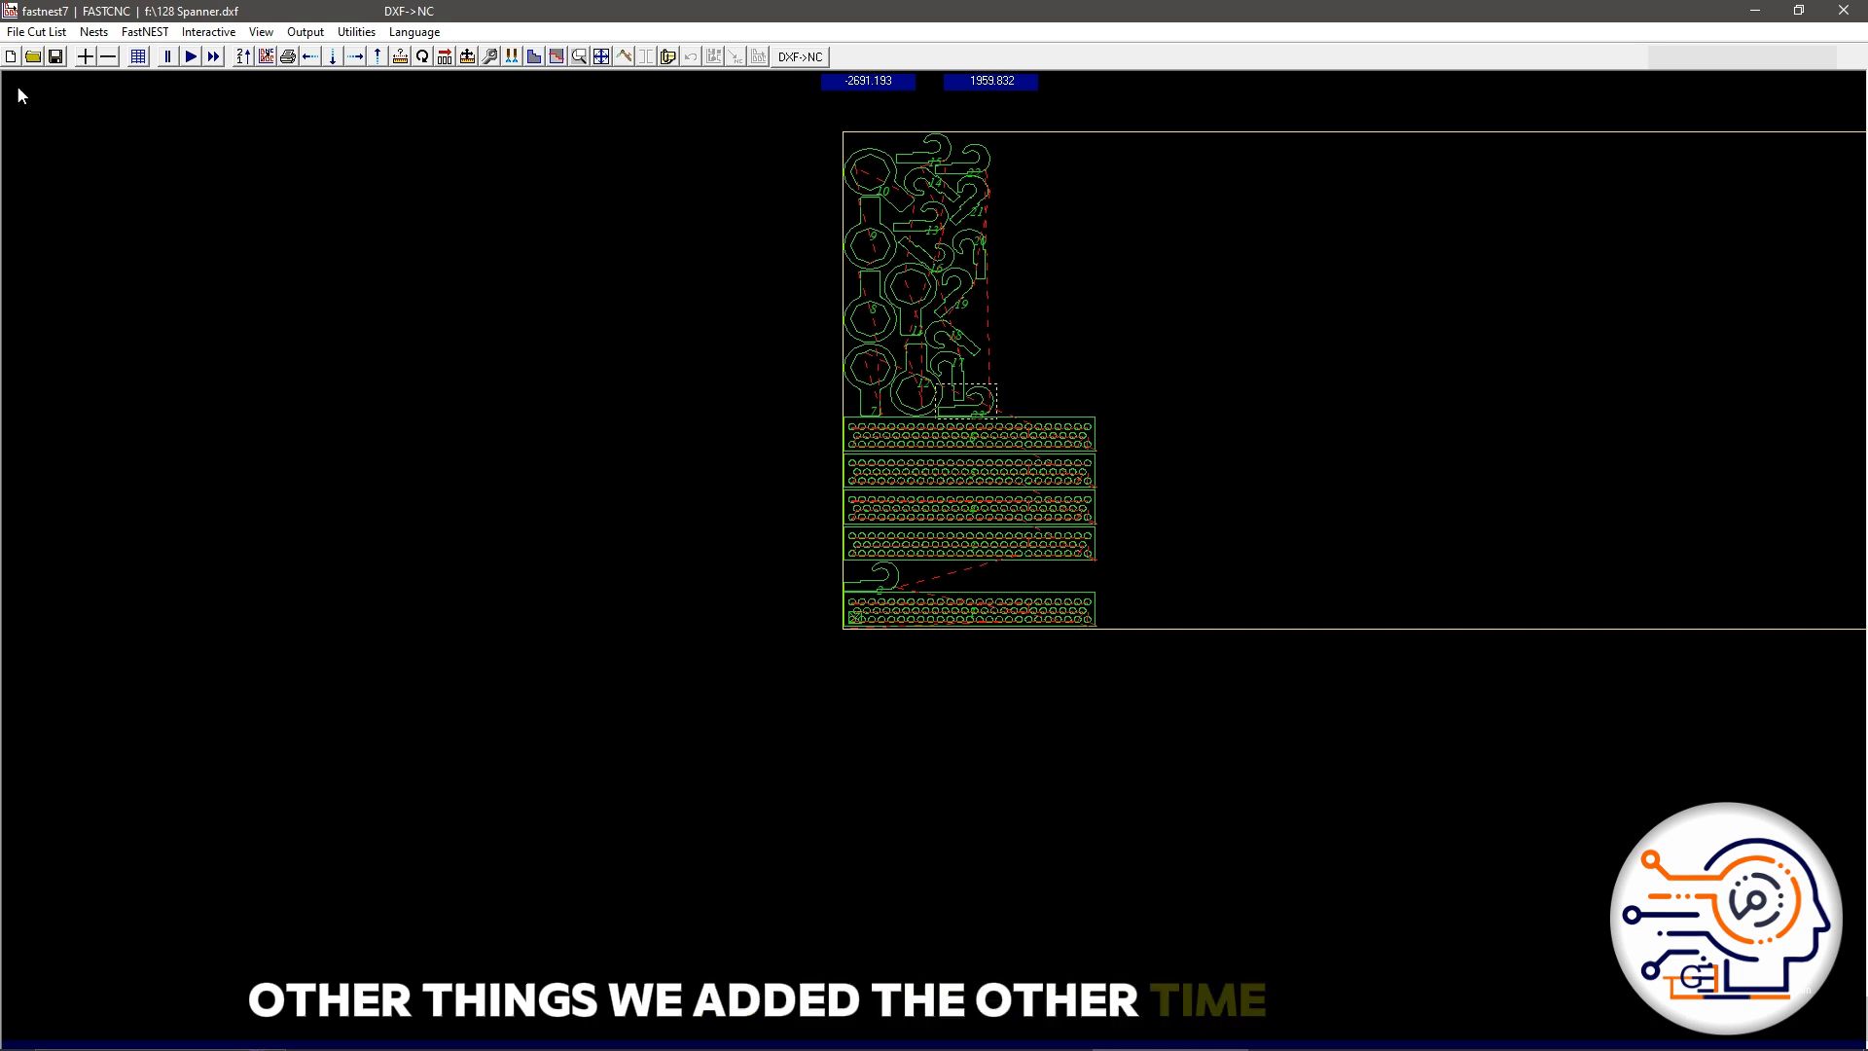
Step: Reopen the cut list for editing and review the entries for ANCO.dxf, 419 copy5.dxf and 128 Spanner.dxf
click(35, 33)
click(66, 144)
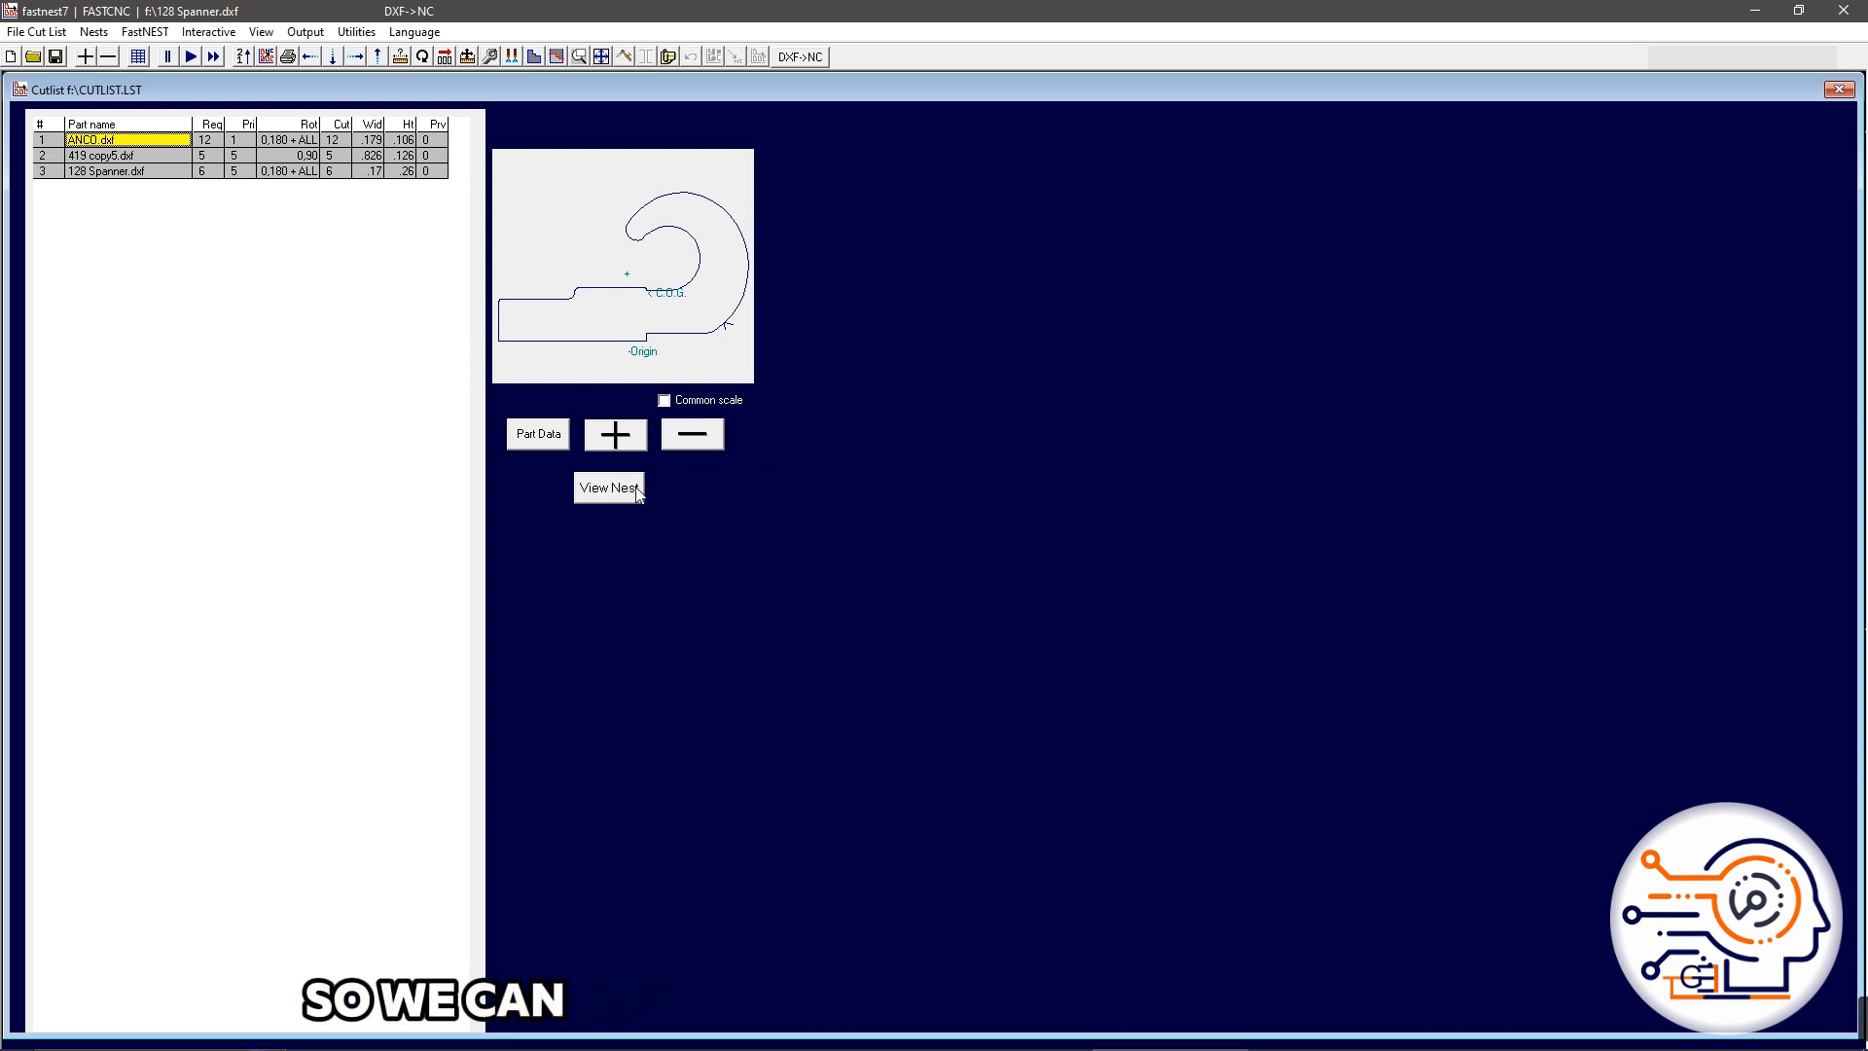
click(107, 155)
click(112, 171)
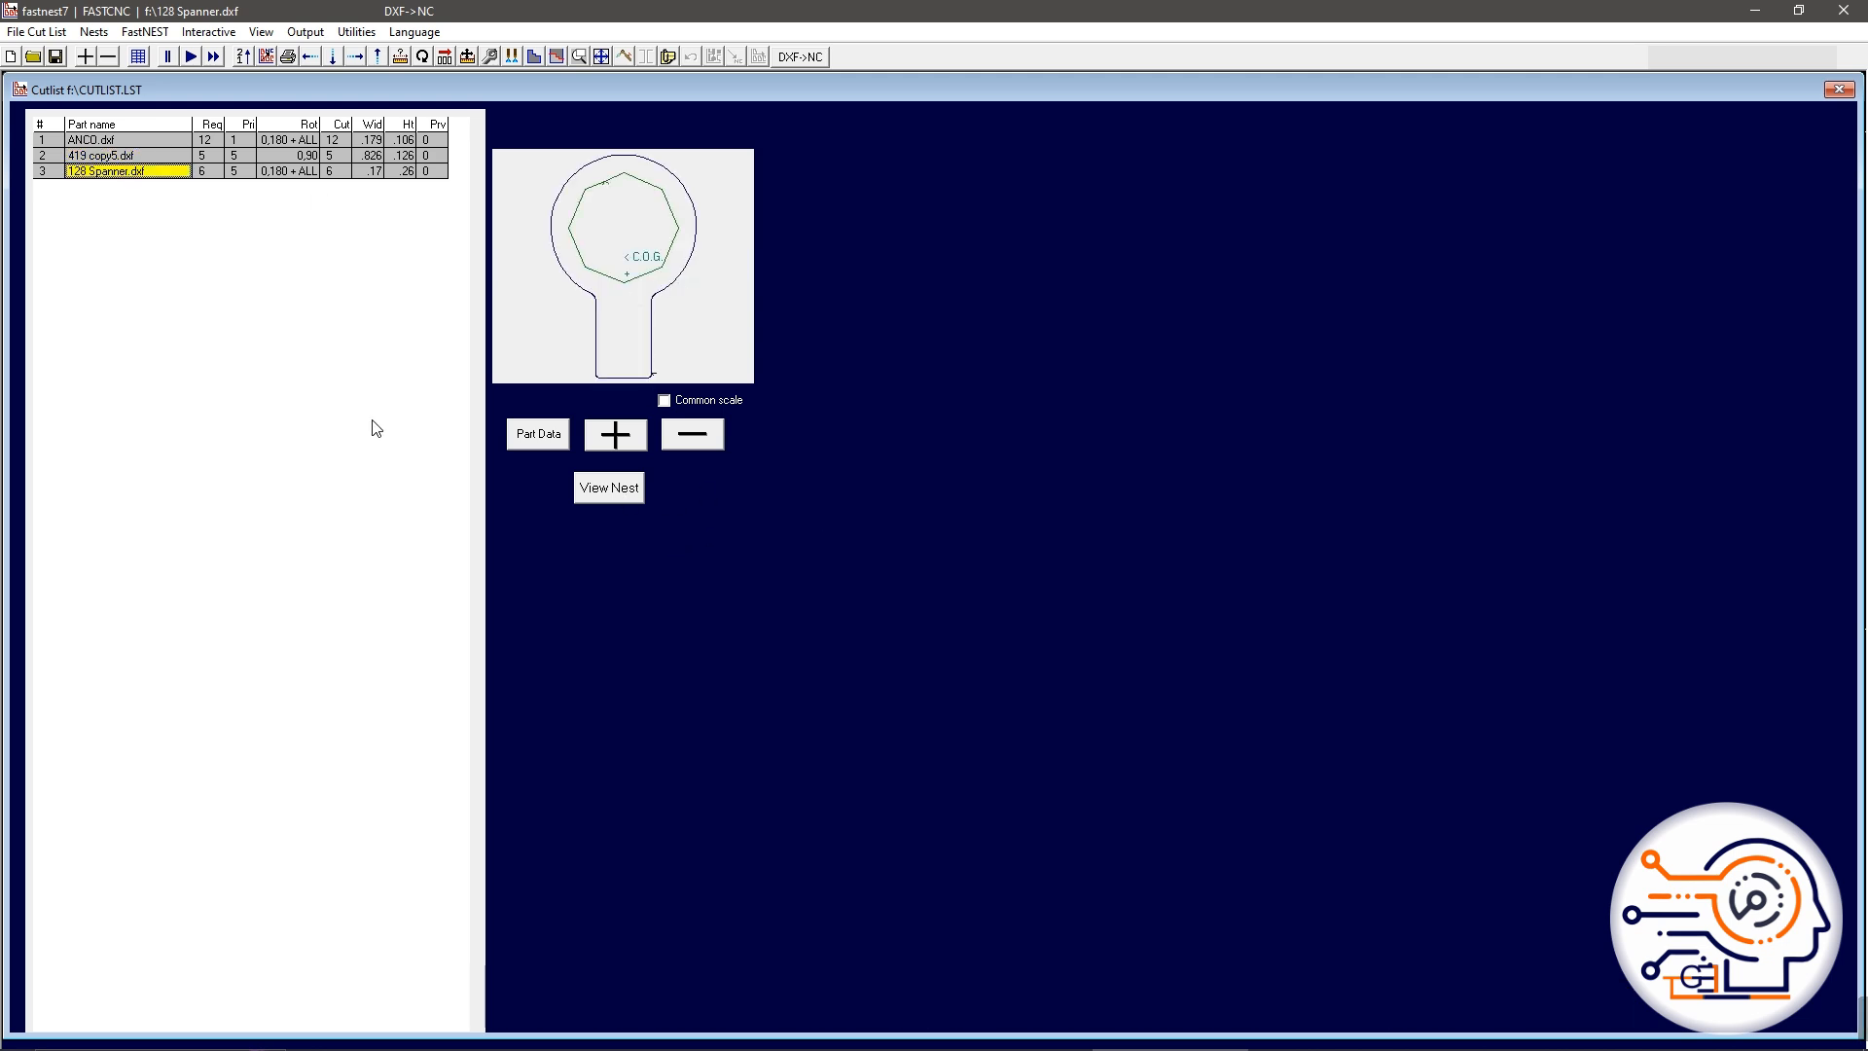
Step: Try NC and IGES as the input file type in the file type settings, and close them without accepting
click(35, 33)
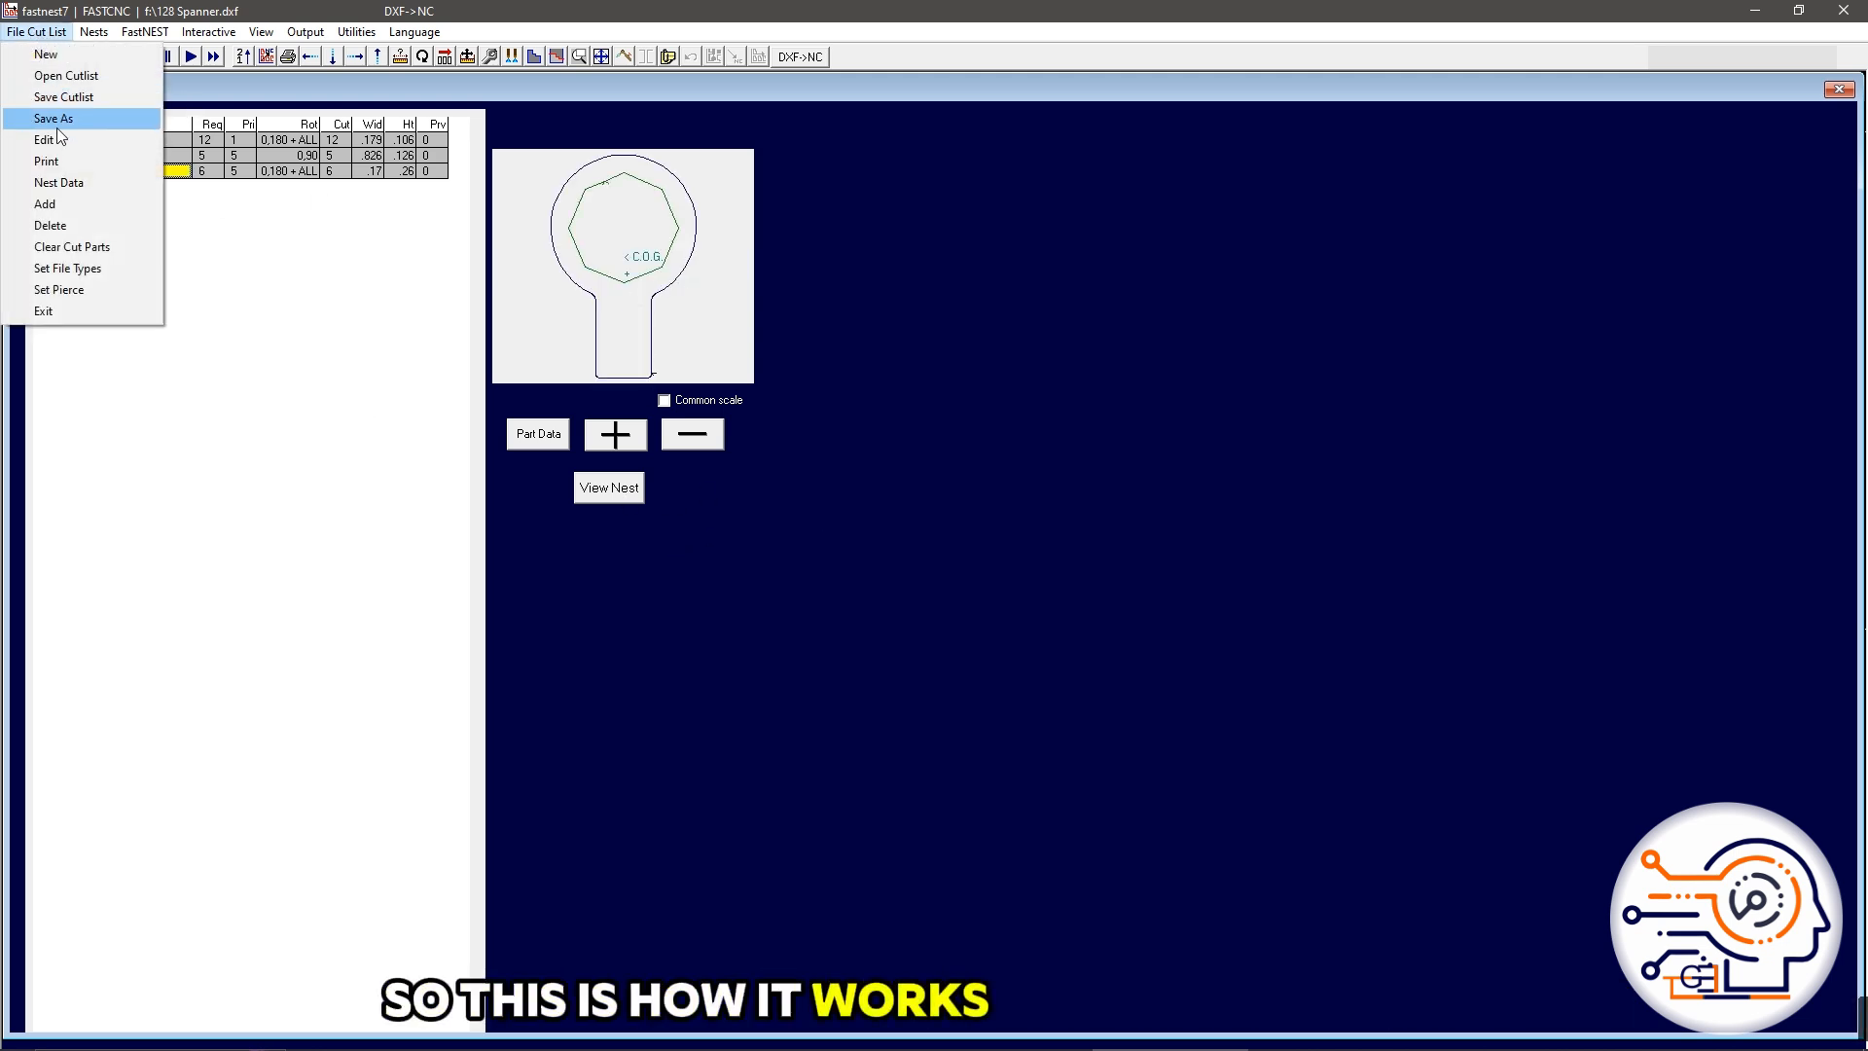
click(87, 272)
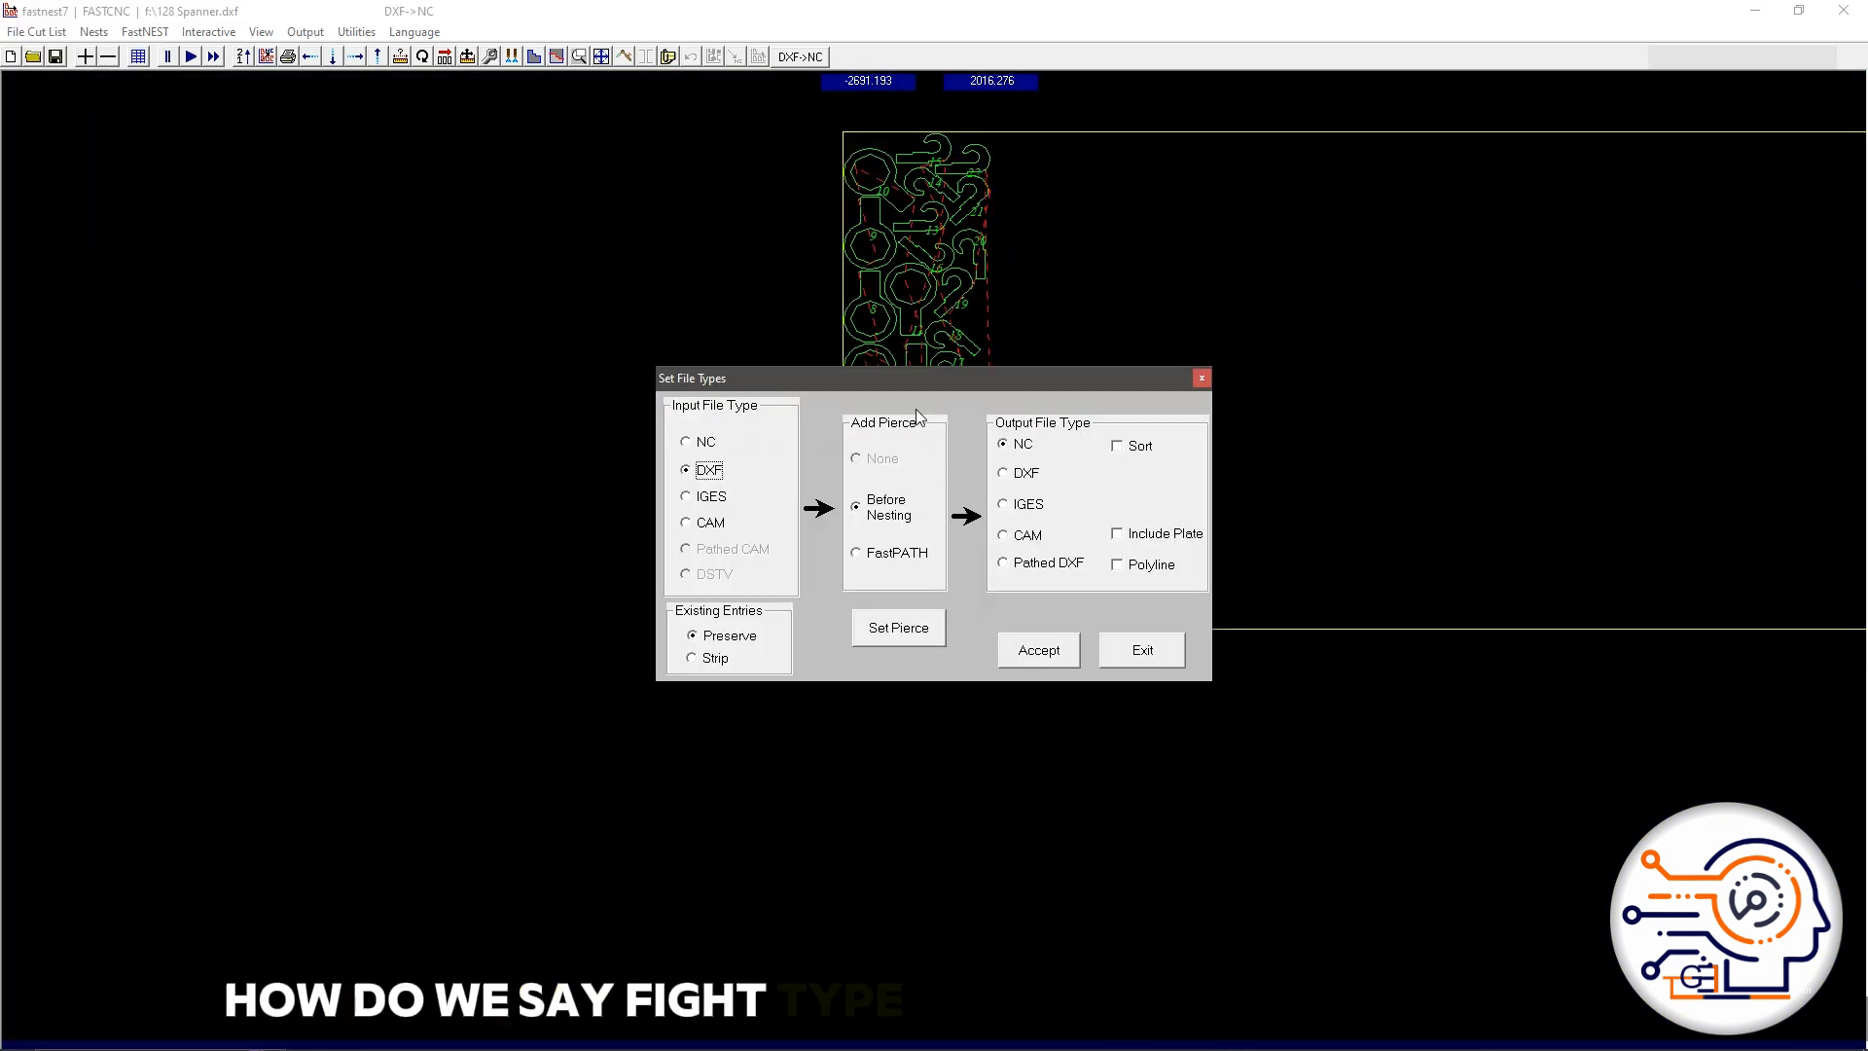
click(687, 443)
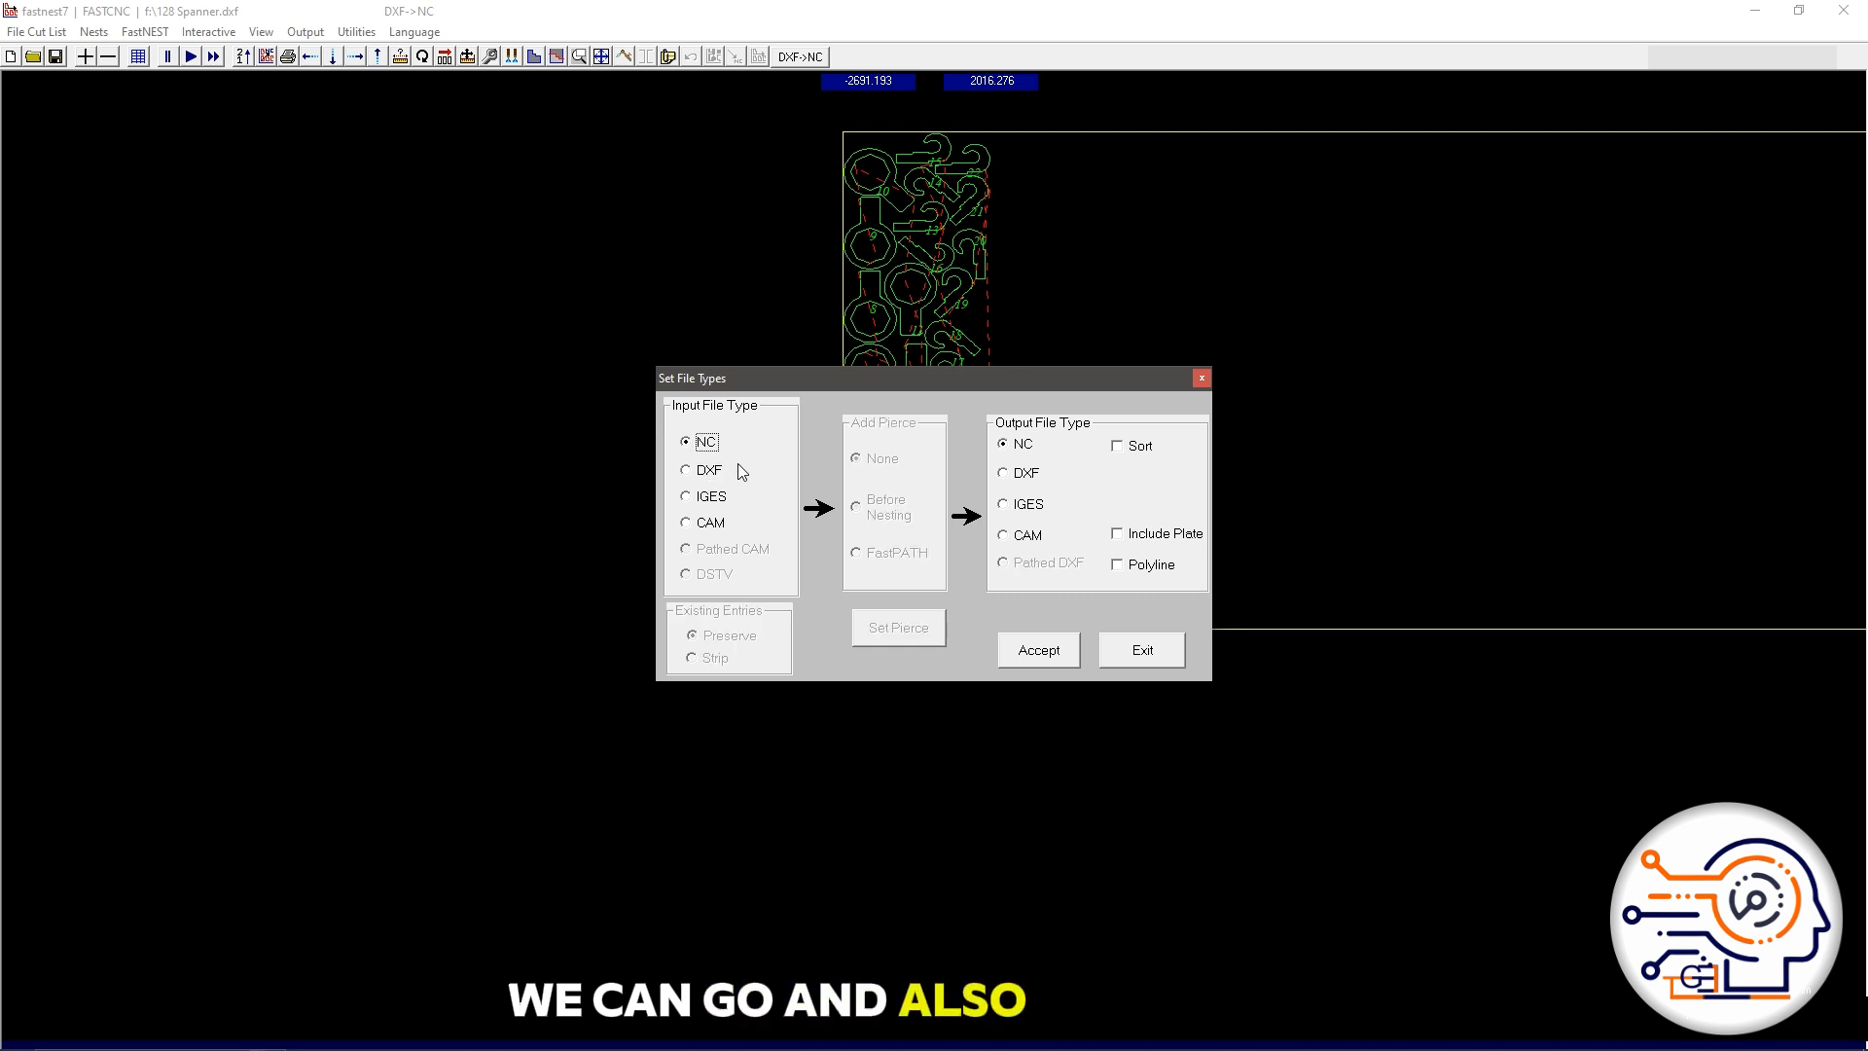
click(685, 472)
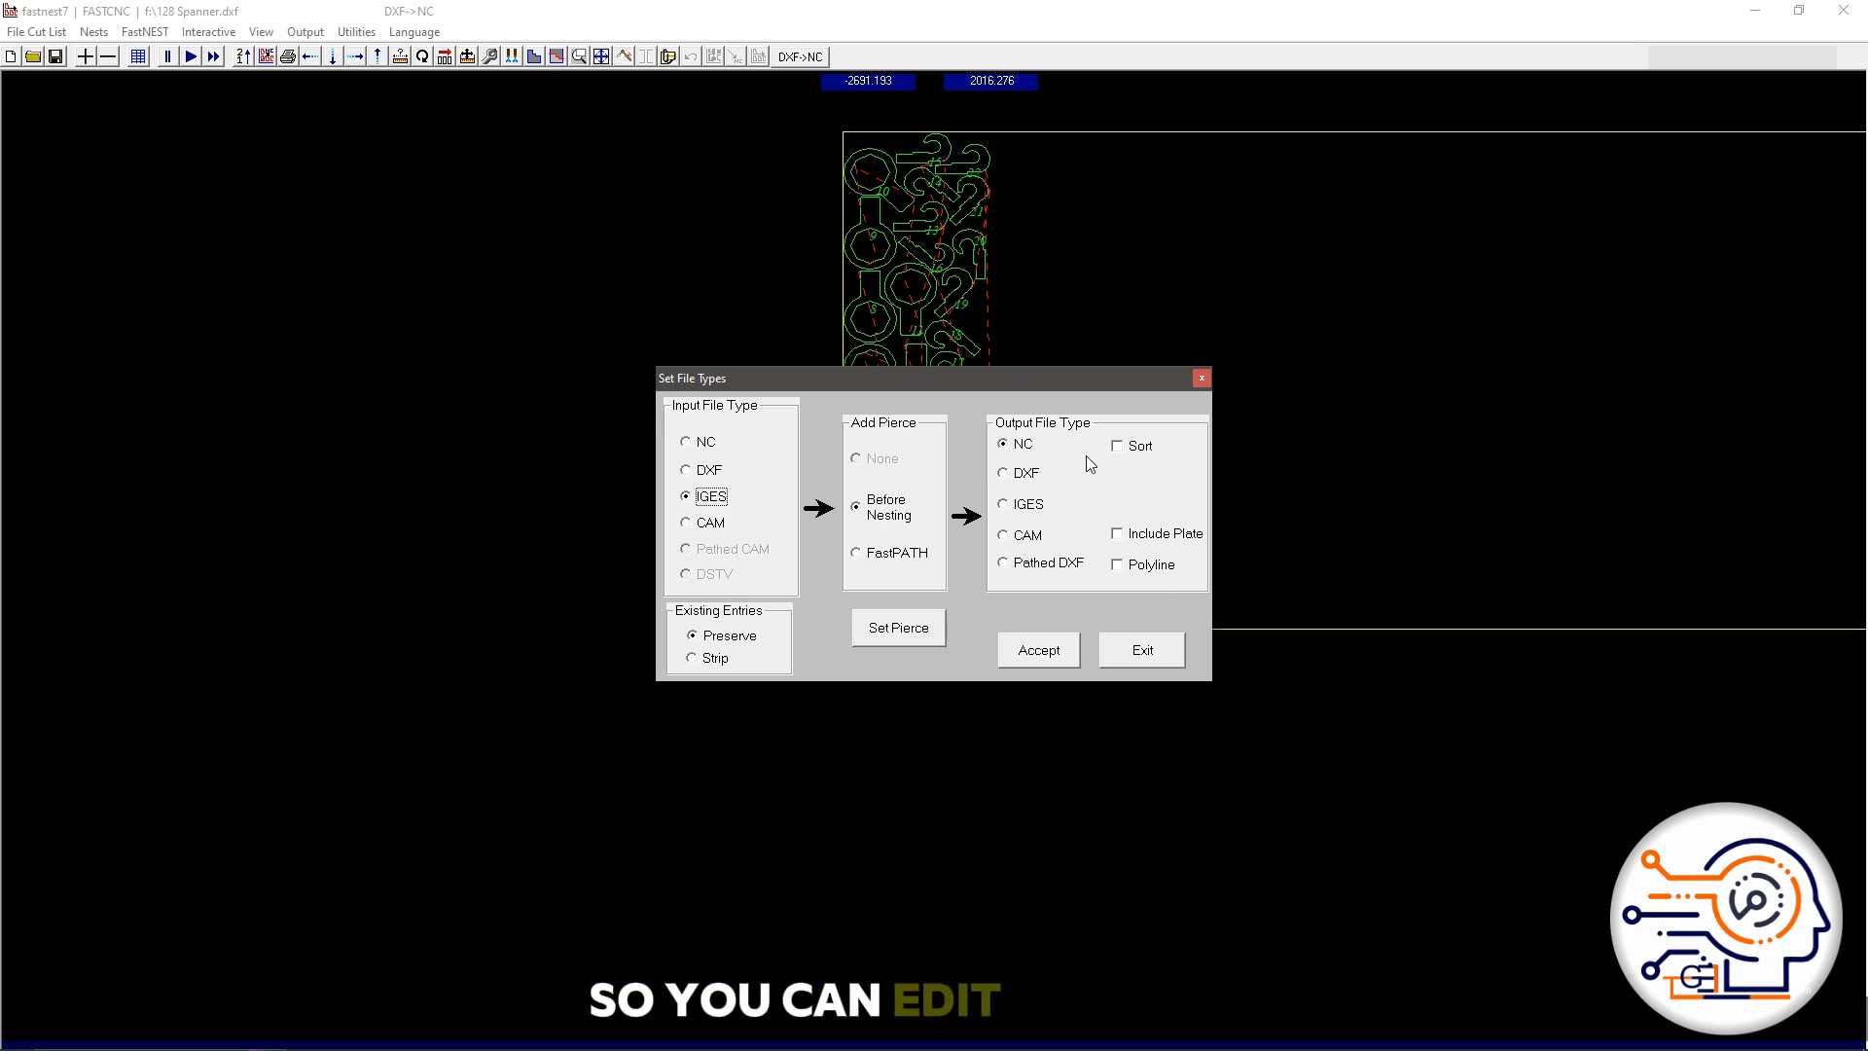
click(1202, 377)
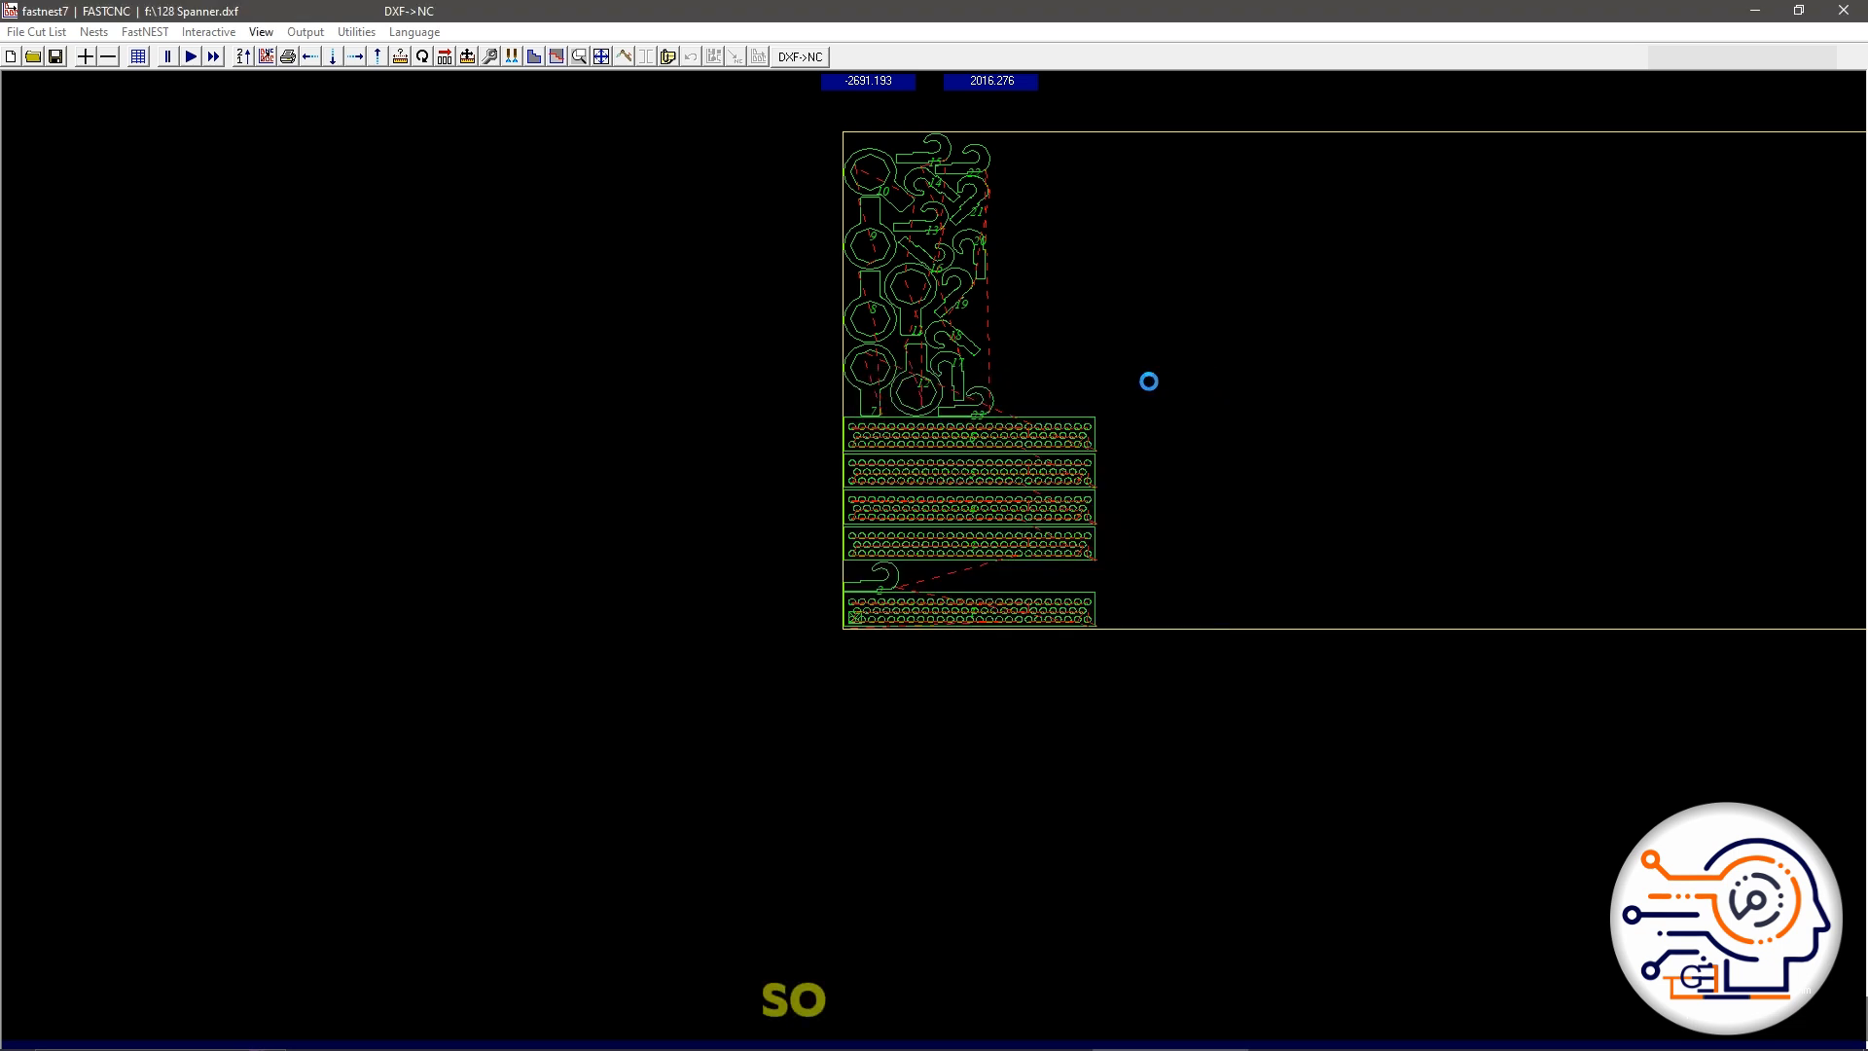
Step: Go to the next nest and return to the previous one
click(94, 31)
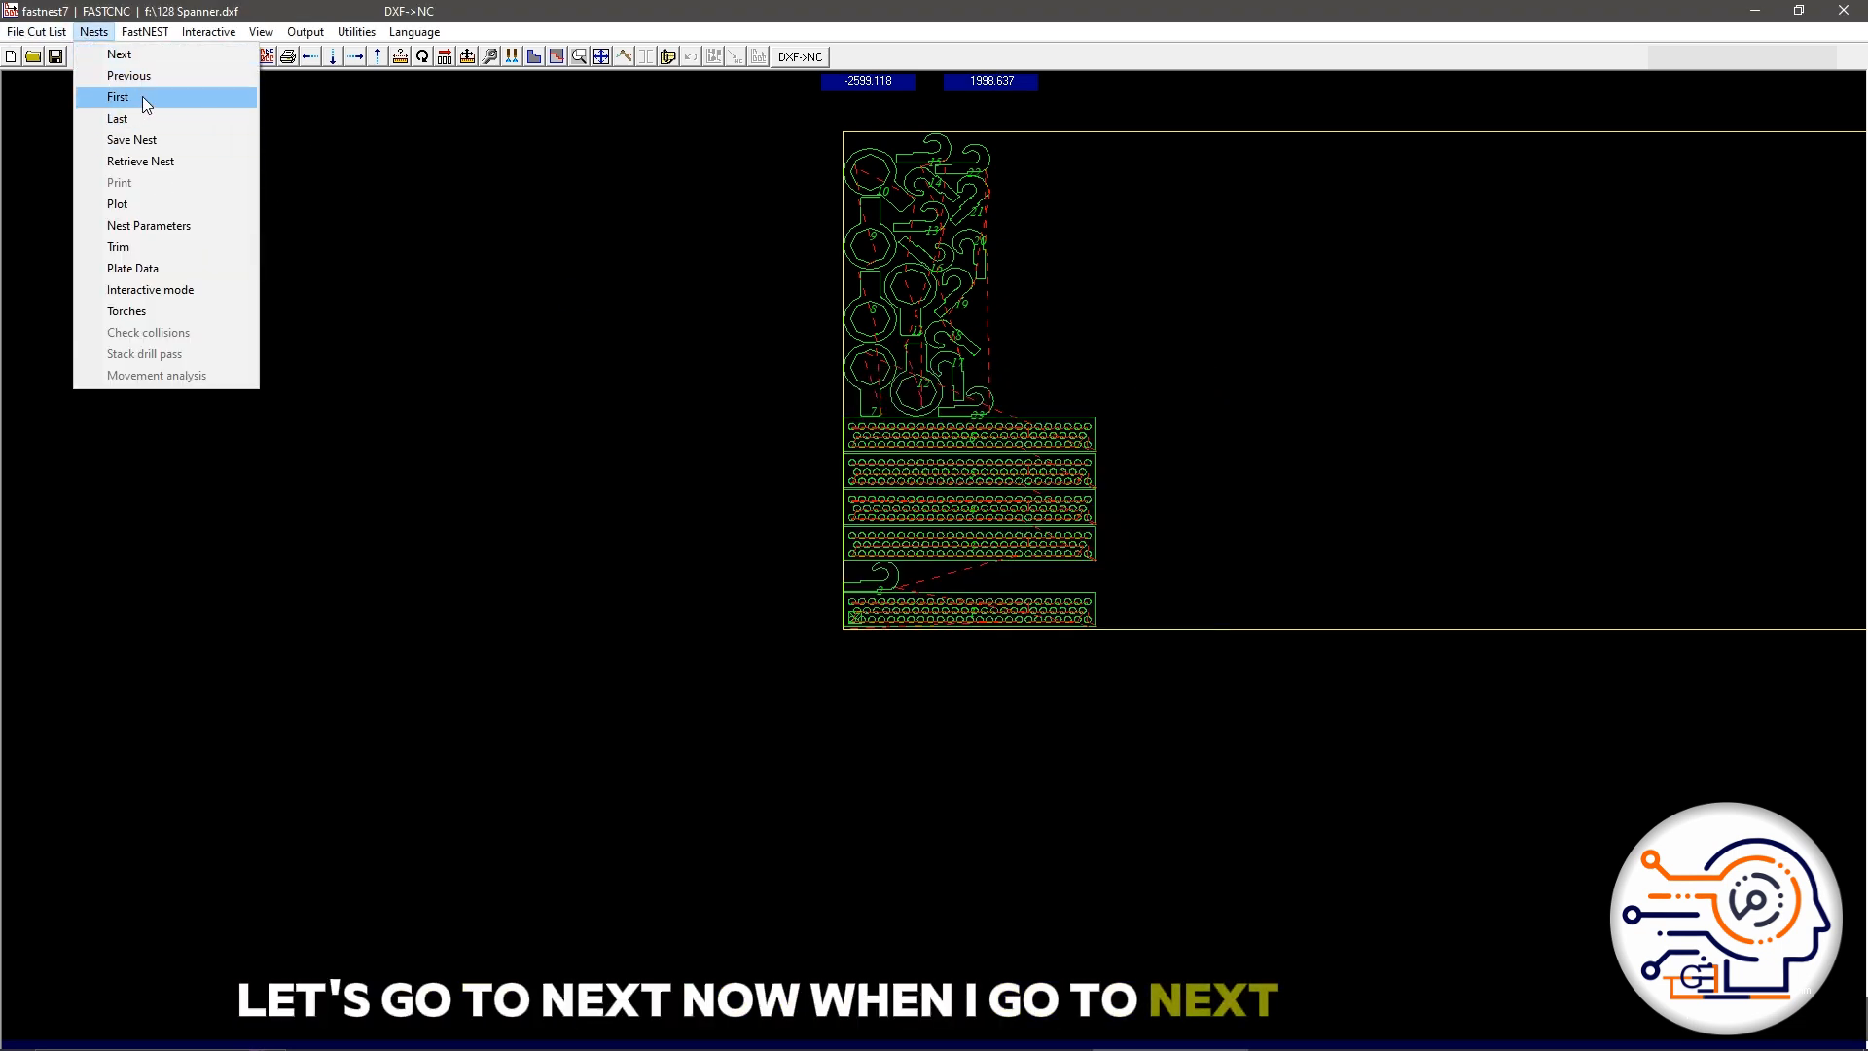
click(155, 55)
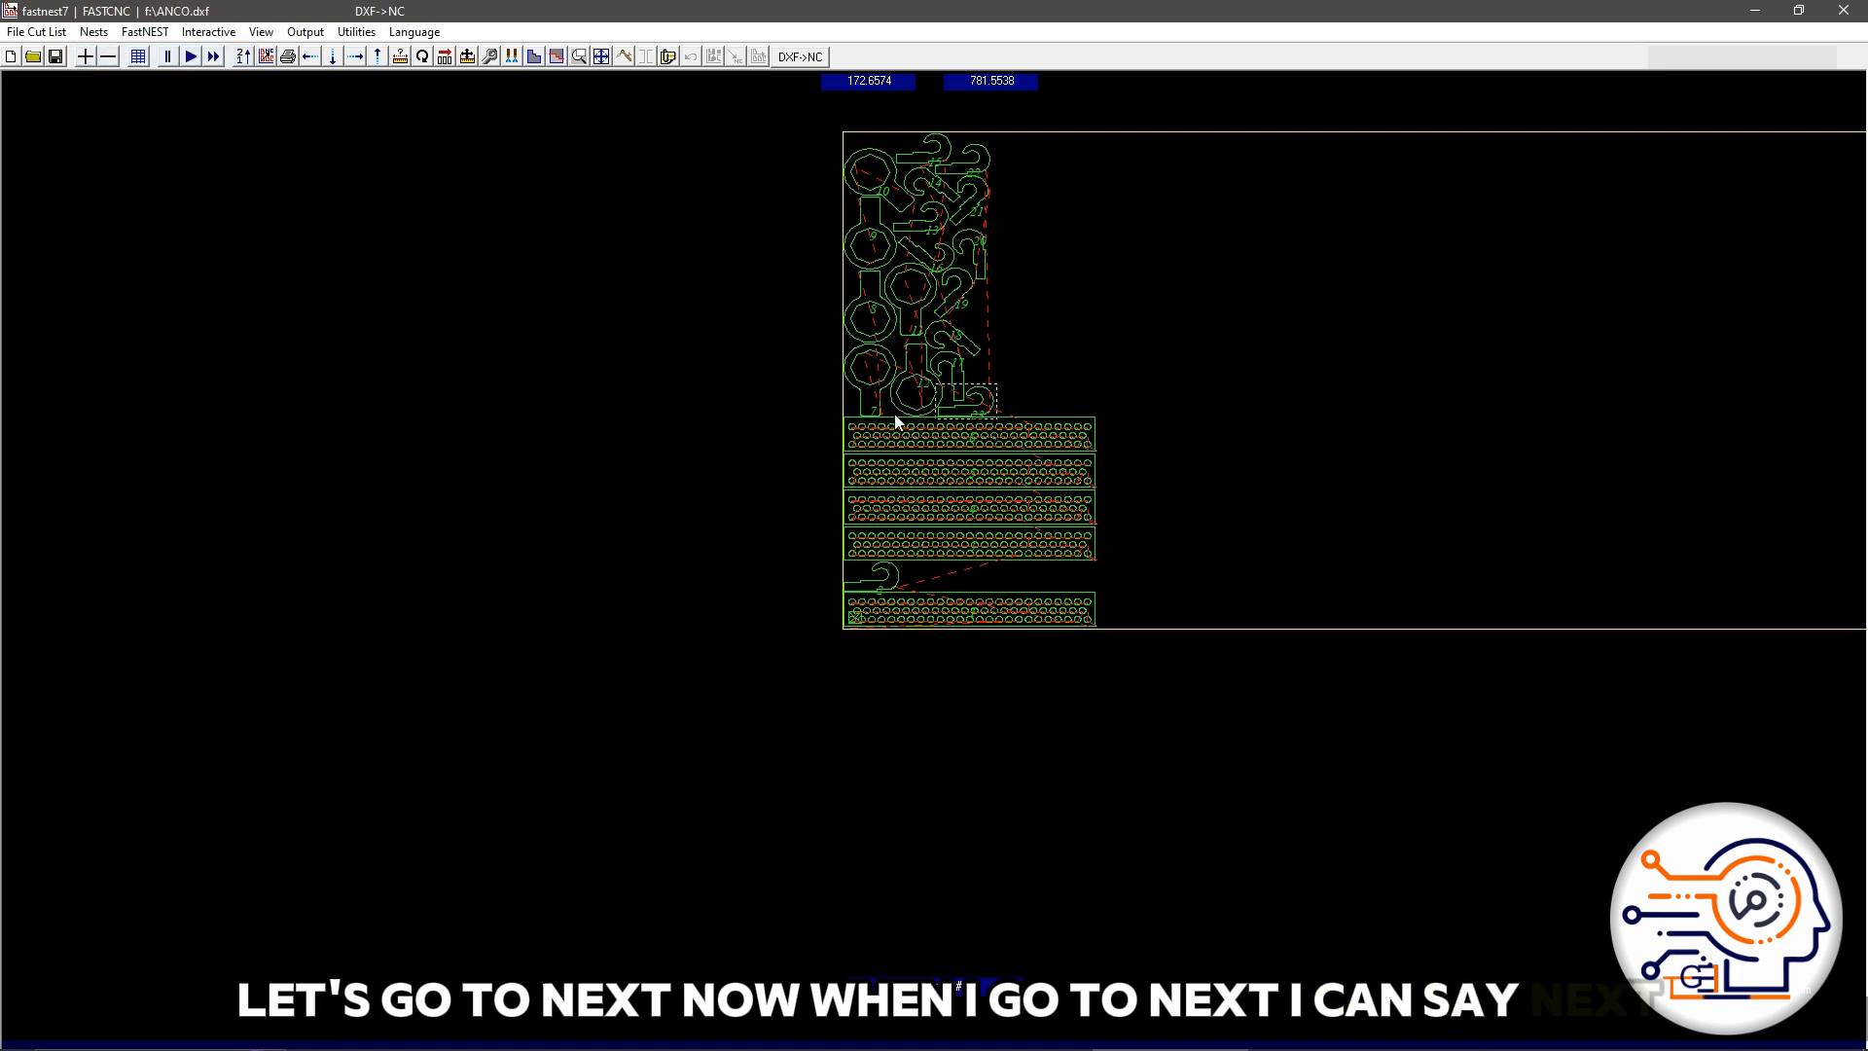
click(92, 31)
click(132, 78)
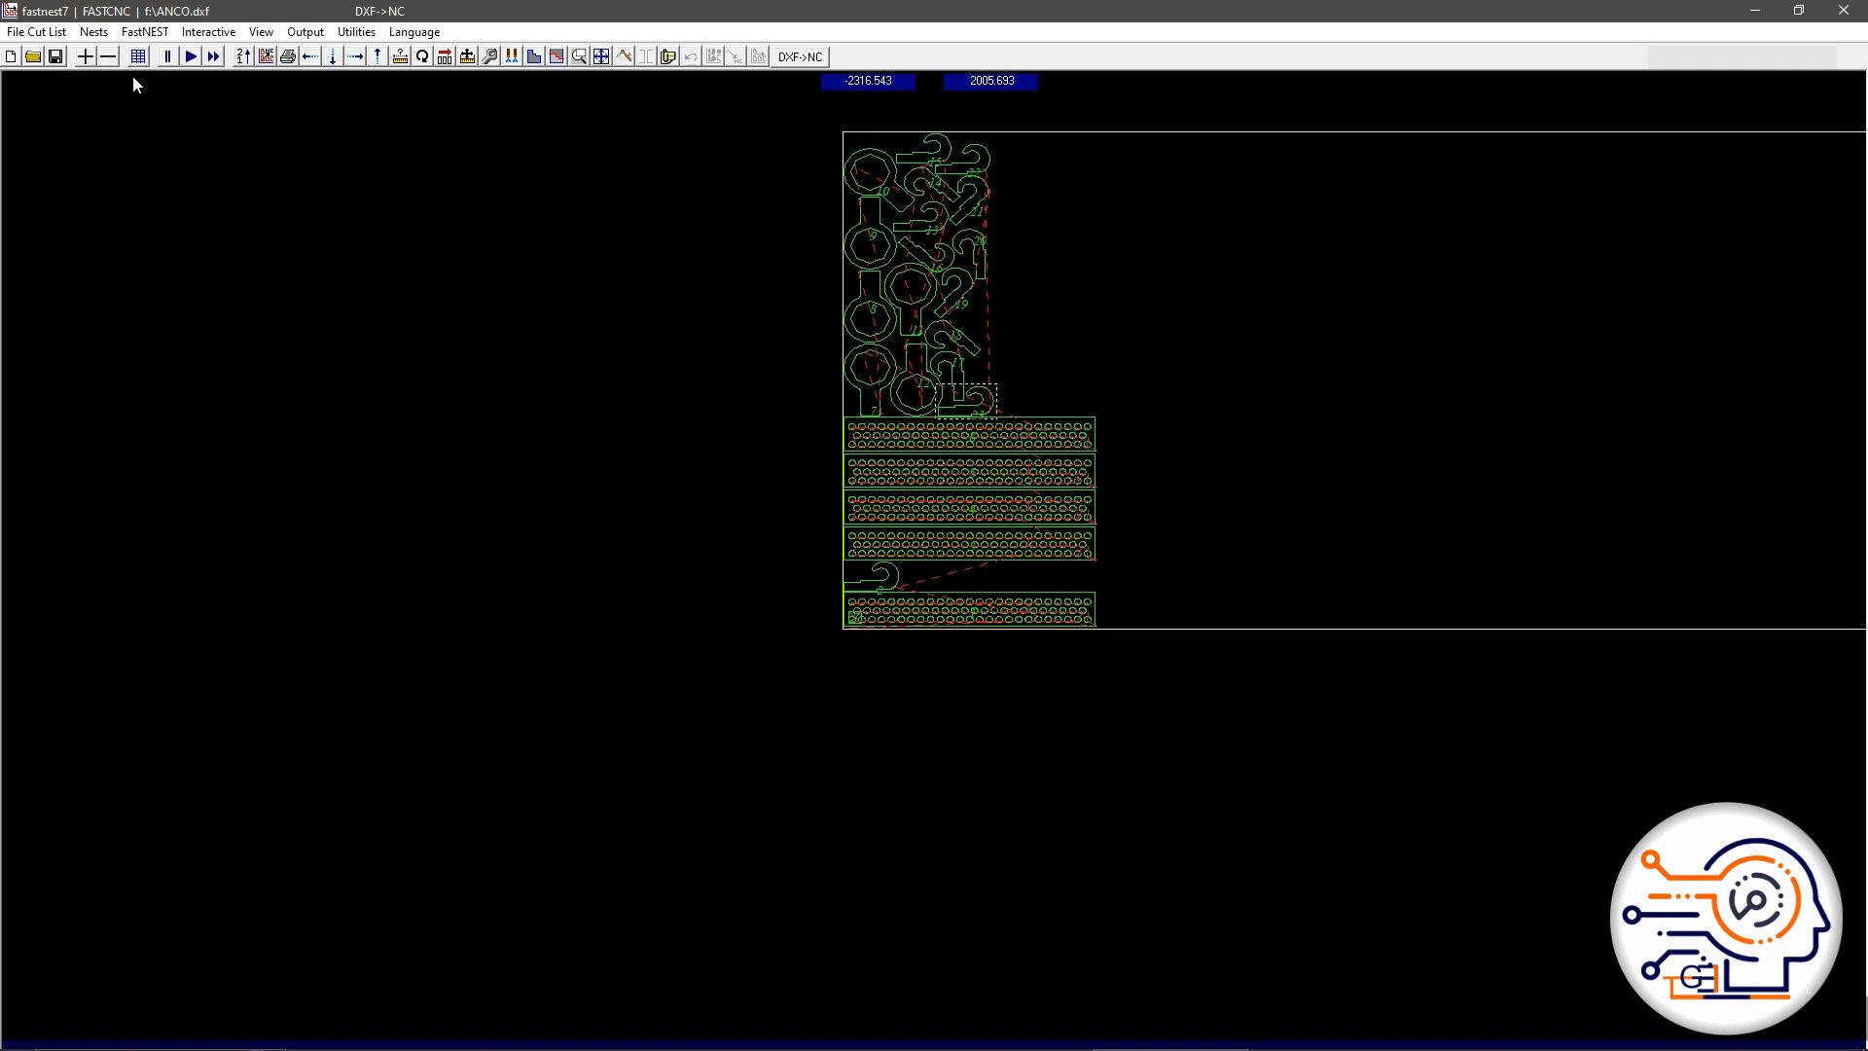
Step: Review the part-to-part and part-to-plate distances in the nest parameters, close them without accepting, and examine the gaps between the nested parts and plate edge
click(94, 31)
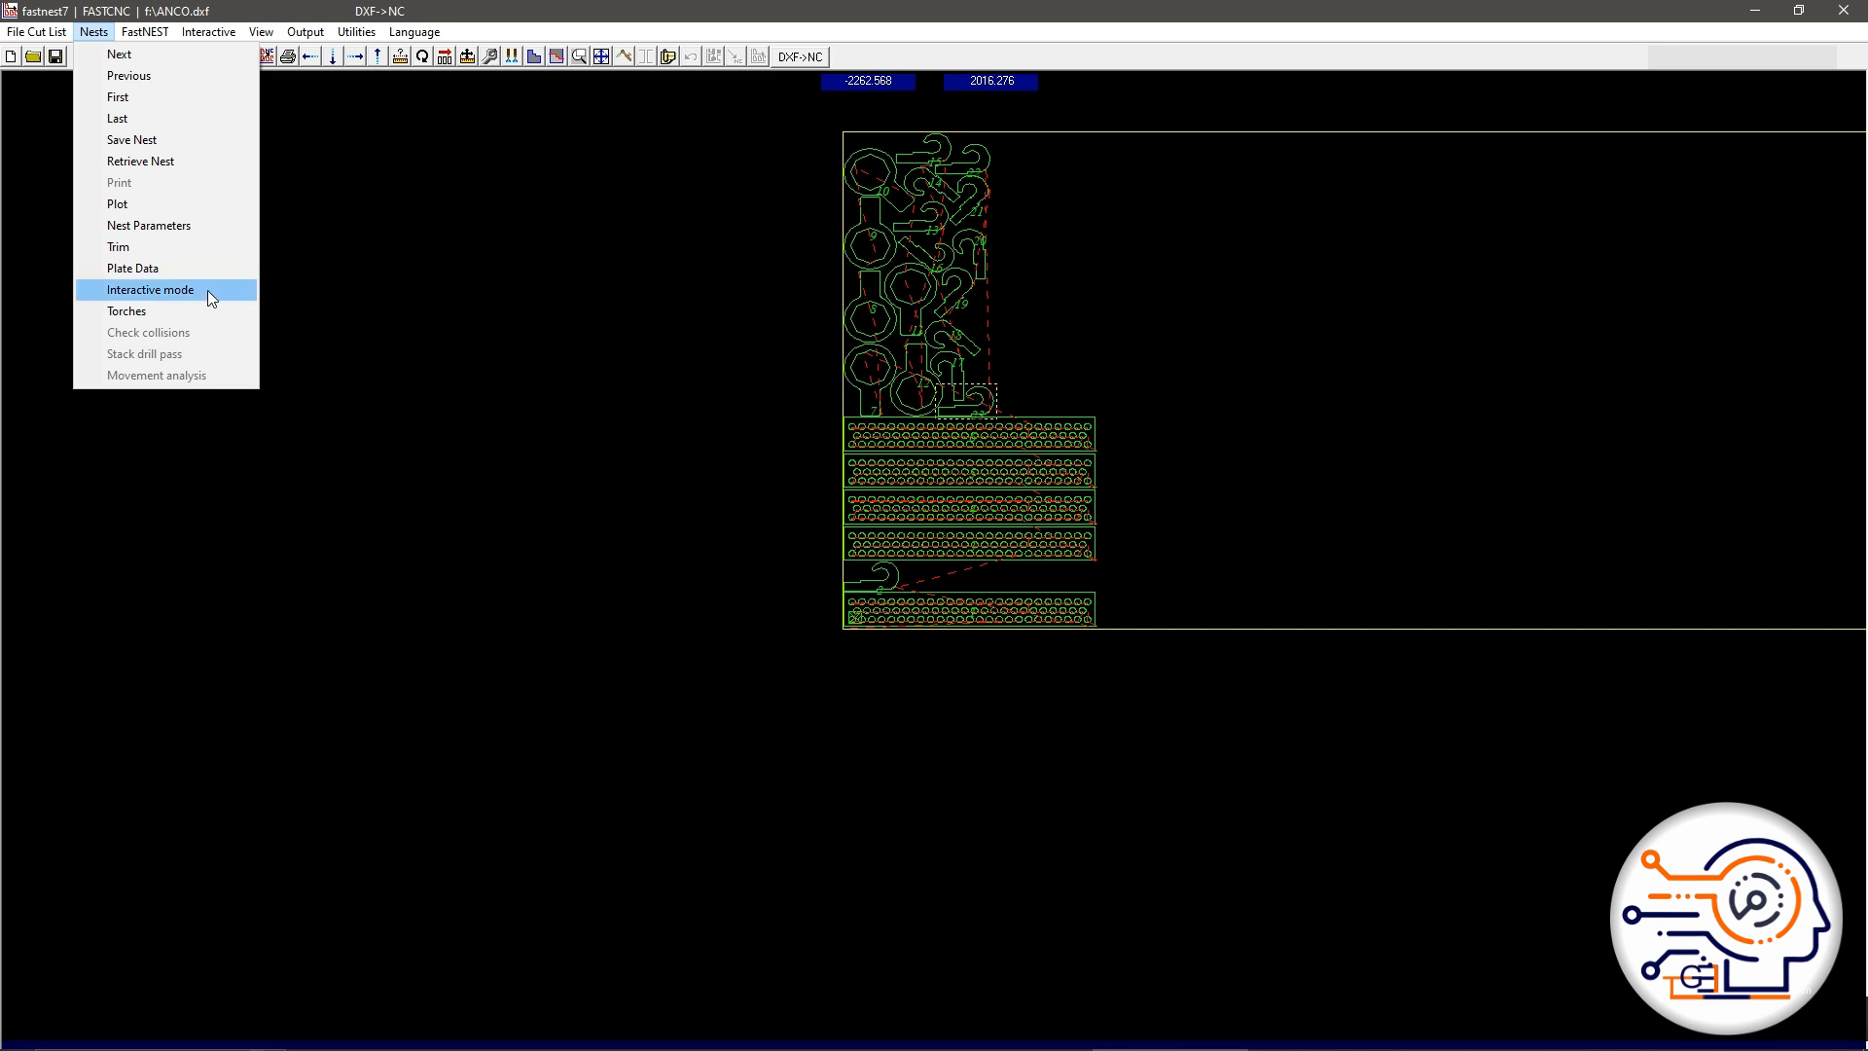
click(159, 226)
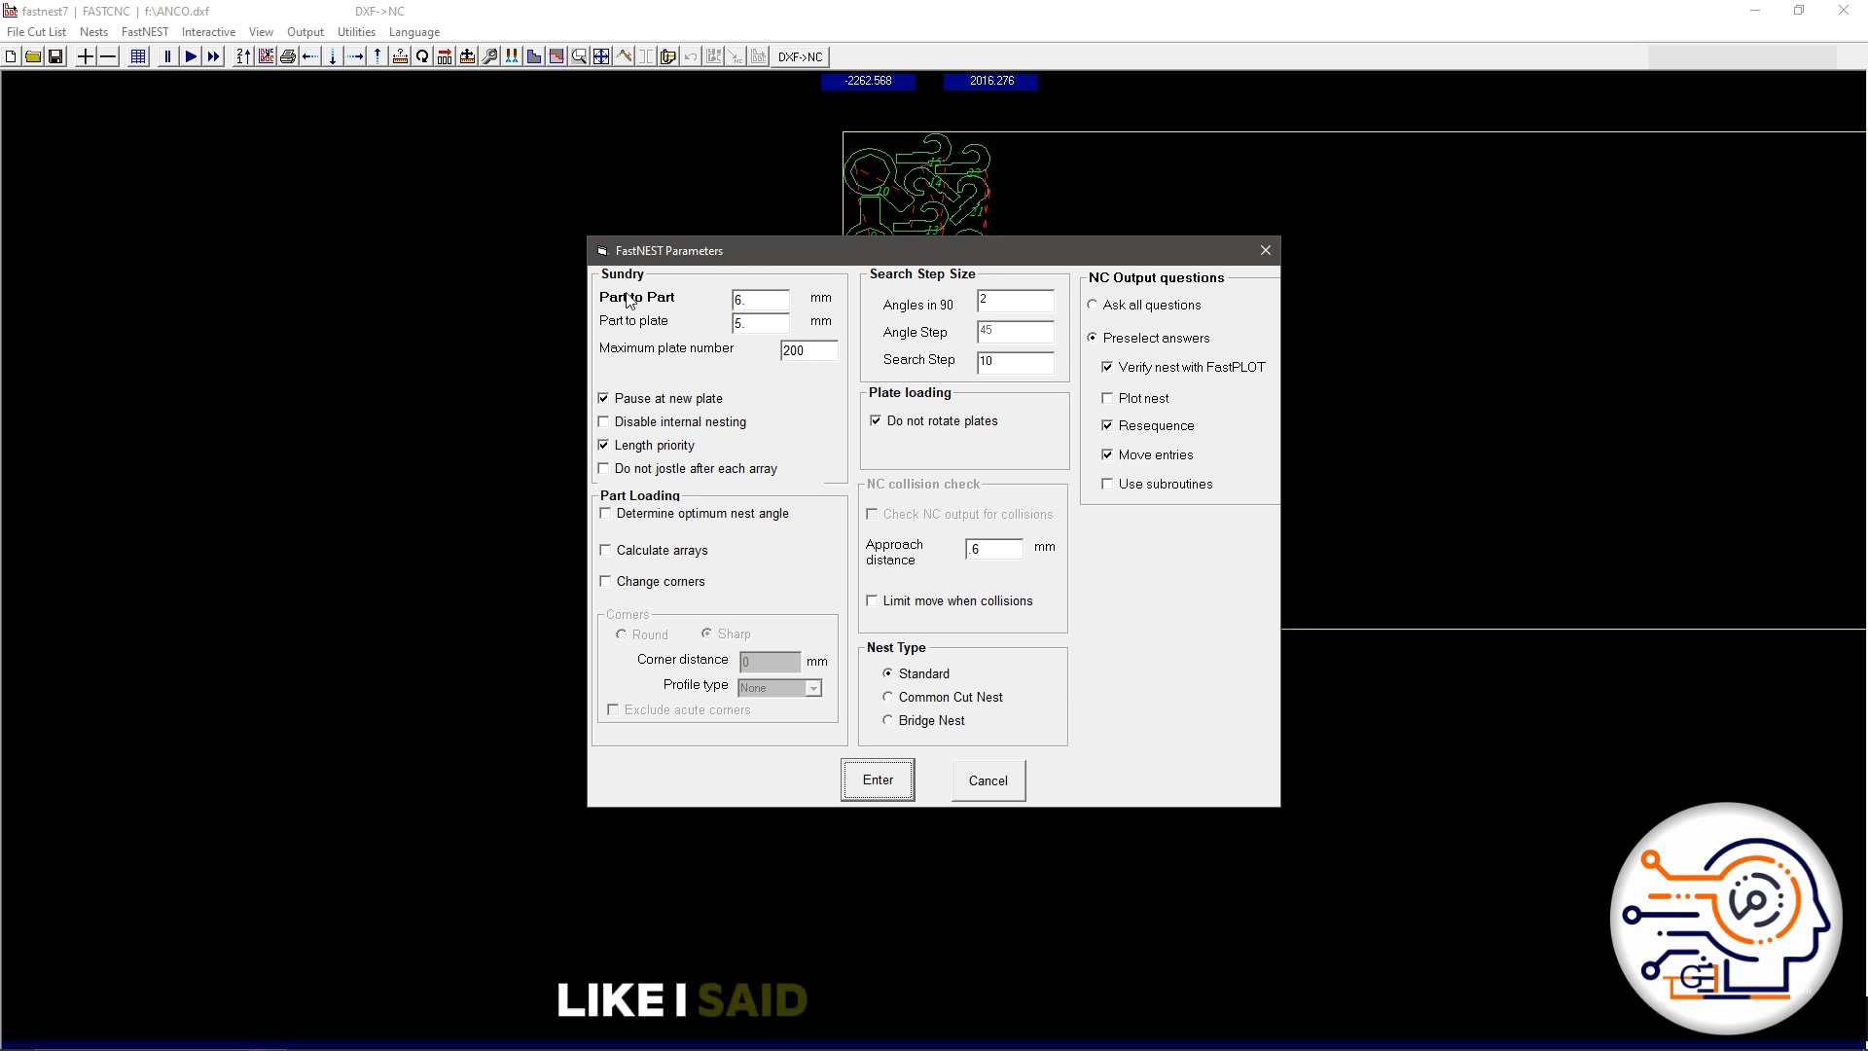
mouse_move(752, 260)
mouse_down()
mouse_move(731, 385)
mouse_move(763, 489)
mouse_up()
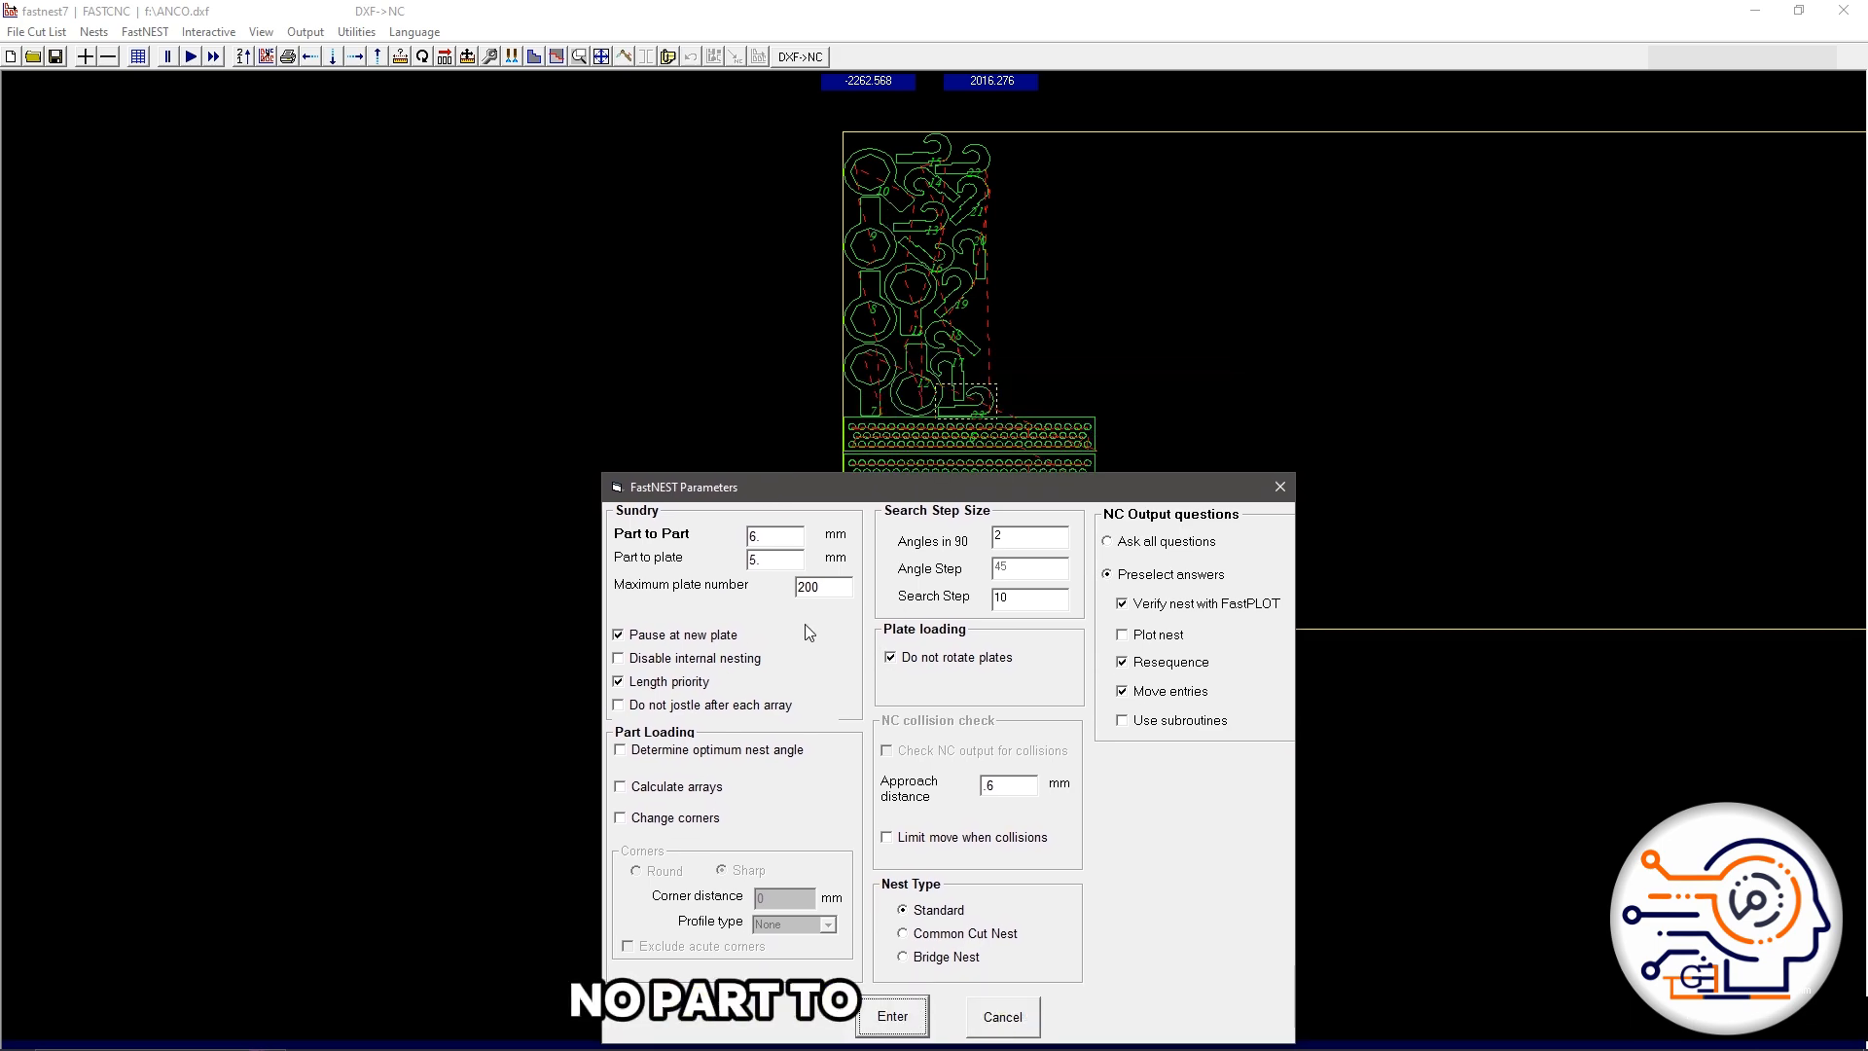
click(1014, 1018)
scroll(868, 136, up, 1)
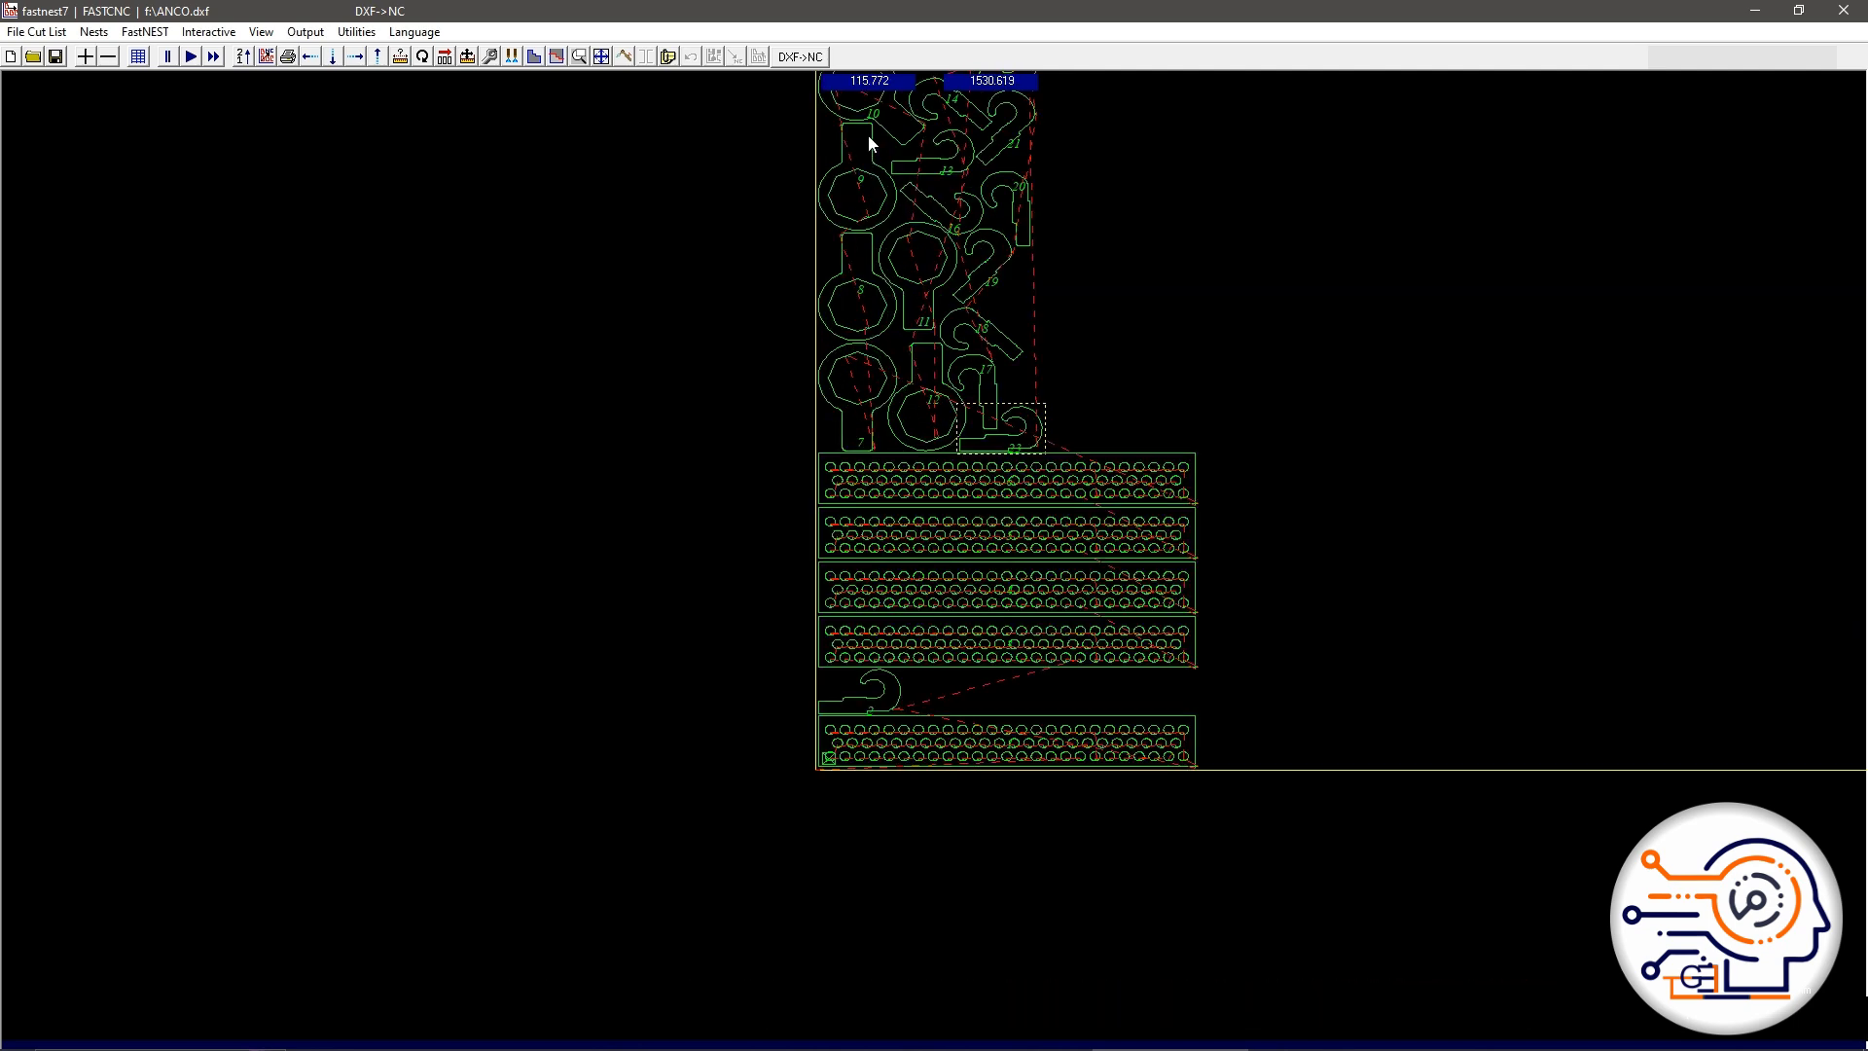
scroll(847, 117, up, 1)
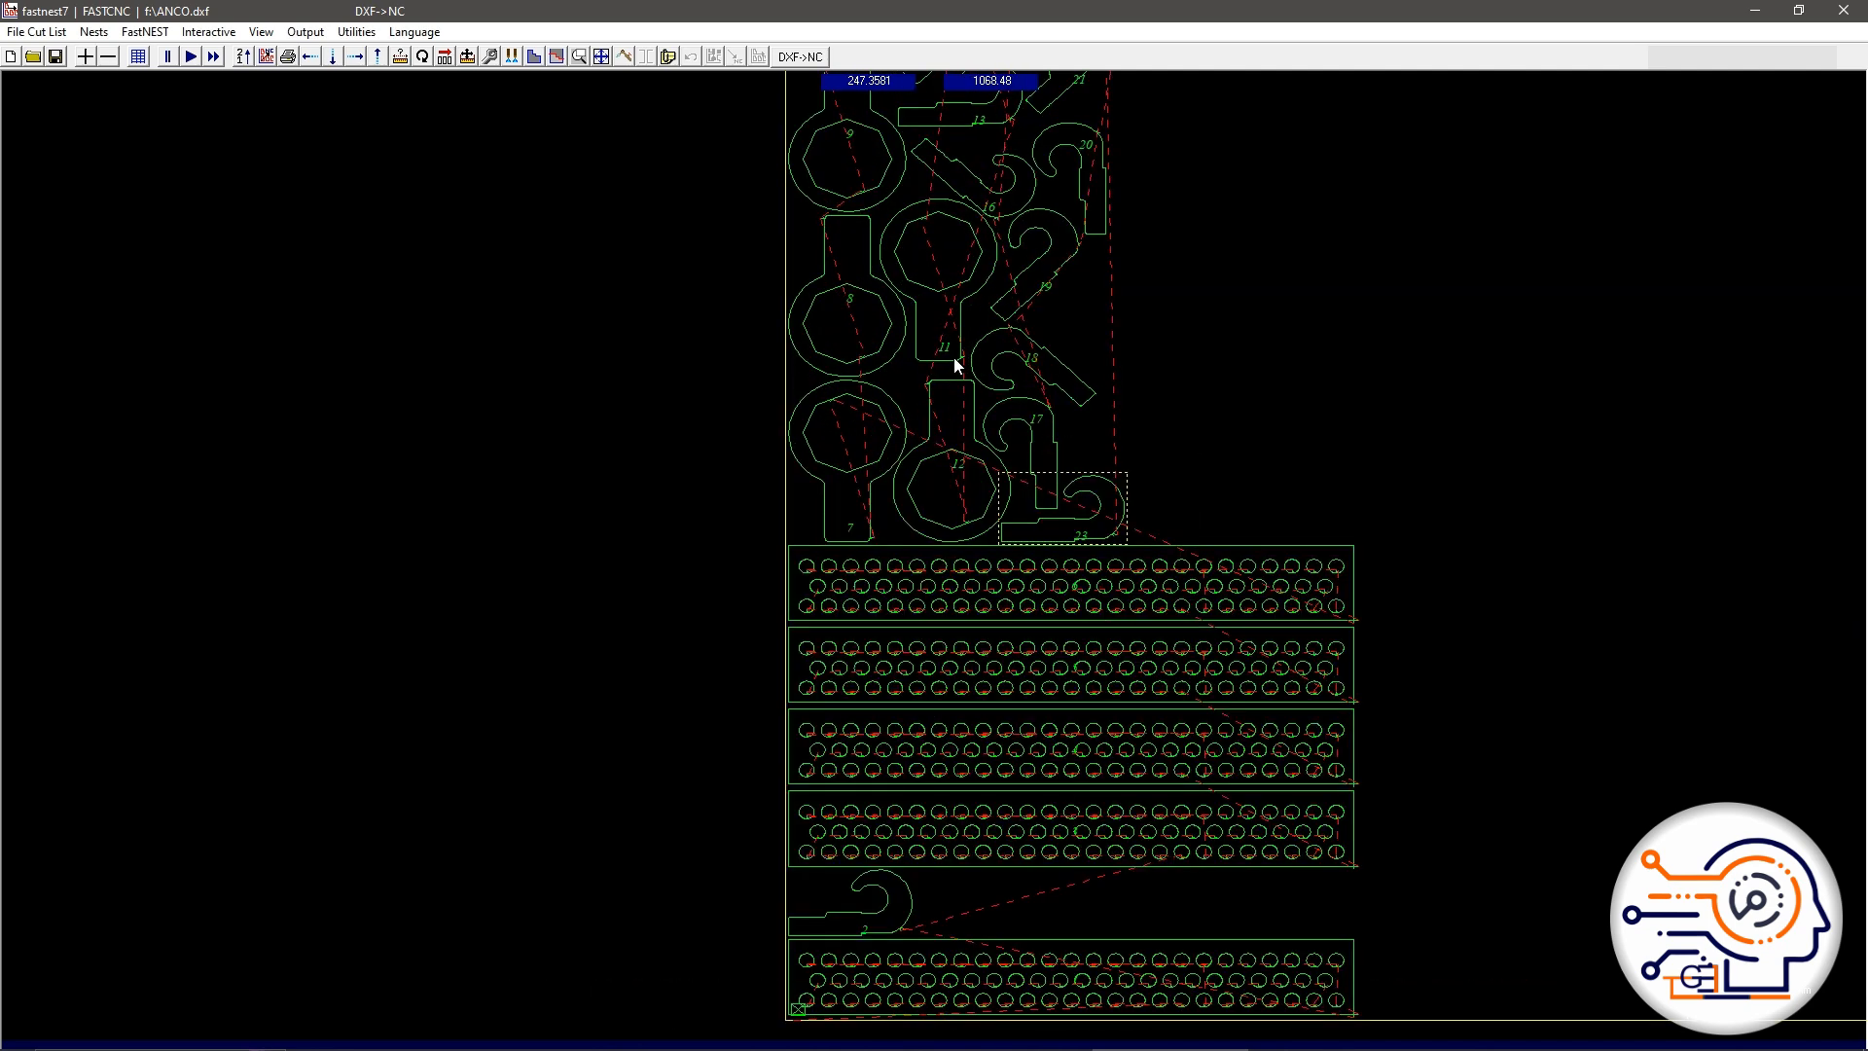
scroll(847, 155, up, 2)
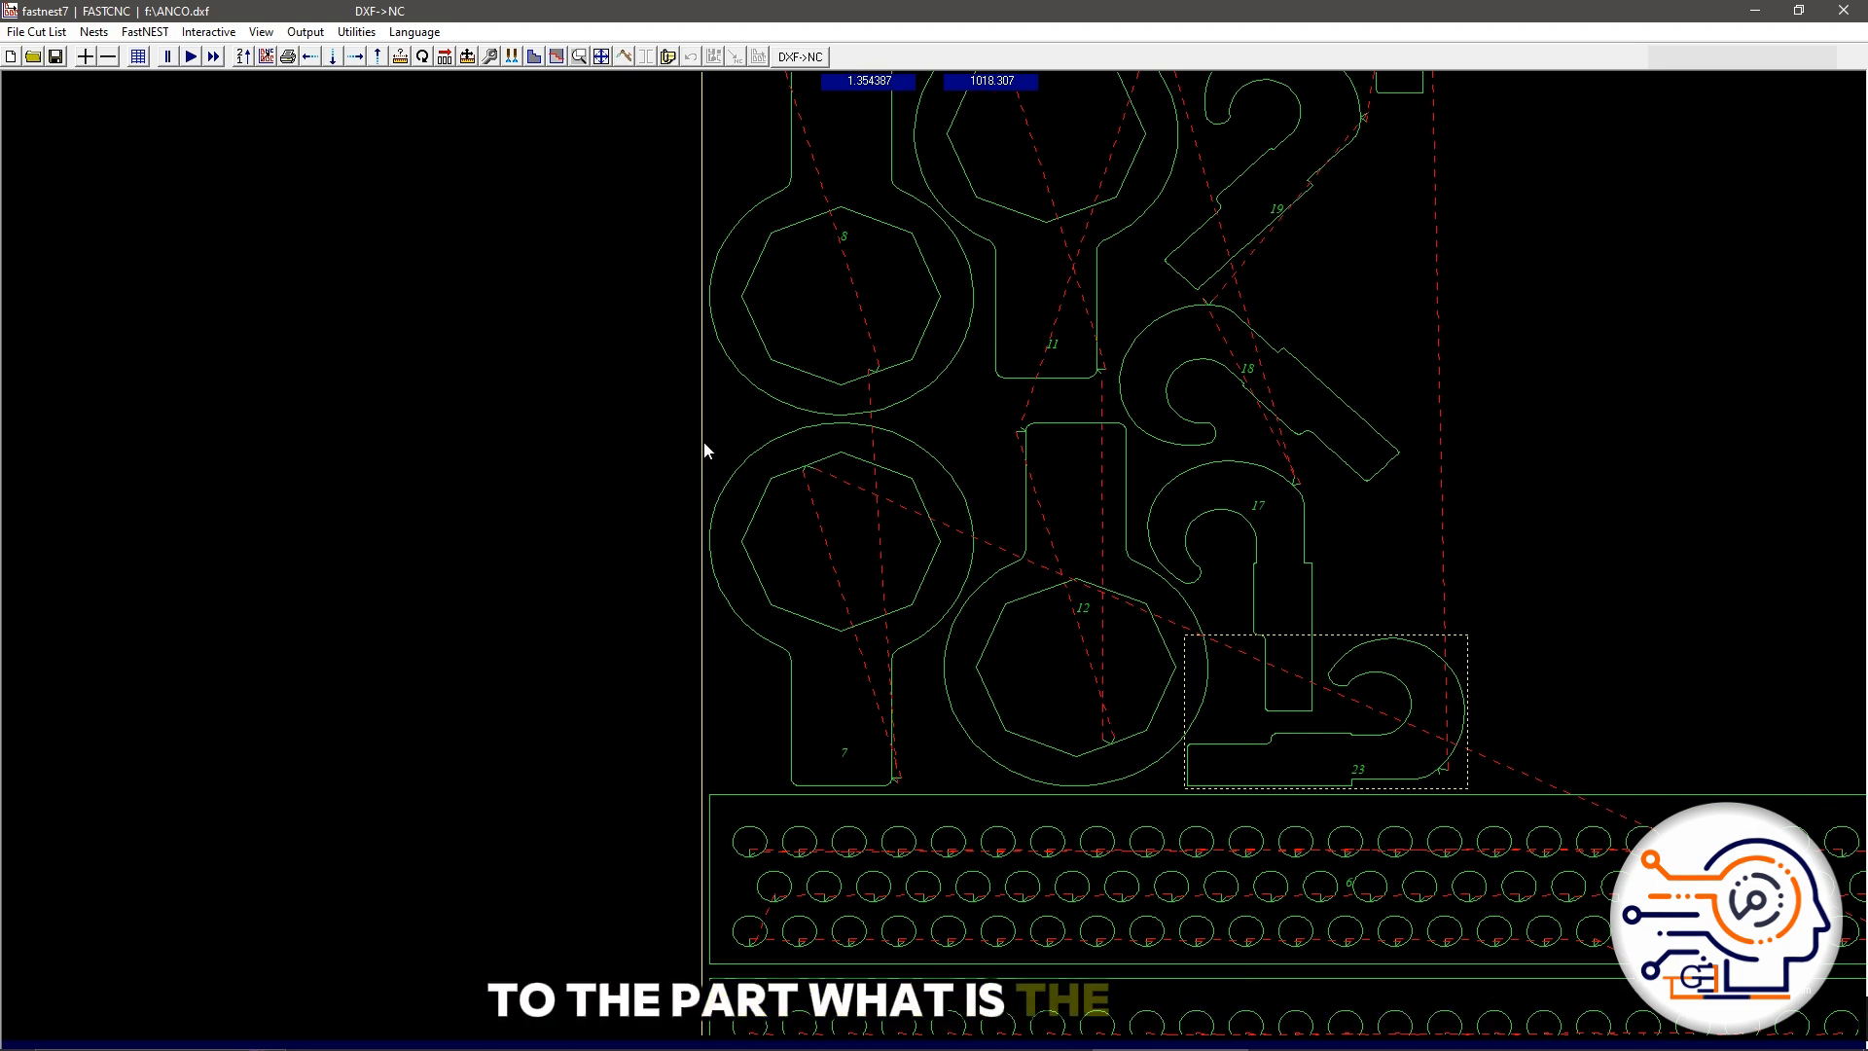
scroll(817, 440, up, 3)
scroll(818, 440, down, 1)
scroll(780, 438, down, 2)
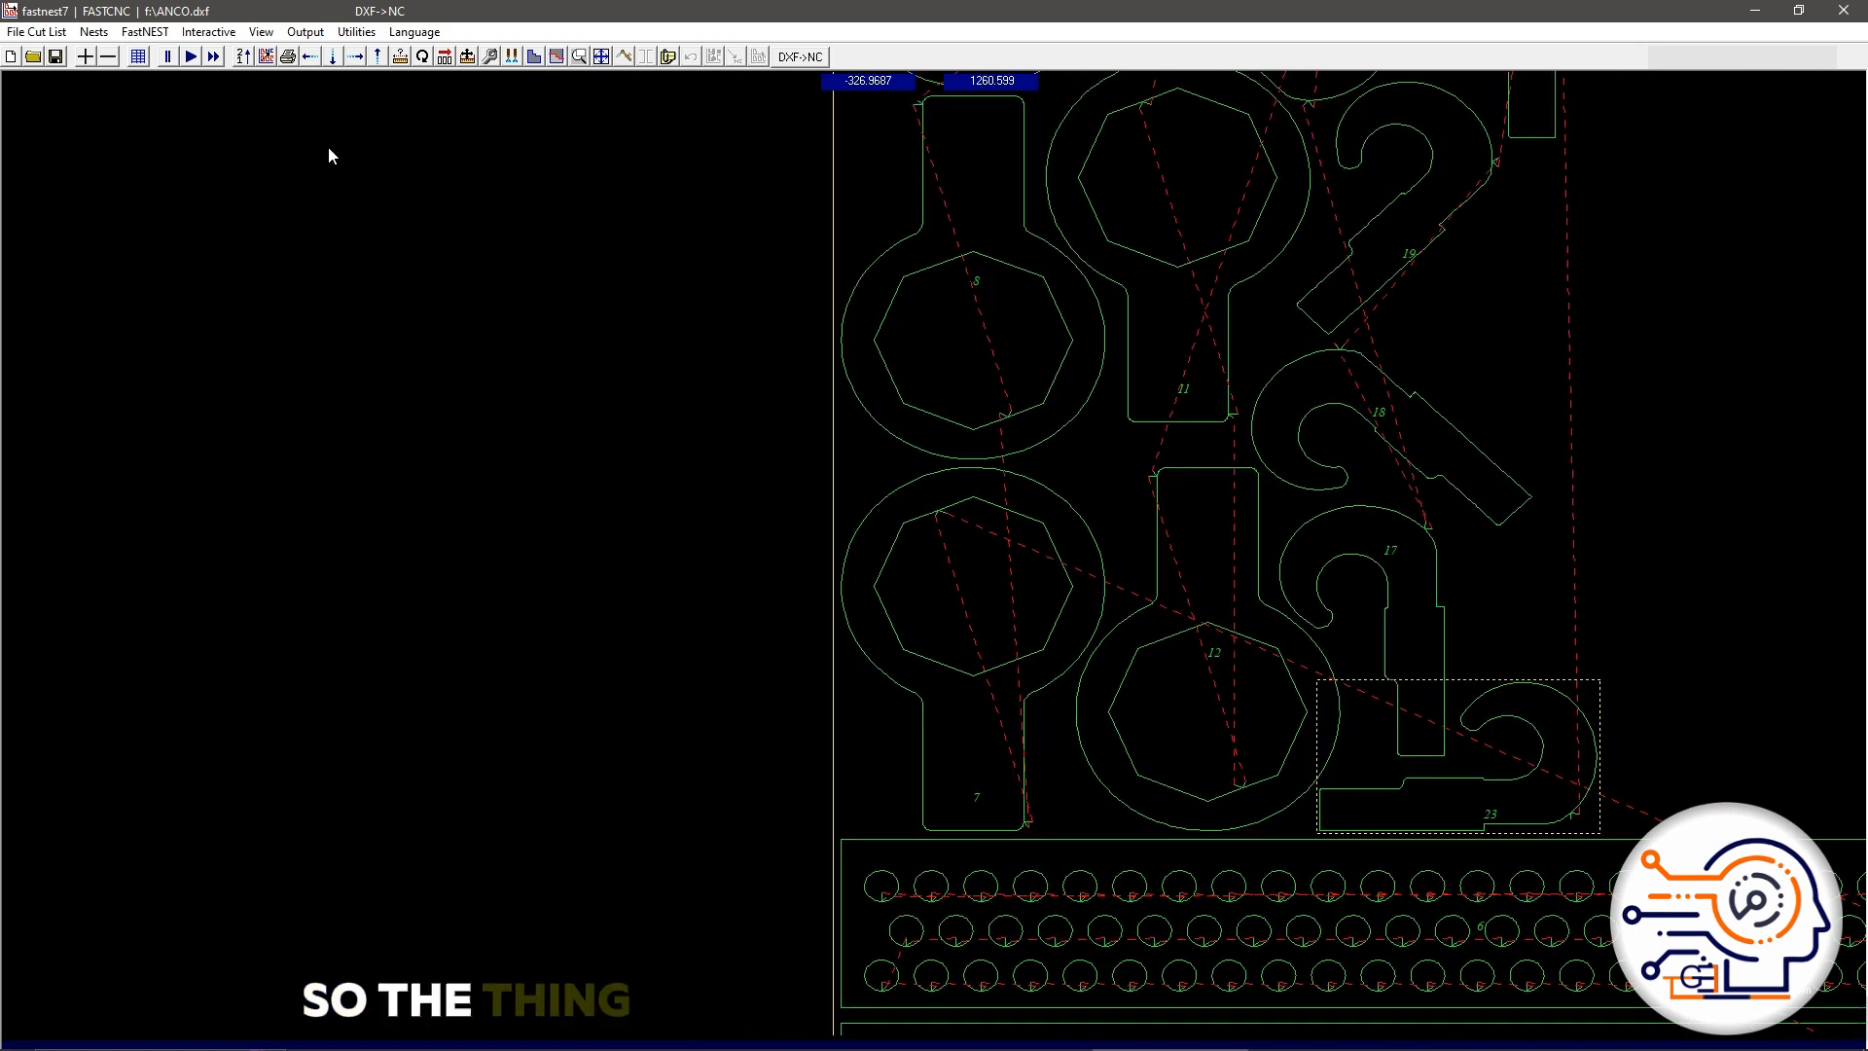
Step: Set the nest parameters to a part-to-part distance of 20 mm and a part-to-plate distance of 10 mm, and accept them
click(145, 32)
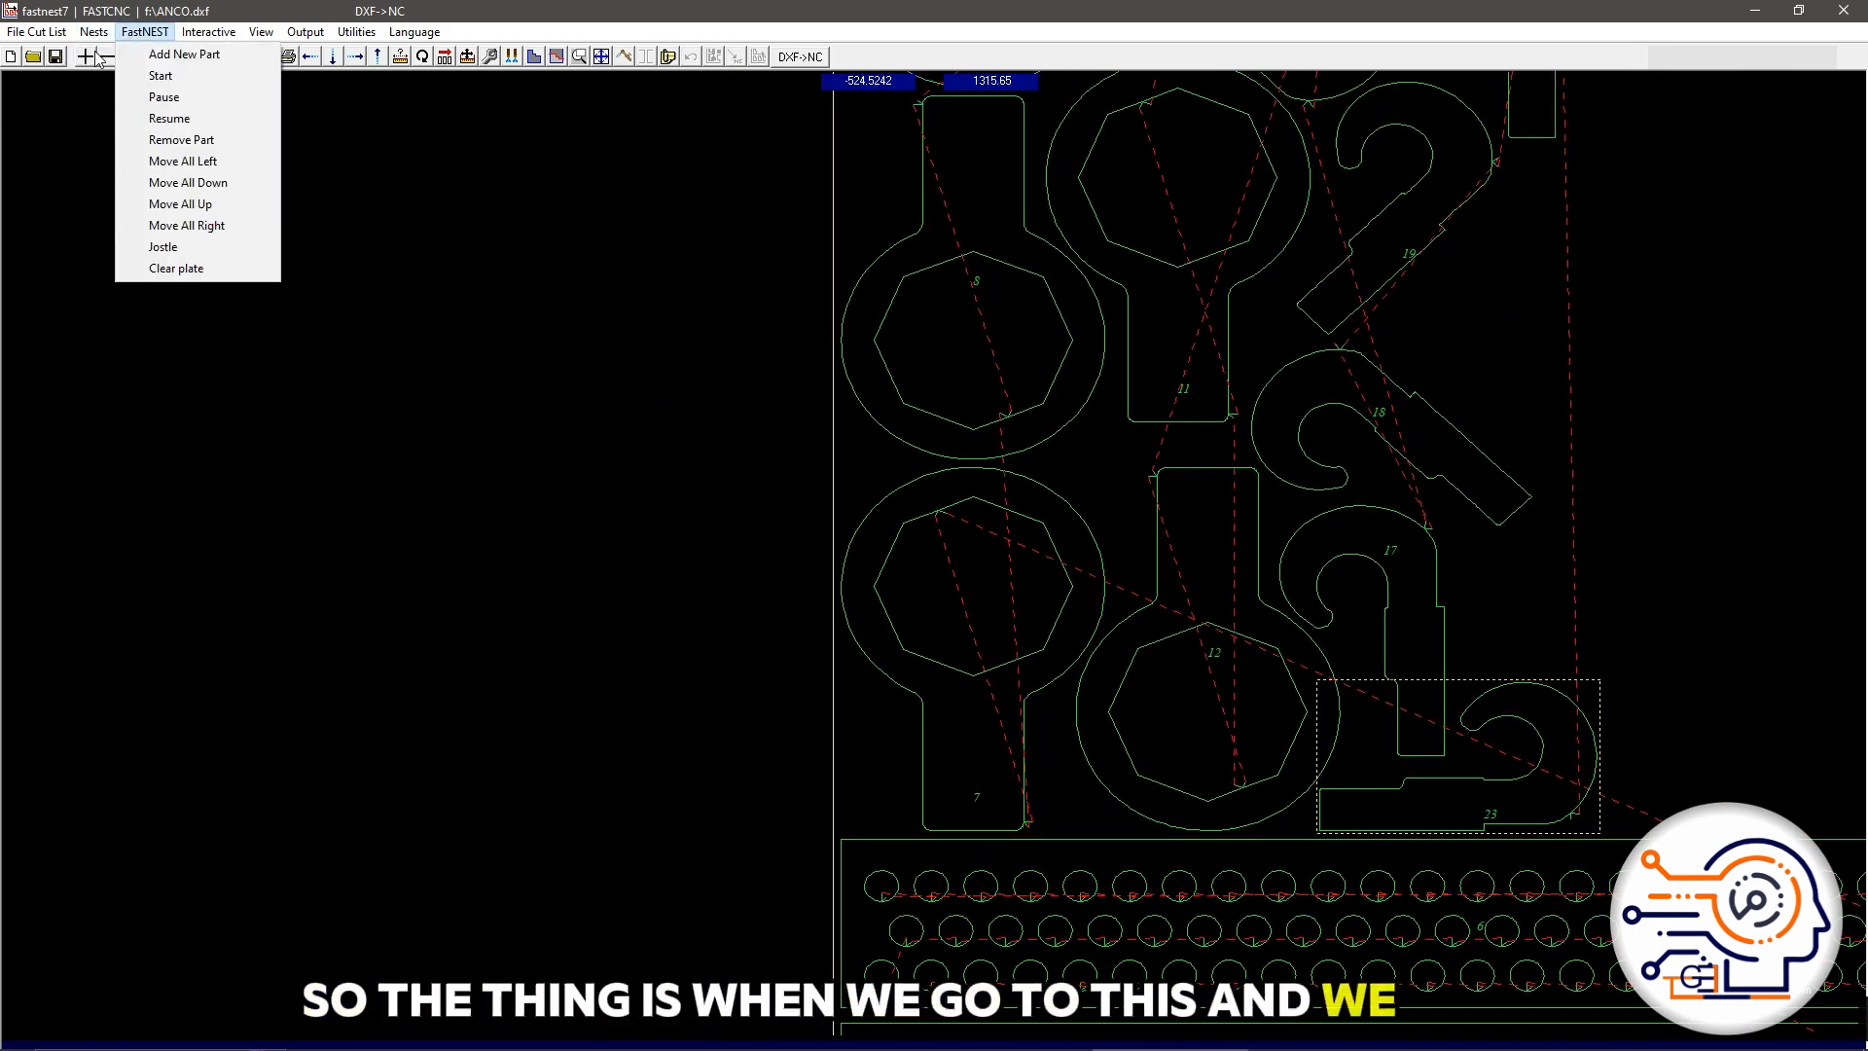
mouse_move(95, 32)
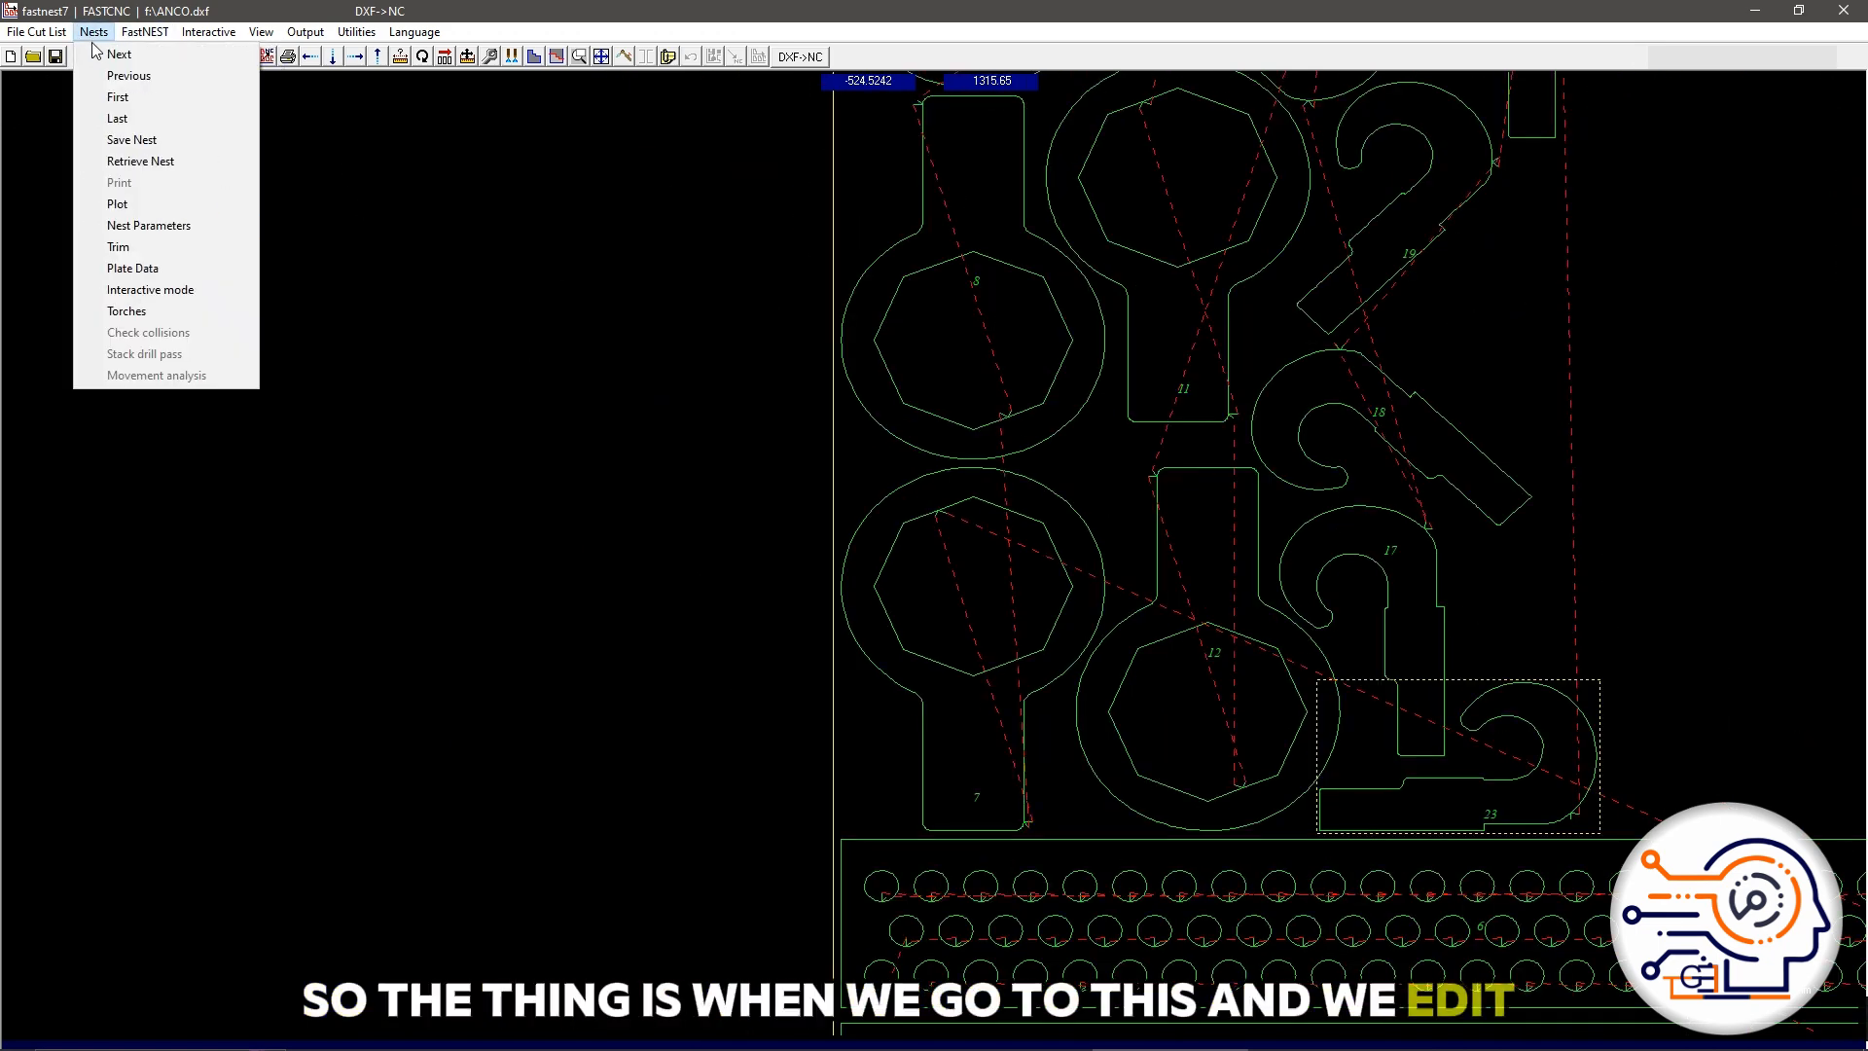
click(148, 226)
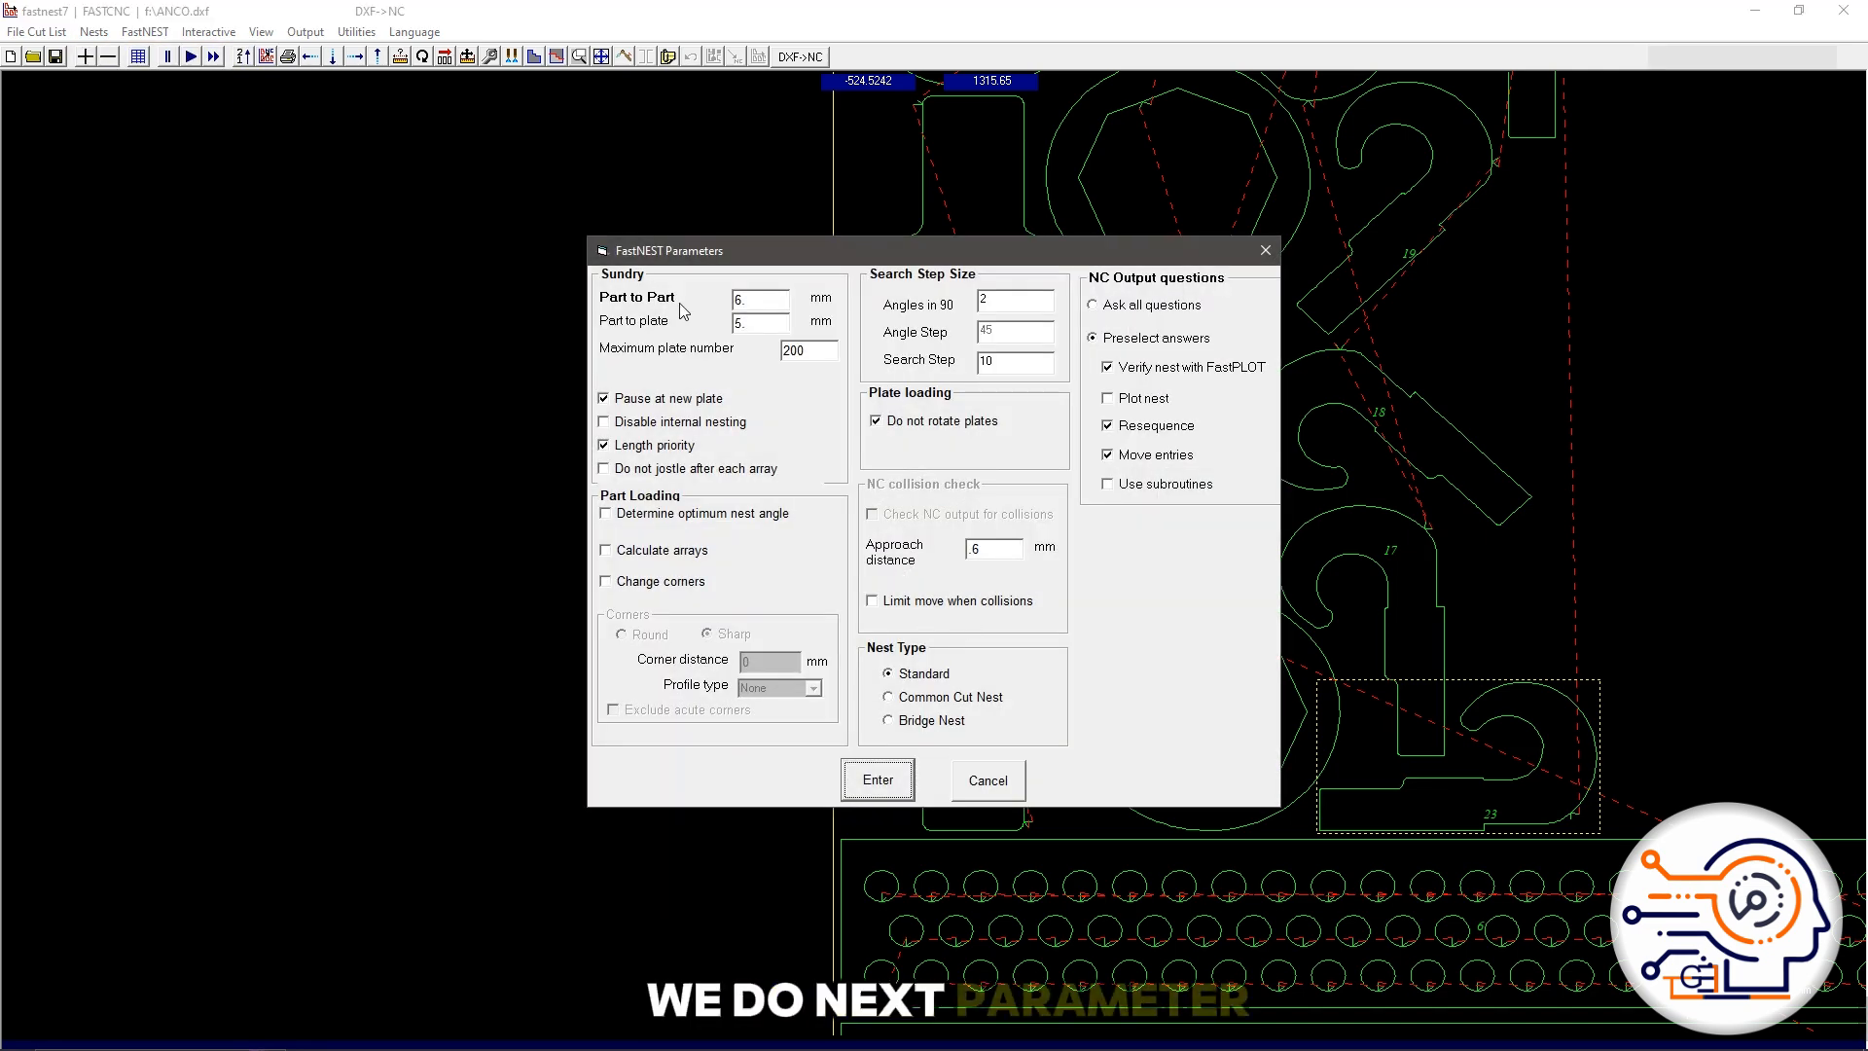
text(20)
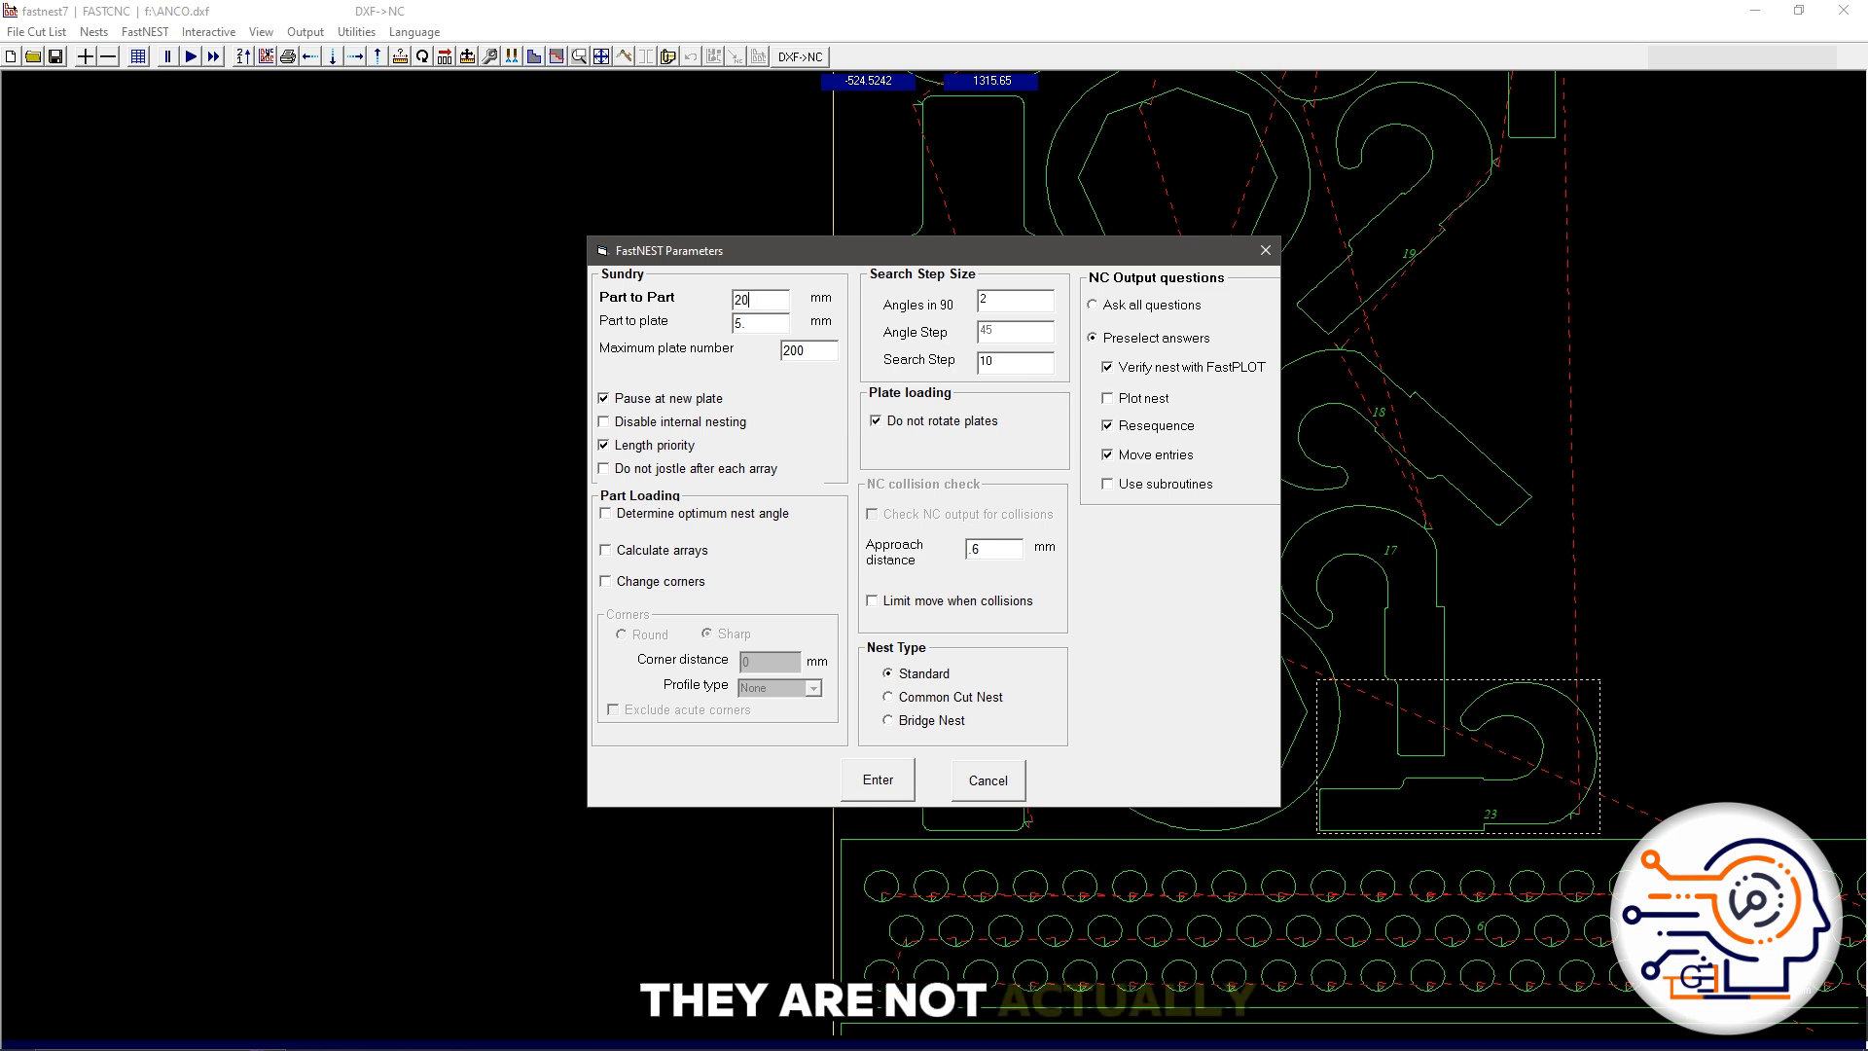
drag(753, 323, 670, 353)
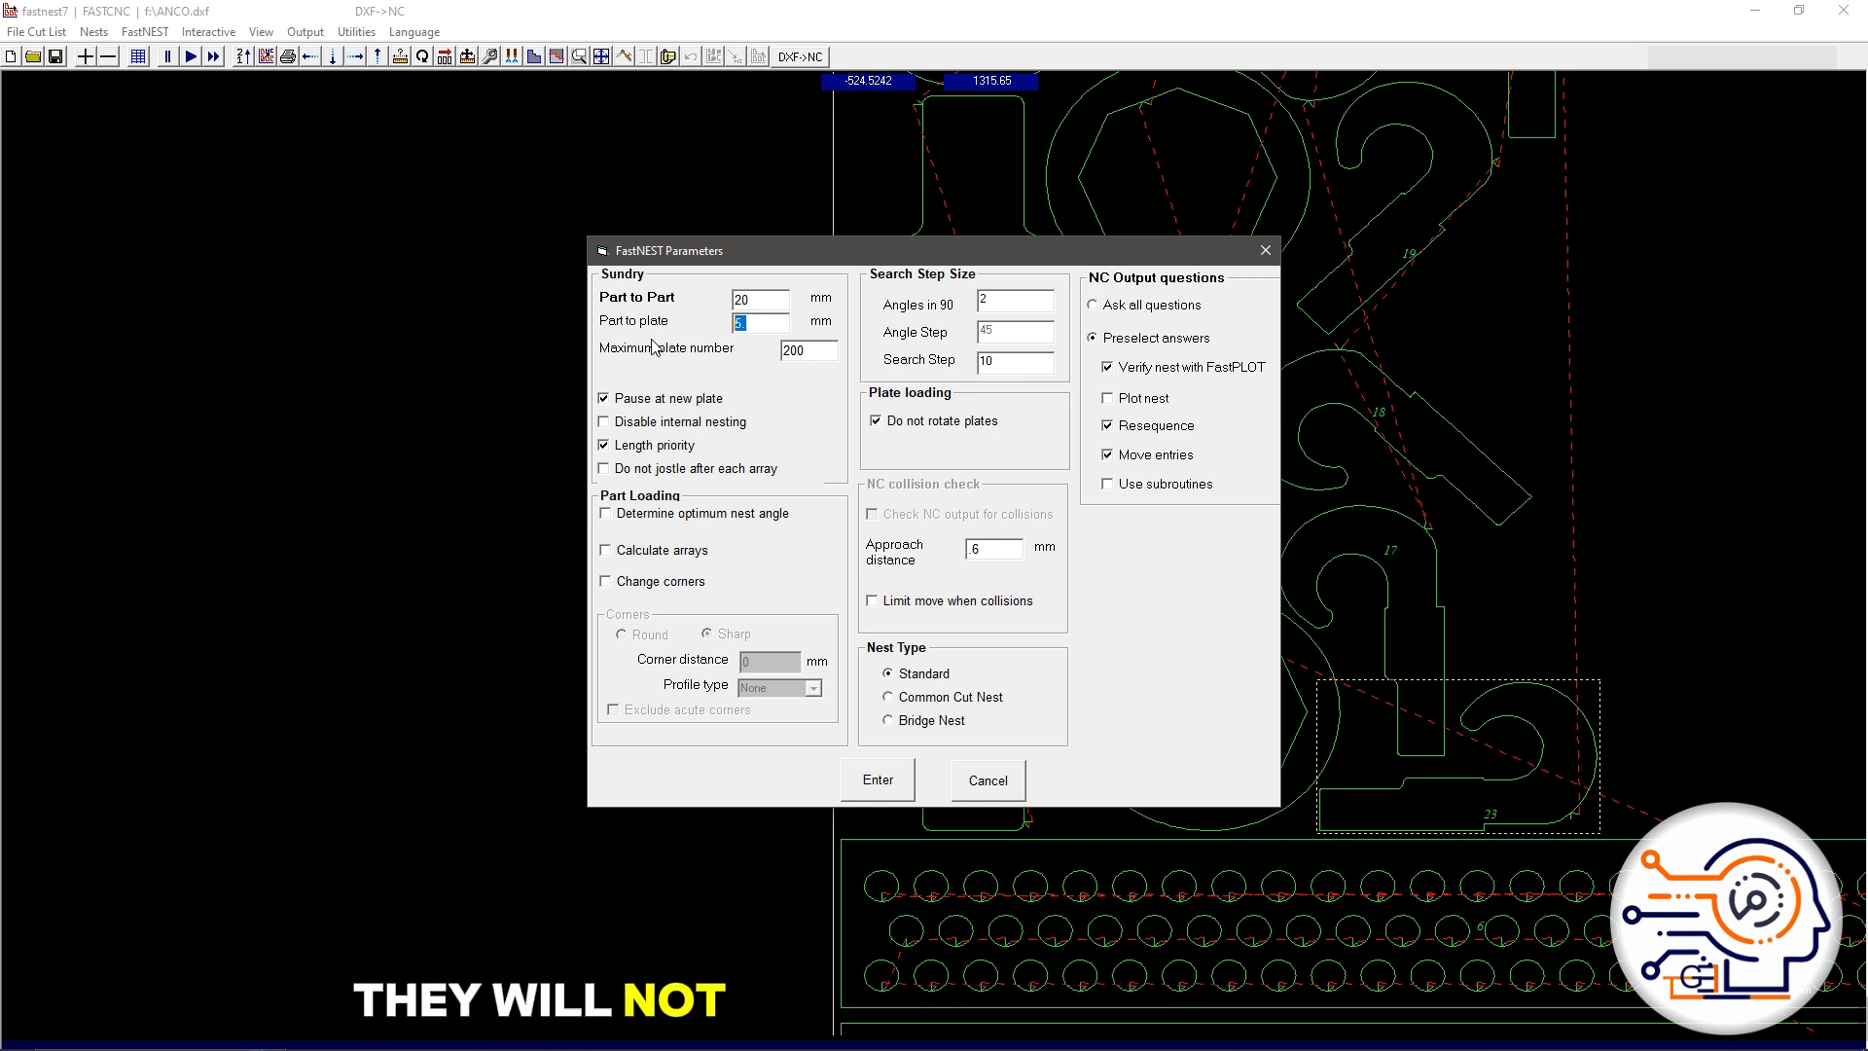
text(10)
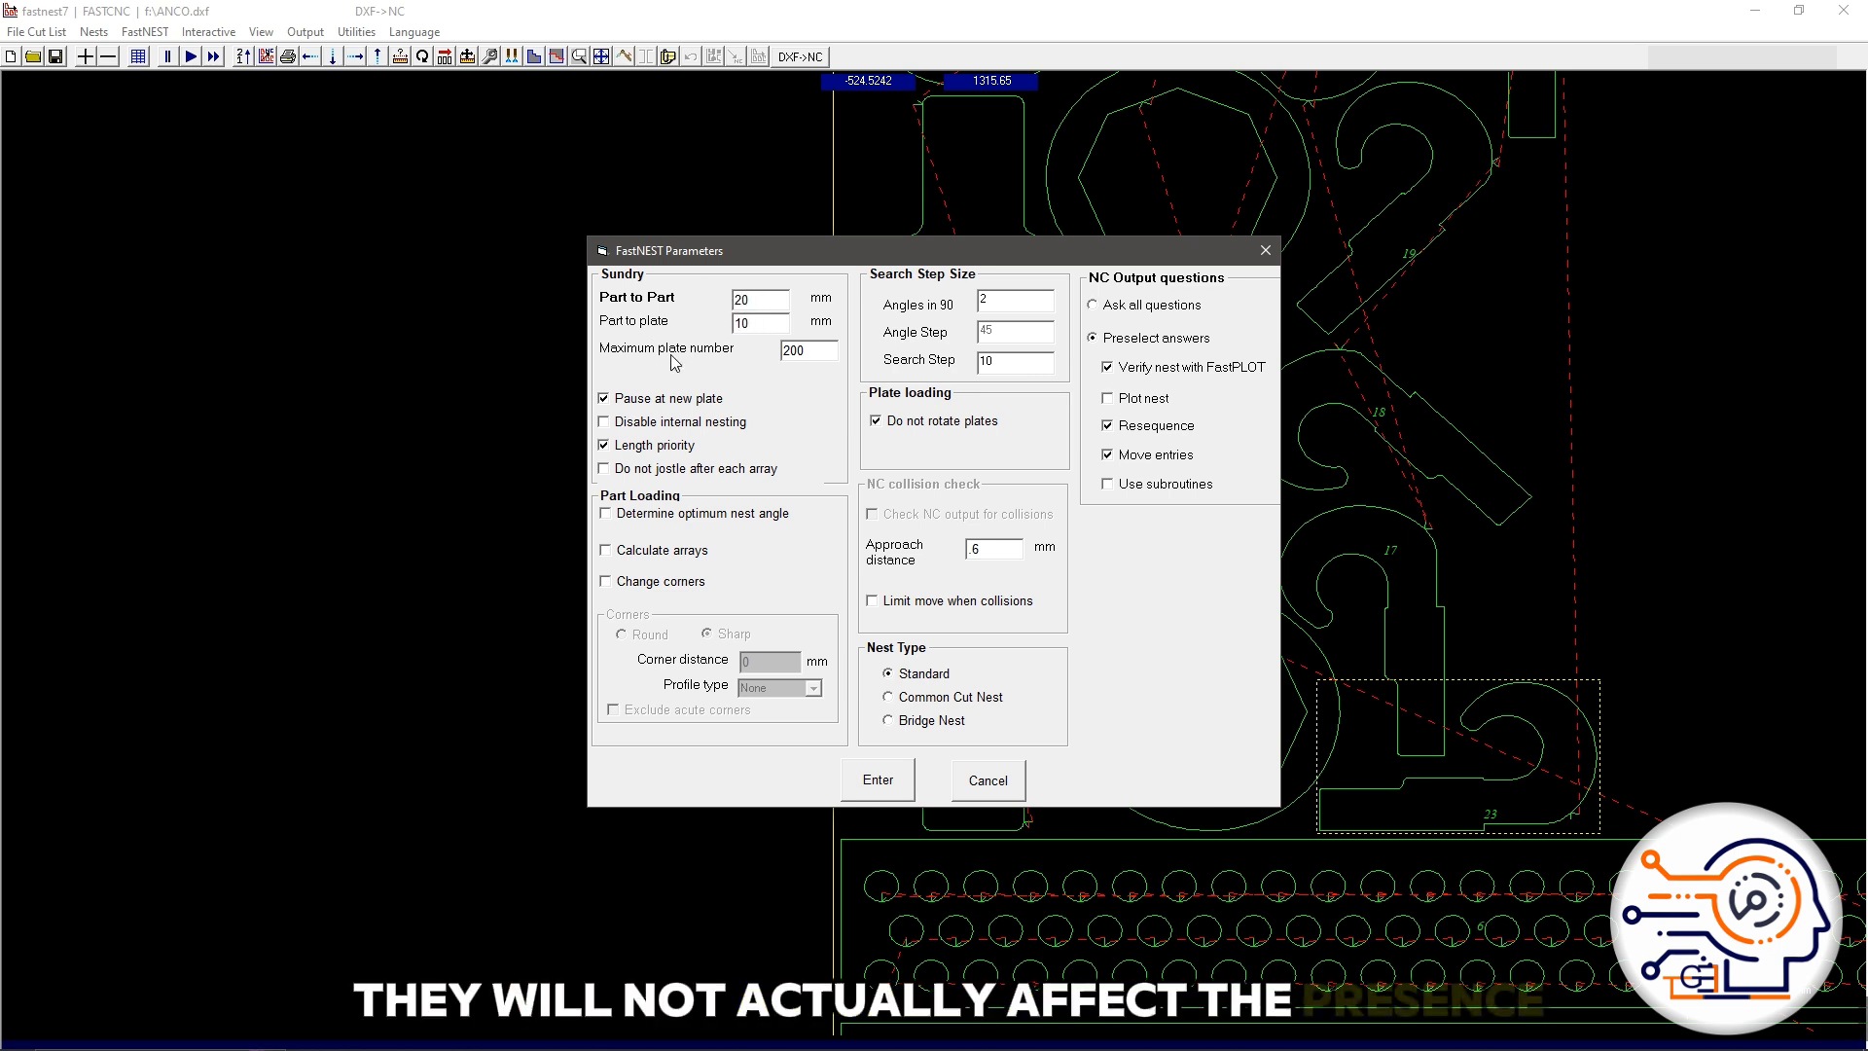
click(884, 783)
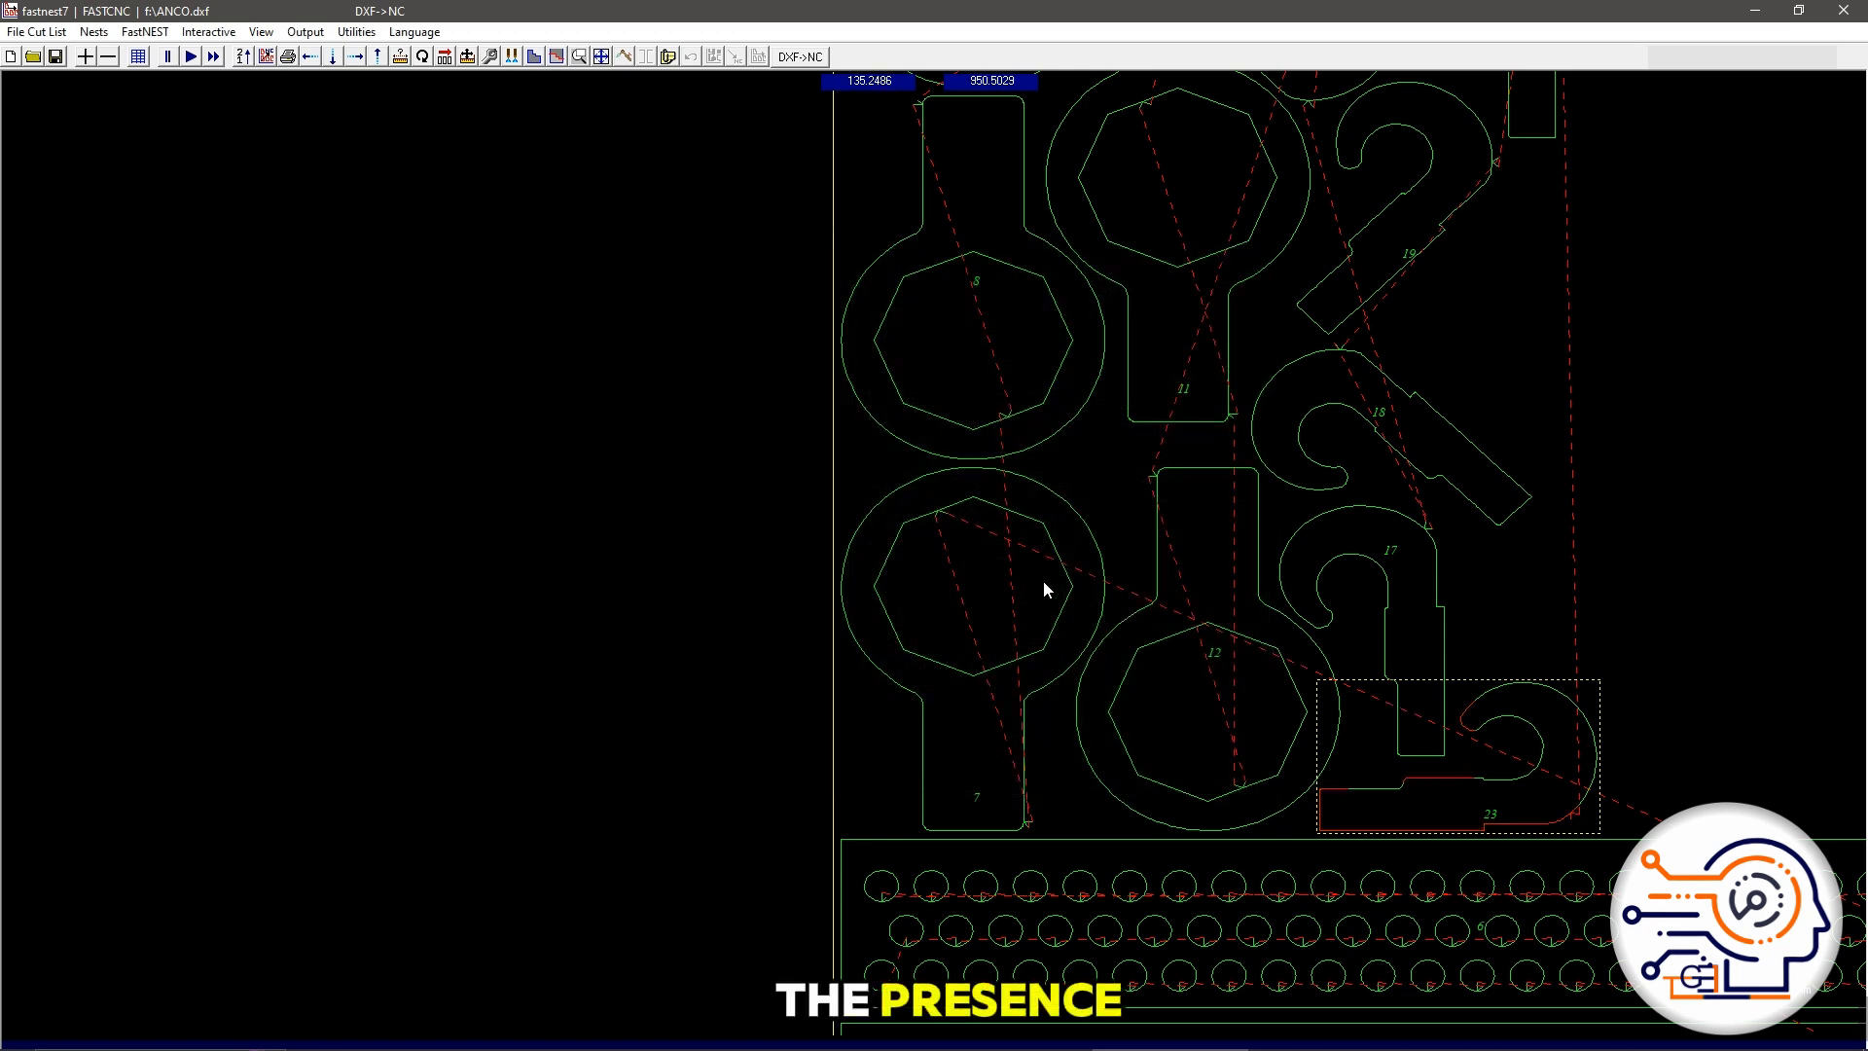
Step: Add ANCO.dxf to the cut list again with a required quantity of 10 and accept its part data to nest it
scroll(1041, 589, down, 2)
scroll(926, 321, up, 2)
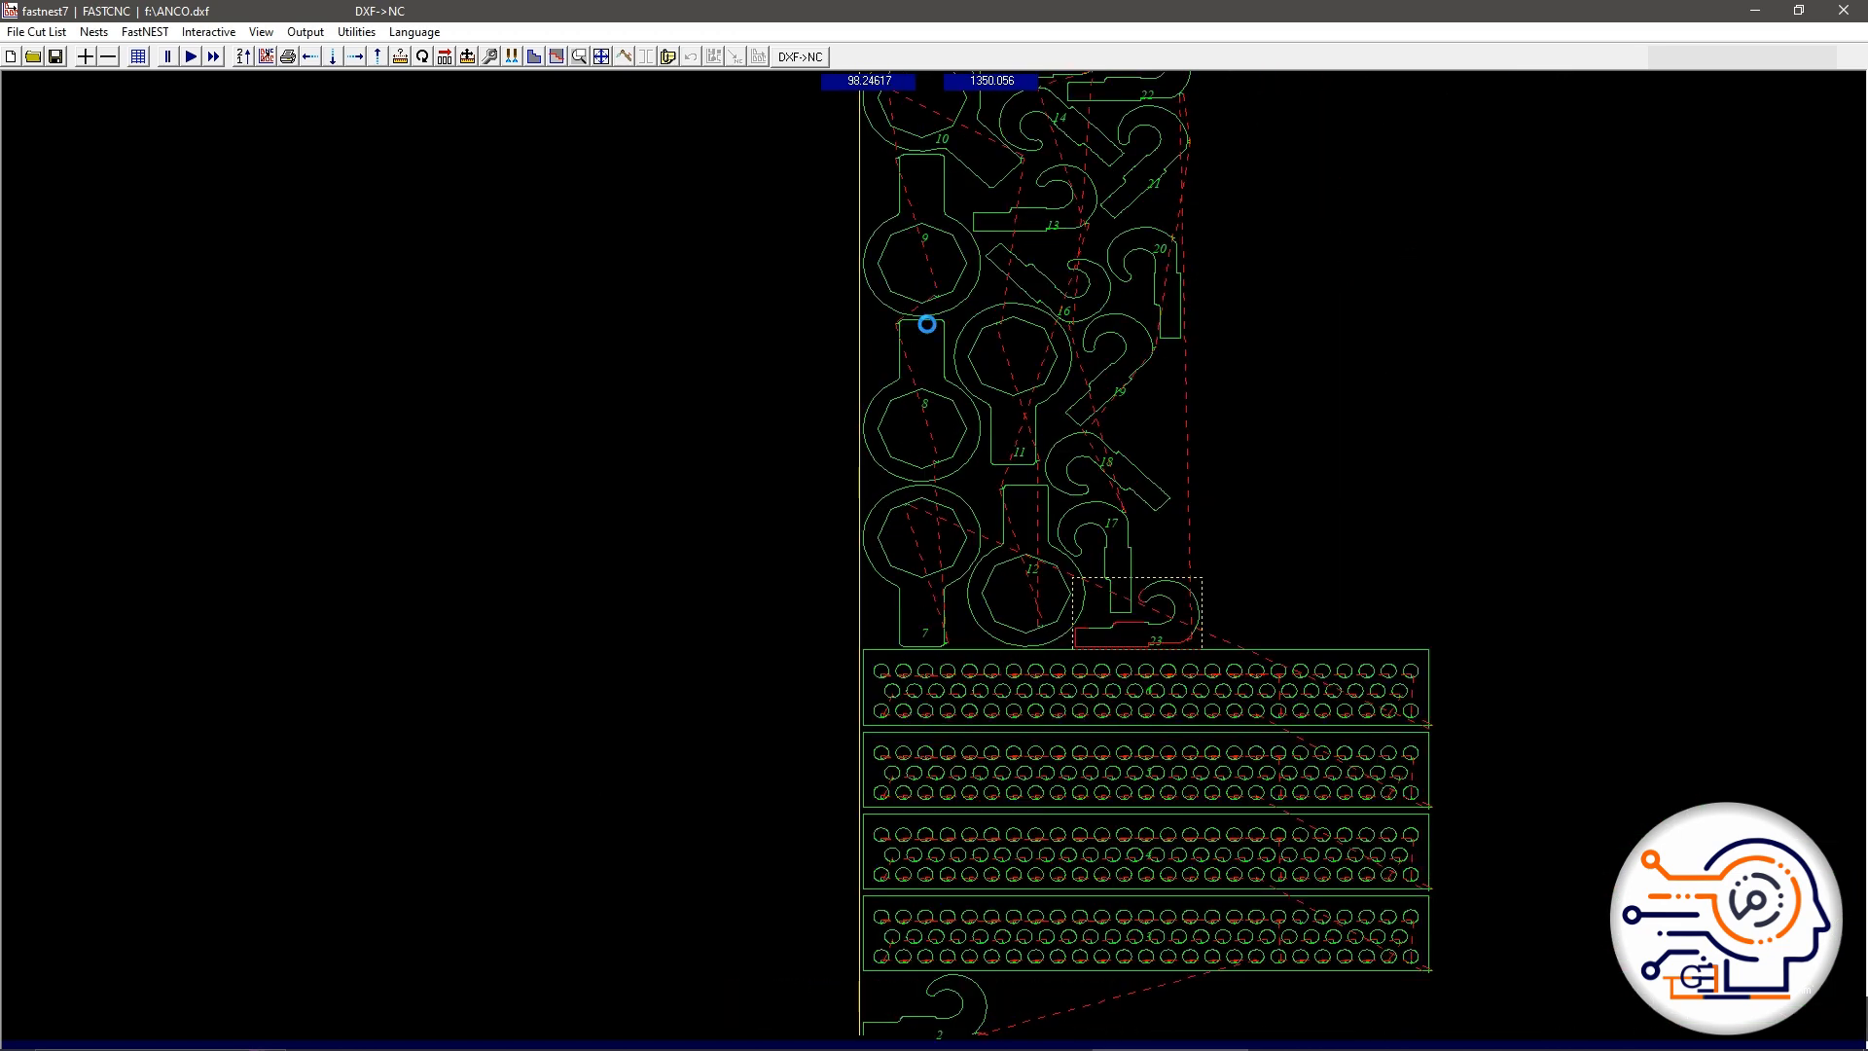
scroll(702, 383, down, 1)
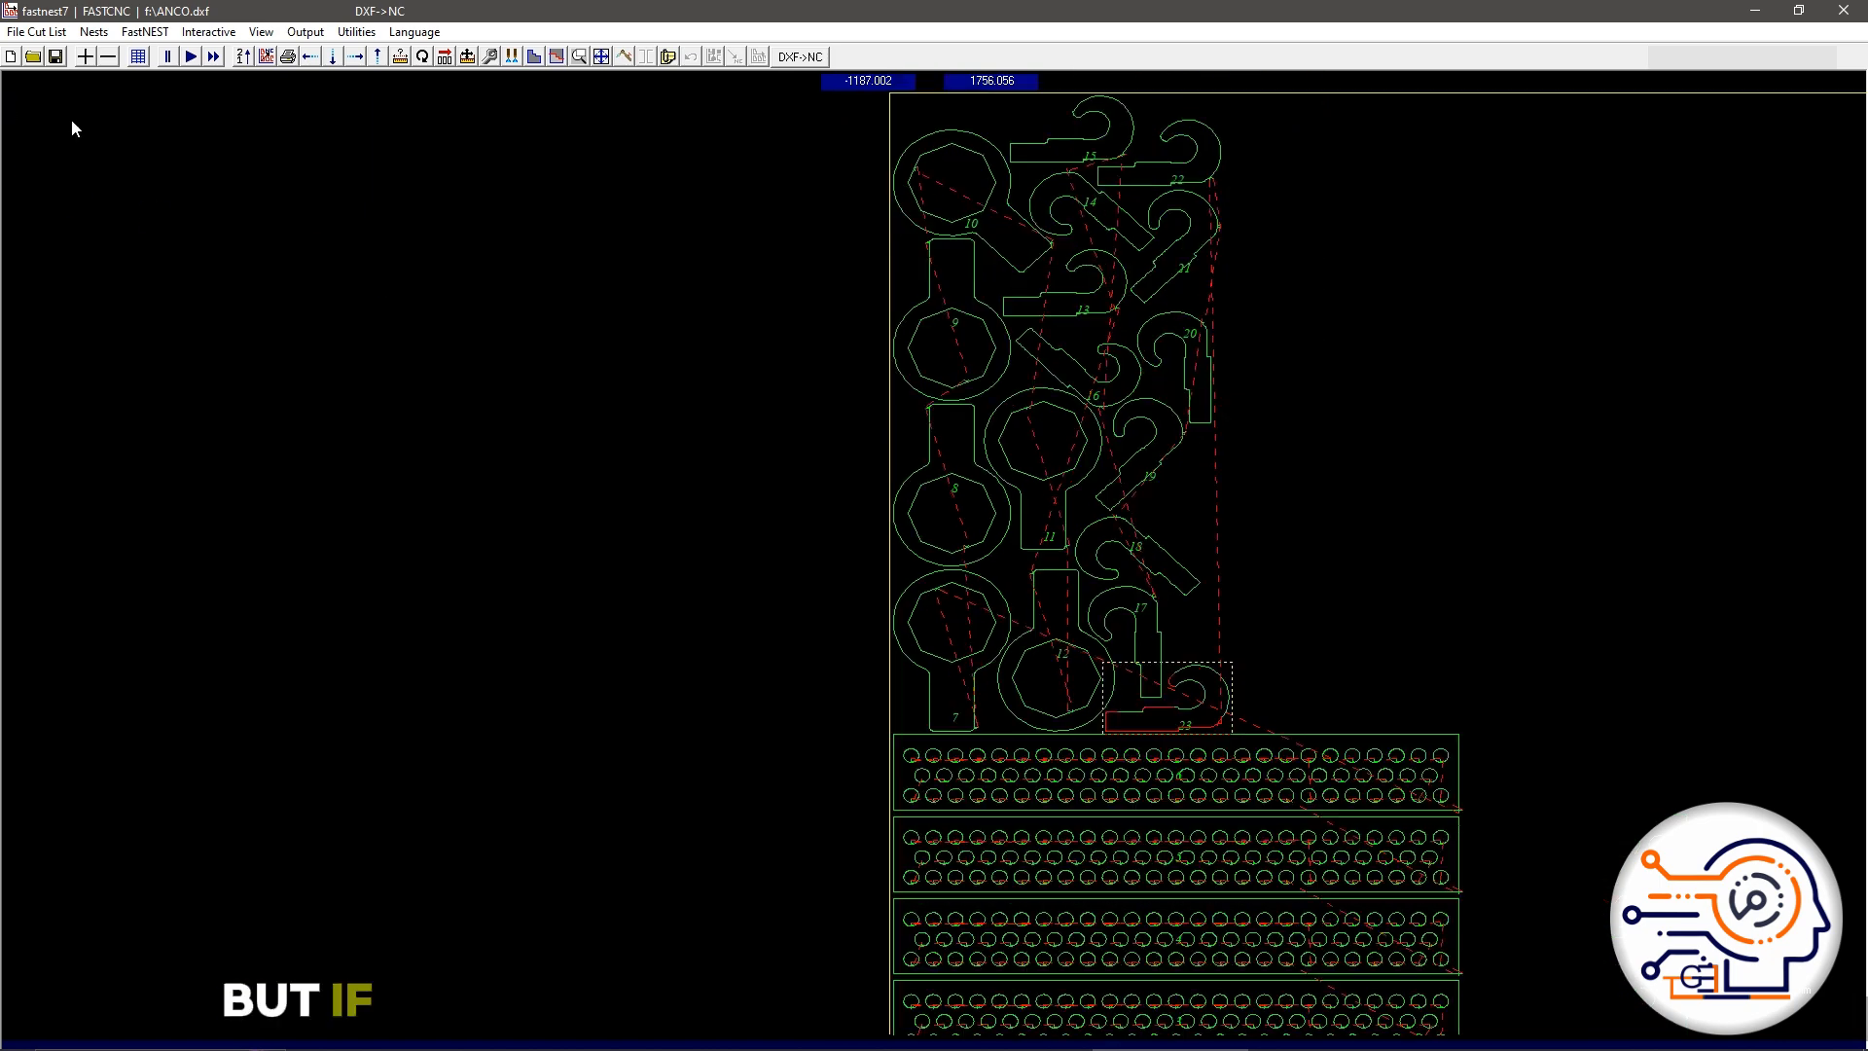
click(85, 57)
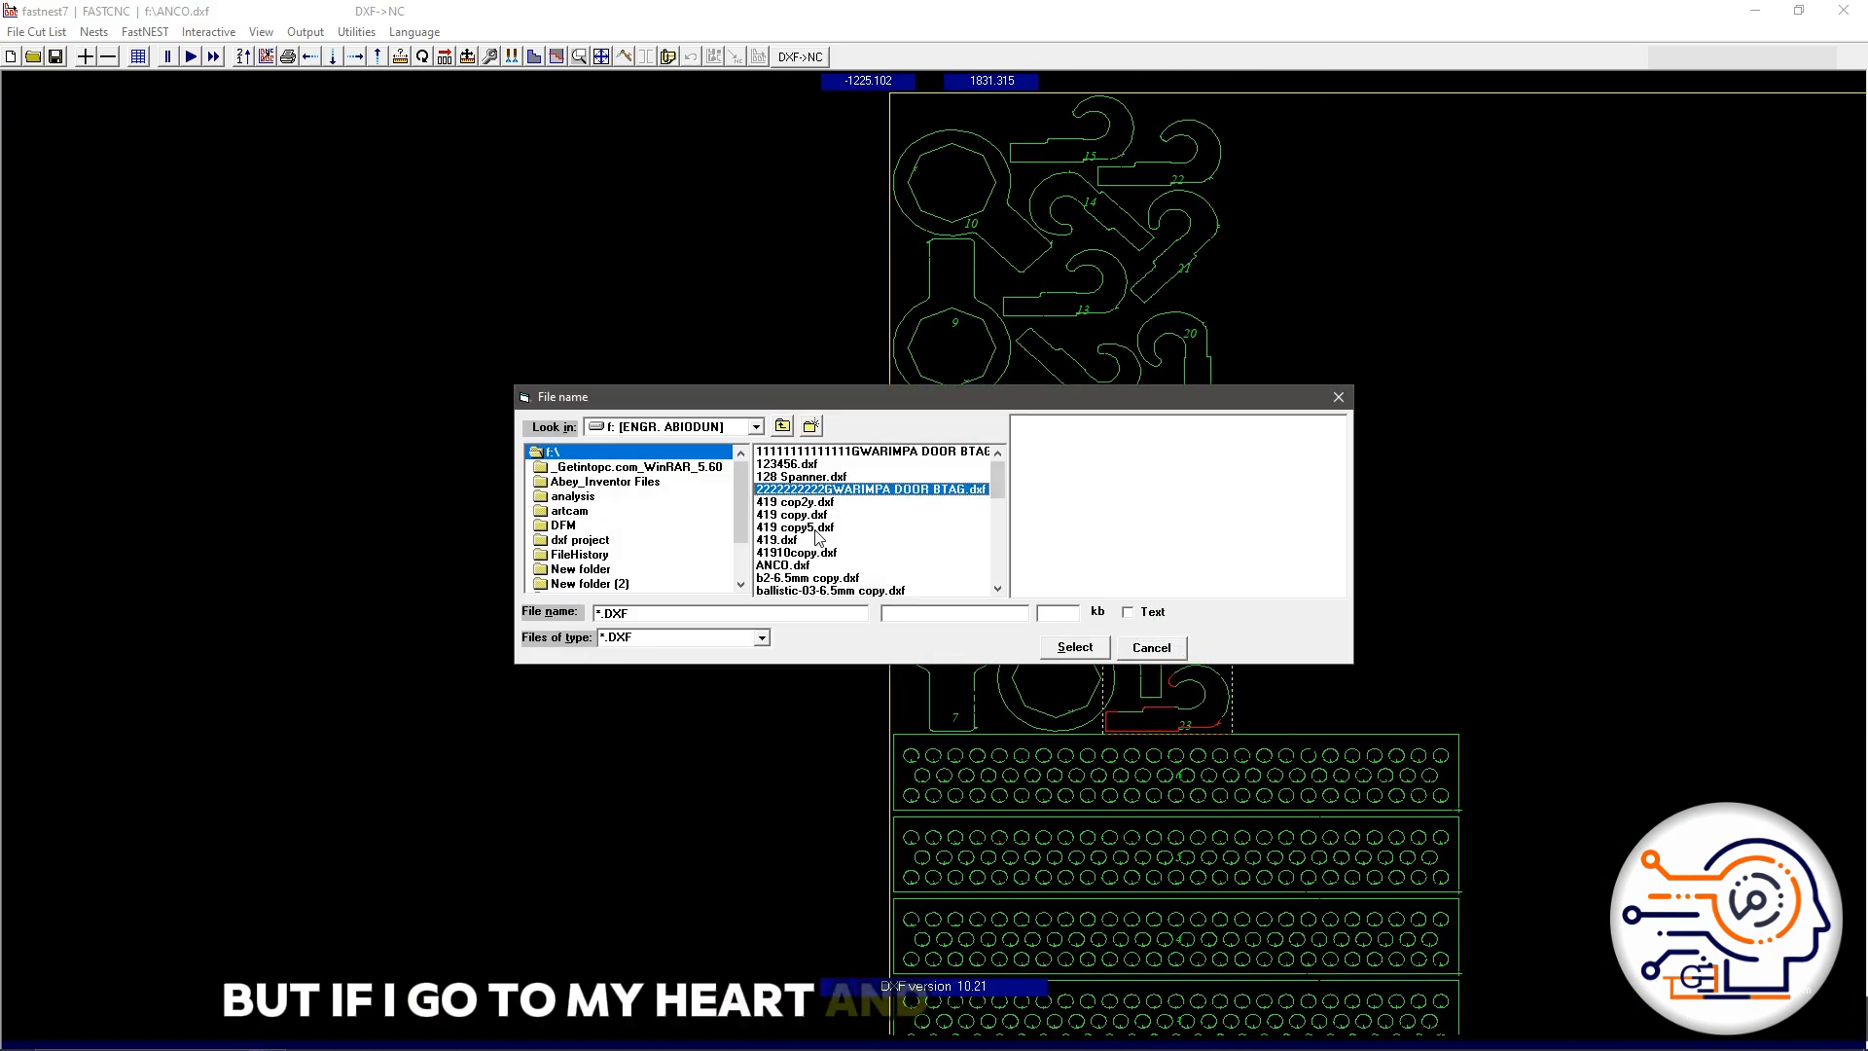
click(820, 553)
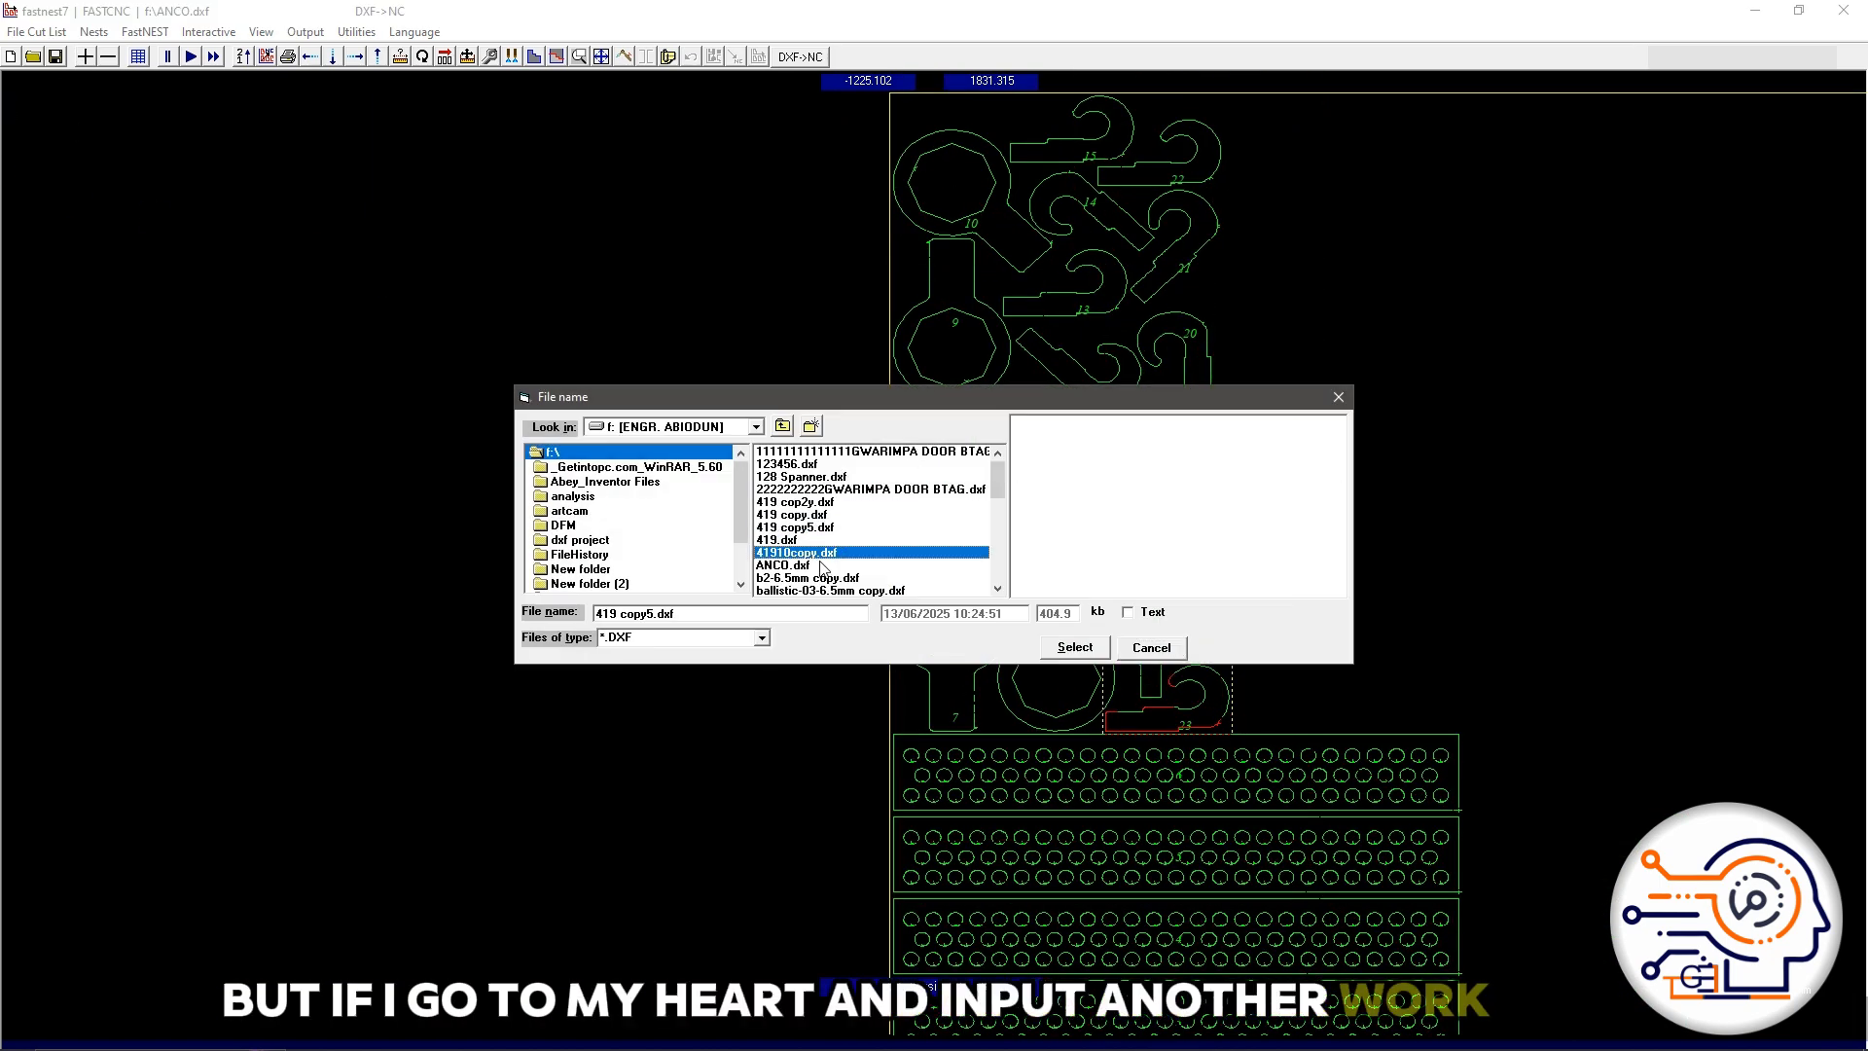
click(791, 569)
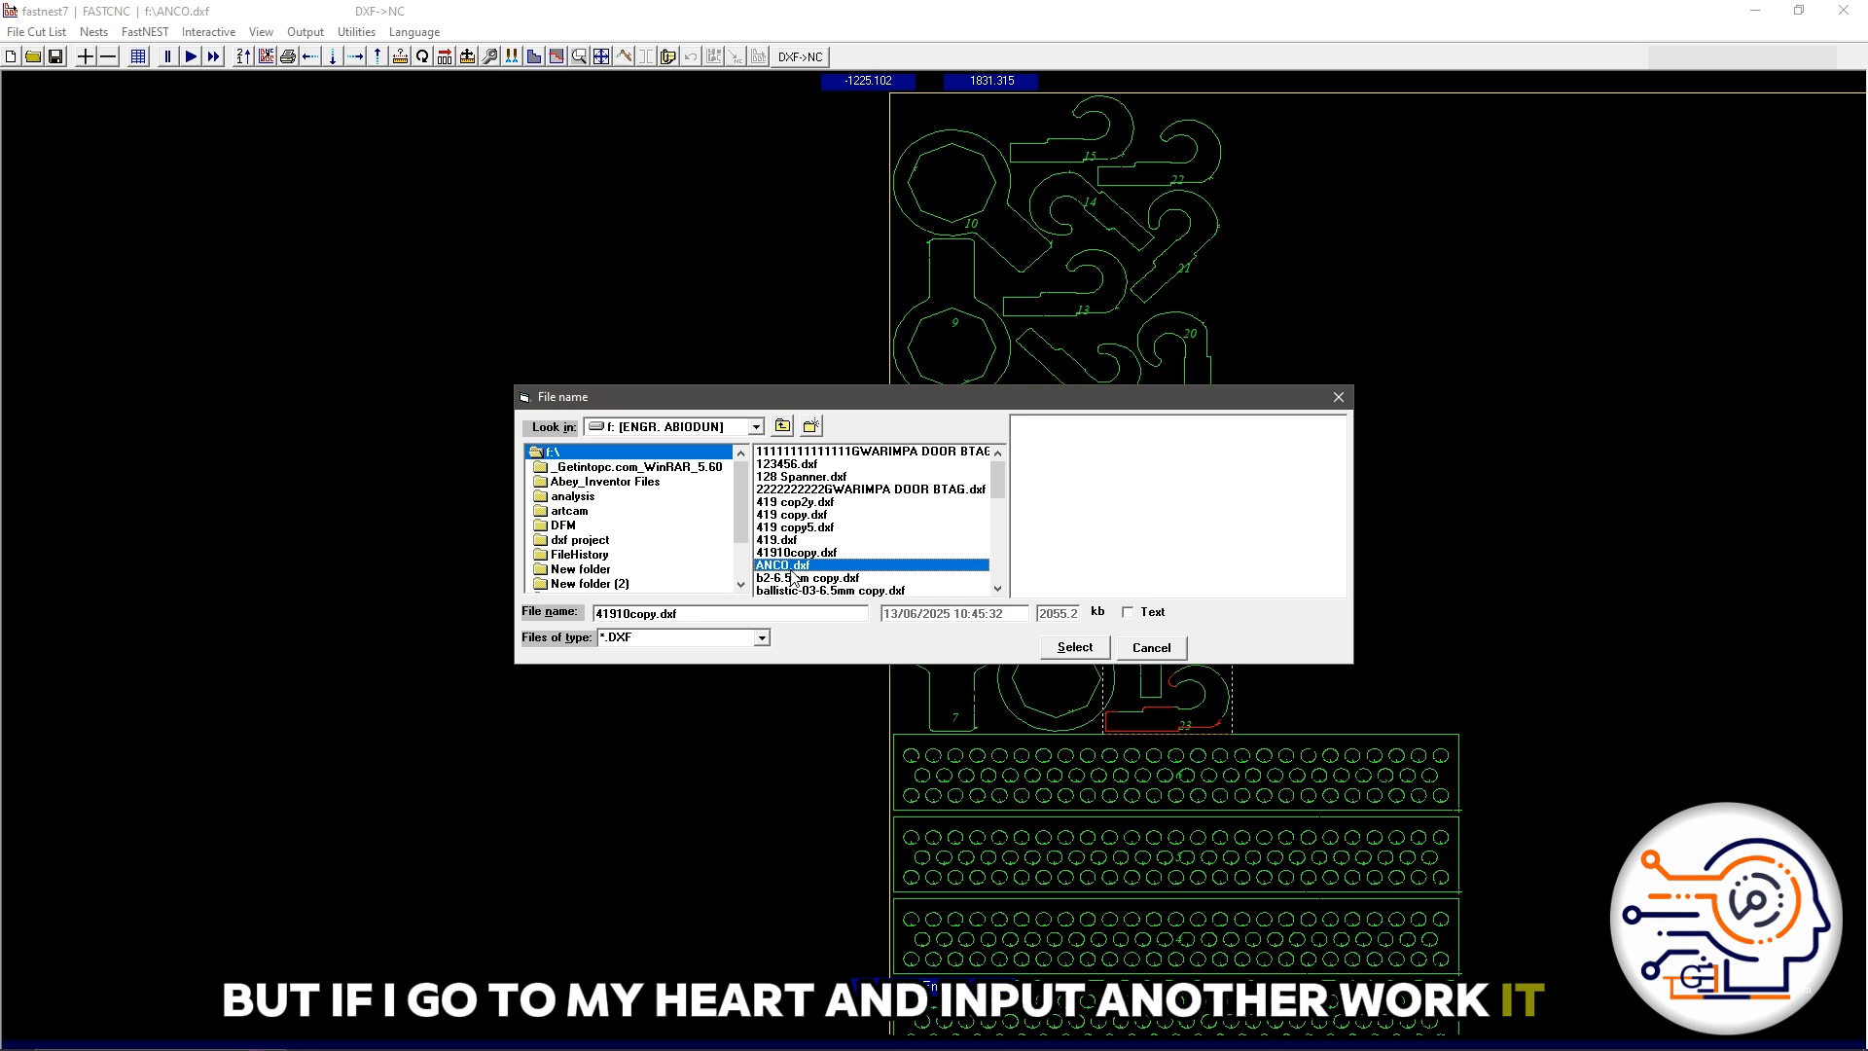
click(1080, 645)
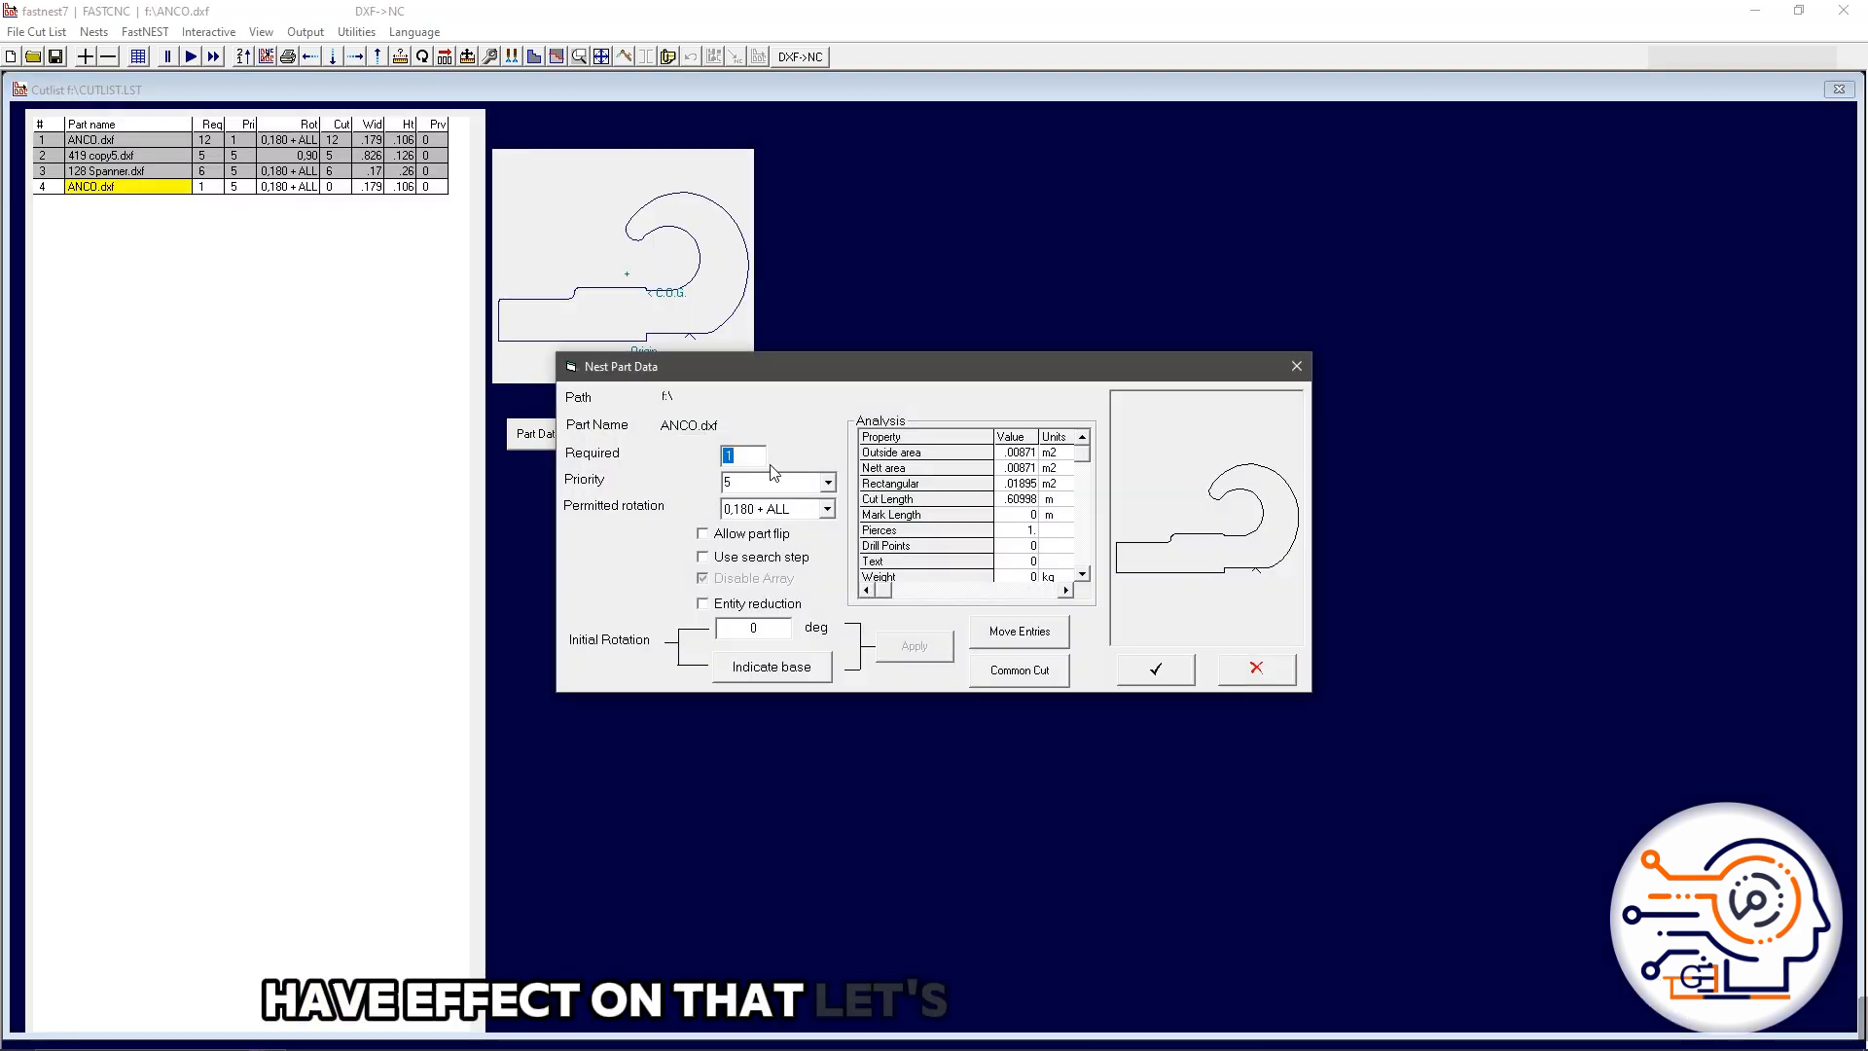
text(10)
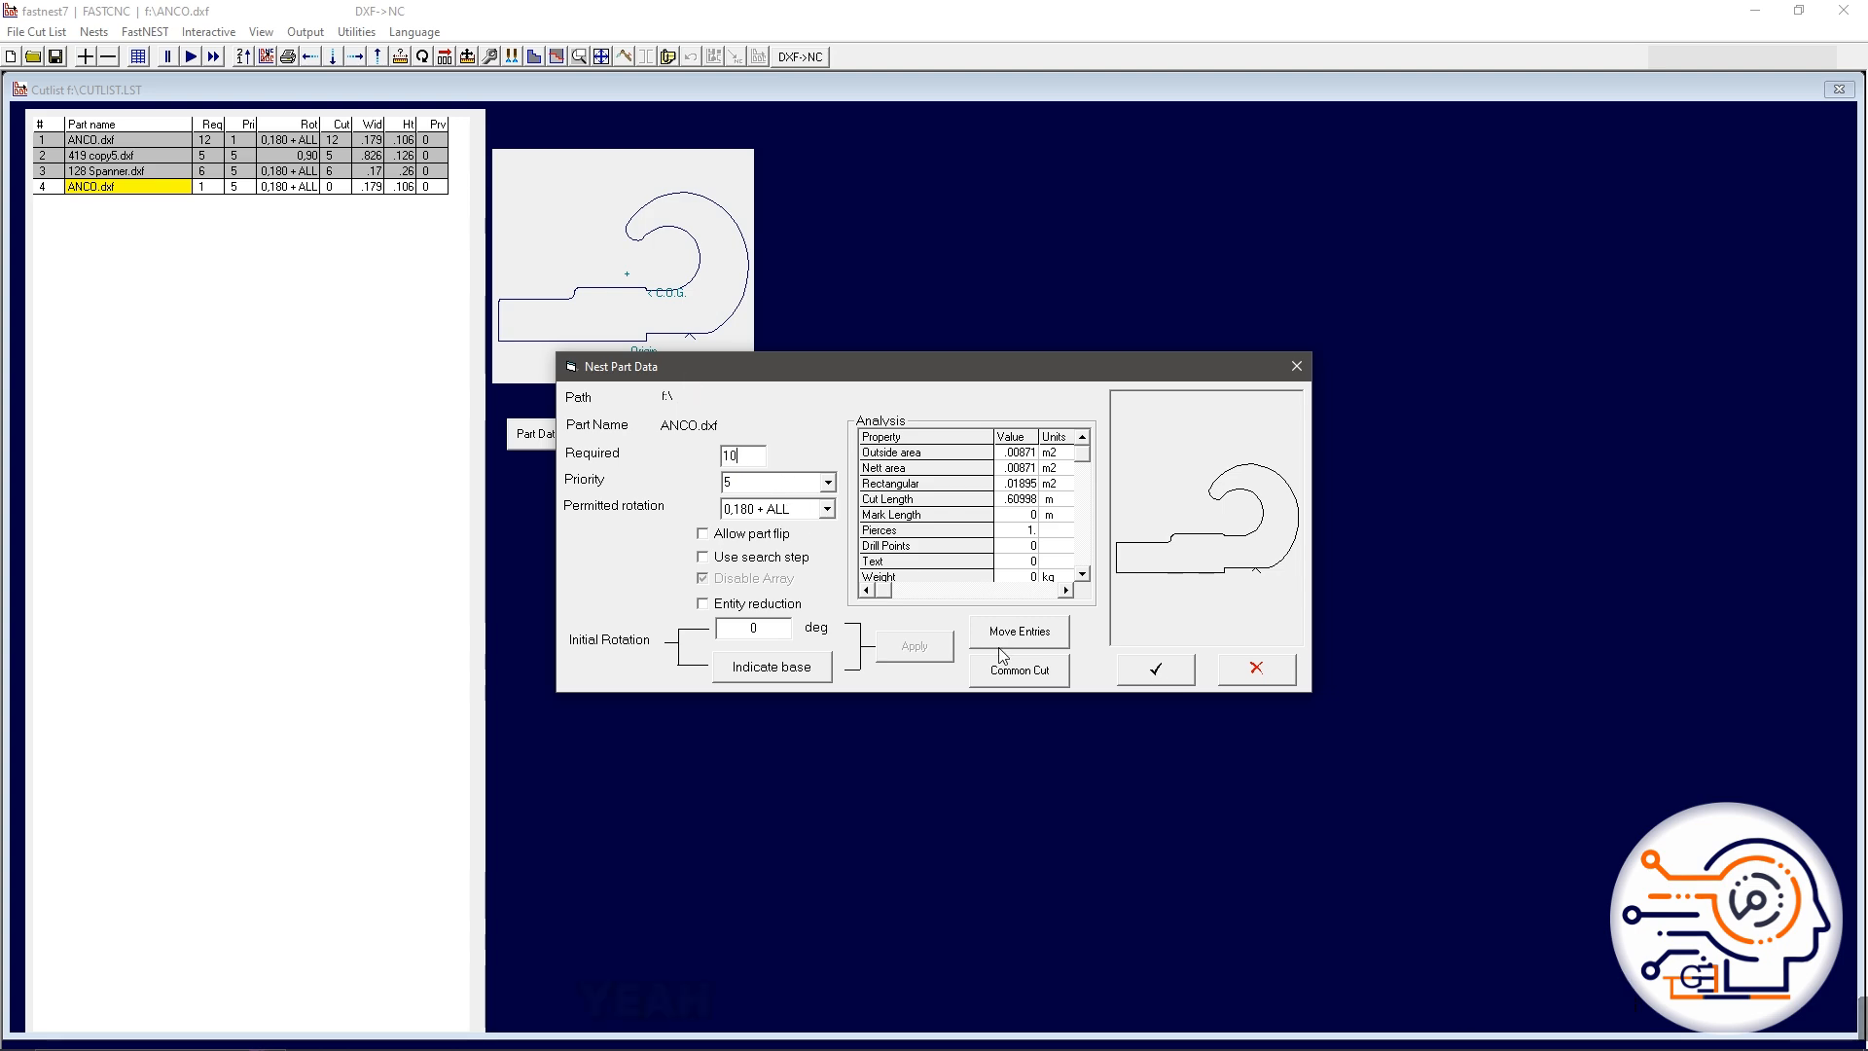
click(1156, 669)
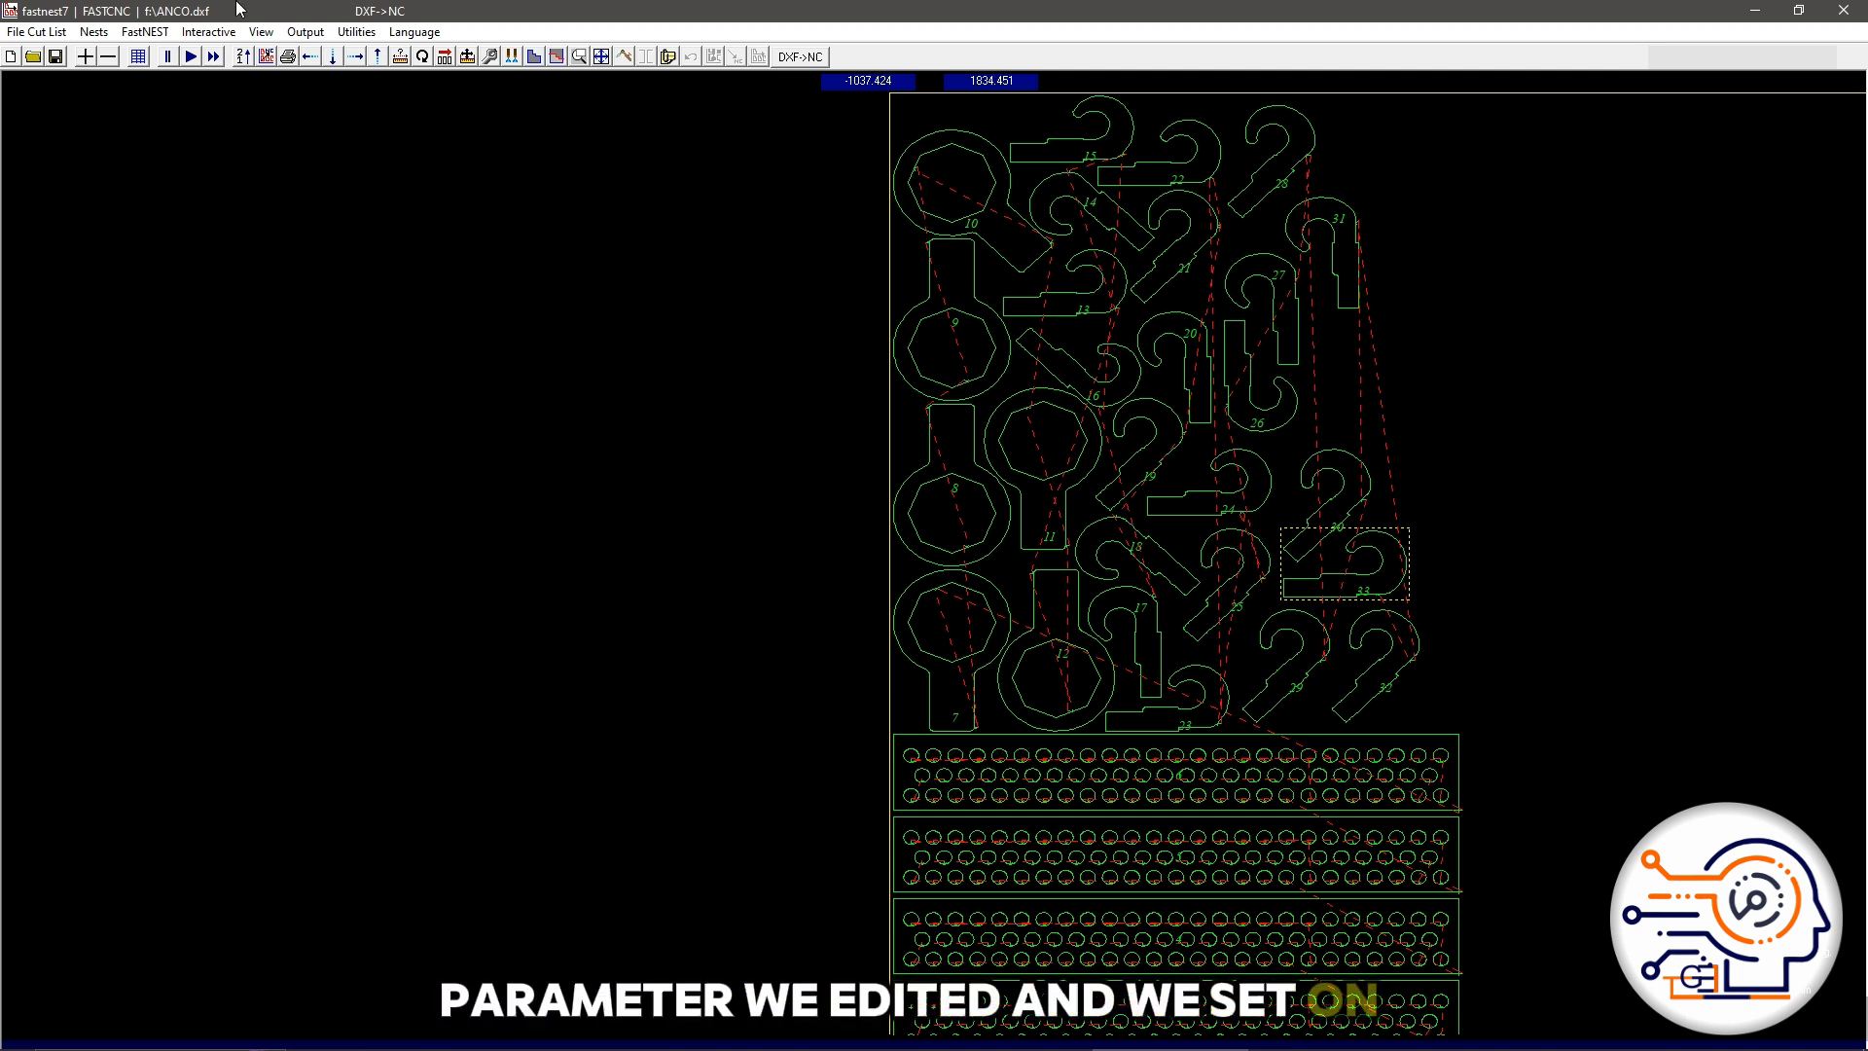
Step: Apply a Straight trim line to the plate and inspect the trimmed nest
click(97, 33)
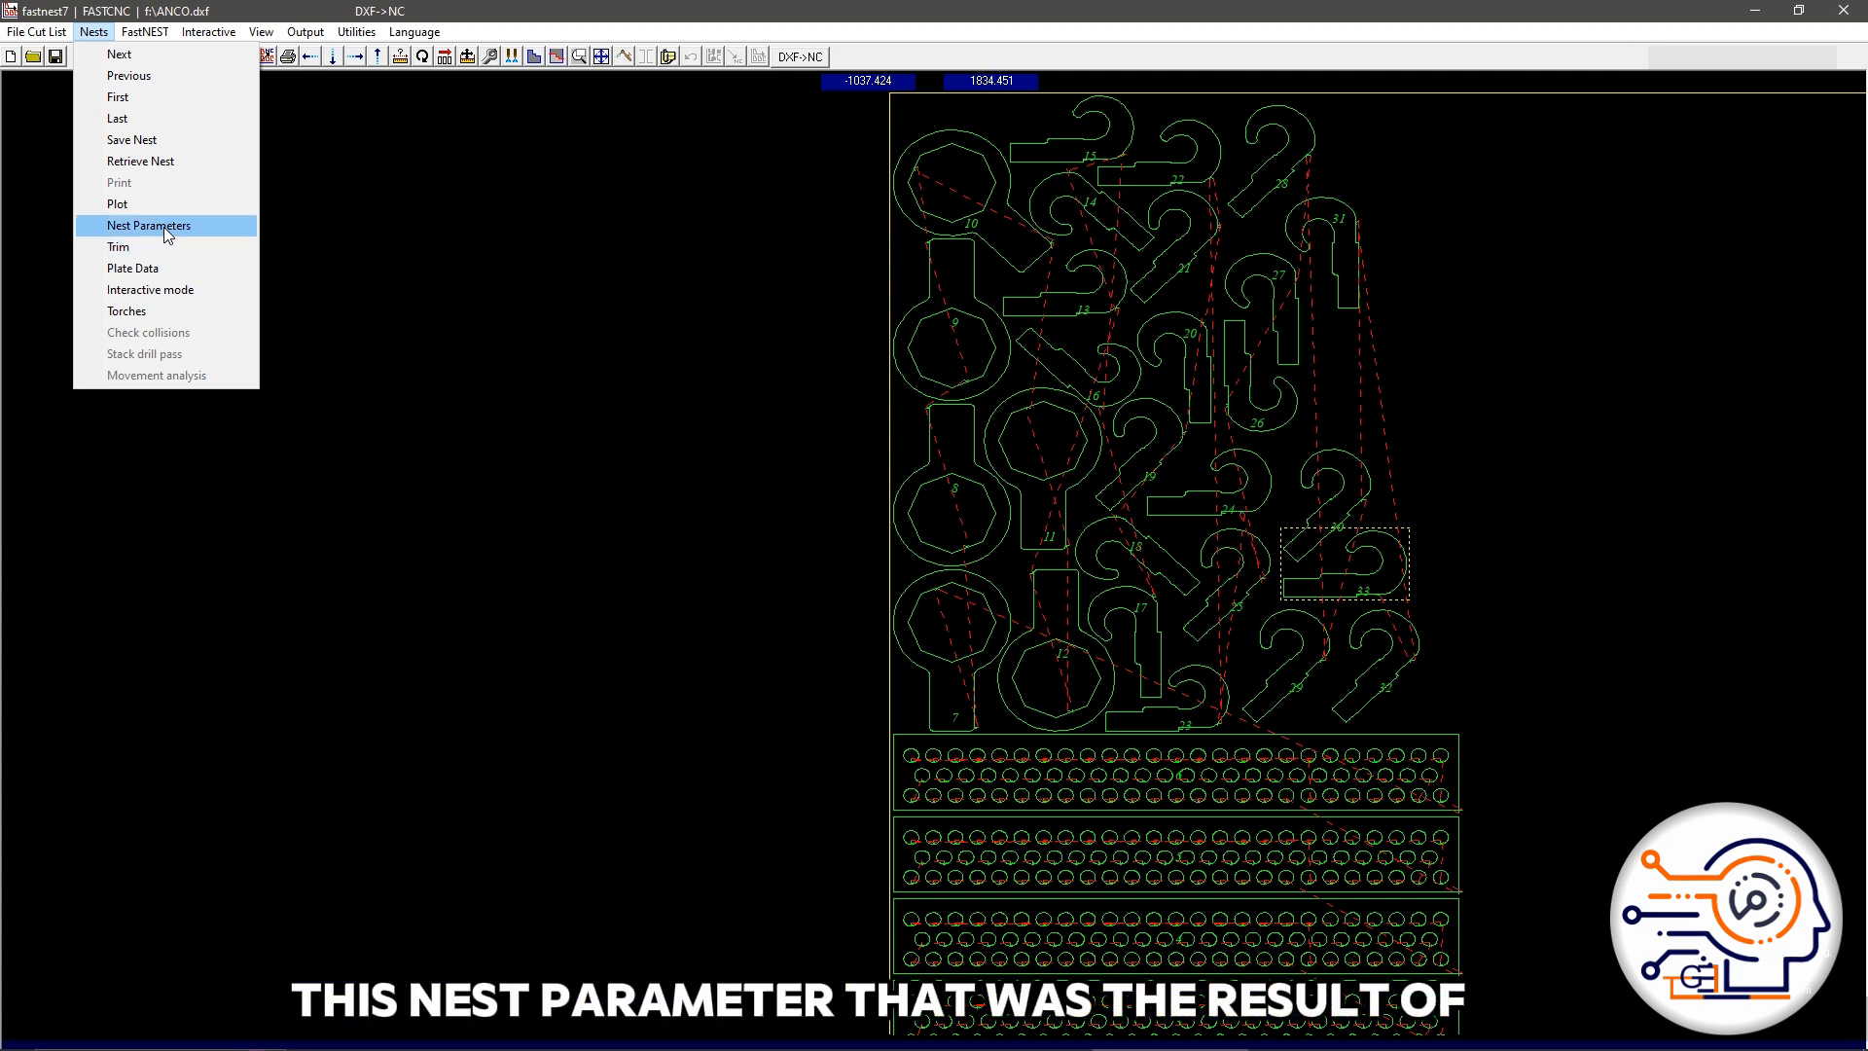
click(118, 247)
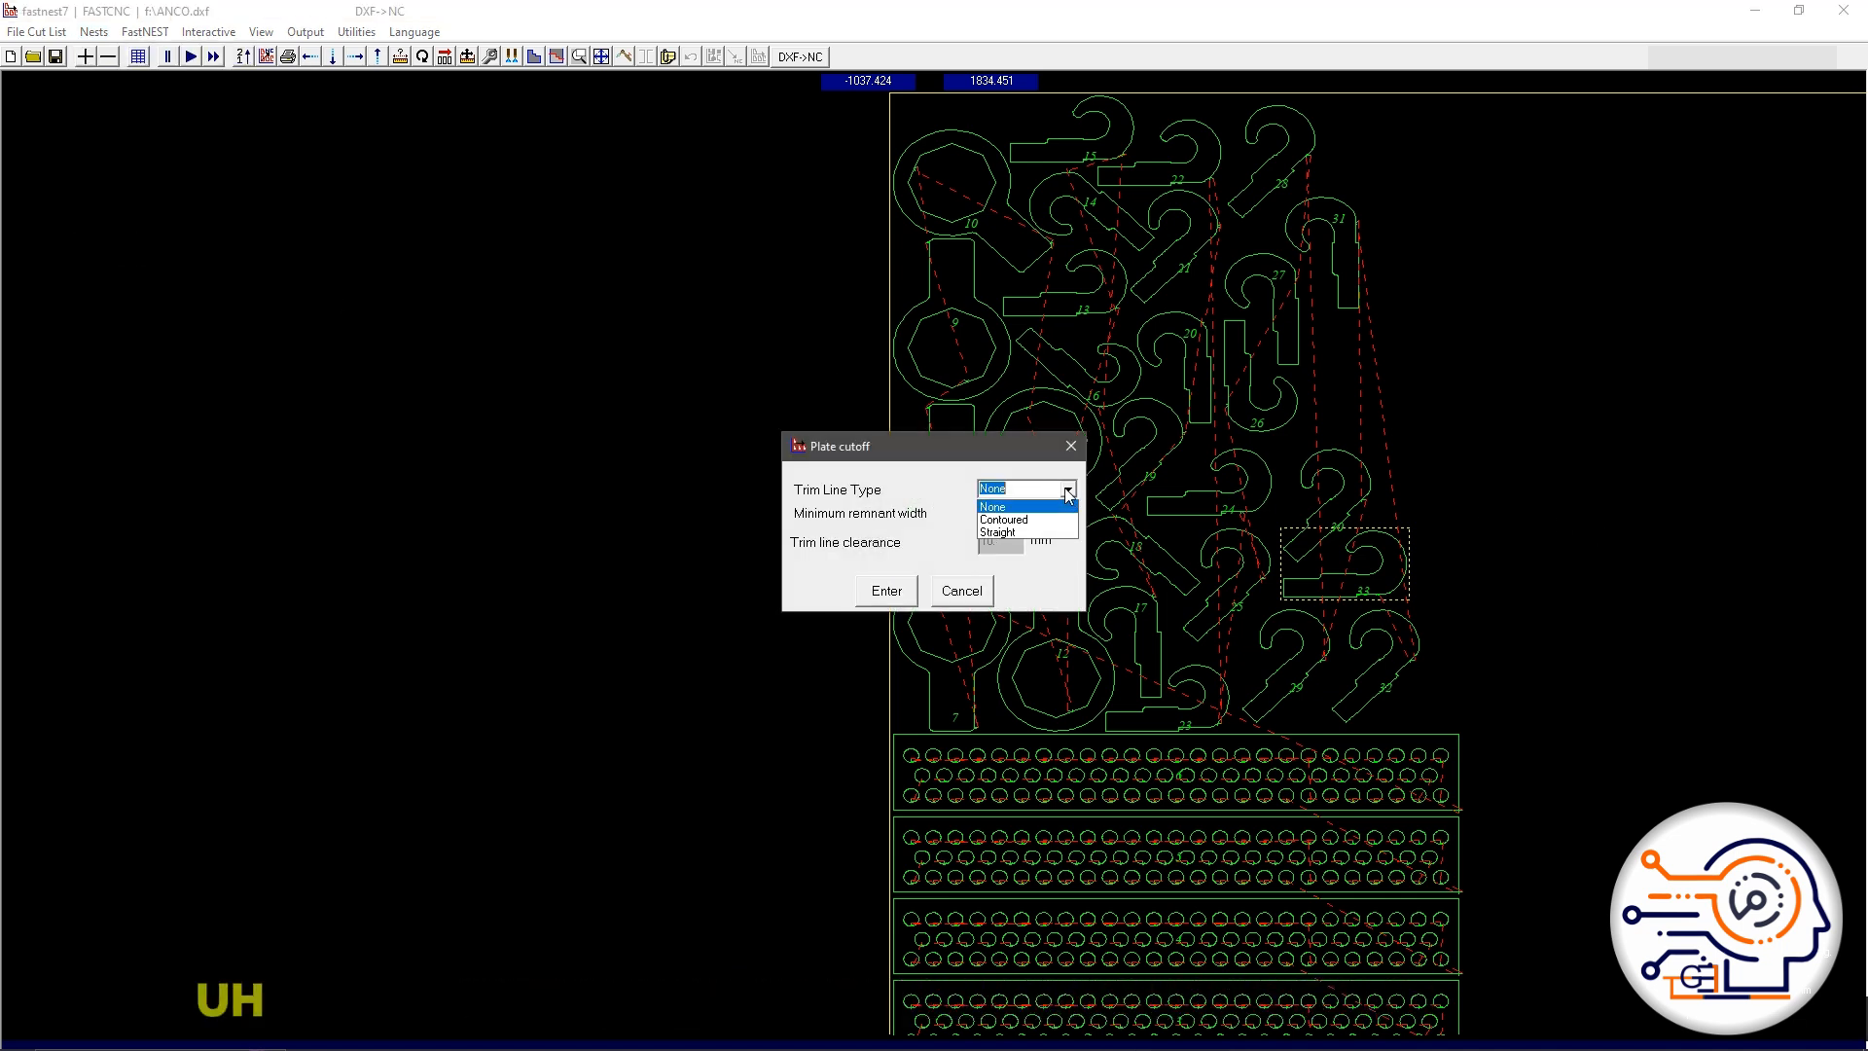
click(1000, 532)
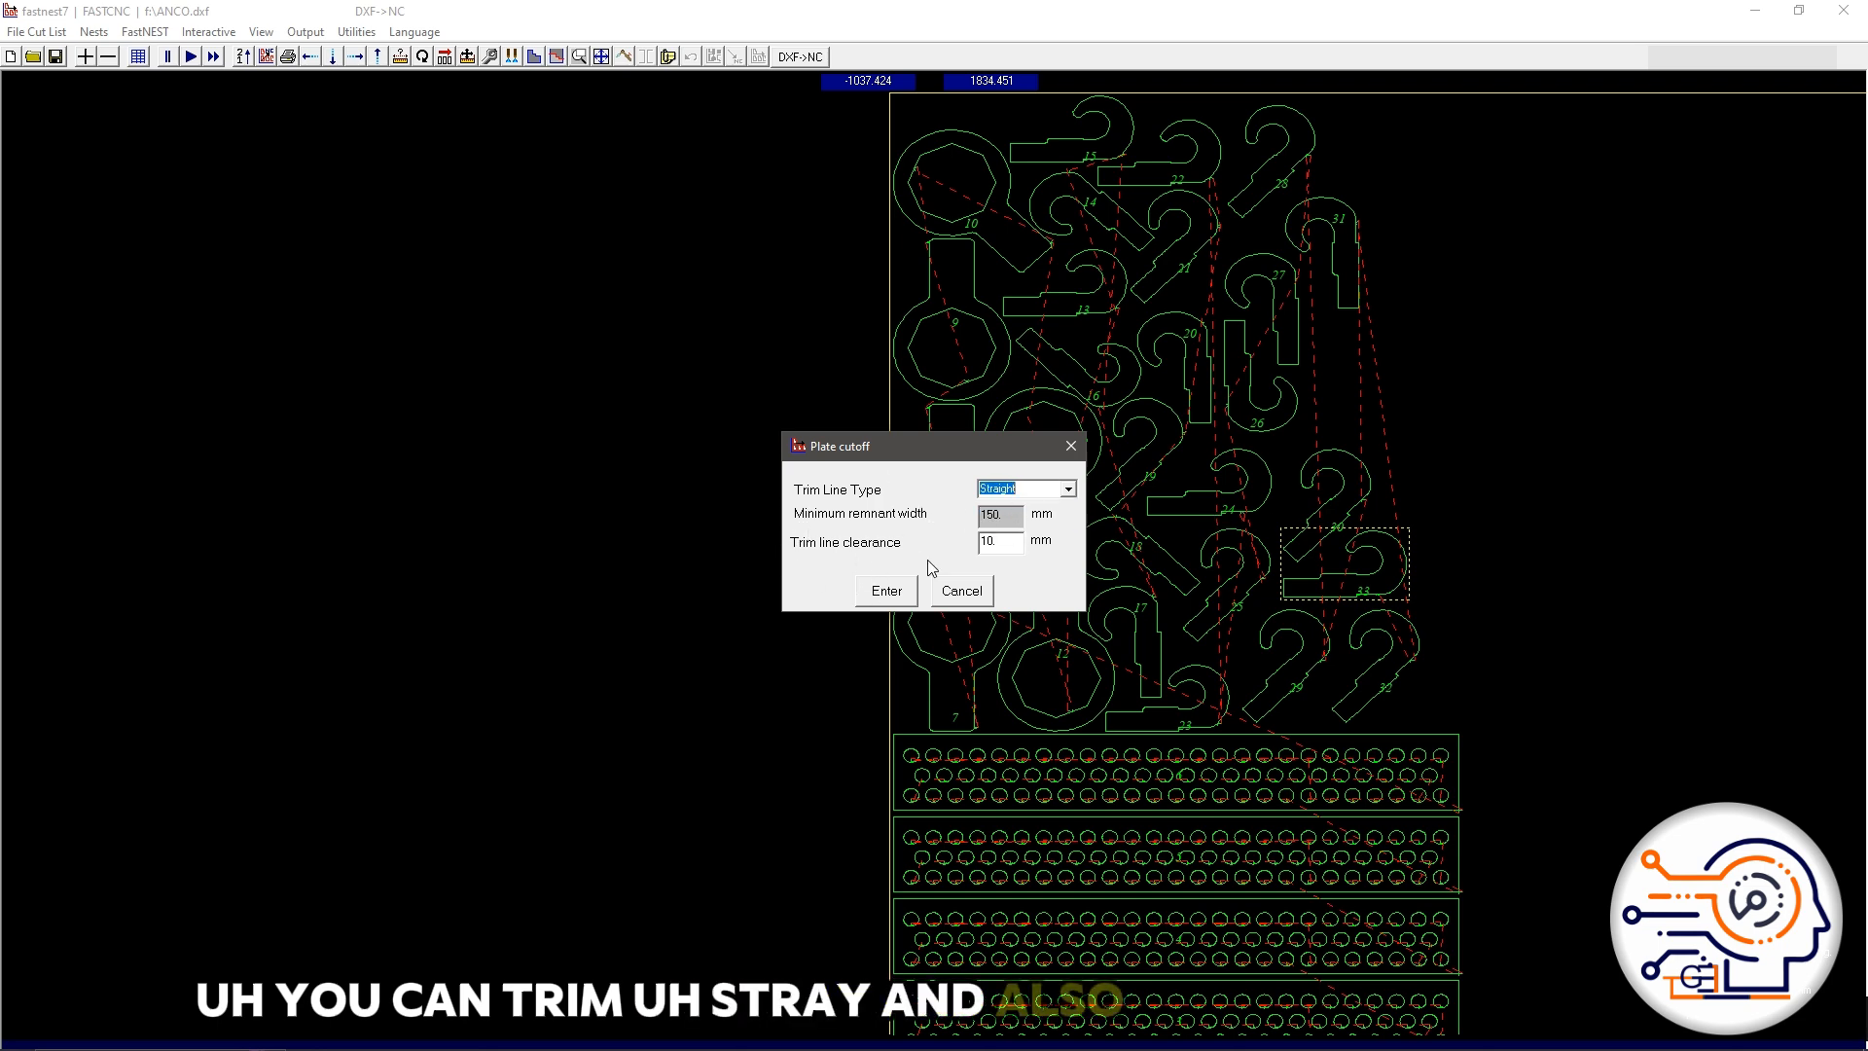
click(886, 590)
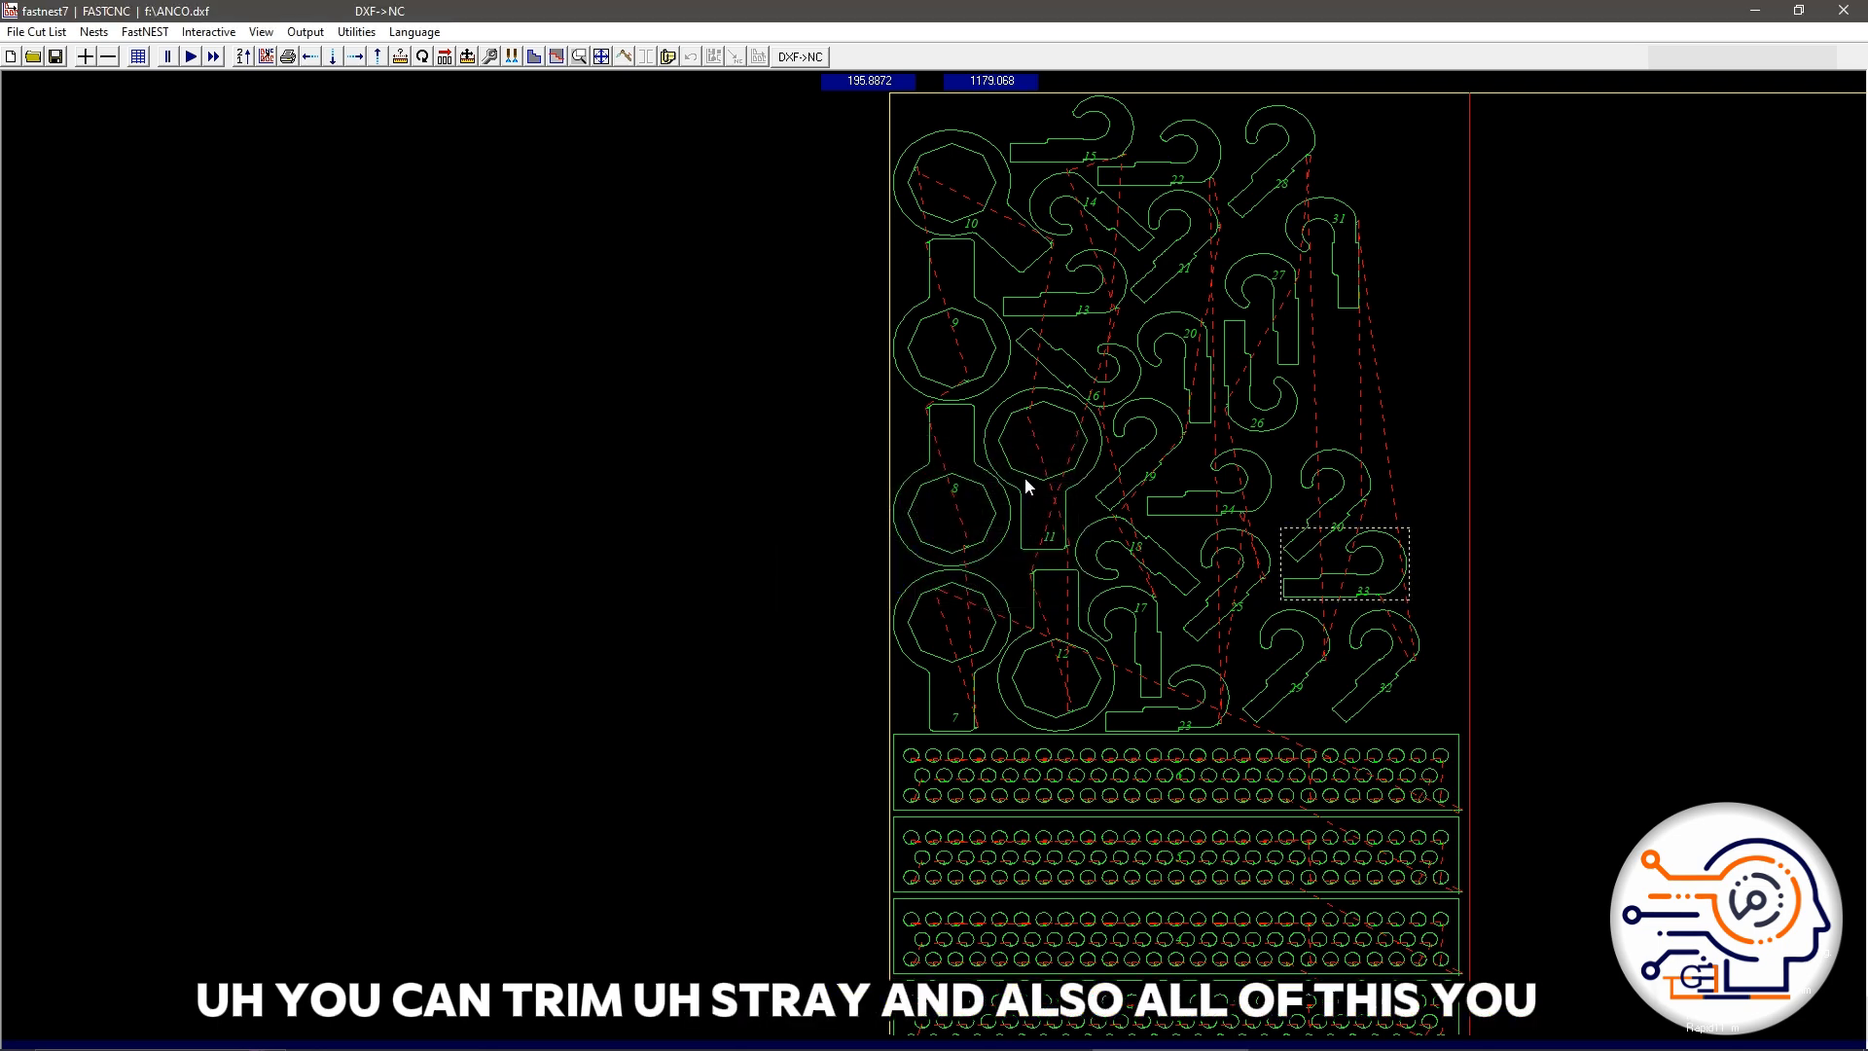
scroll(1102, 343, up, 3)
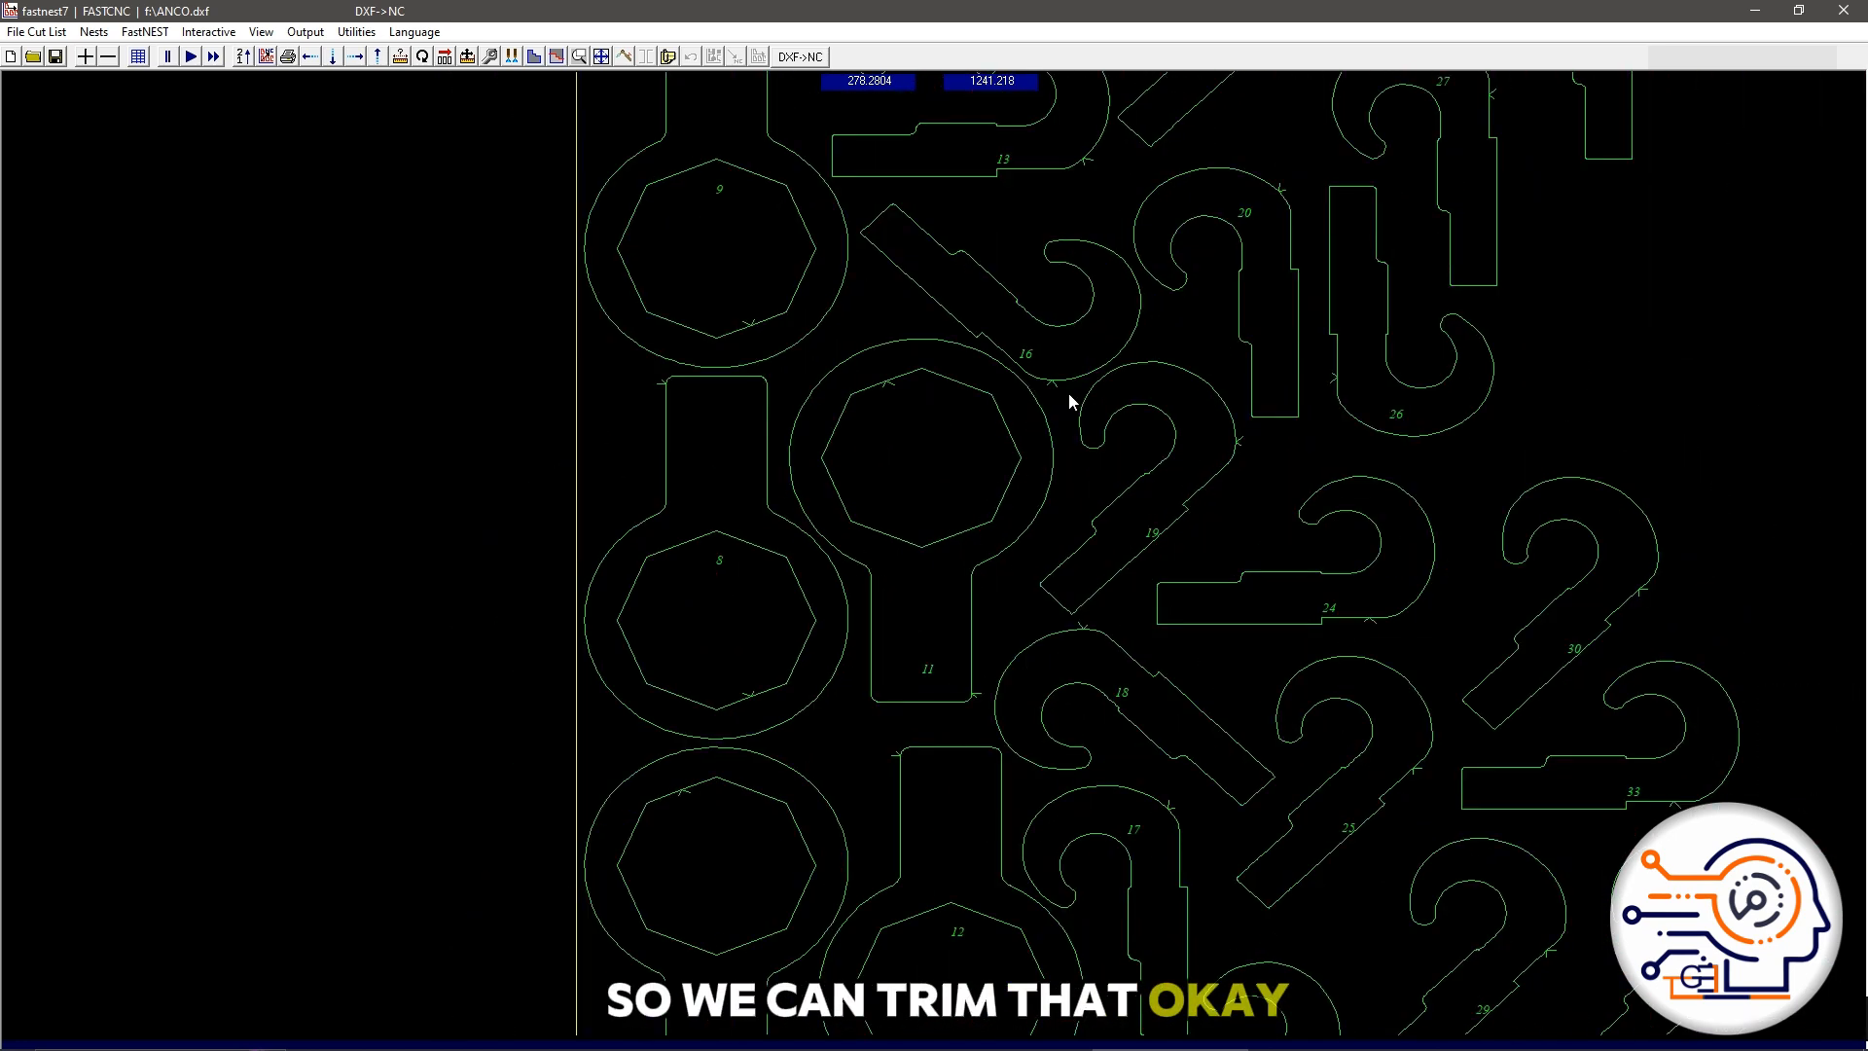
scroll(1070, 397, down, 3)
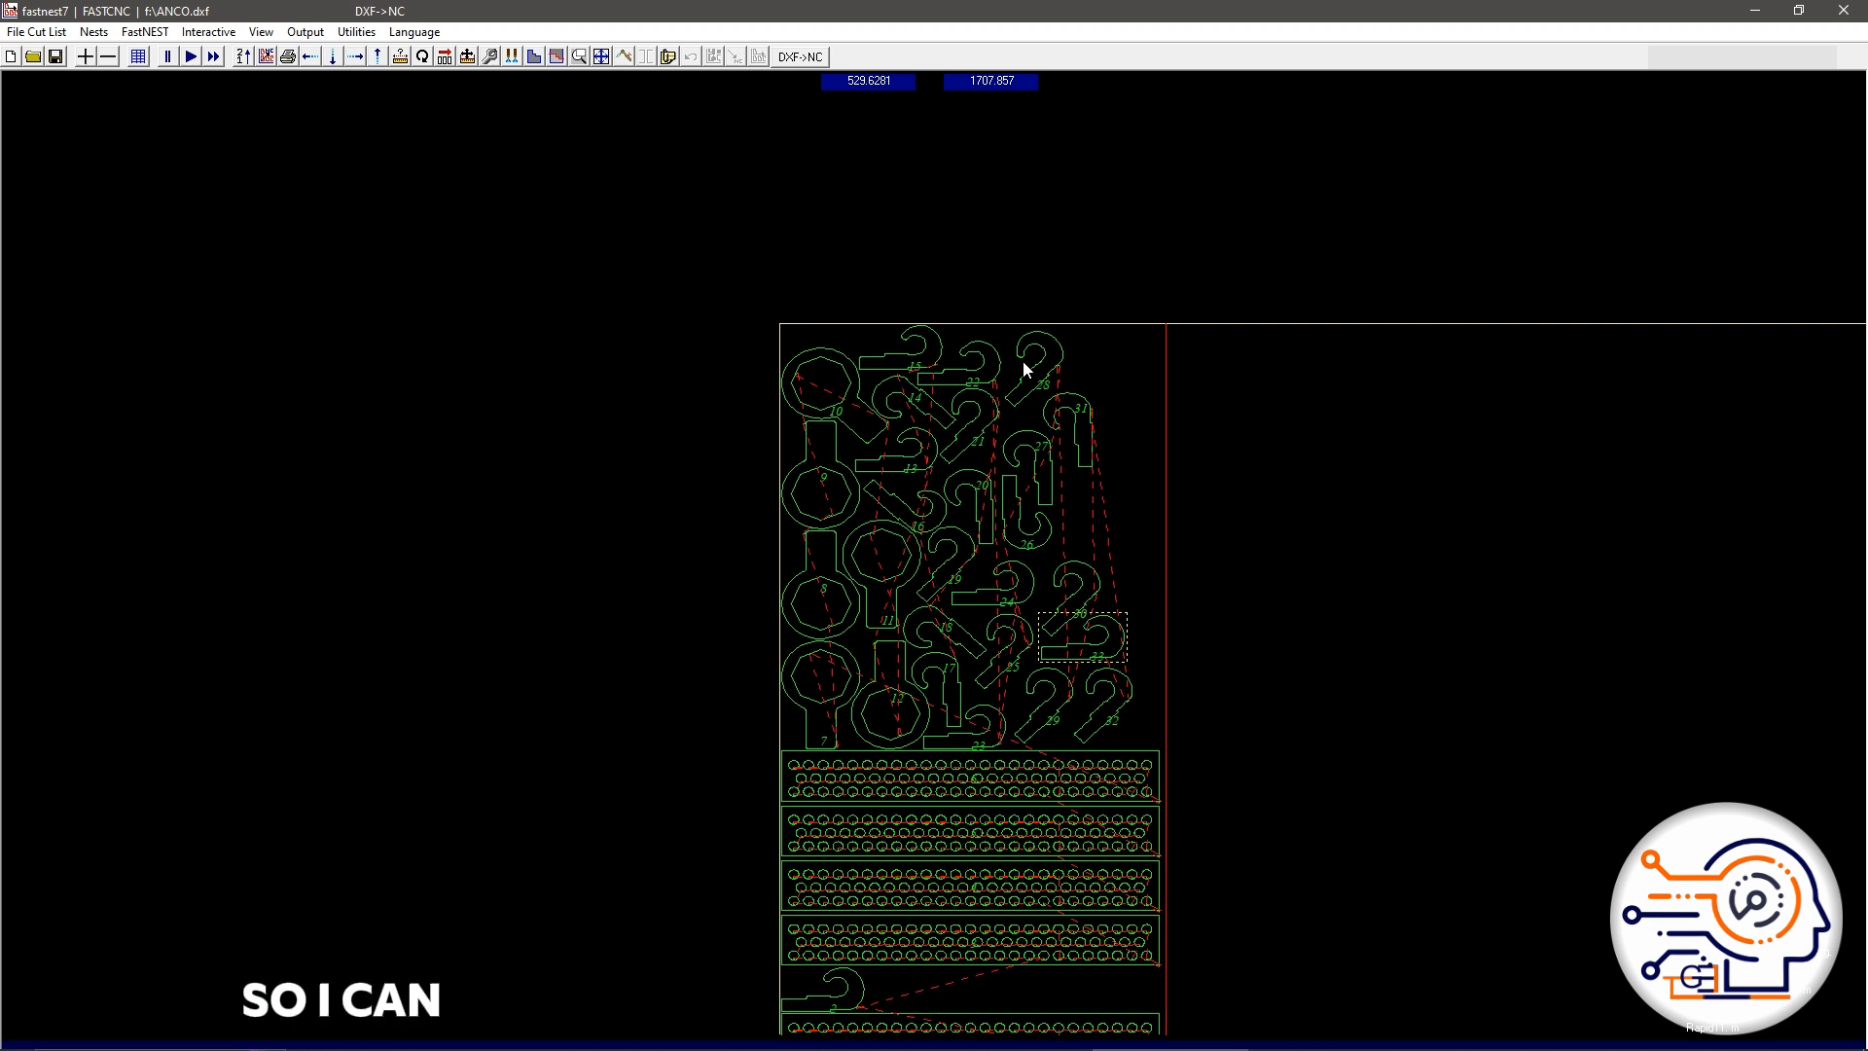
Step: Set the plate data to a length of 2000 mm and a width of 1500 mm, and apply them to the nest
click(94, 31)
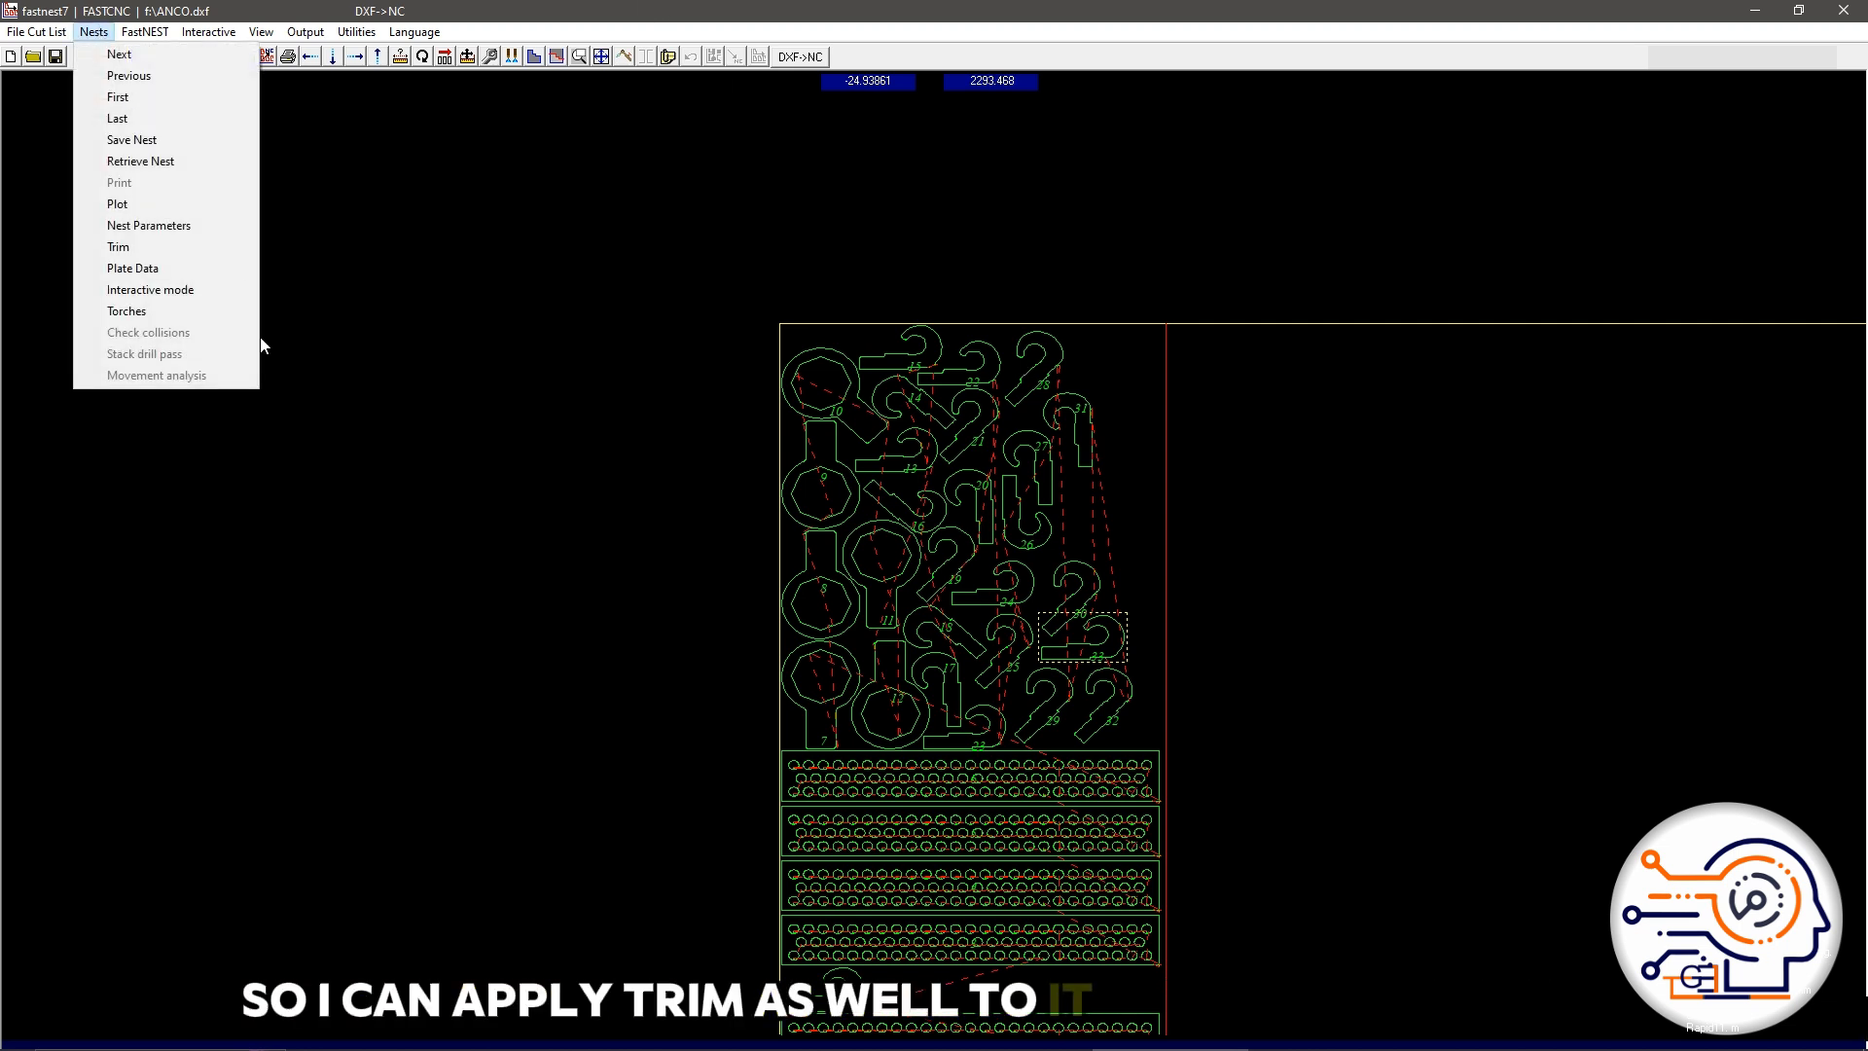
click(165, 278)
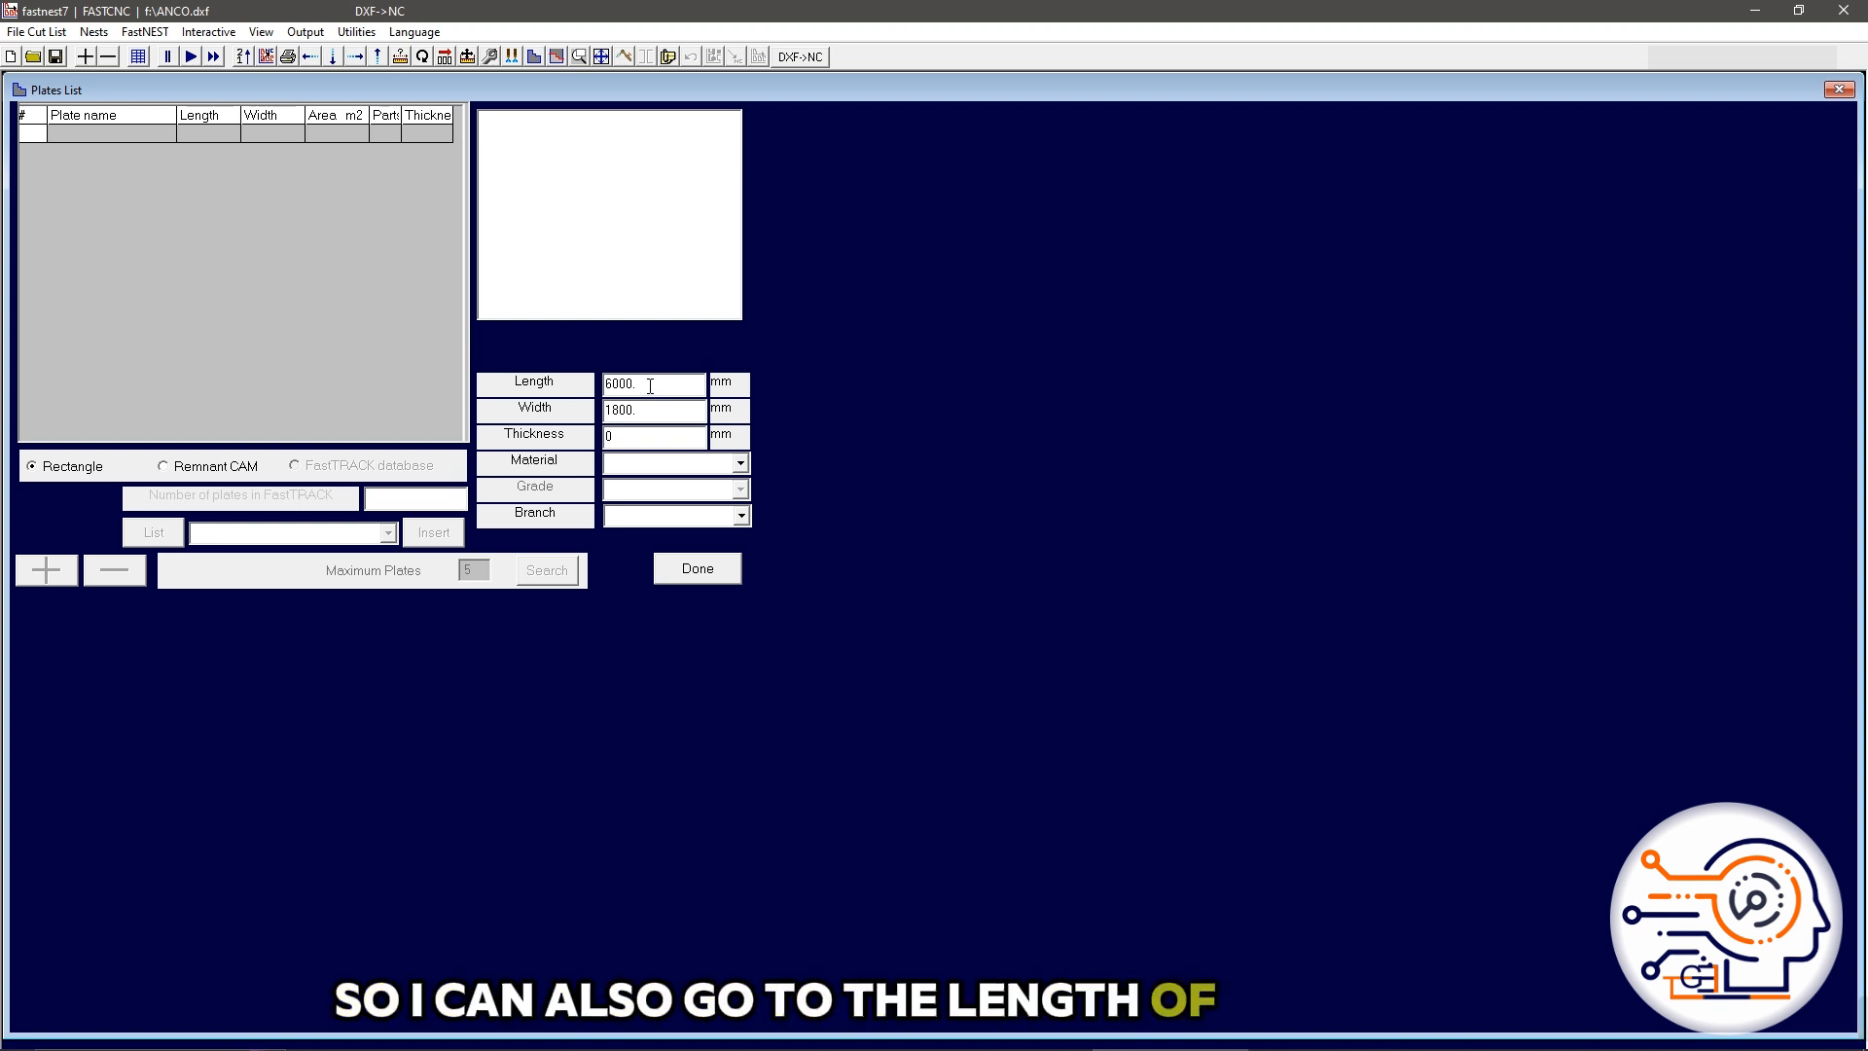
drag(655, 386, 569, 385)
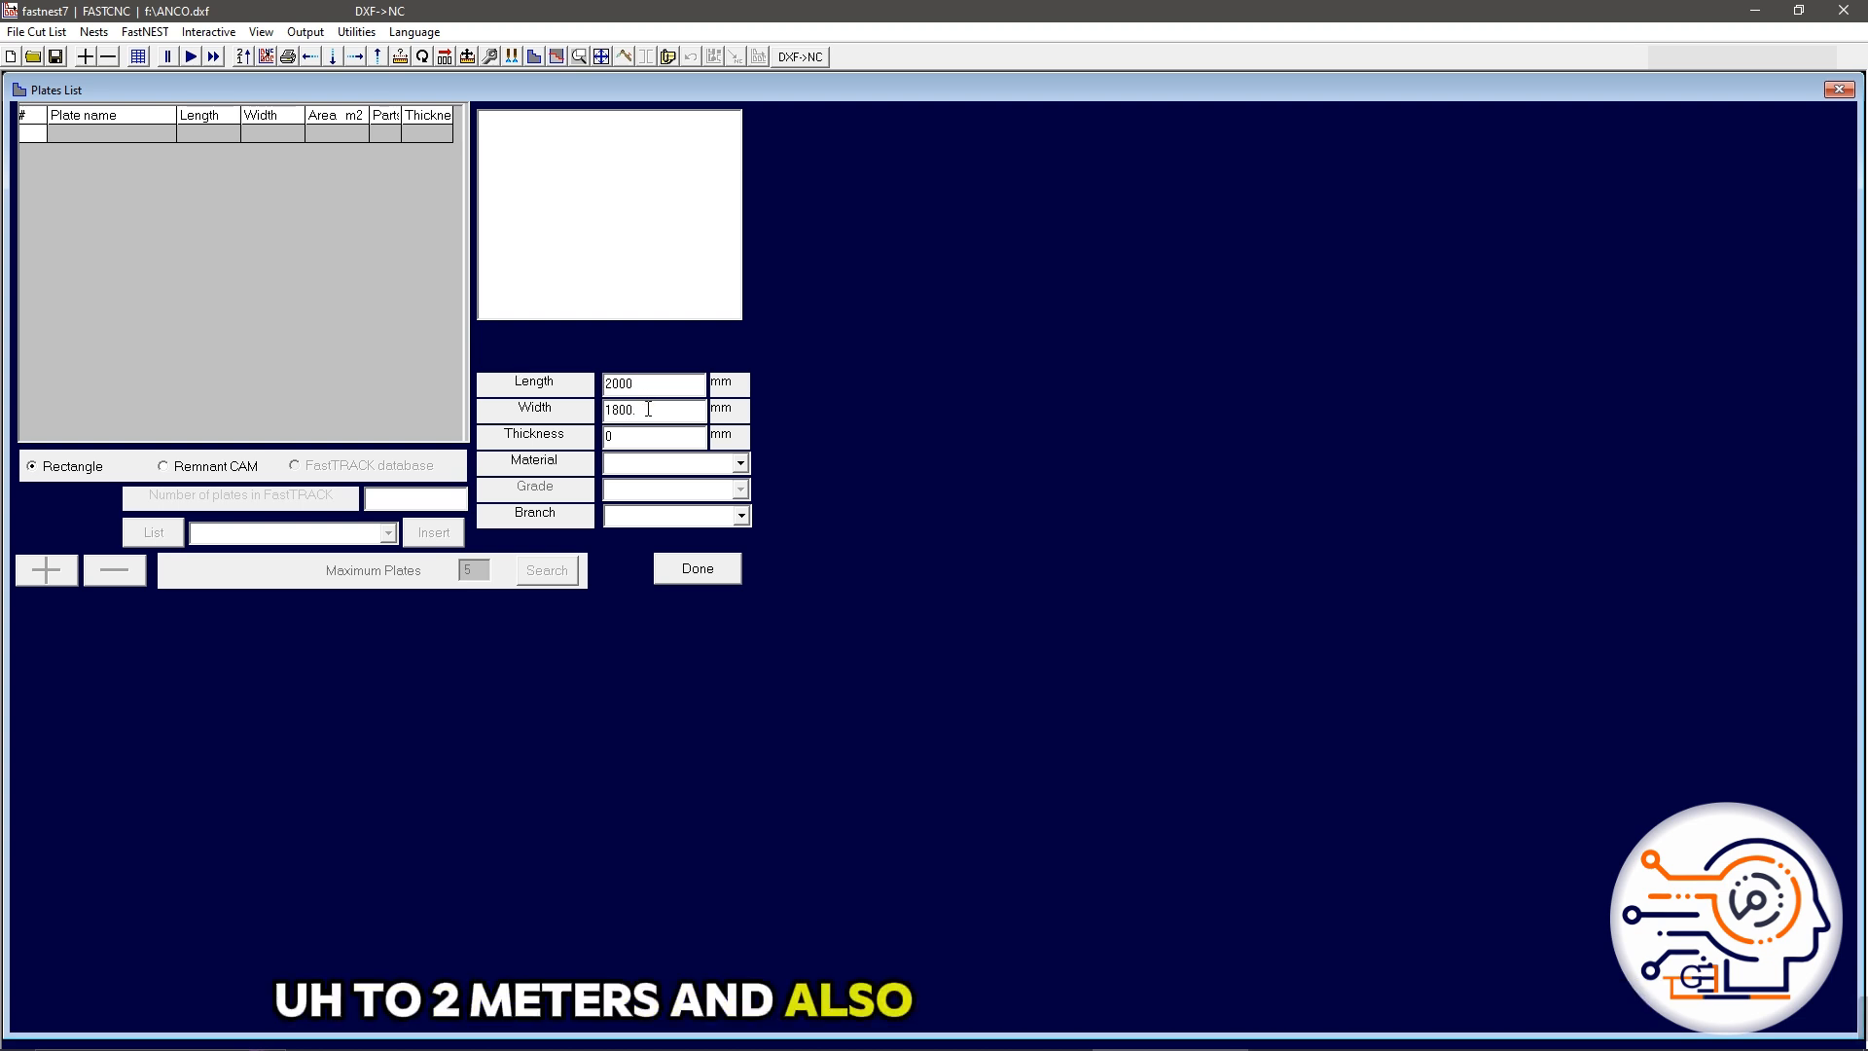
drag(650, 409, 573, 421)
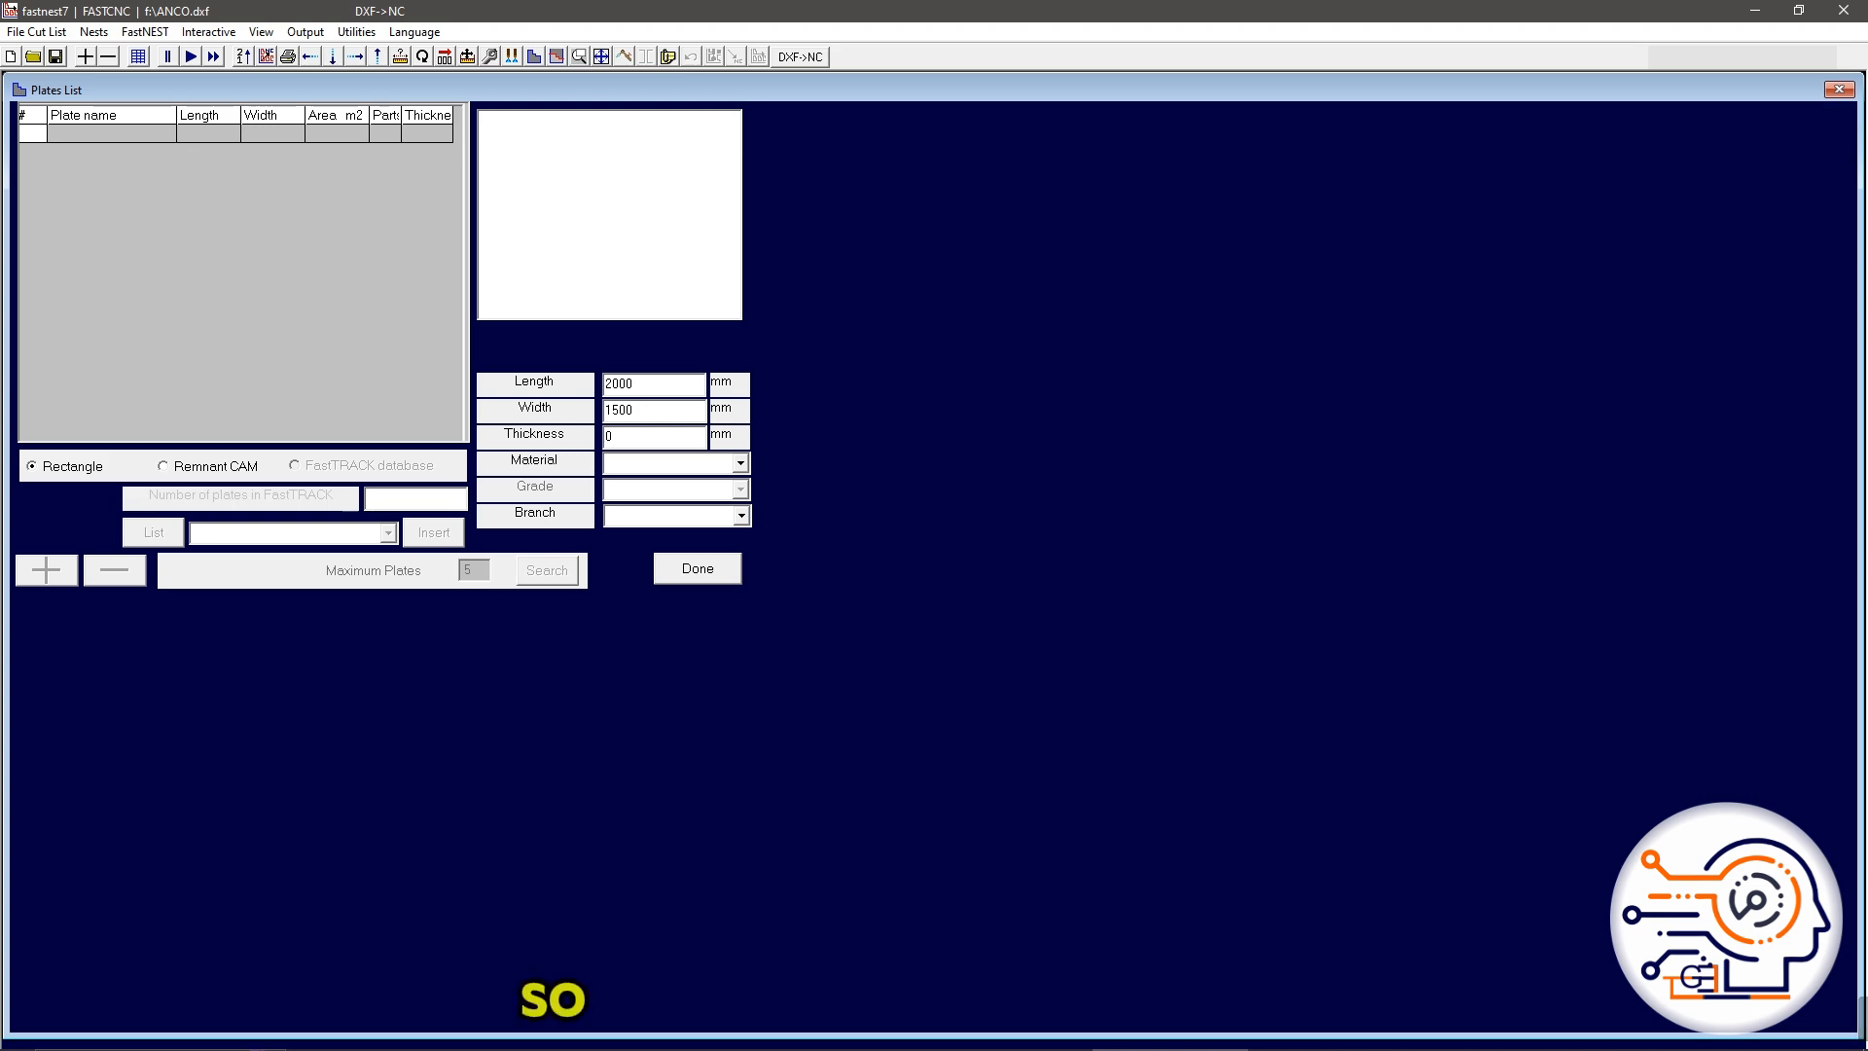
click(698, 570)
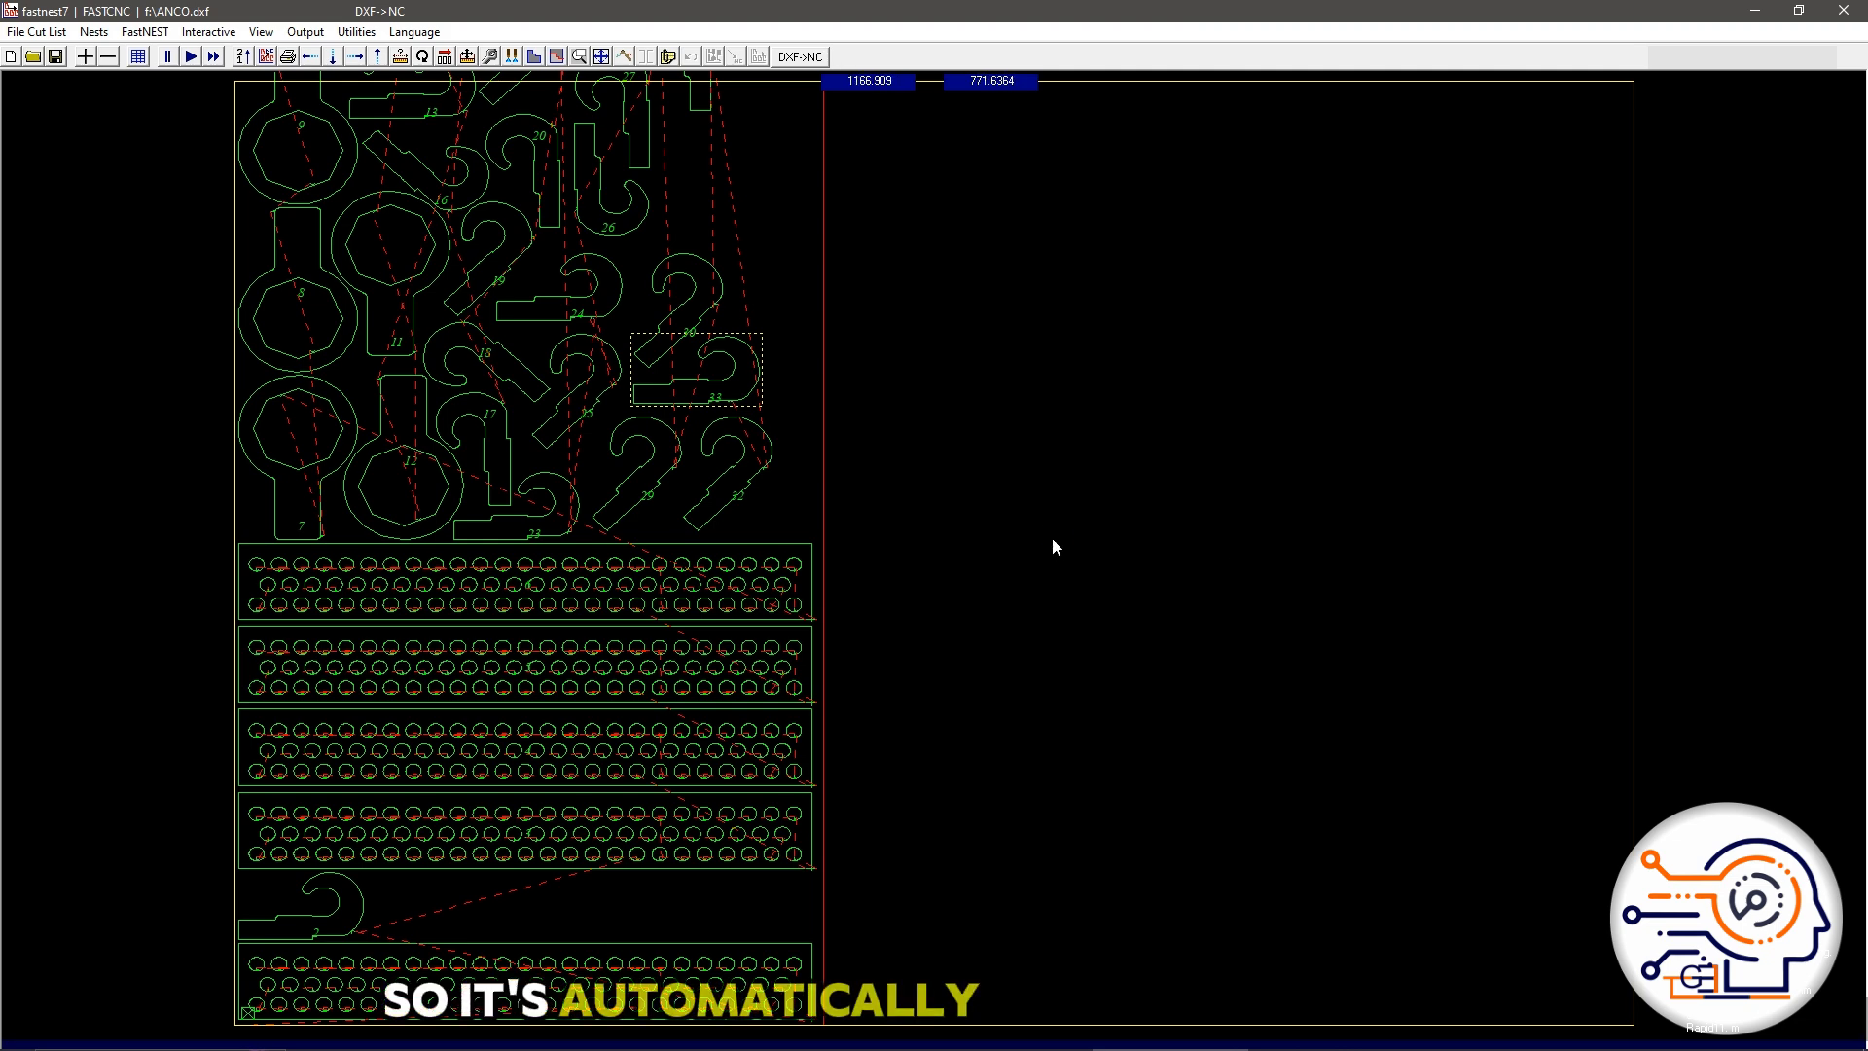
scroll(1061, 536, up, 2)
scroll(84, 37, down, 1)
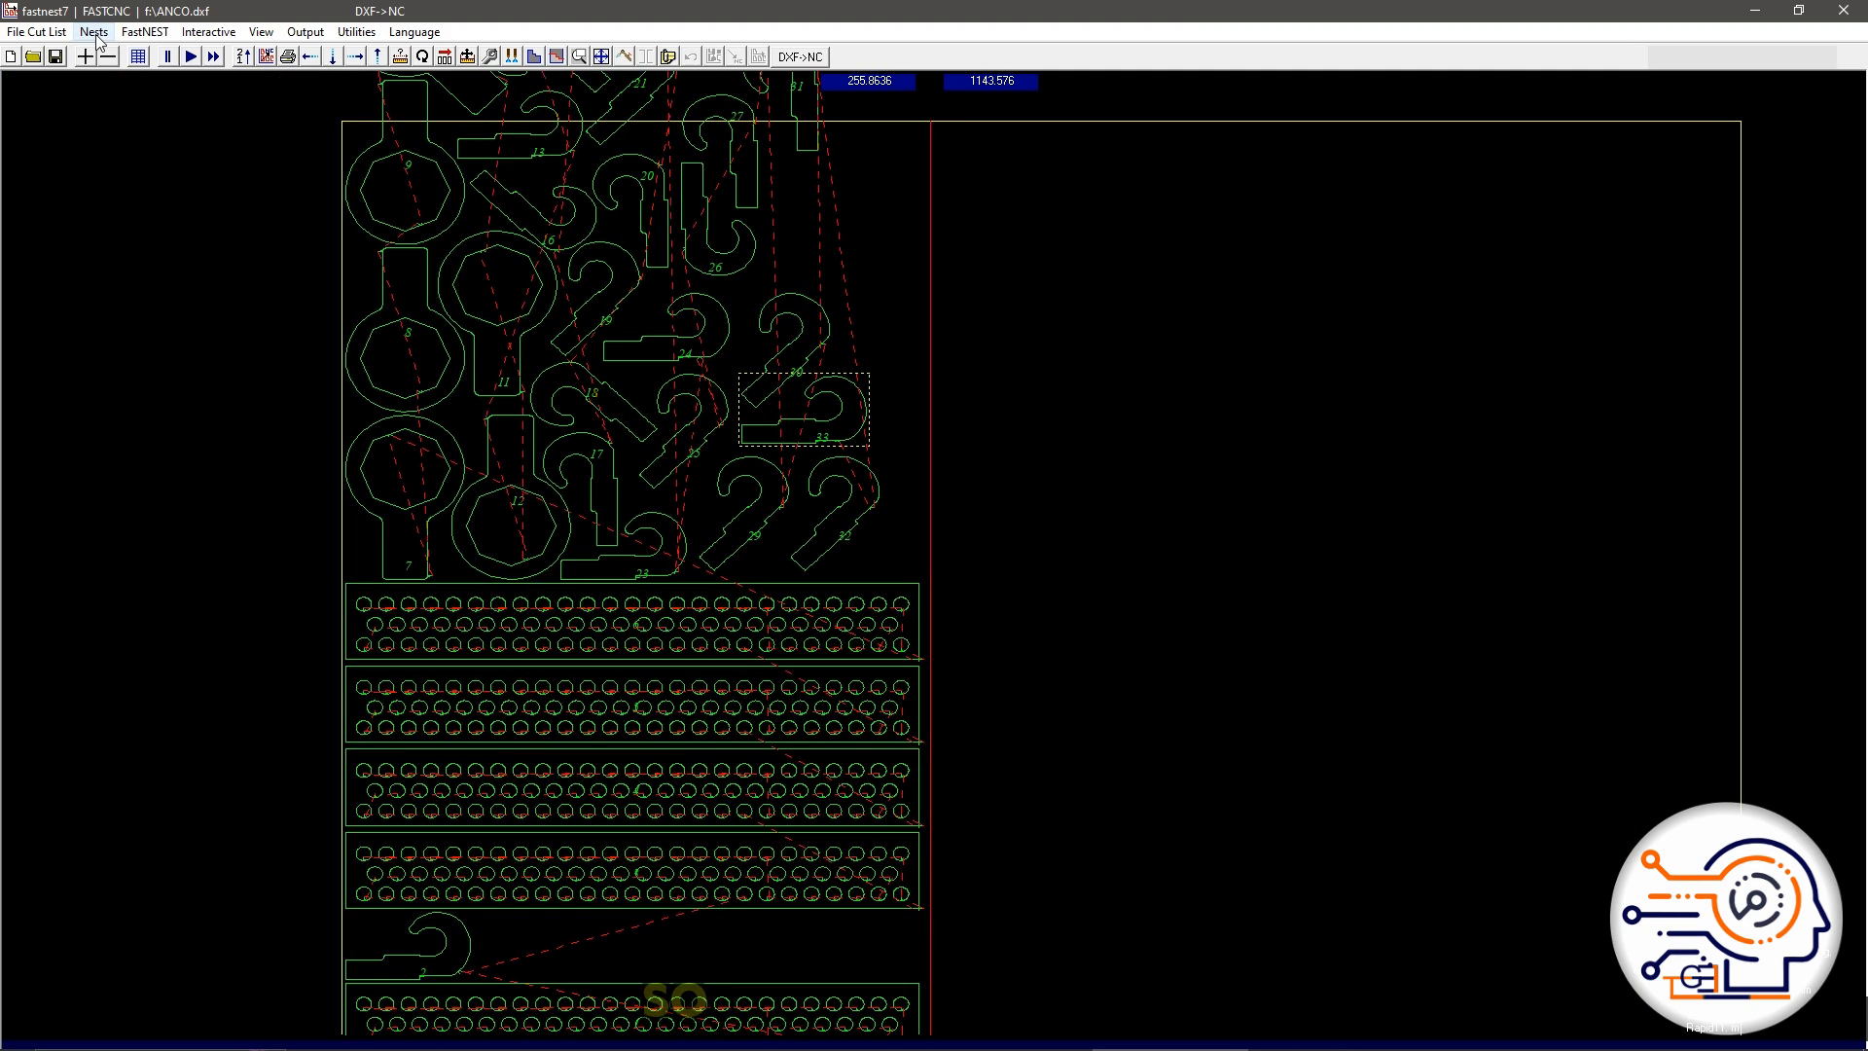
Step: Reopen the plate data to check the dimensions, and restart automatic nesting on the resized plate
click(94, 31)
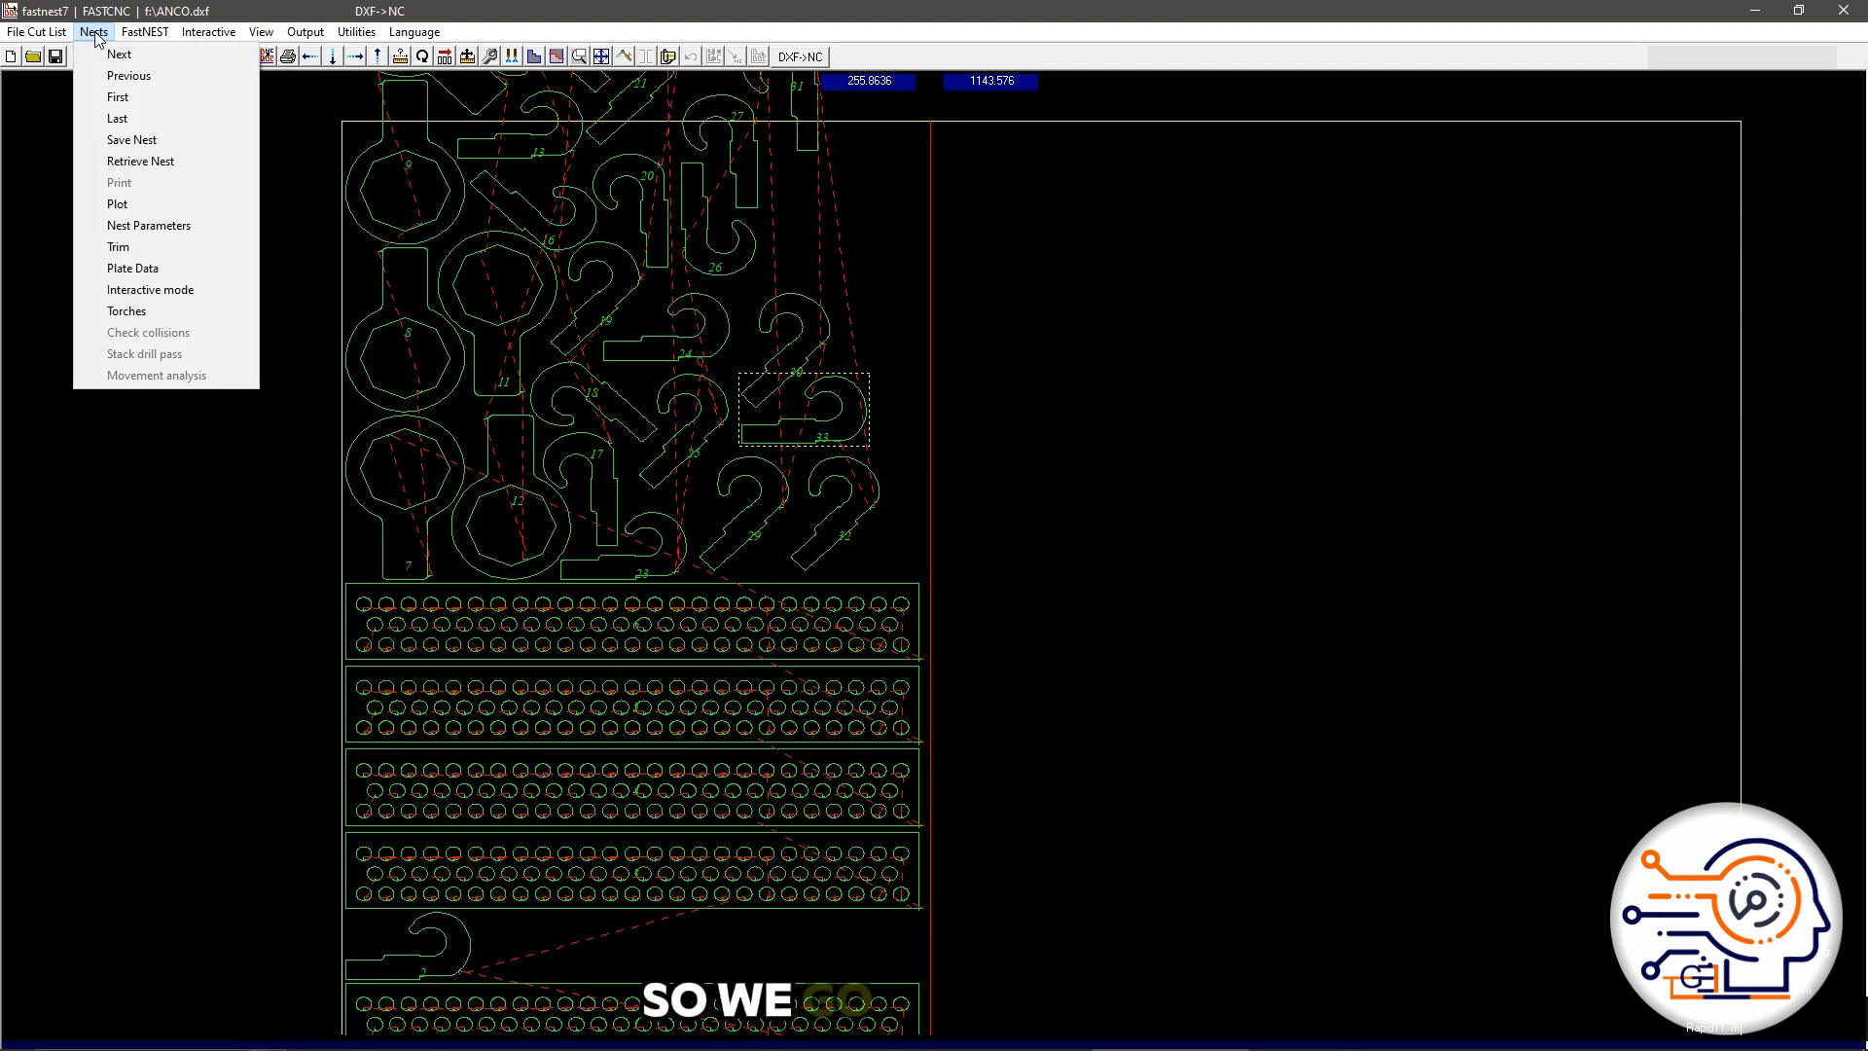
click(152, 269)
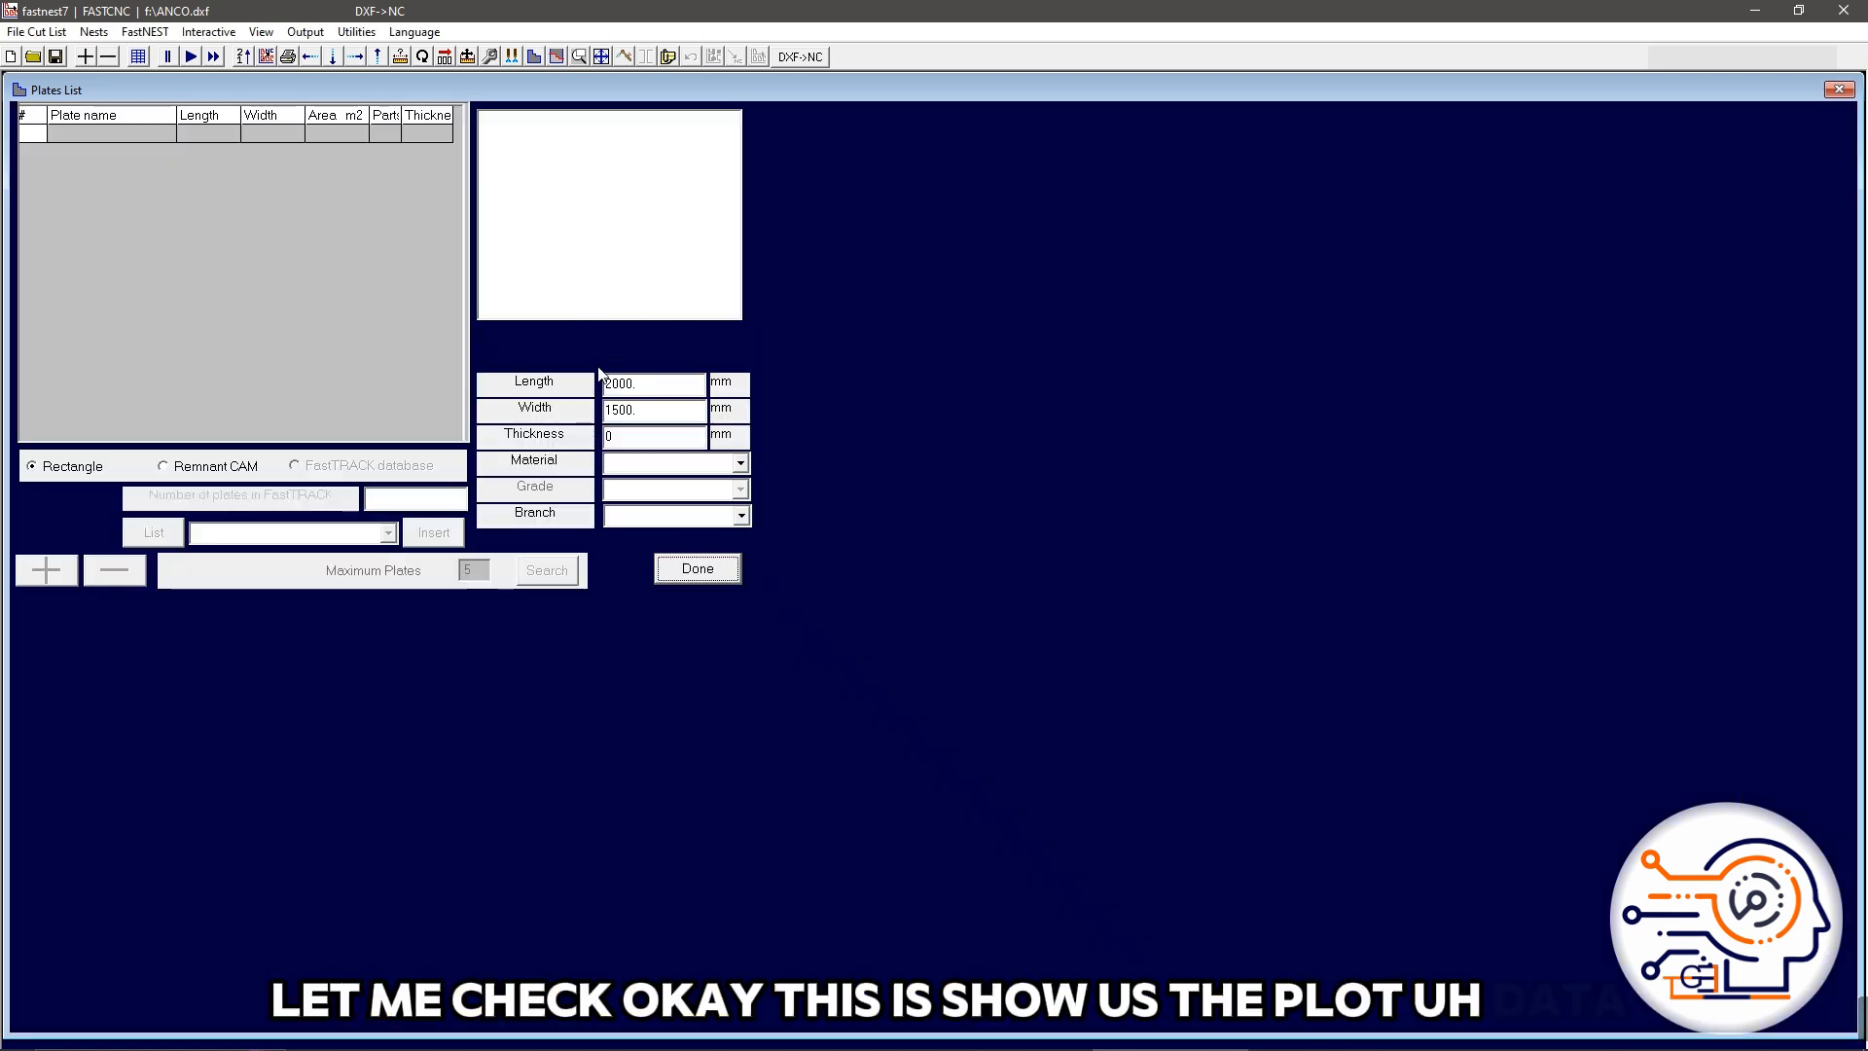
click(138, 35)
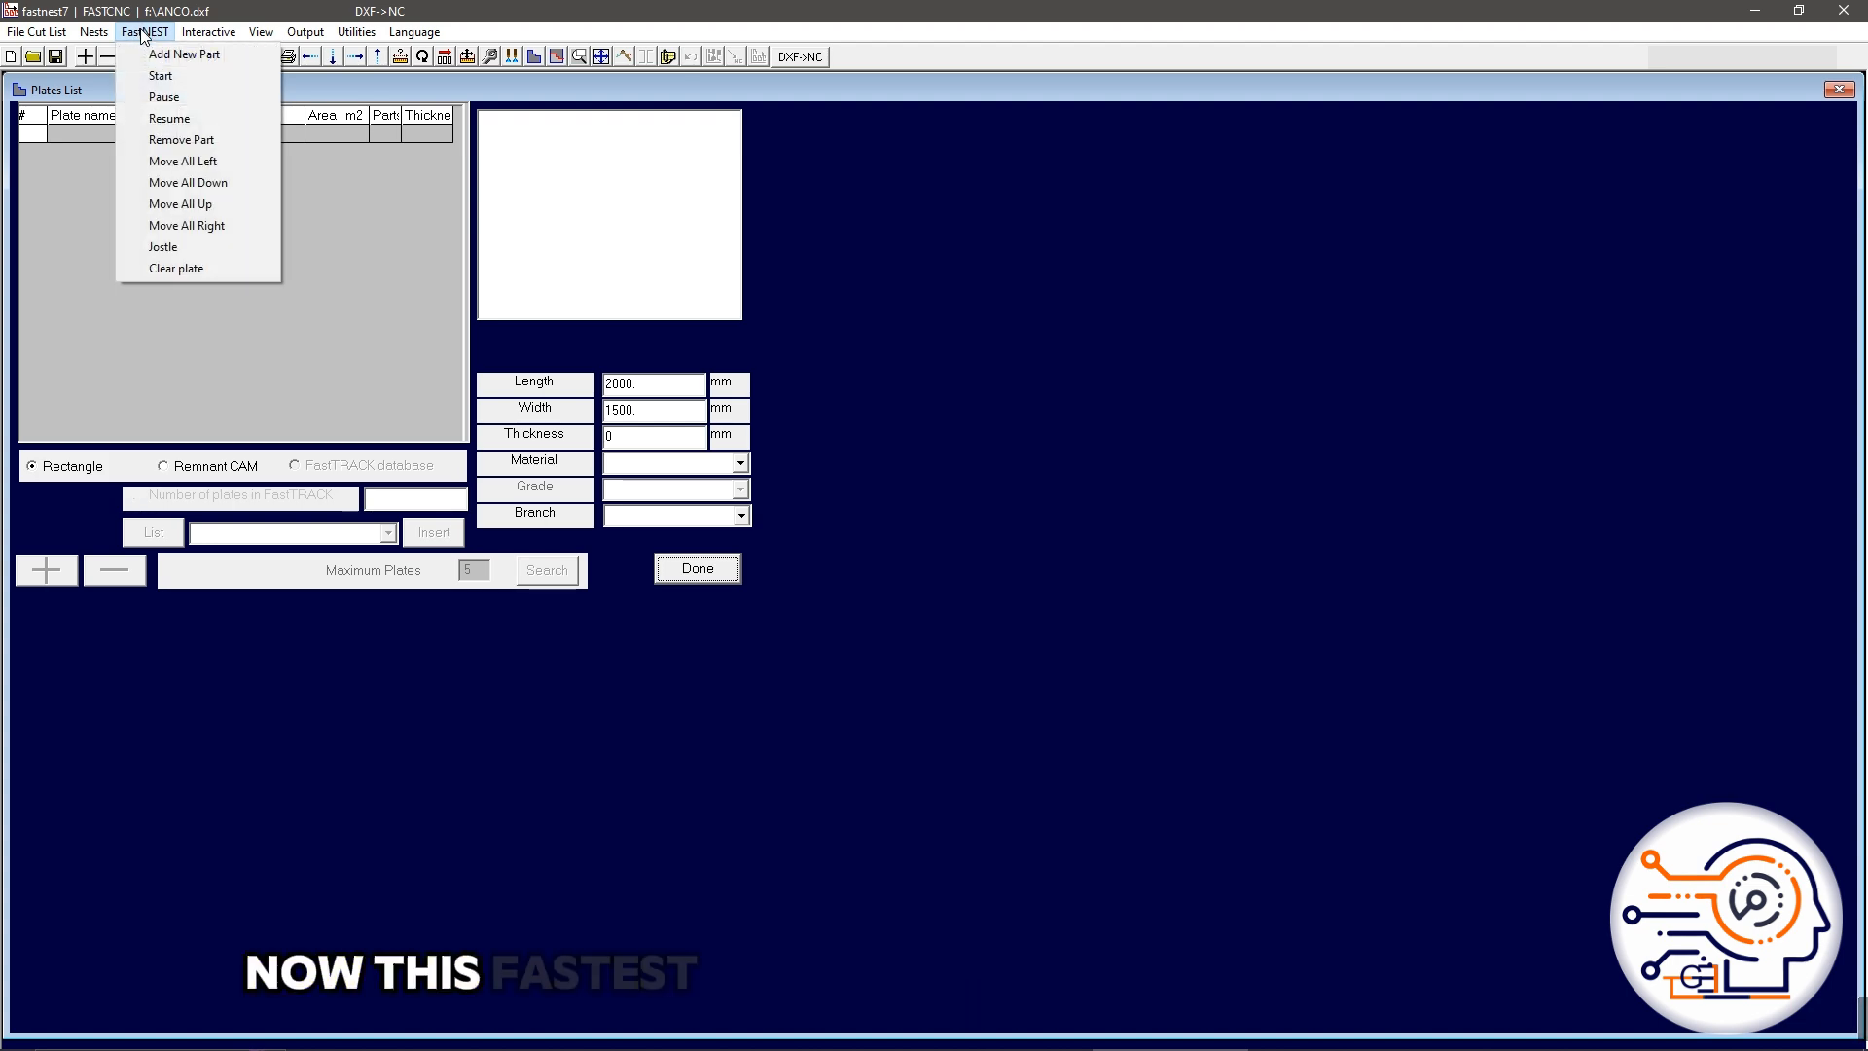
click(185, 77)
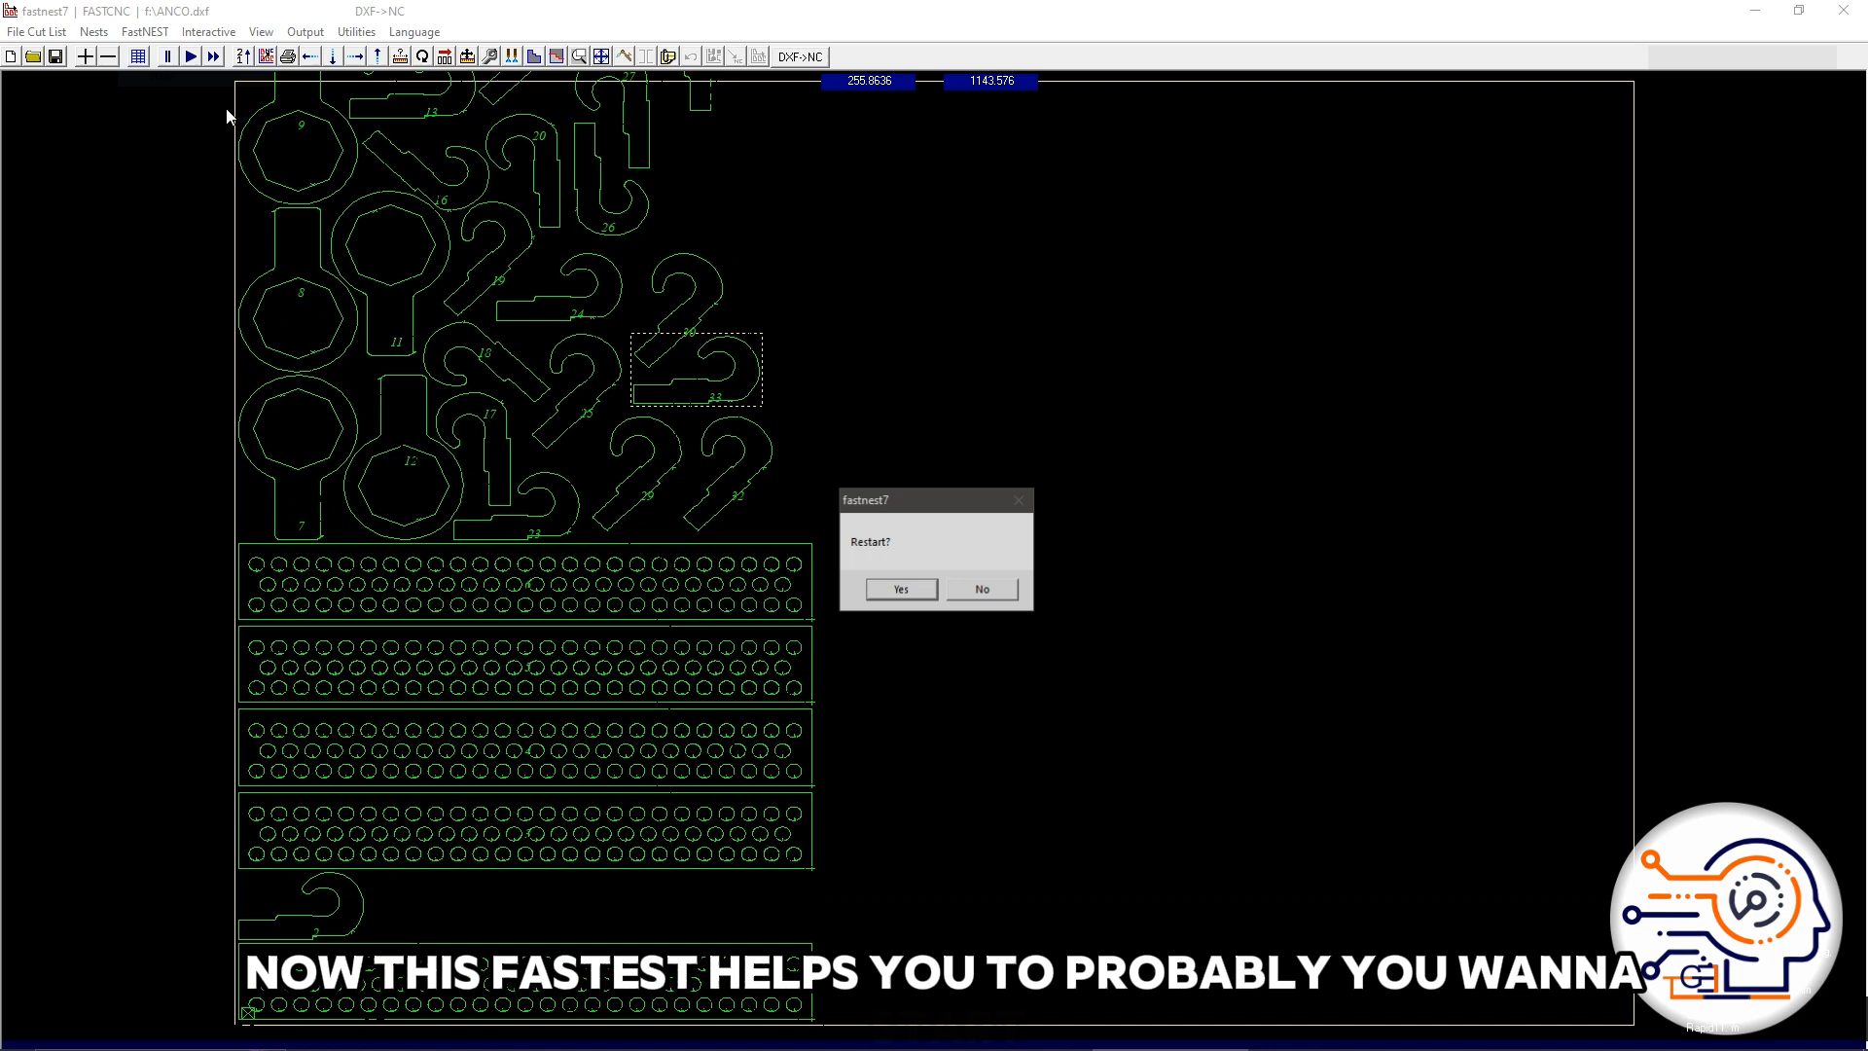
click(902, 590)
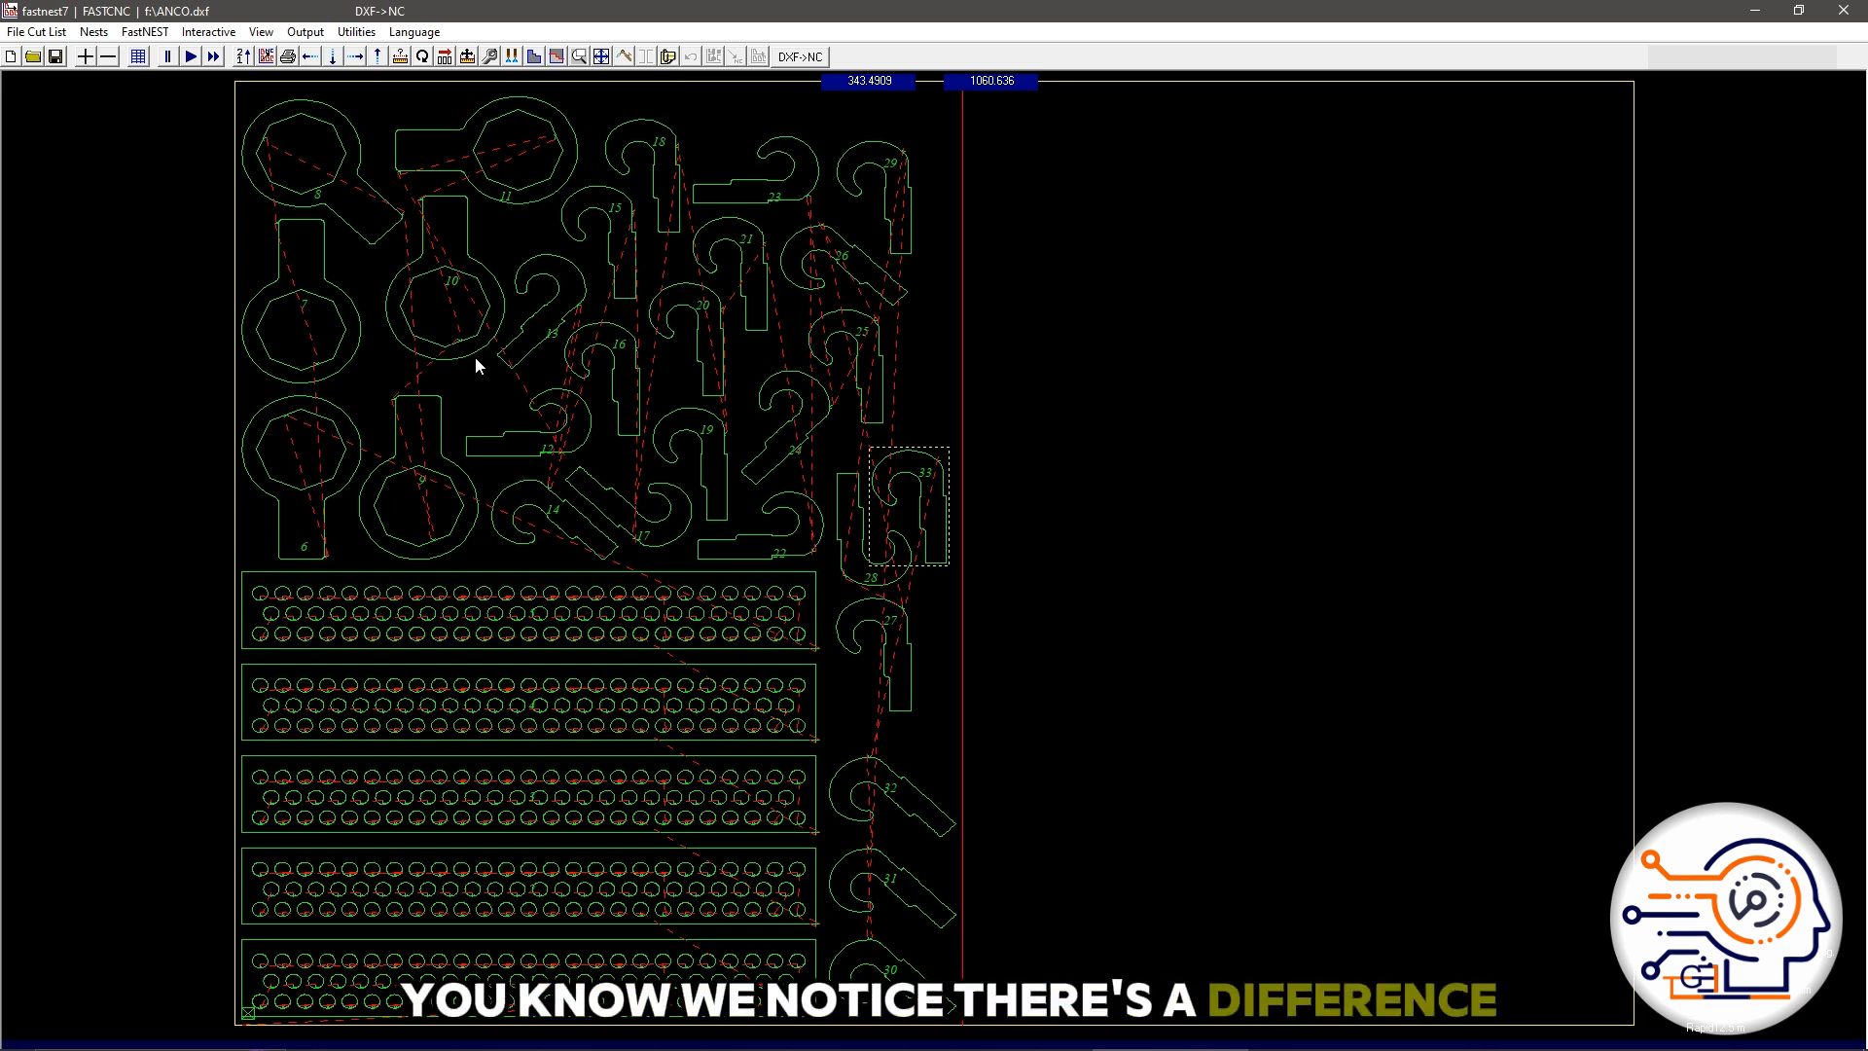
Step: Rotate the currently selected hook part, number 33, with the interactive Rotate command
click(145, 31)
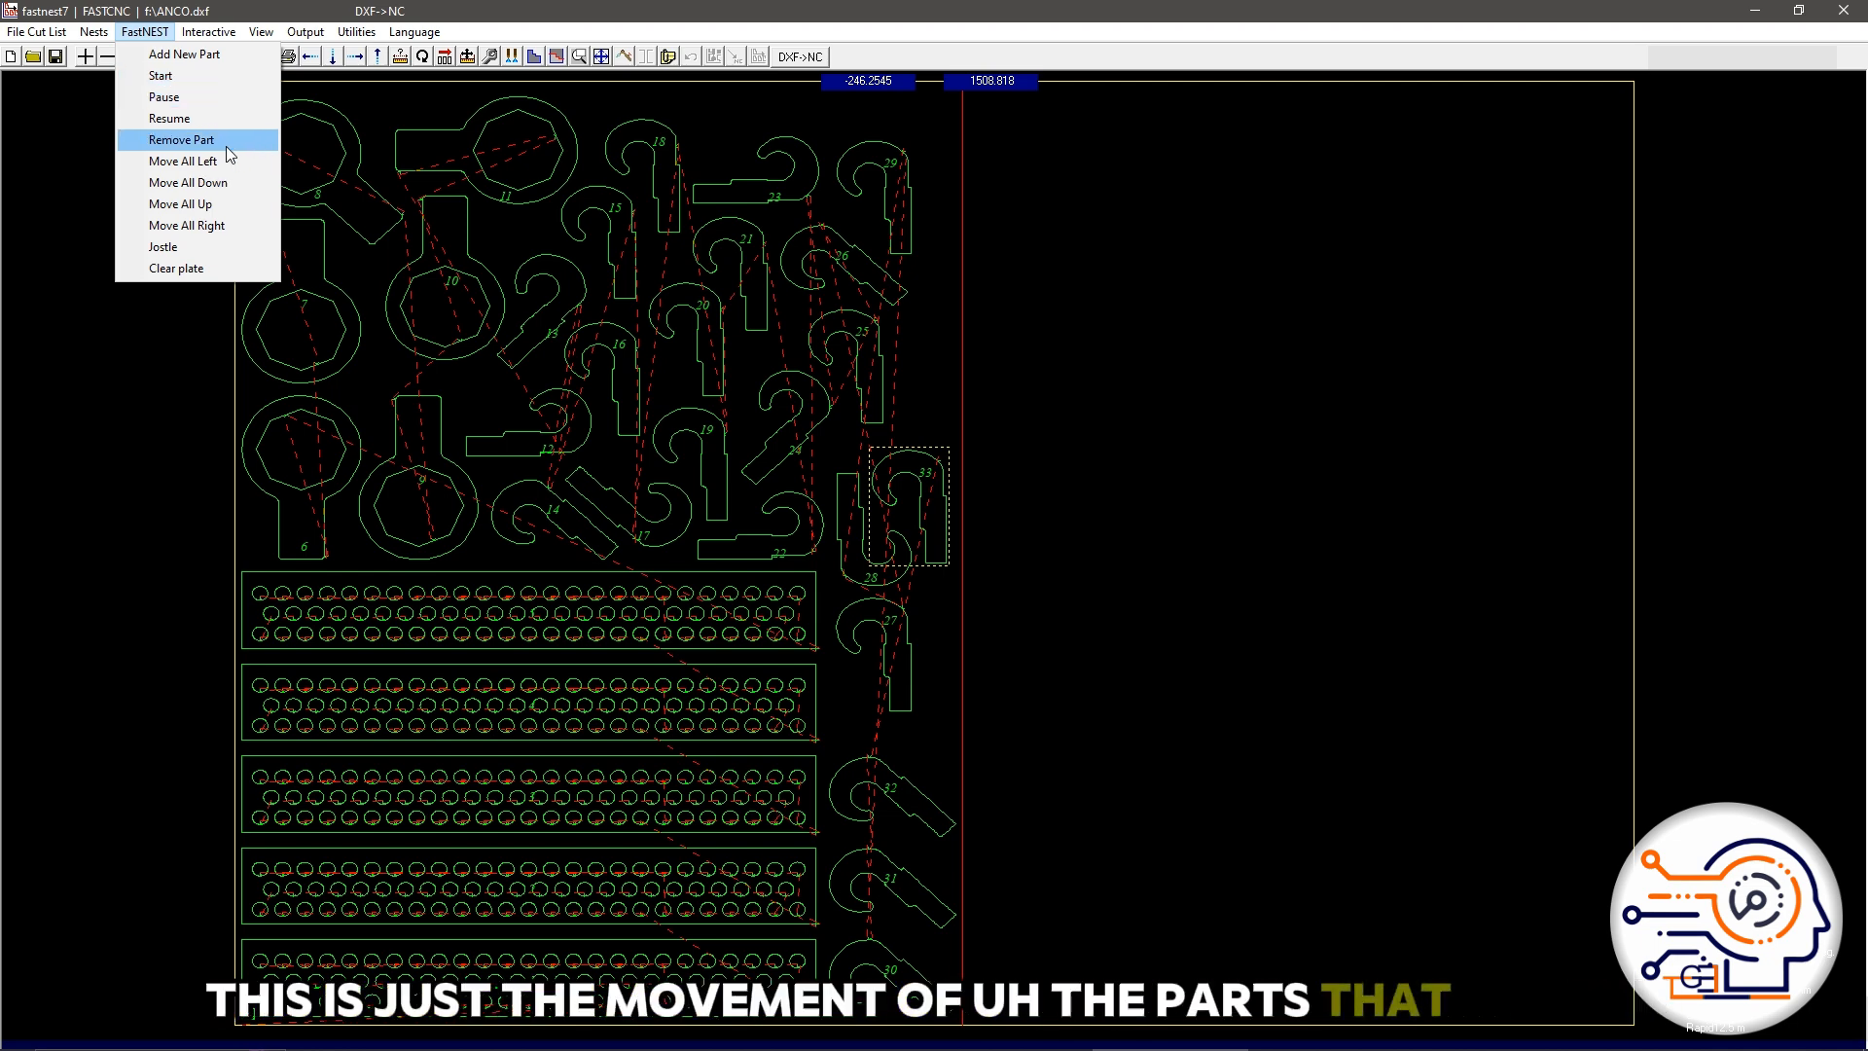
mouse_move(224, 36)
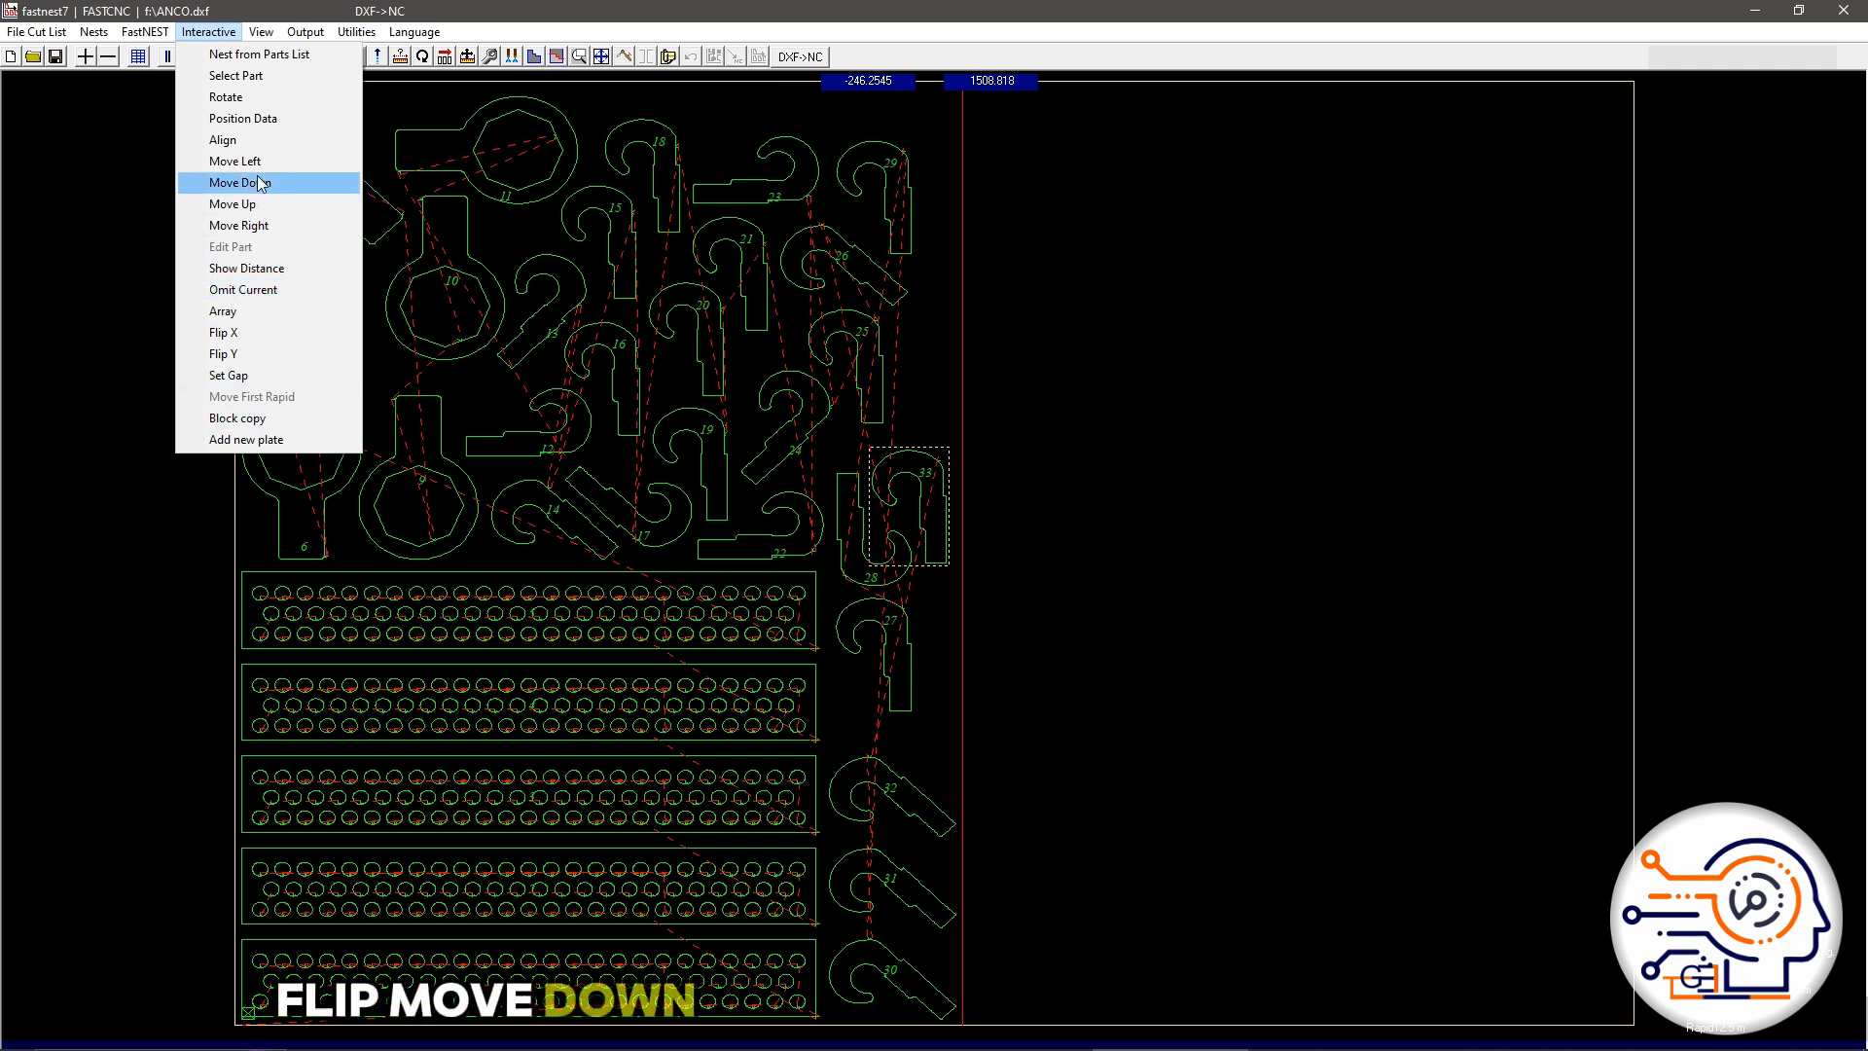
click(256, 100)
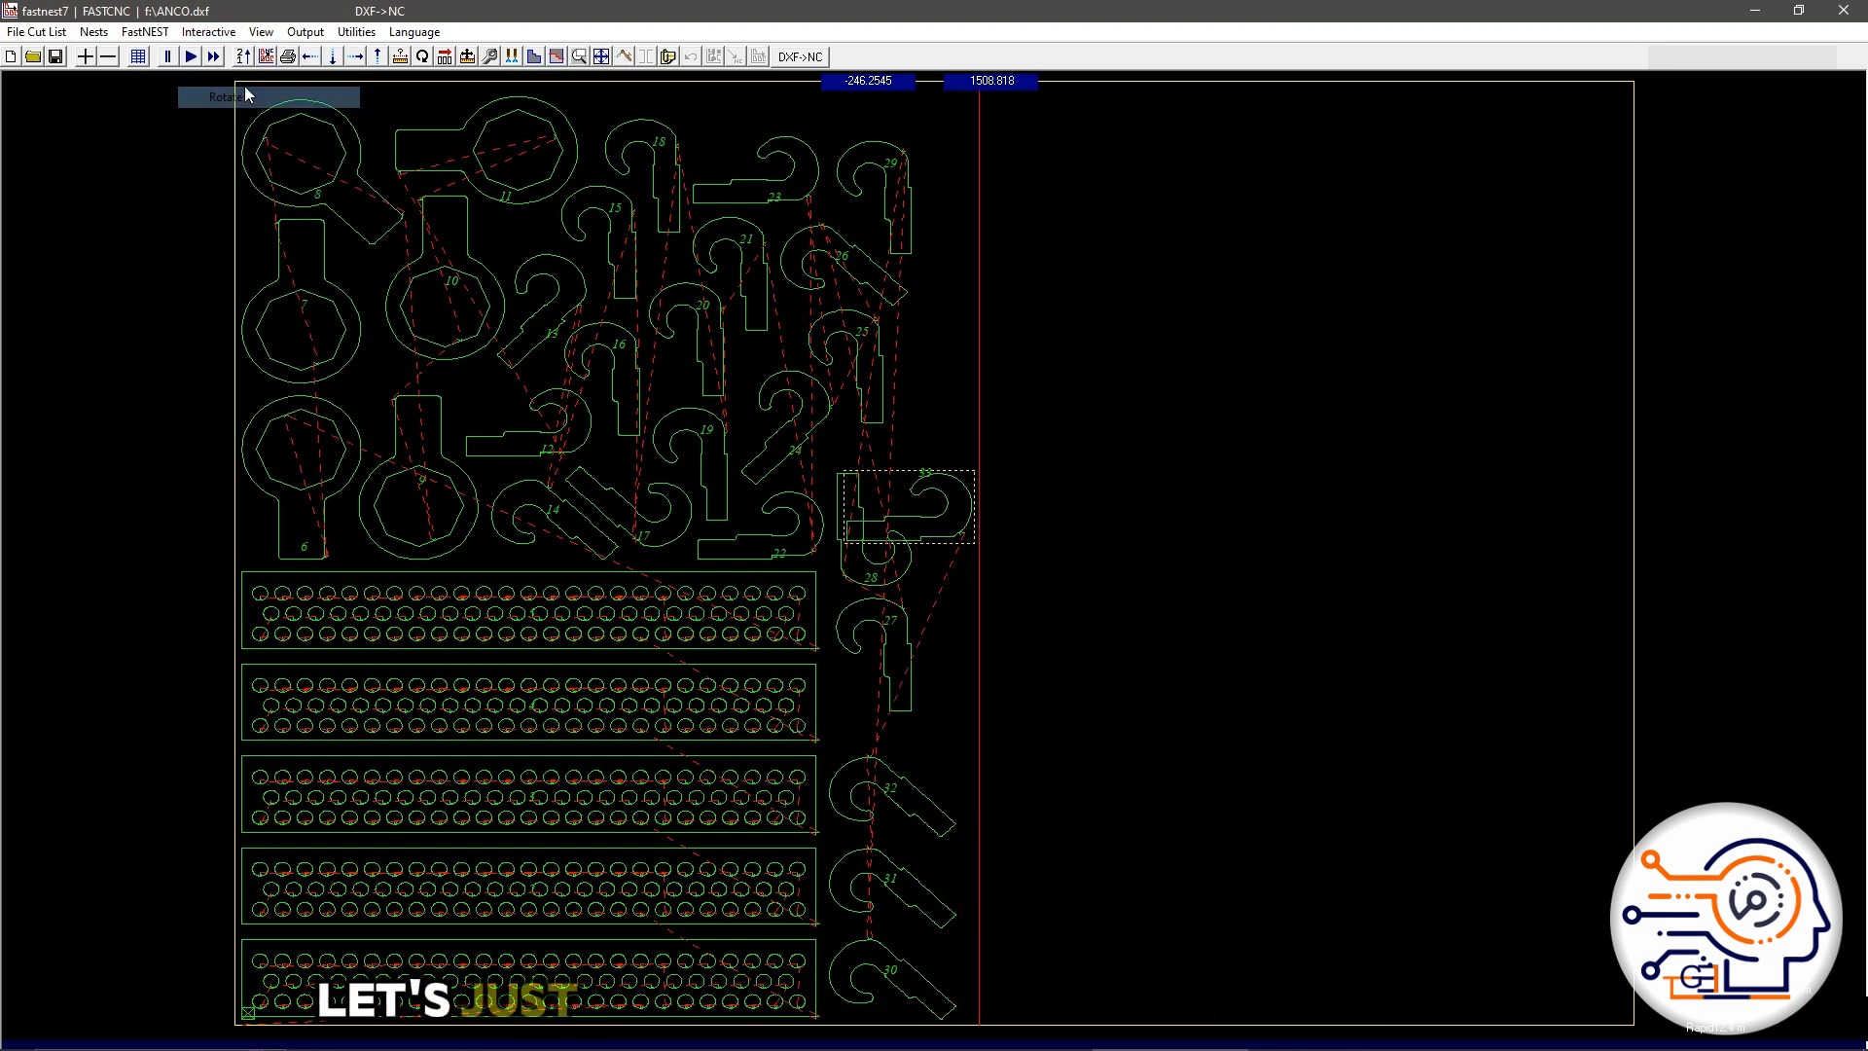
Step: Set the rotation of the 128 Spanner.dxf part at sequence 11 to 90 degrees in its nest position data
click(458, 120)
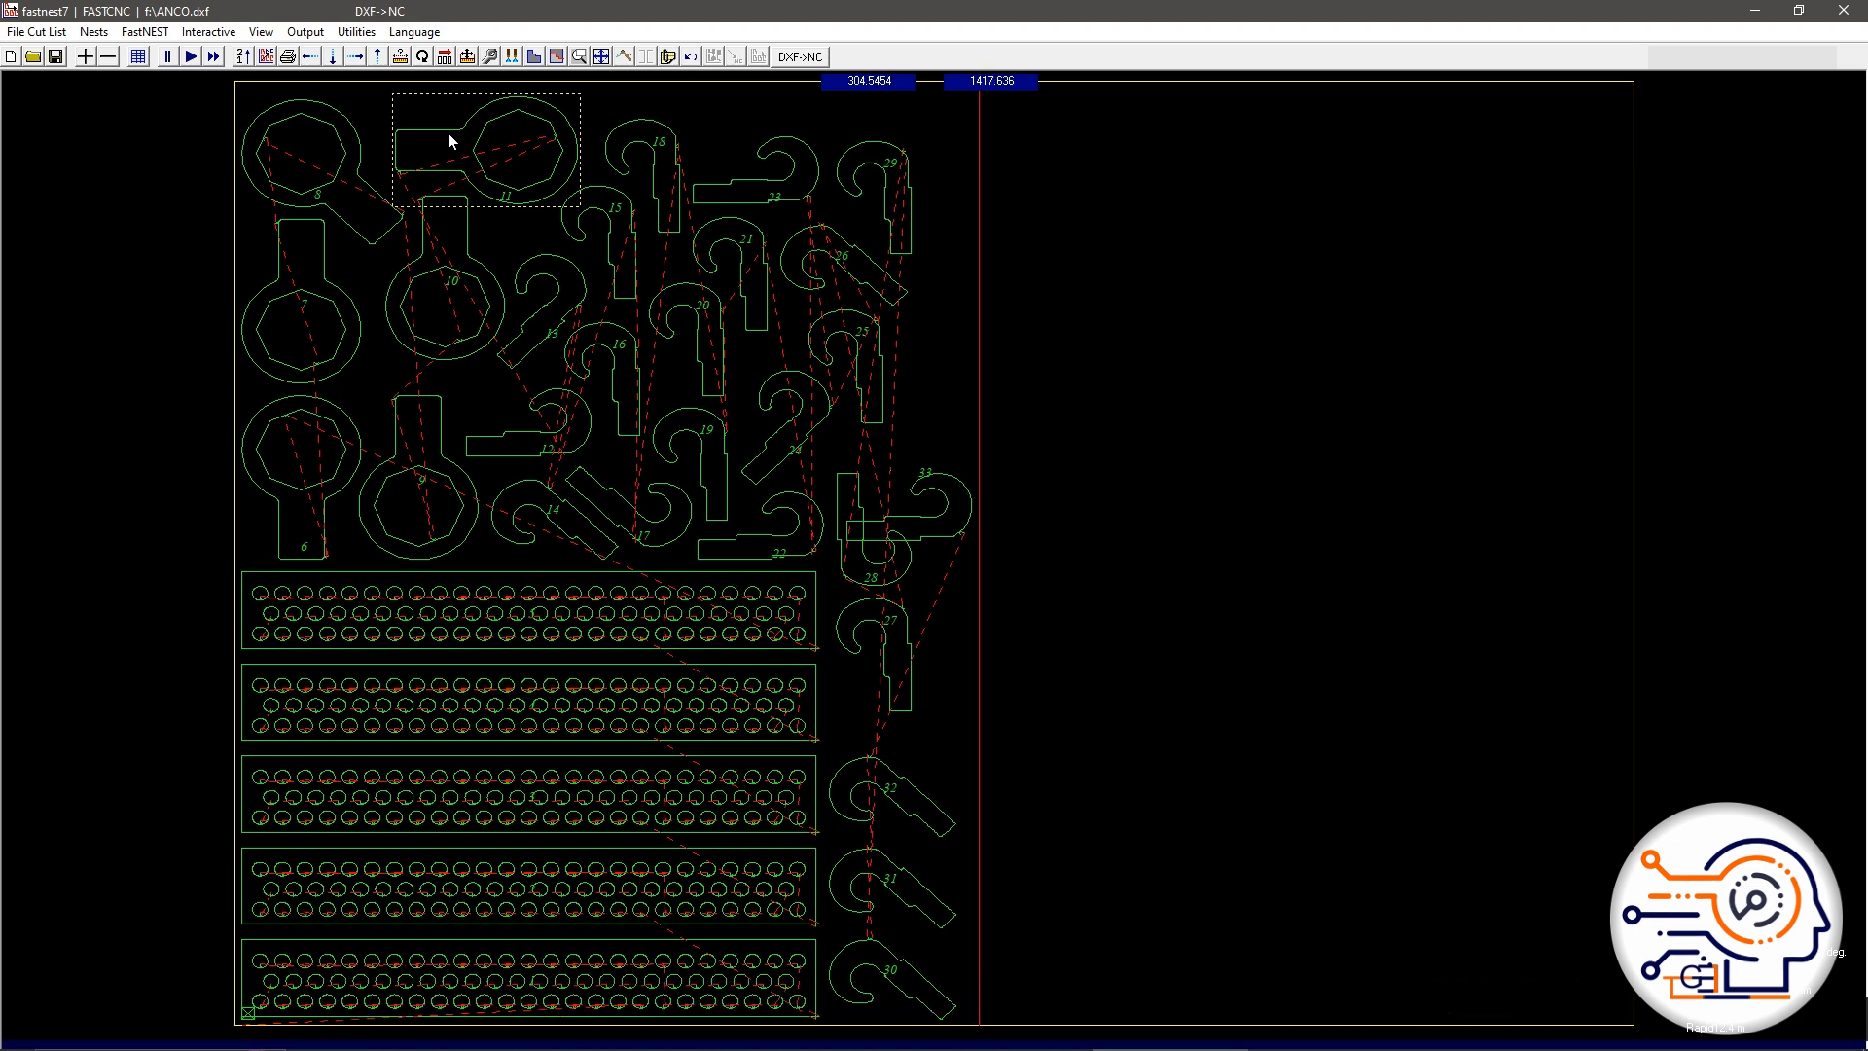
double_click(460, 114)
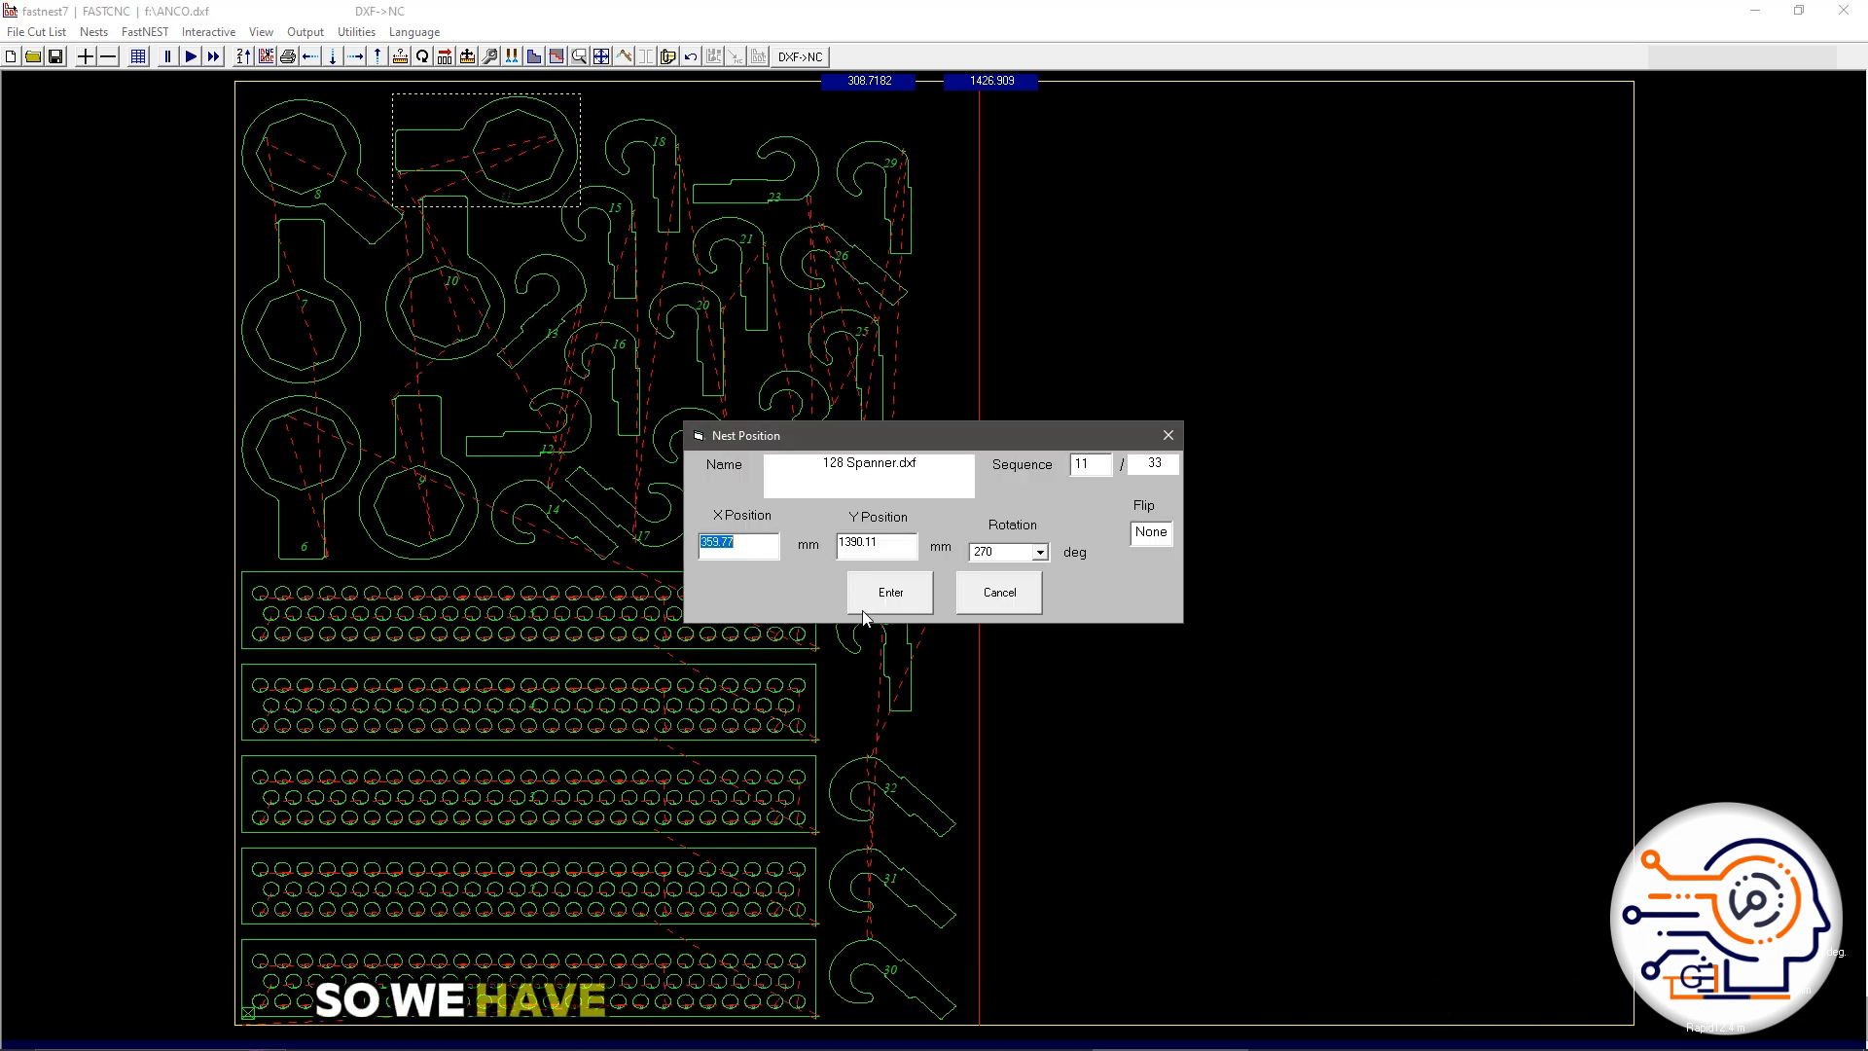
double_click(1002, 551)
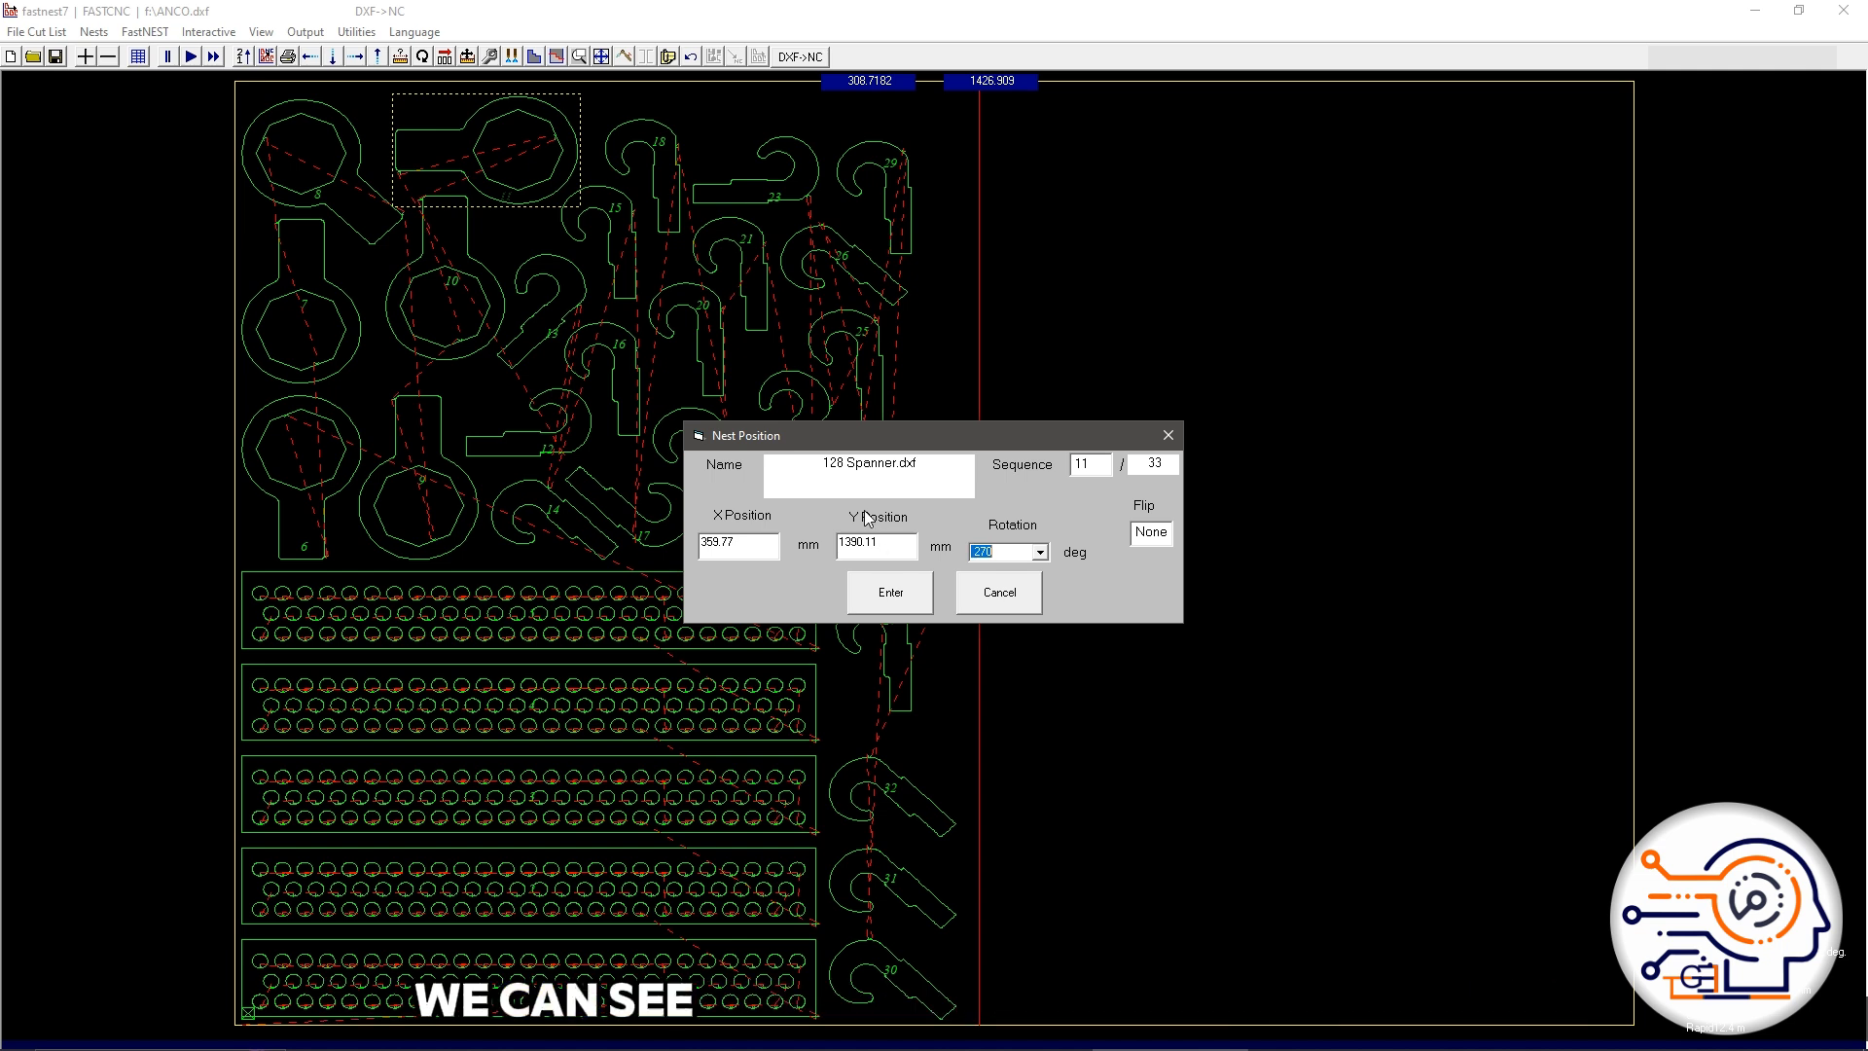
text(190)
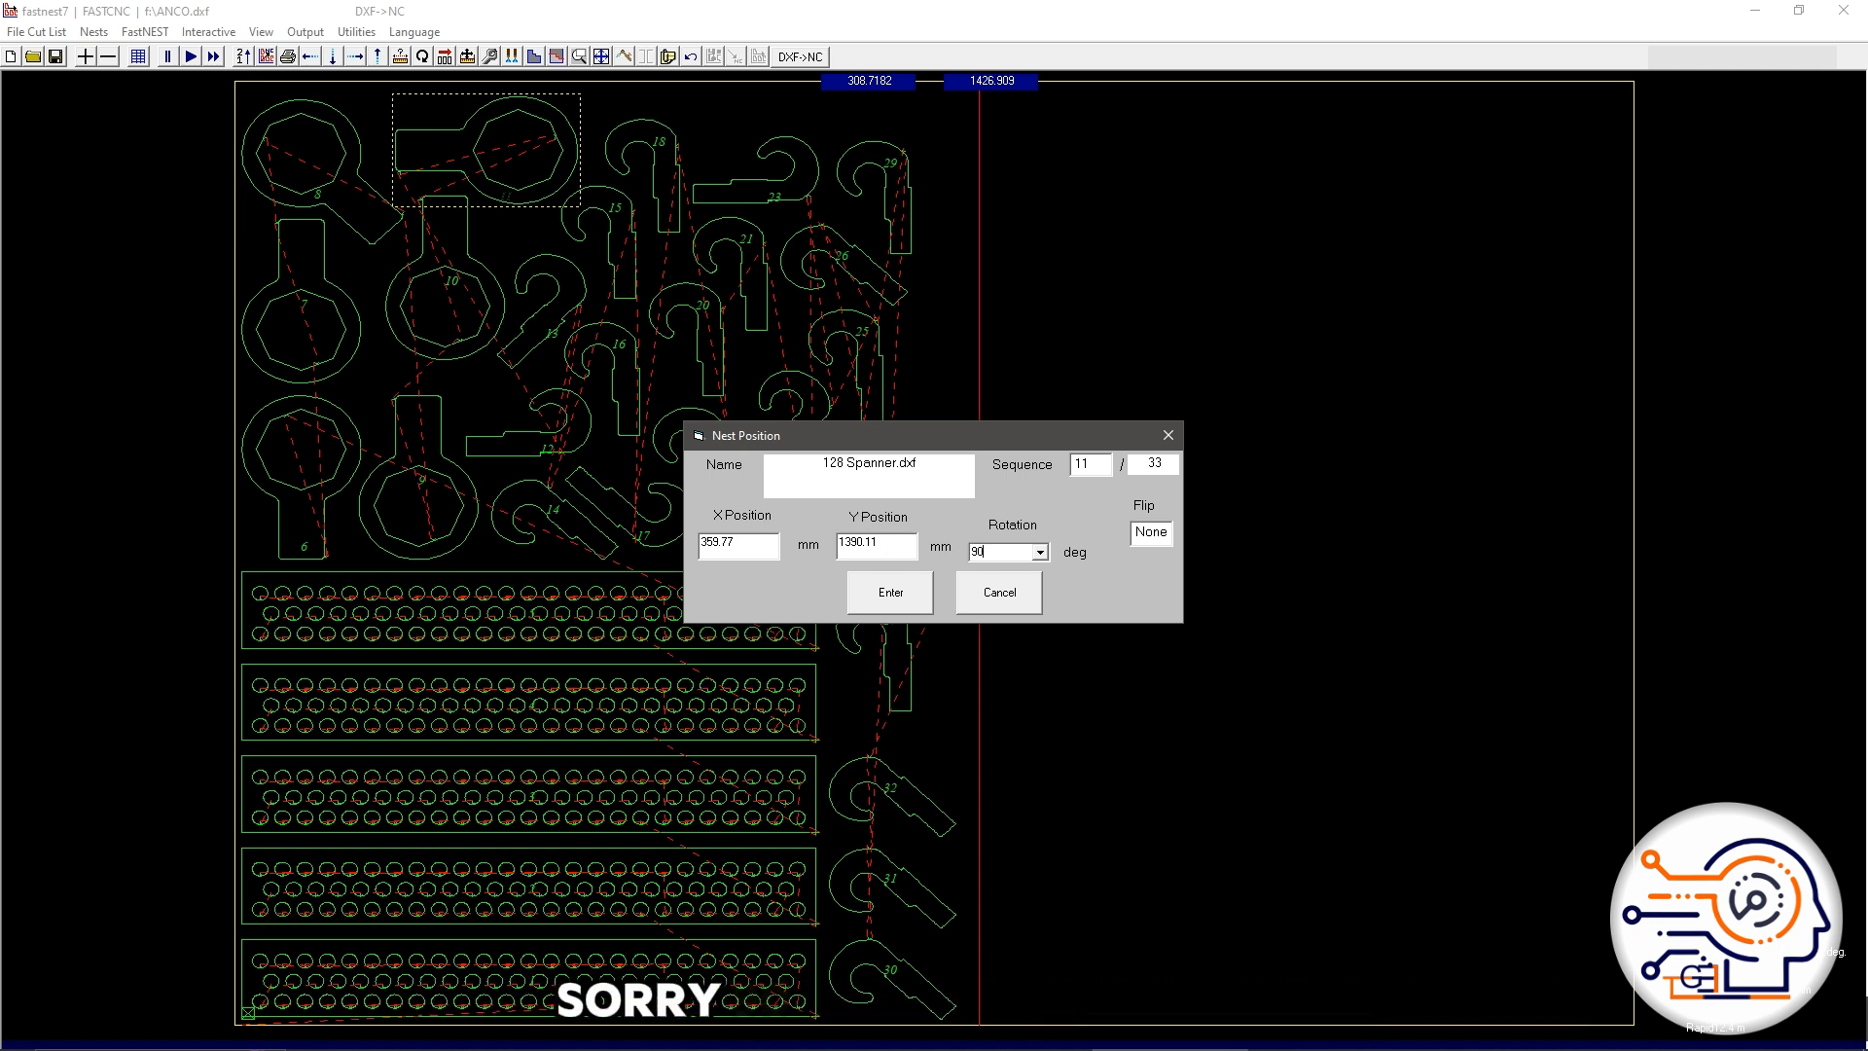
click(890, 592)
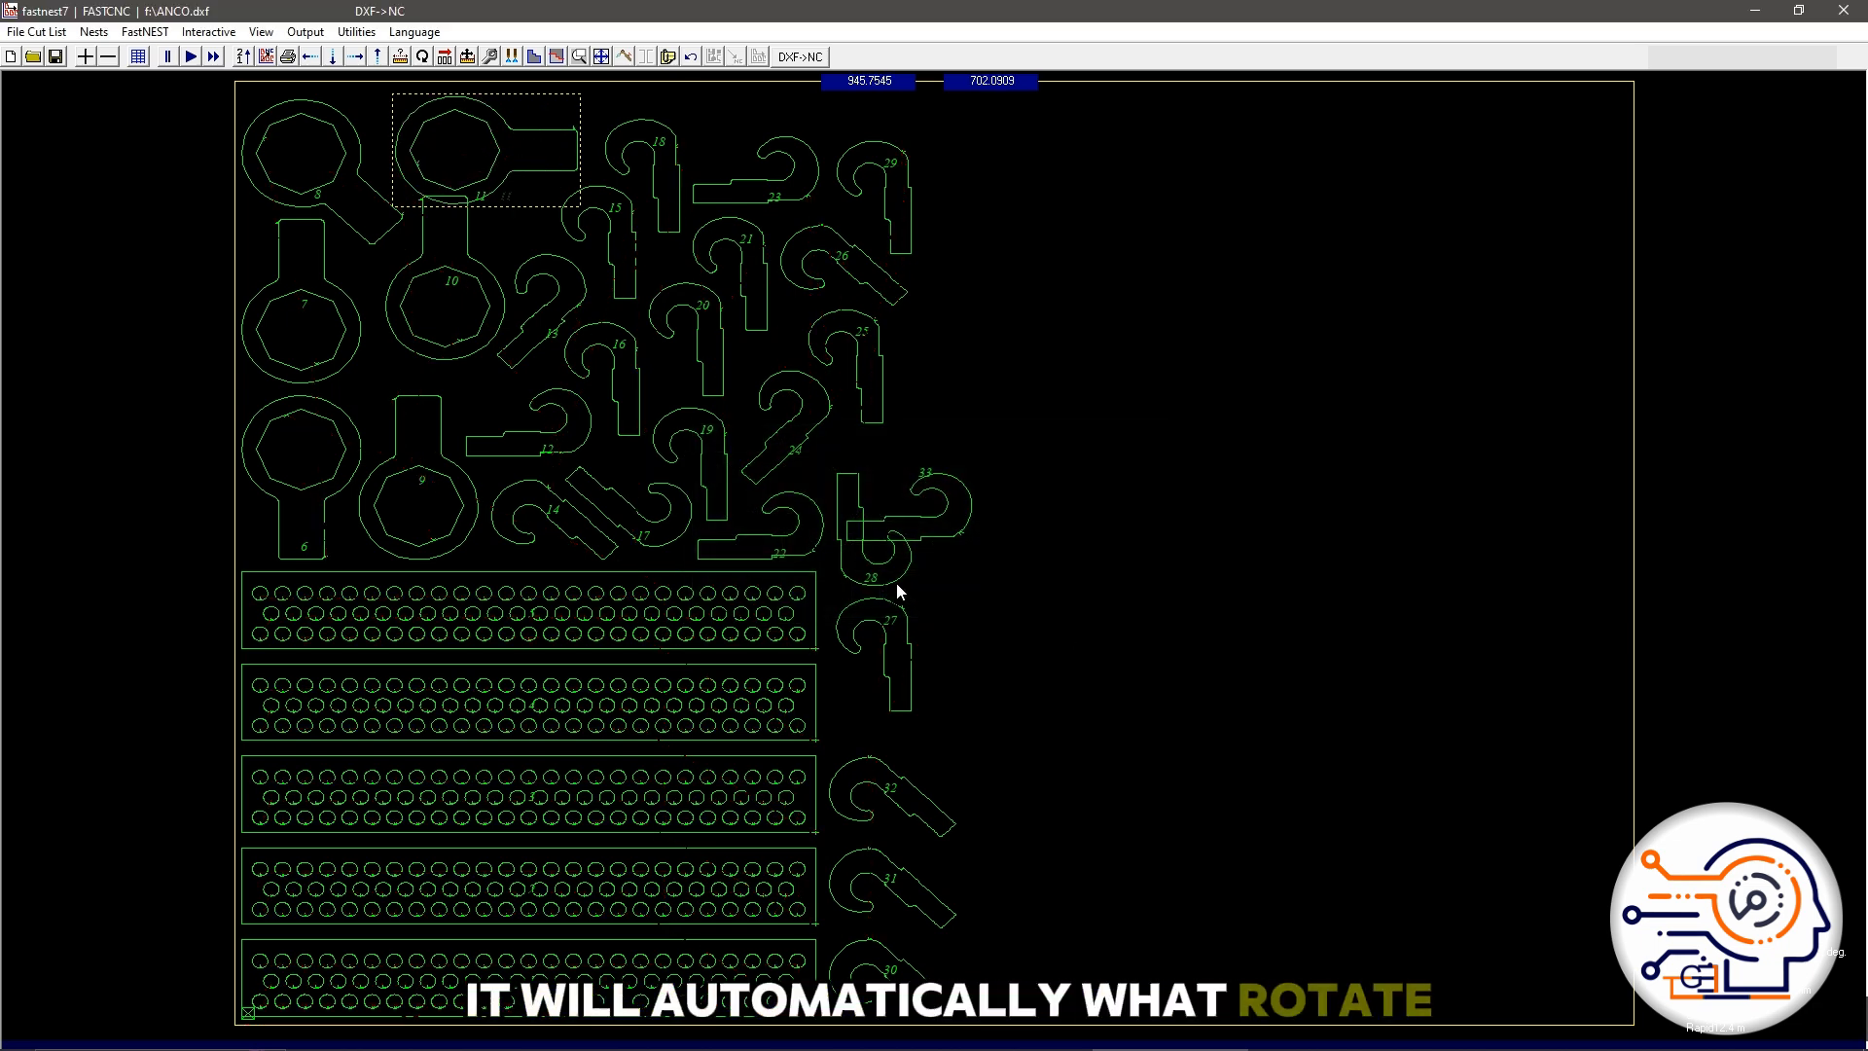
Step: Try to set the view with Indicate corners, picking points around the spanner parts
click(265, 33)
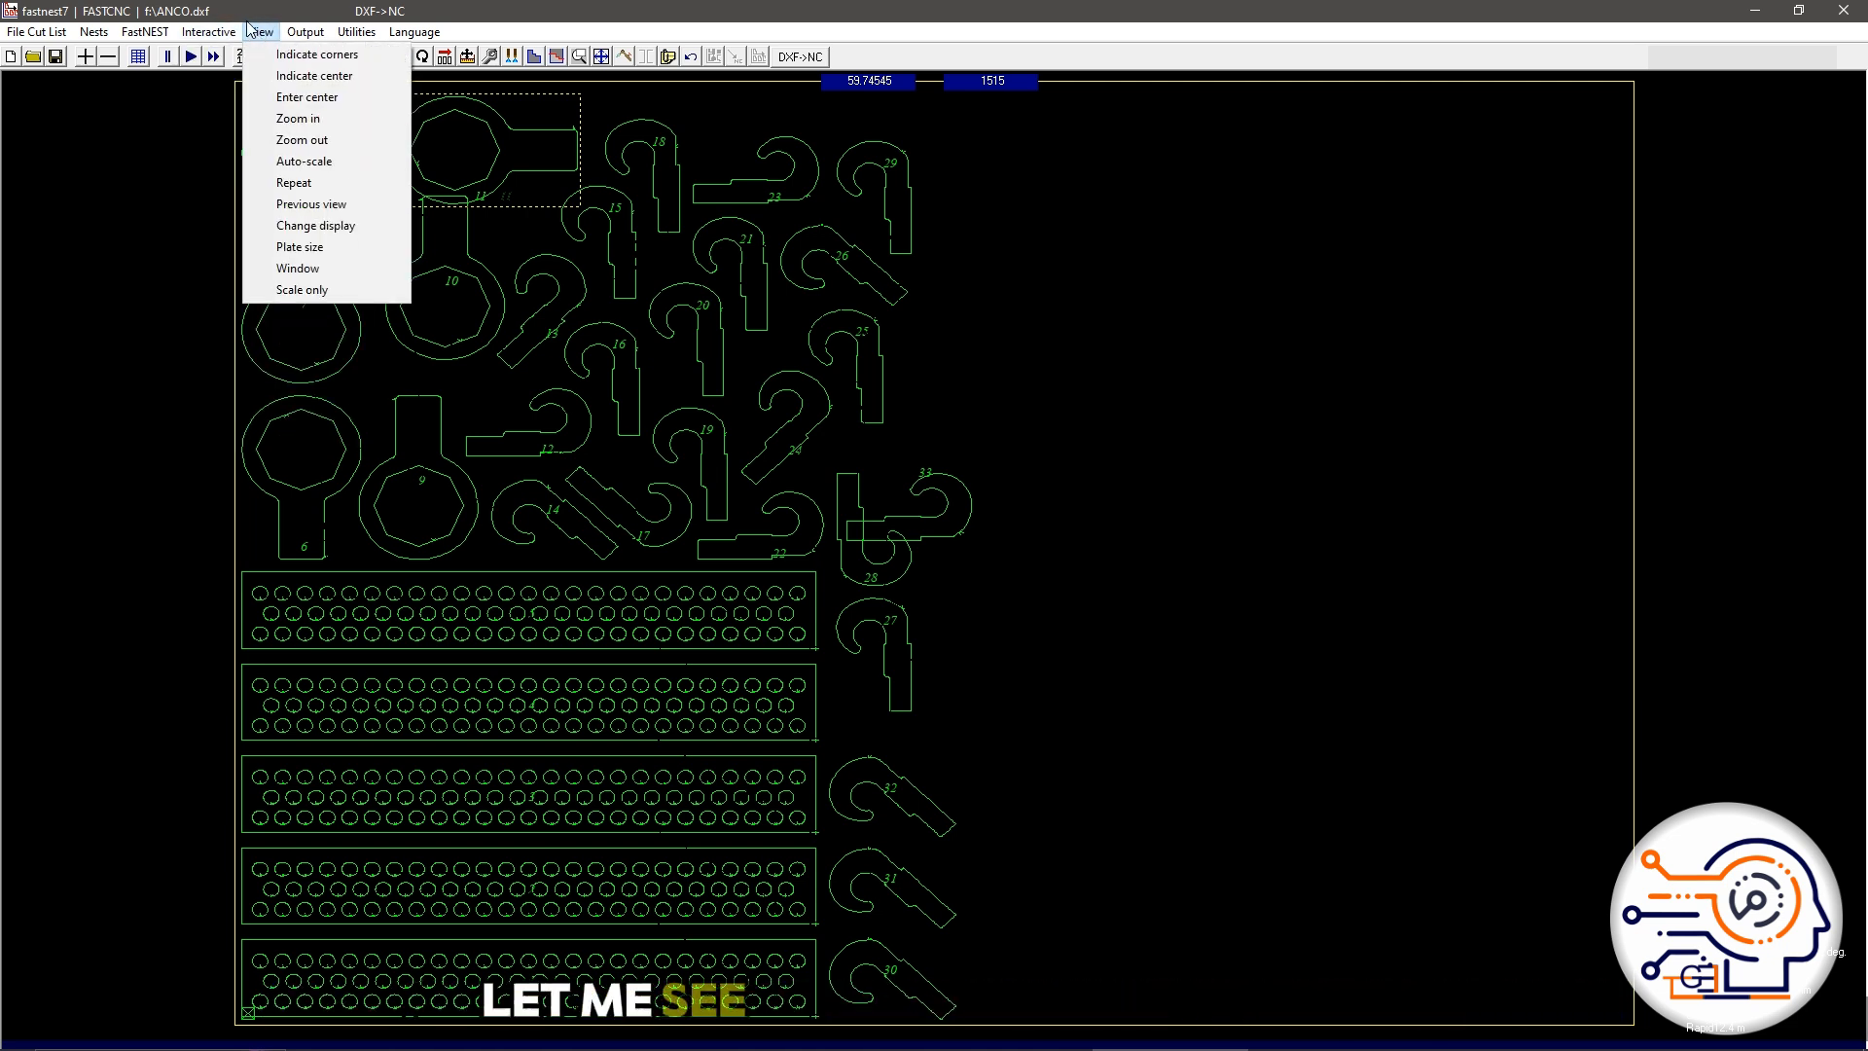
click(287, 55)
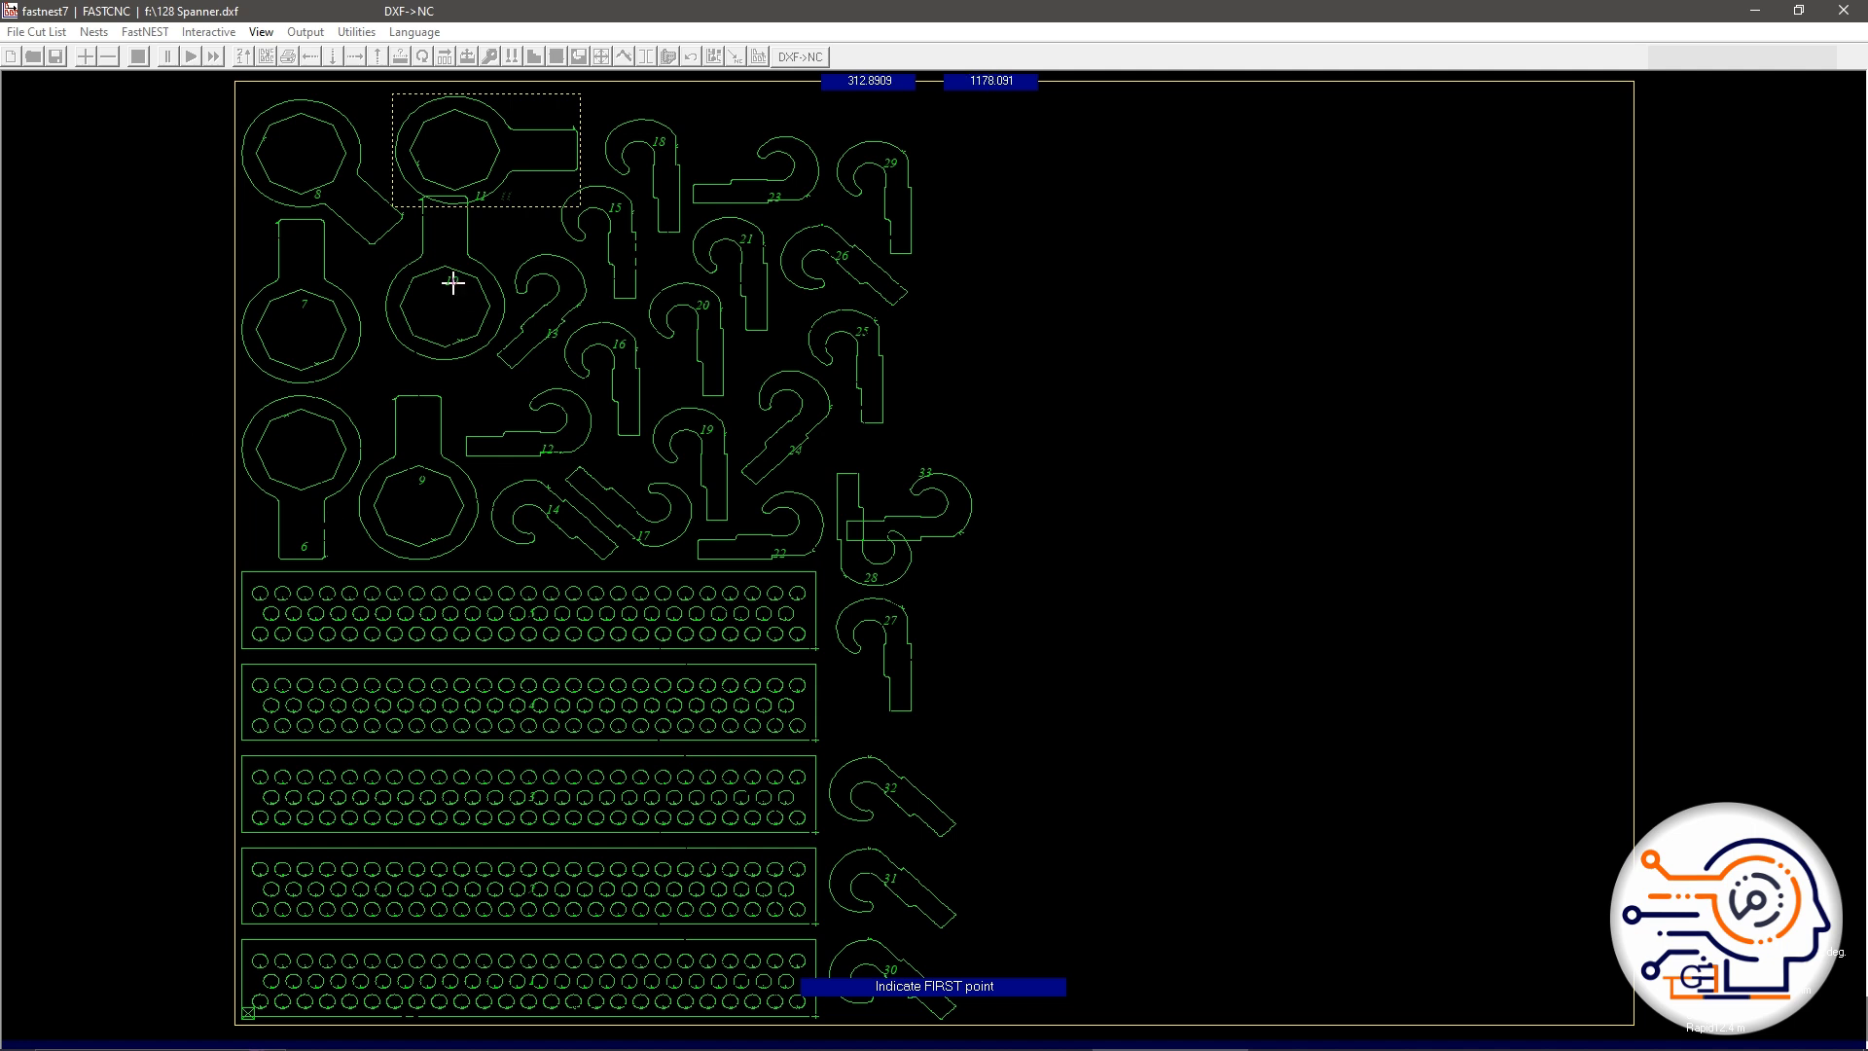
click(264, 33)
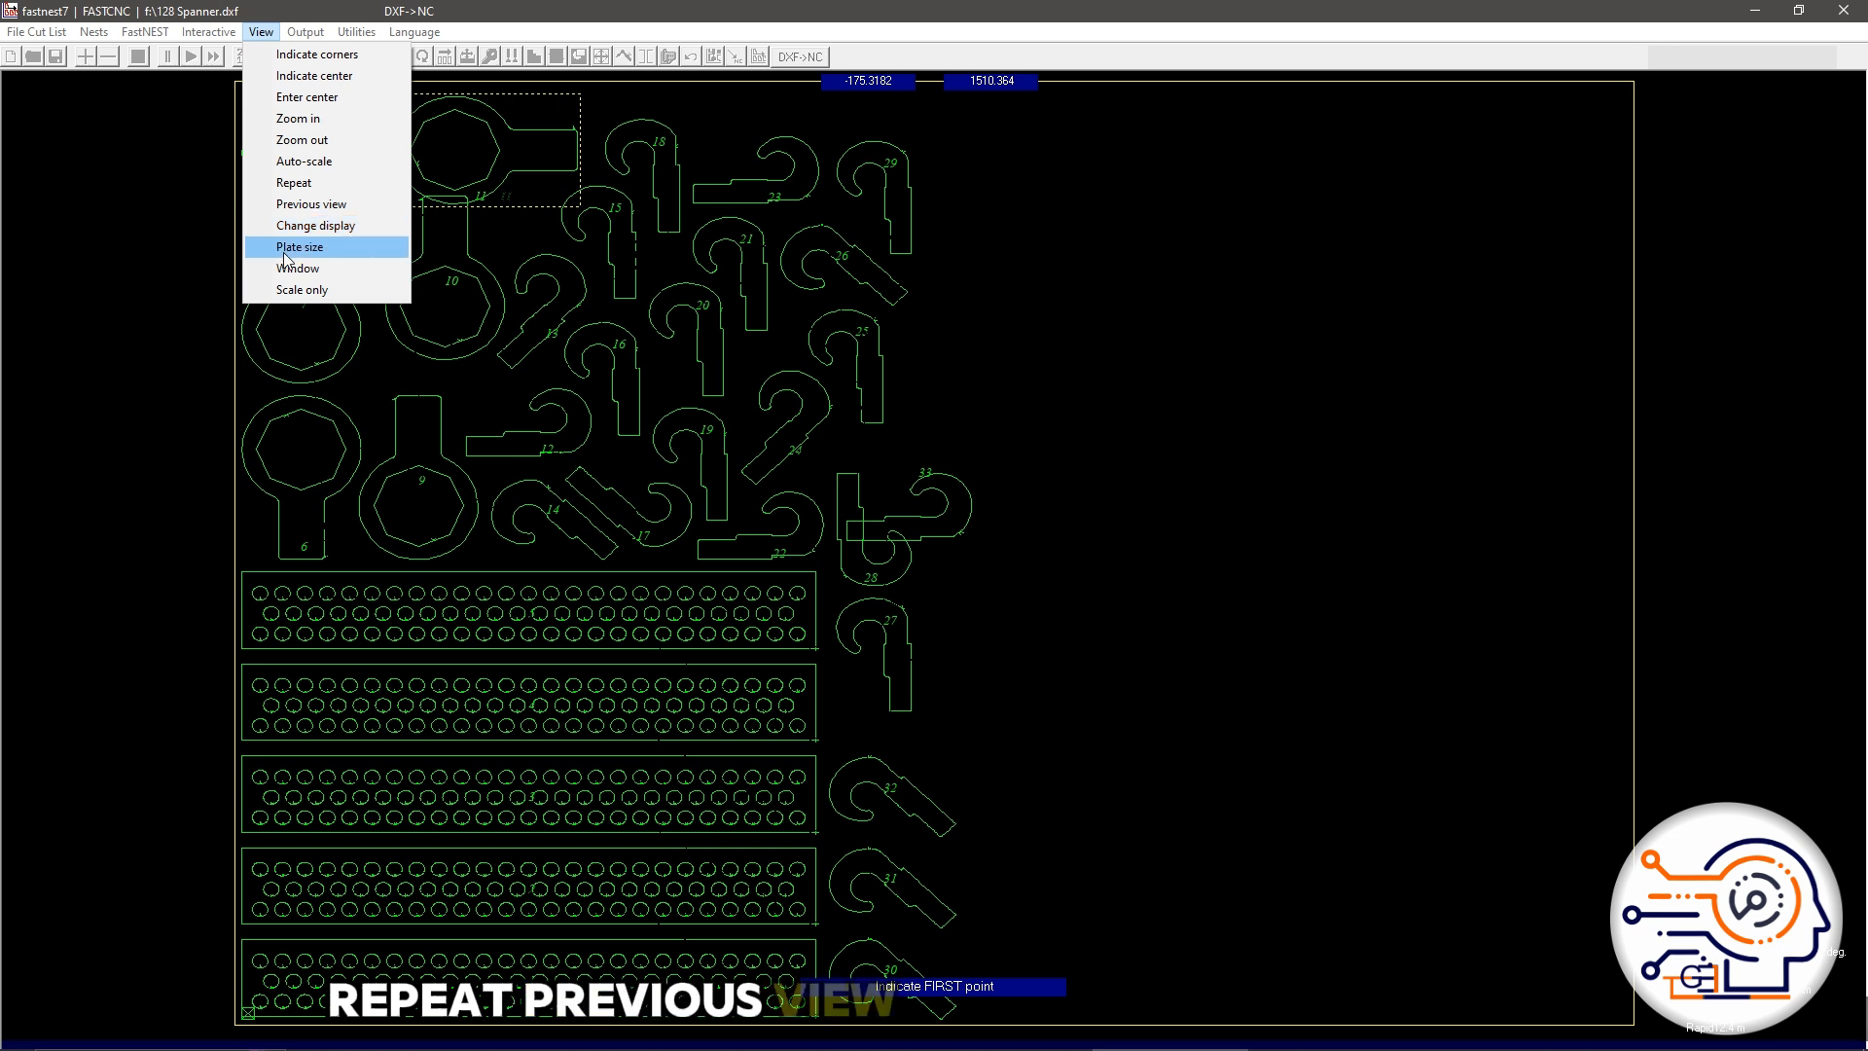
click(346, 248)
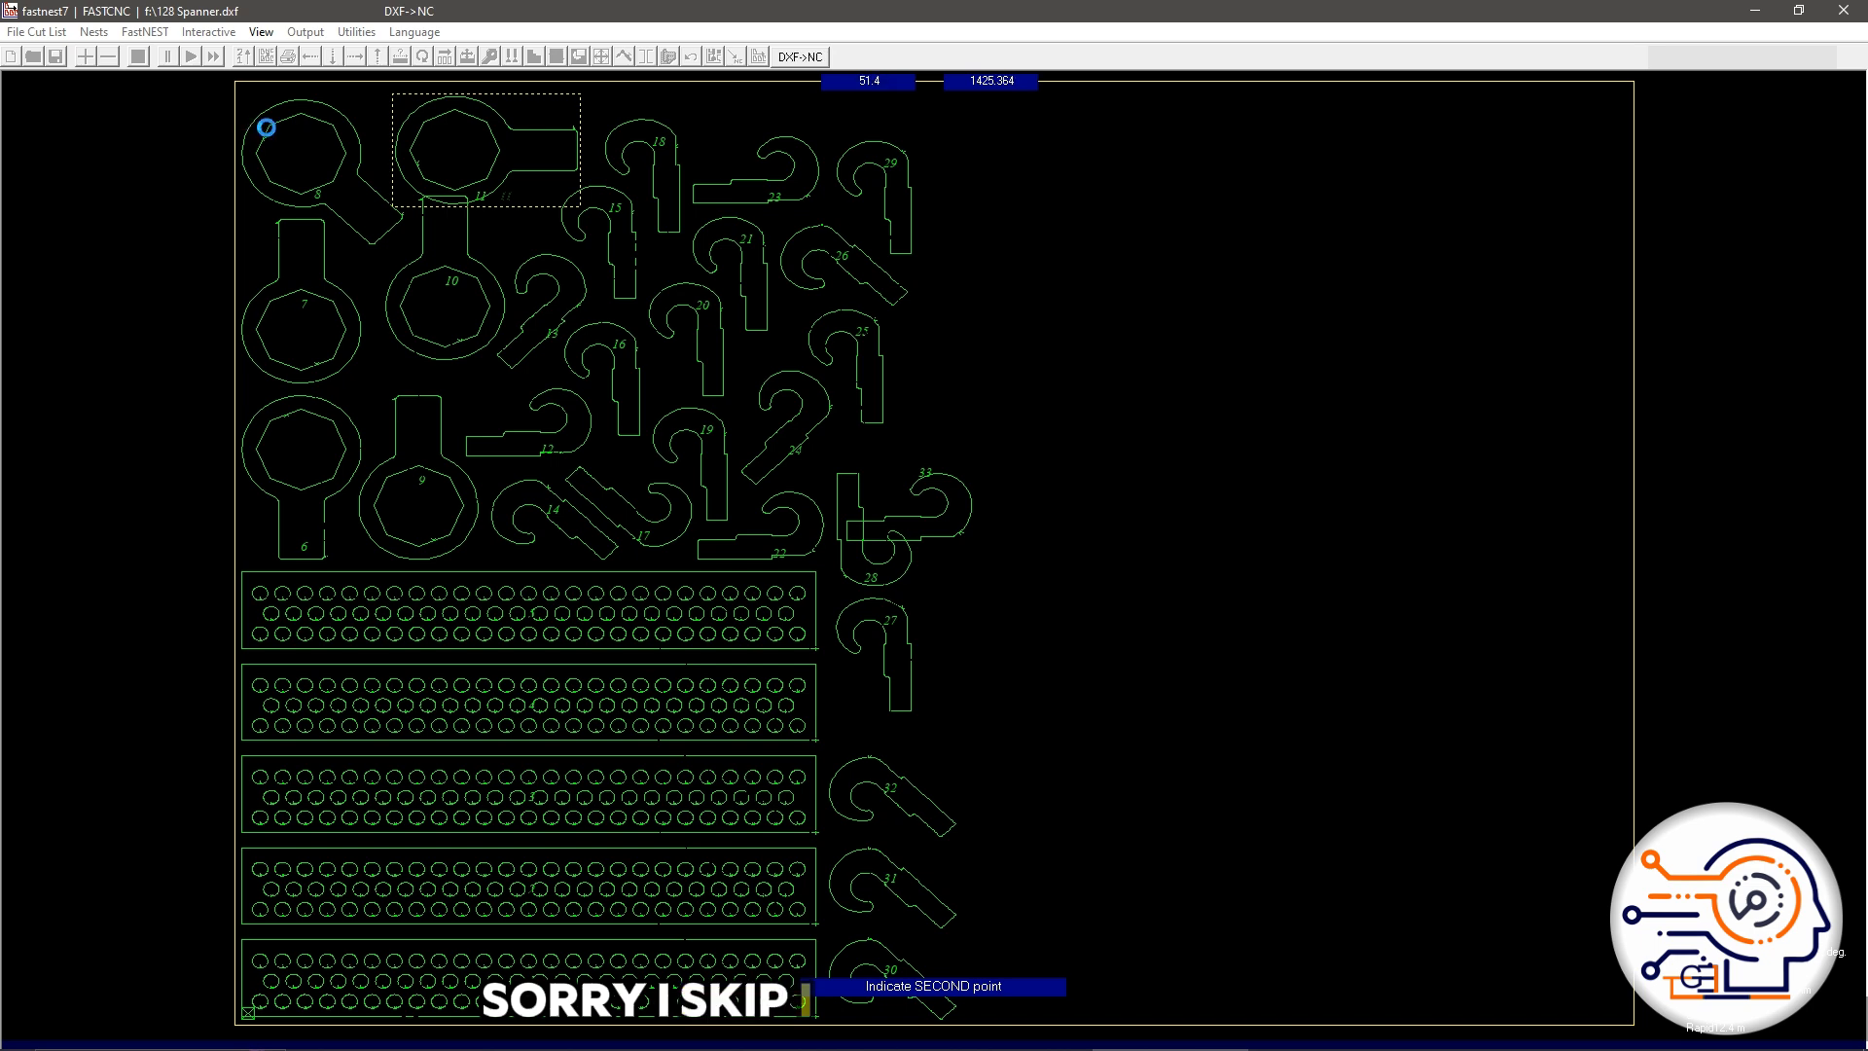
click(266, 127)
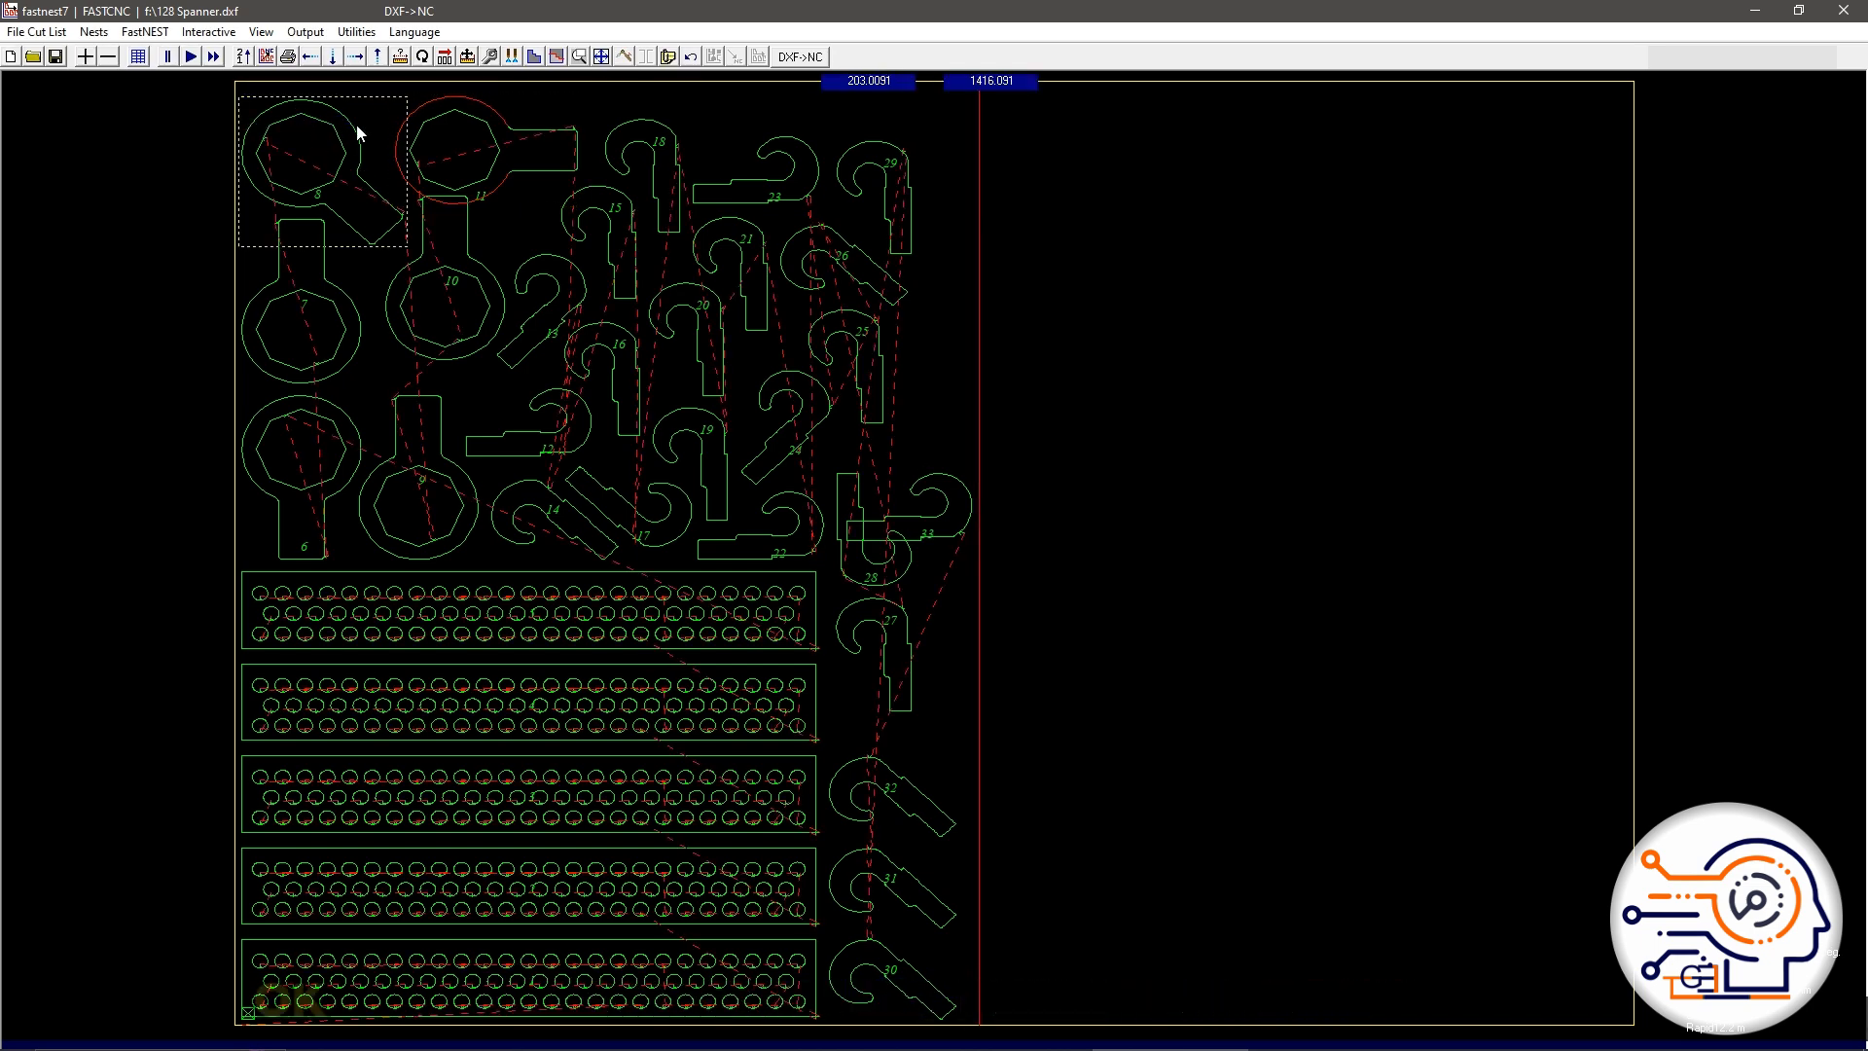
Step: Show the nest in the Plate size view and select the rotated spanner and hook part 23
click(261, 32)
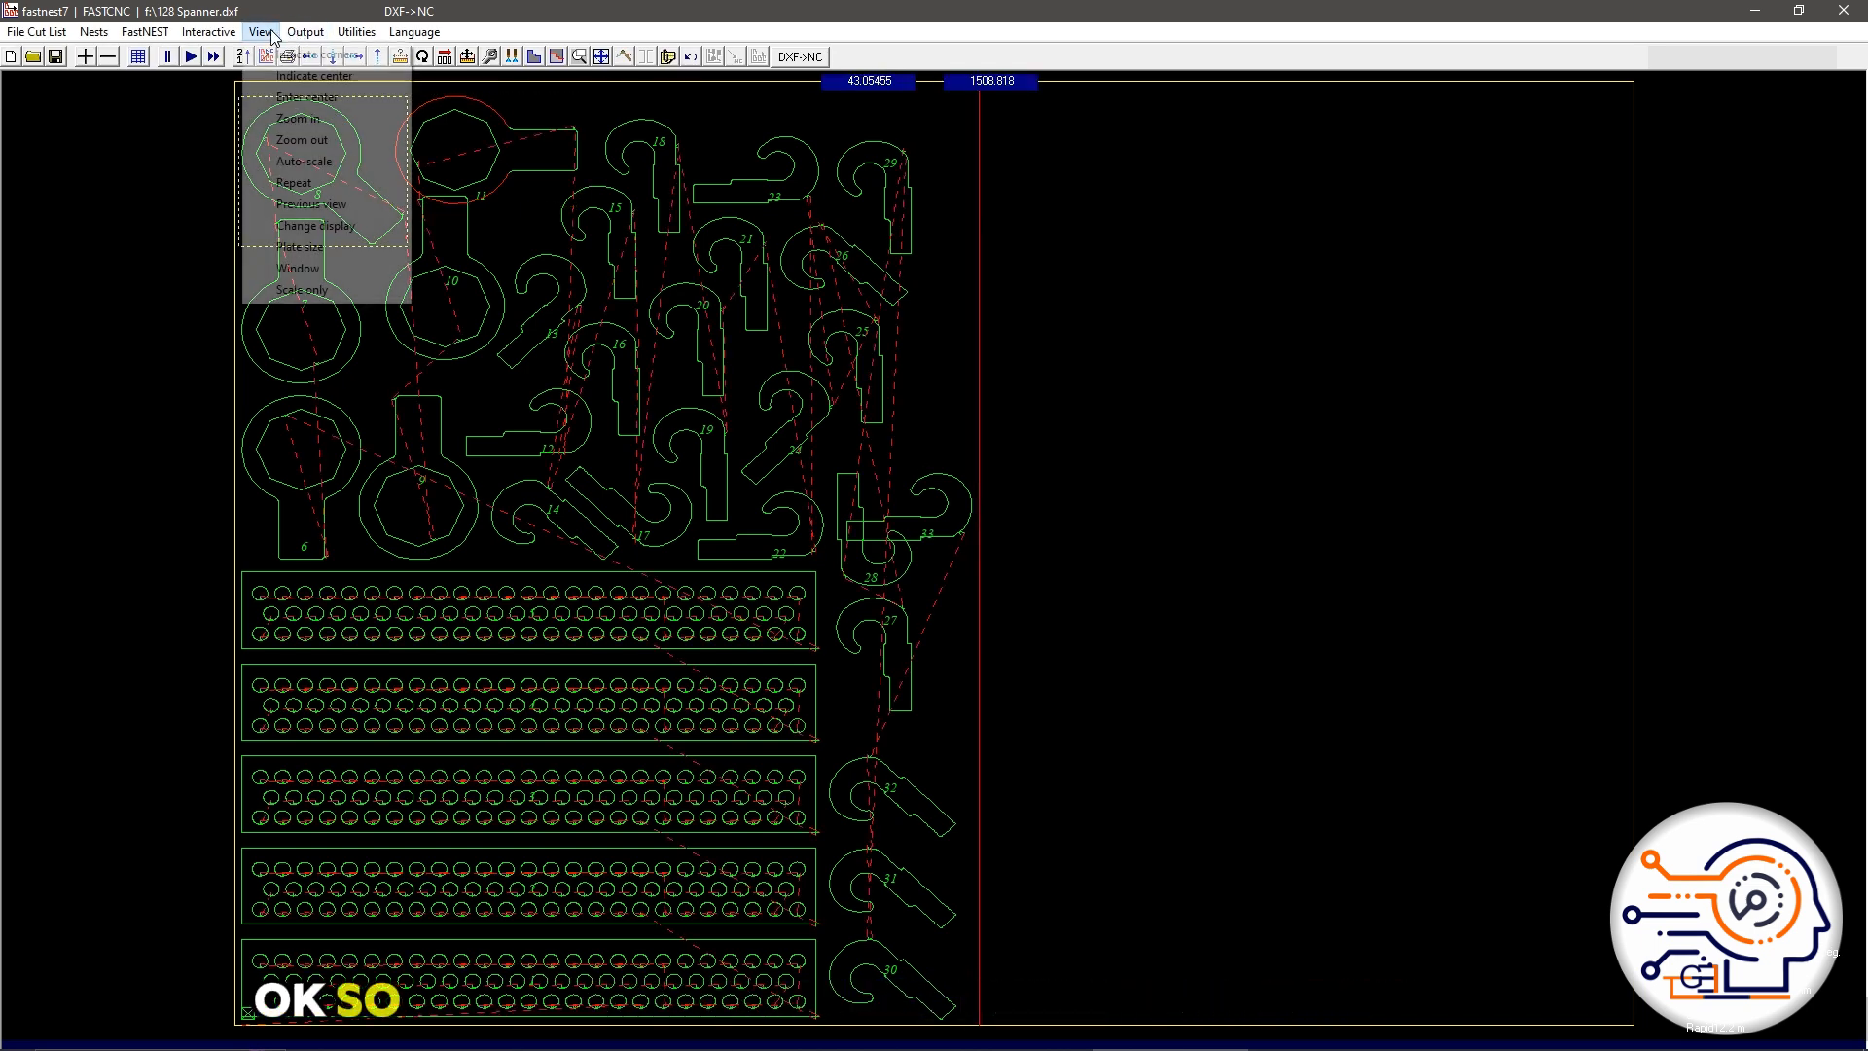
click(290, 248)
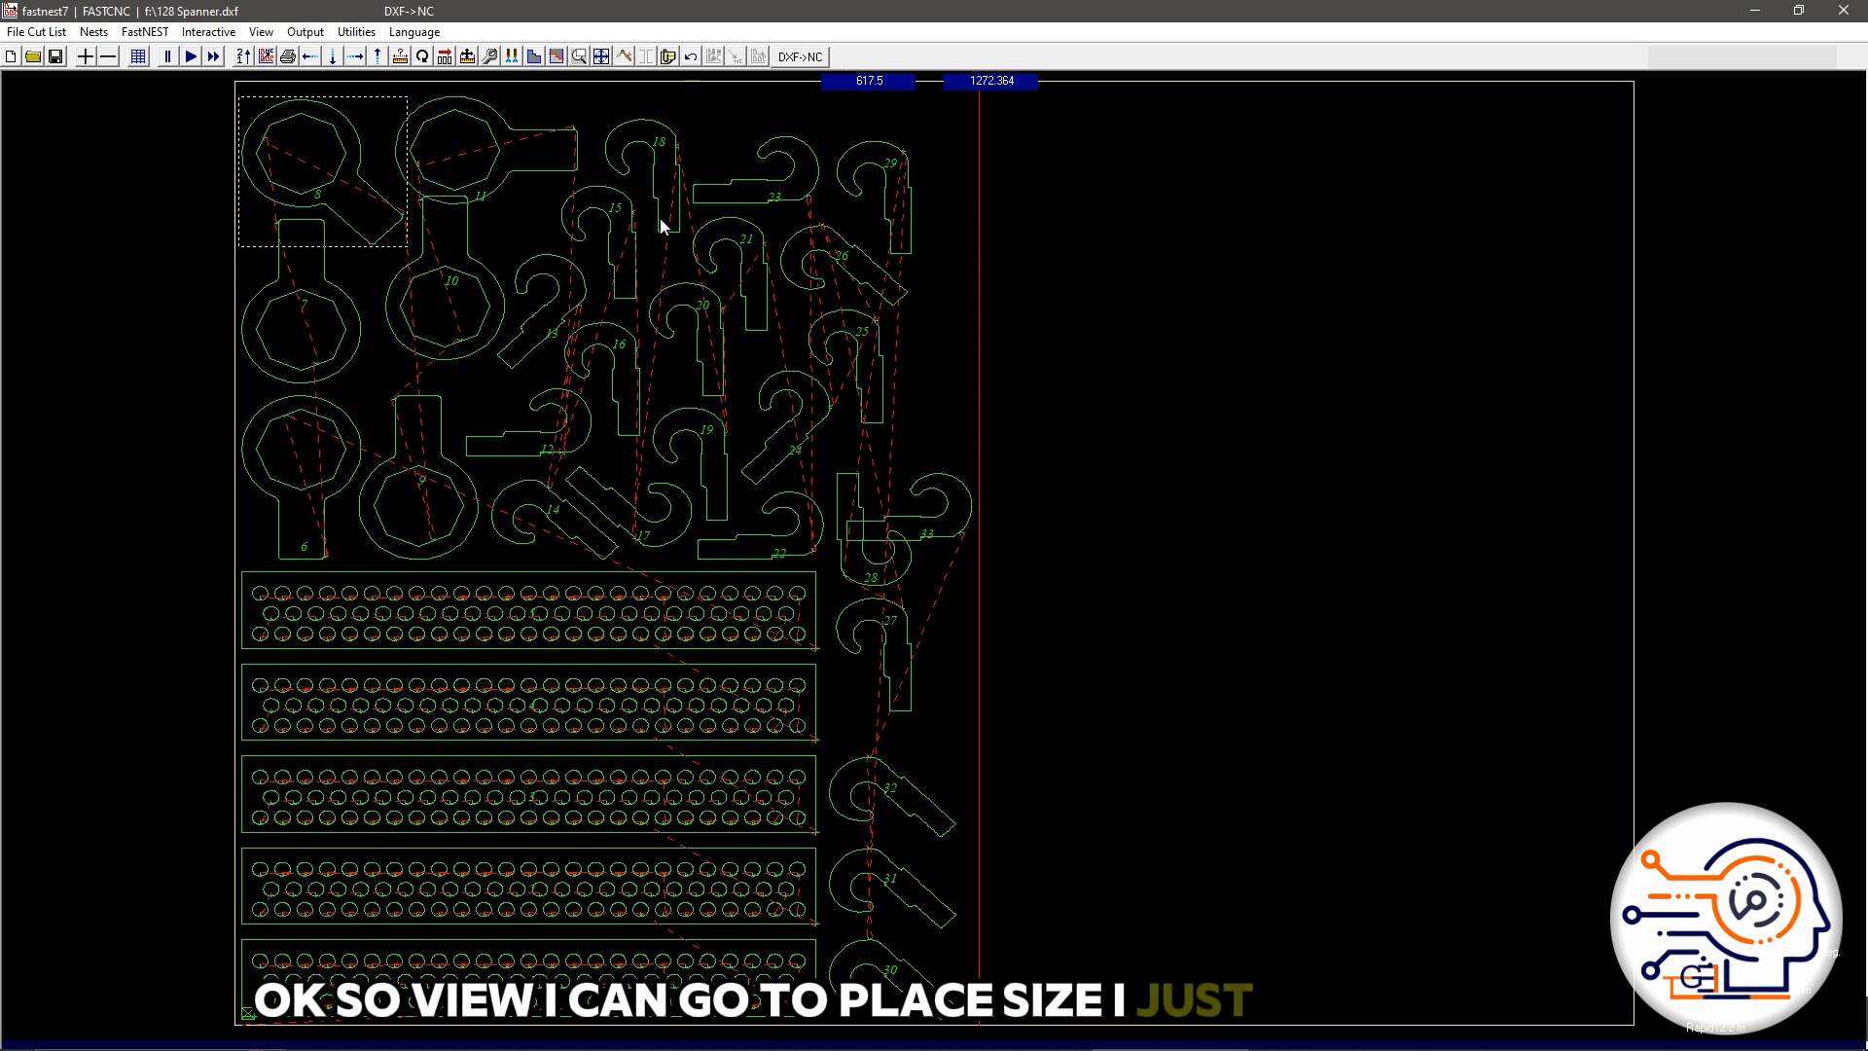
click(261, 32)
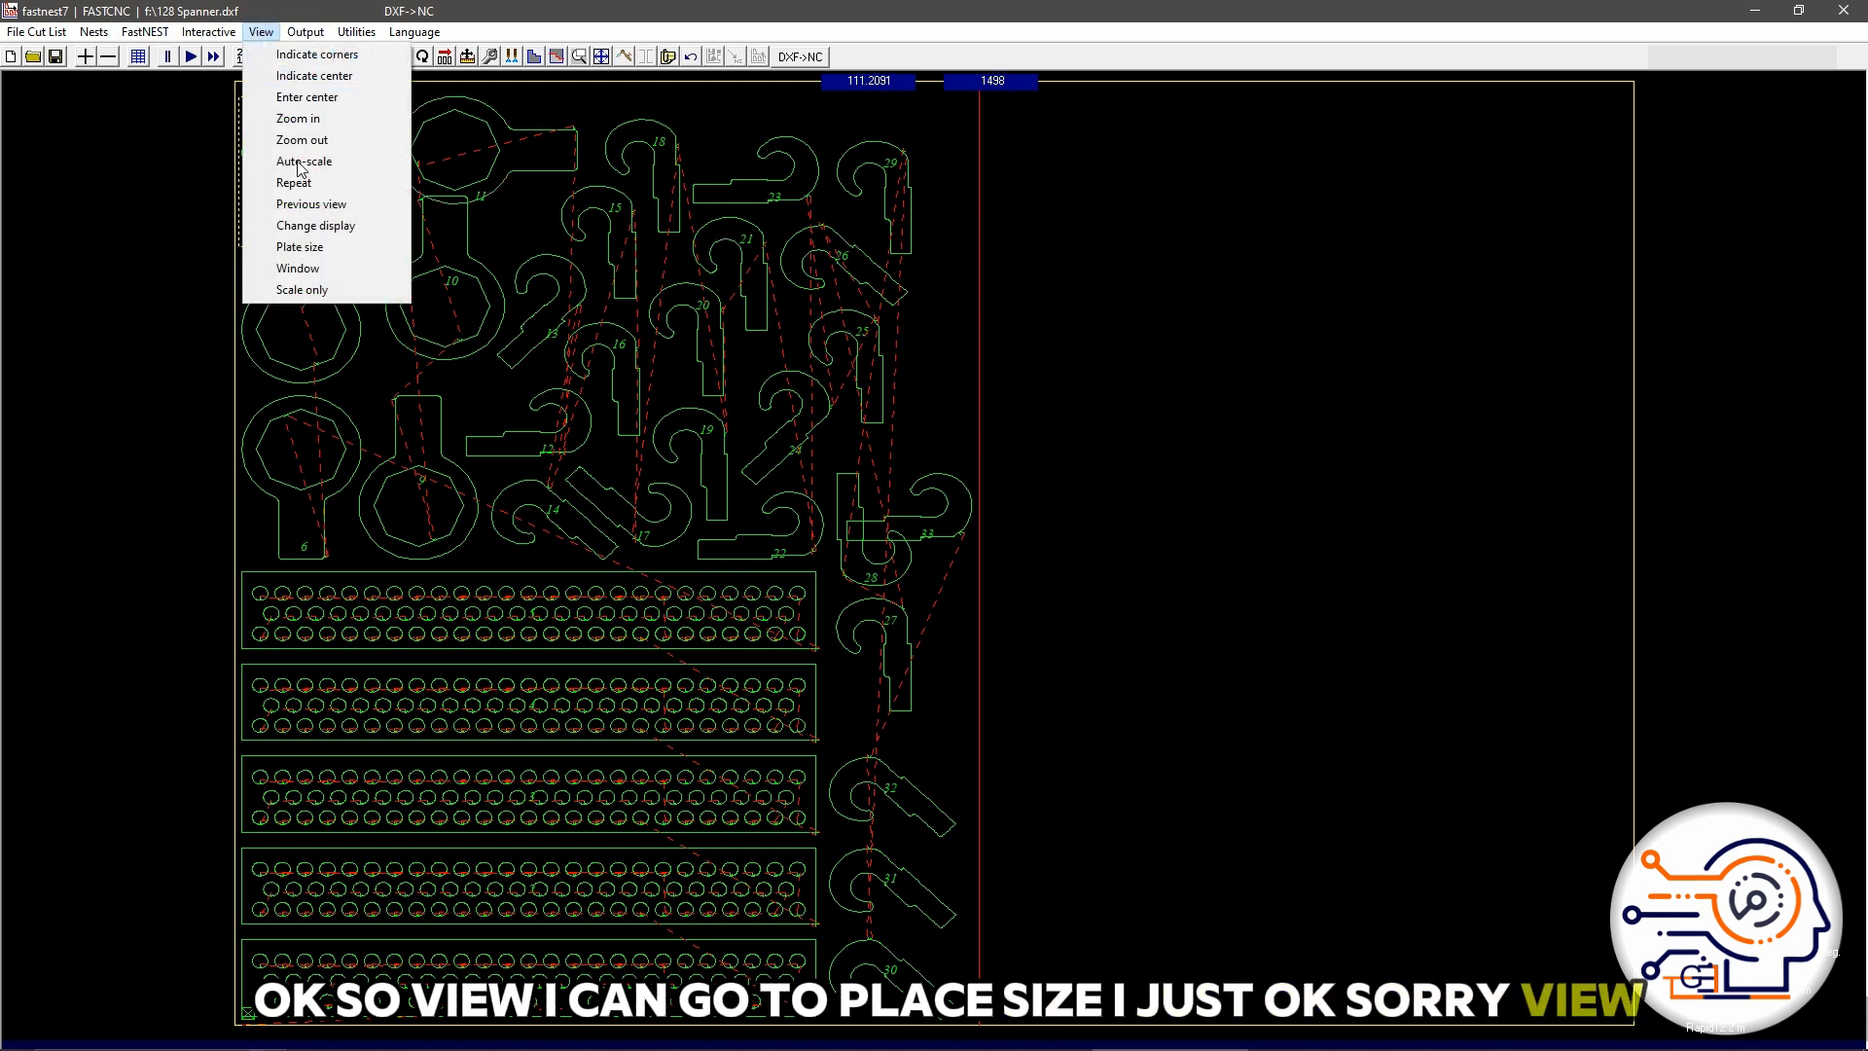
click(310, 245)
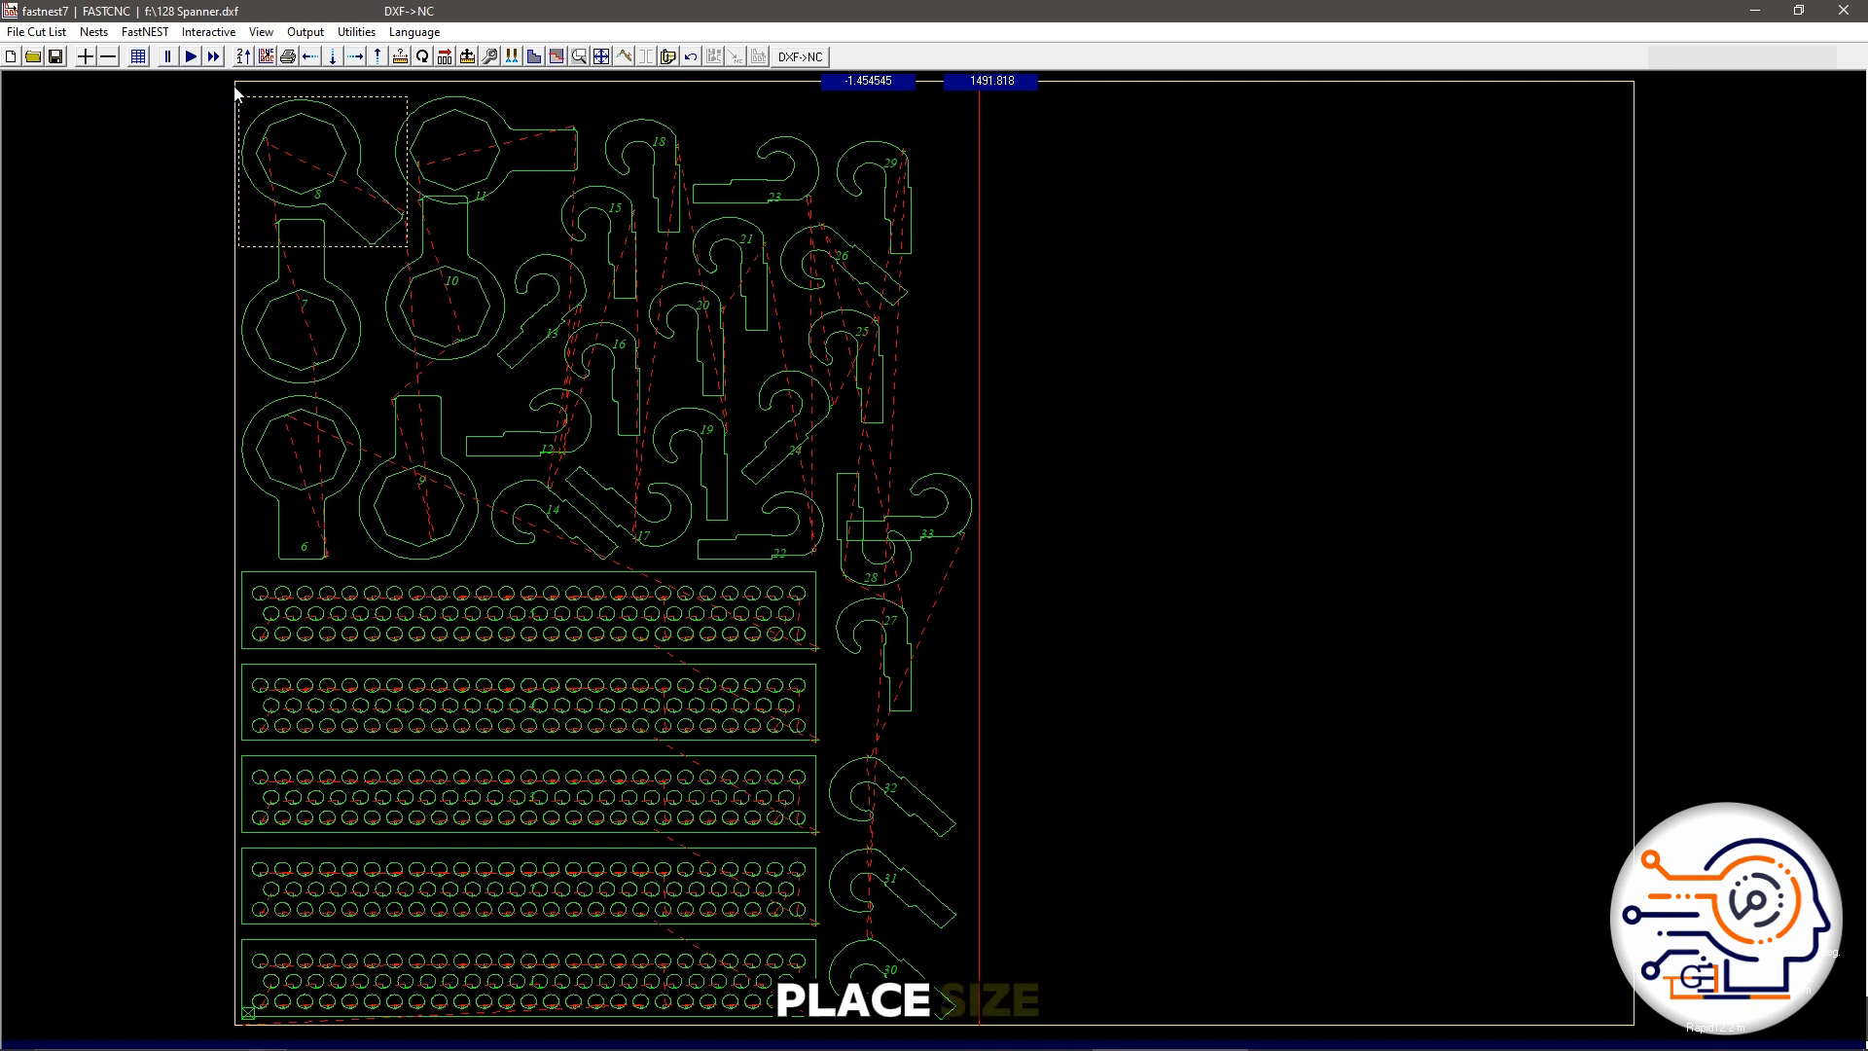
click(429, 196)
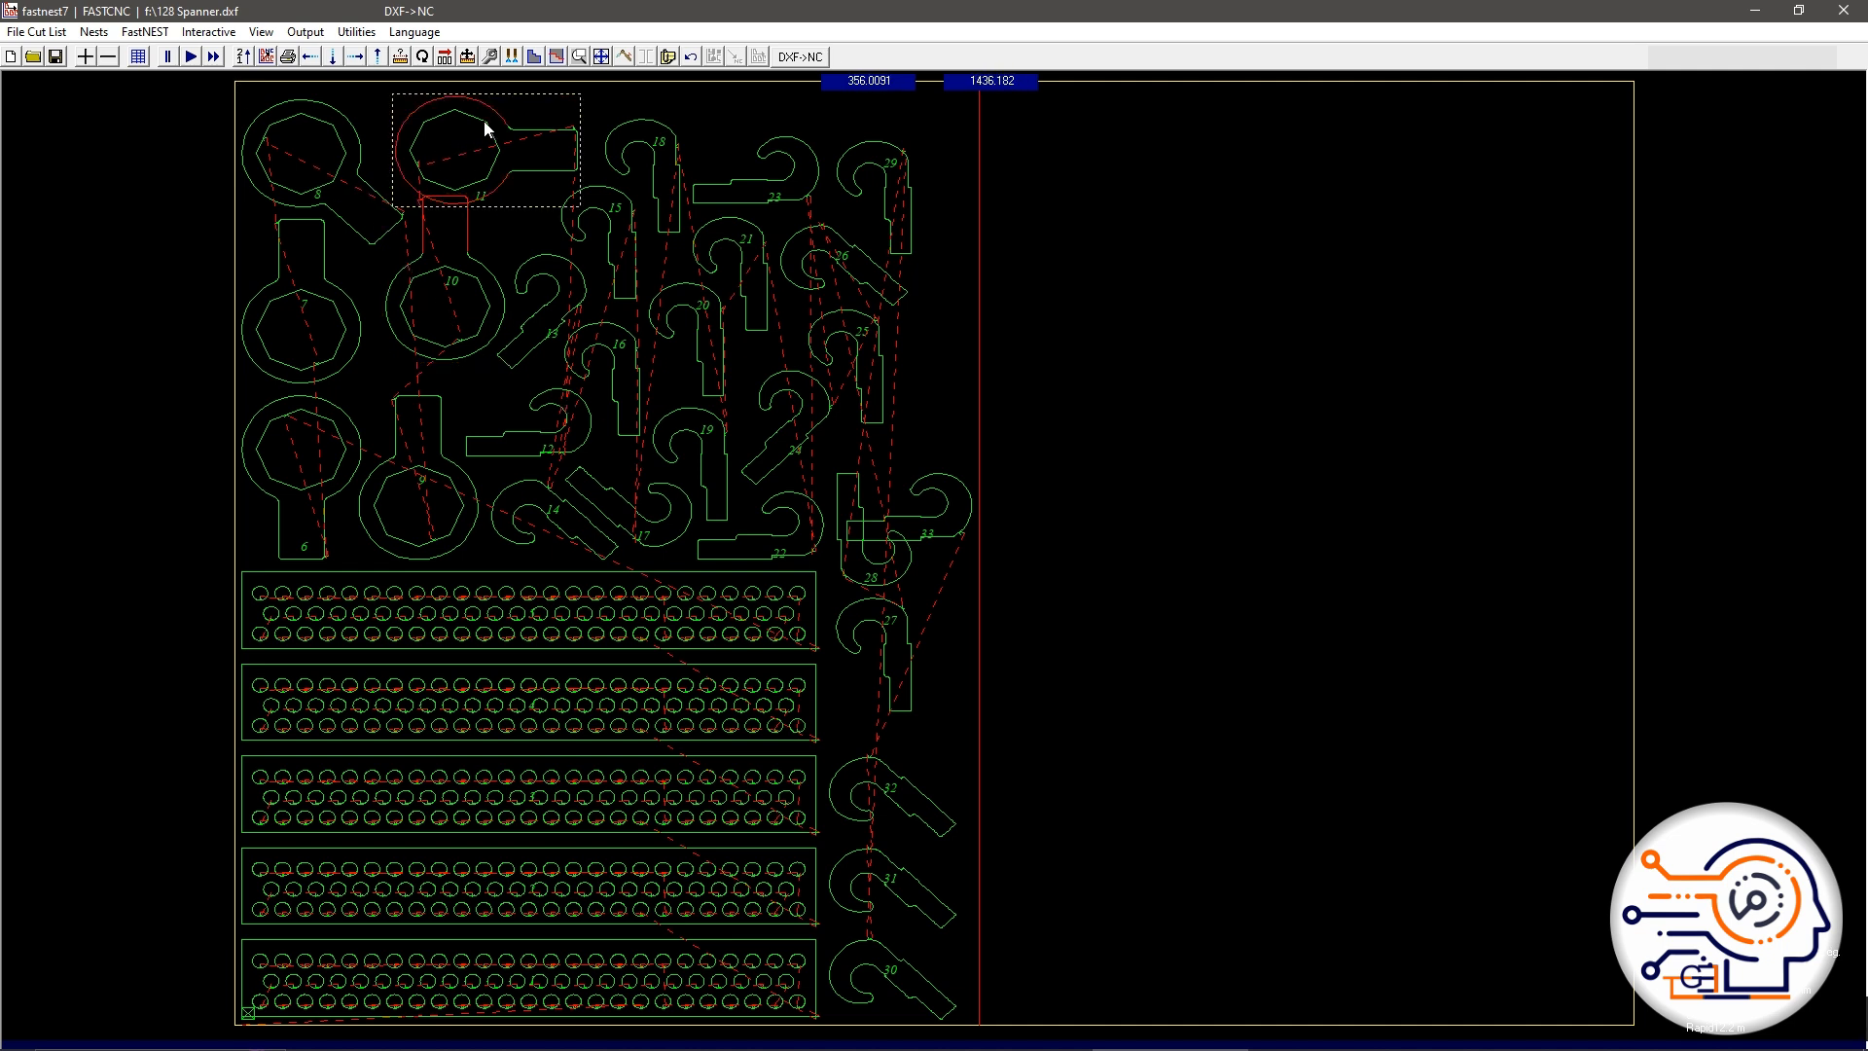
click(783, 177)
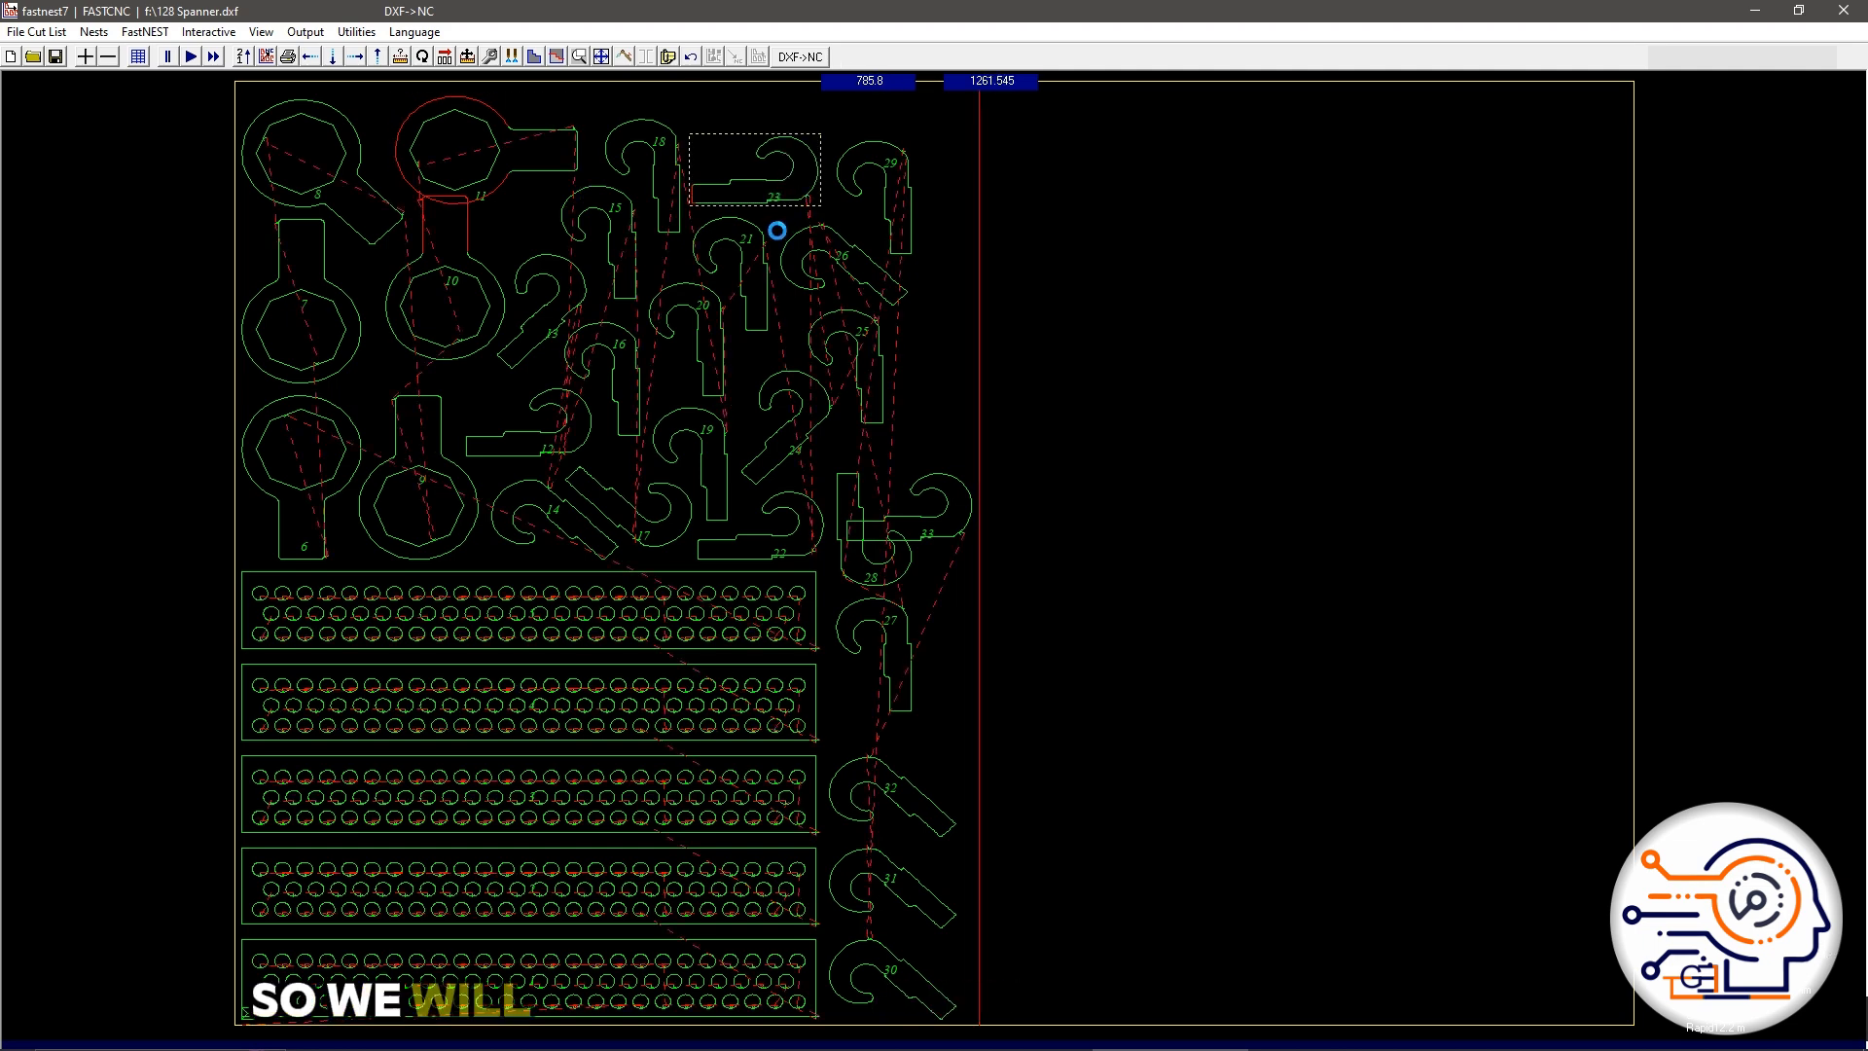
Step: Zoom out from the nest and fit the whole plate back in view with Auto-scale
scroll(1026, 412, down, 3)
scroll(859, 447, up, 1)
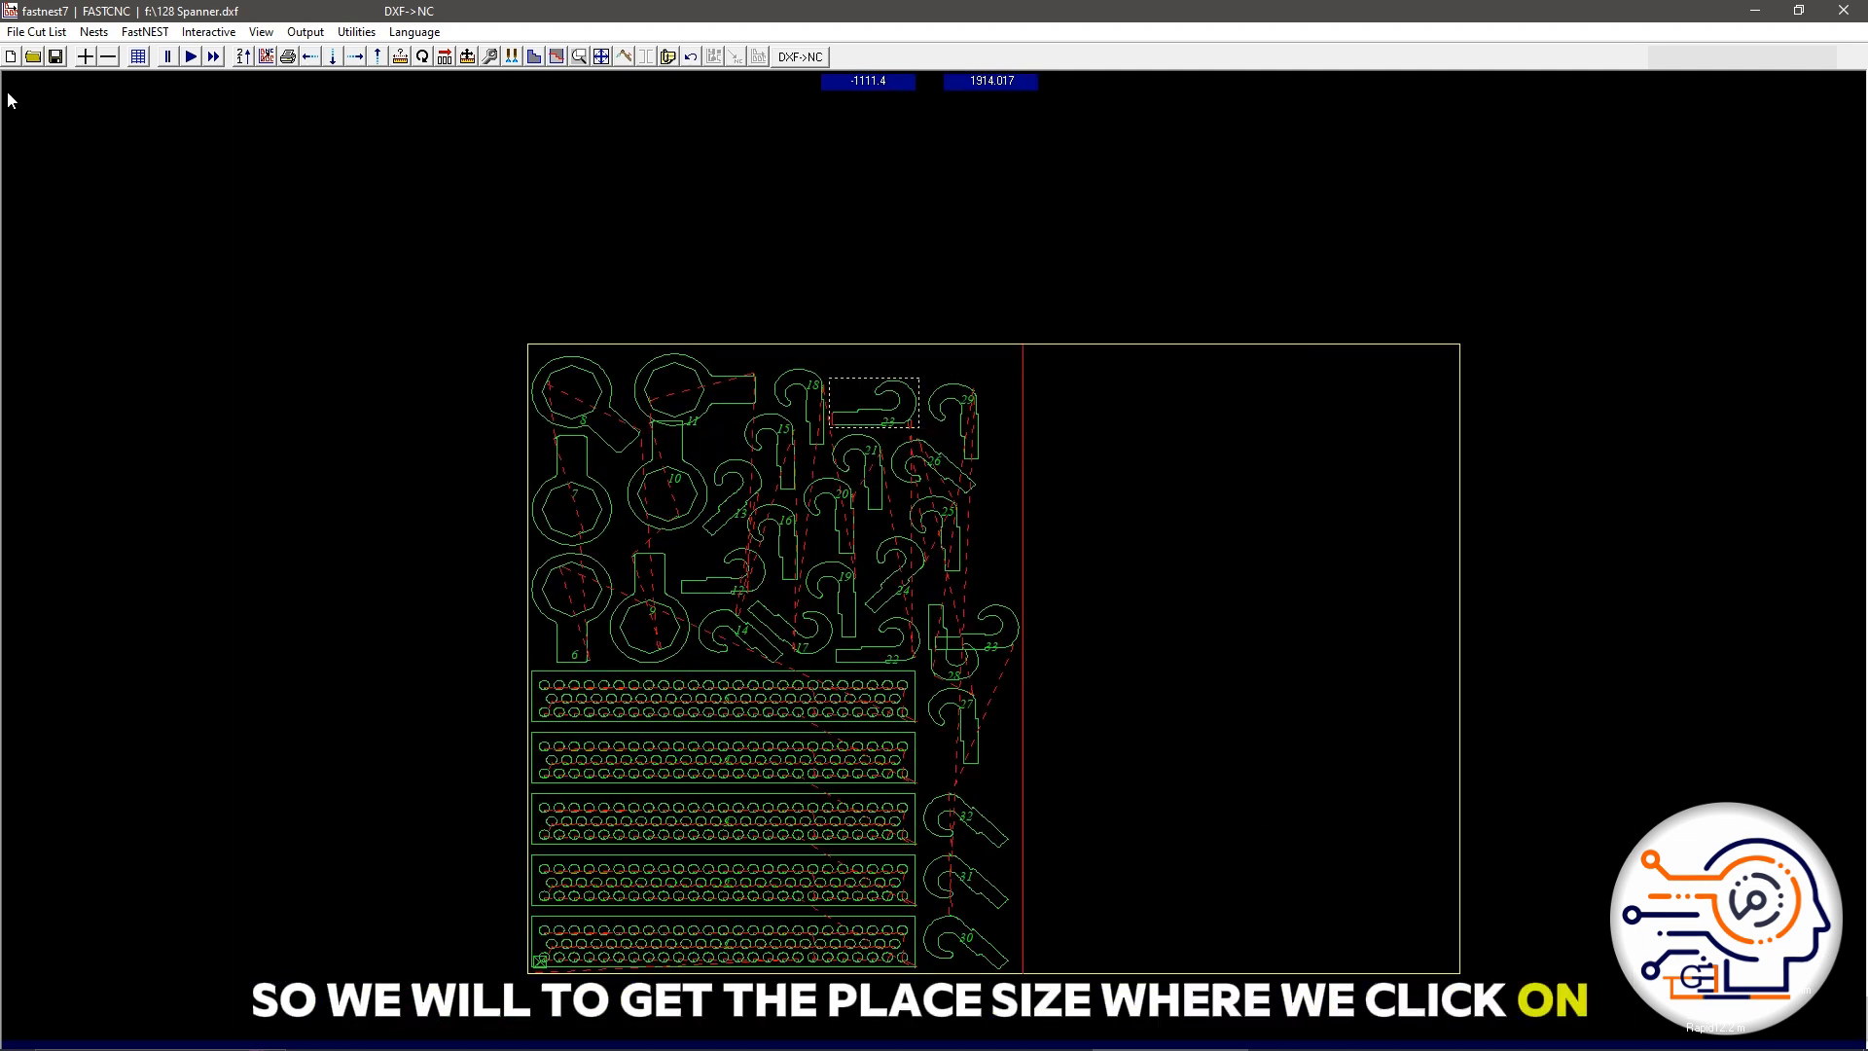
click(261, 32)
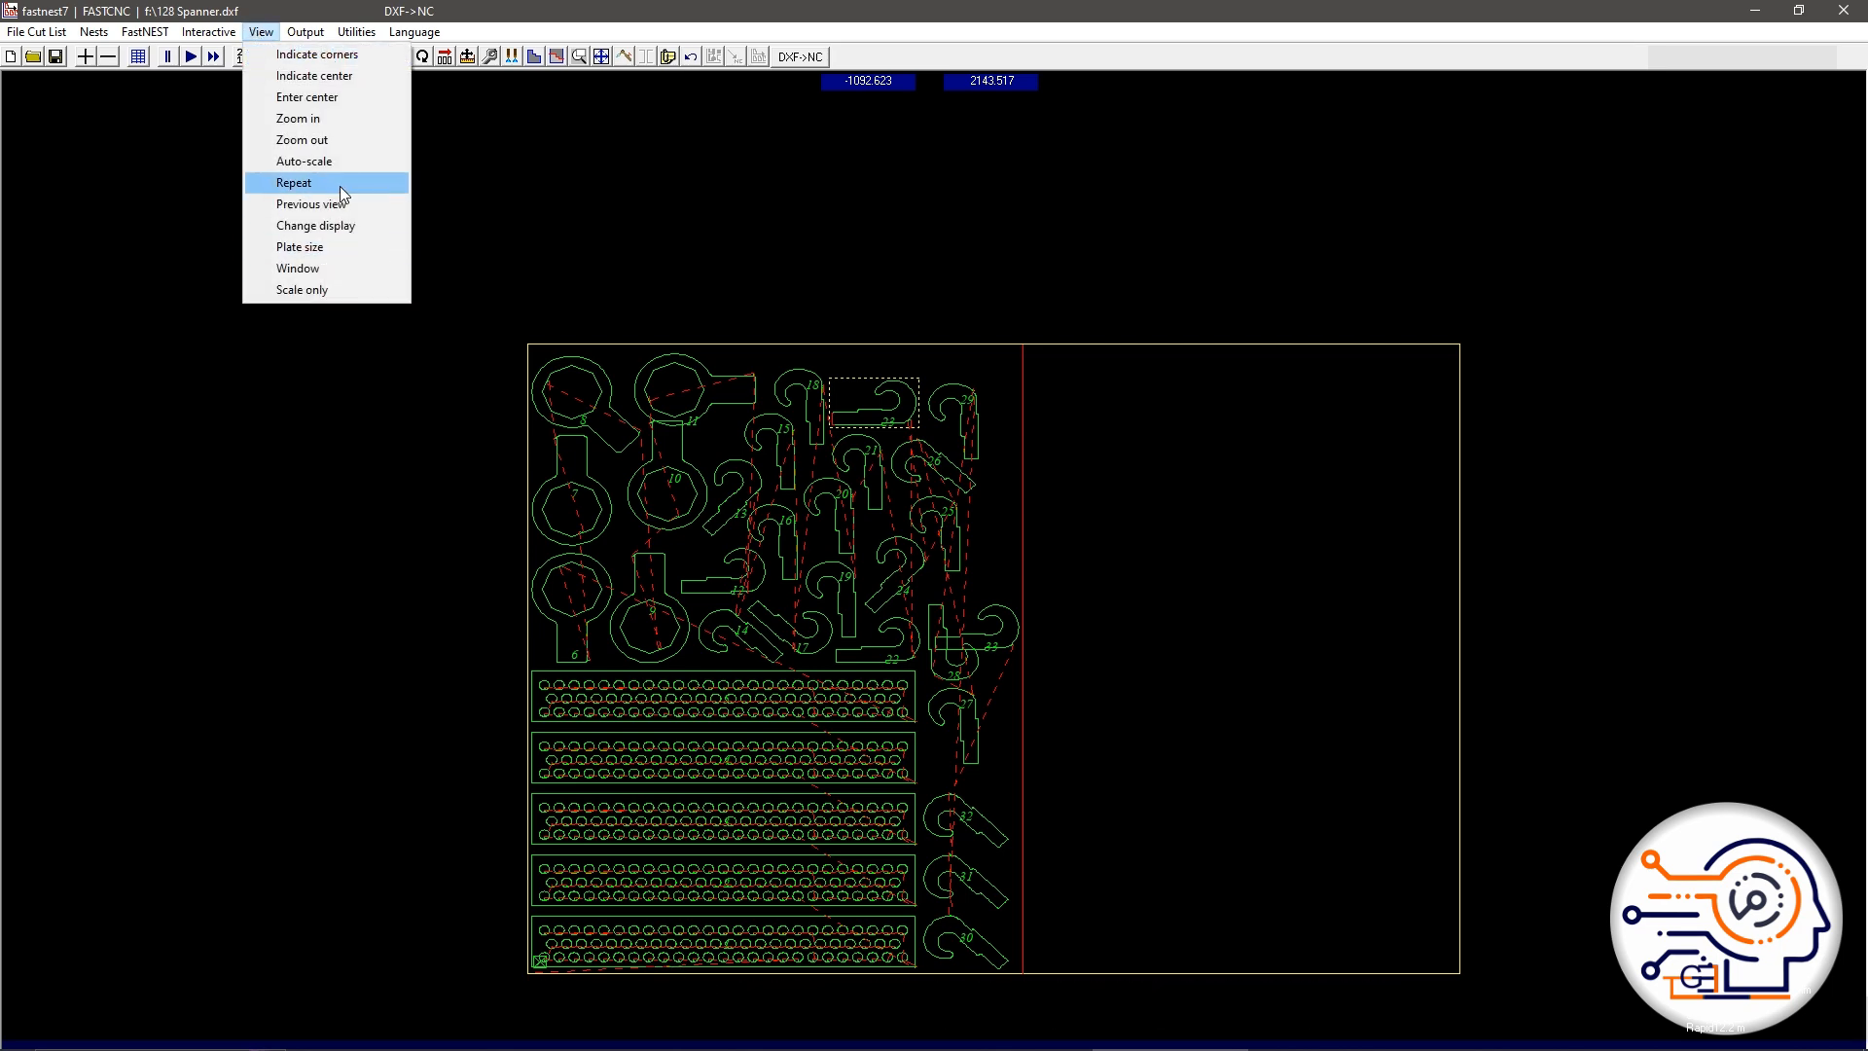
click(341, 162)
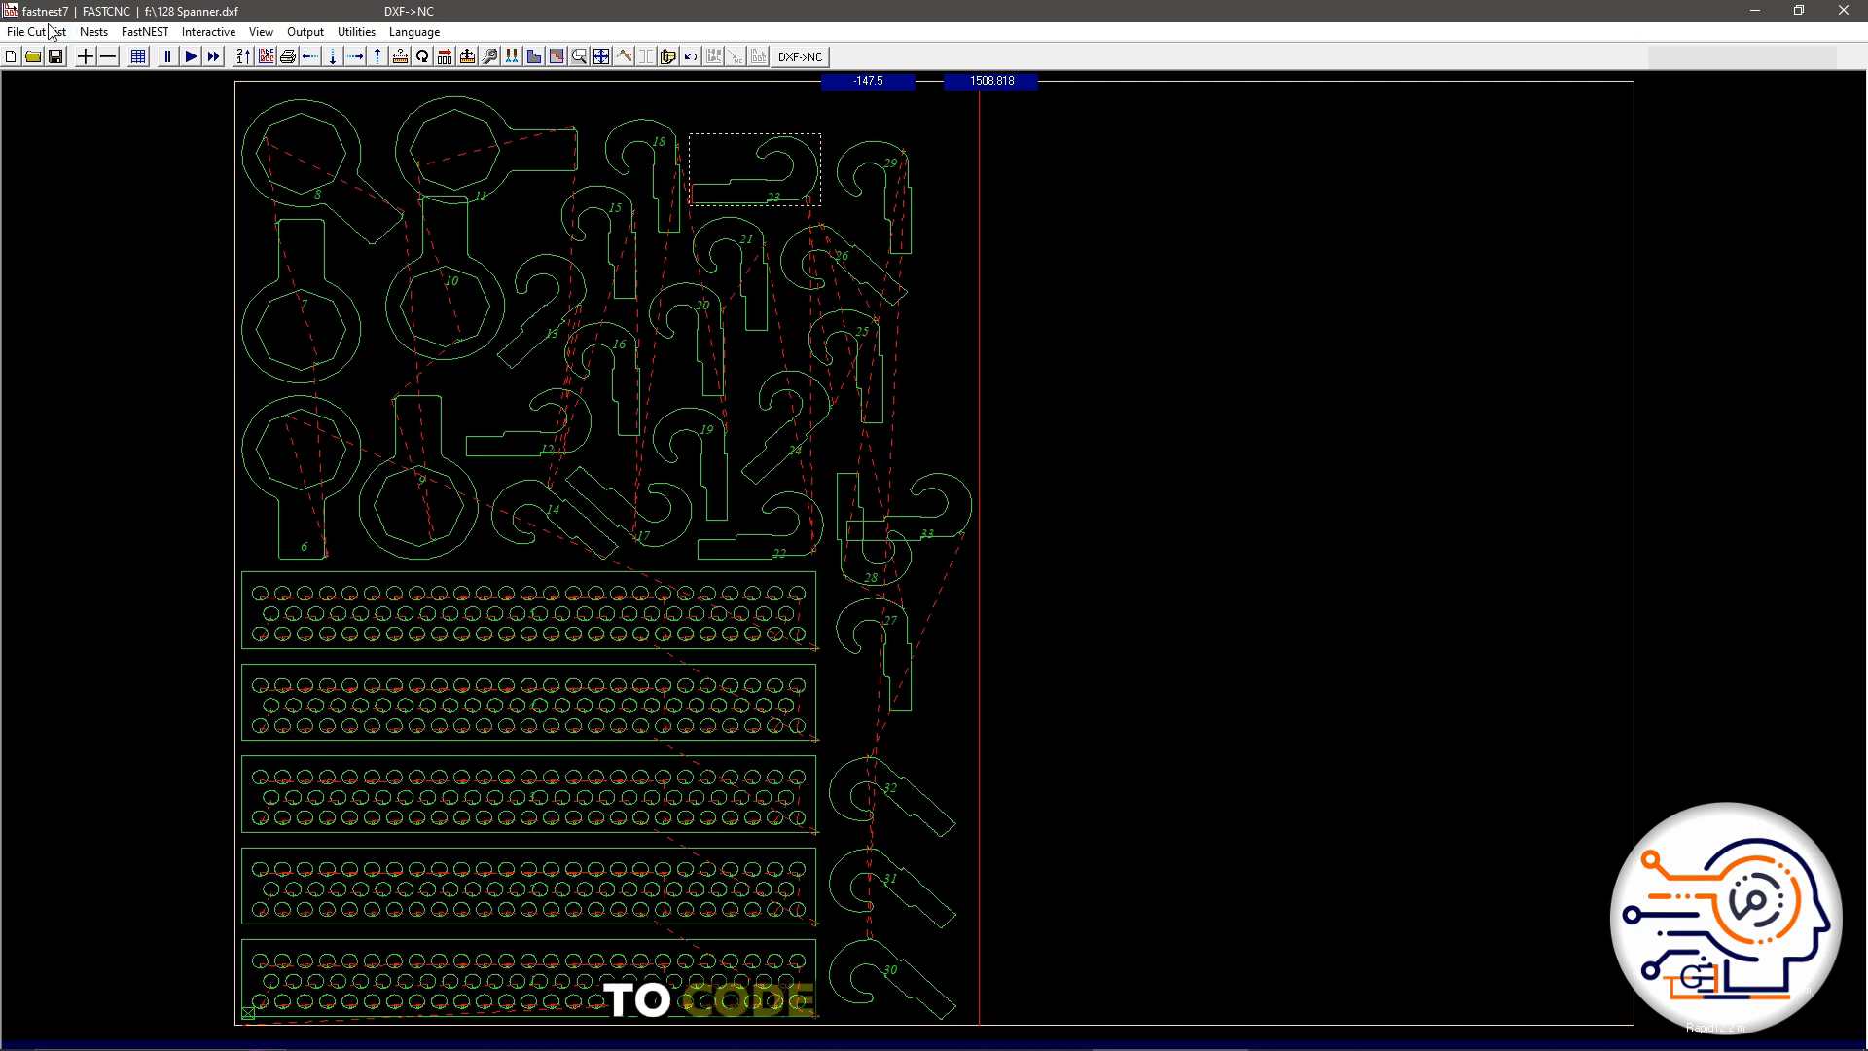
Step: Resequence the nested parts by Columns
click(310, 32)
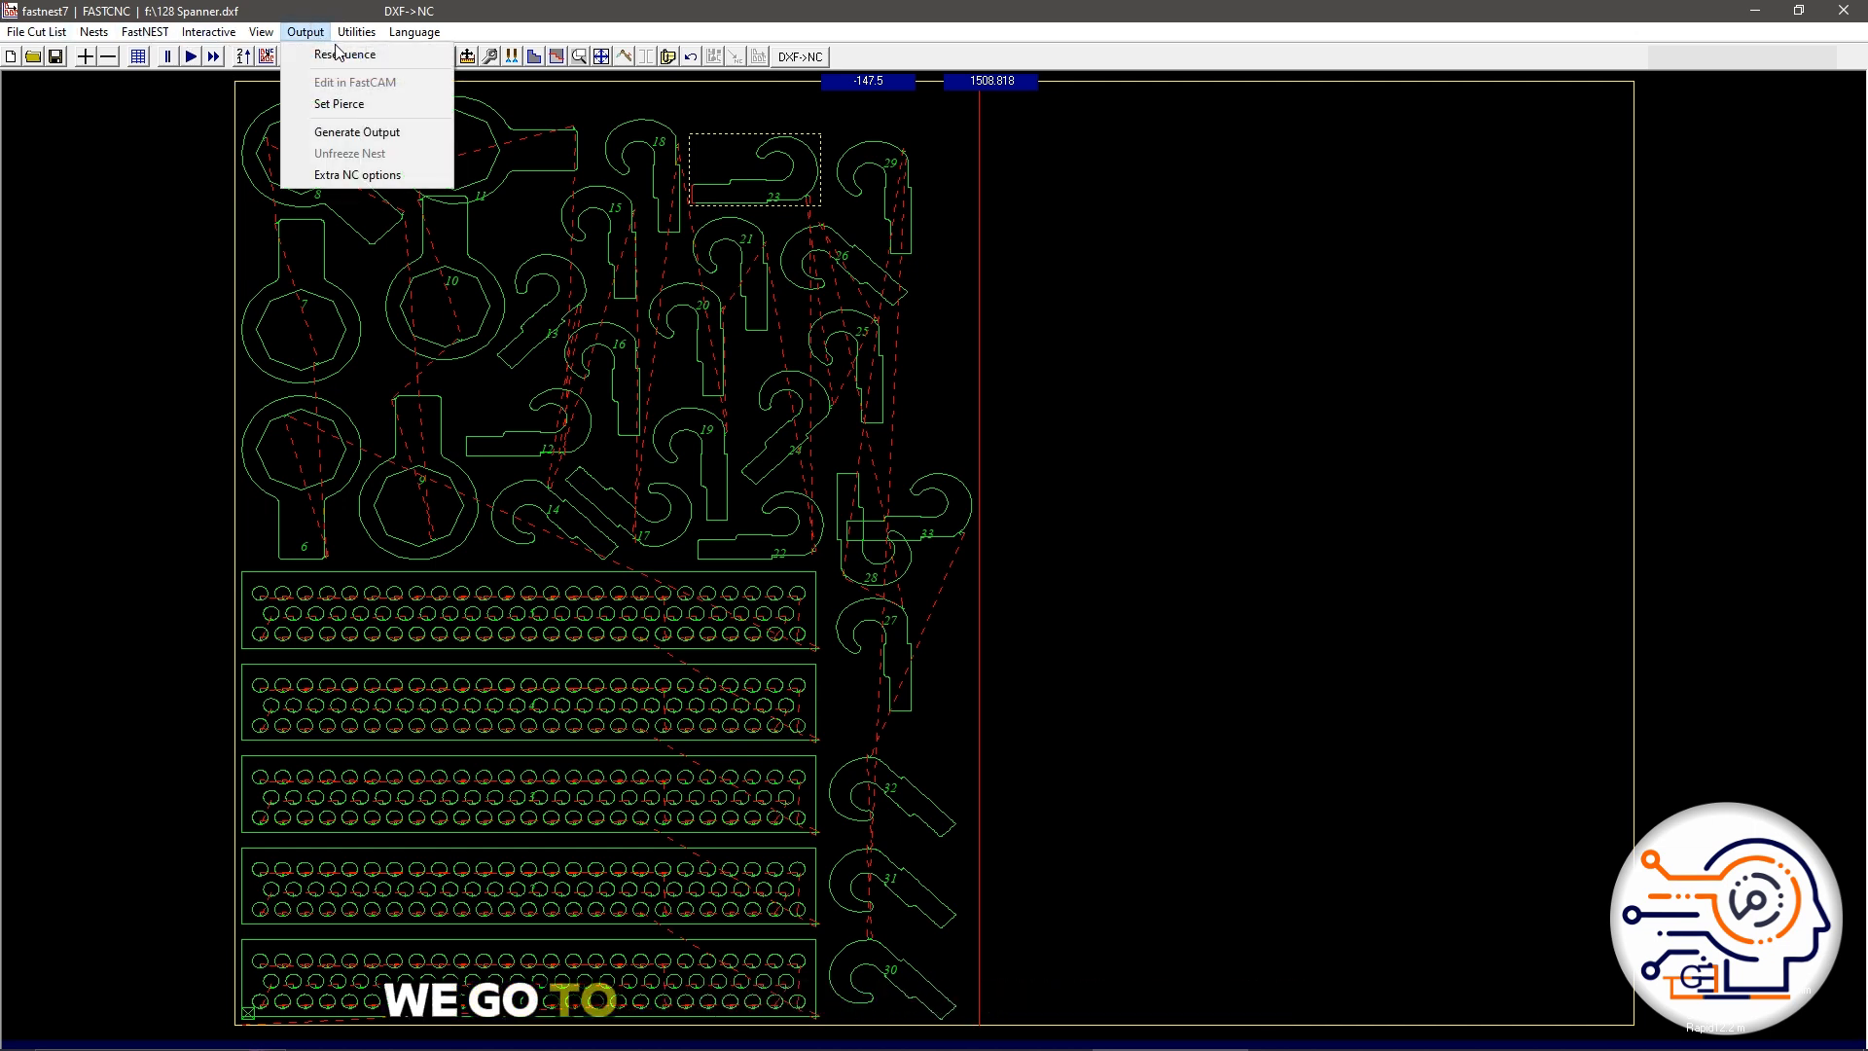
click(338, 58)
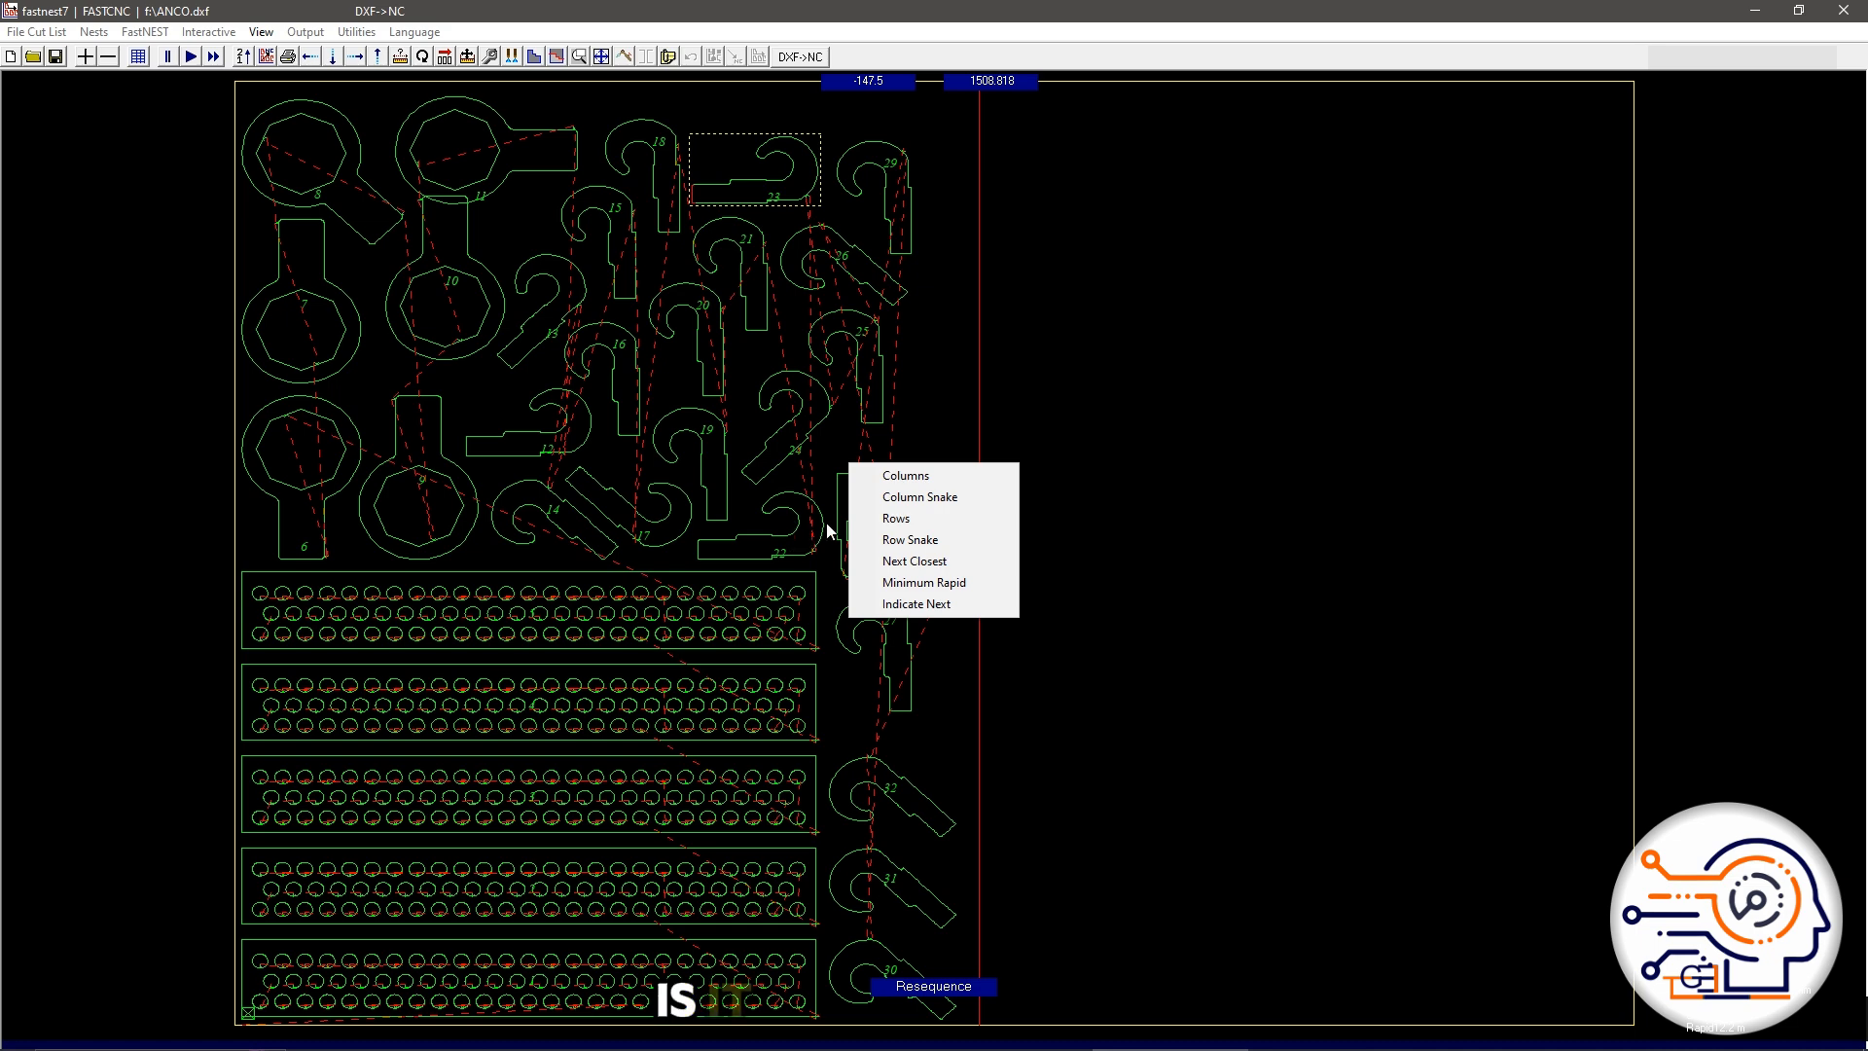
click(934, 473)
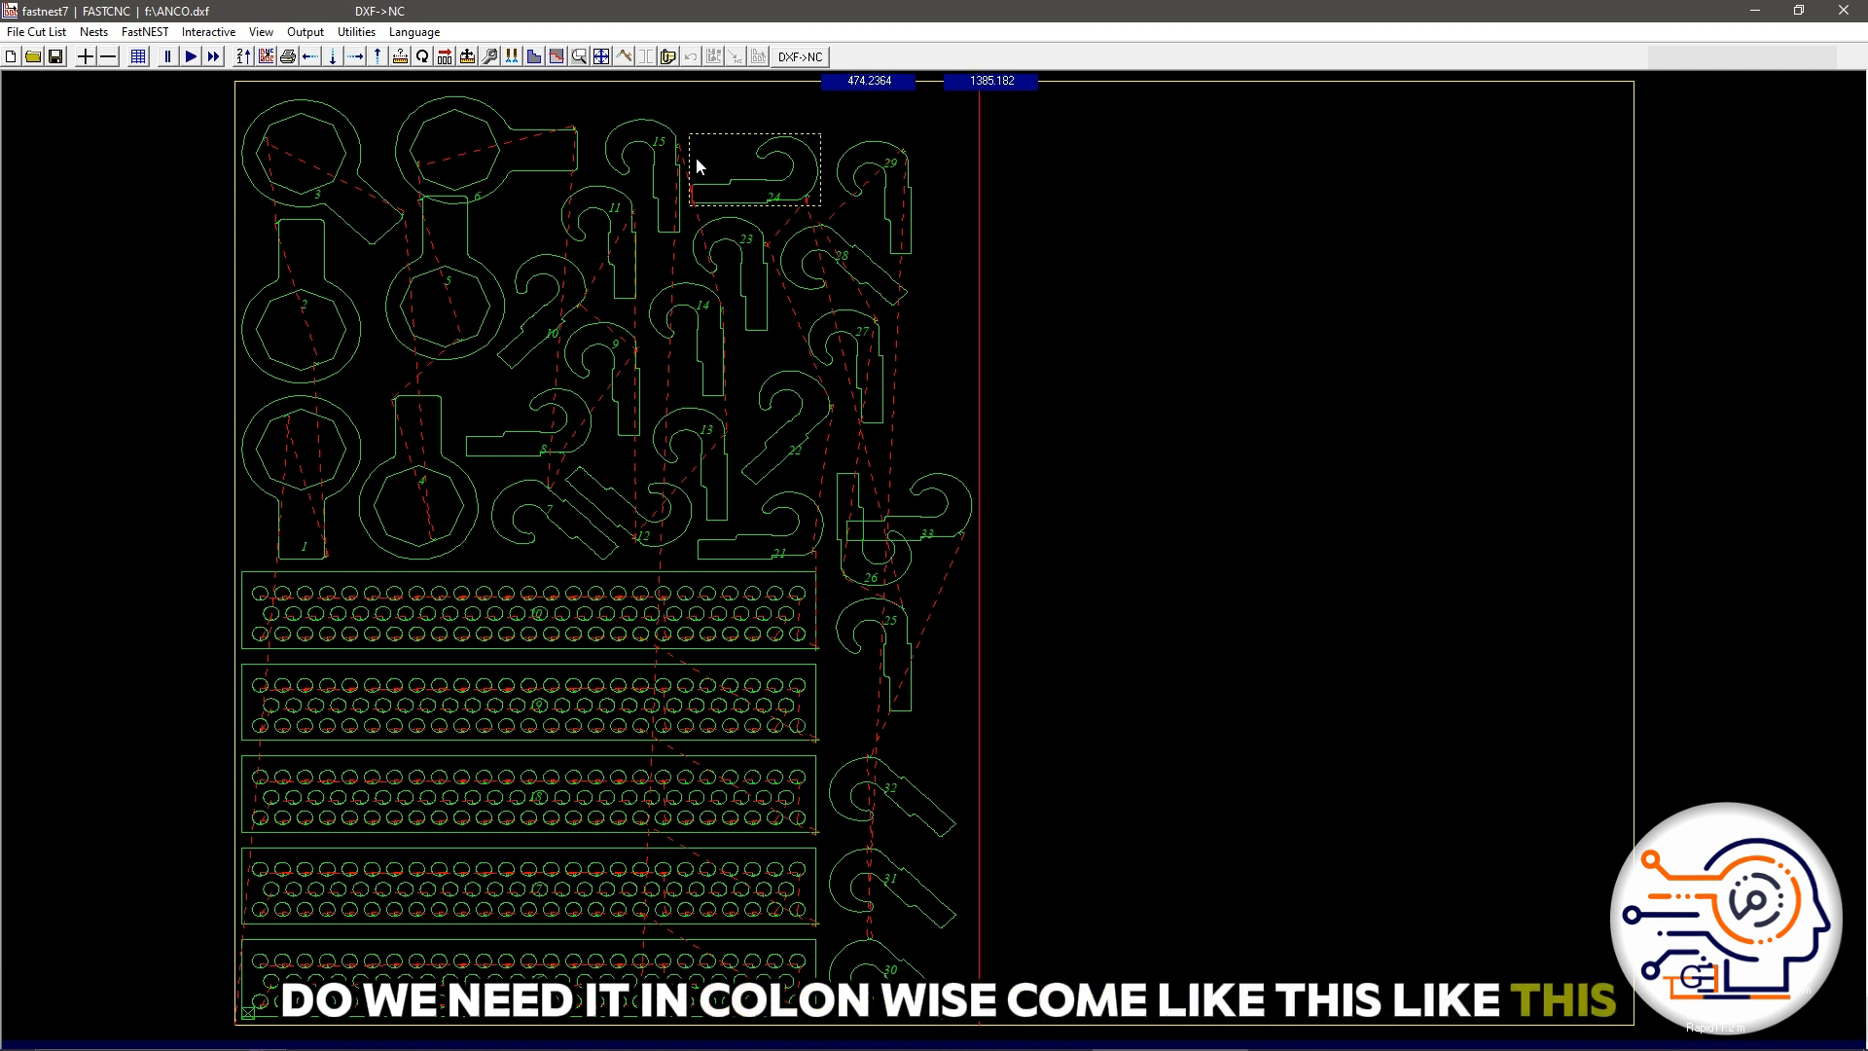
Step: Resequence the nested parts by Rows
click(305, 32)
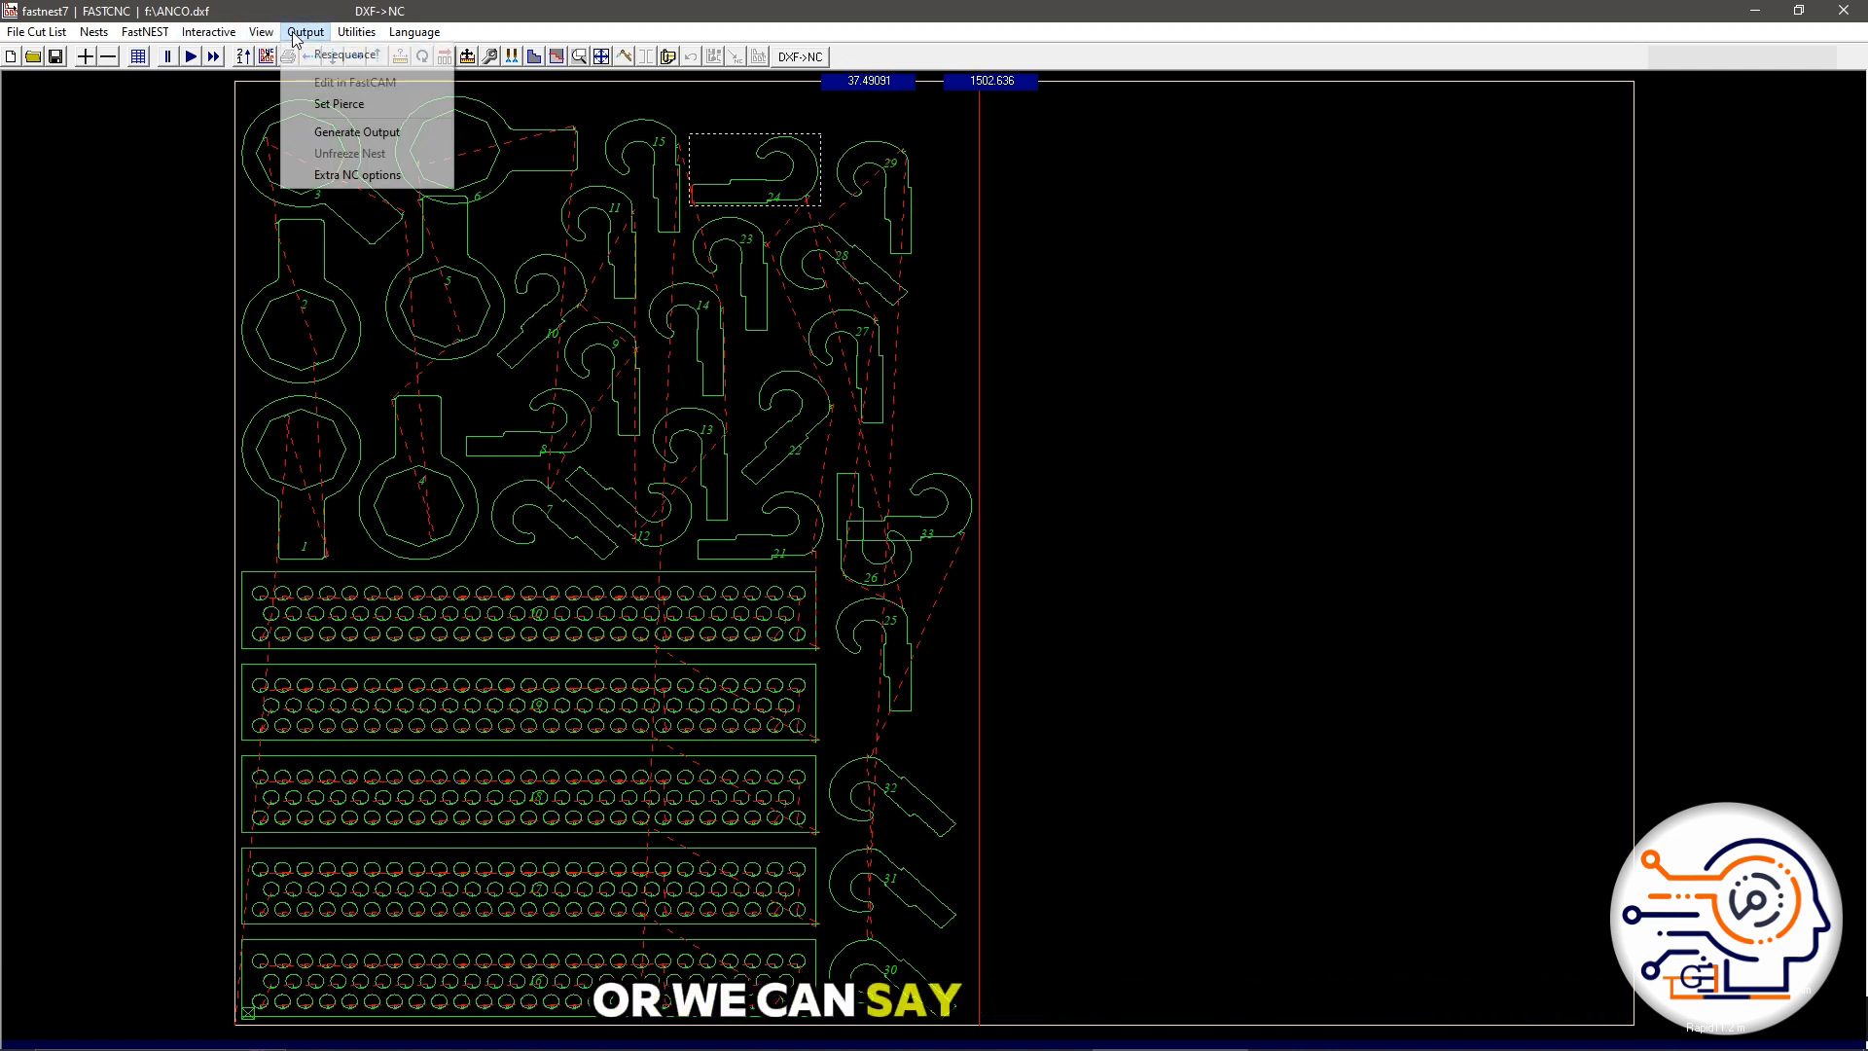
click(355, 50)
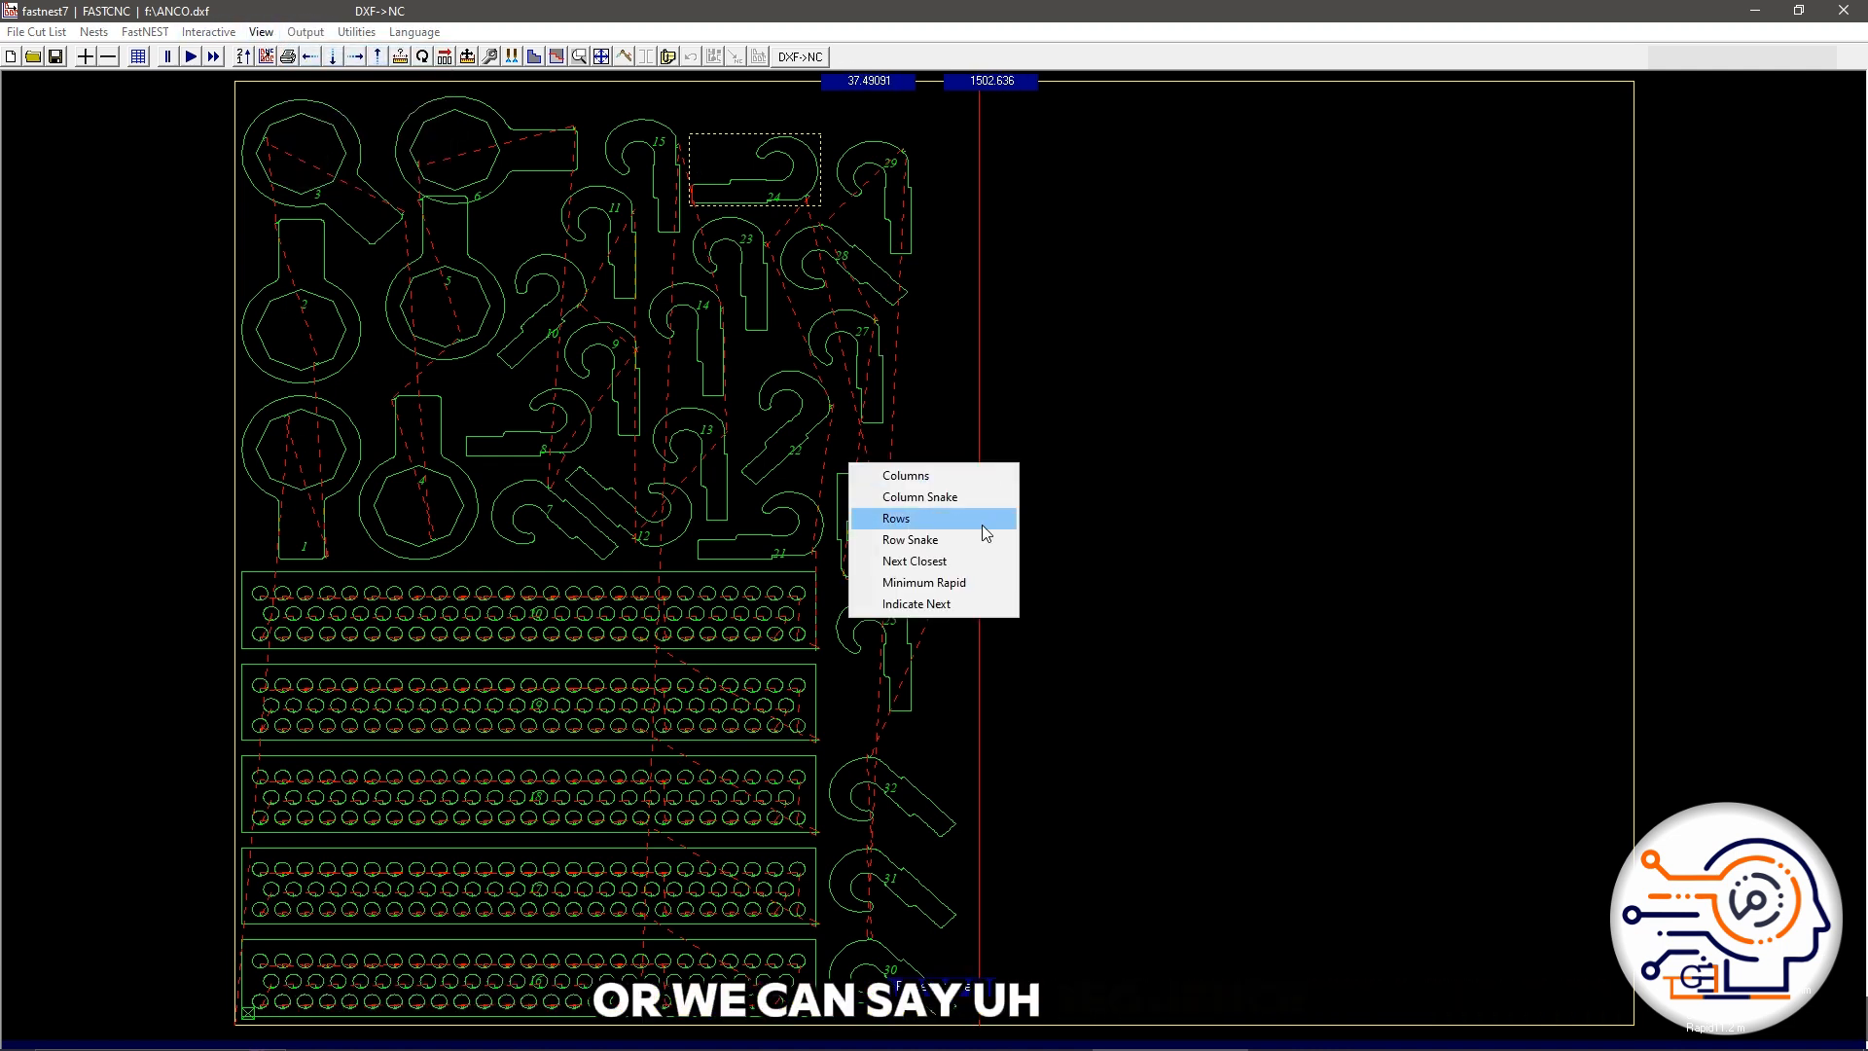
click(914, 516)
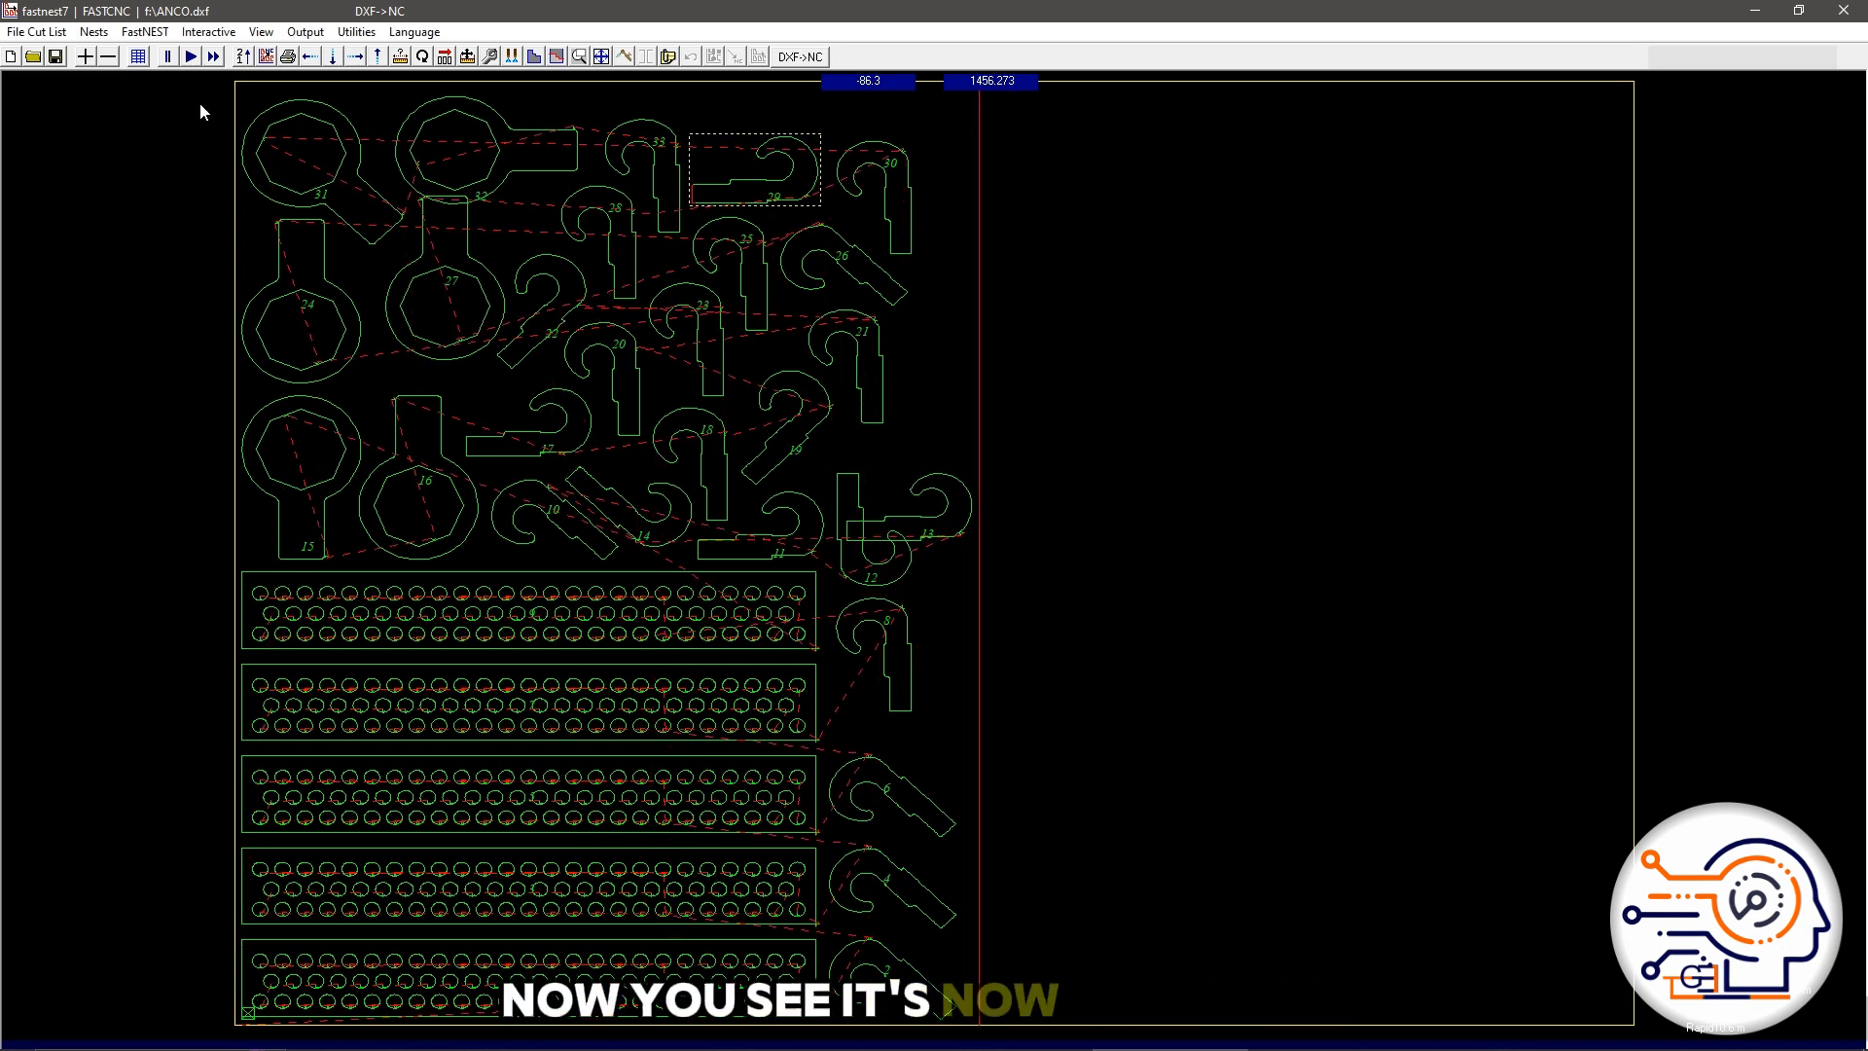
Step: Resequence the nested parts with the Next Closest method
click(305, 32)
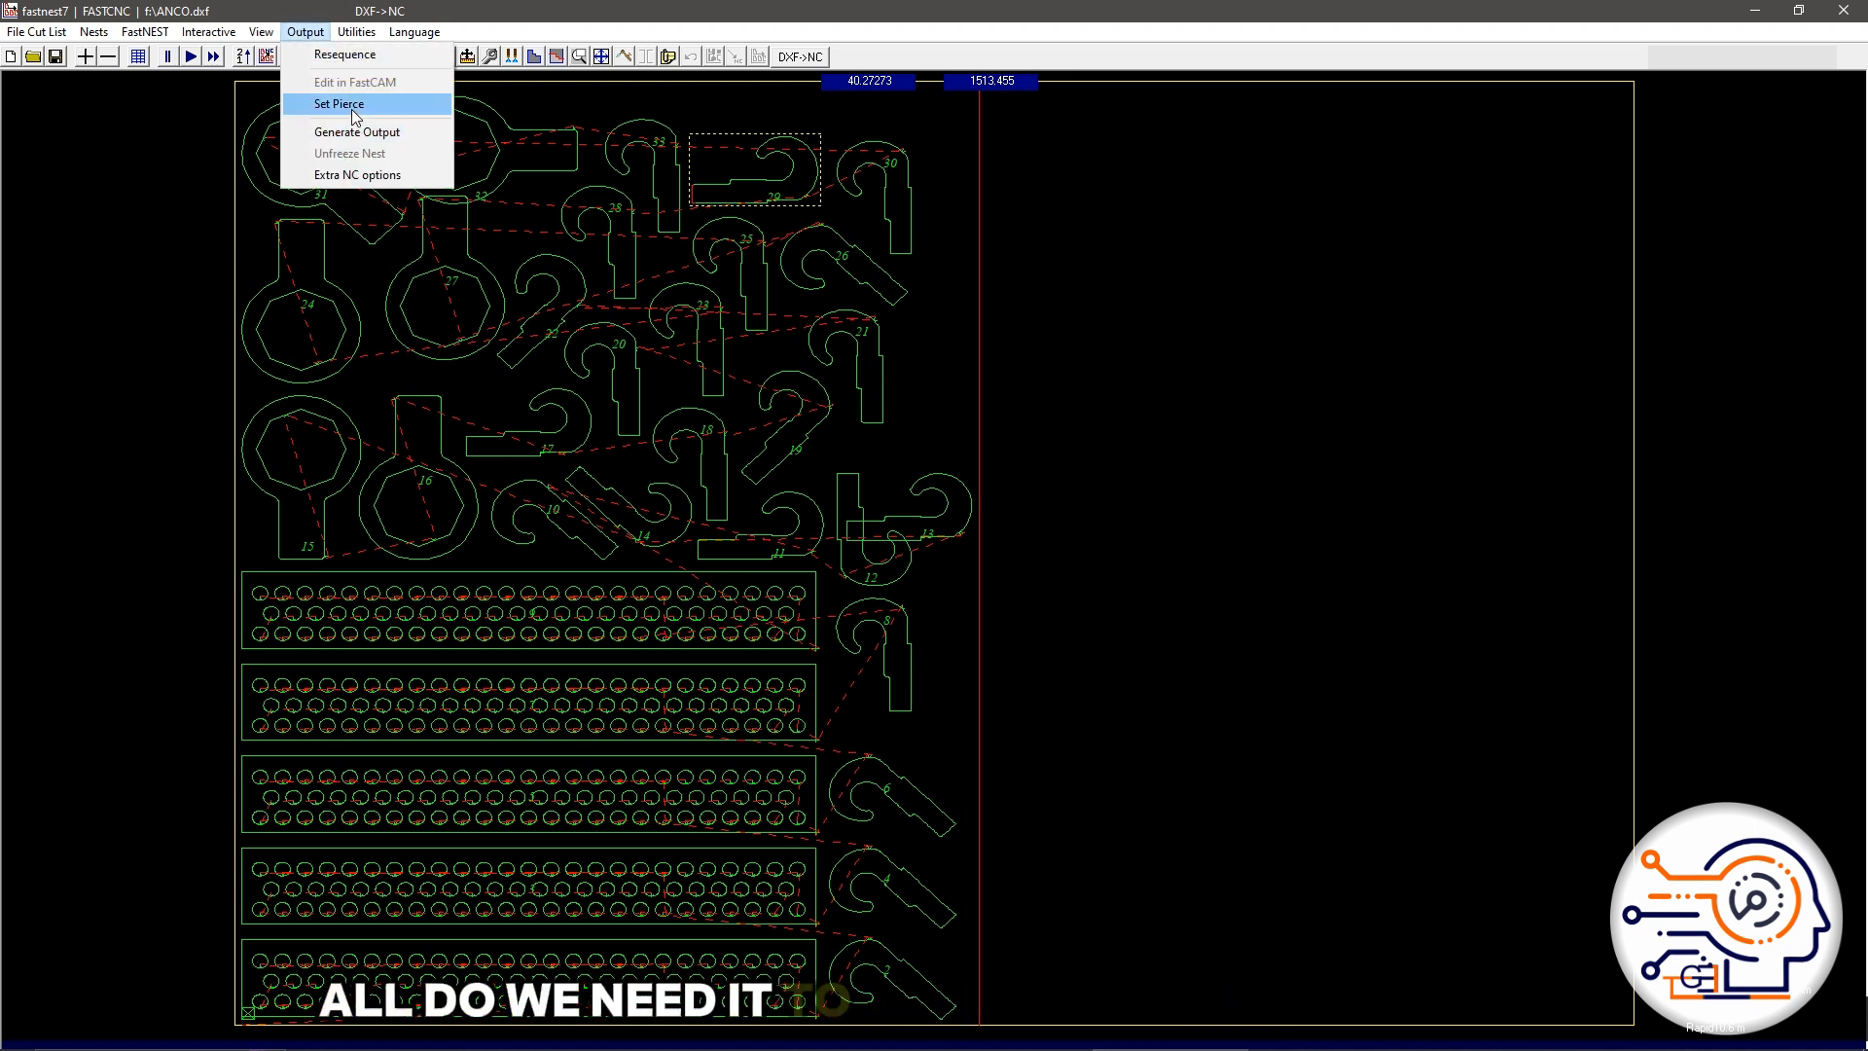
click(344, 55)
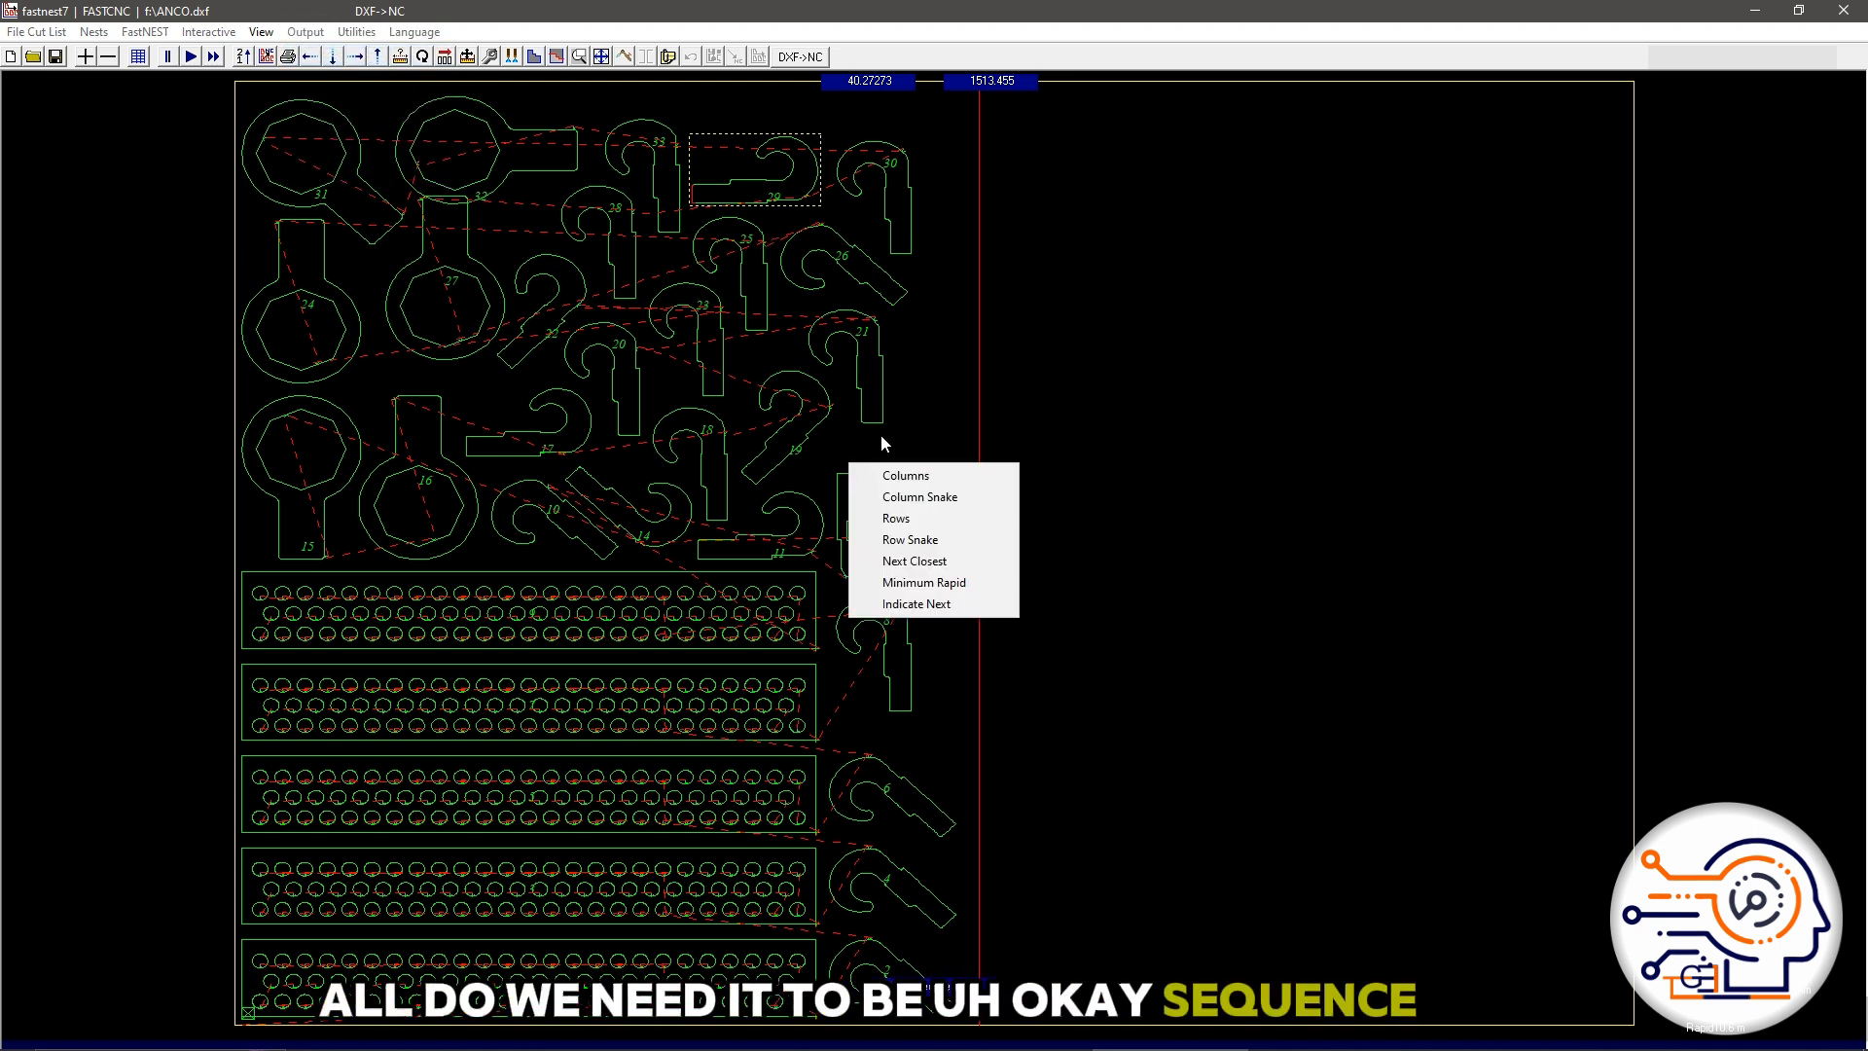
click(914, 566)
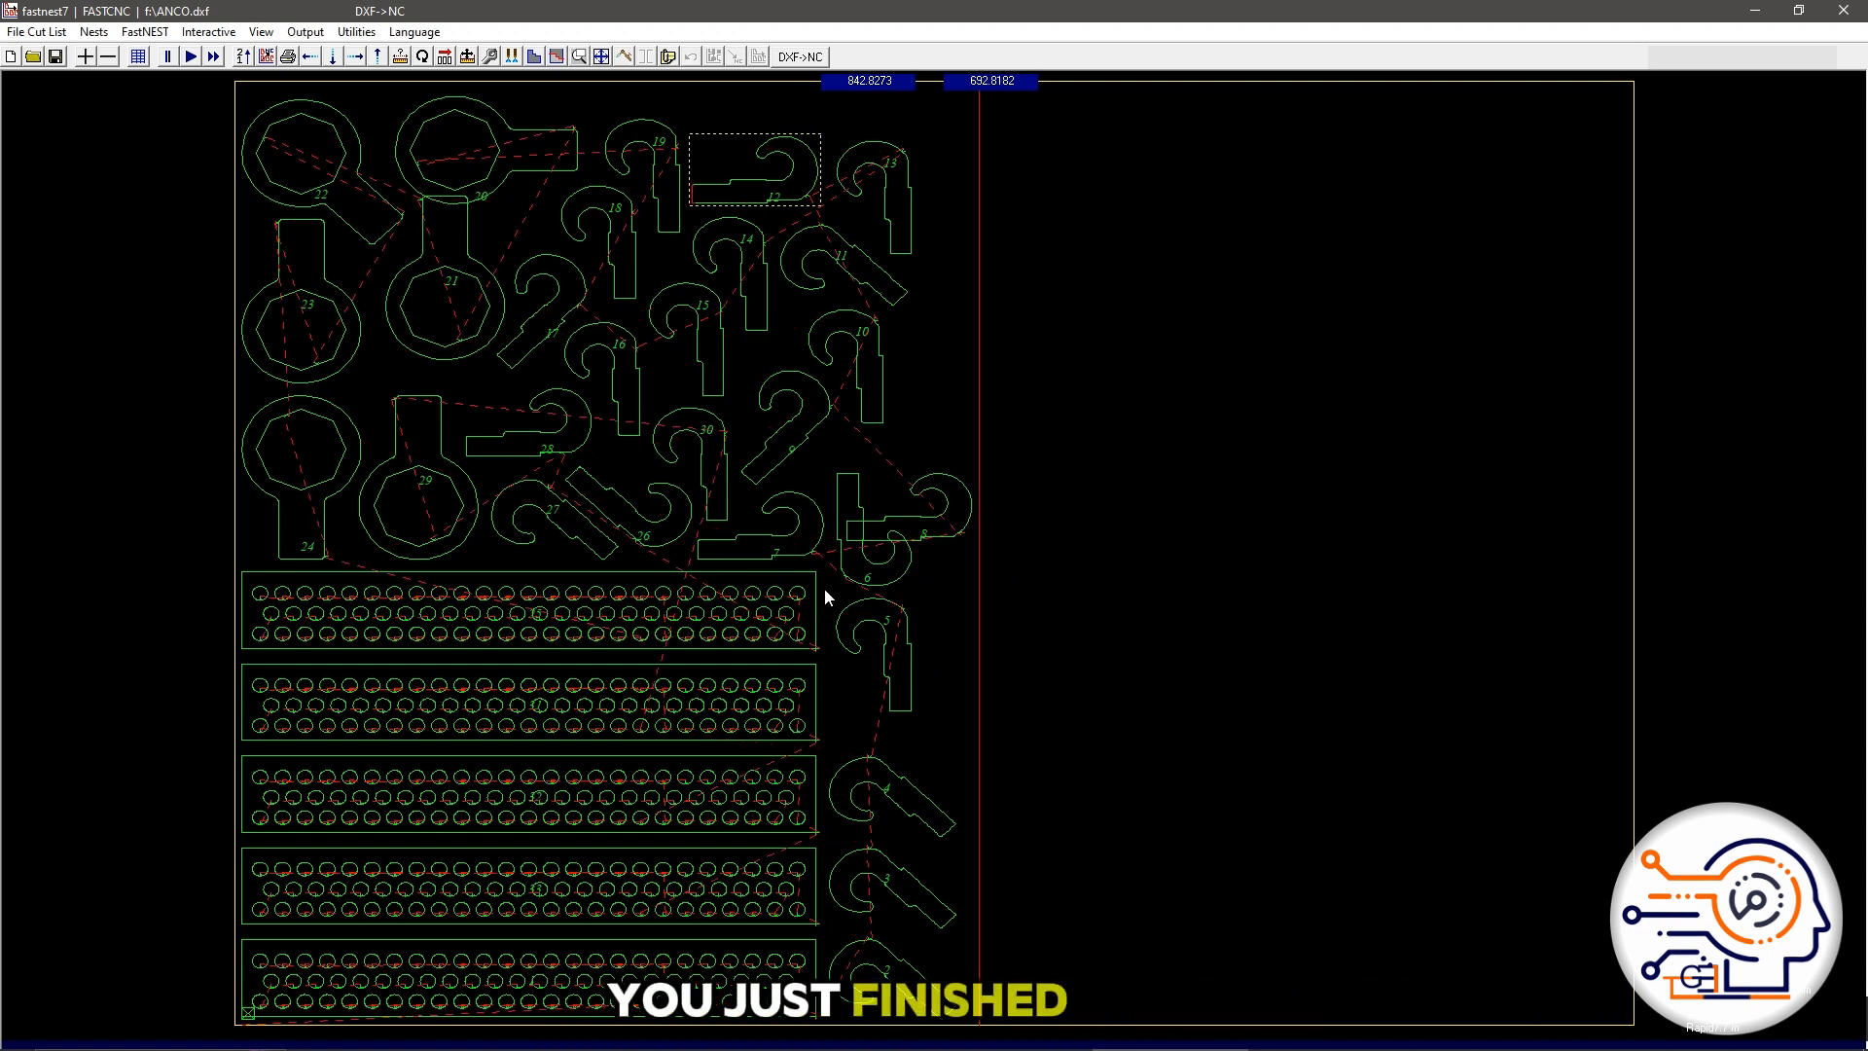
Step: Resequence the nest with Indicate Next from number 1, indicating the upper spanner and hook parts in cutting order, and end the picking
click(208, 32)
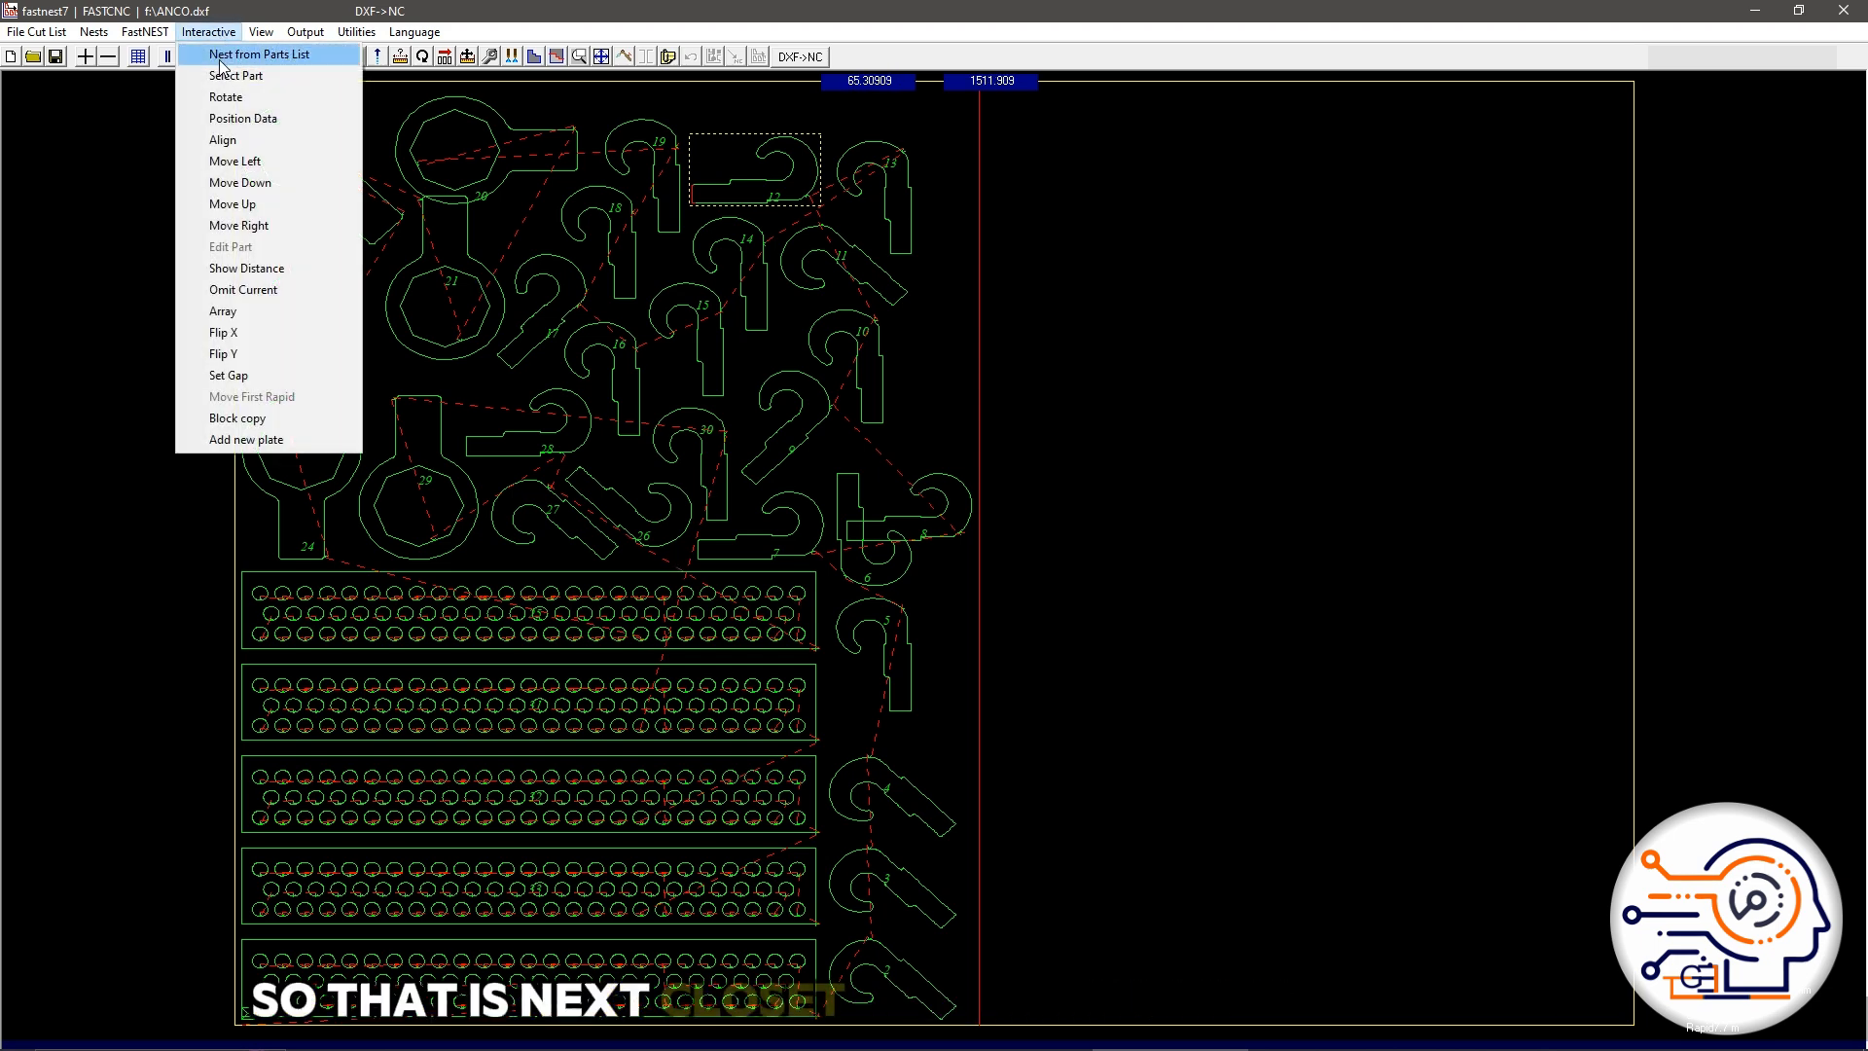
mouse_move(263, 37)
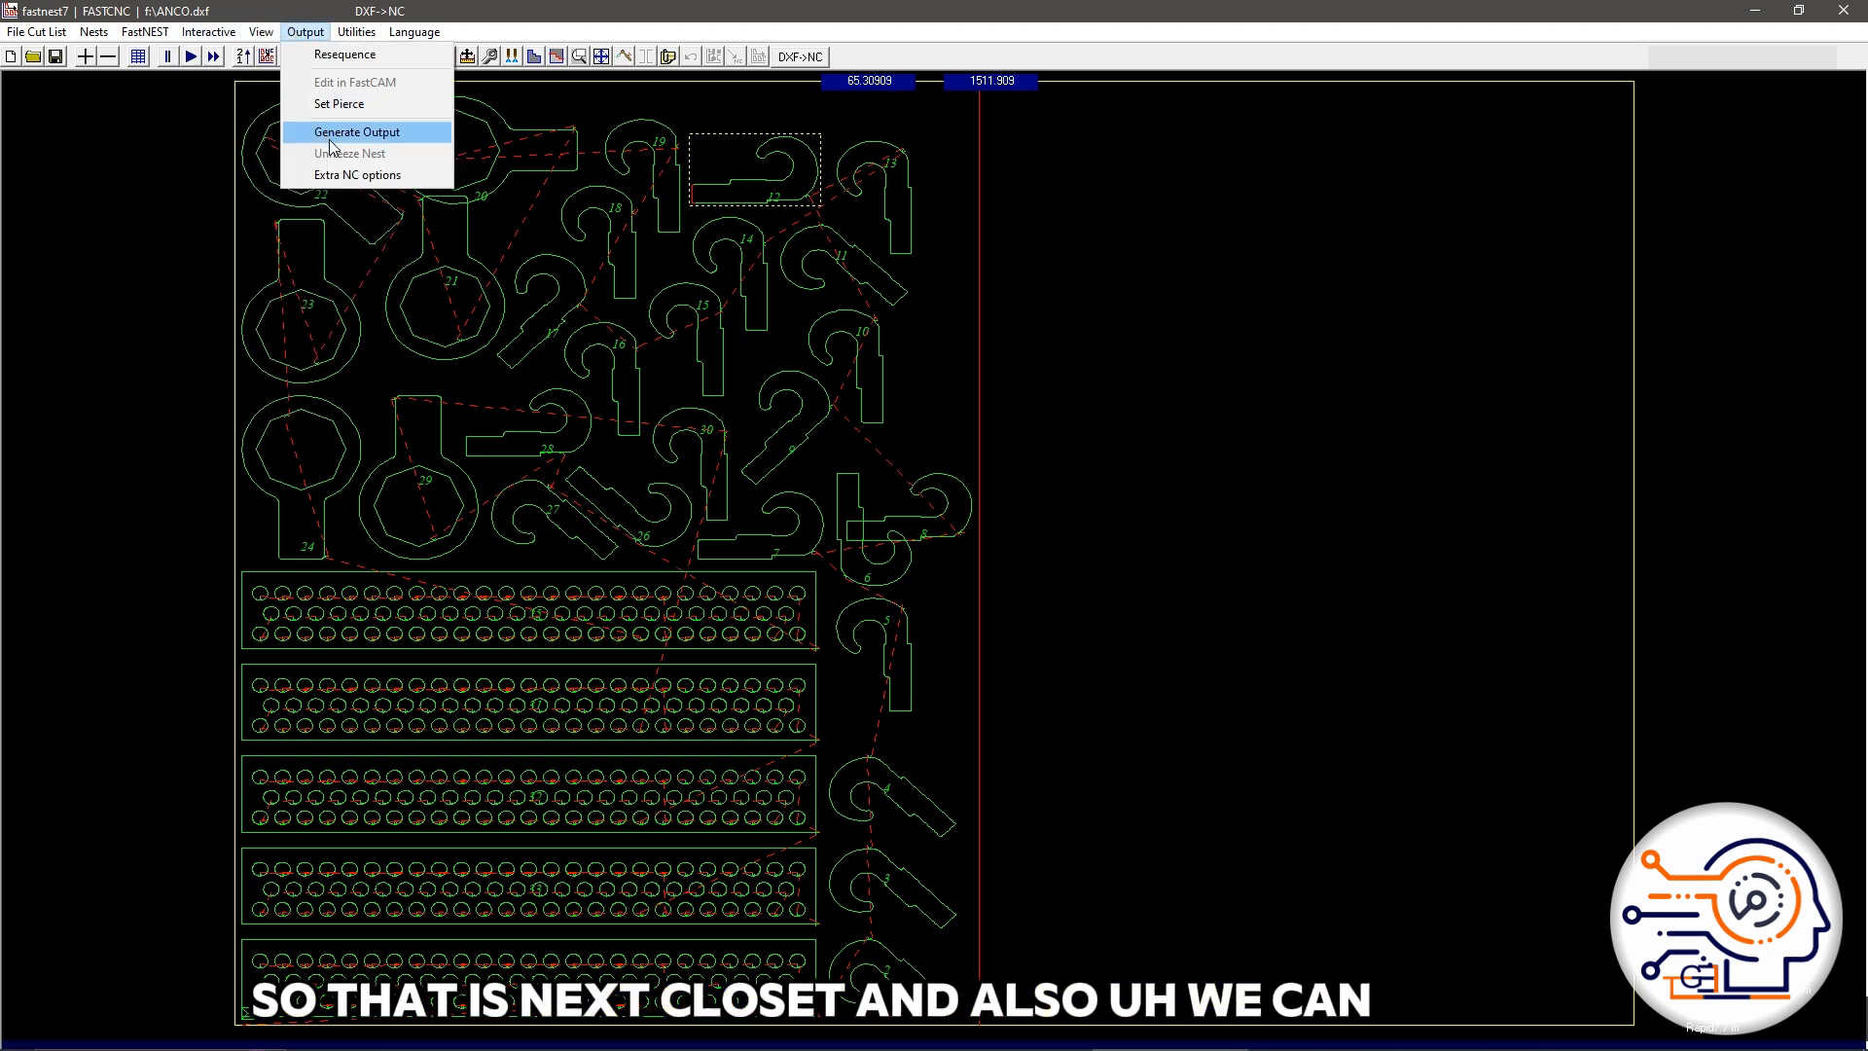
click(342, 54)
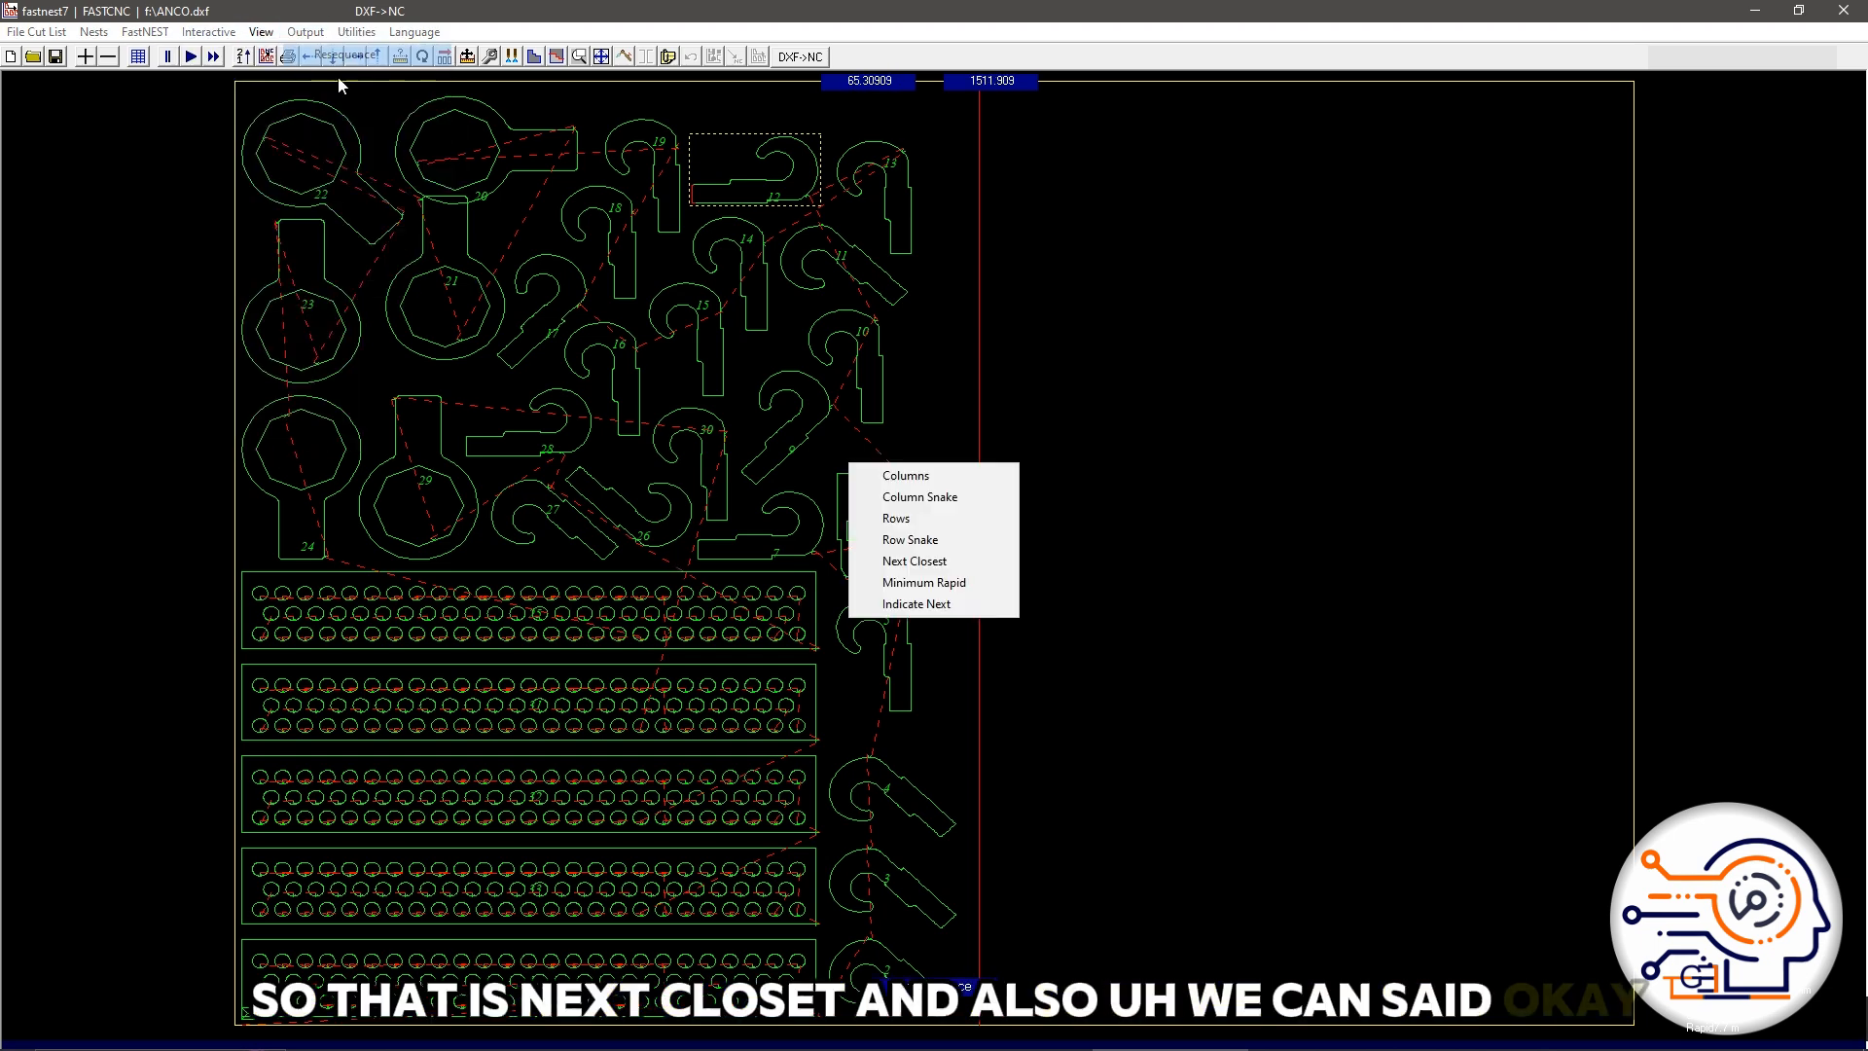
click(920, 604)
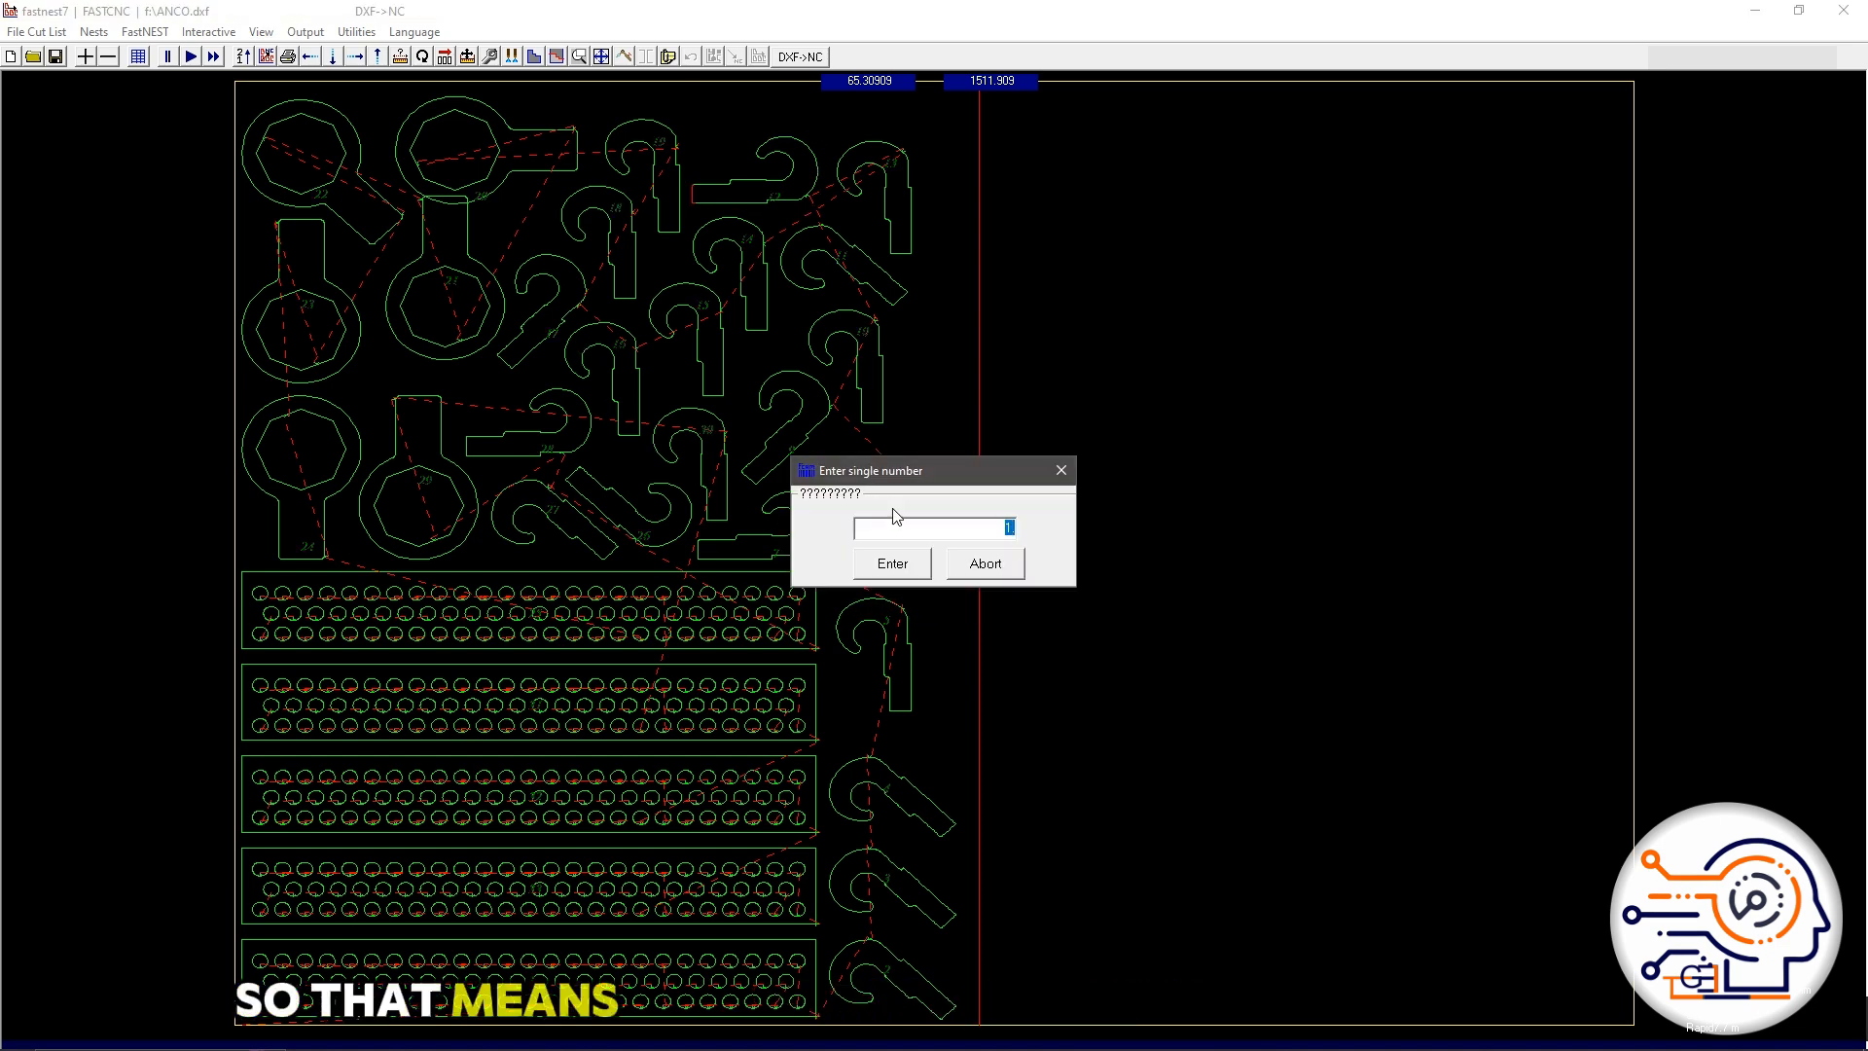
click(893, 563)
click(469, 283)
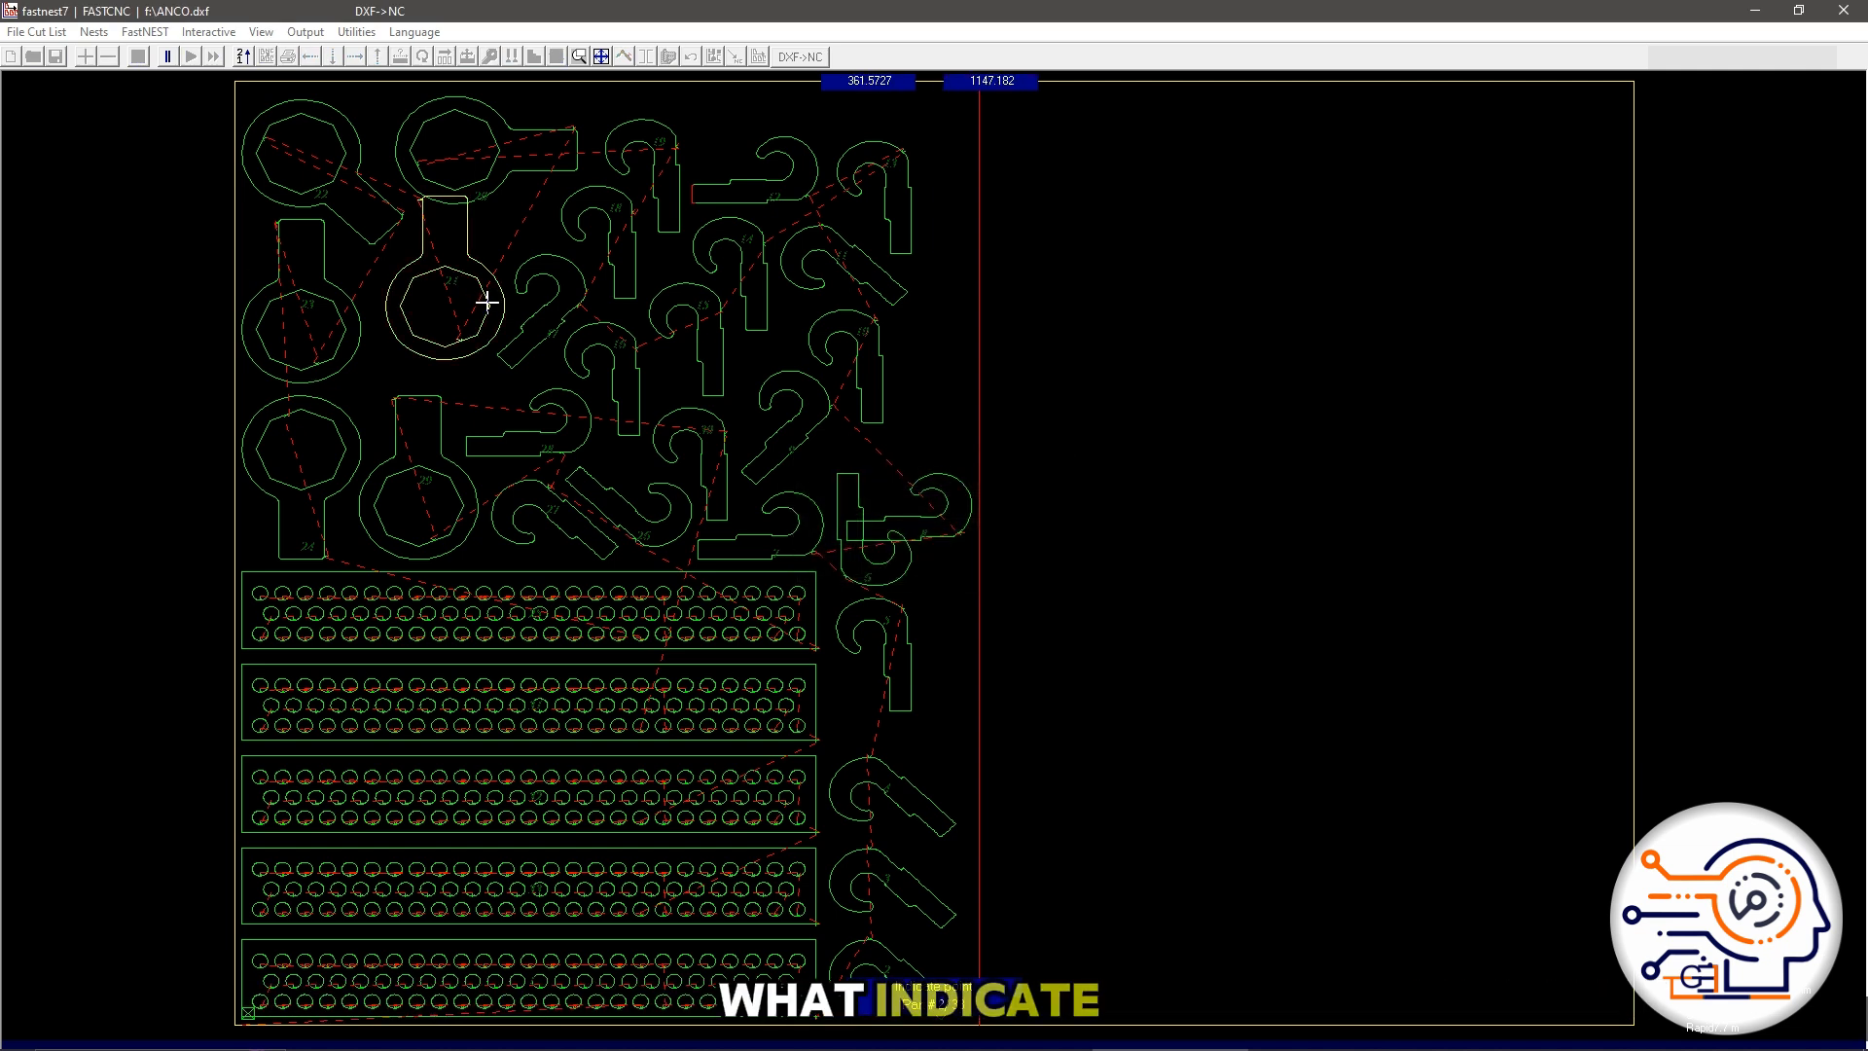
click(471, 175)
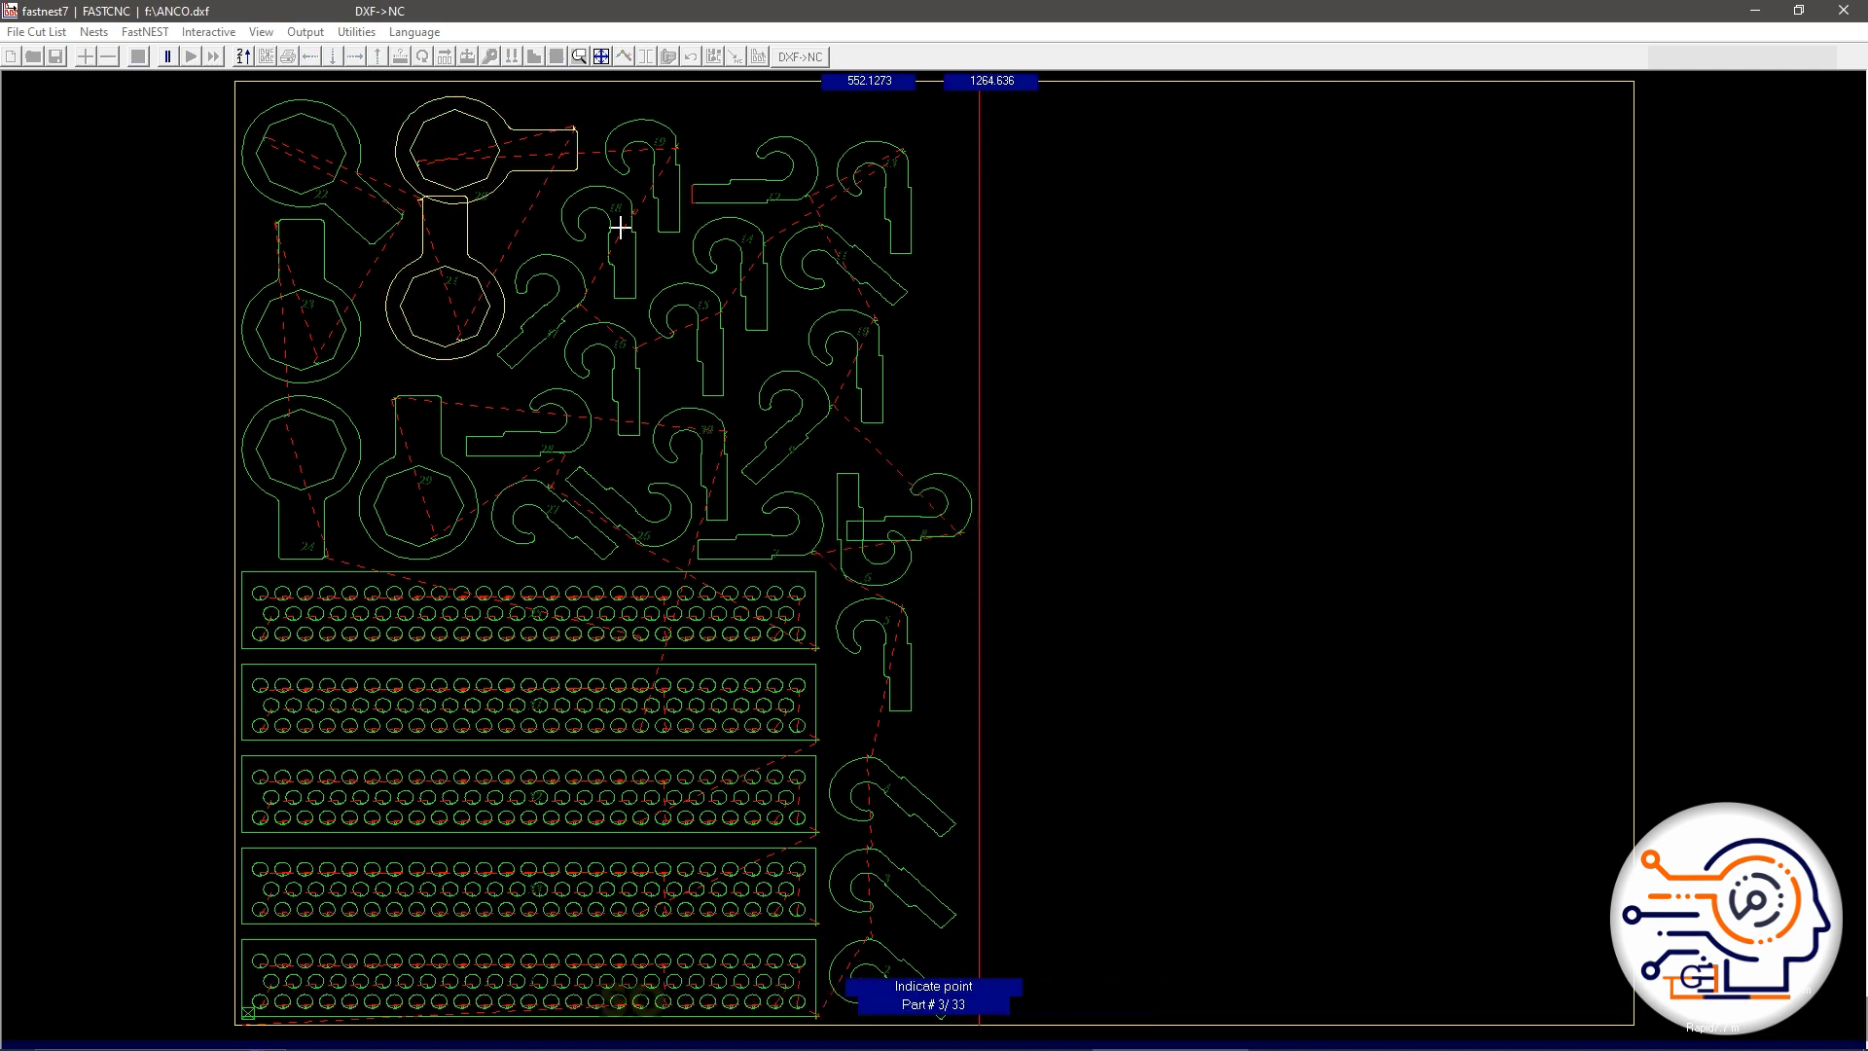
click(614, 168)
click(617, 201)
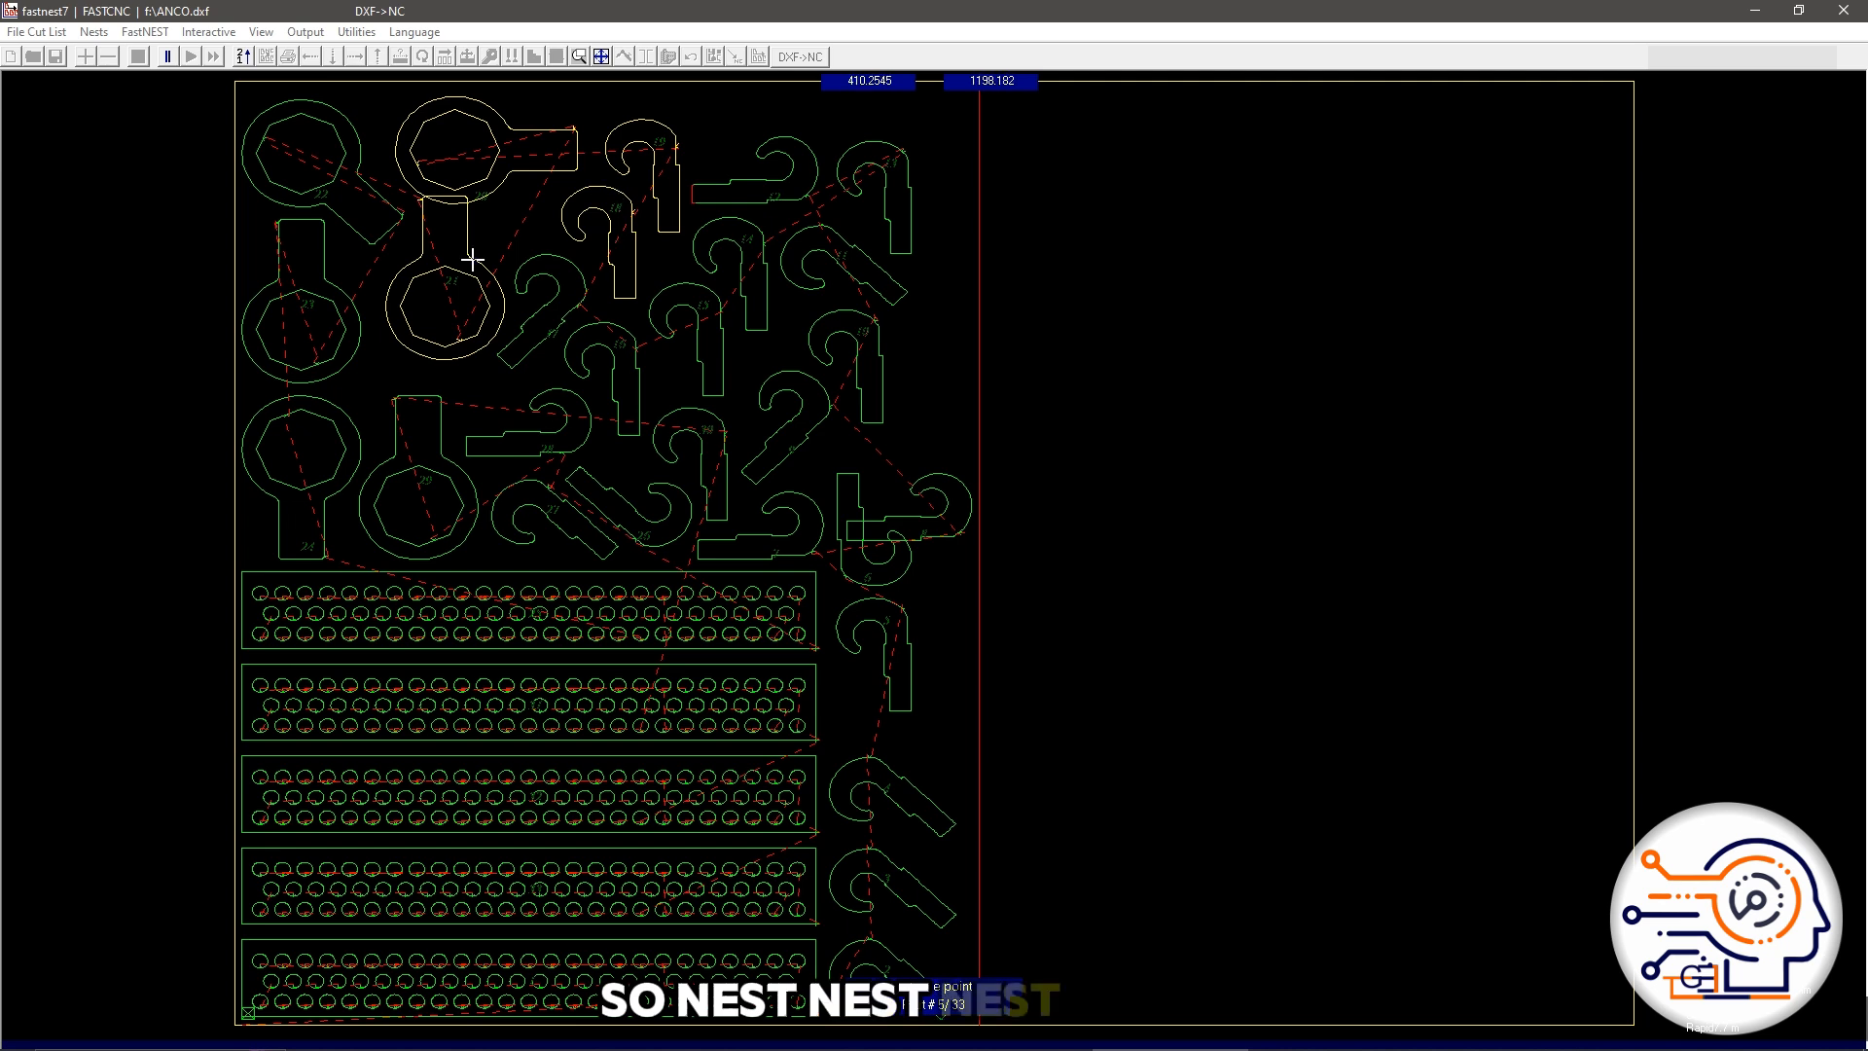
click(363, 179)
click(323, 286)
click(397, 418)
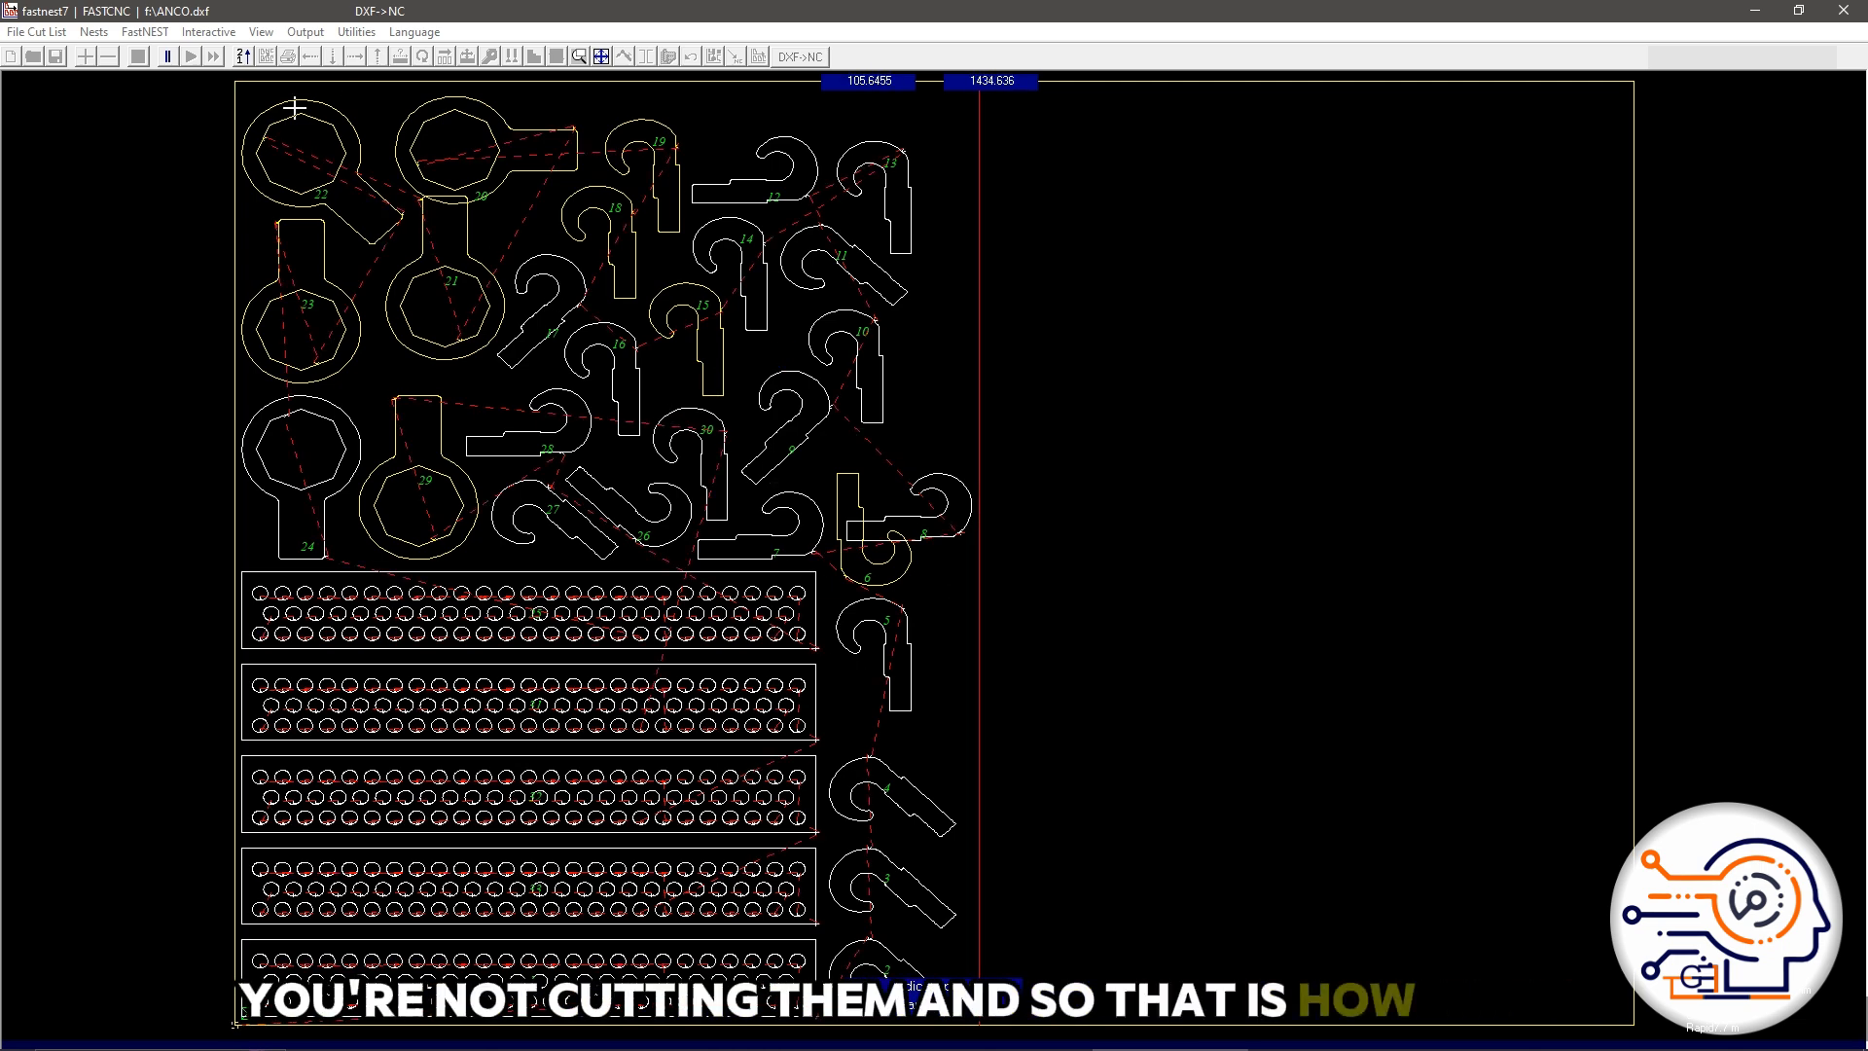
click(231, 173)
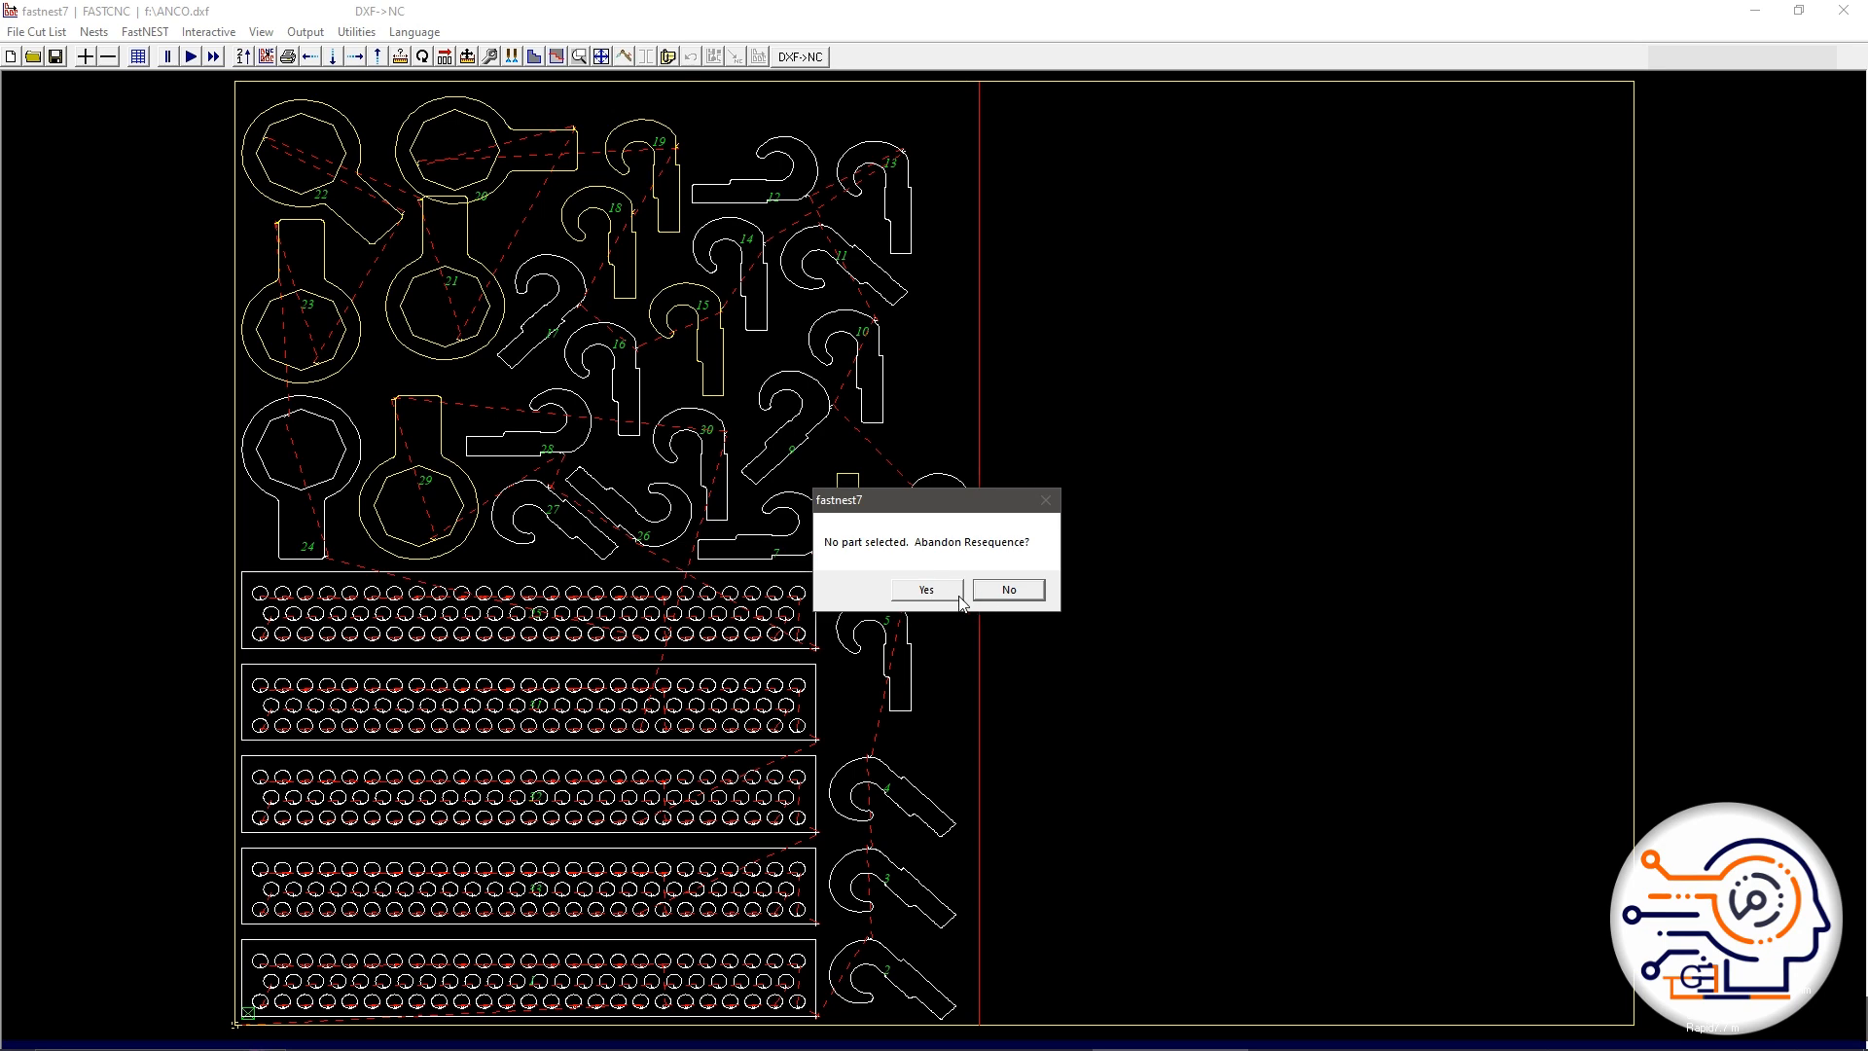
click(928, 590)
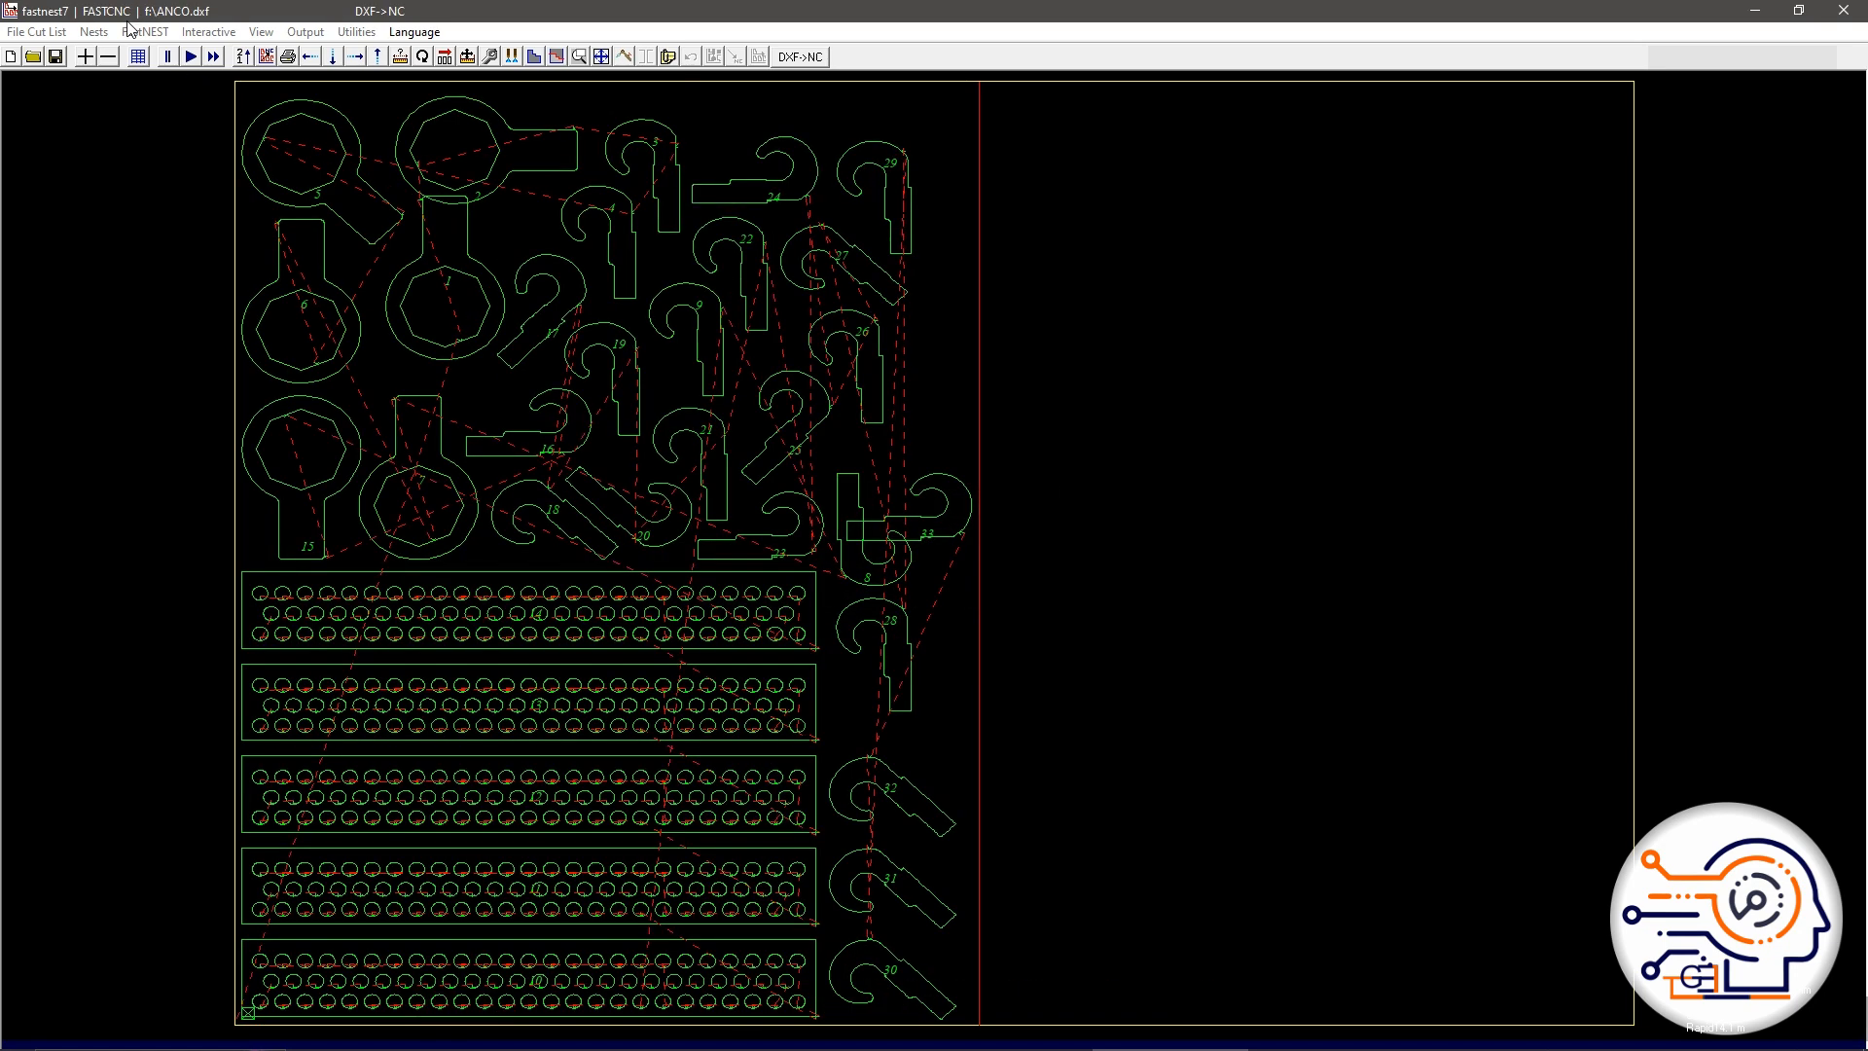
Step: Edit the output pierce settings, setting the external entry position to Bottom left and the entry length to 8, and accept them
click(261, 32)
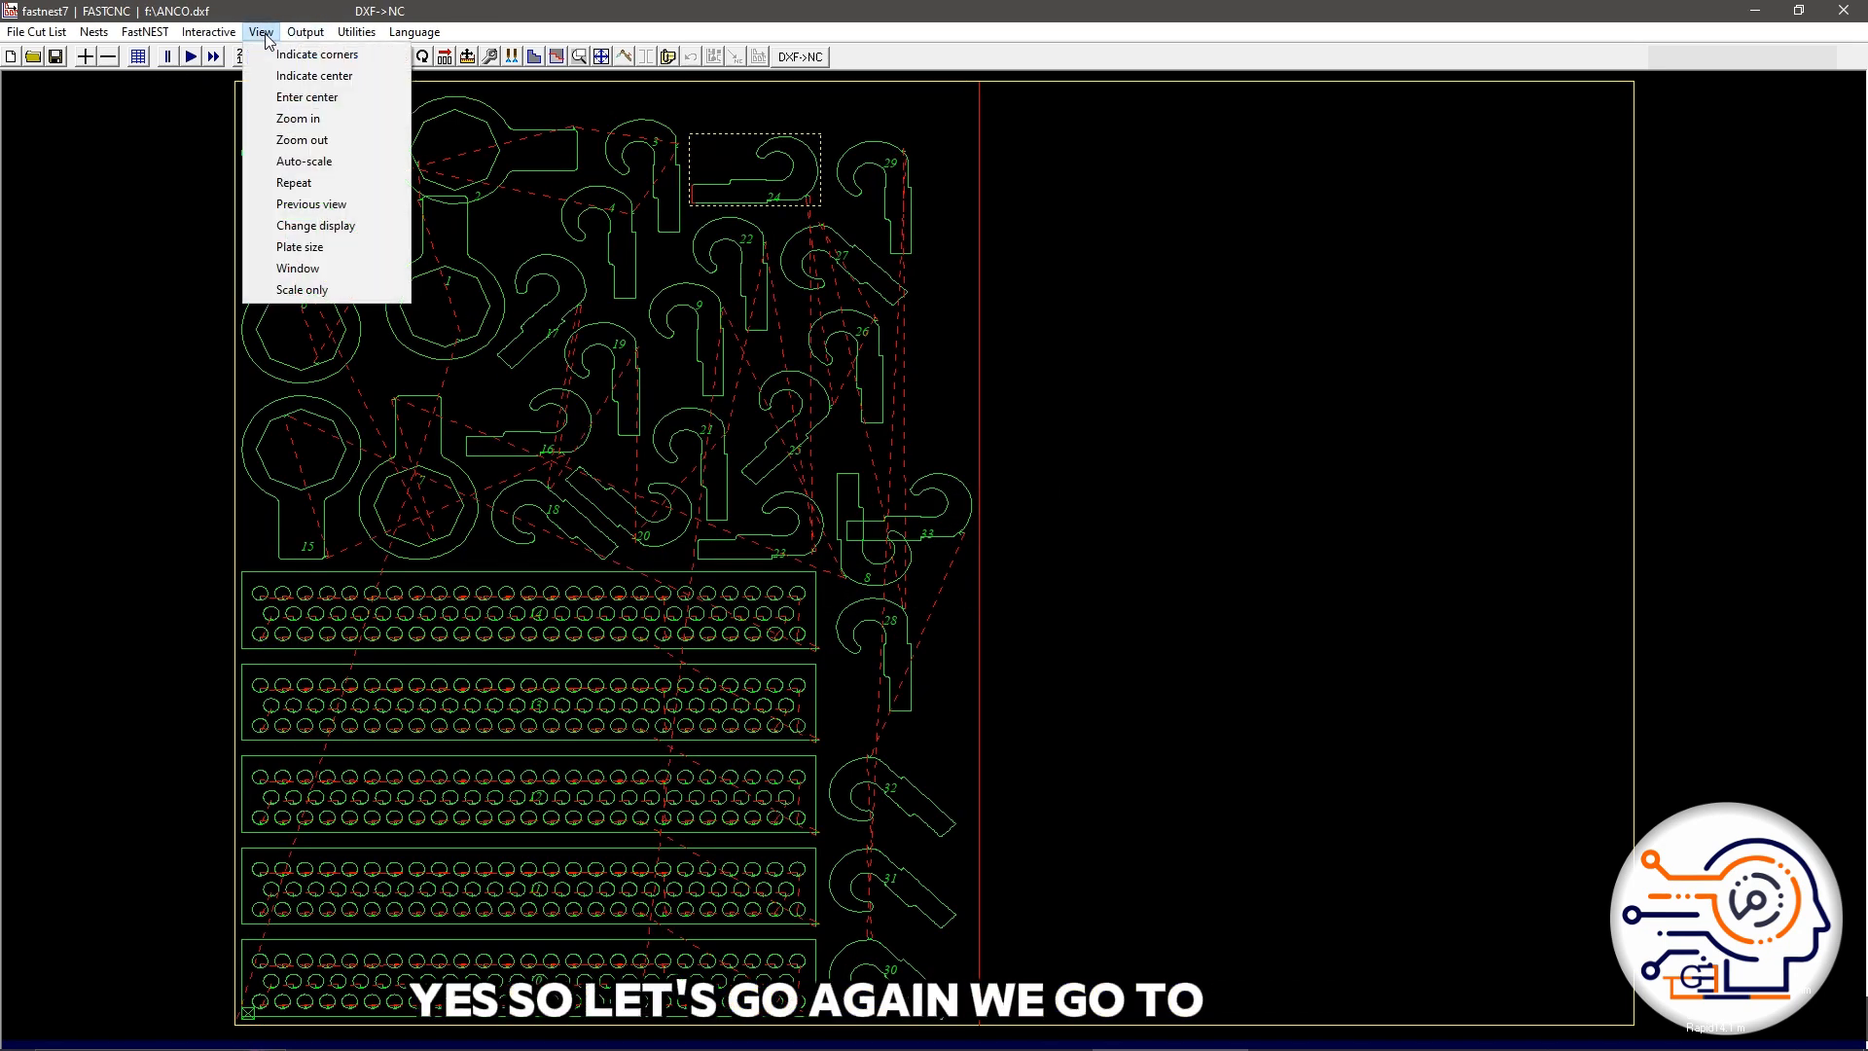
mouse_move(296, 37)
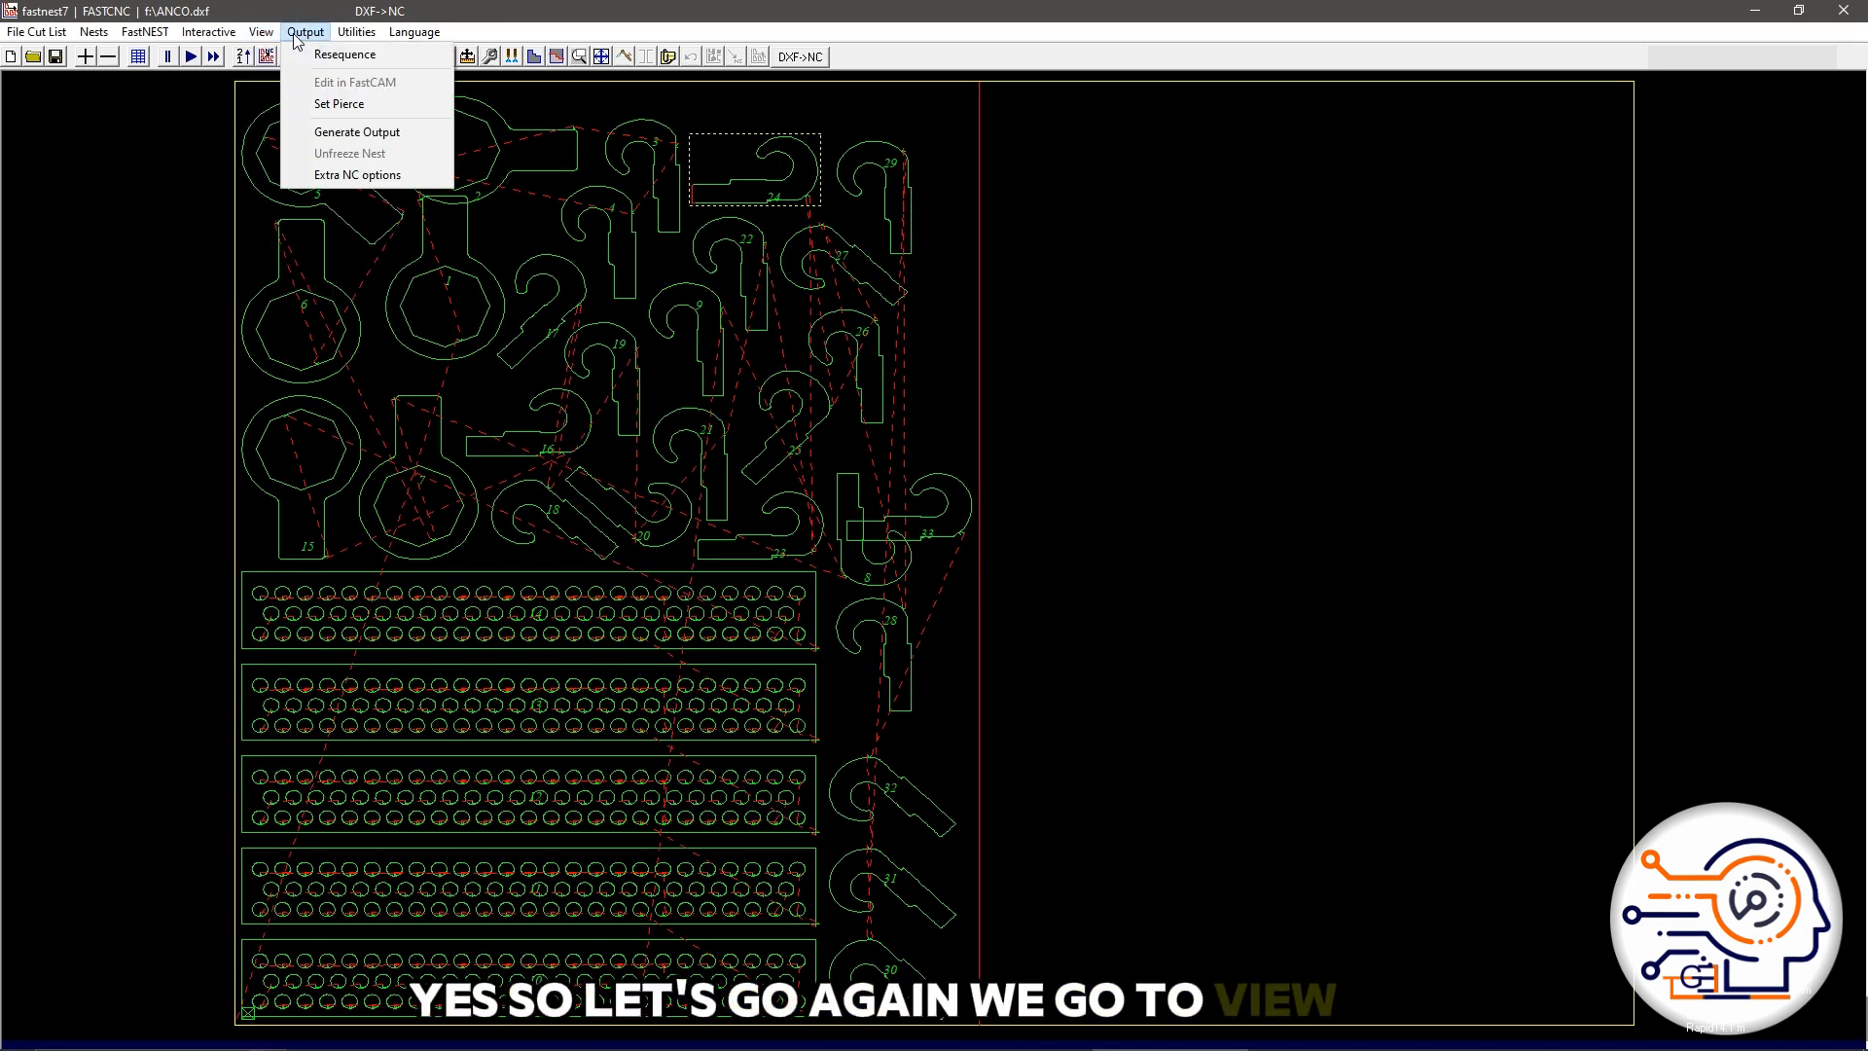
click(321, 103)
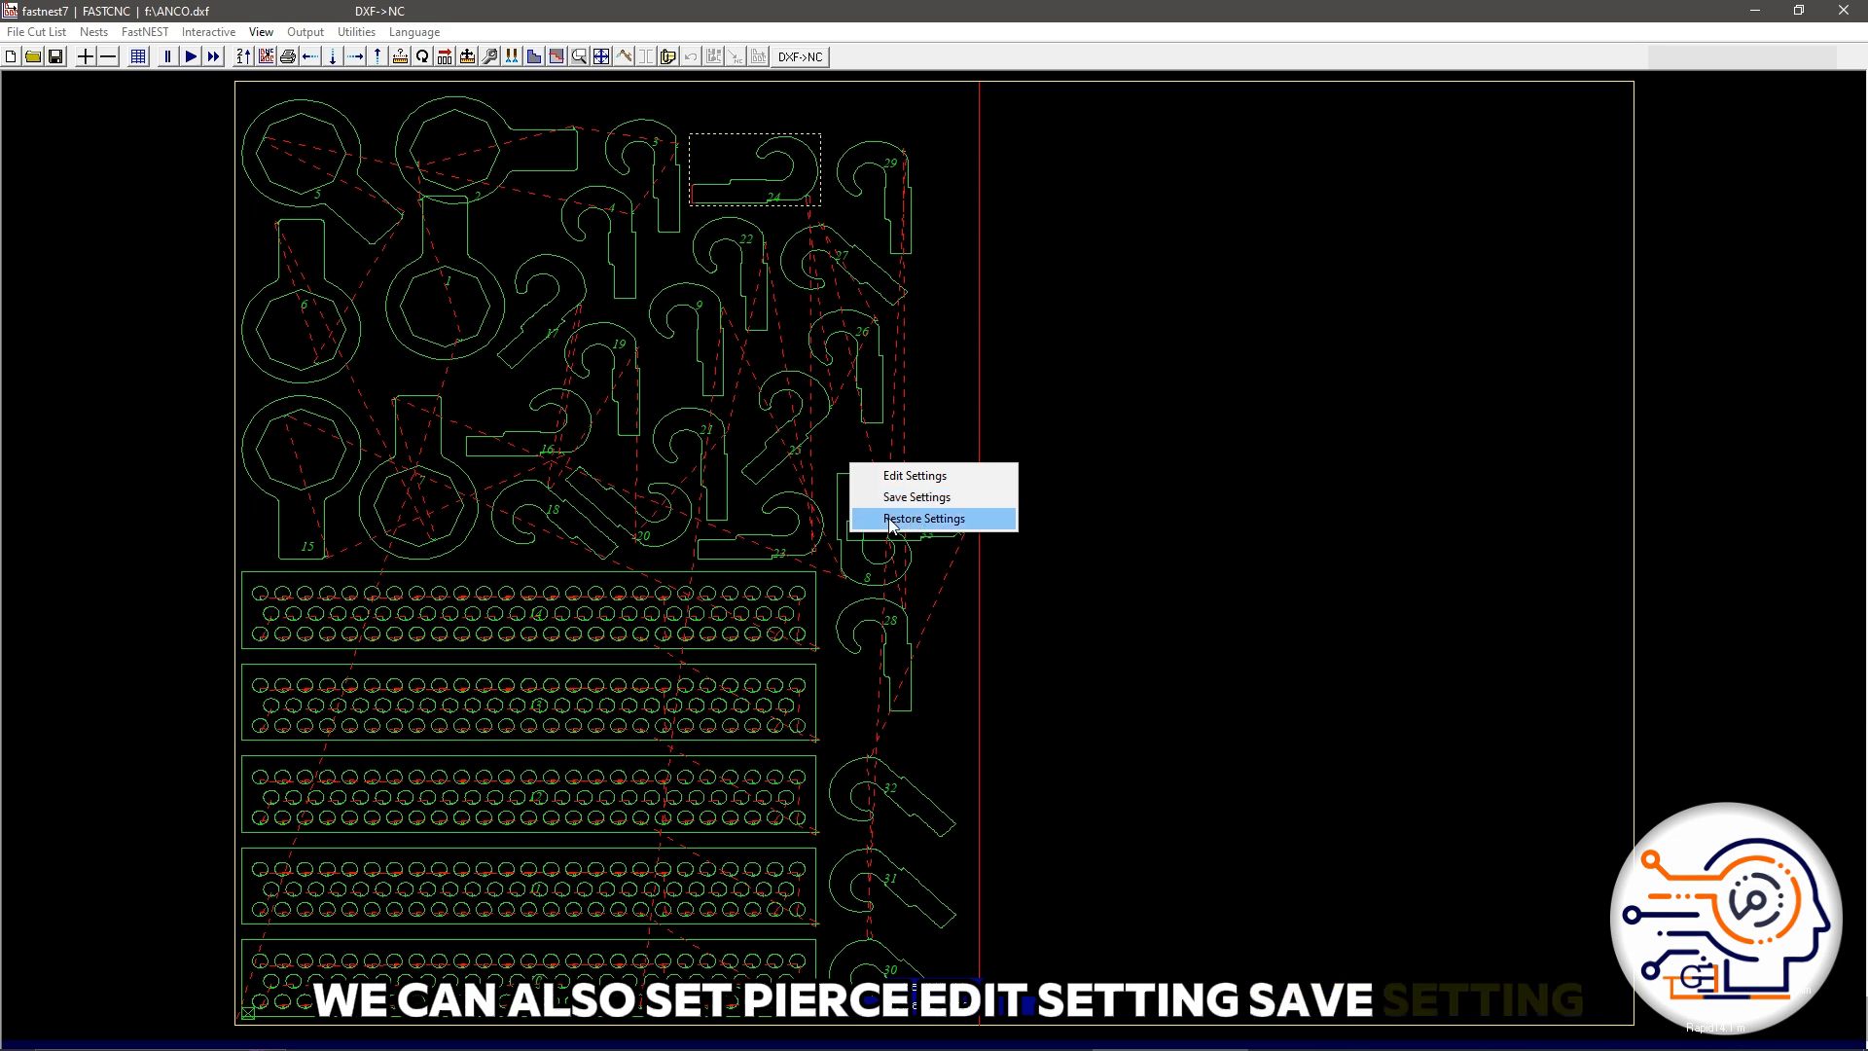
click(927, 477)
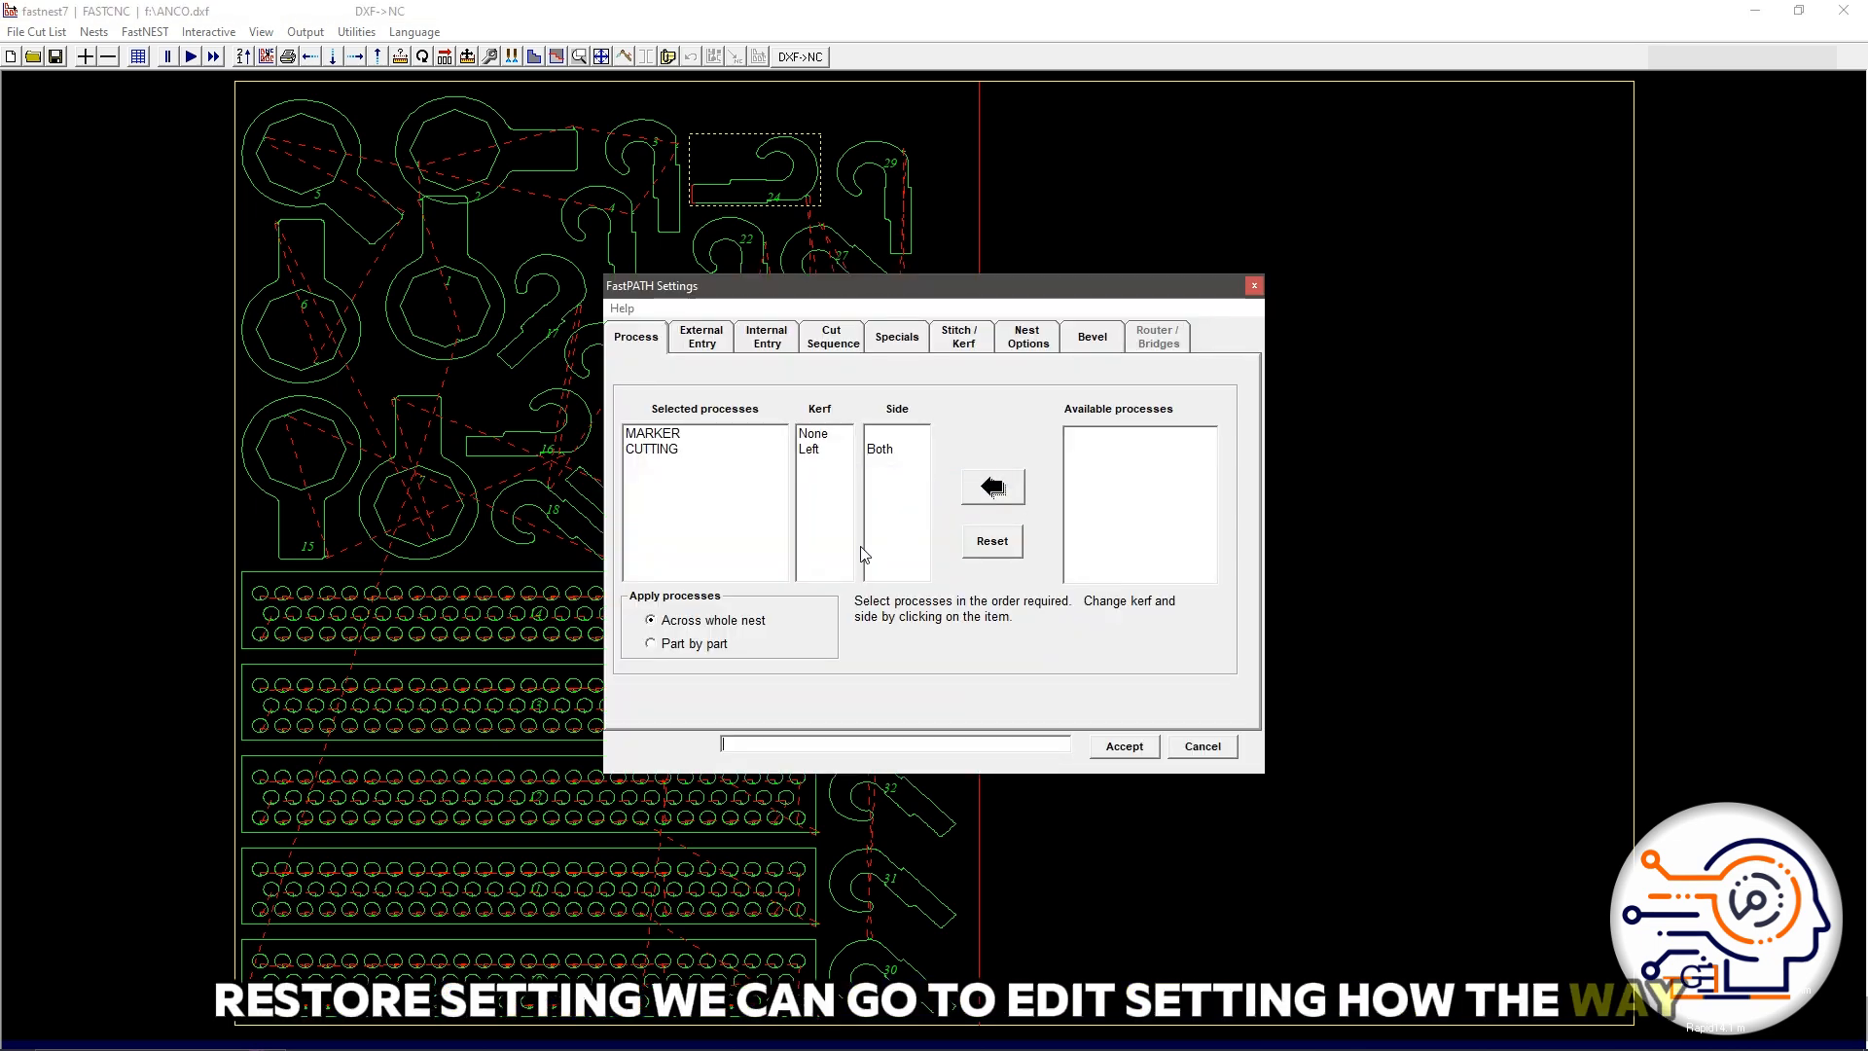
click(704, 341)
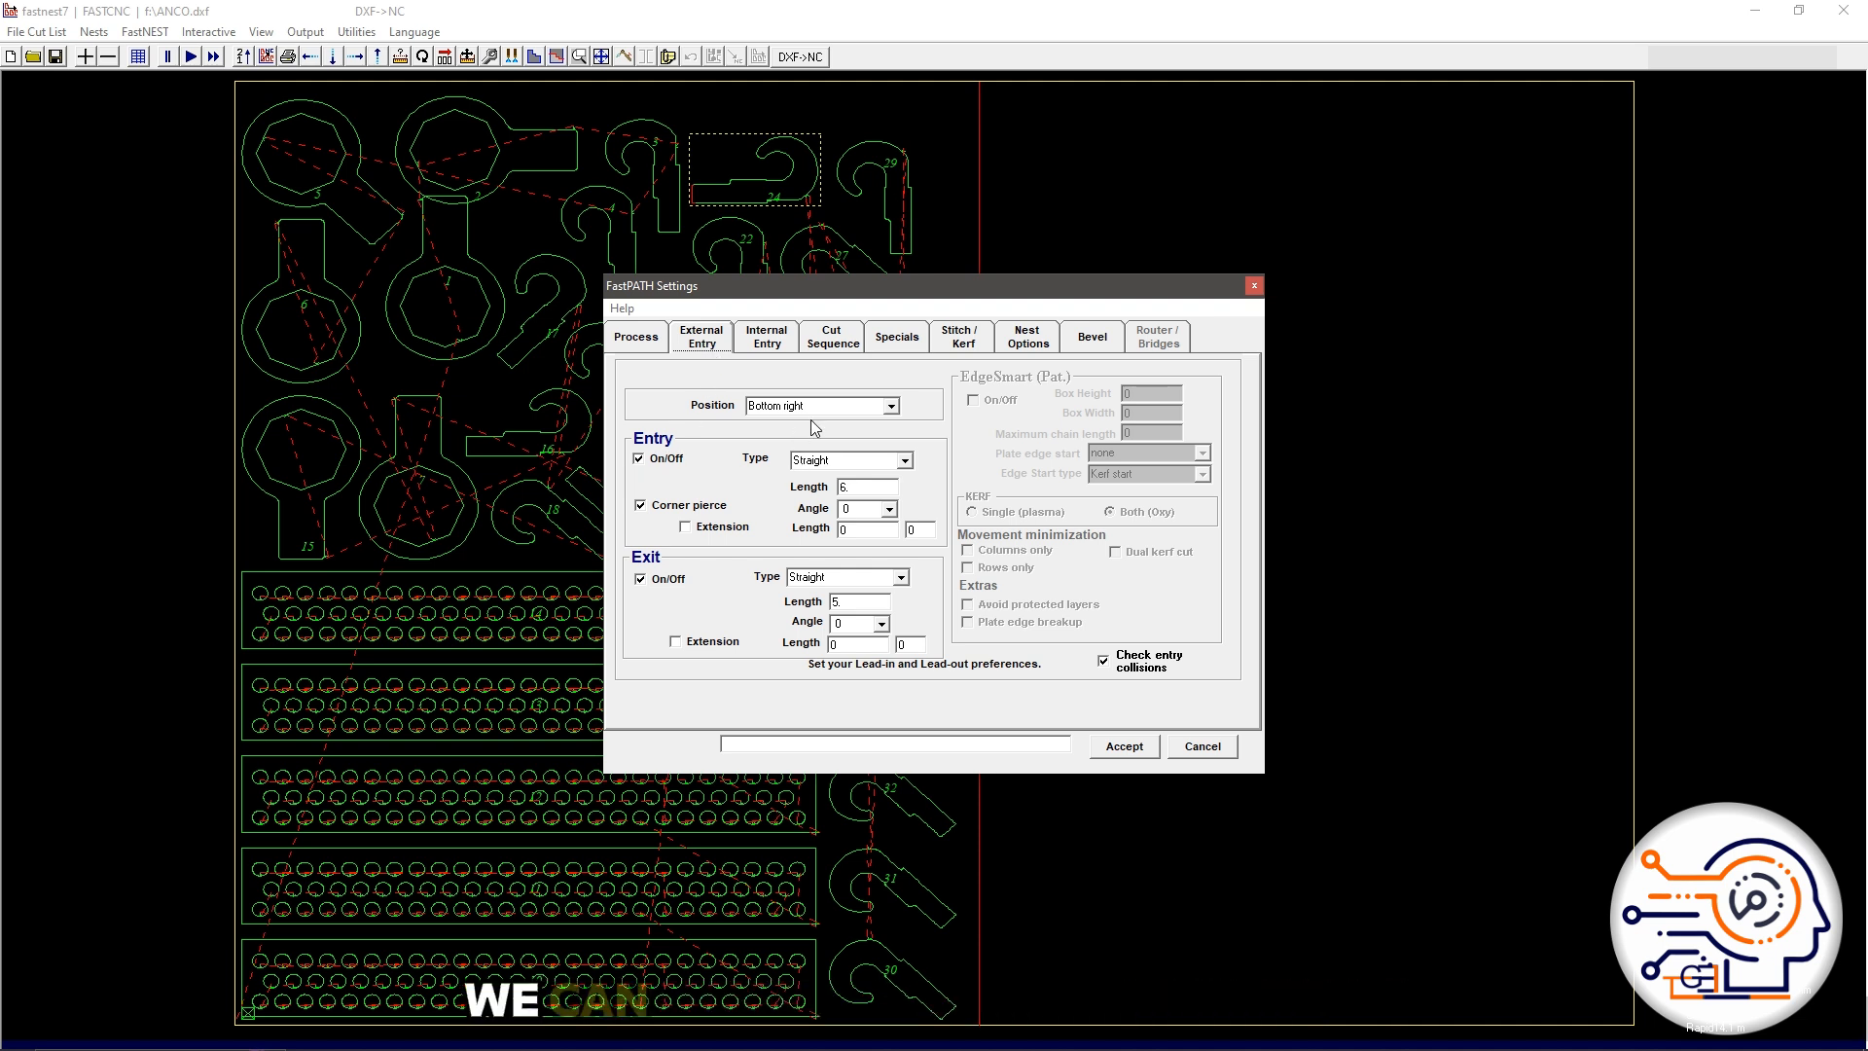
click(891, 405)
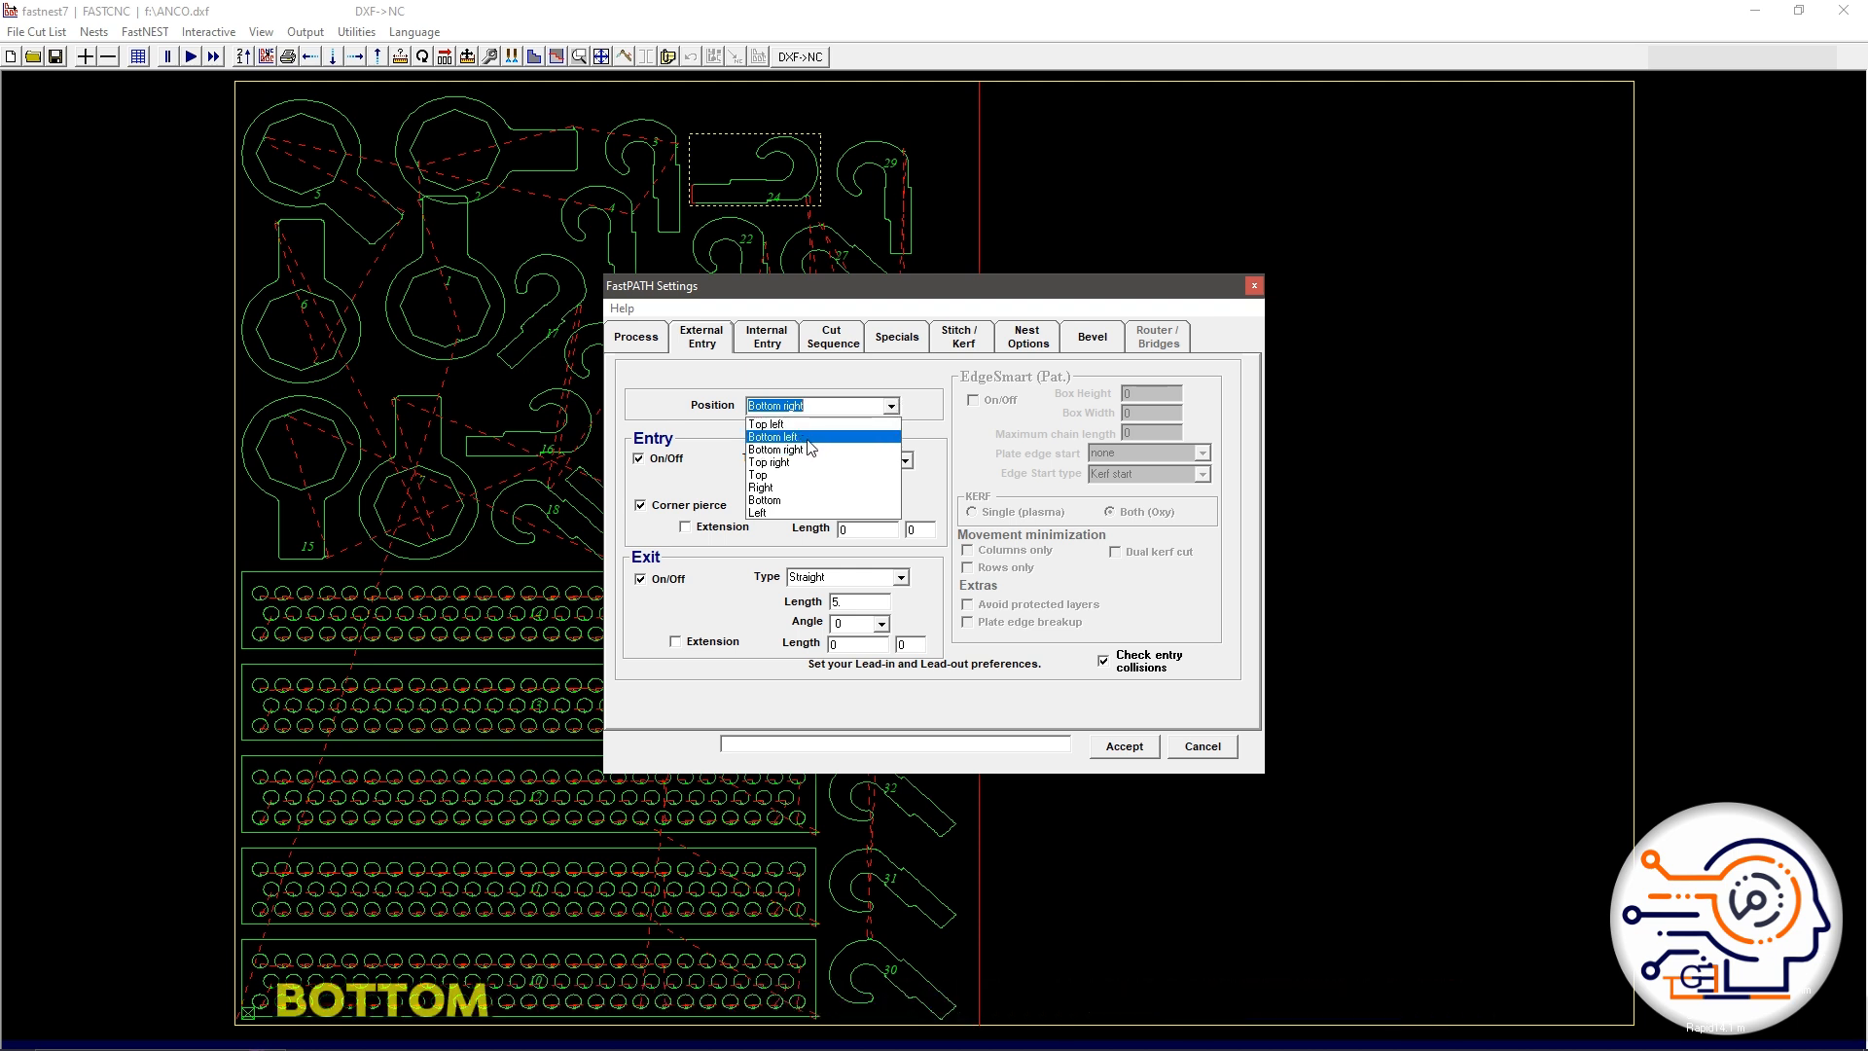
click(779, 437)
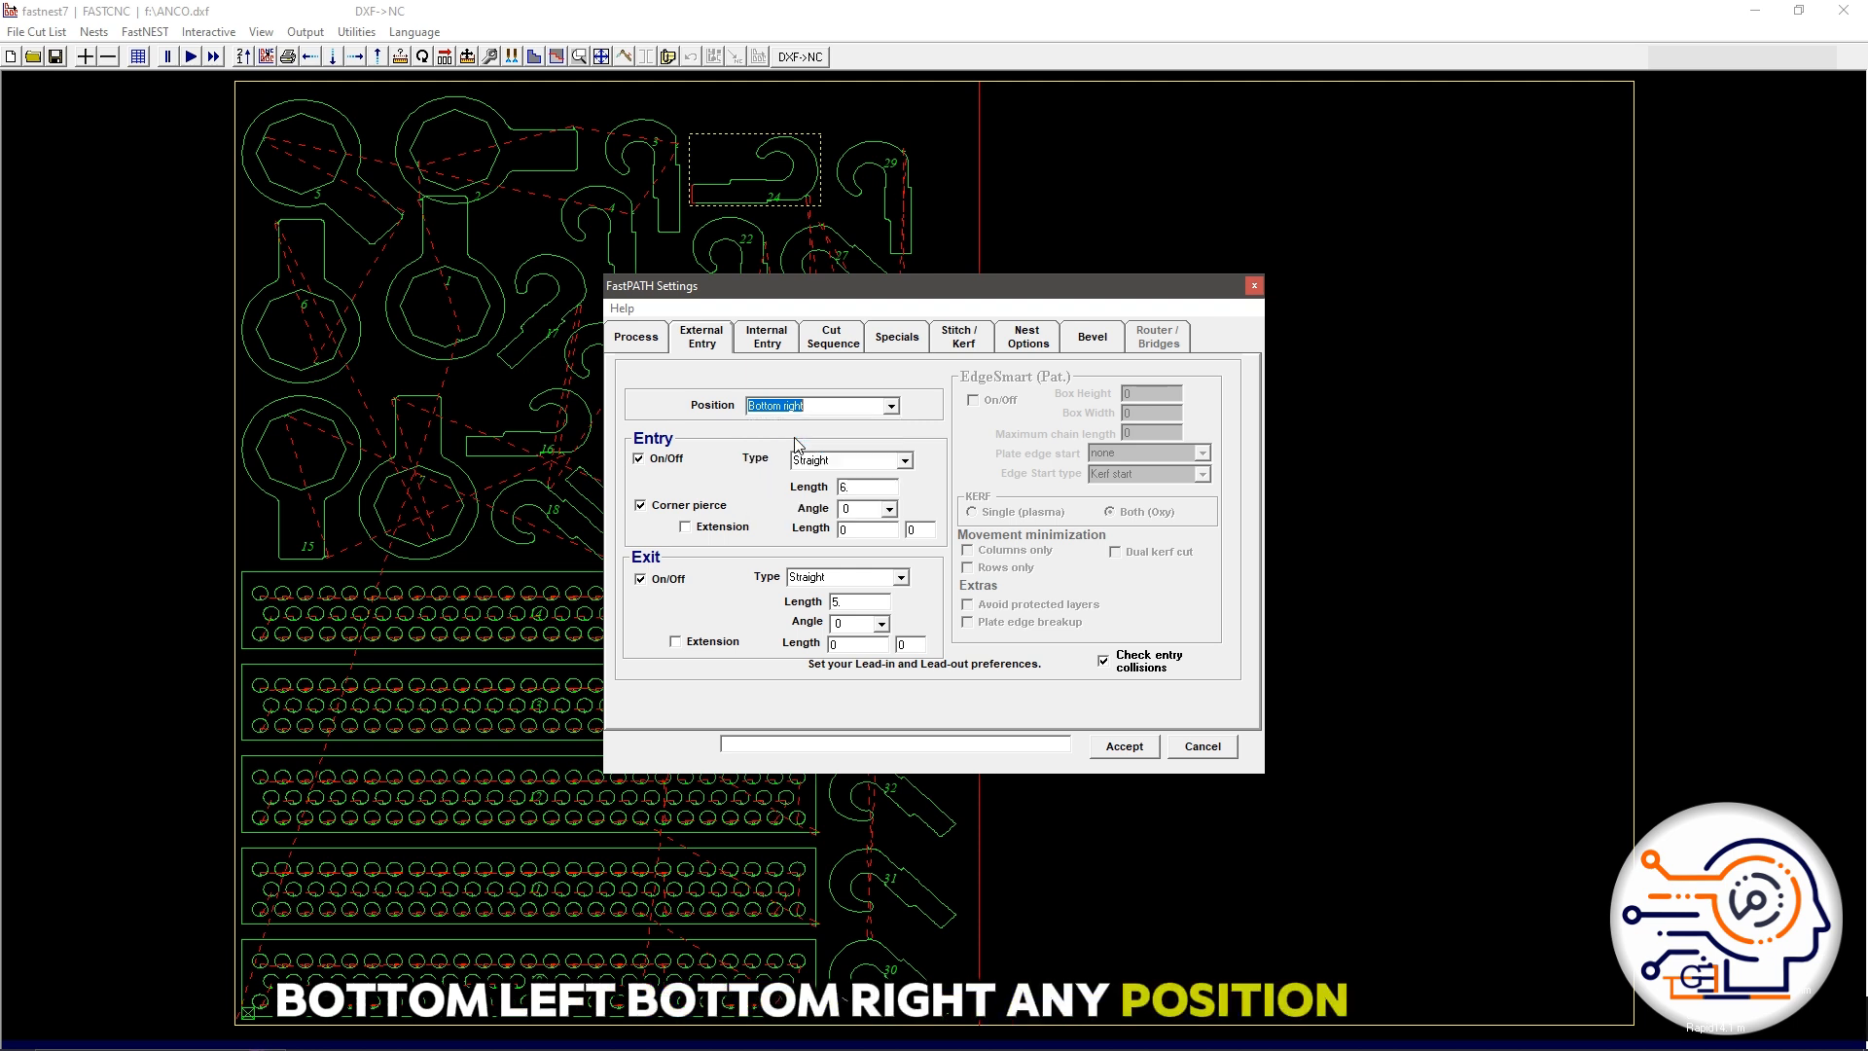
drag(867, 488, 813, 492)
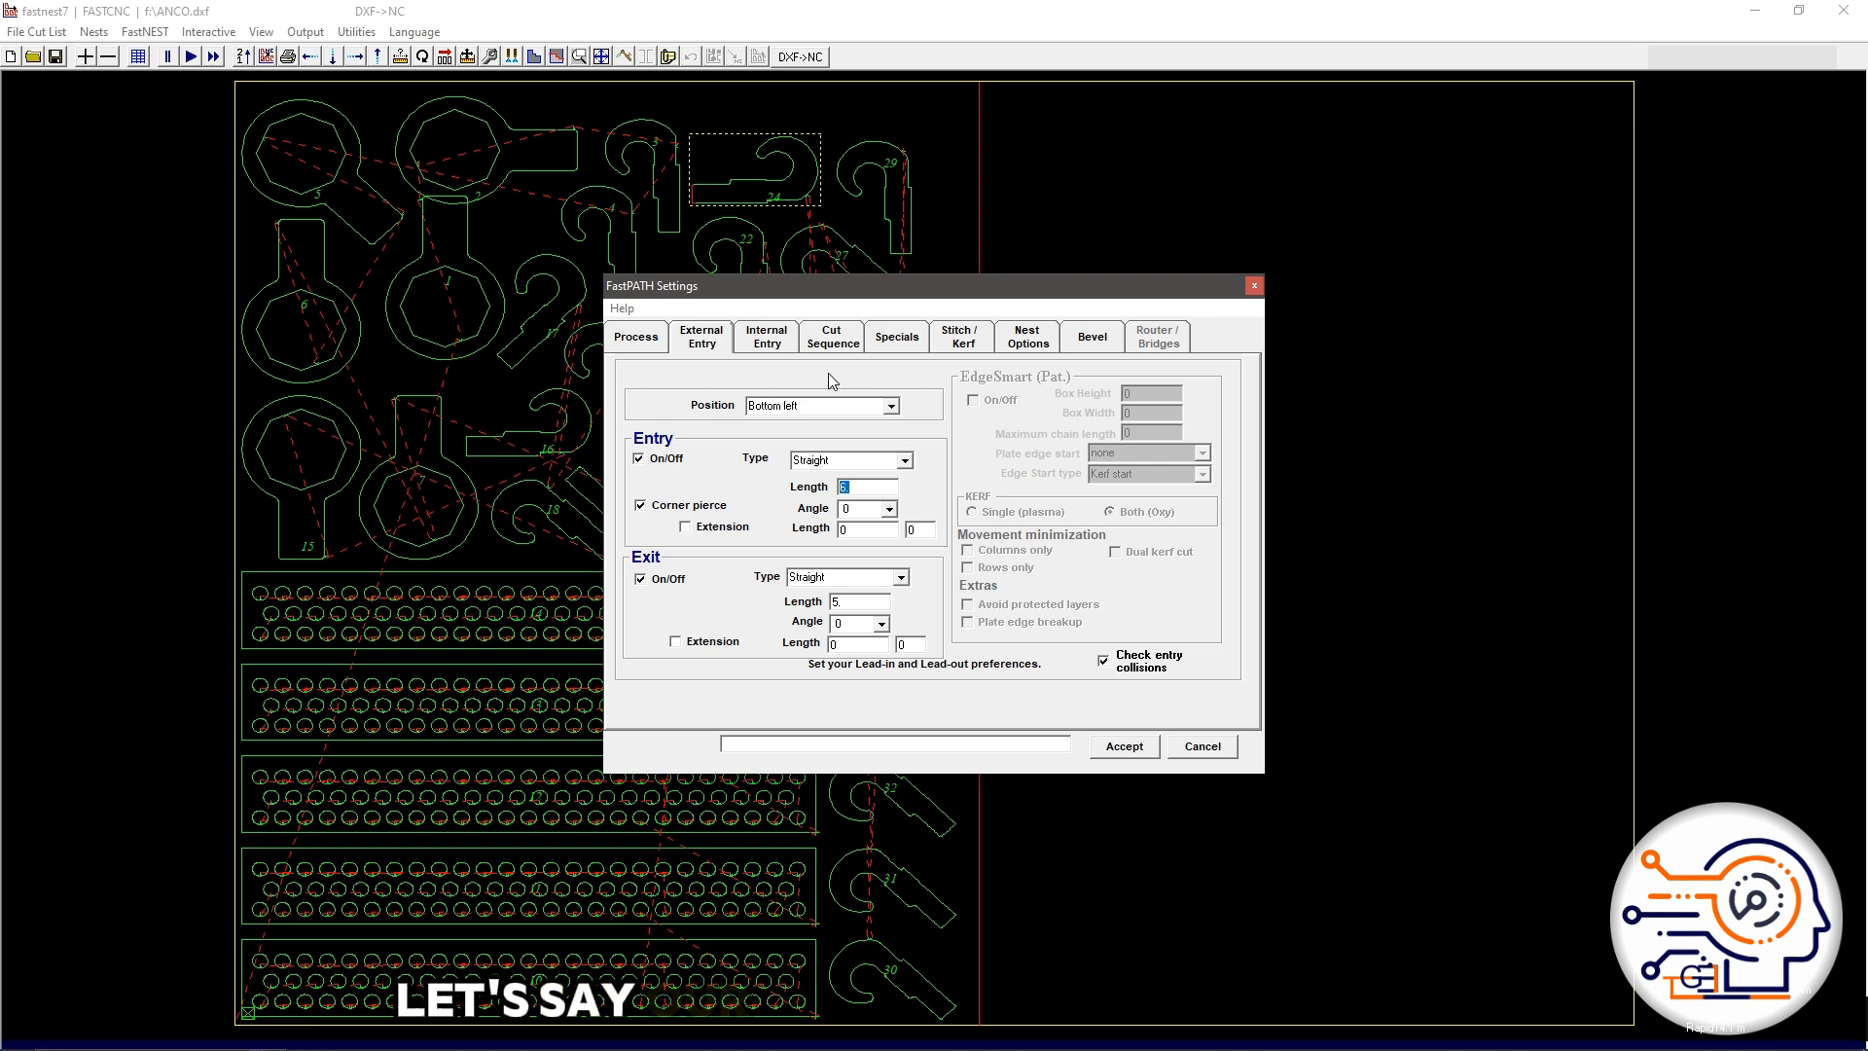
text(8)
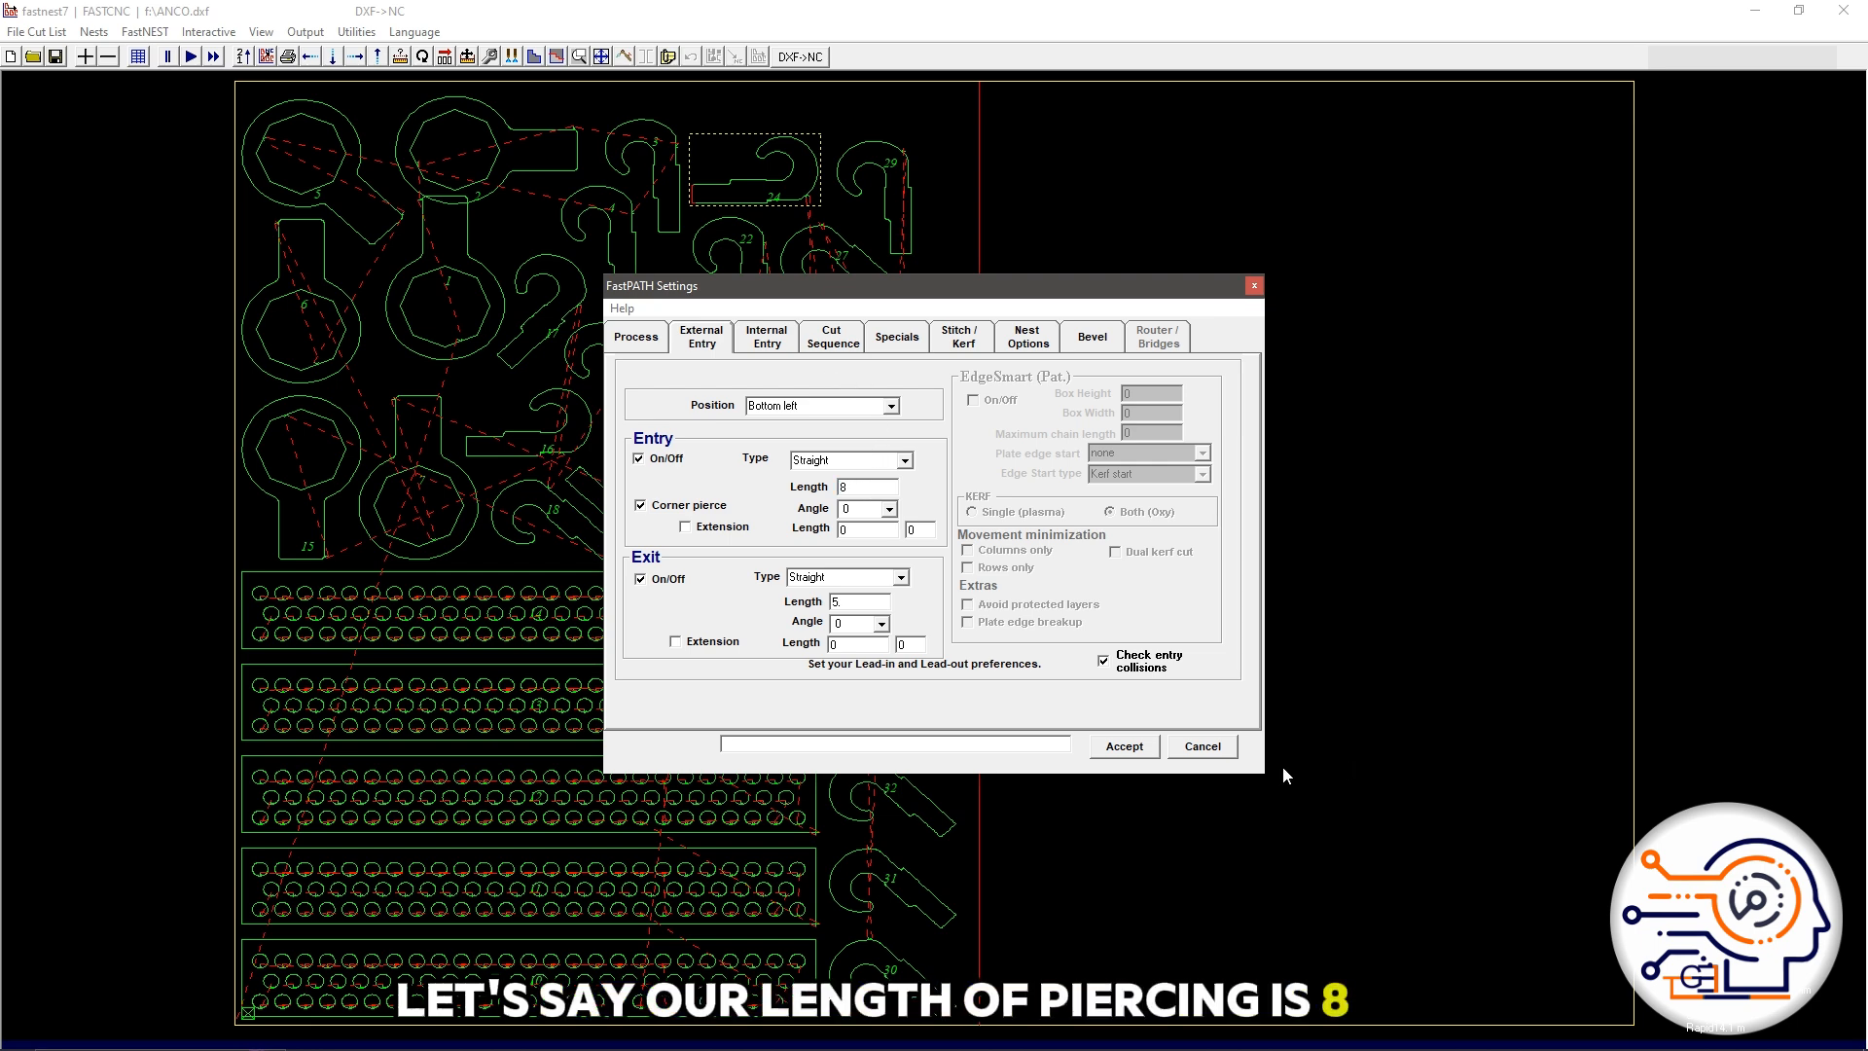
click(1123, 746)
Step: Start a new cut list, clearing all parts from the plate
click(36, 31)
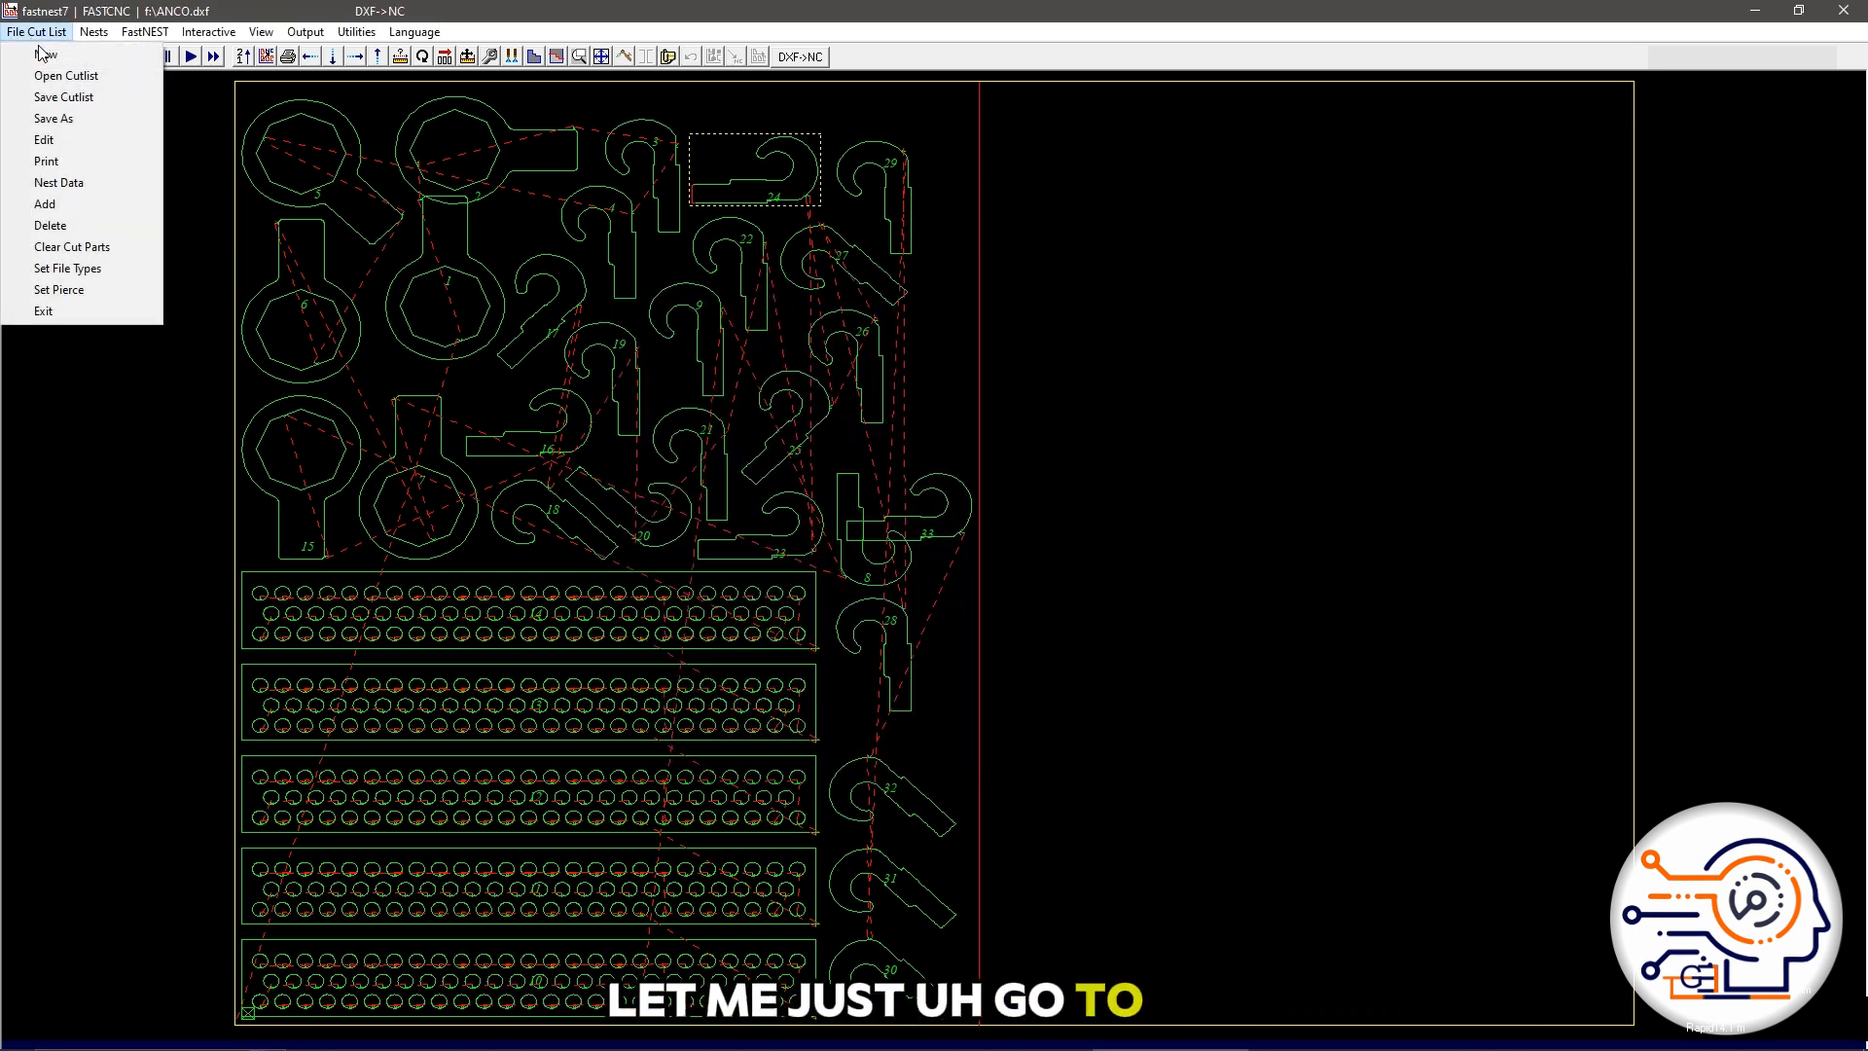
click(41, 53)
click(892, 587)
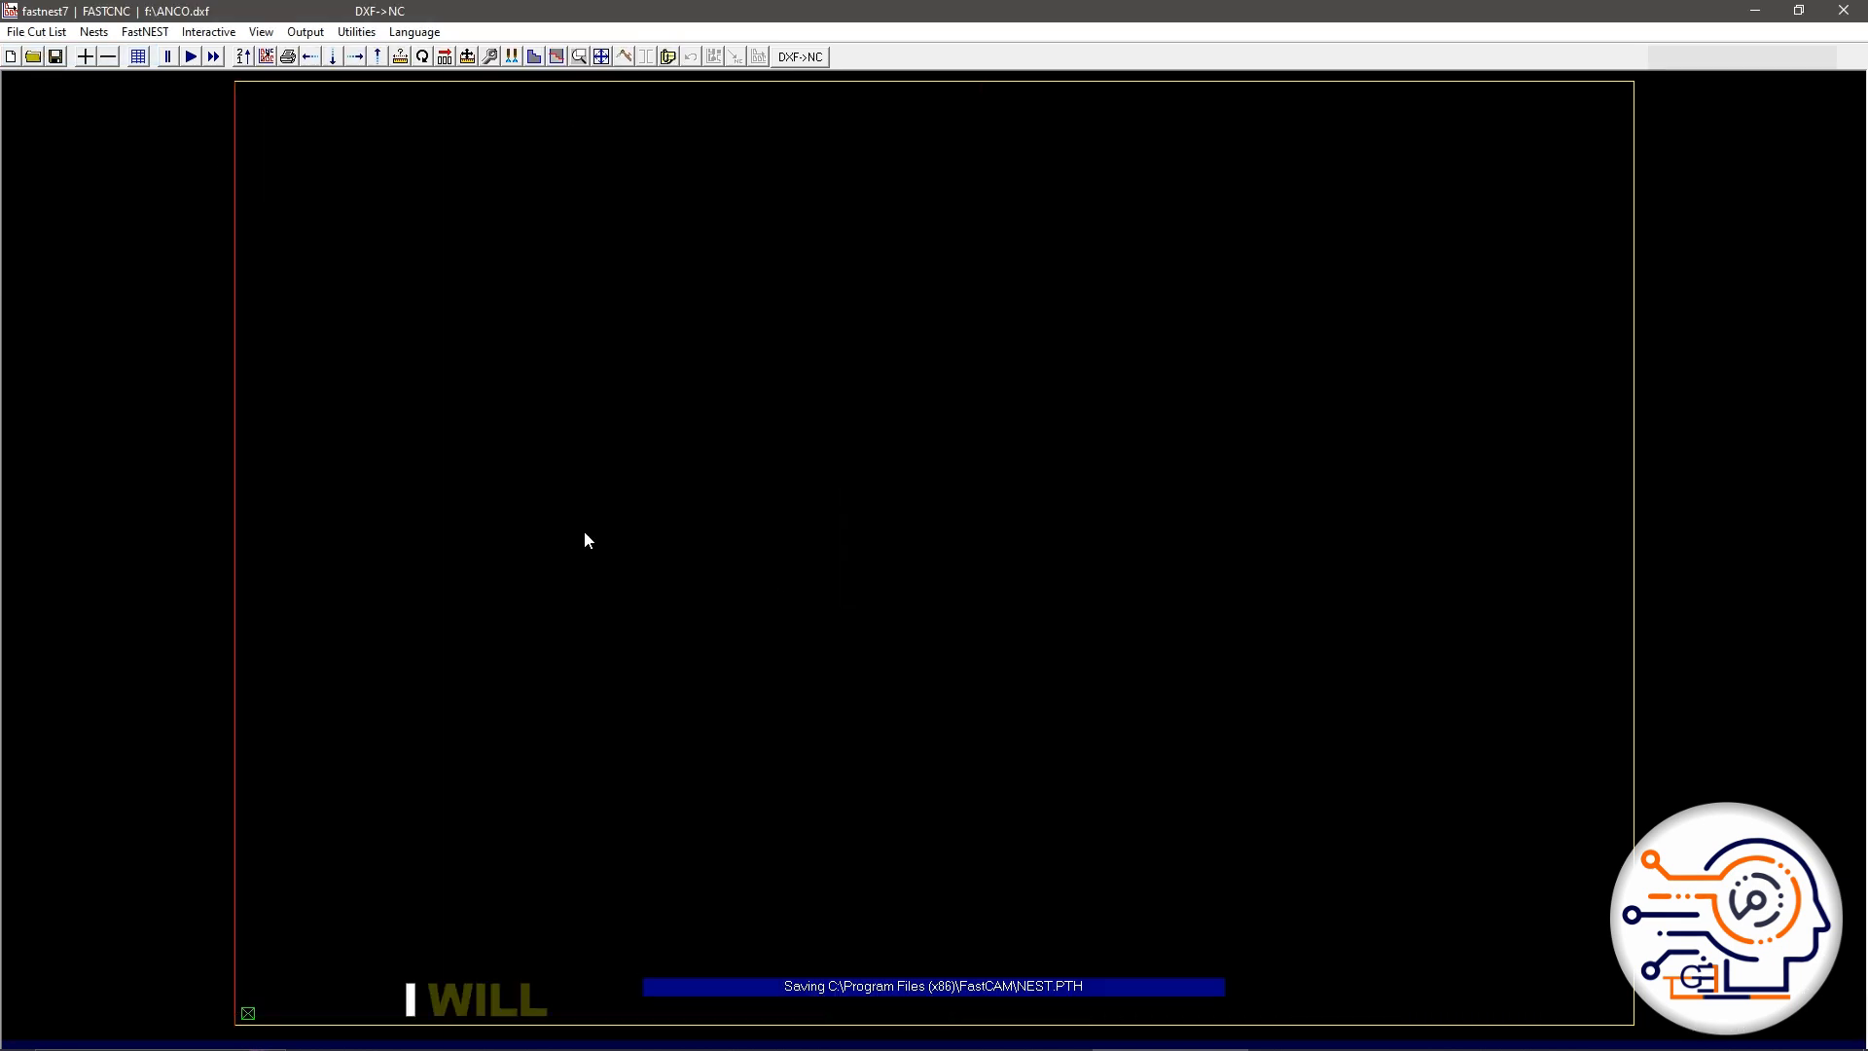
click(20, 35)
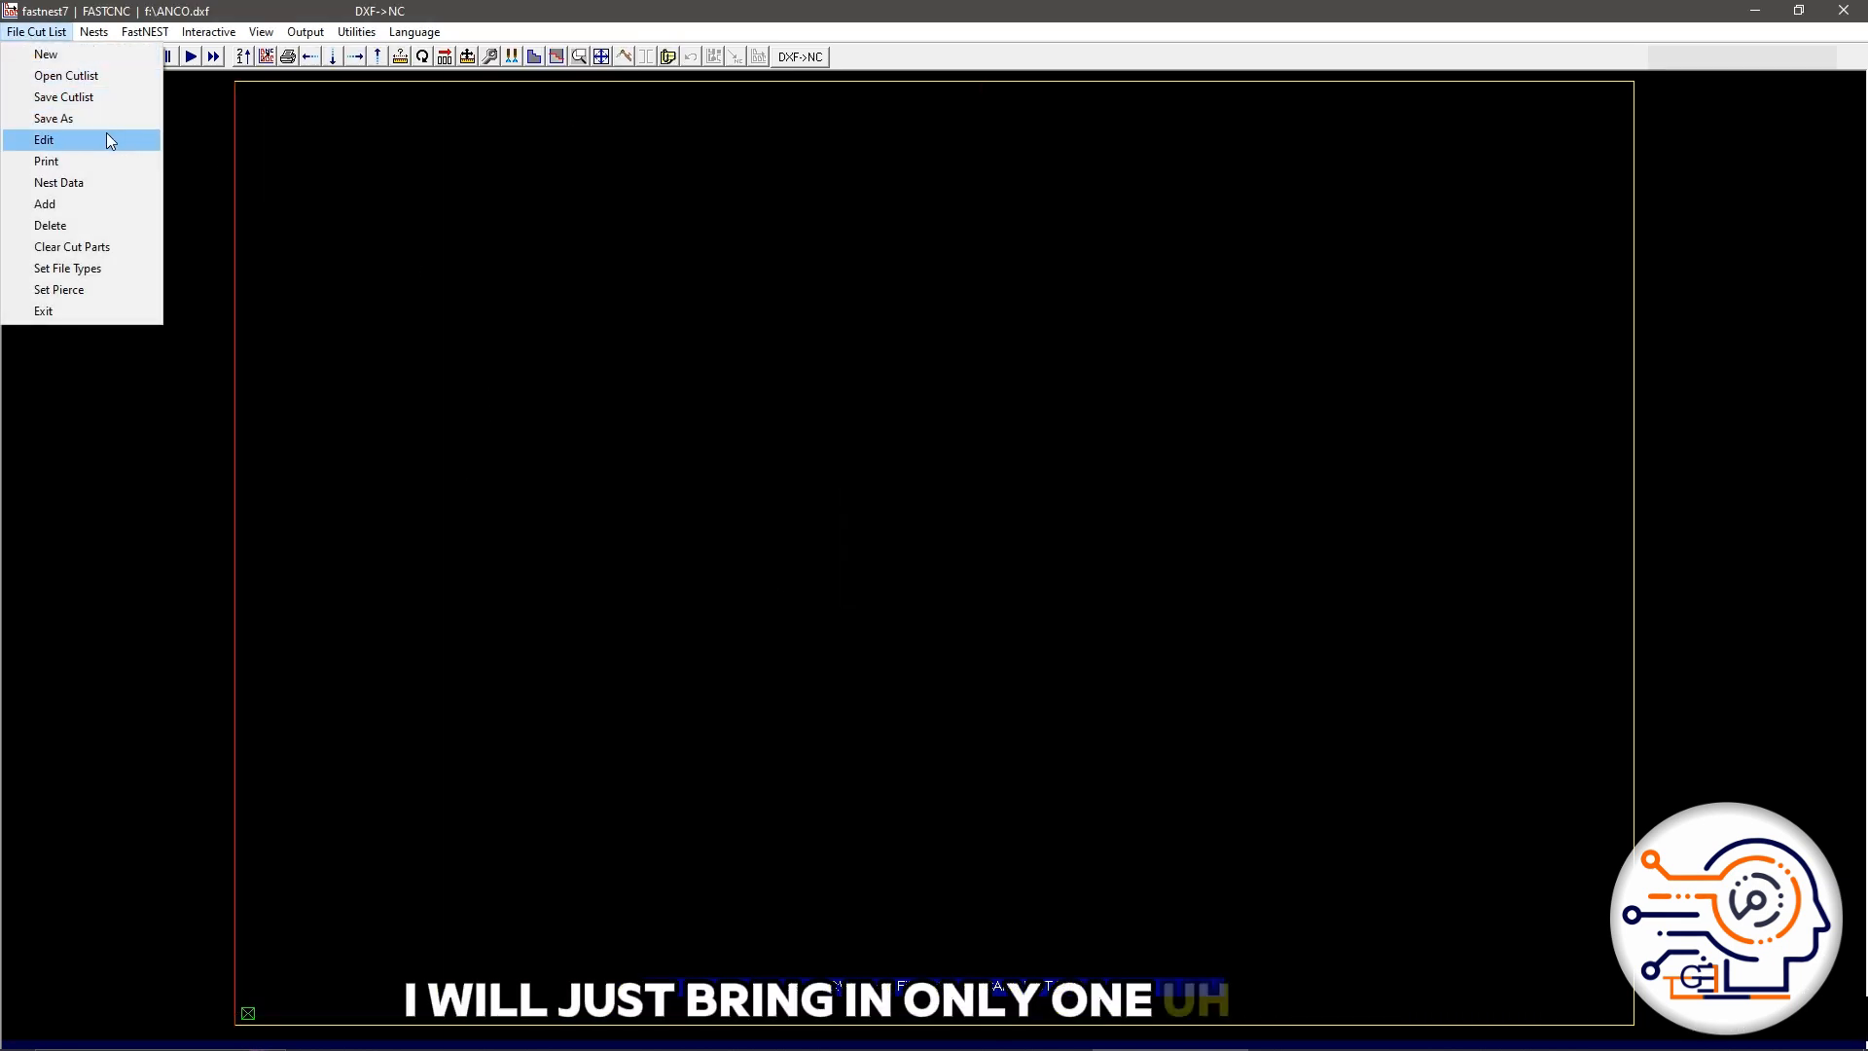
mouse_move(86, 37)
mouse_move(41, 39)
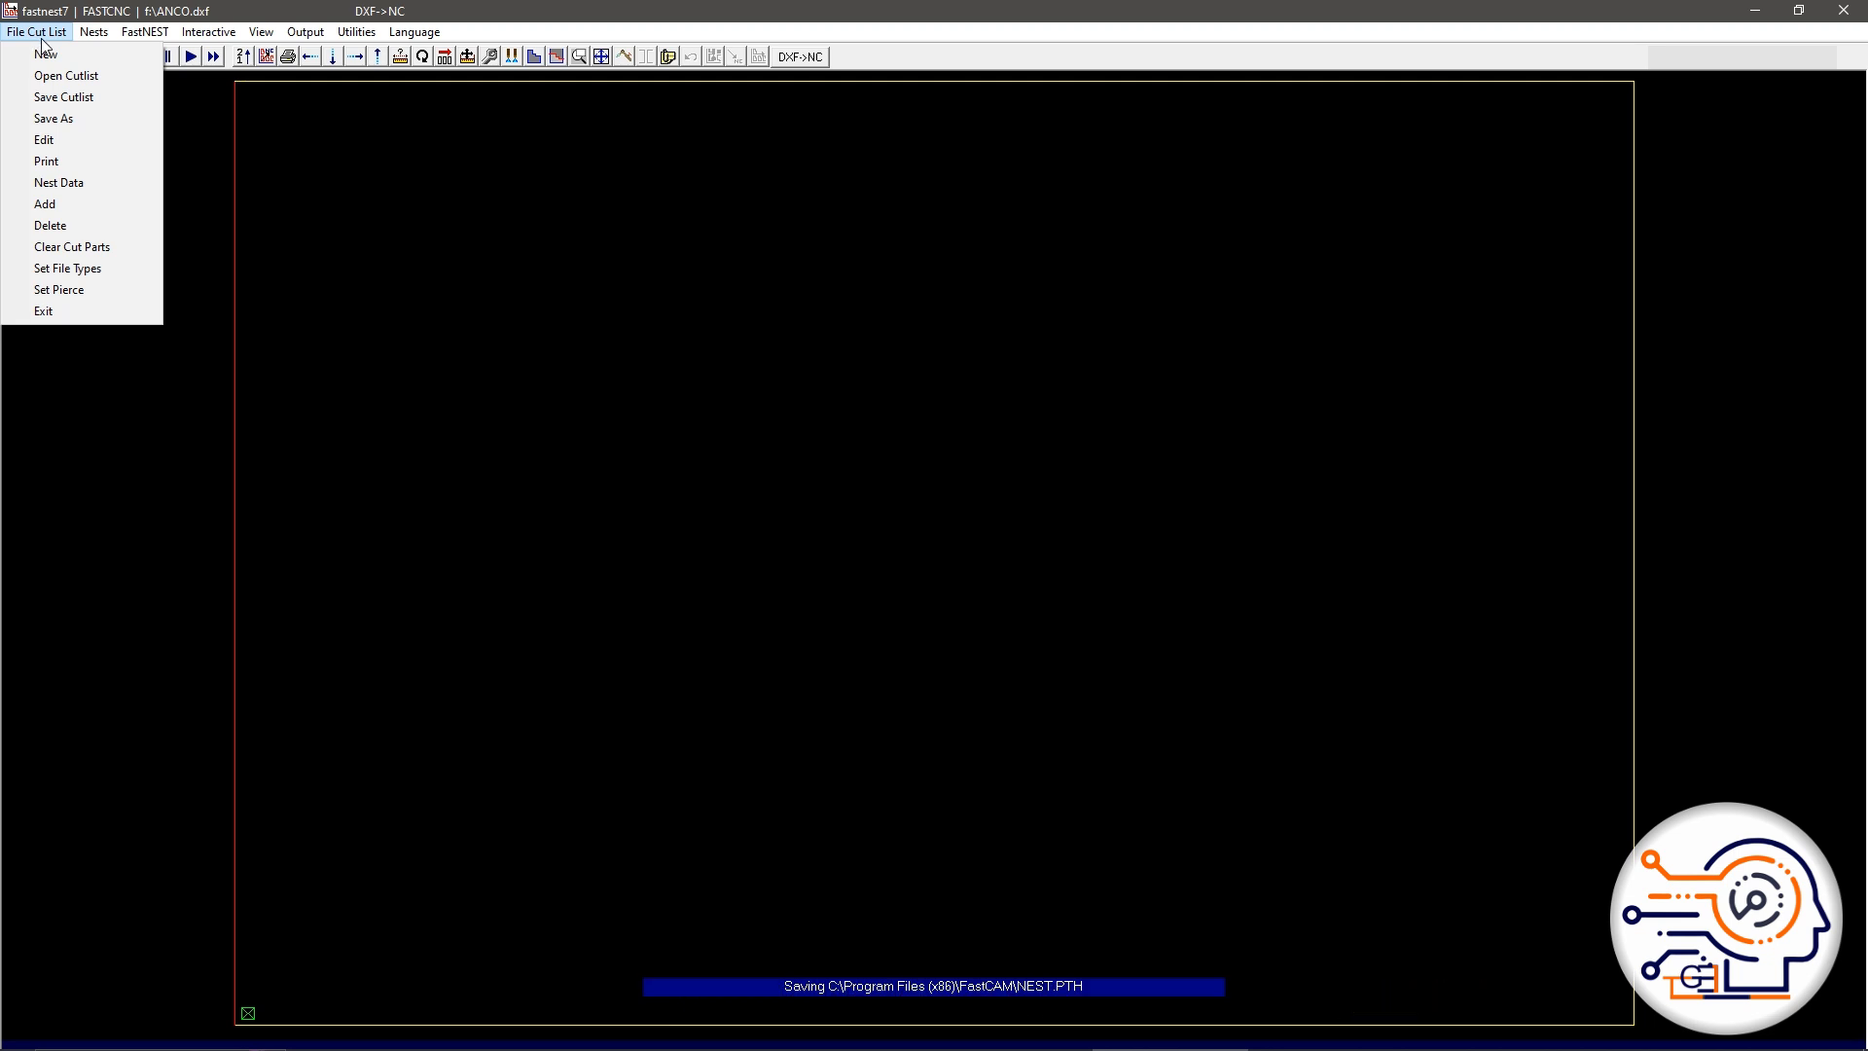
click(423, 350)
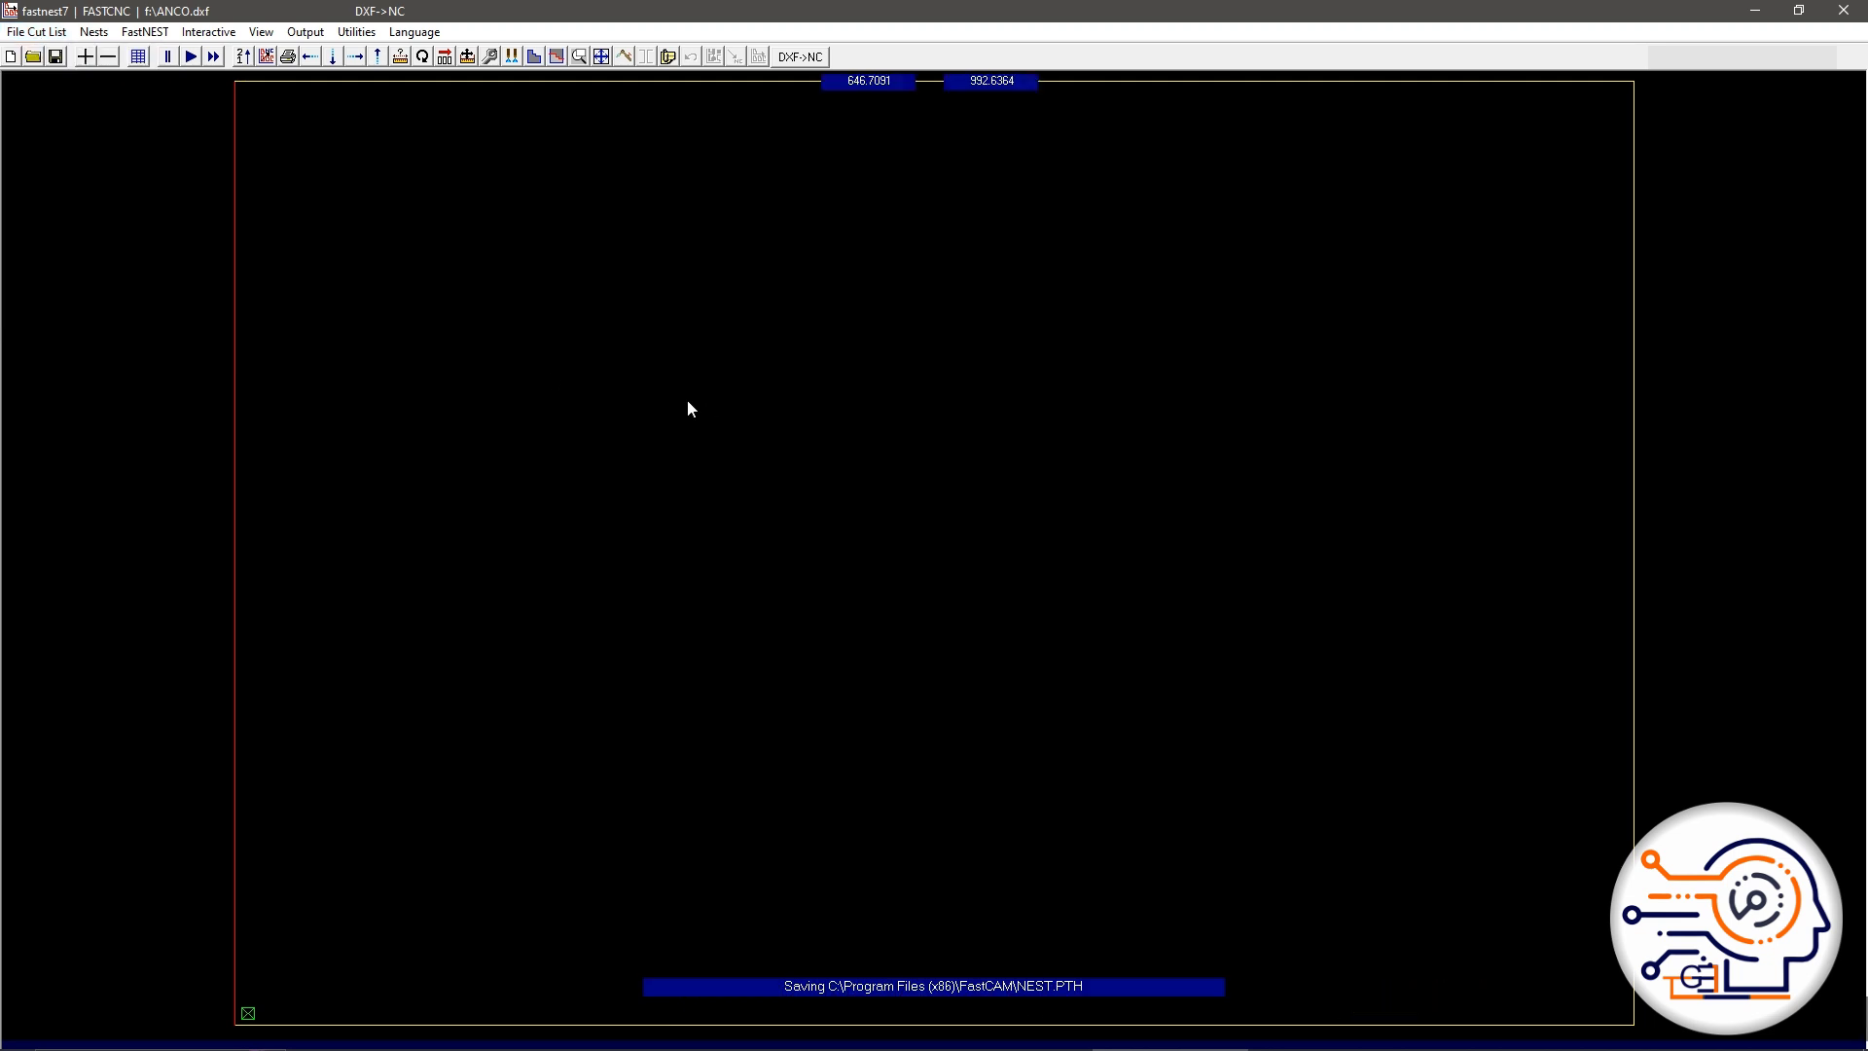
Step: Add one ANCO.dxf part to the empty plate, accepting its default nest part data
click(85, 56)
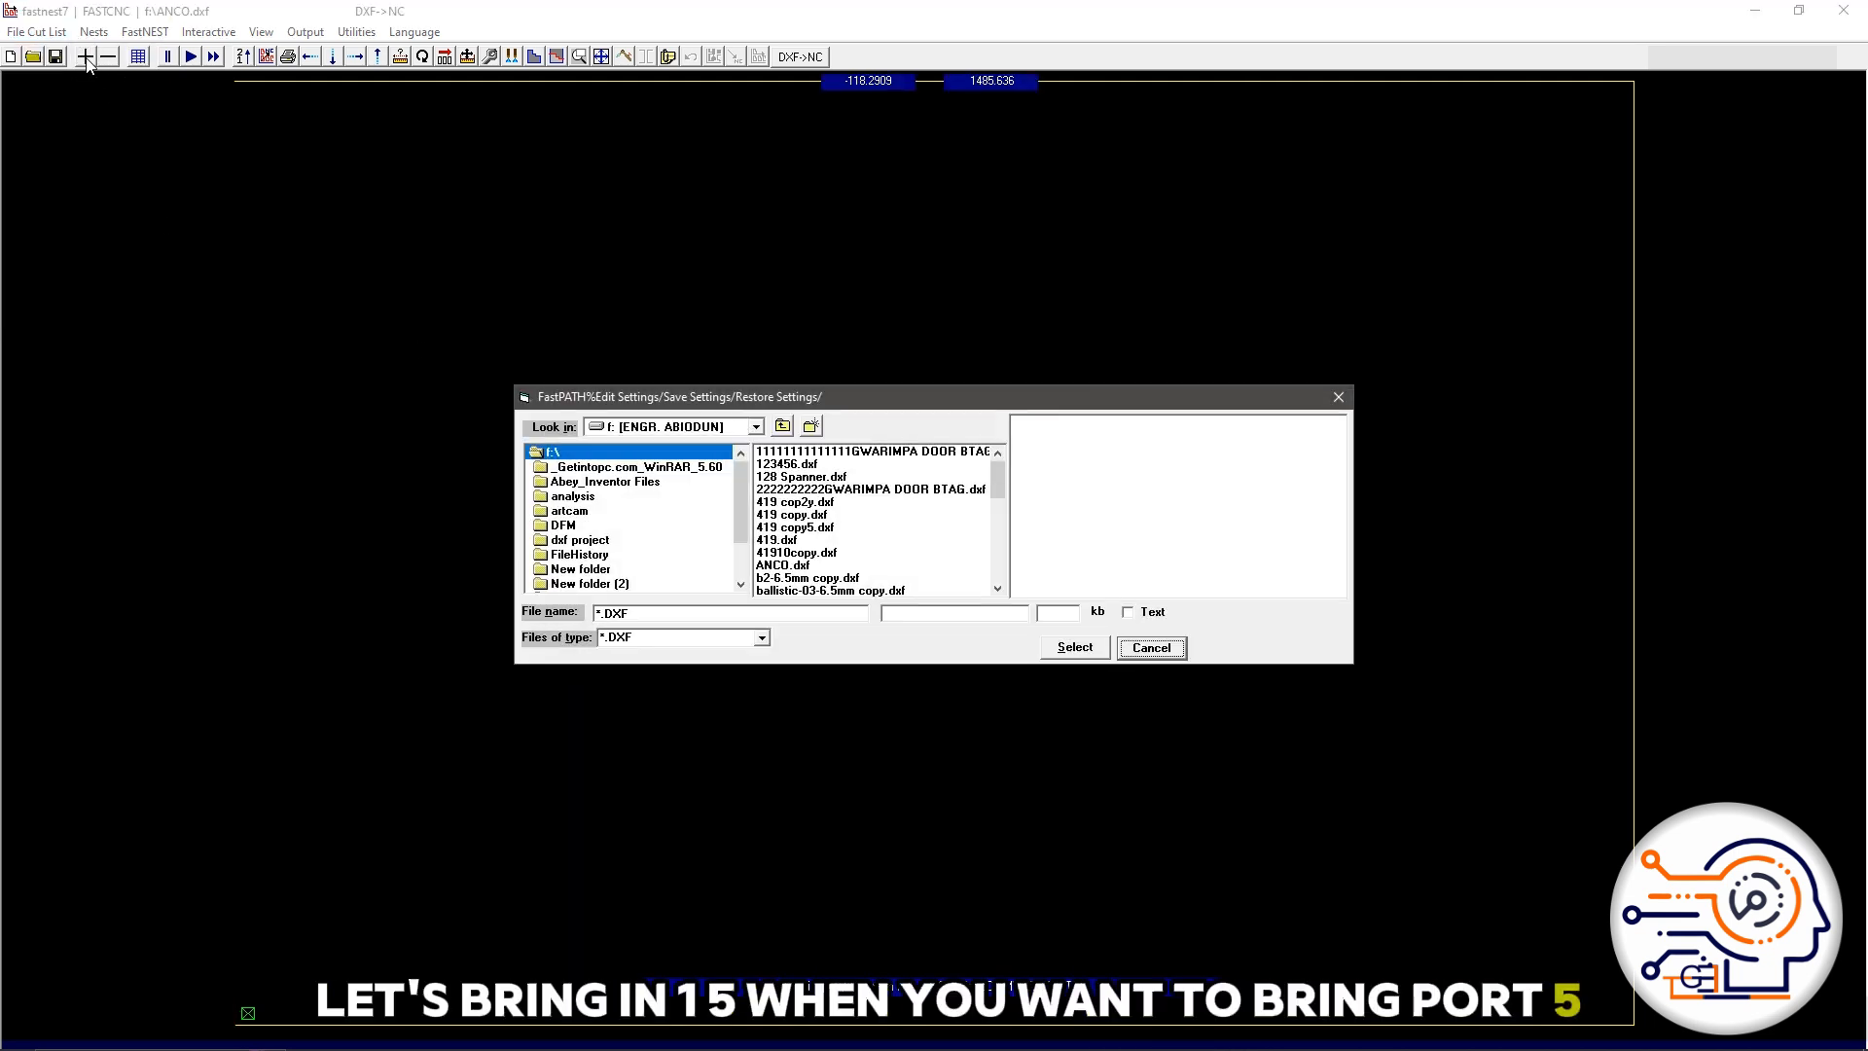
click(796, 527)
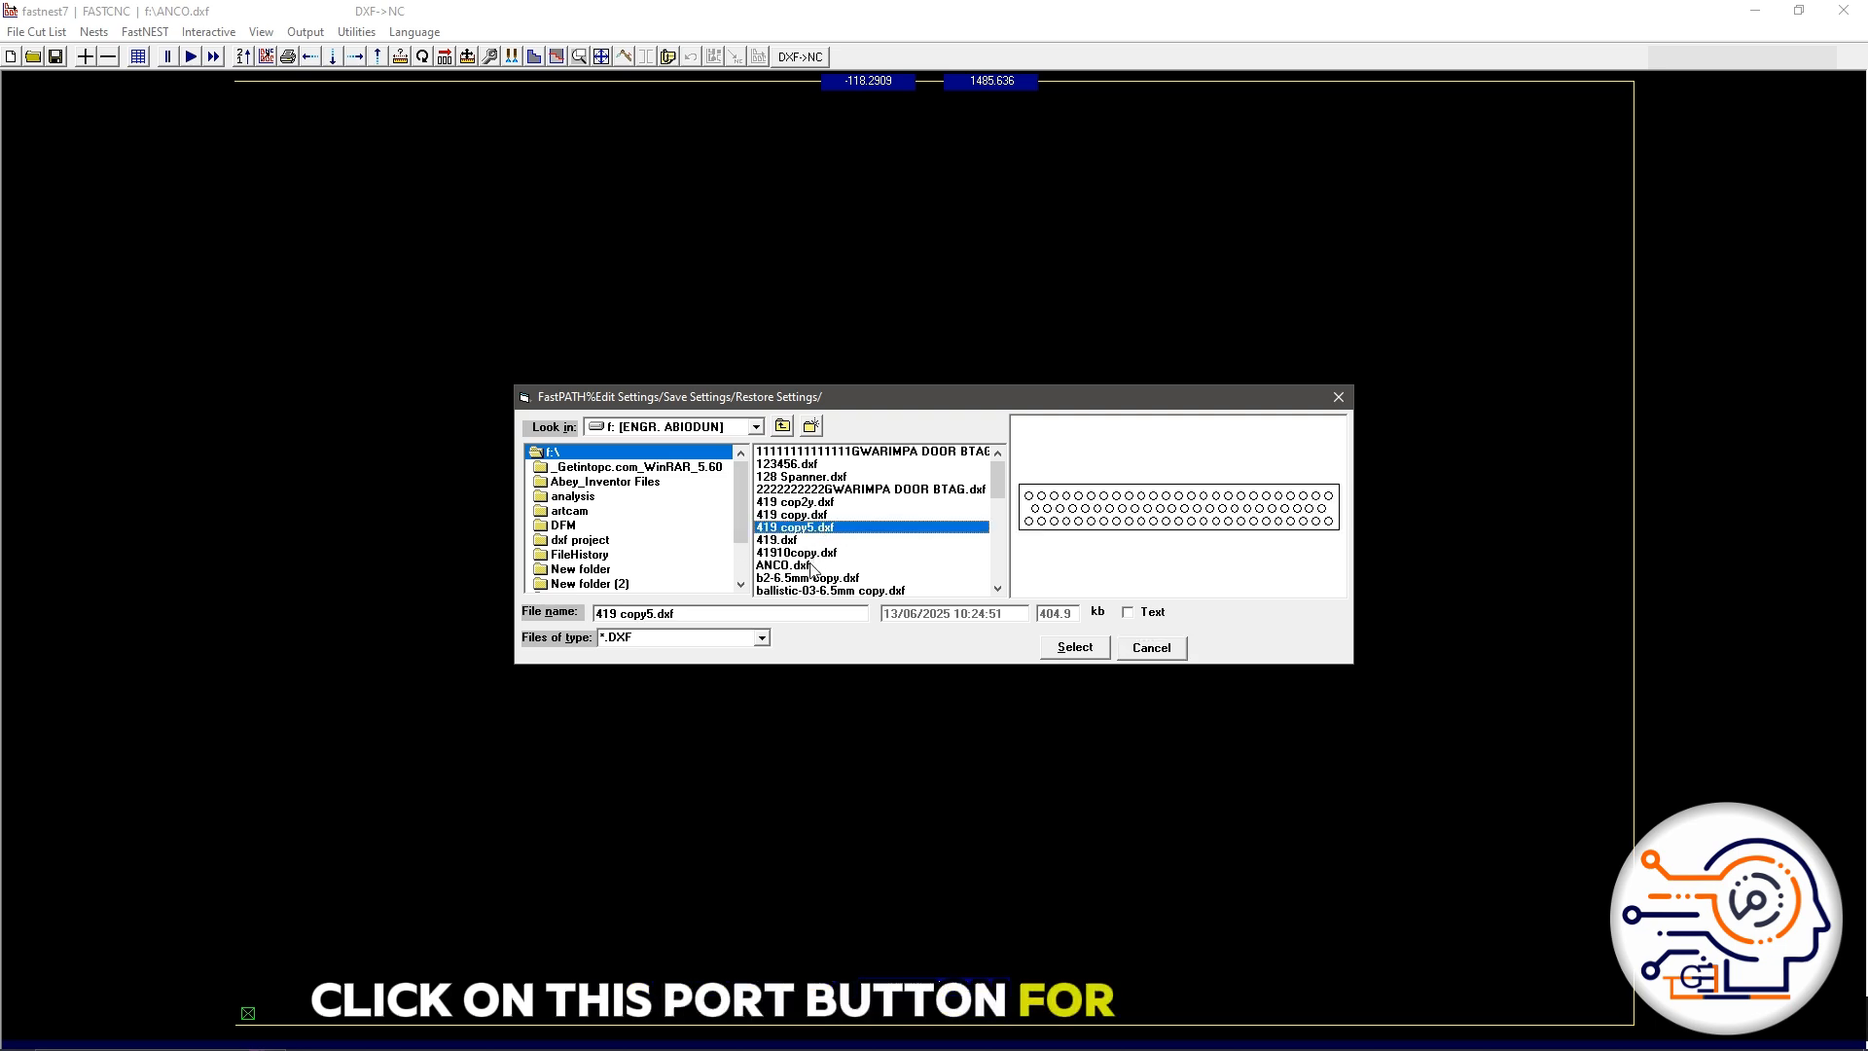
click(810, 566)
click(1069, 645)
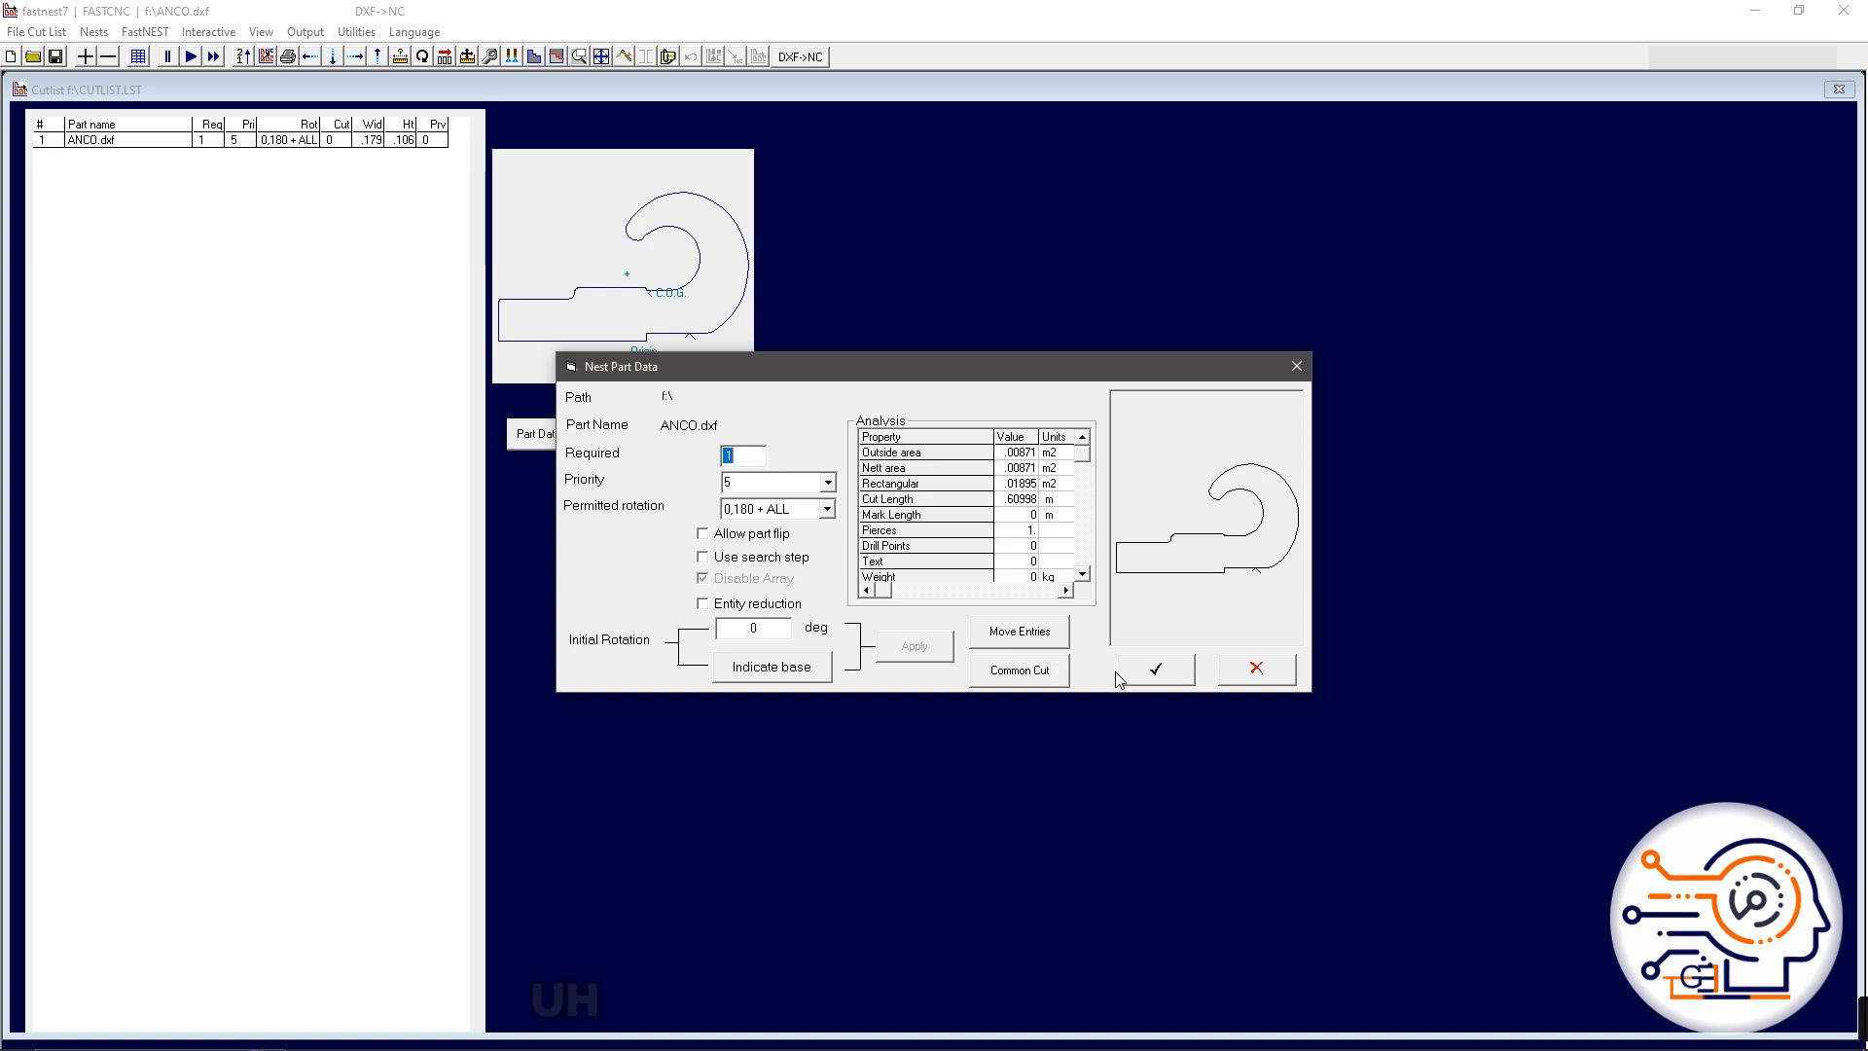
click(1133, 671)
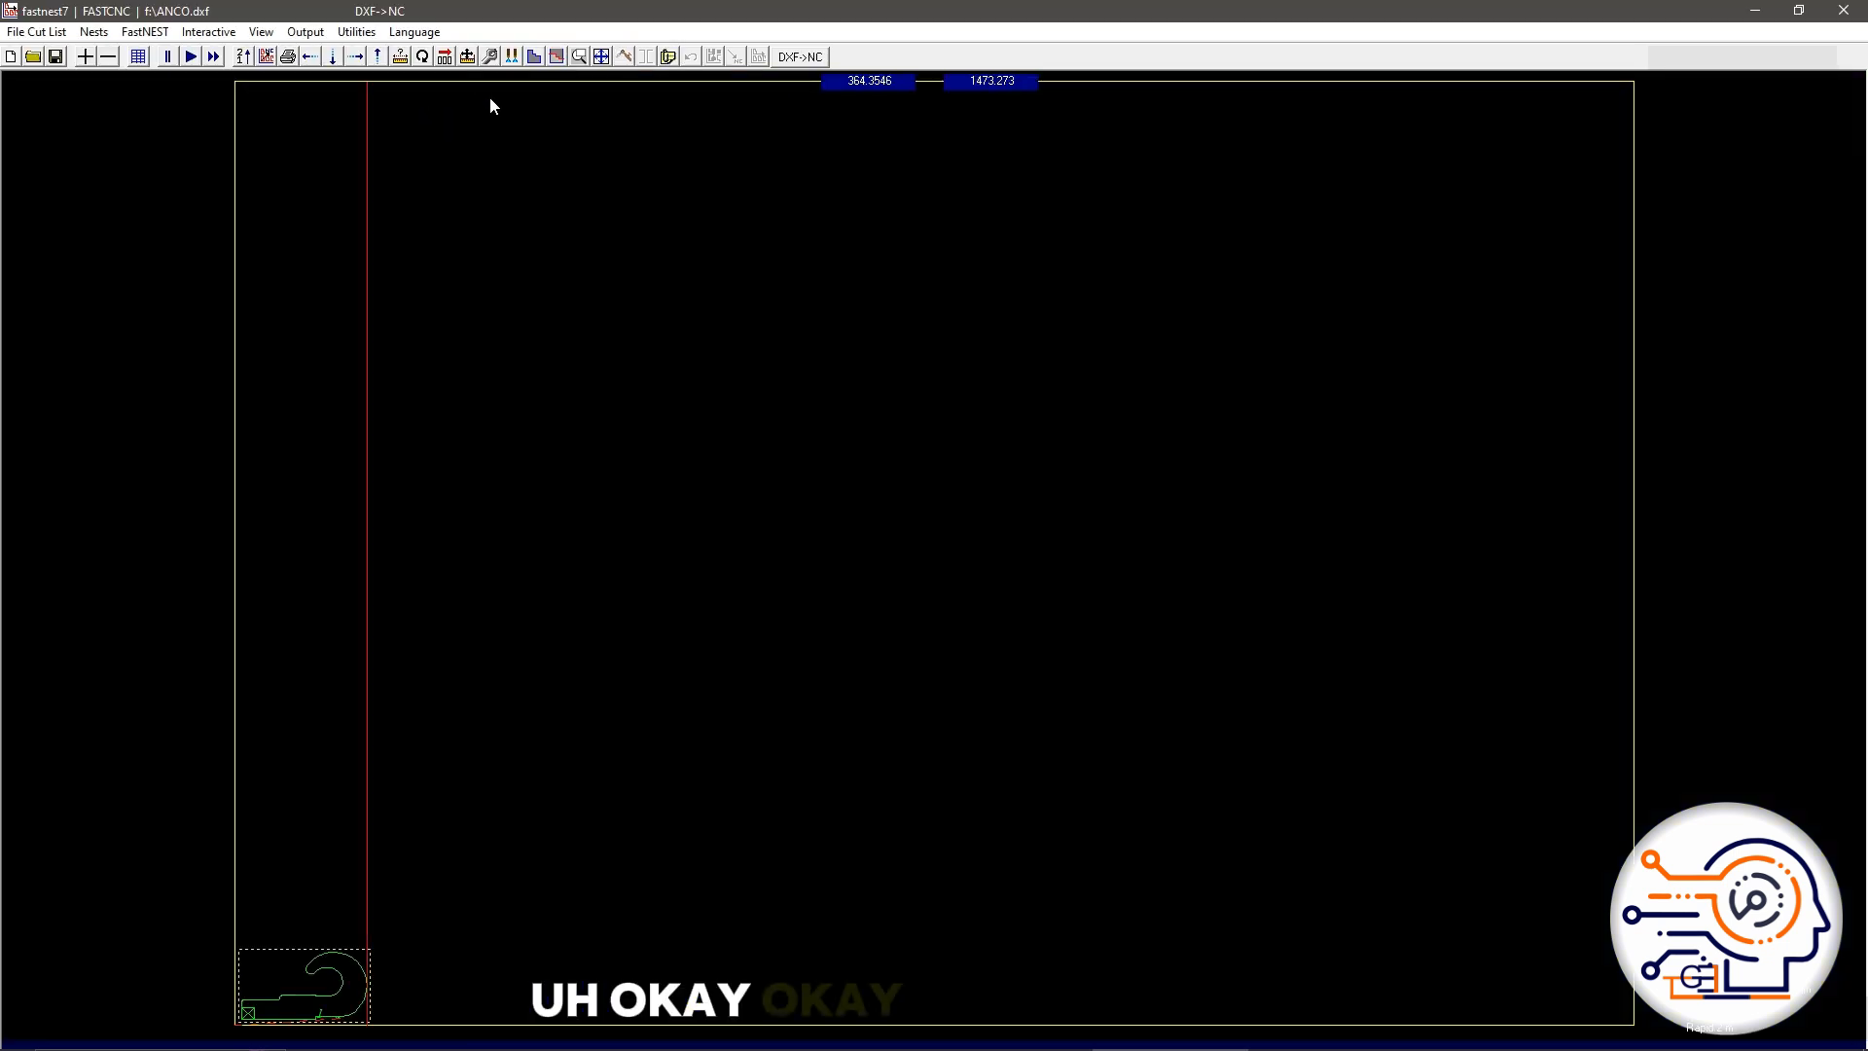
scroll(585, 312, down, 2)
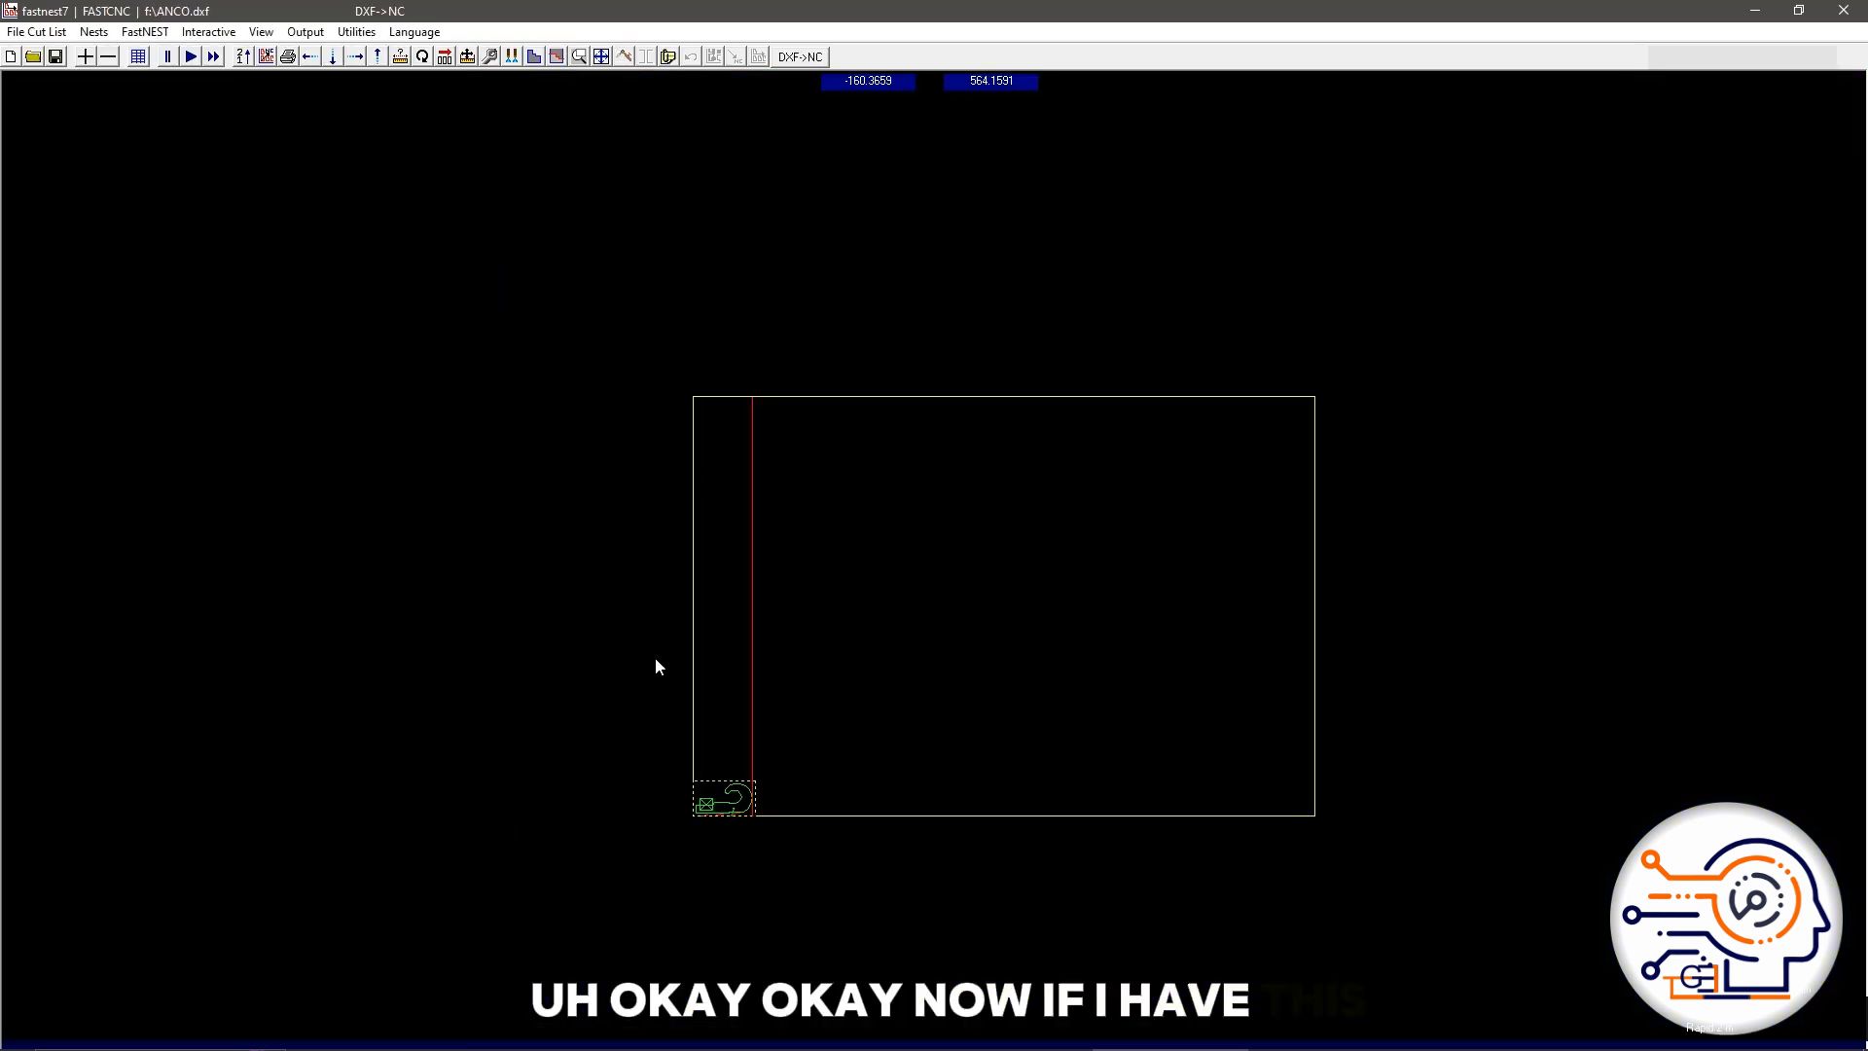
scroll(754, 820, up, 6)
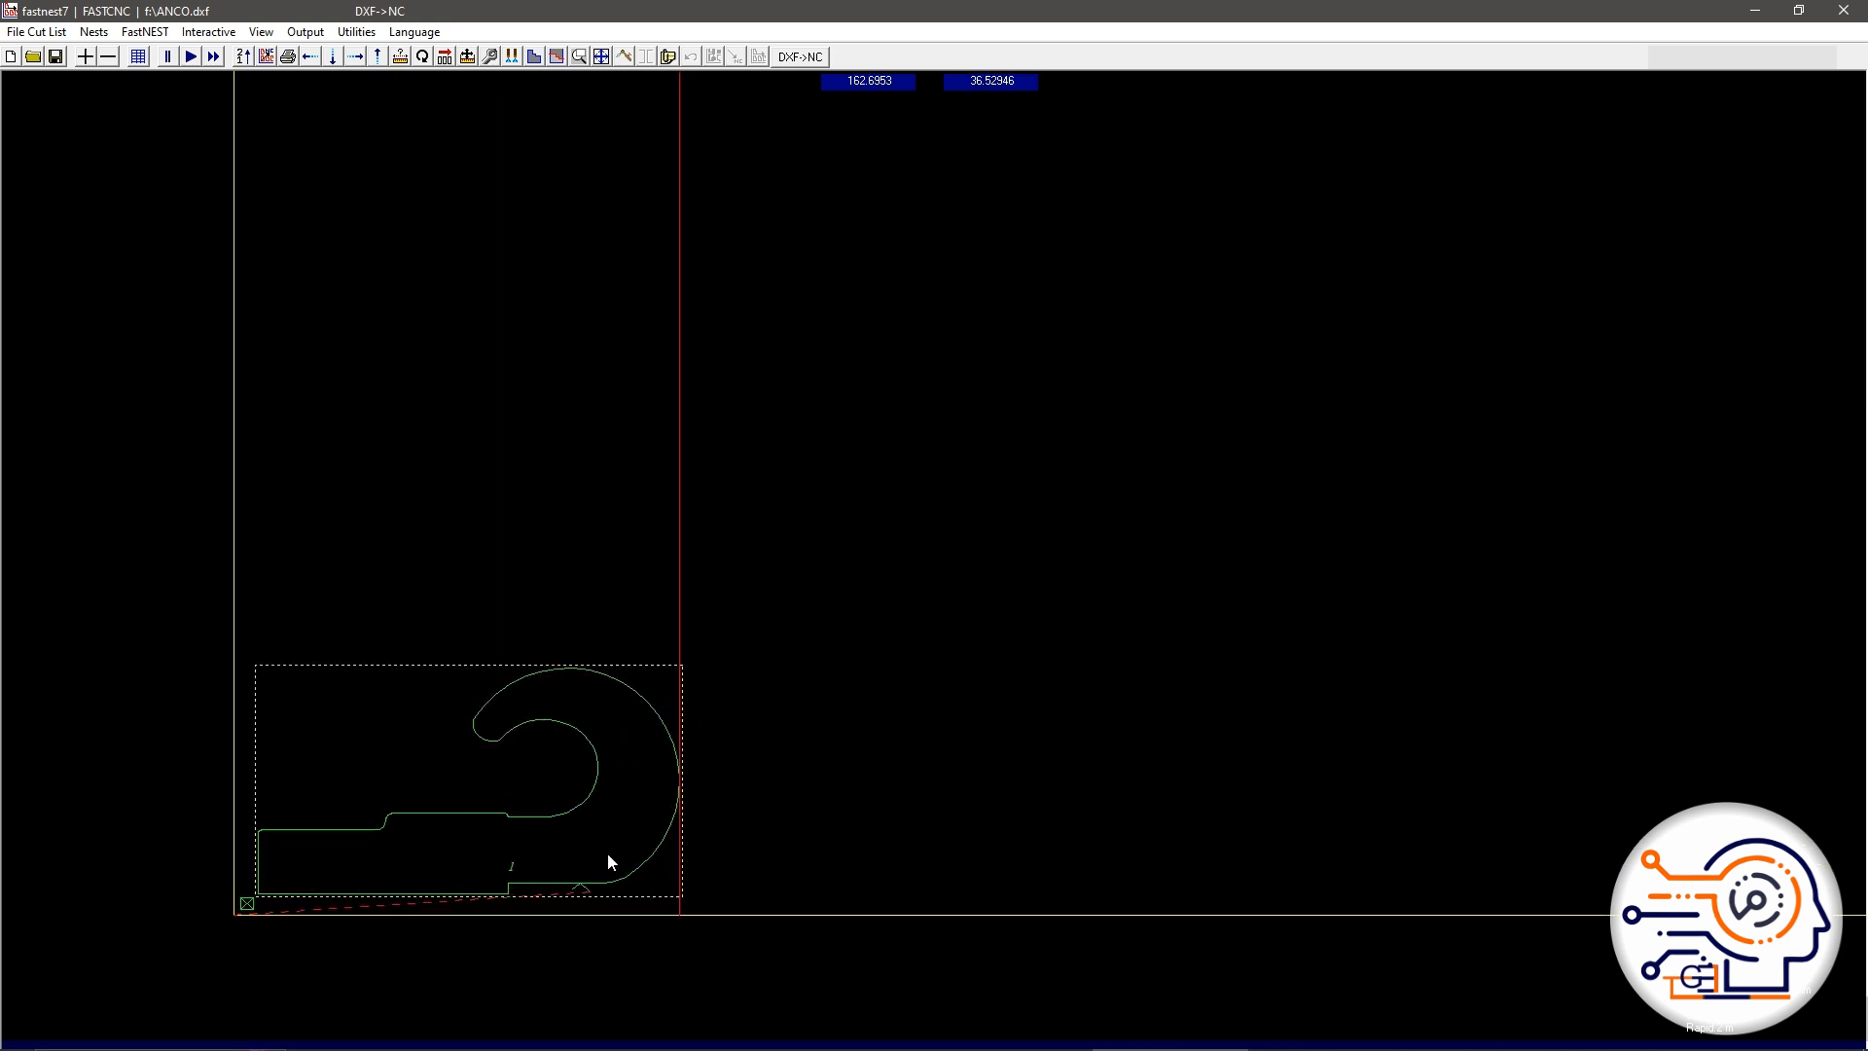
scroll(618, 940, up, 3)
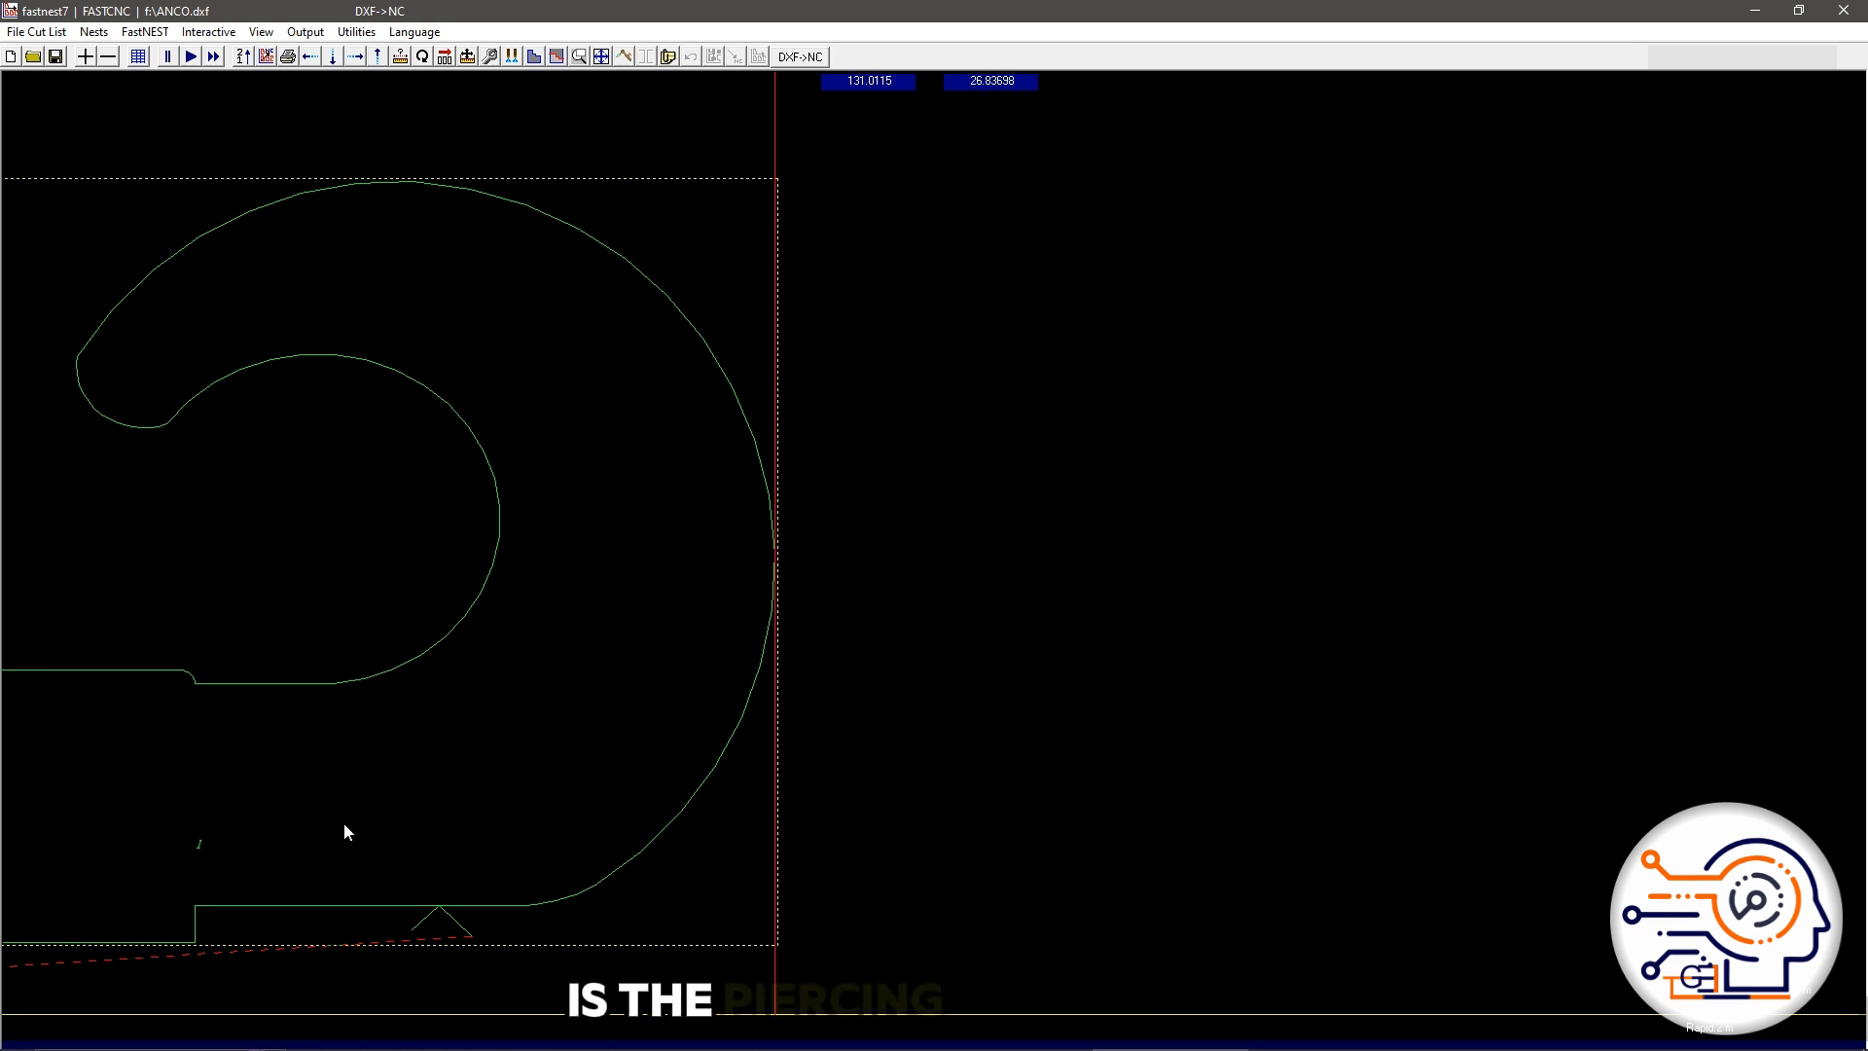
Step: Edit the output pierce settings, setting the external entry length to 20 and exit length to 10, and save them as NEST.PTH
click(306, 31)
click(340, 105)
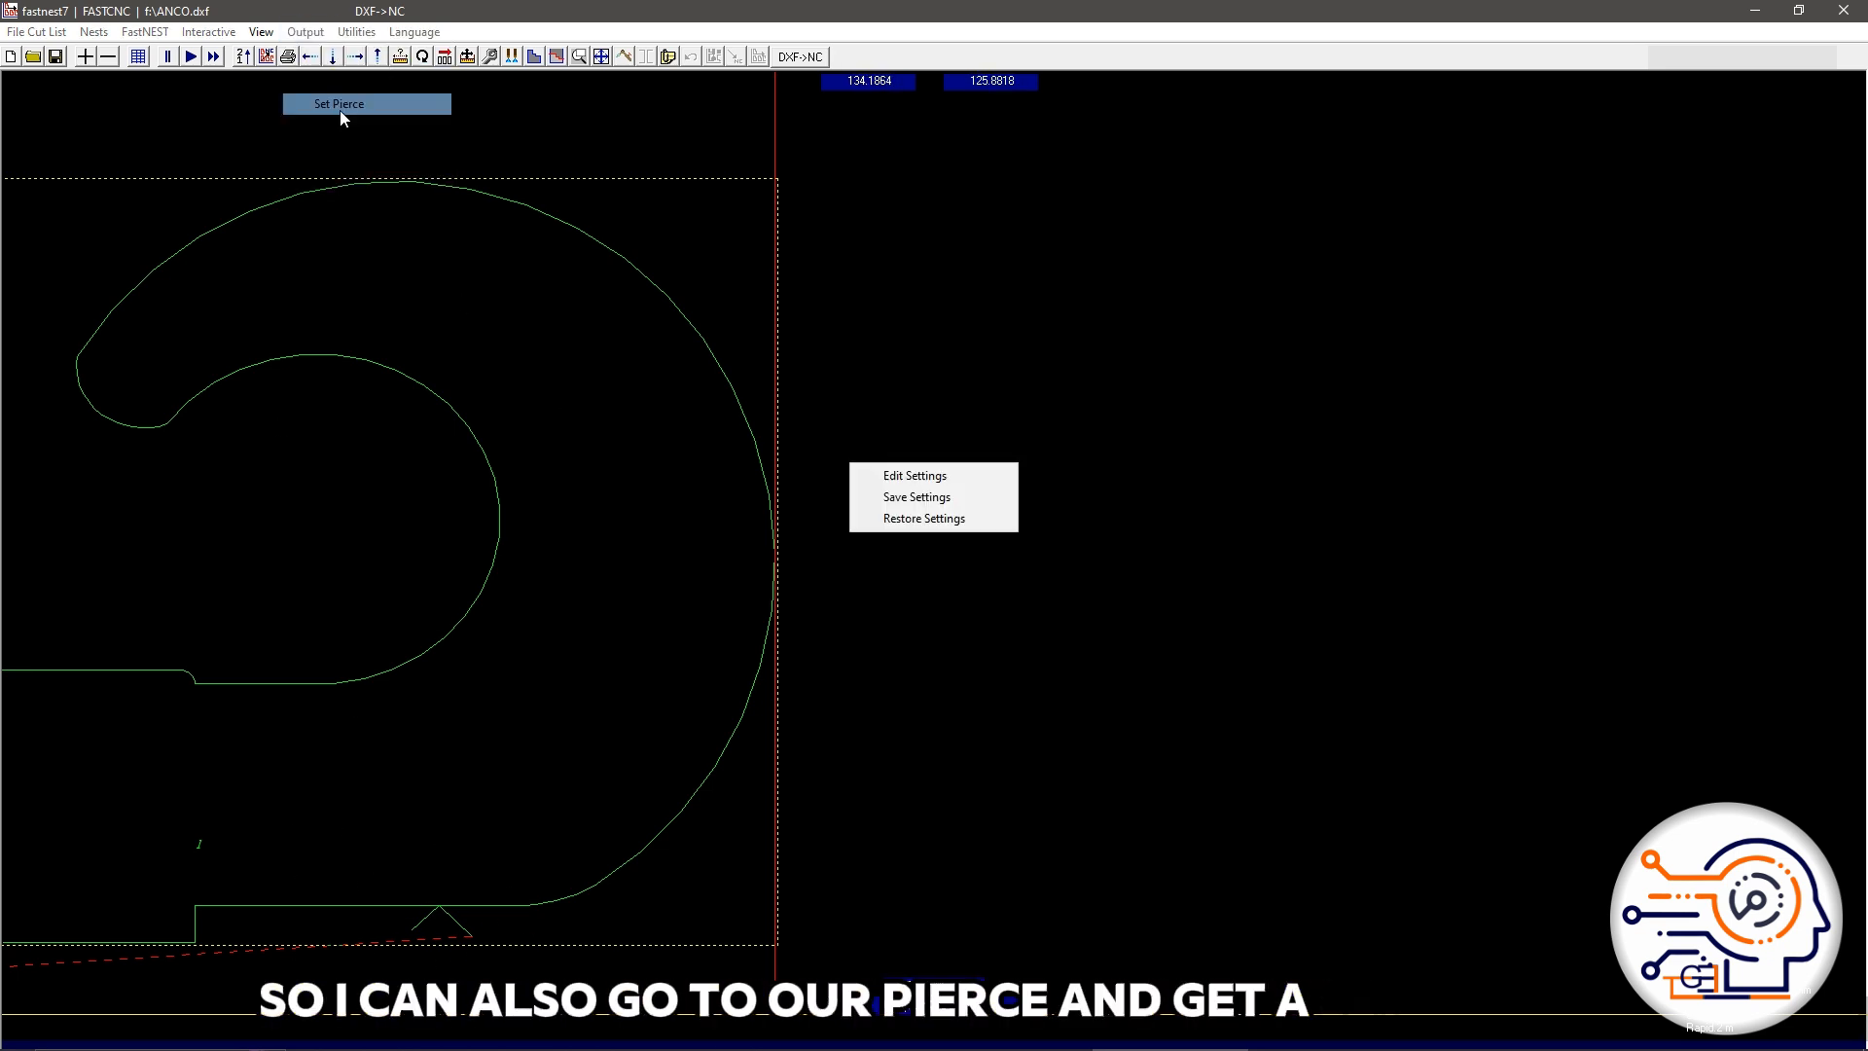
click(914, 476)
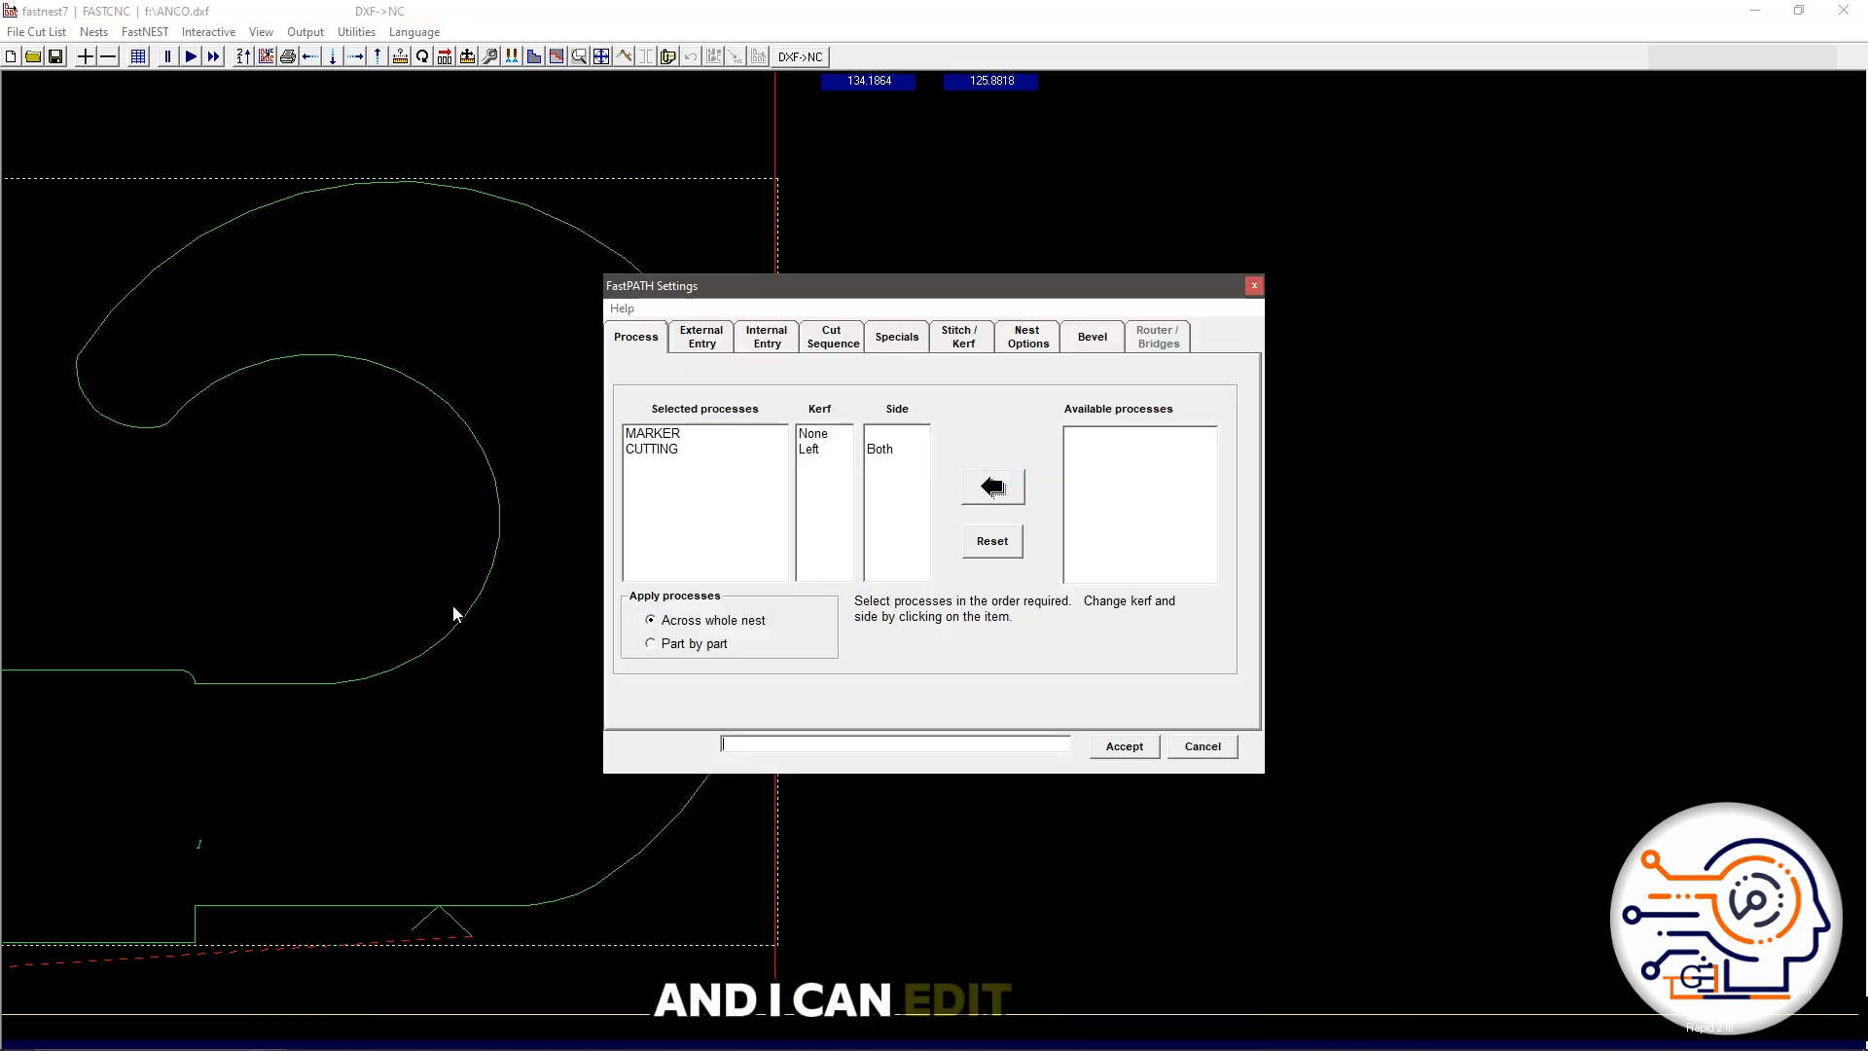
click(705, 338)
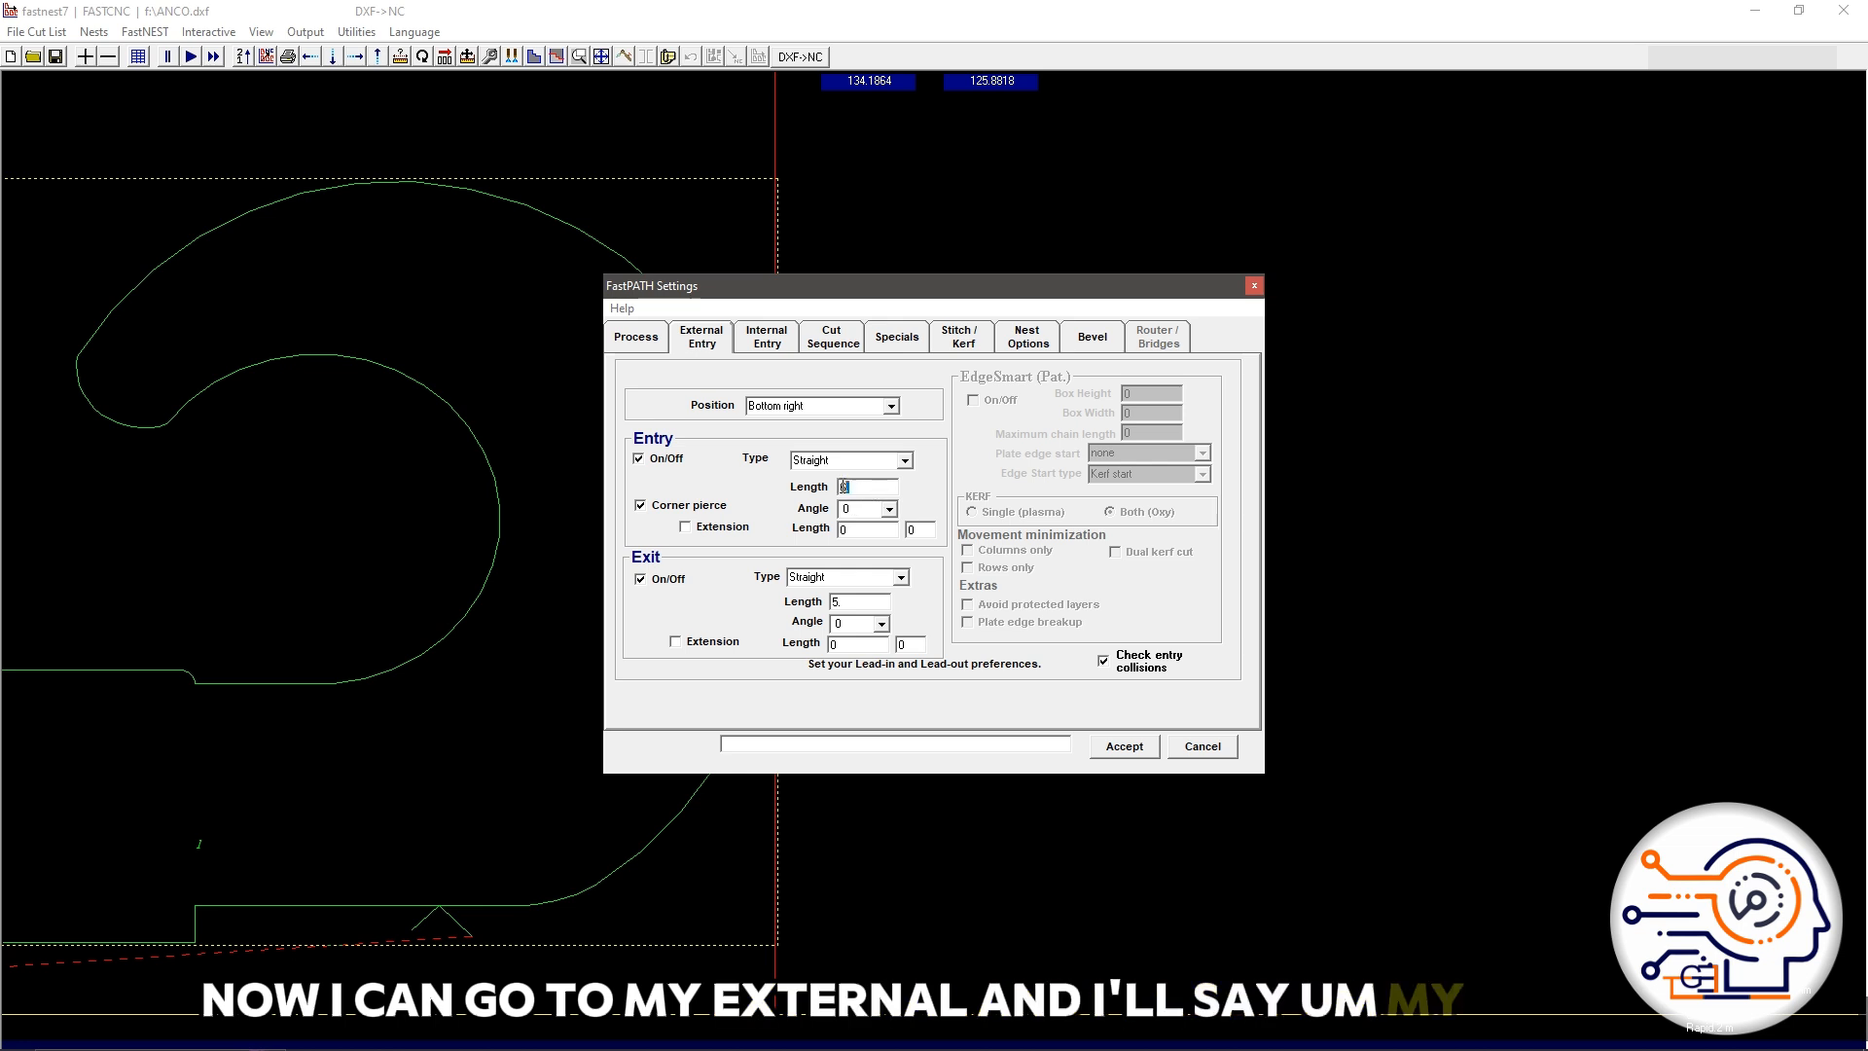
double_click(842, 487)
text(20)
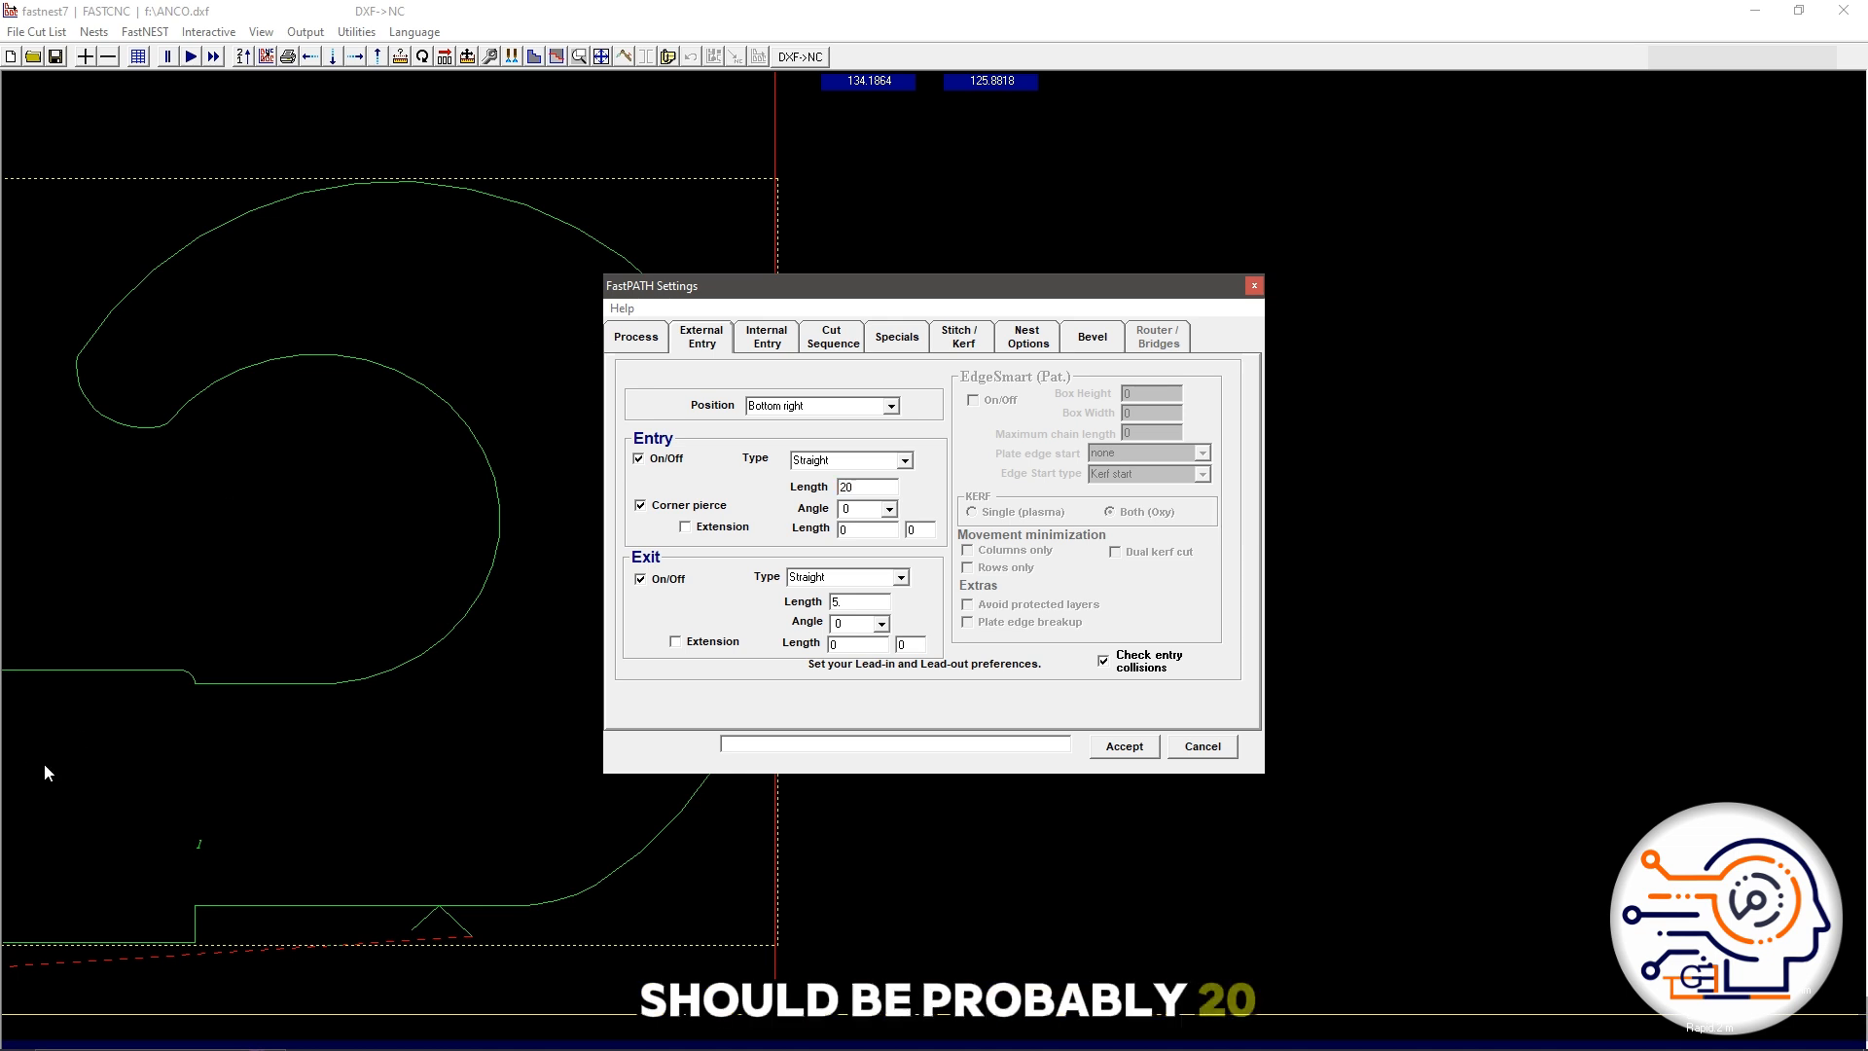
double_click(842, 601)
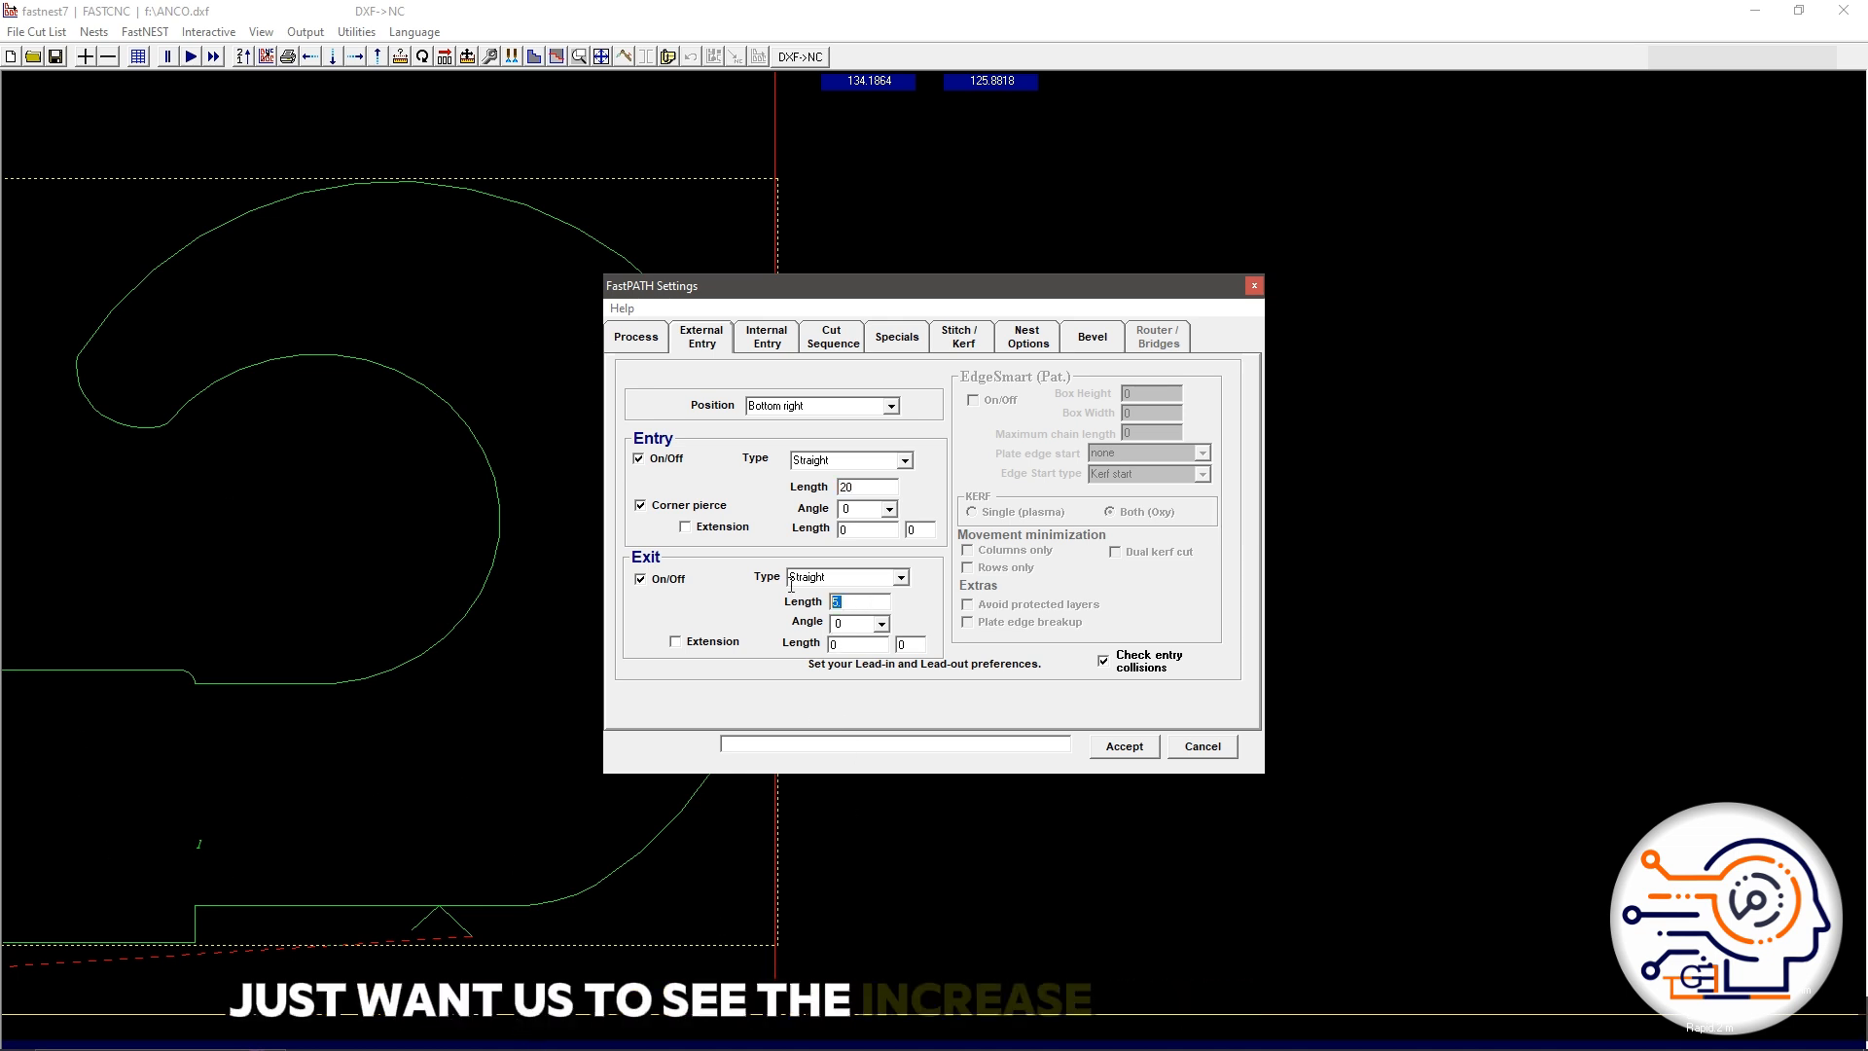
text(10)
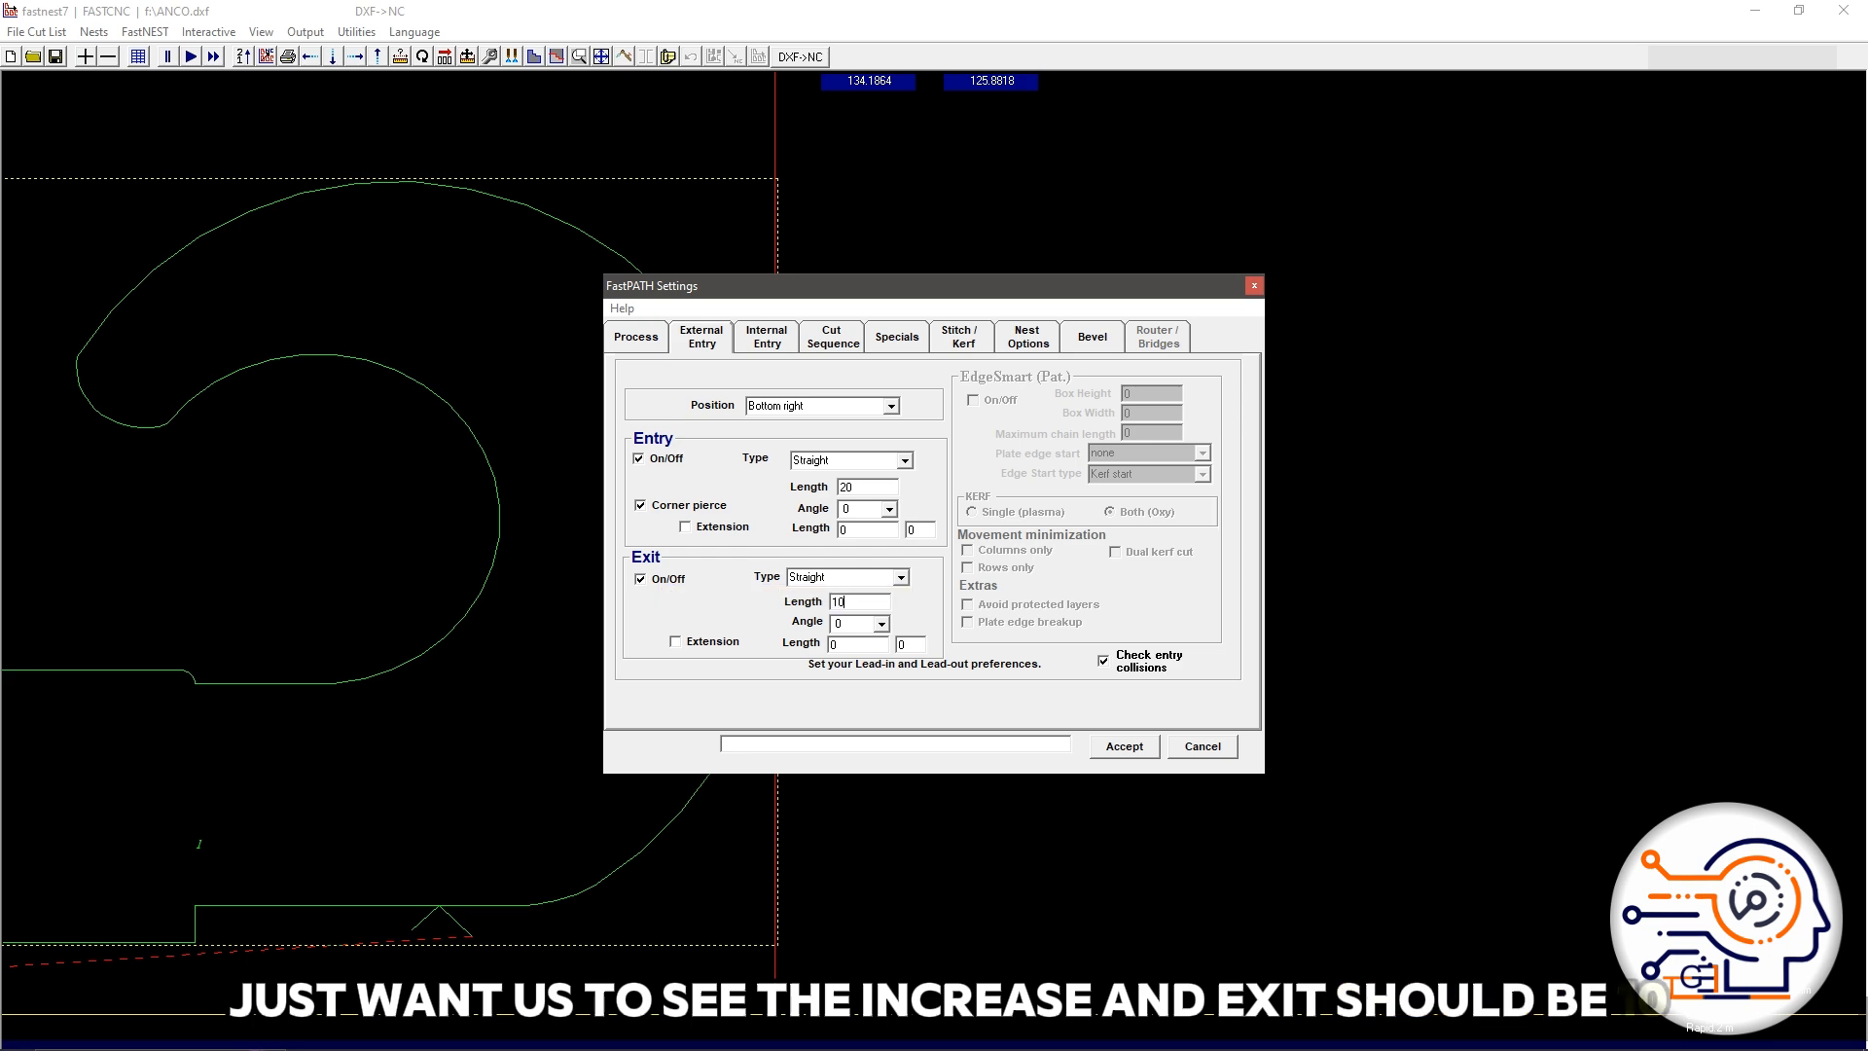
click(1124, 746)
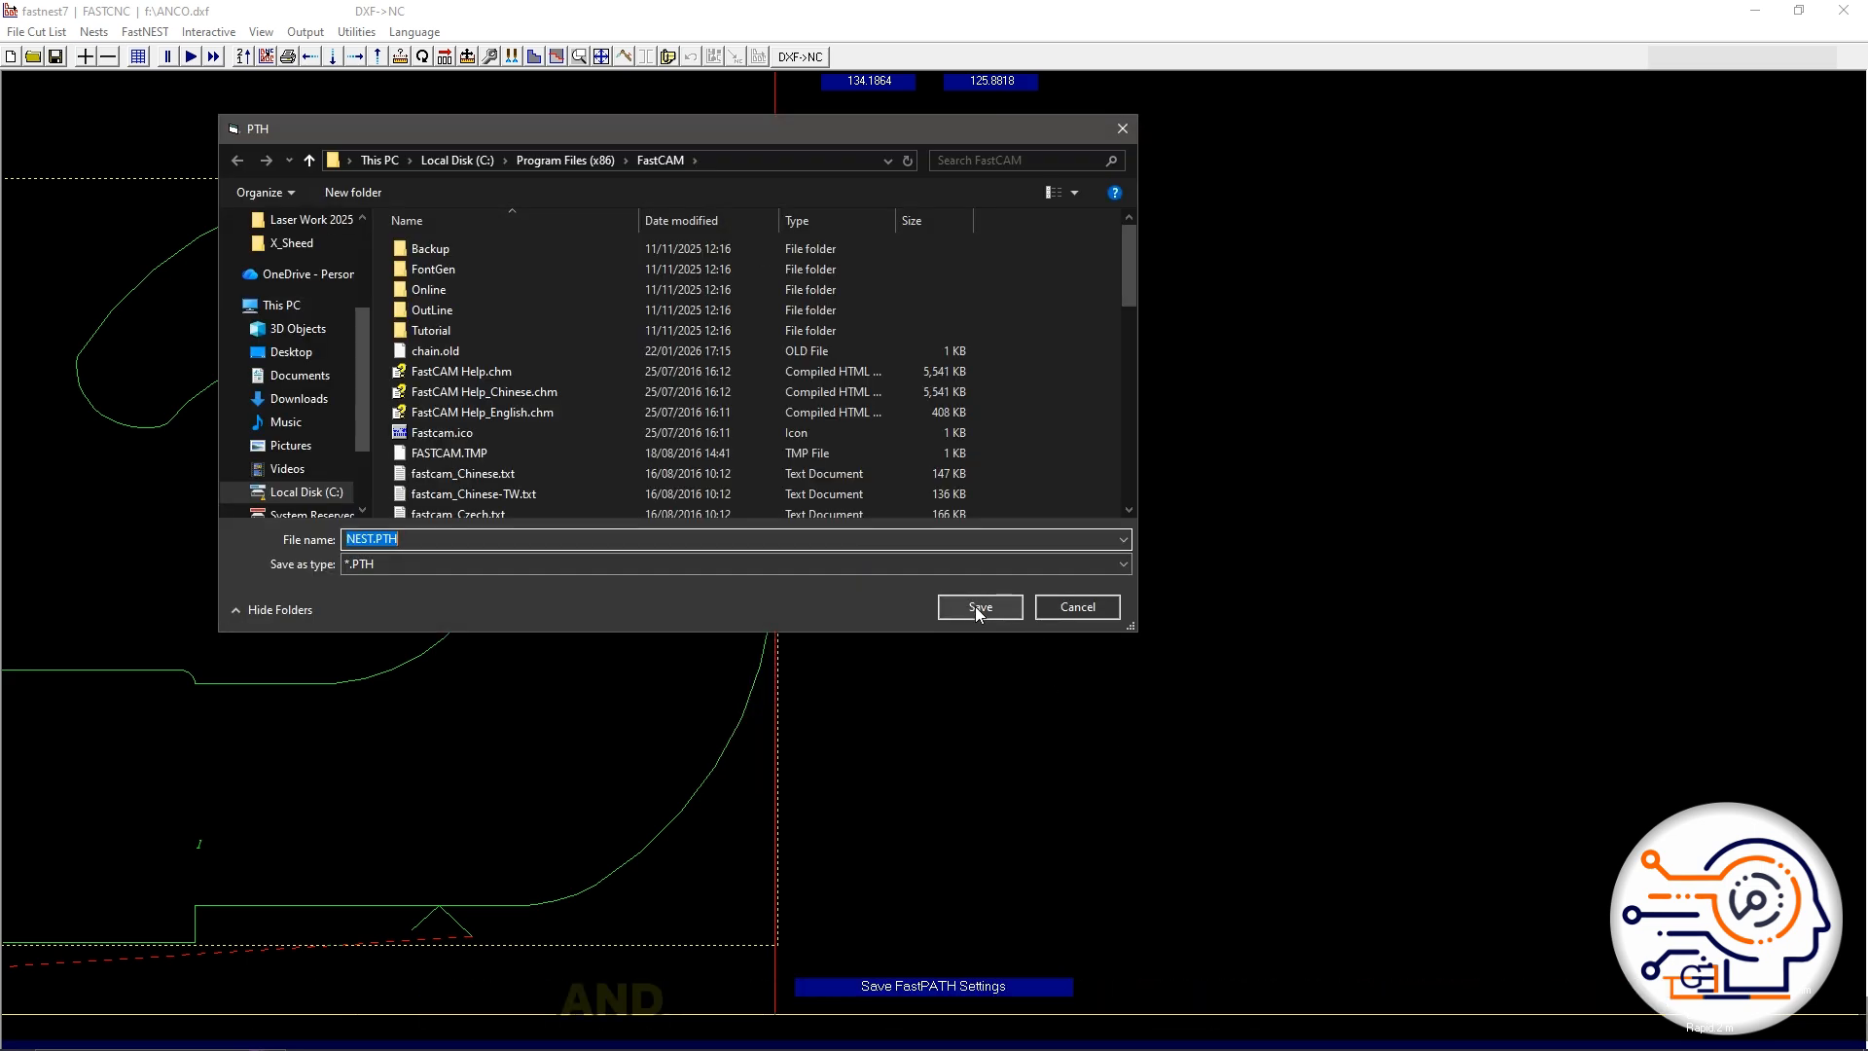
click(975, 606)
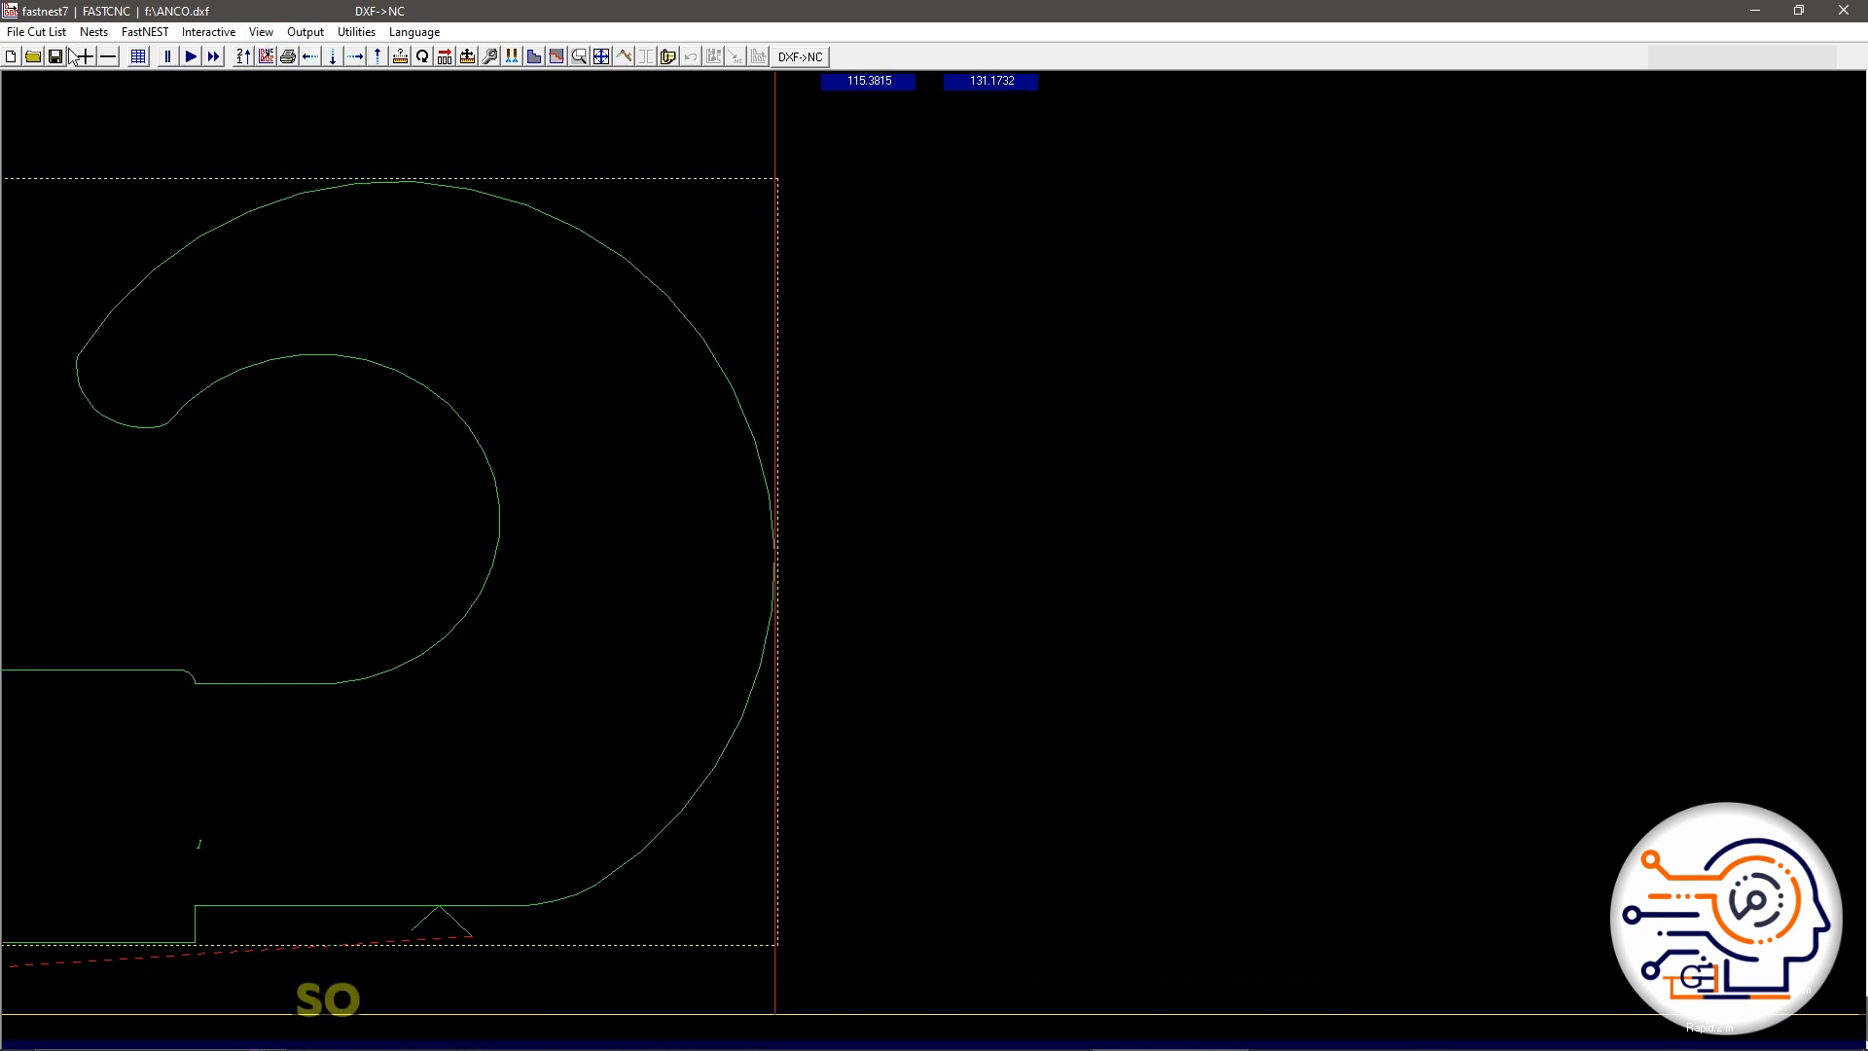
click(30, 32)
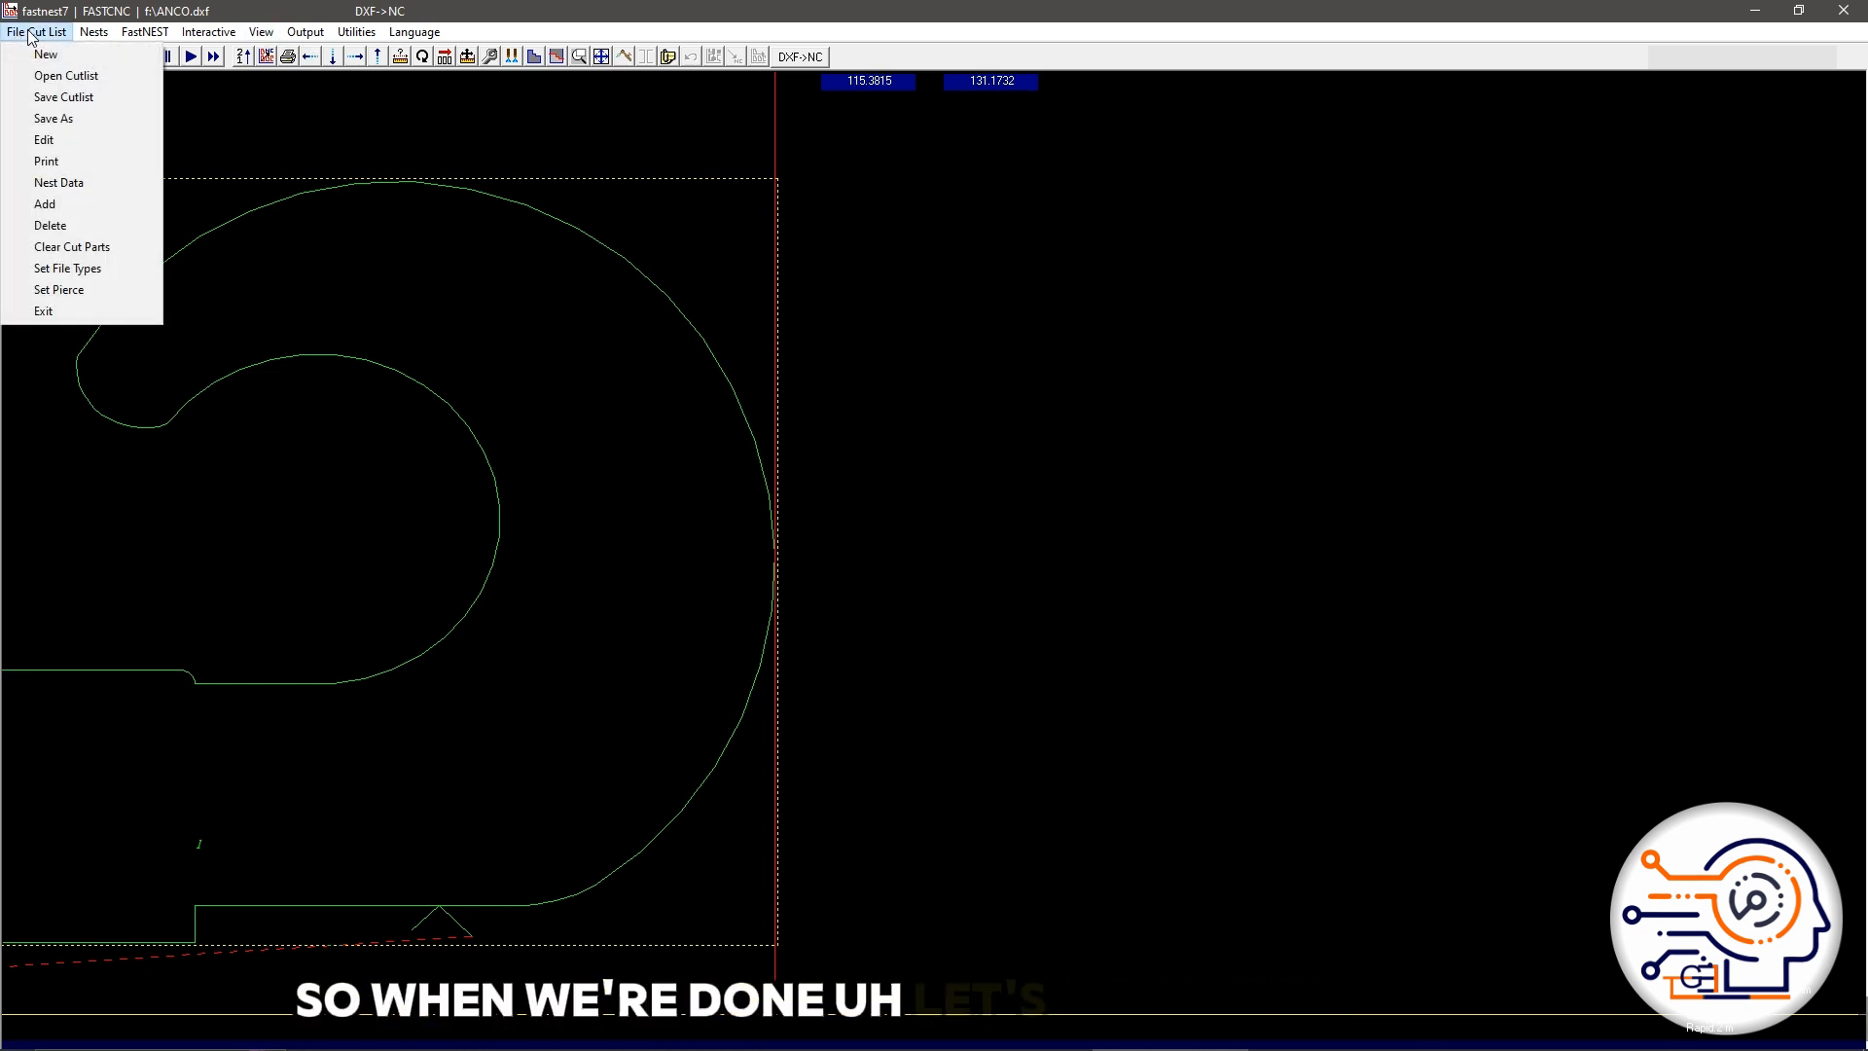
mouse_move(82, 39)
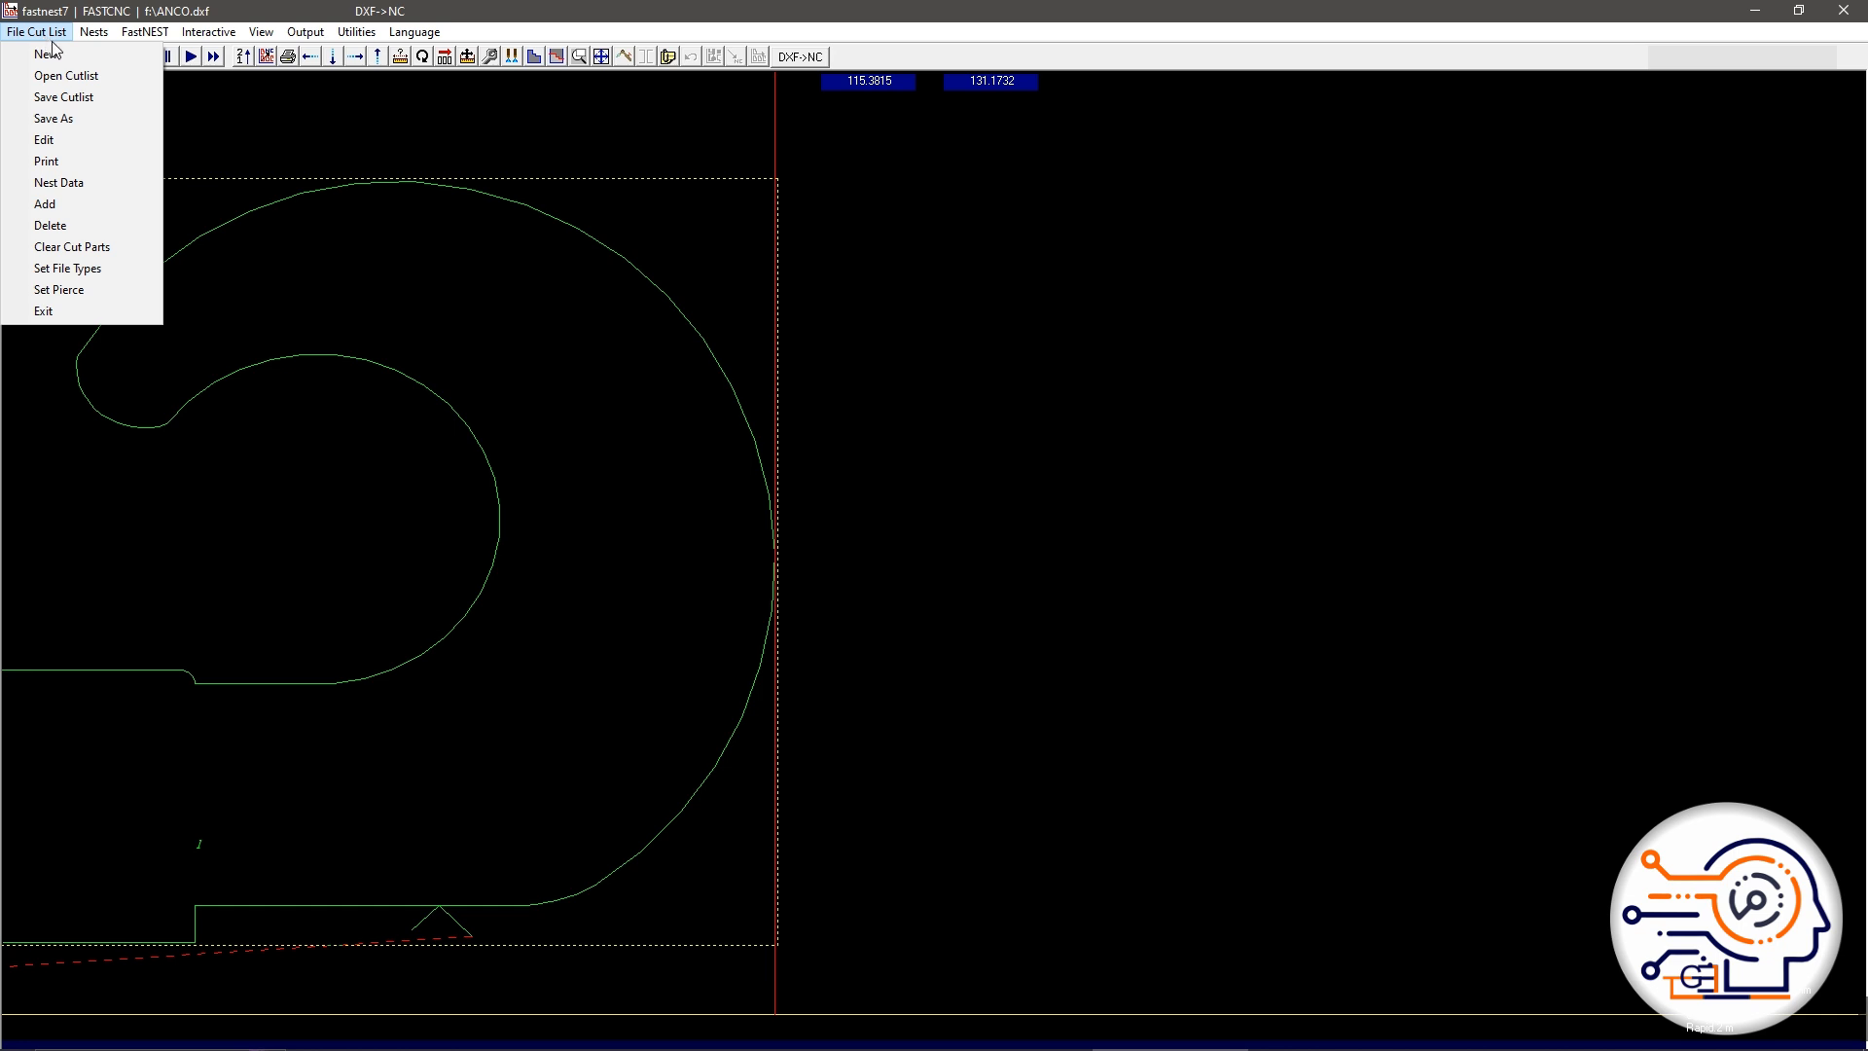
click(131, 32)
click(187, 33)
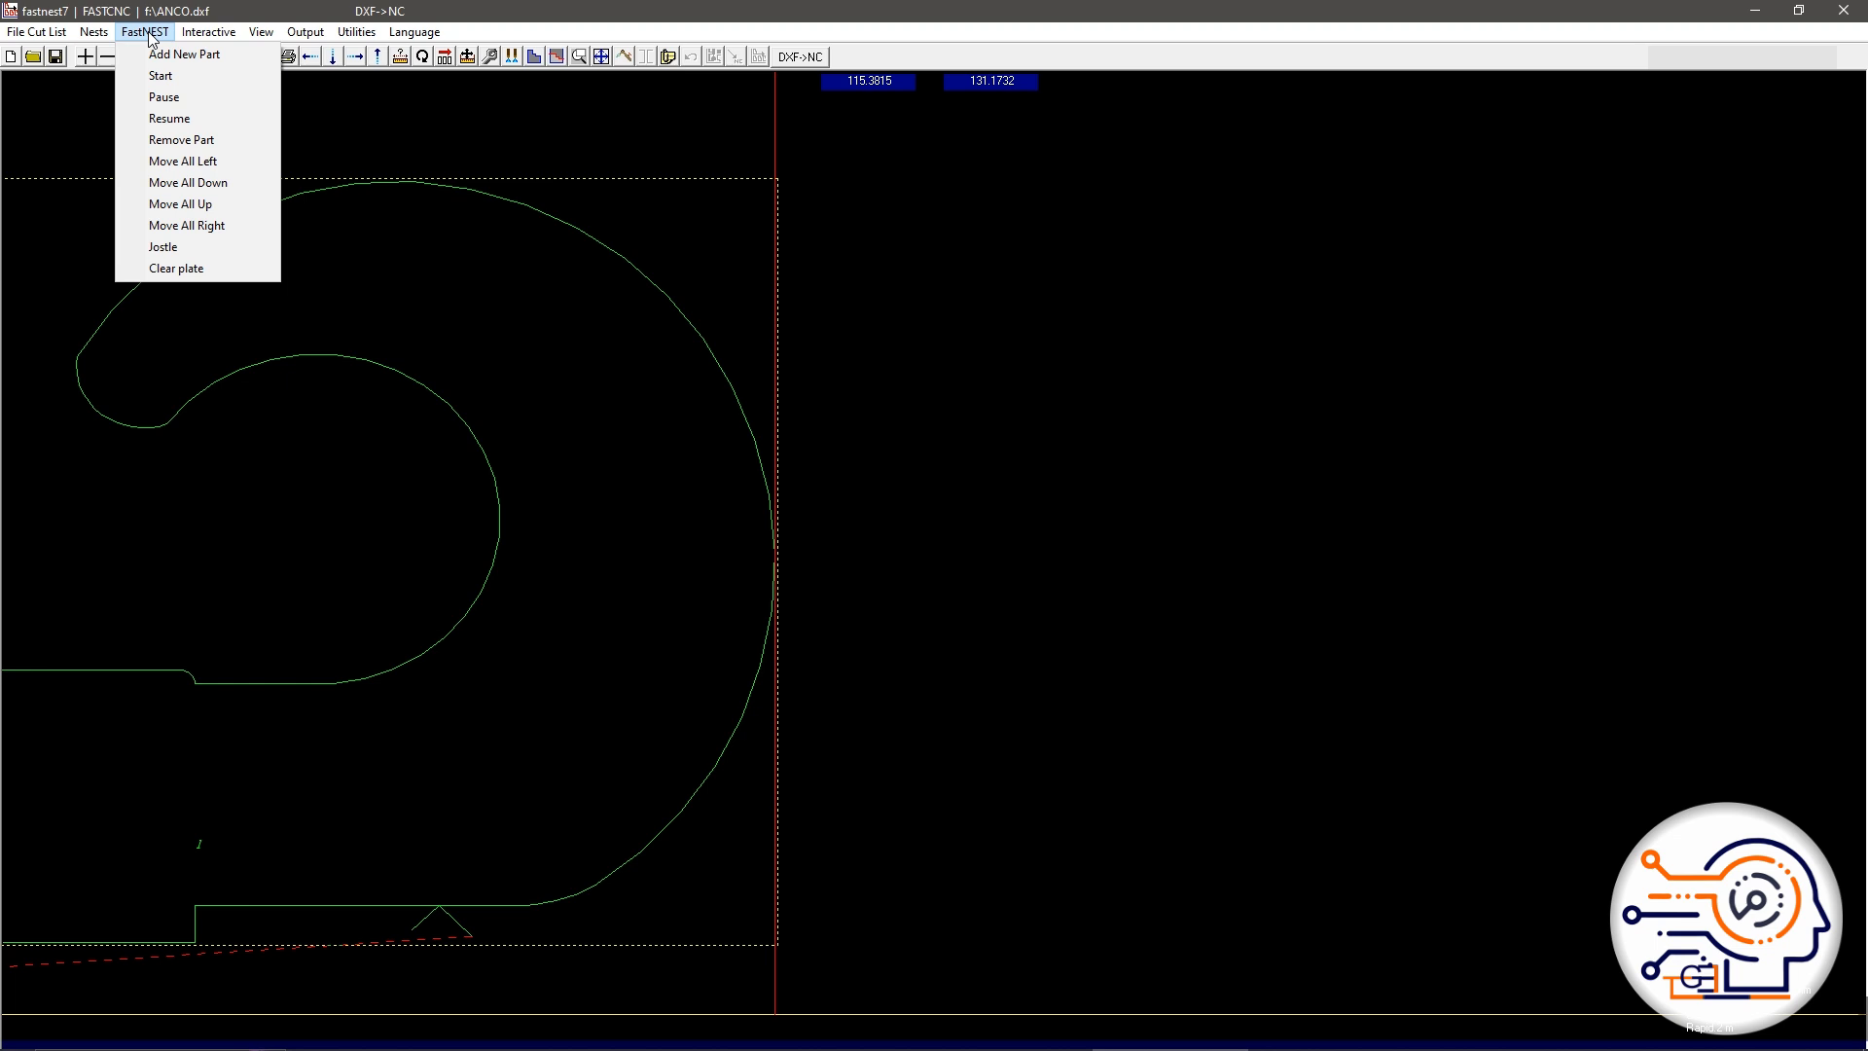
mouse_move(290, 40)
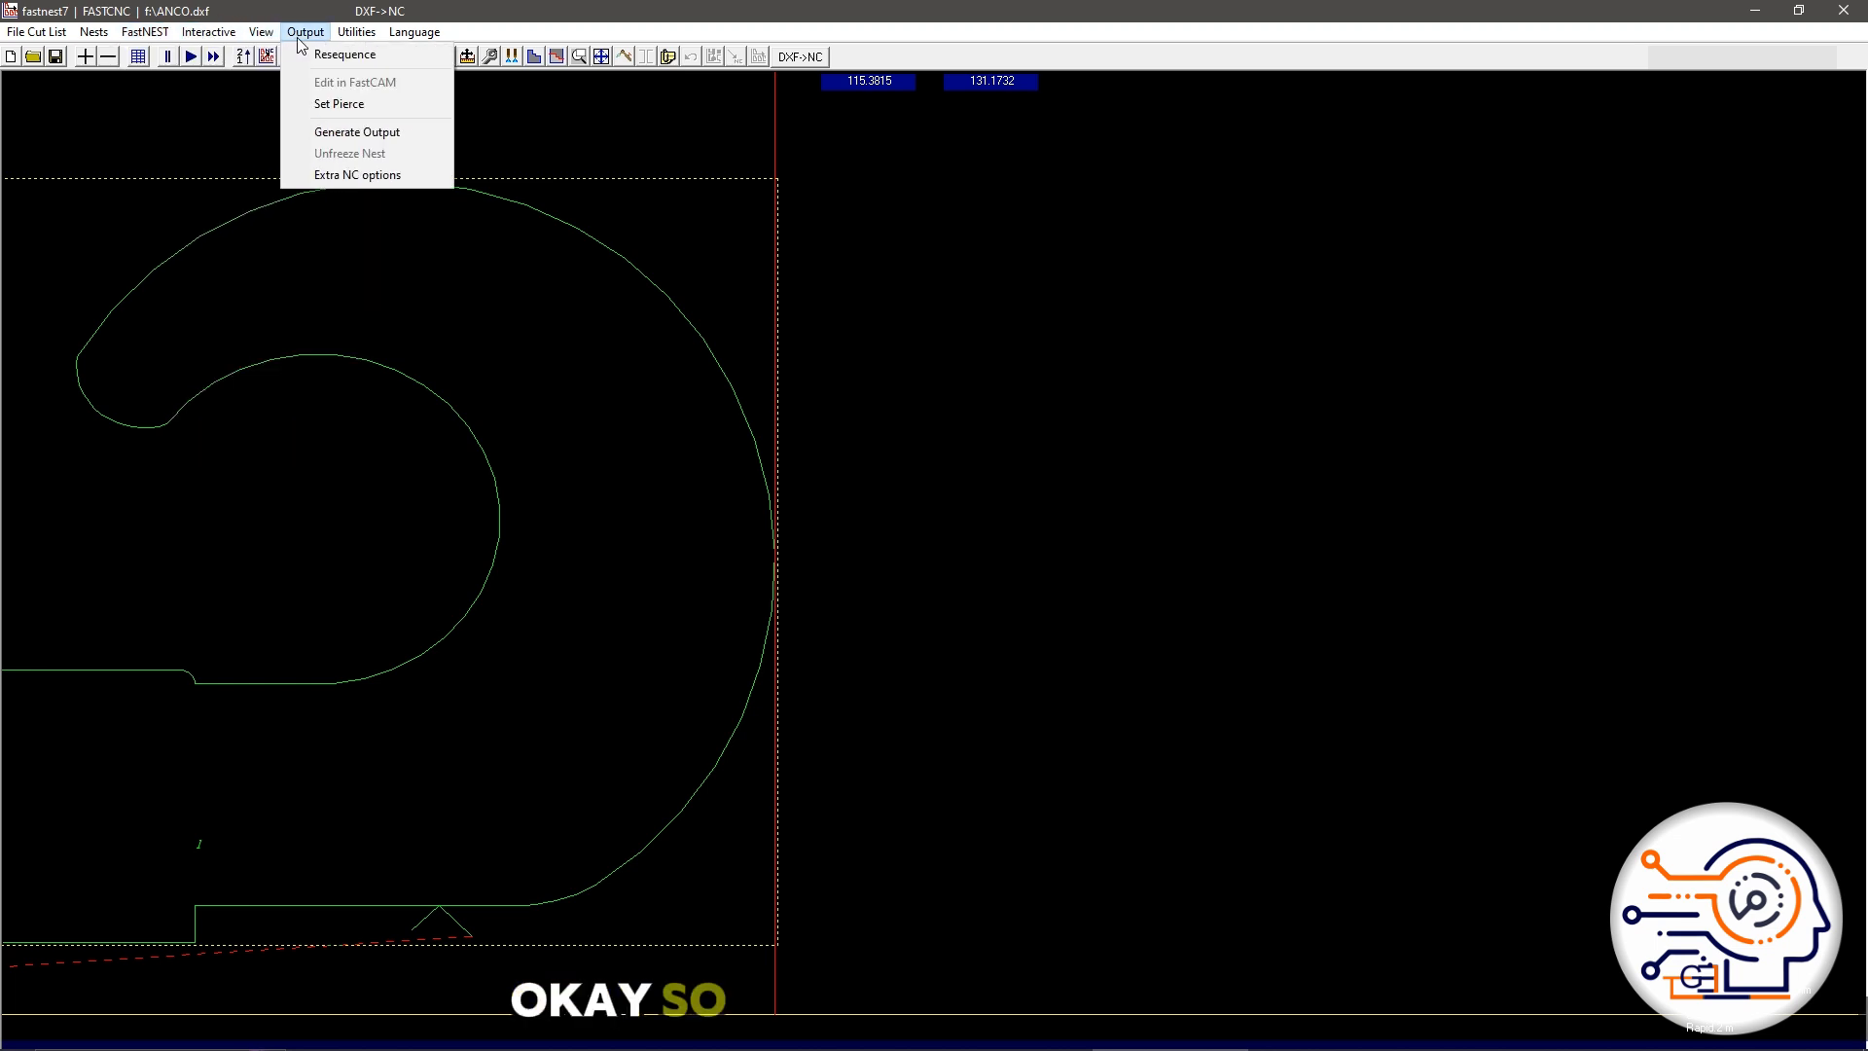
click(1118, 547)
Step: Add a second ANCO.dxf part to the nest, accepting its default nest part data
scroll(488, 580, down, 3)
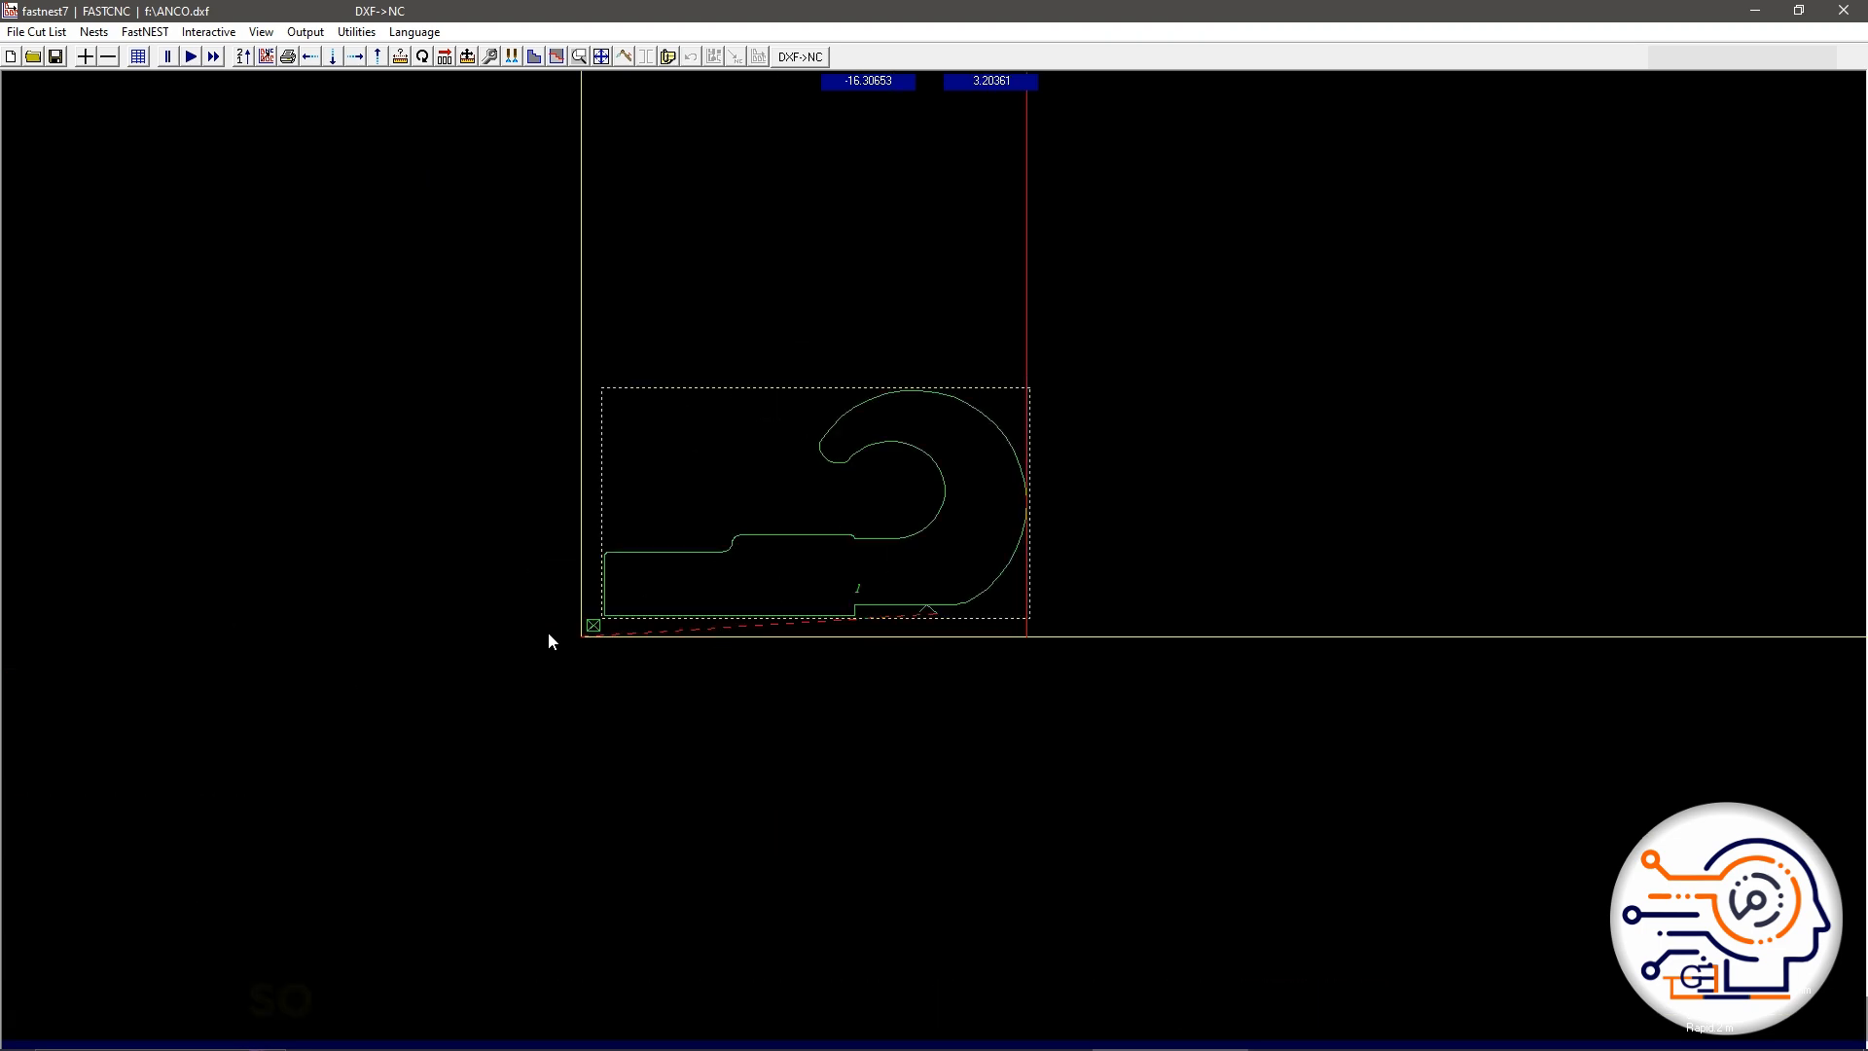
scroll(949, 623, up, 3)
scroll(735, 516, down, 2)
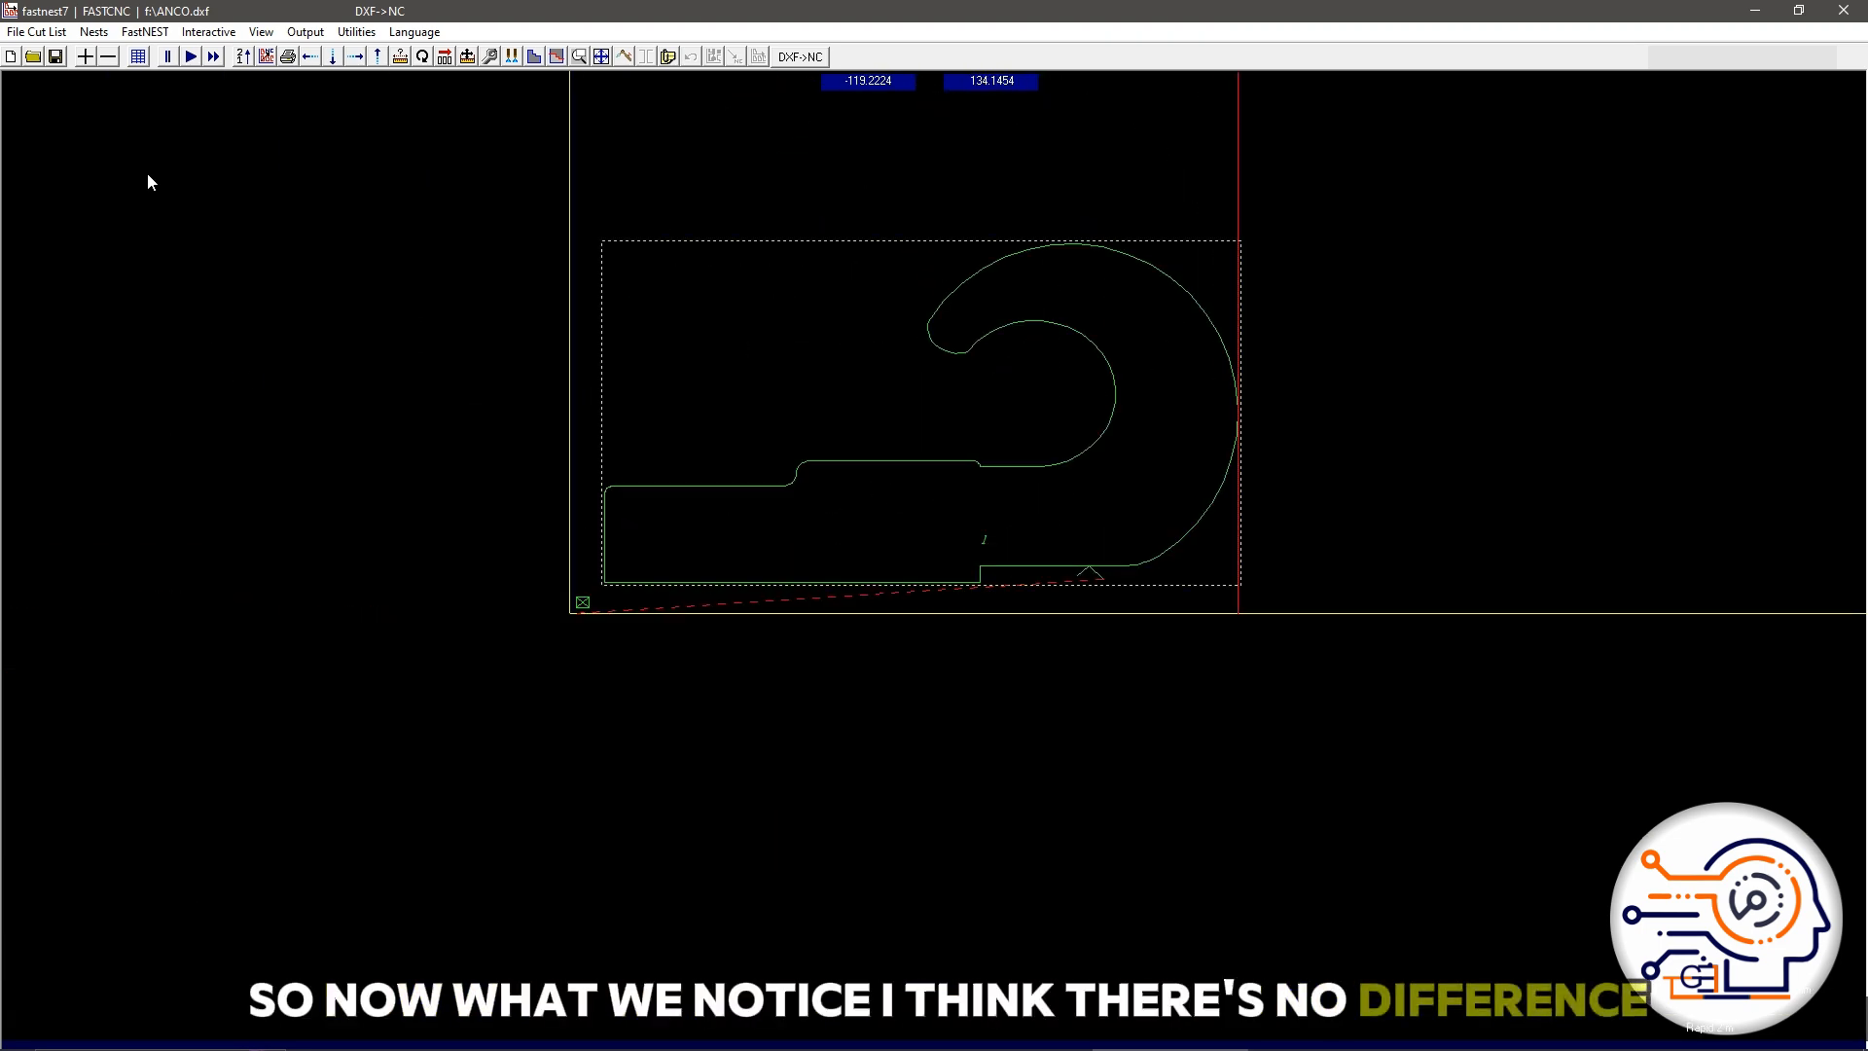
click(11, 57)
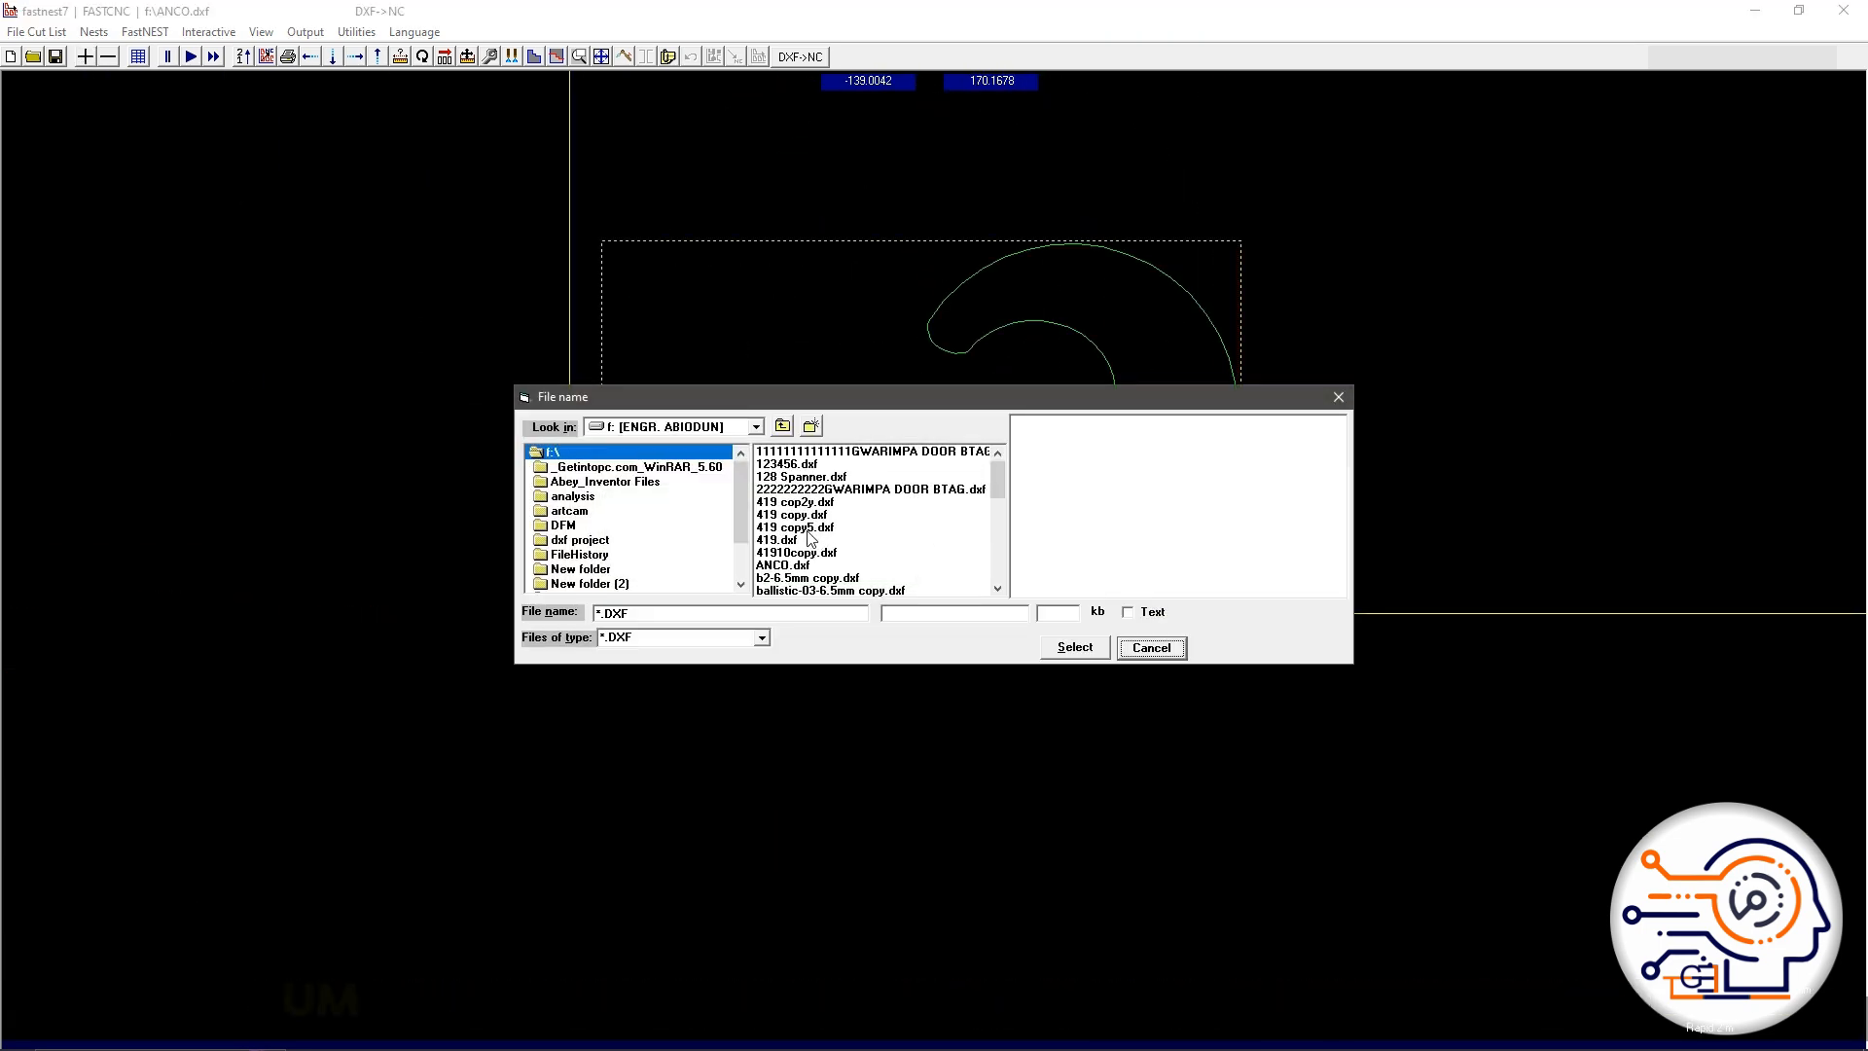
click(808, 535)
click(783, 565)
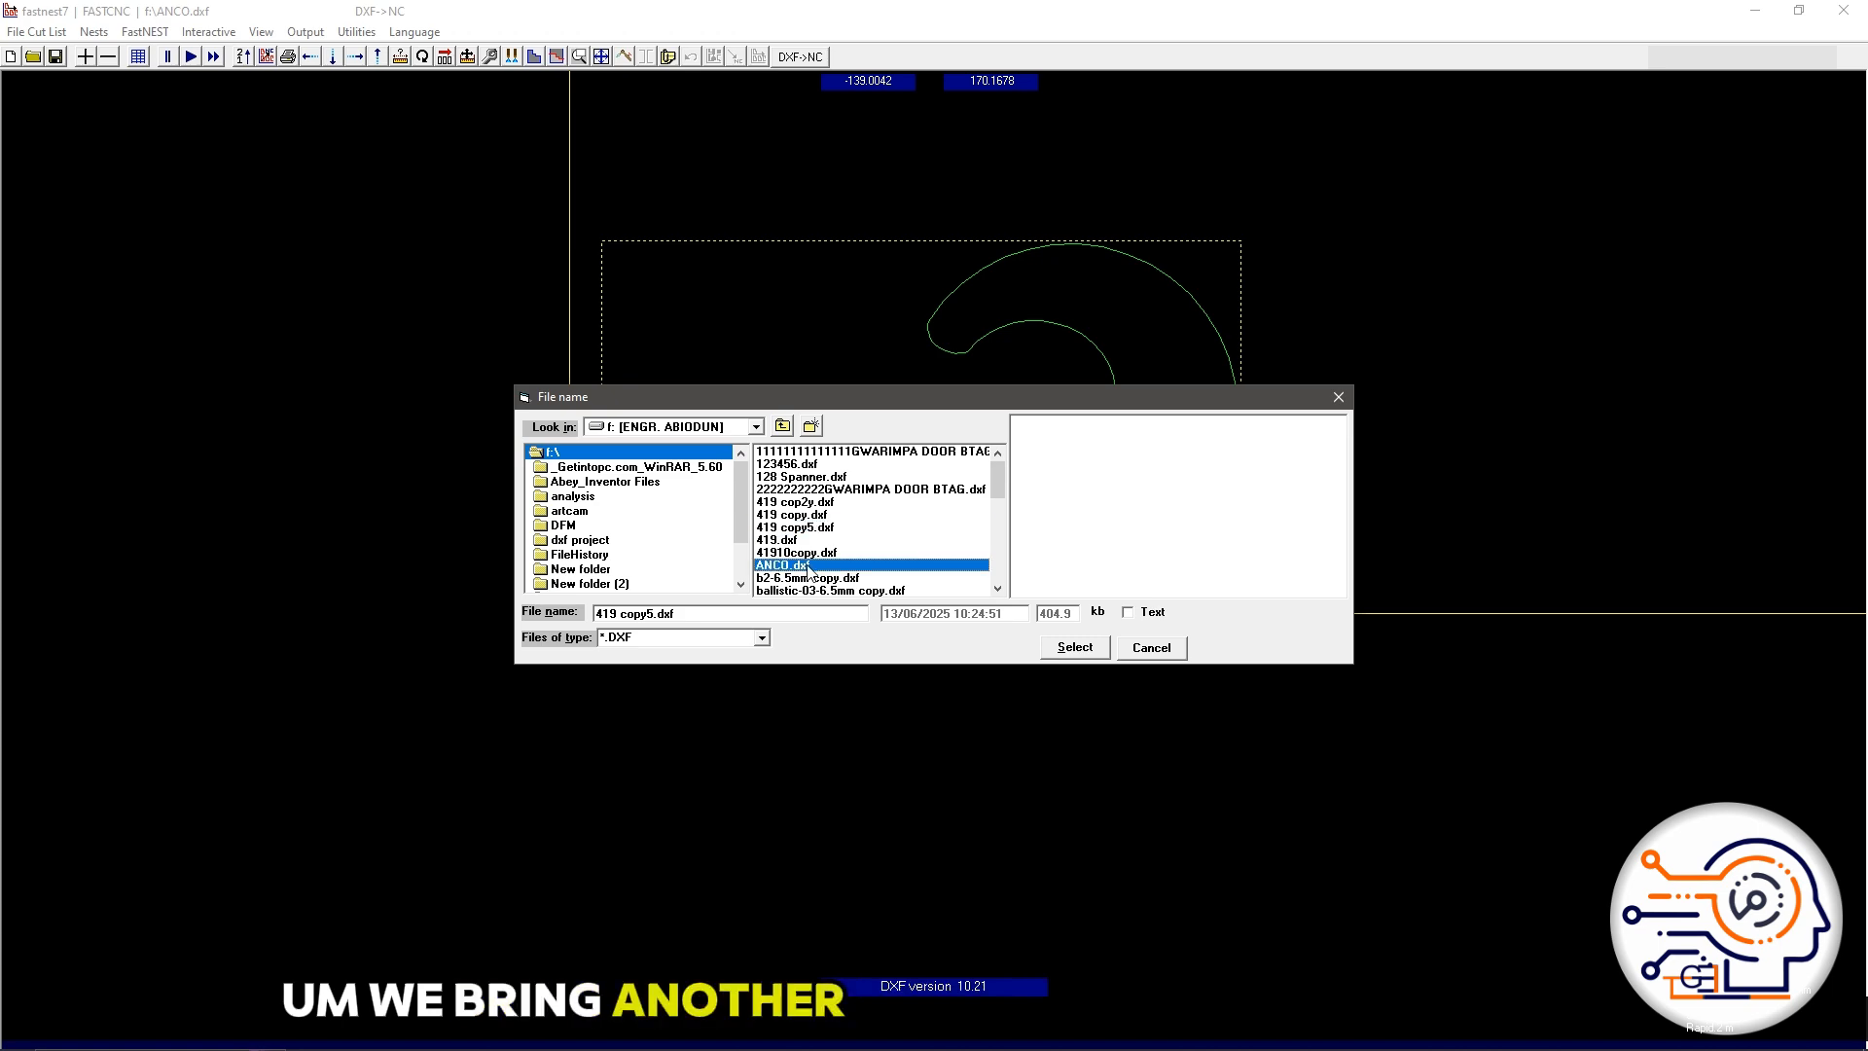
click(1075, 647)
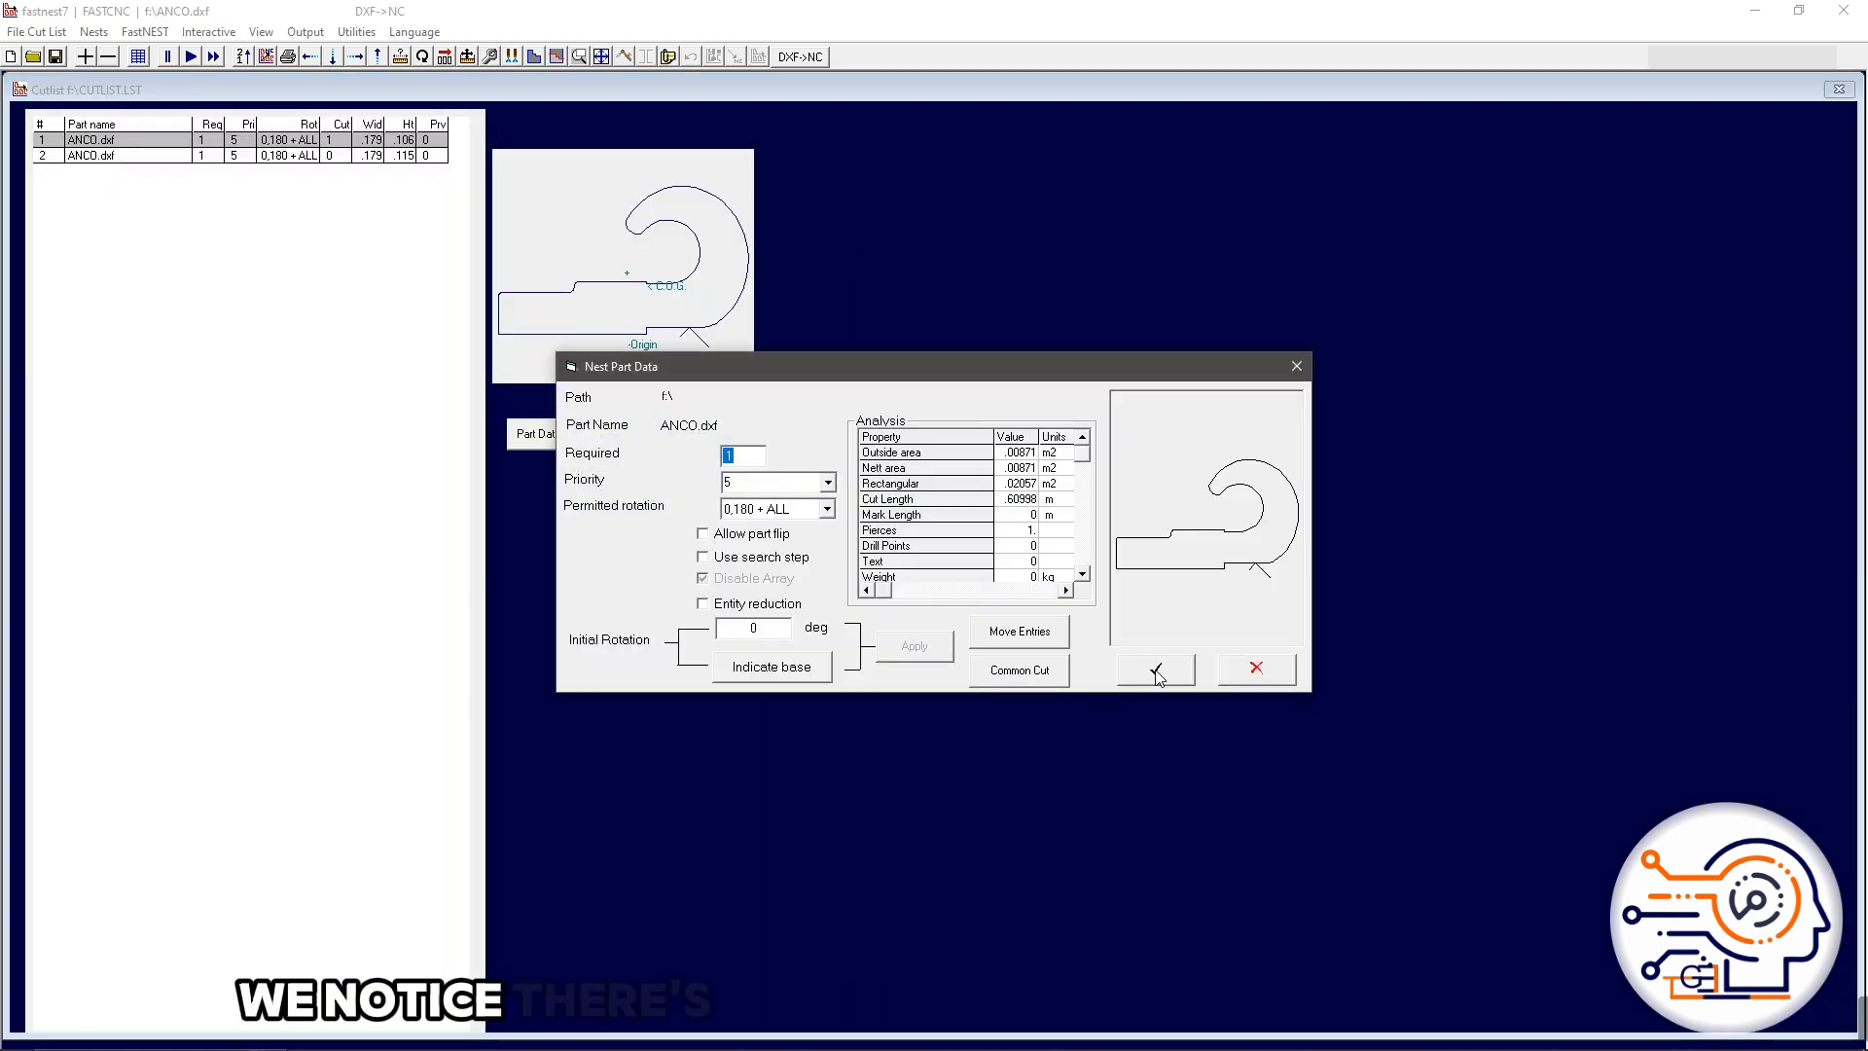
click(1156, 670)
Step: Compare the pierce lead-in and lead-out marks on the two nested hook parts
scroll(907, 388, up, 3)
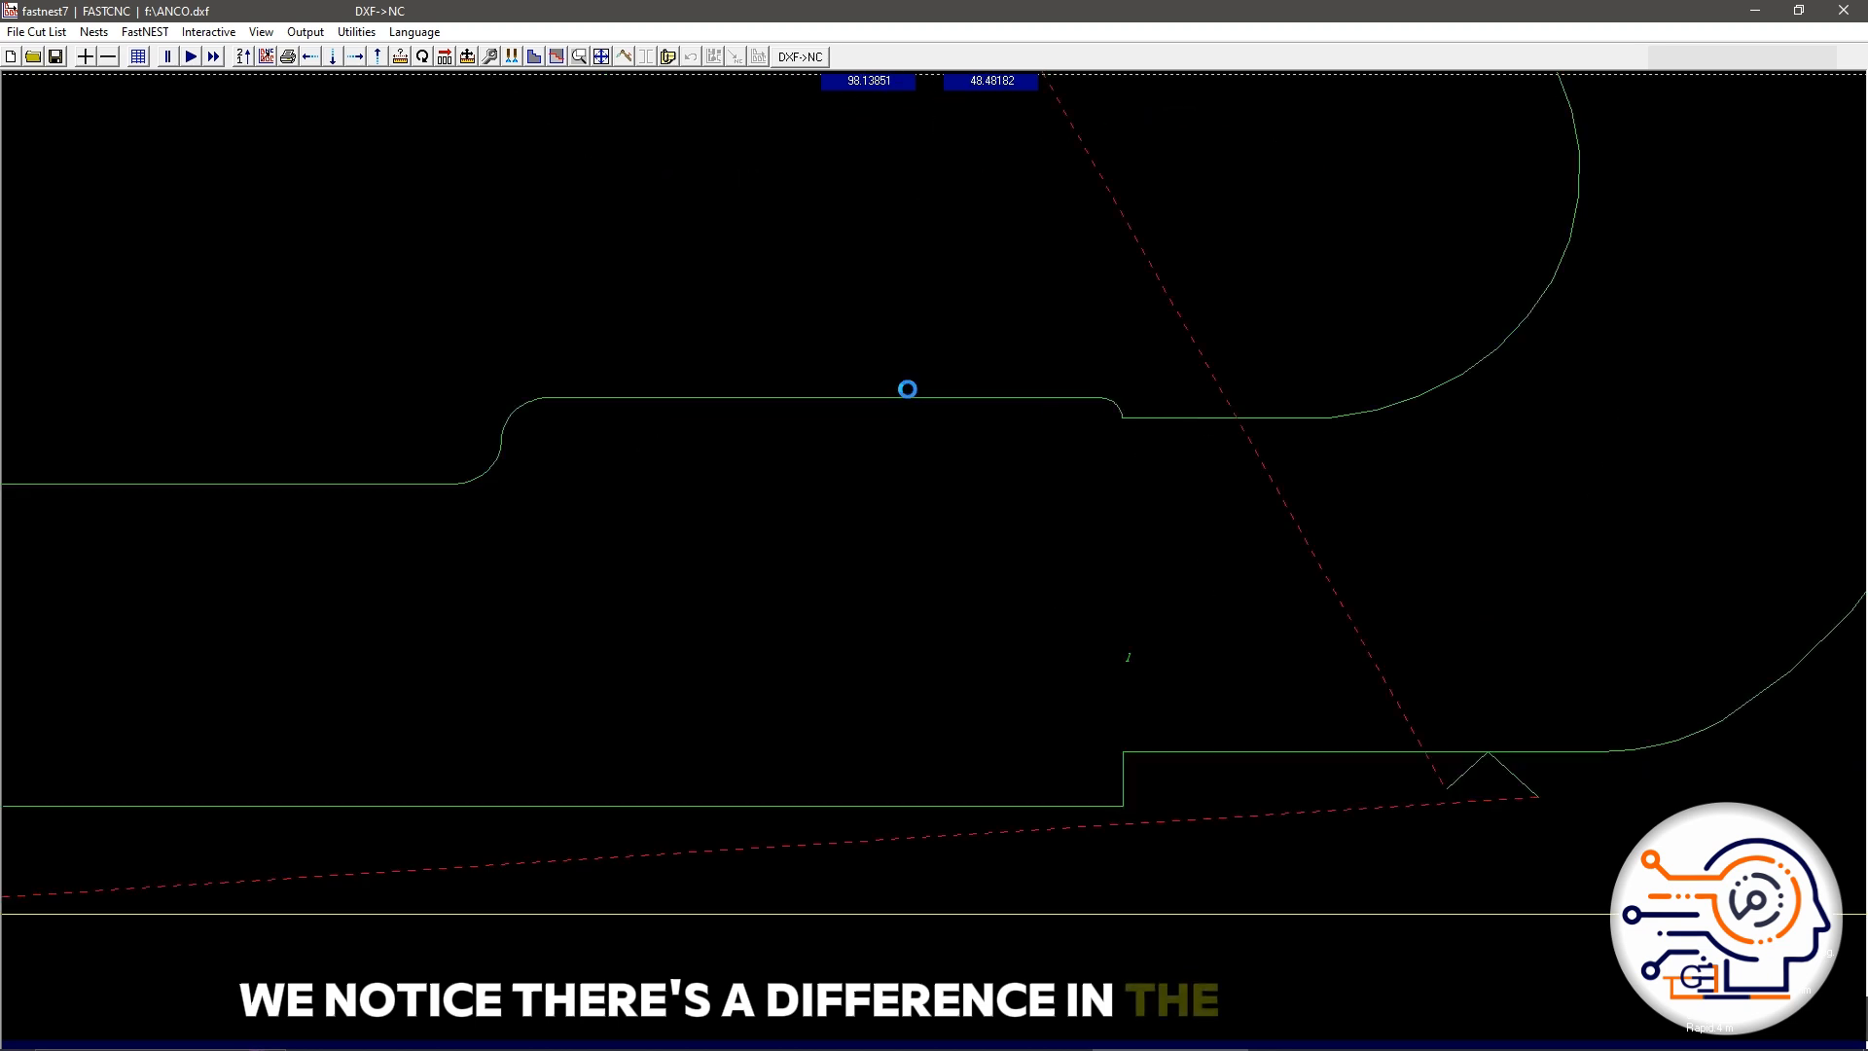
scroll(907, 389, down, 5)
scroll(820, 233, down, 1)
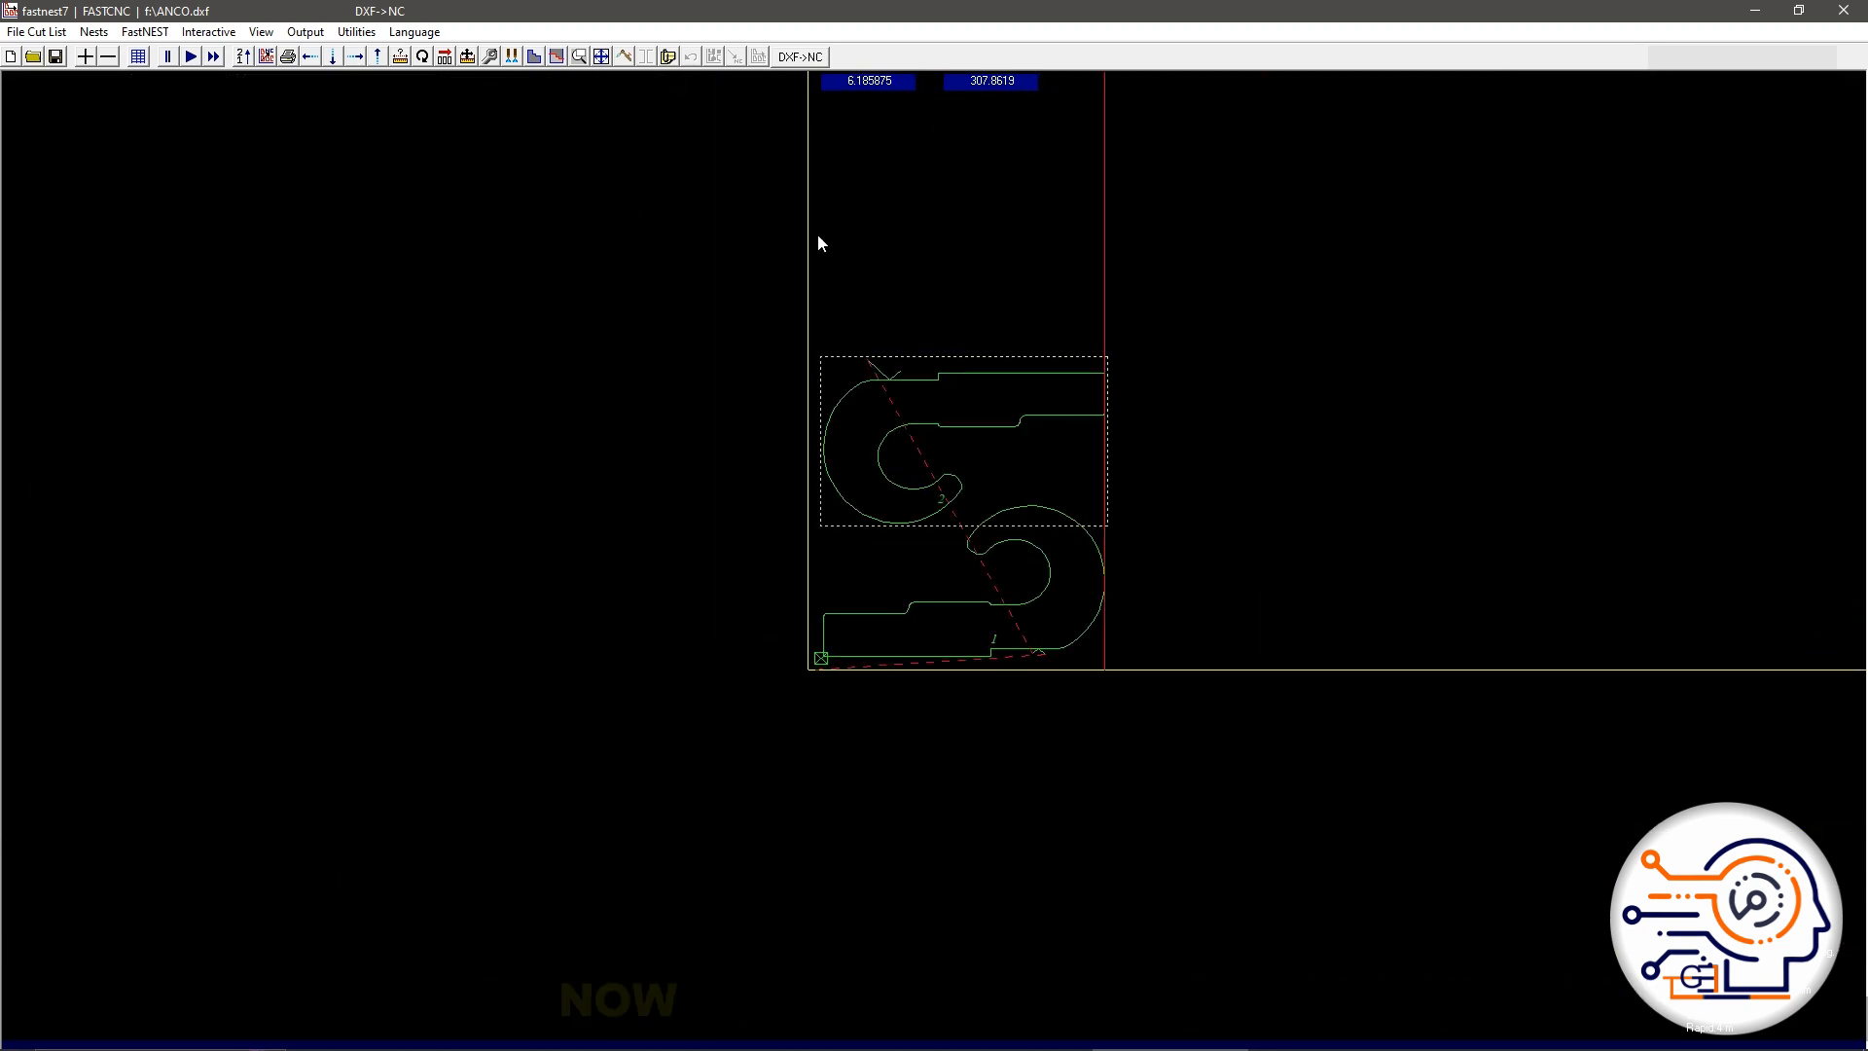
scroll(878, 372, up, 2)
scroll(871, 324, up, 1)
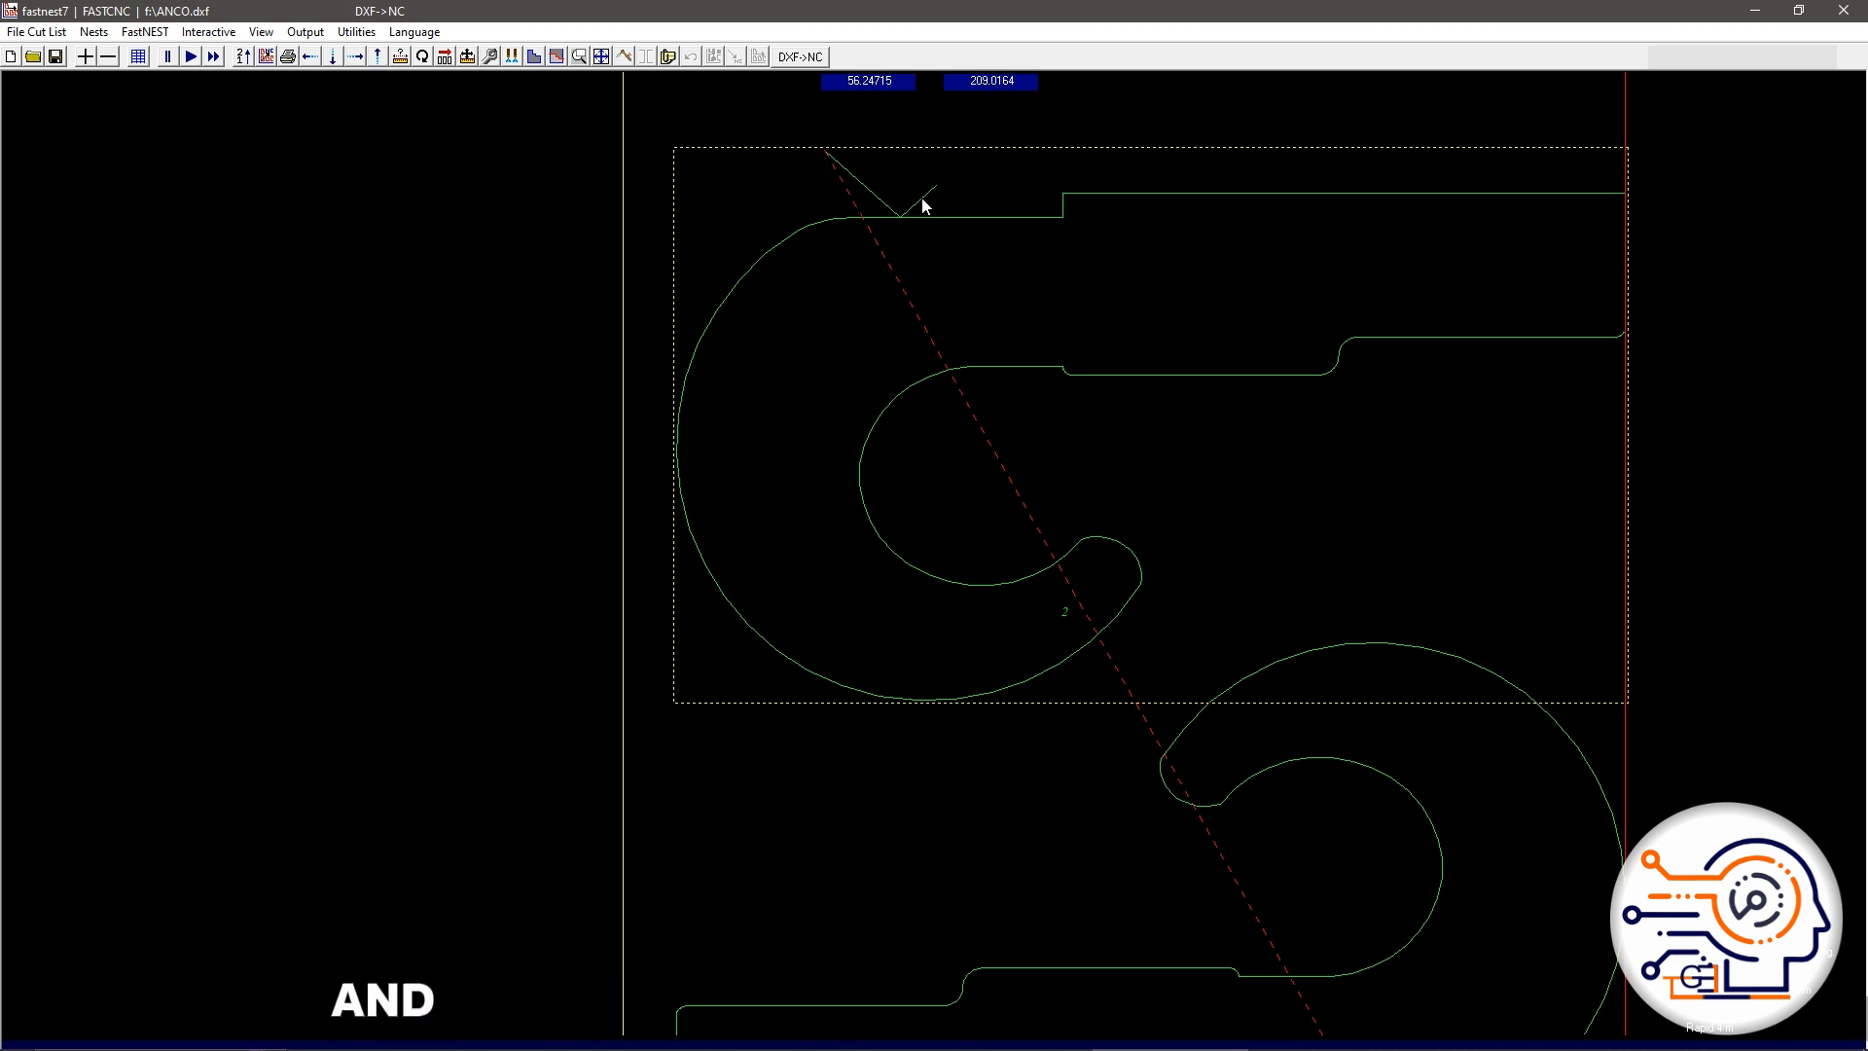
scroll(922, 198, up, 1)
scroll(882, 222, down, 4)
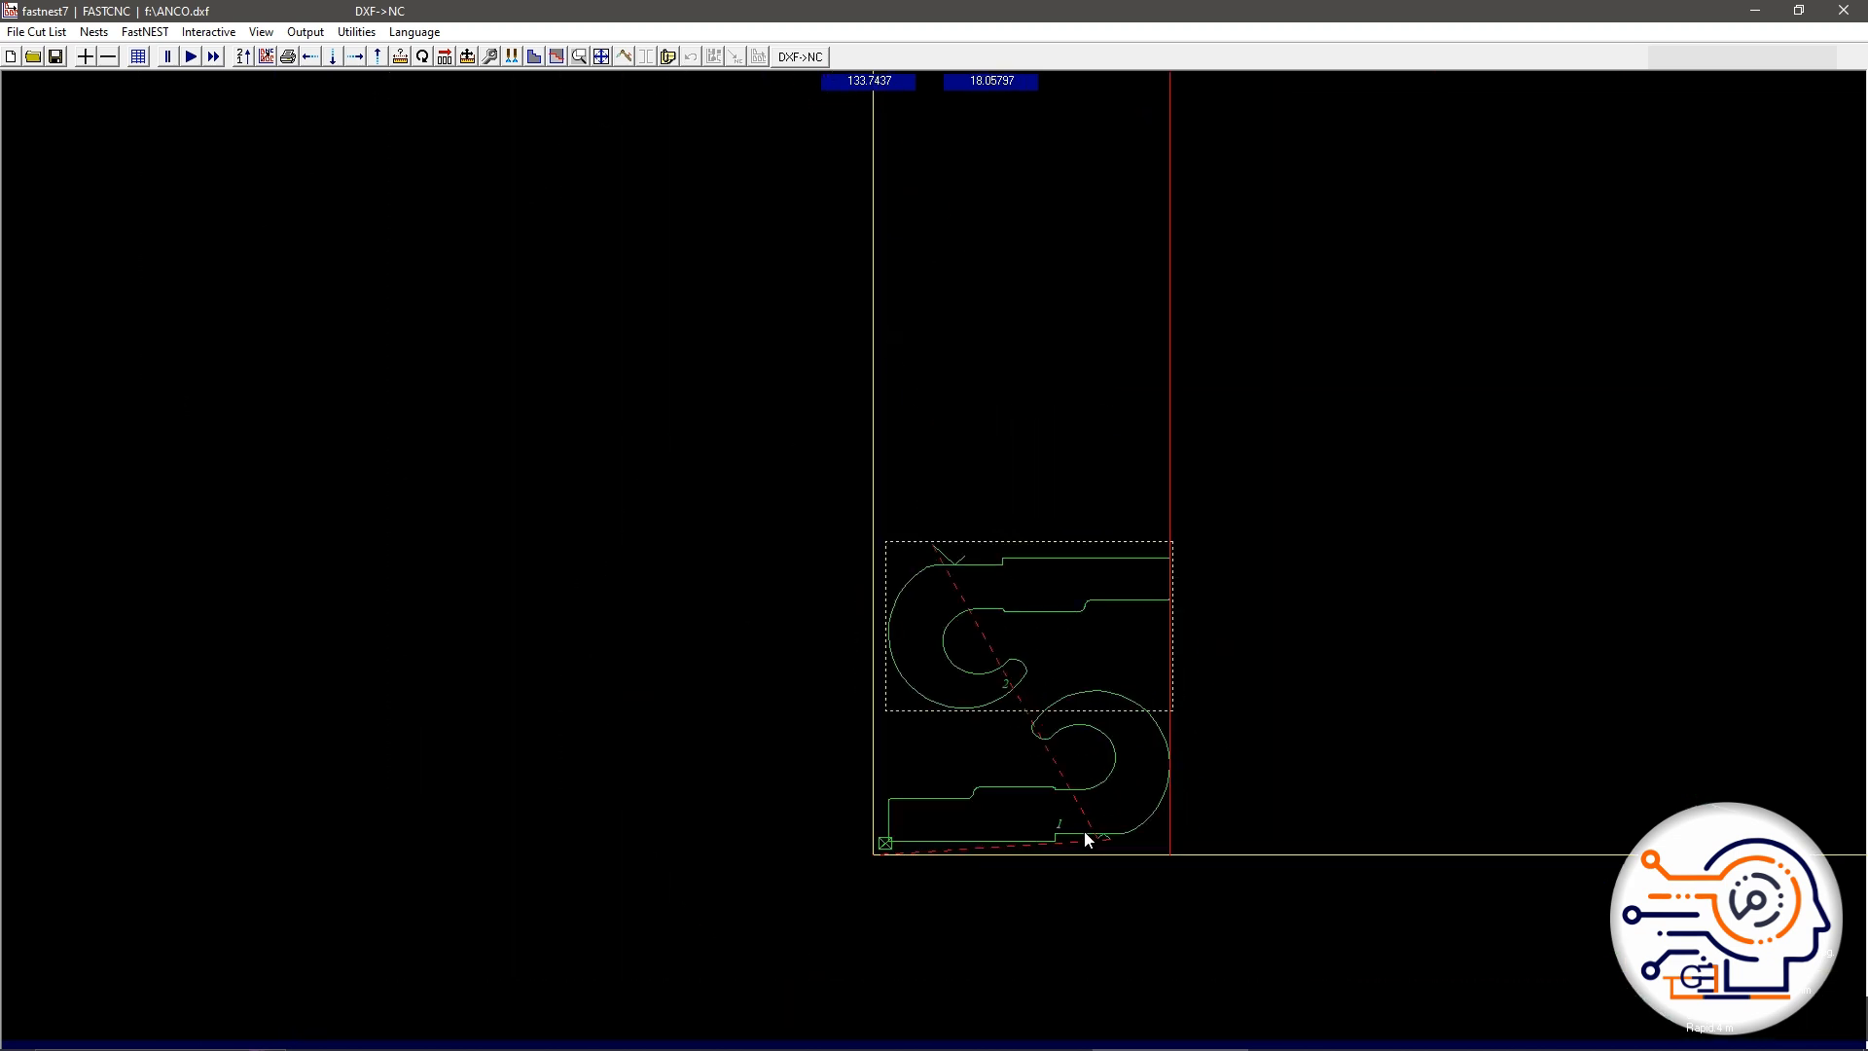
scroll(1095, 841, up, 2)
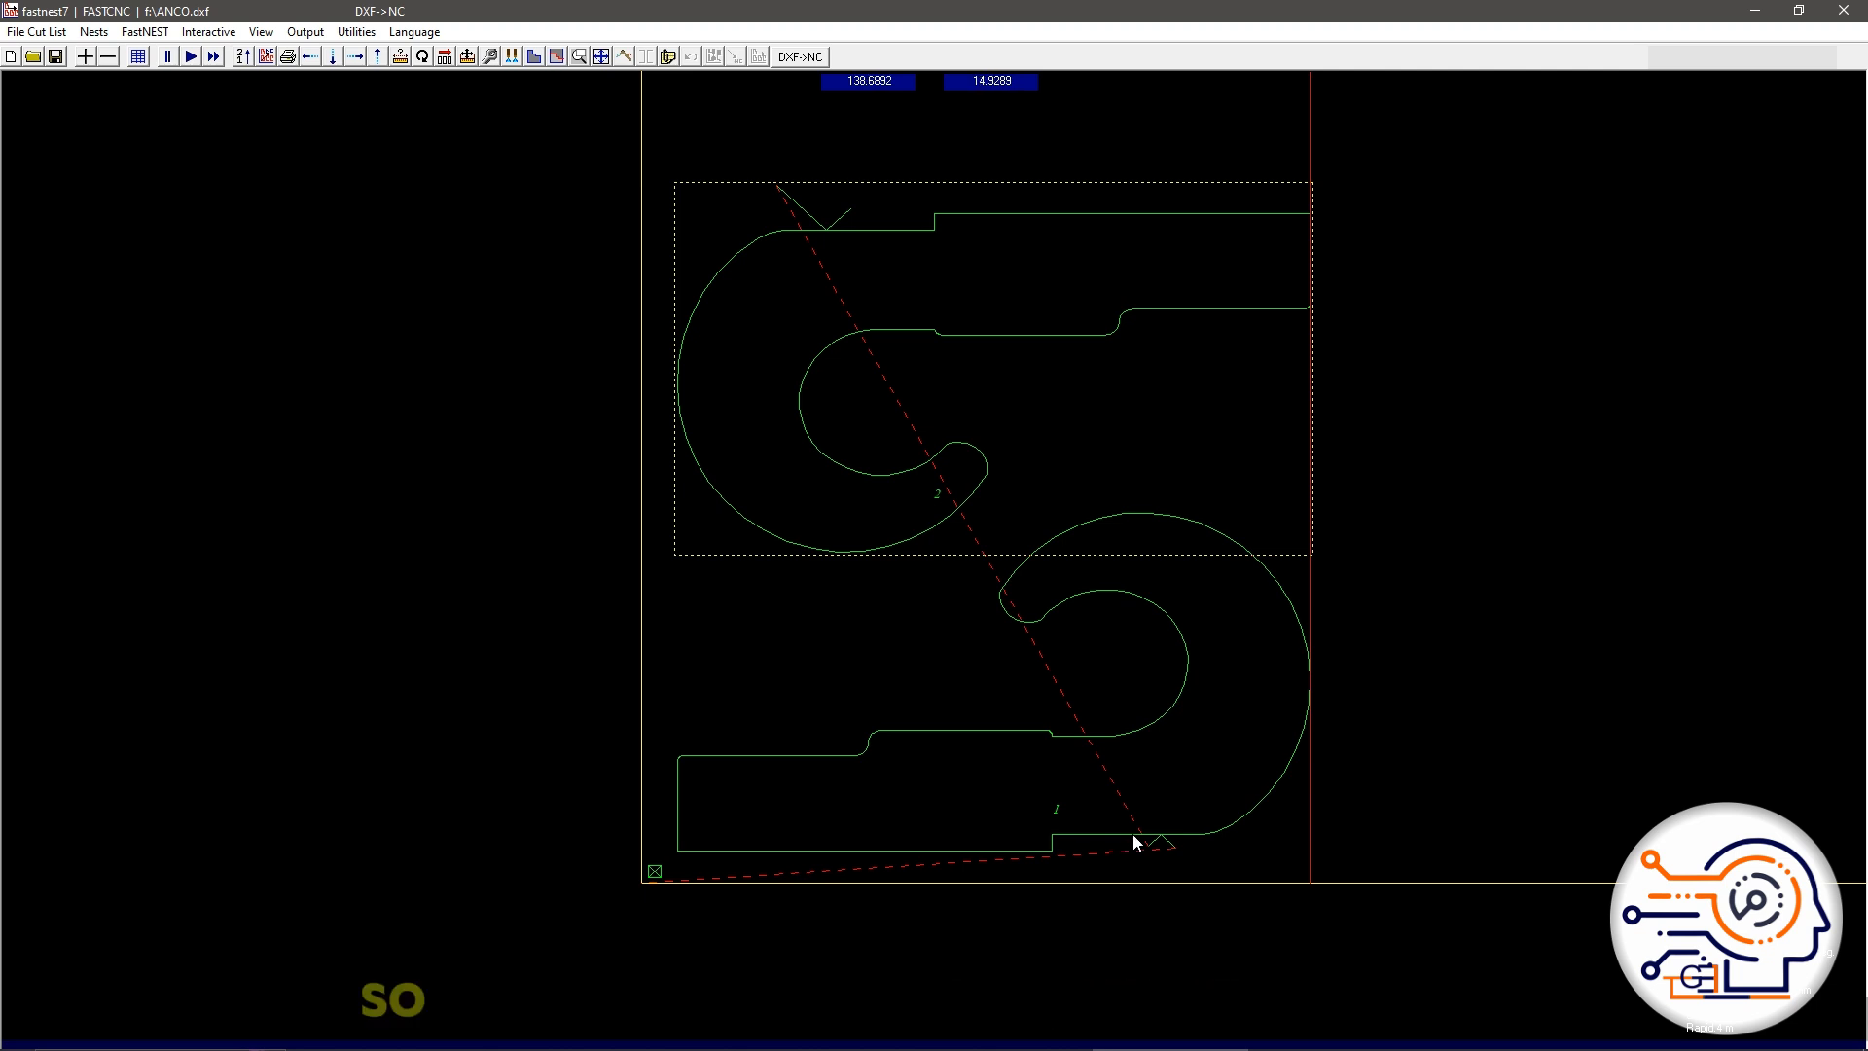
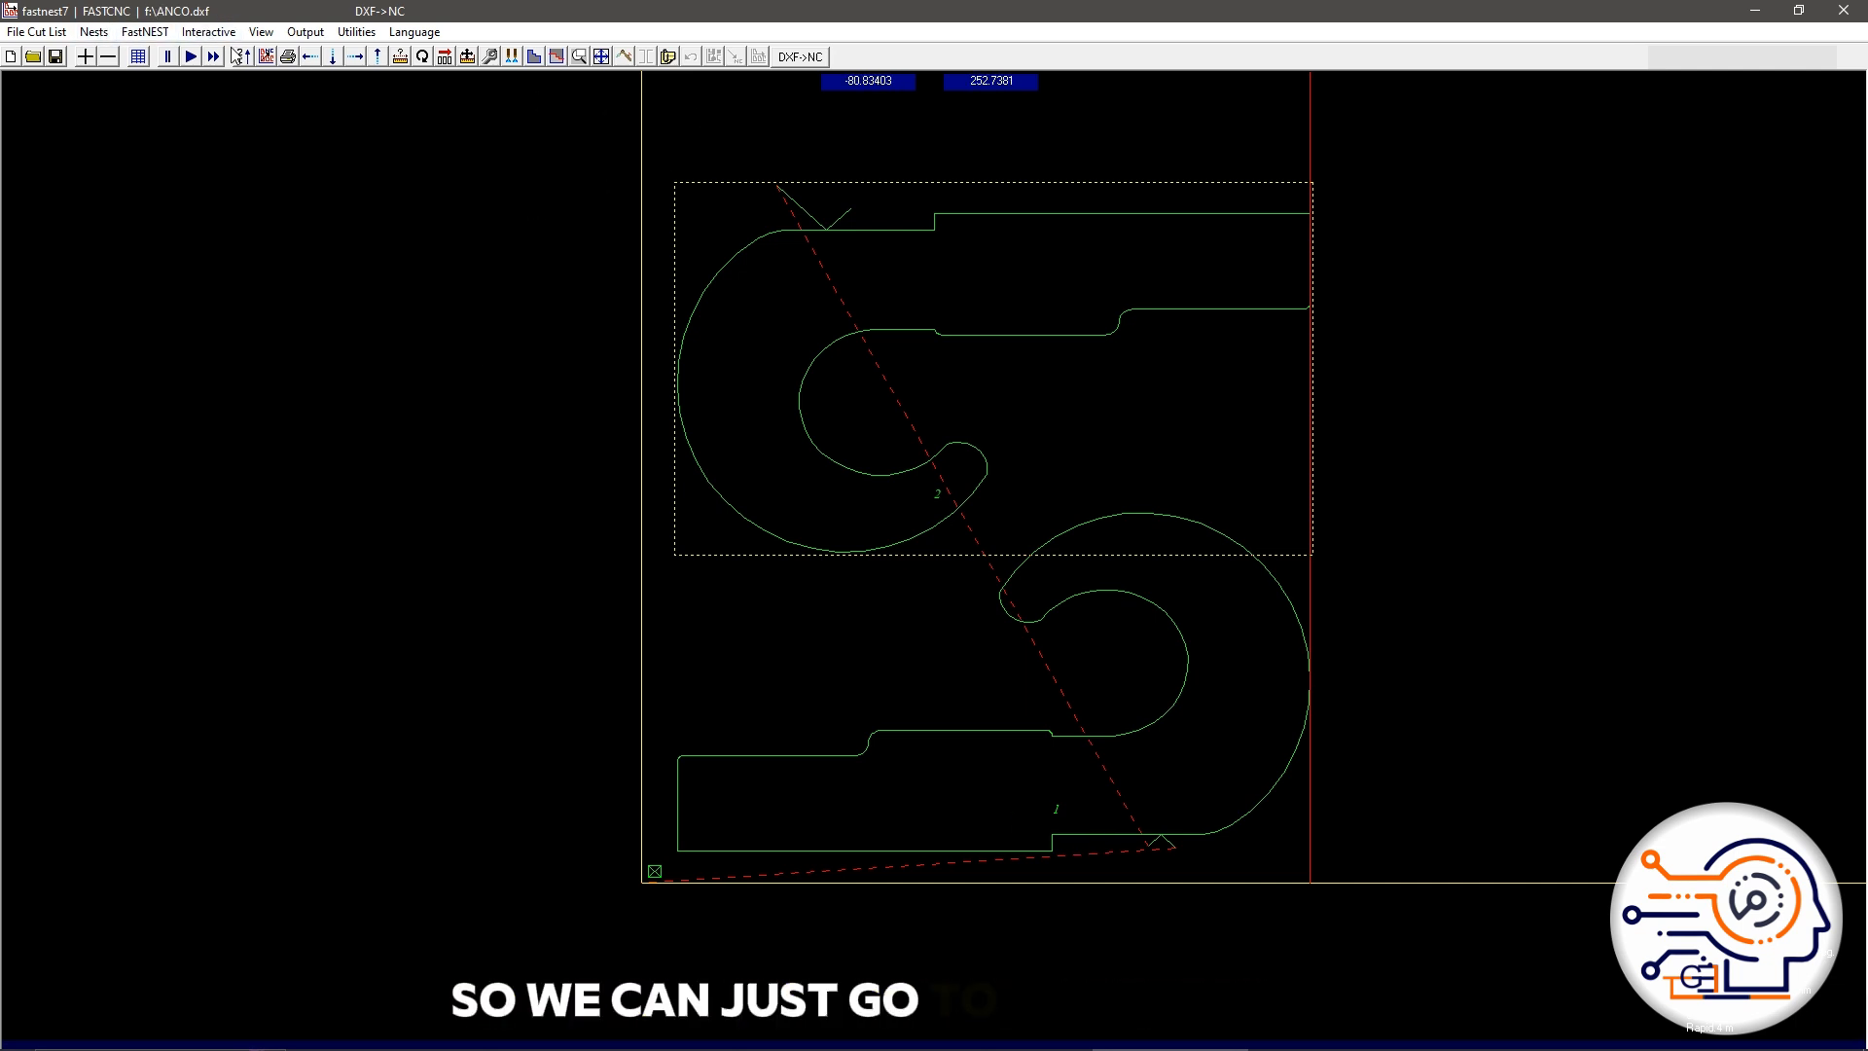
Step: Review the Corner Stop and Corner Break modes in the extra NC options, and accept the settings with None selected
click(208, 32)
click(293, 32)
click(298, 33)
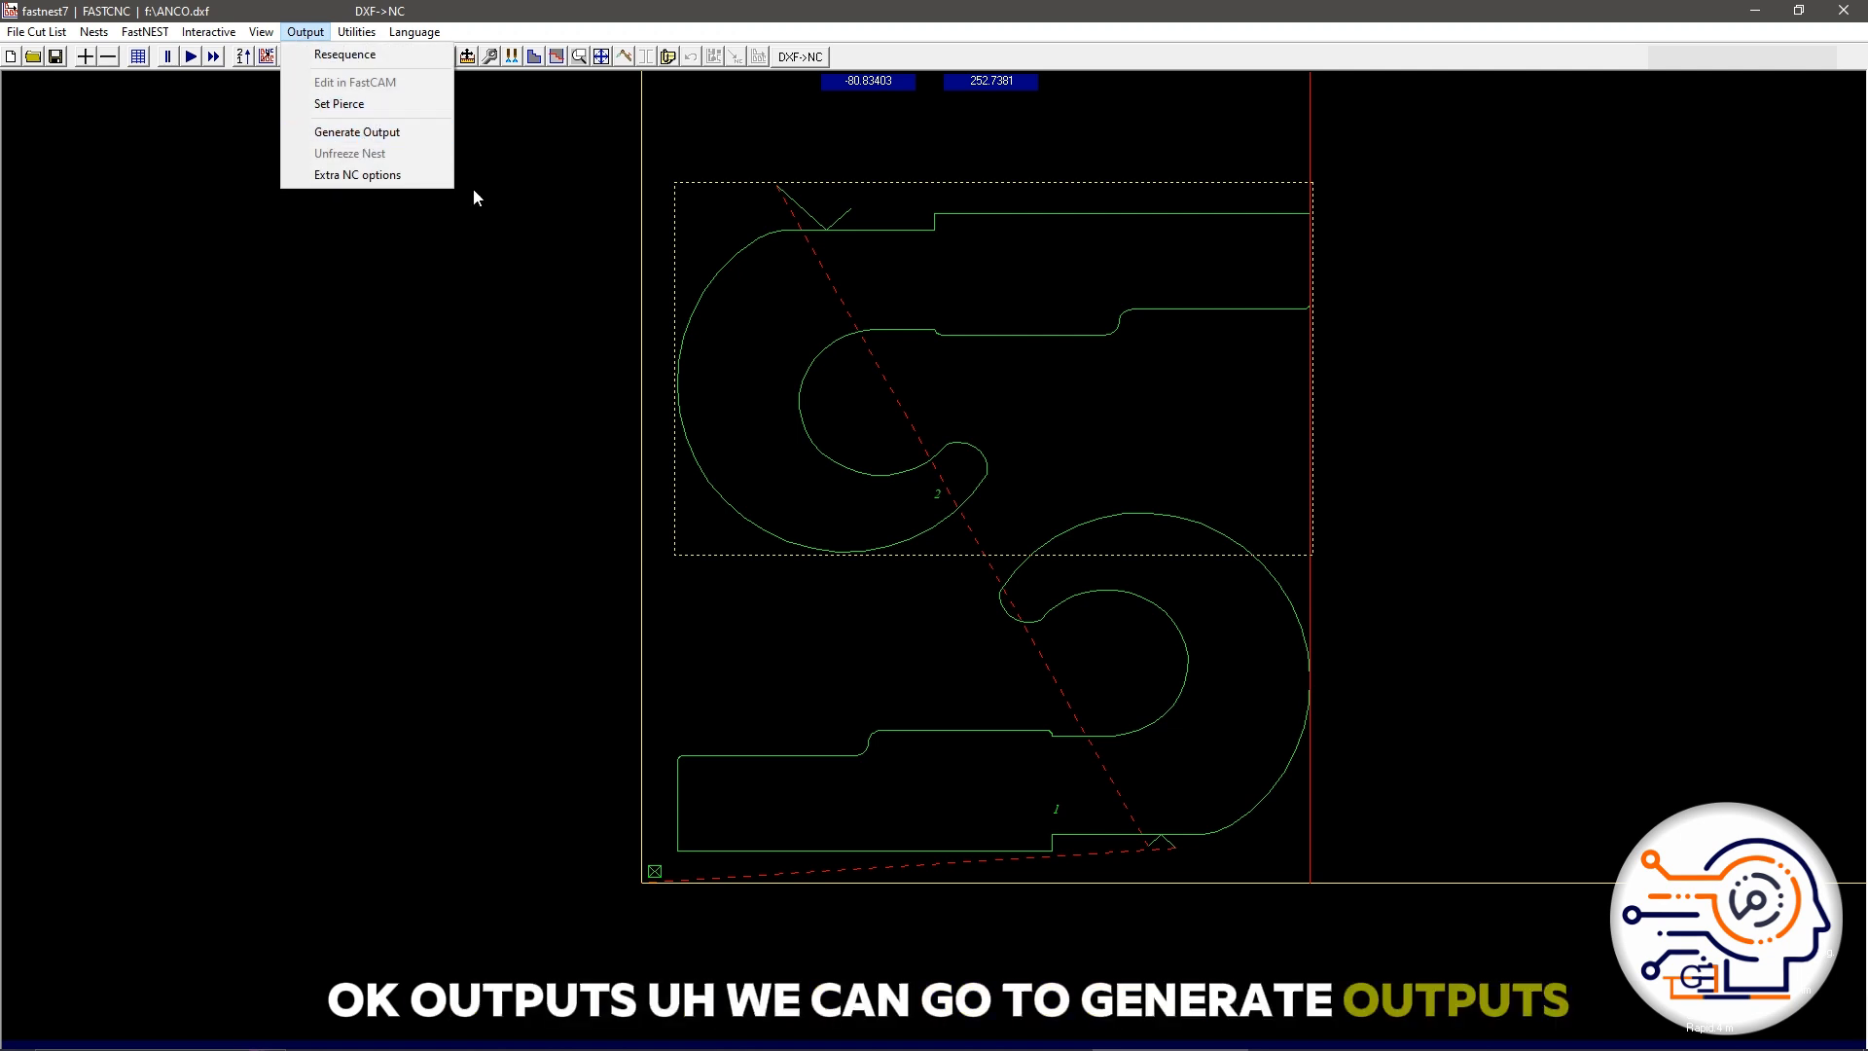
click(423, 177)
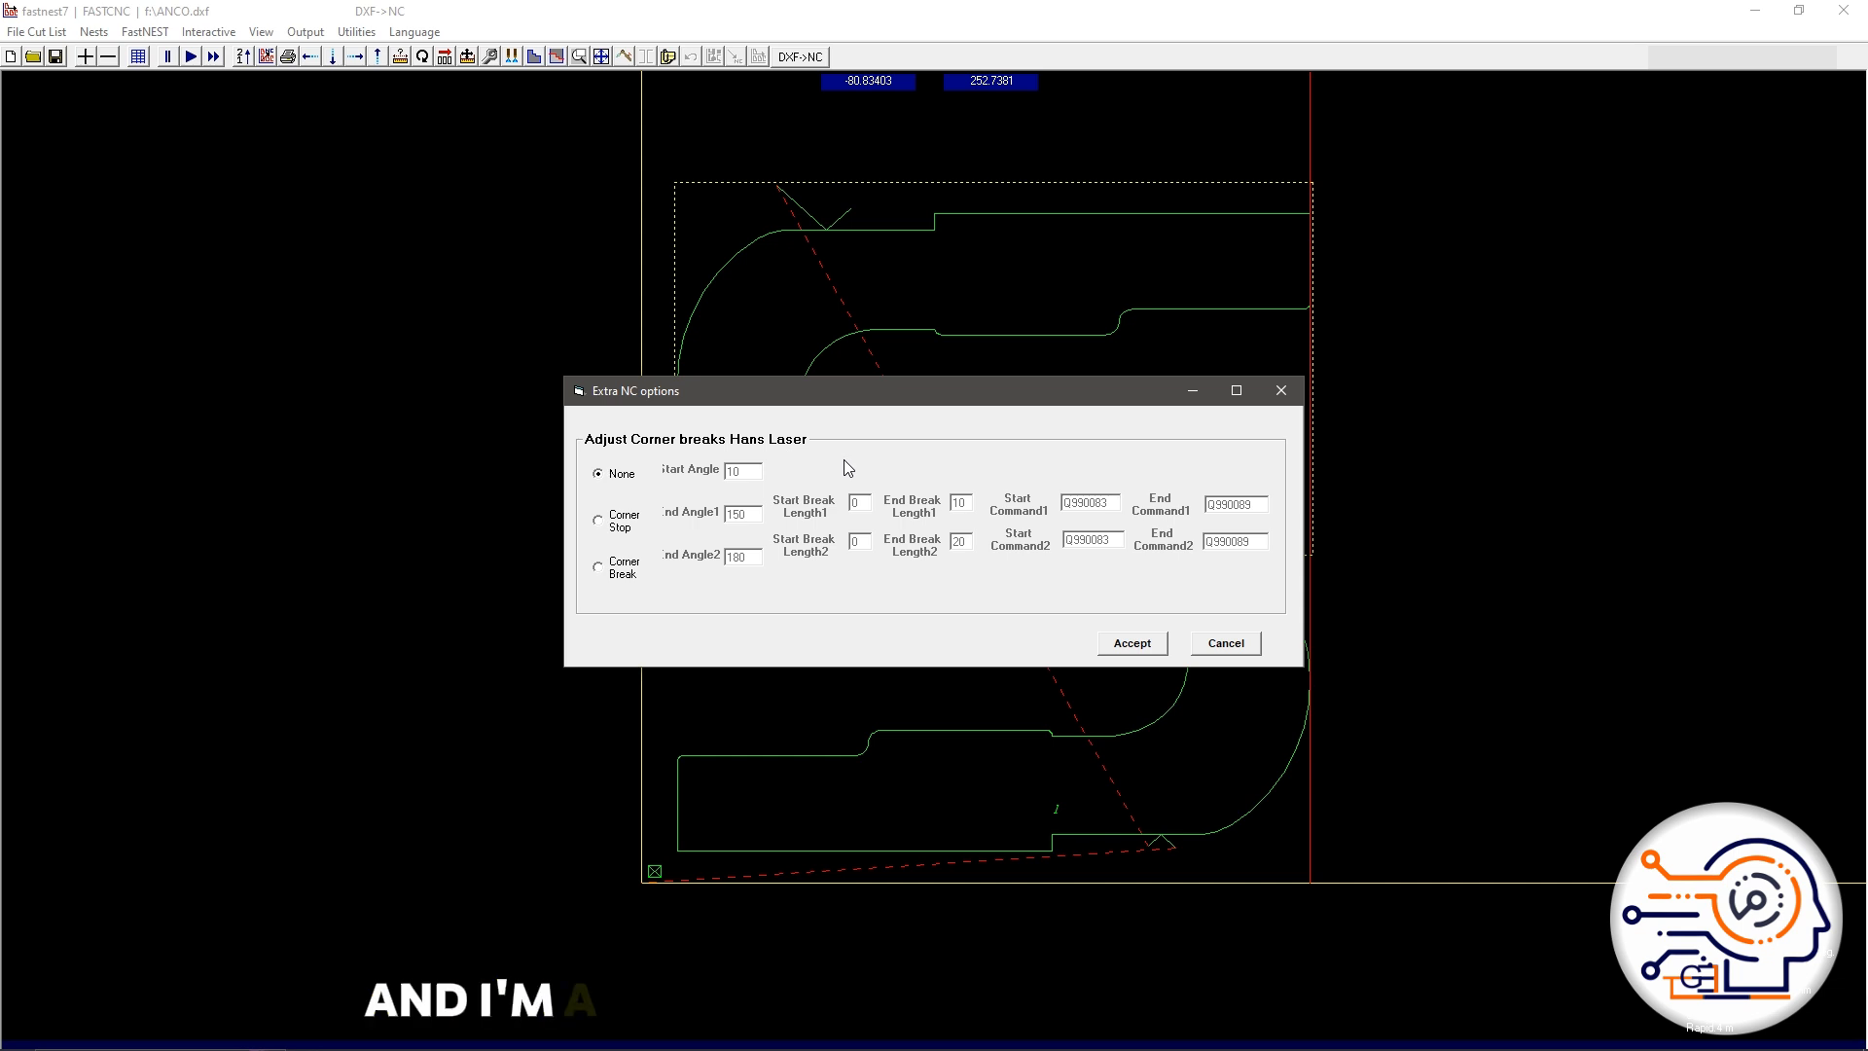
click(598, 521)
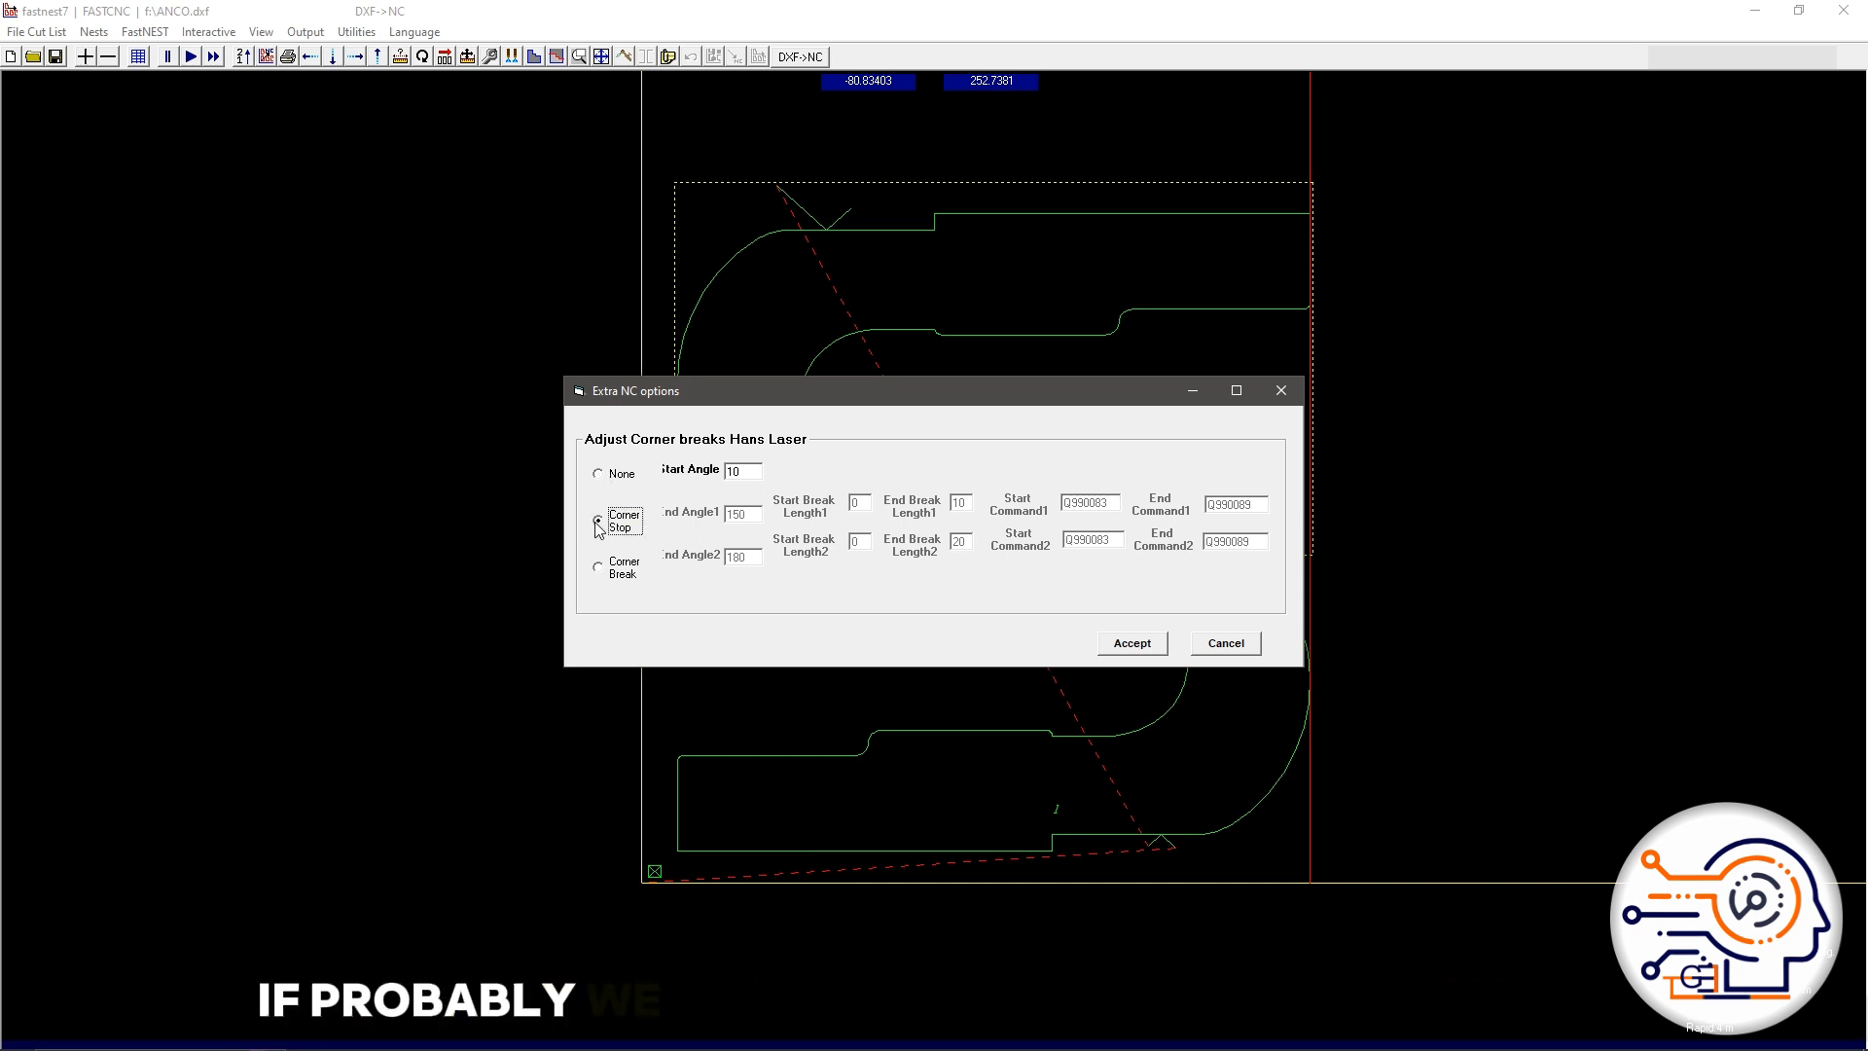
click(599, 566)
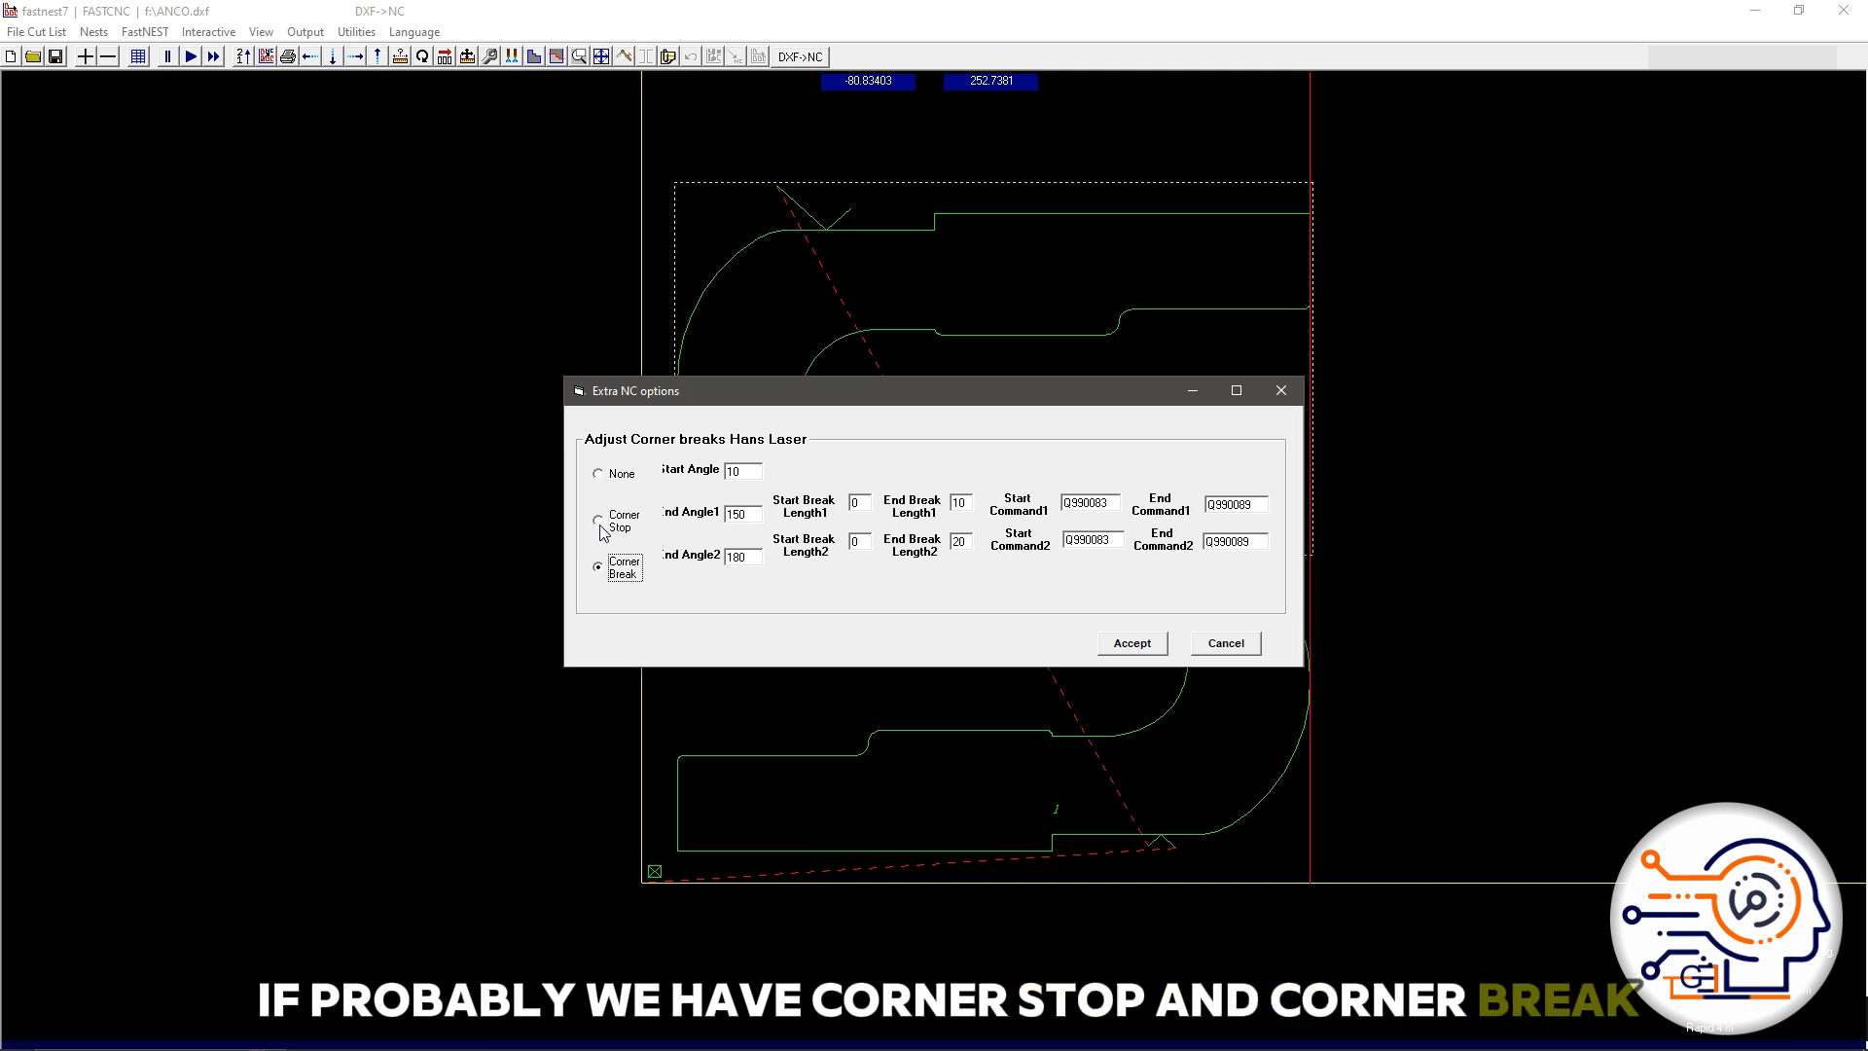
click(599, 474)
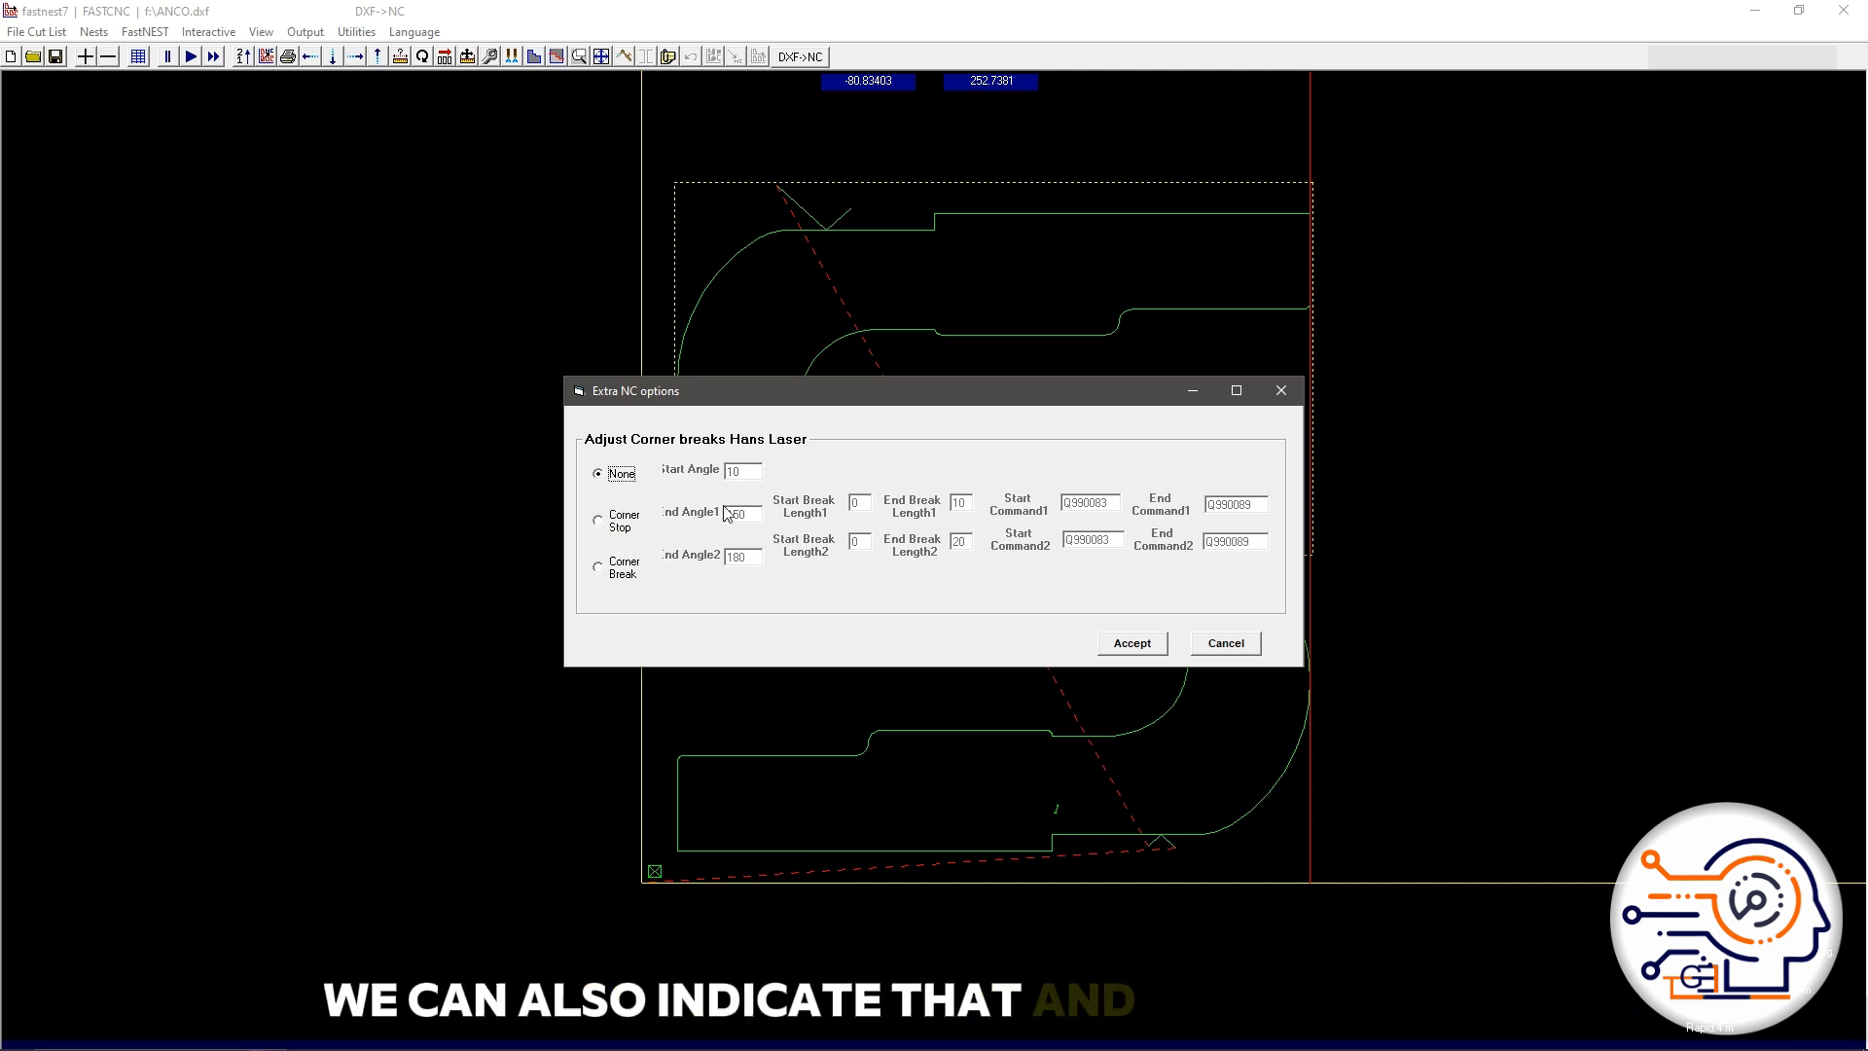
click(1150, 642)
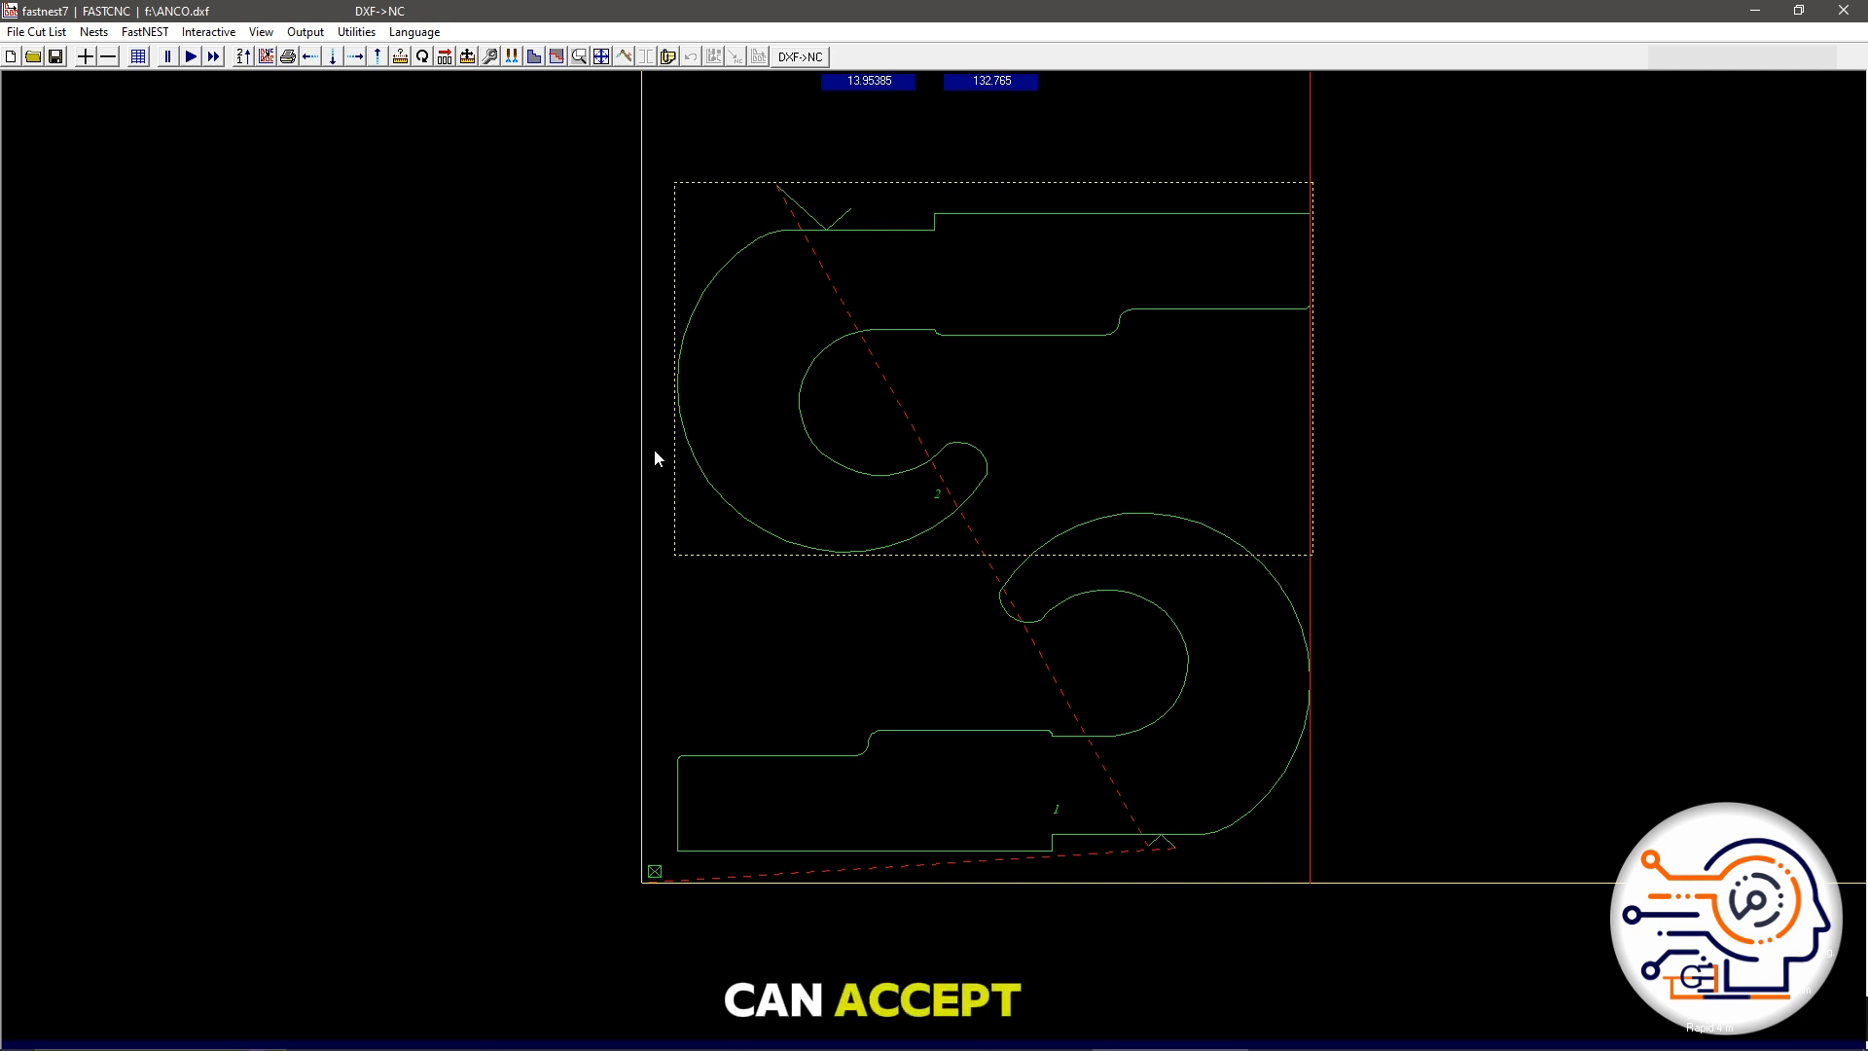
Step: Start output generation for nest N29 with the job name "sample Cut" and confirm a Minimum Rapid cutting sequence
click(306, 32)
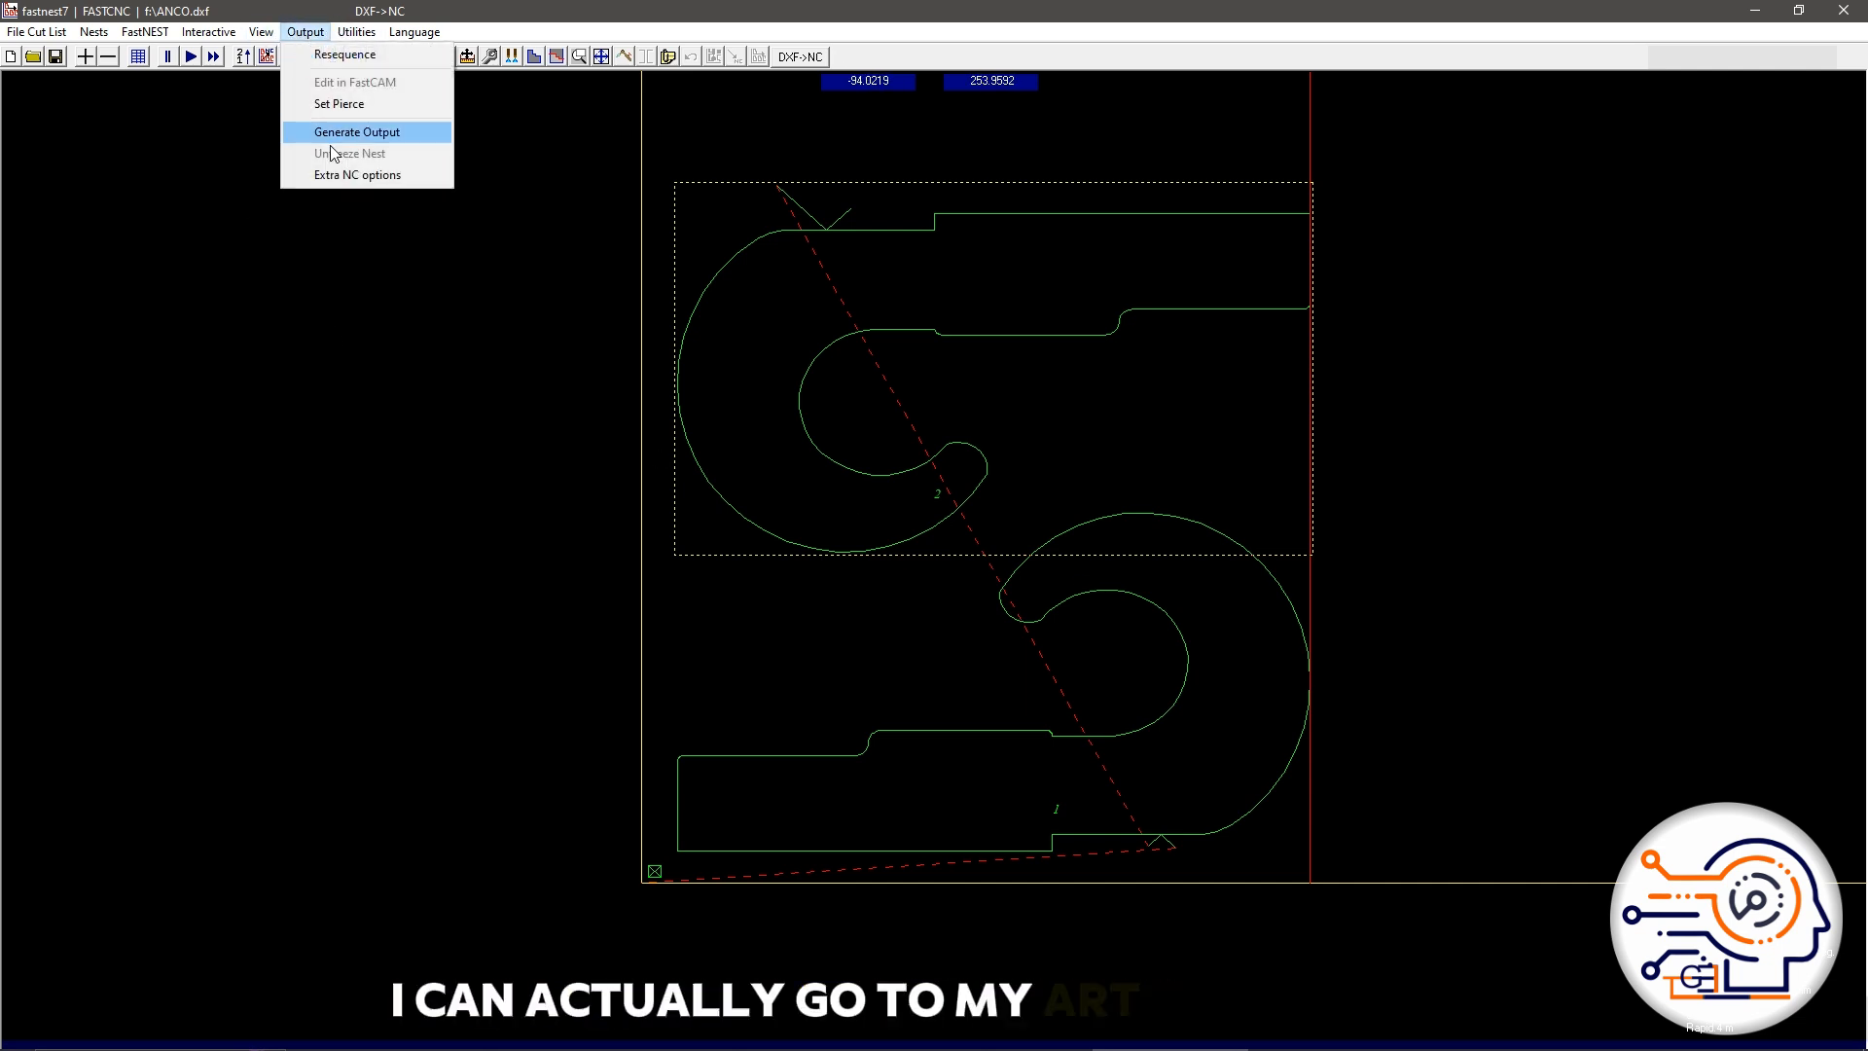
click(342, 133)
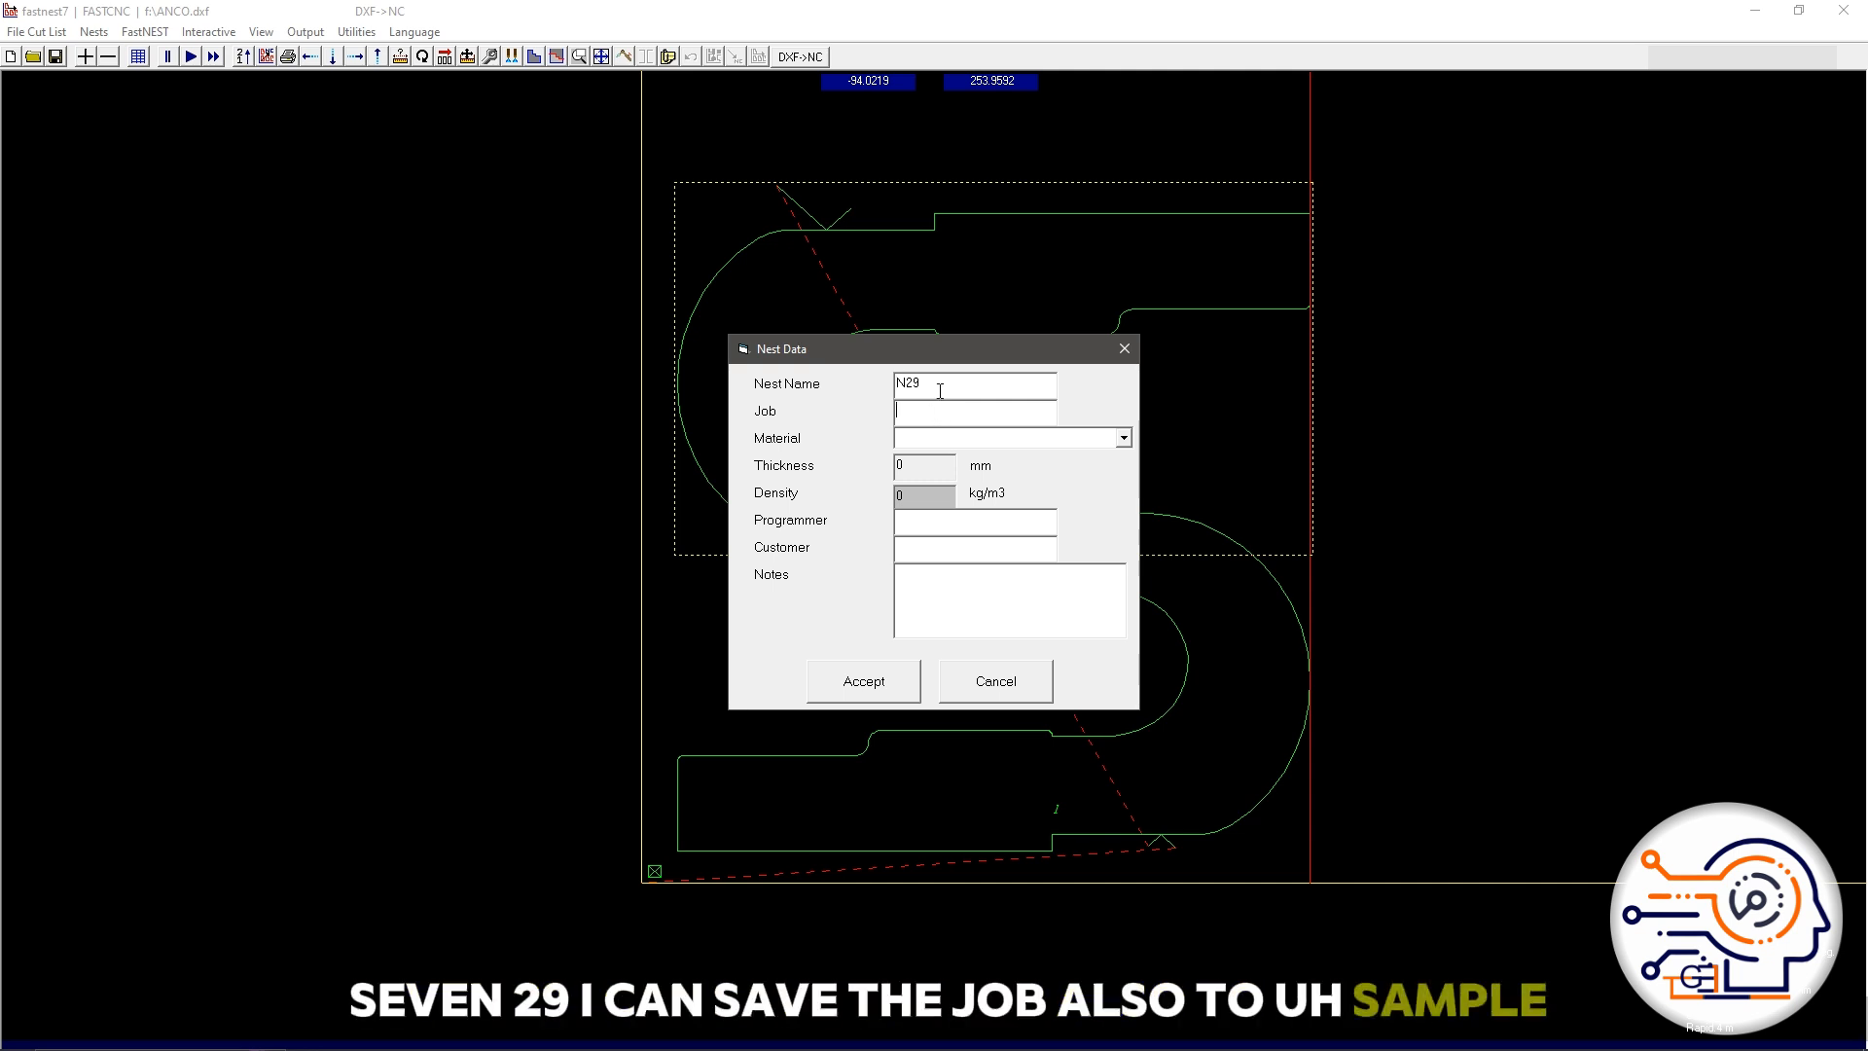
key(Tab)
text(sampl)
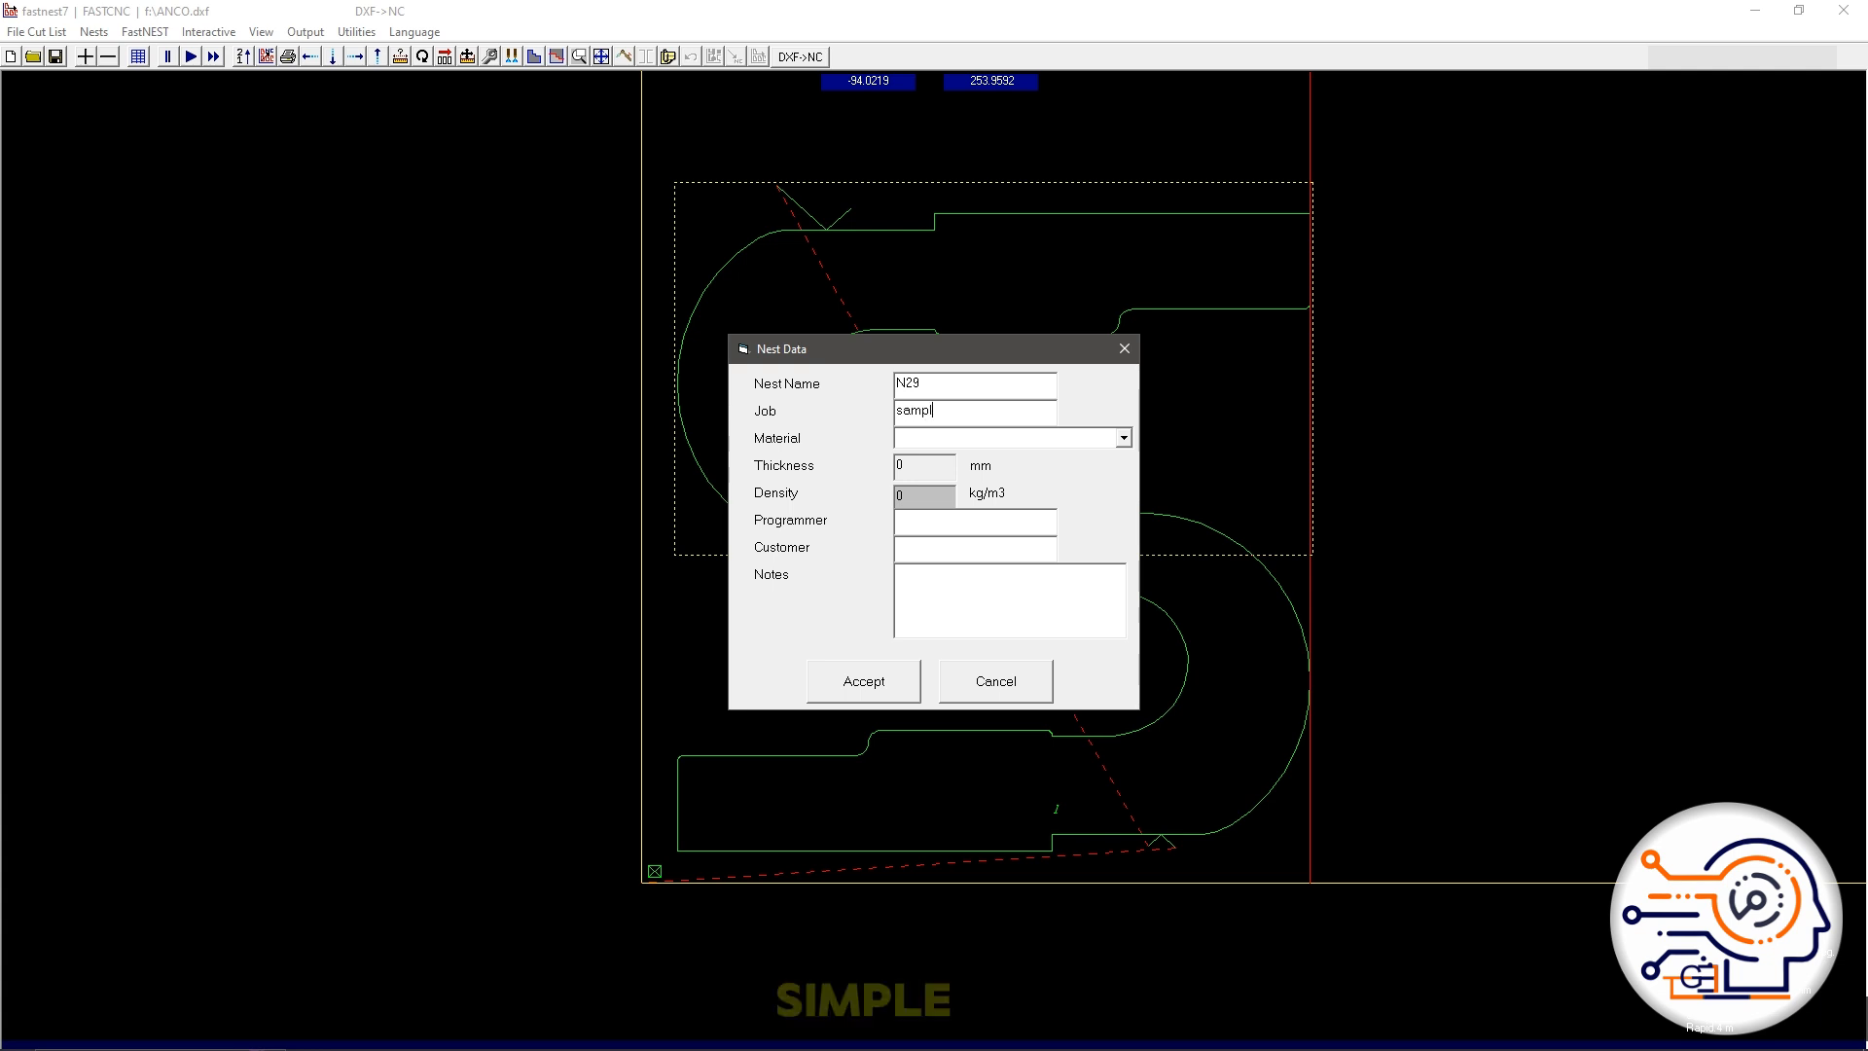
text(e Cut)
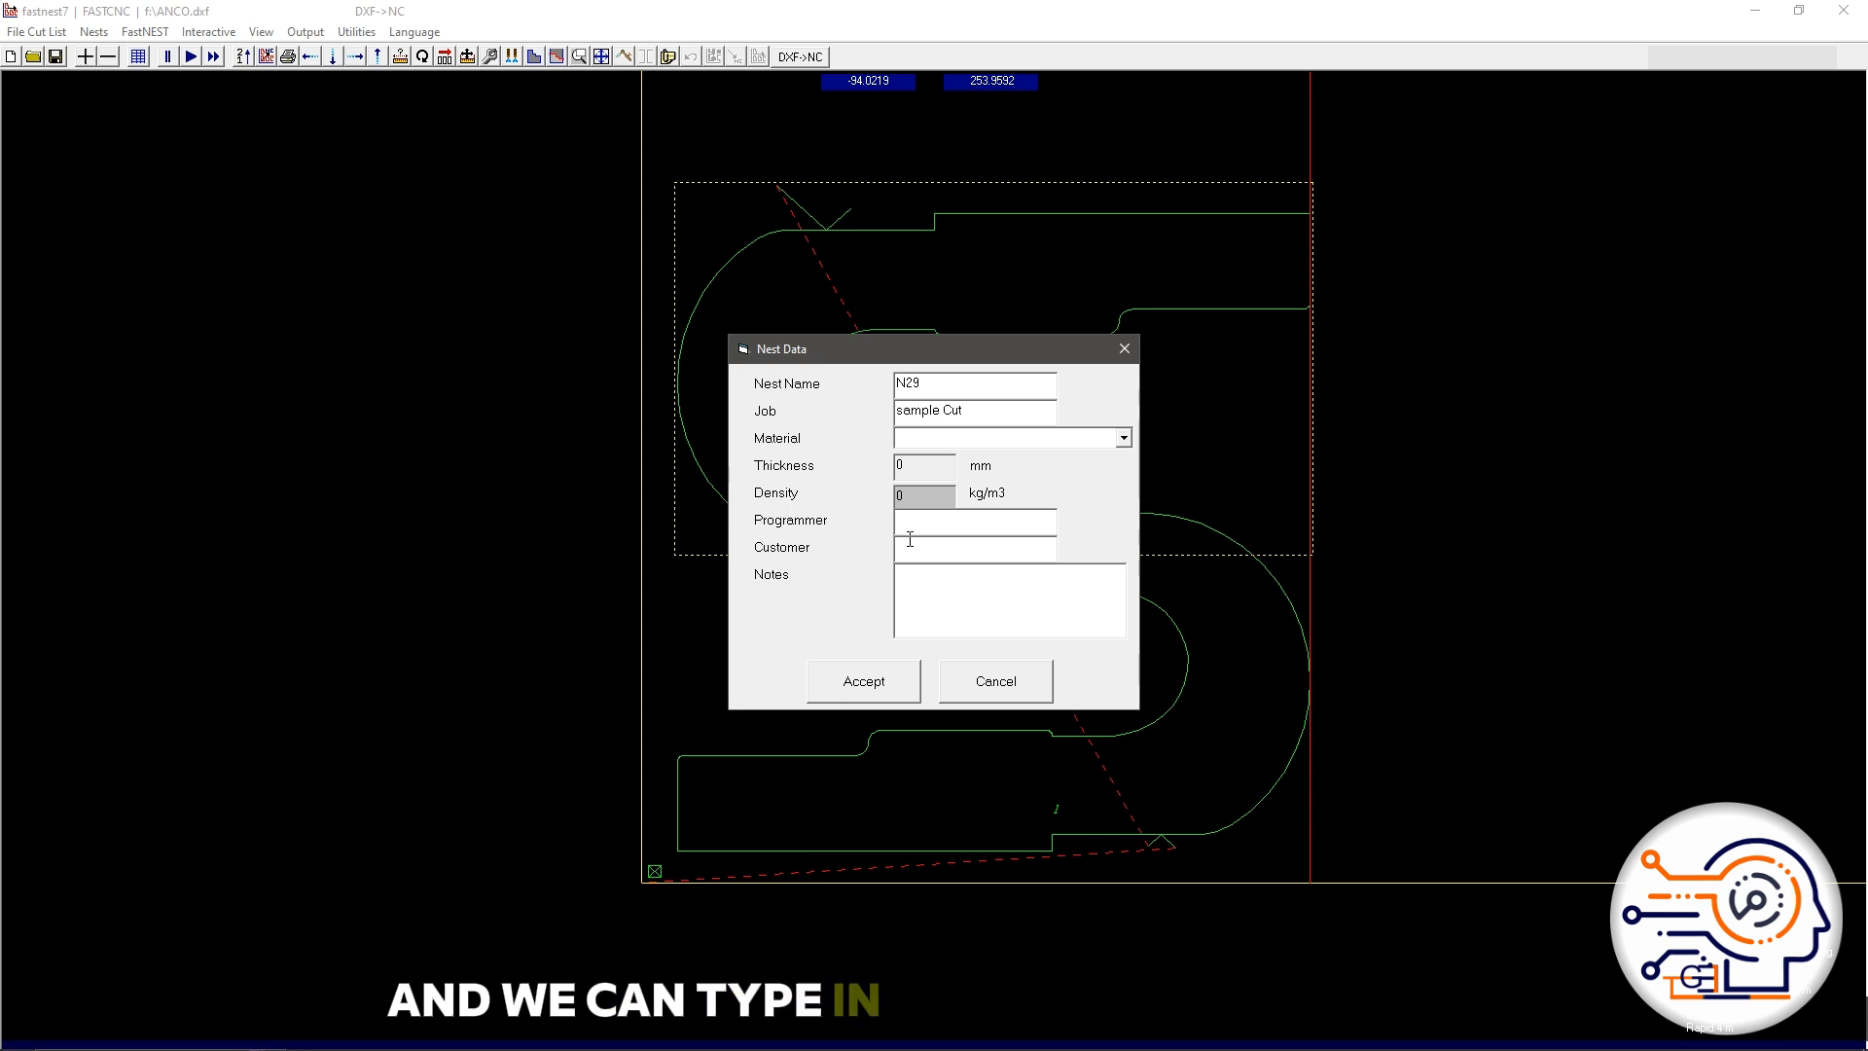
click(855, 684)
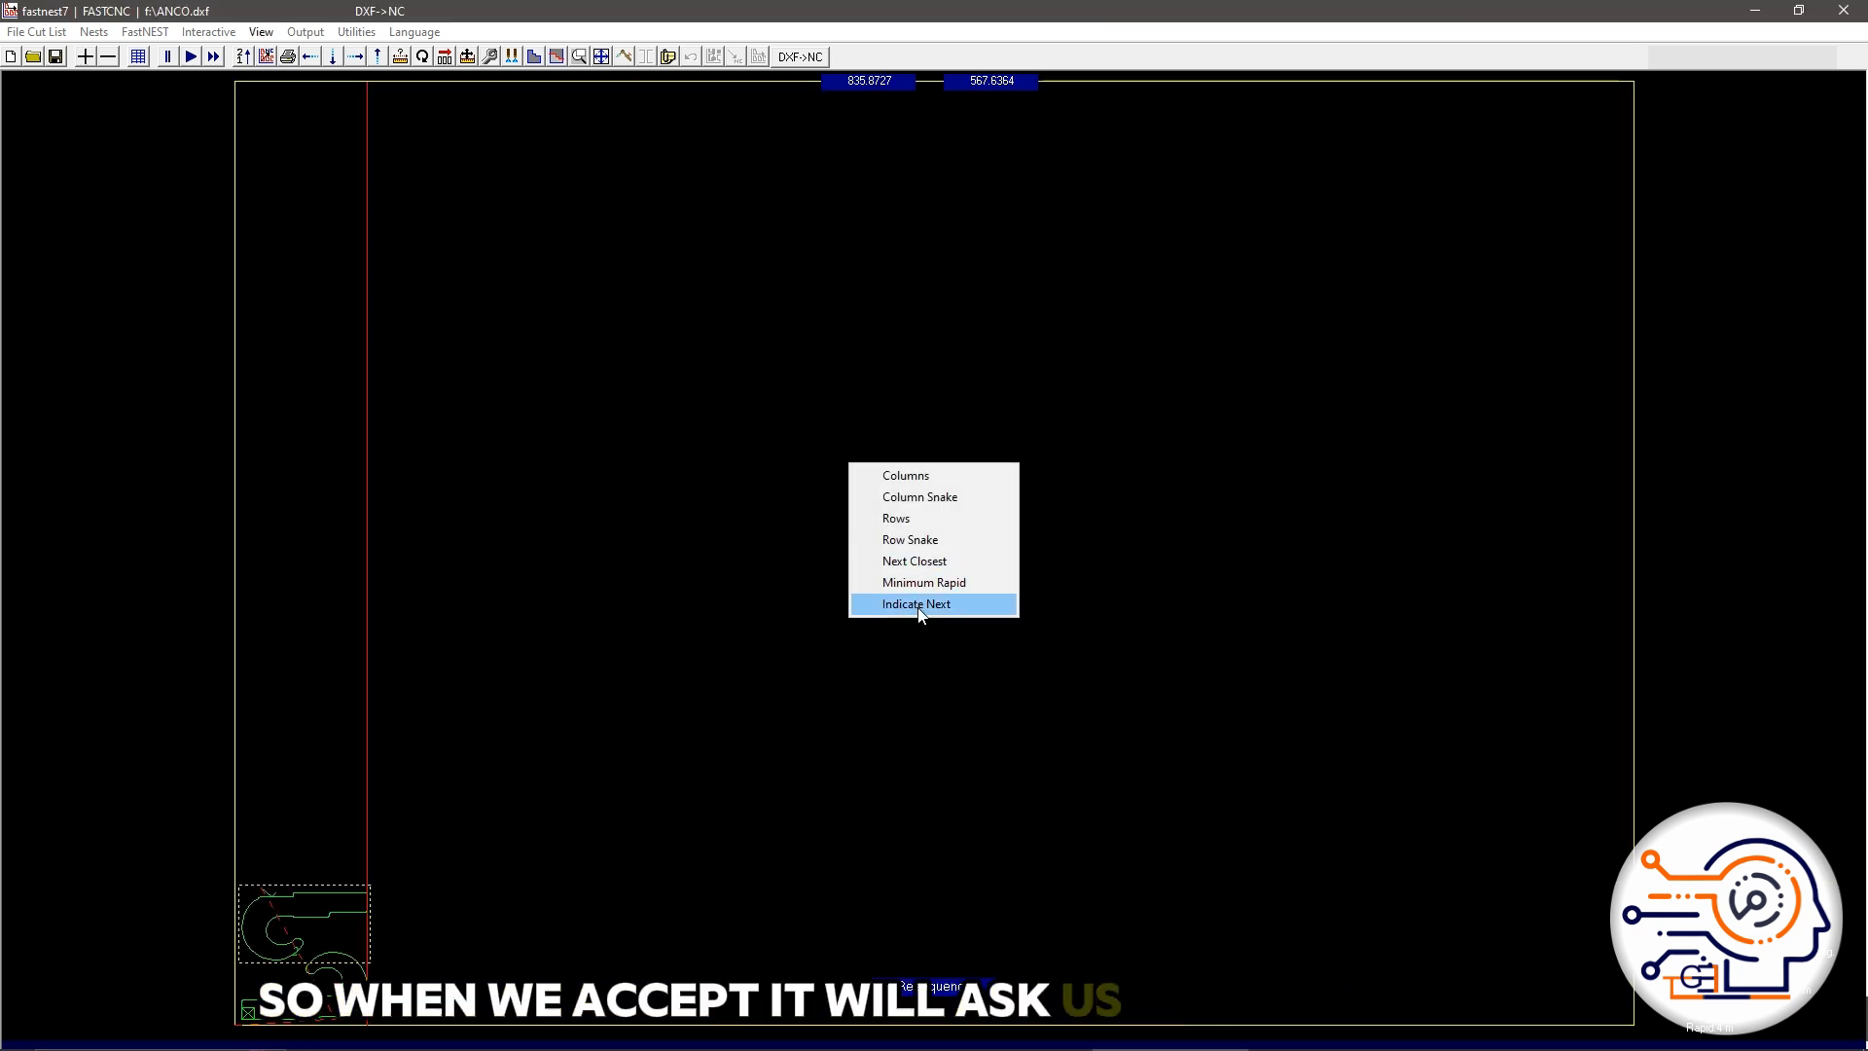
click(925, 576)
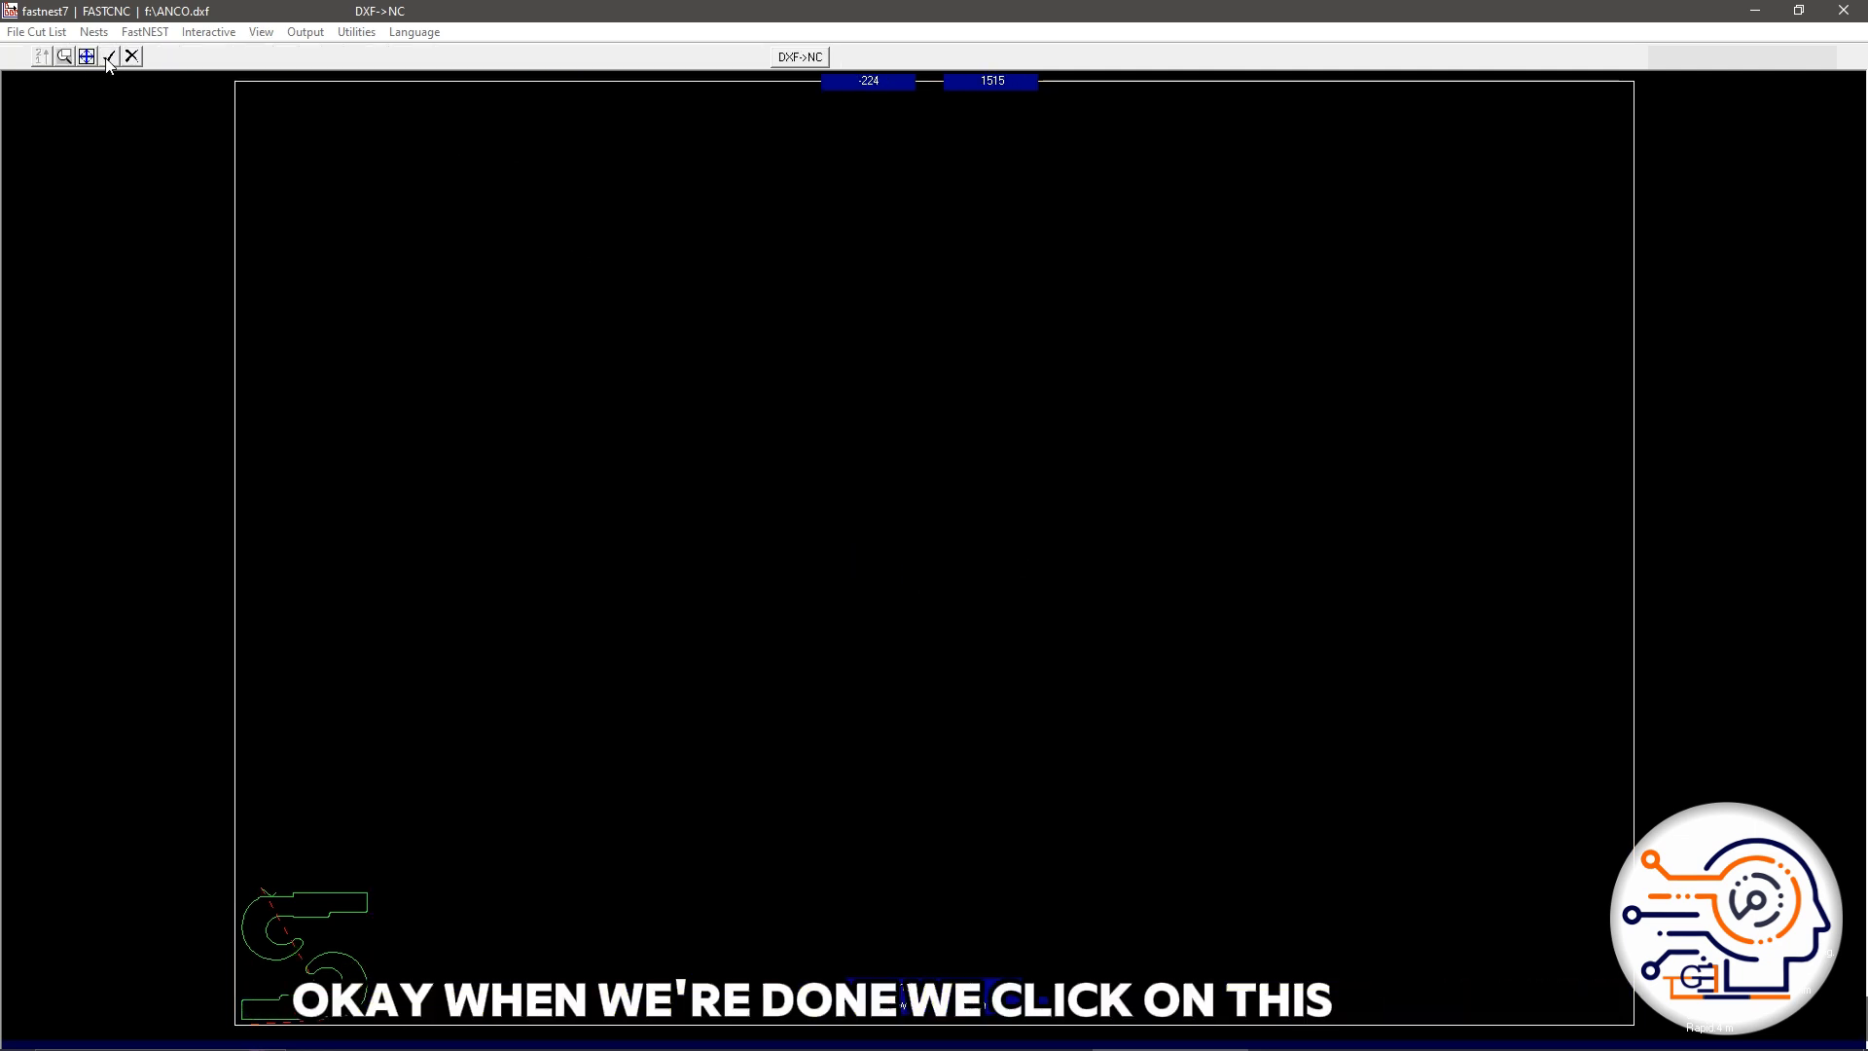
click(109, 56)
Step: Save the NC program as N29.CNC and add the plate cutoff to the NC output
click(1001, 600)
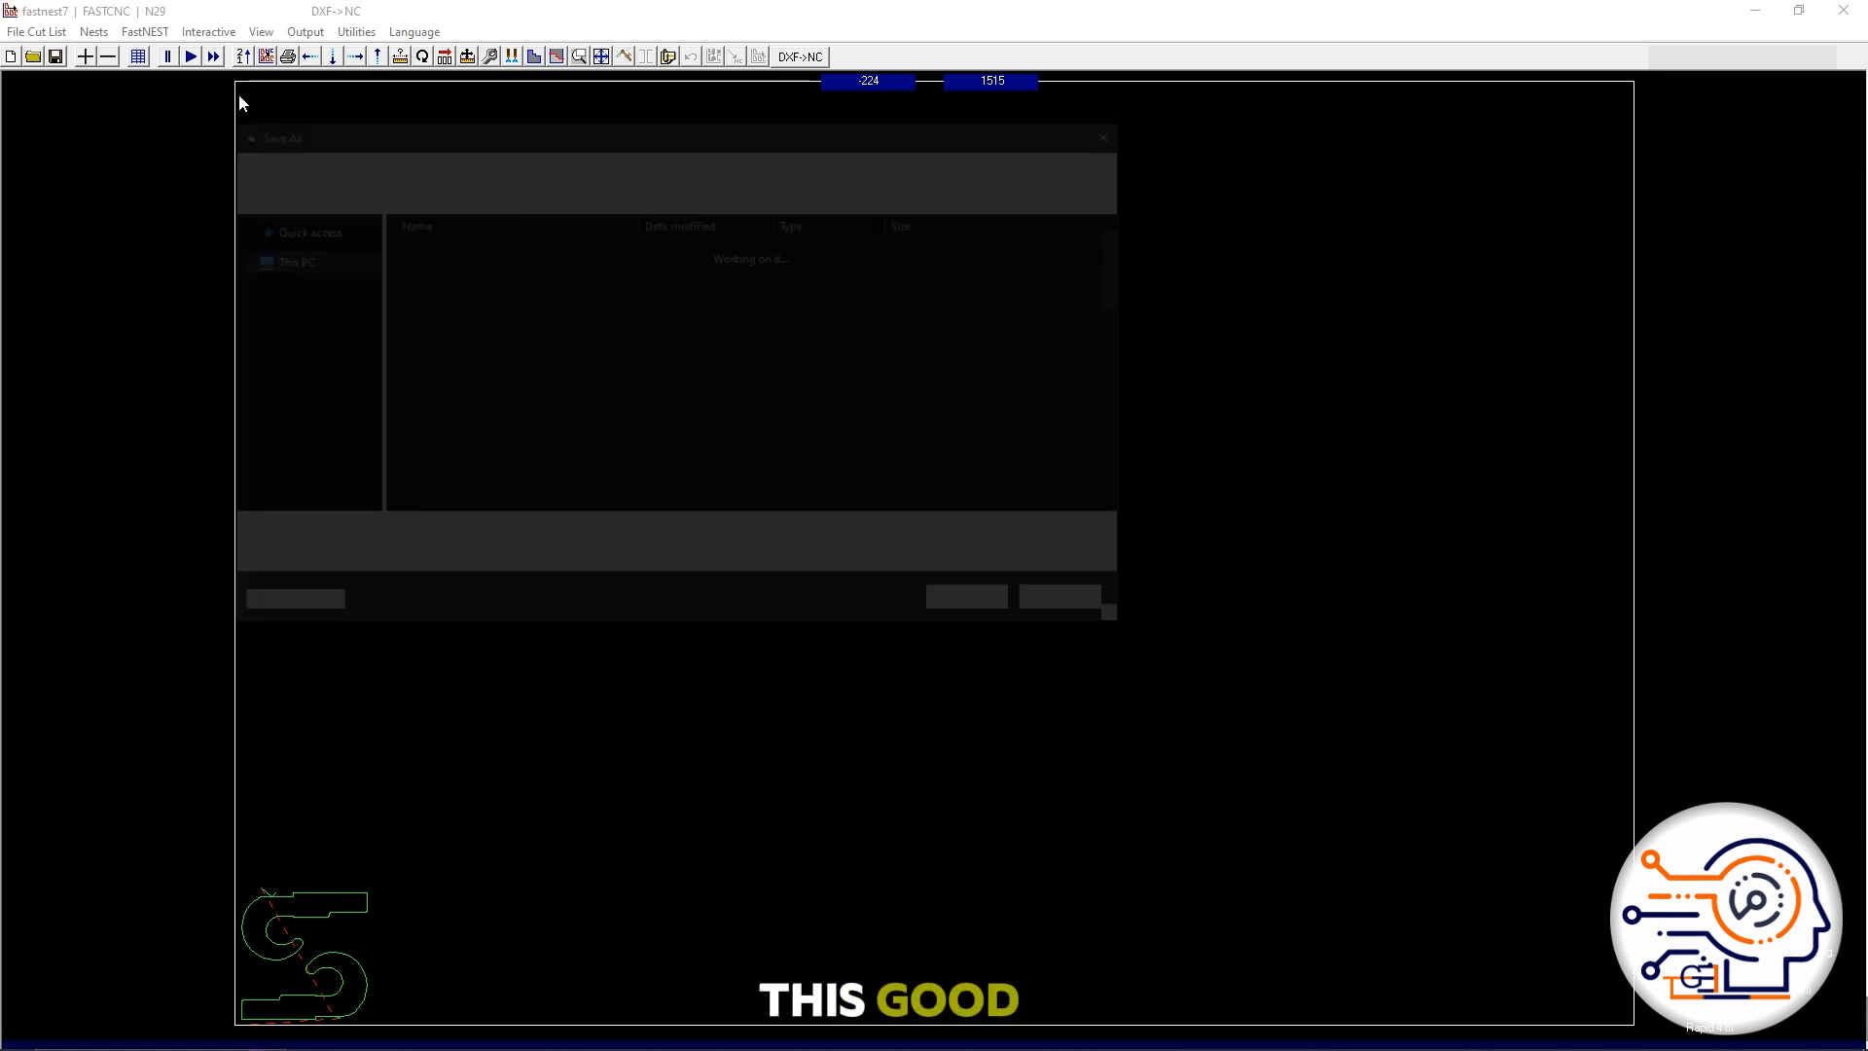
click(981, 606)
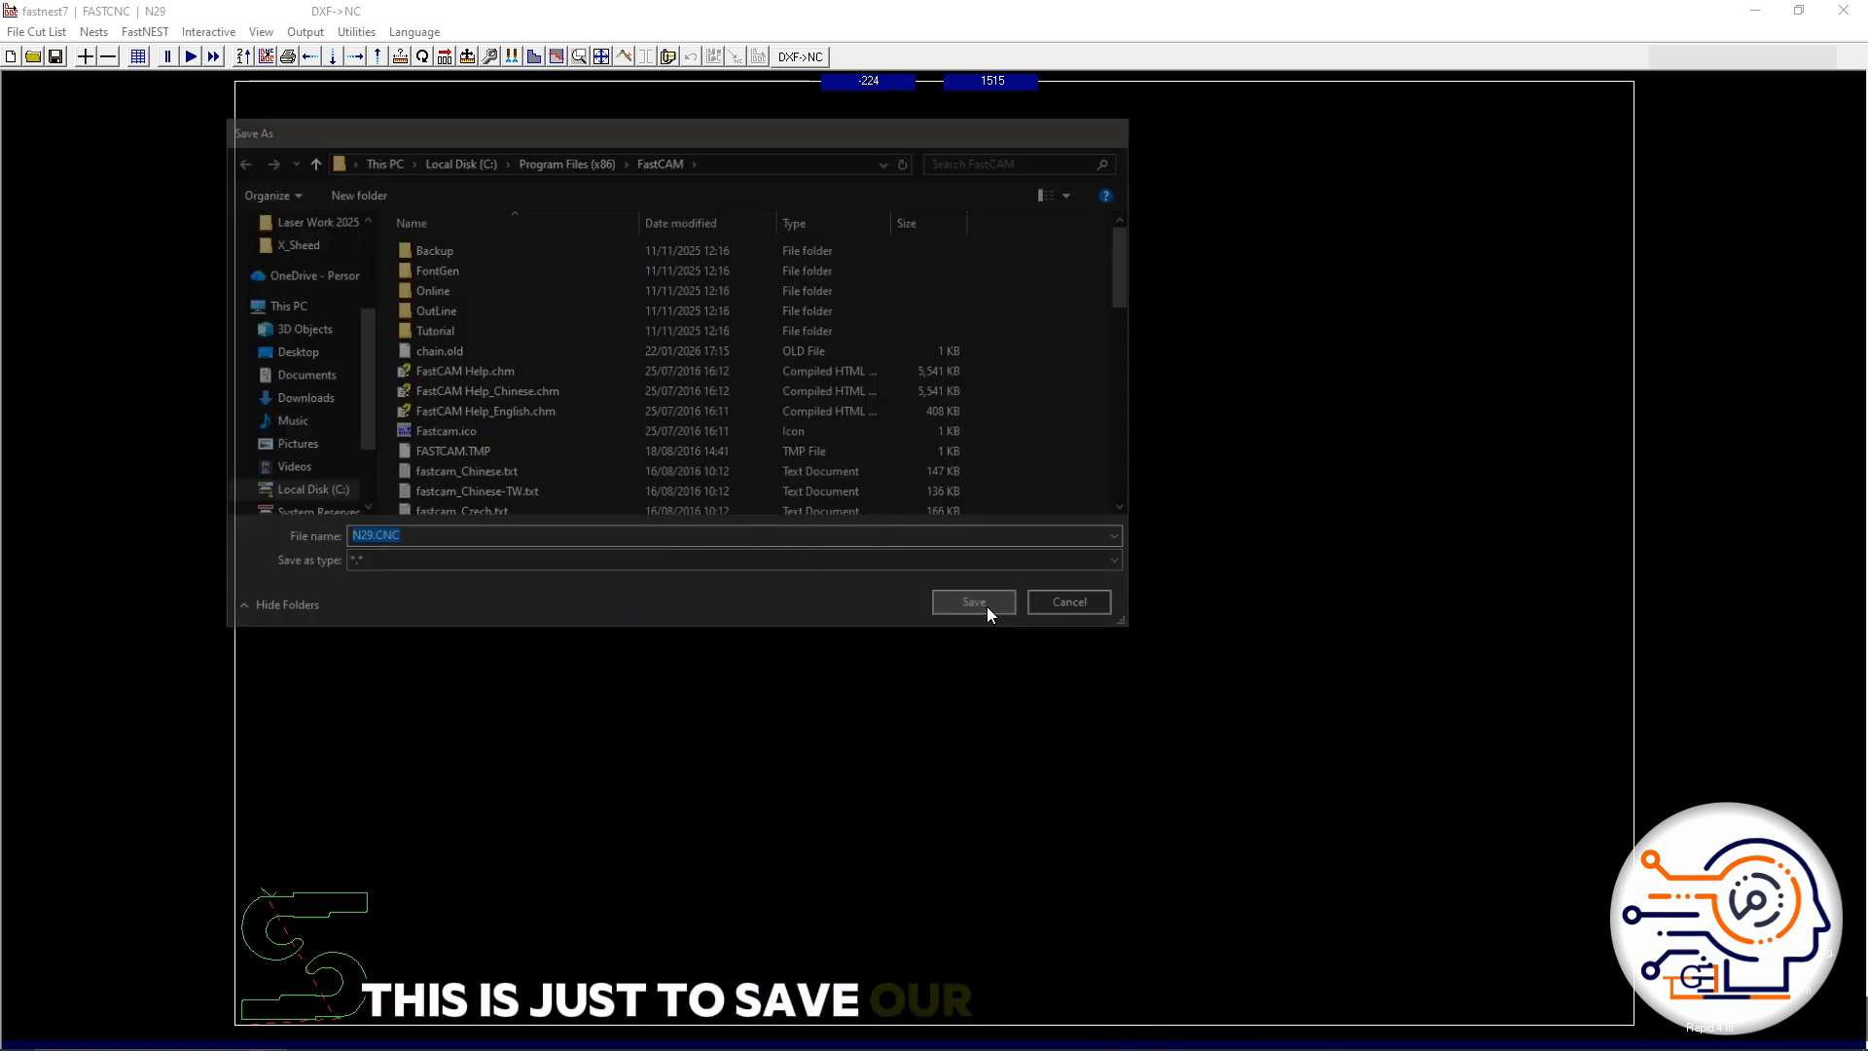
click(881, 588)
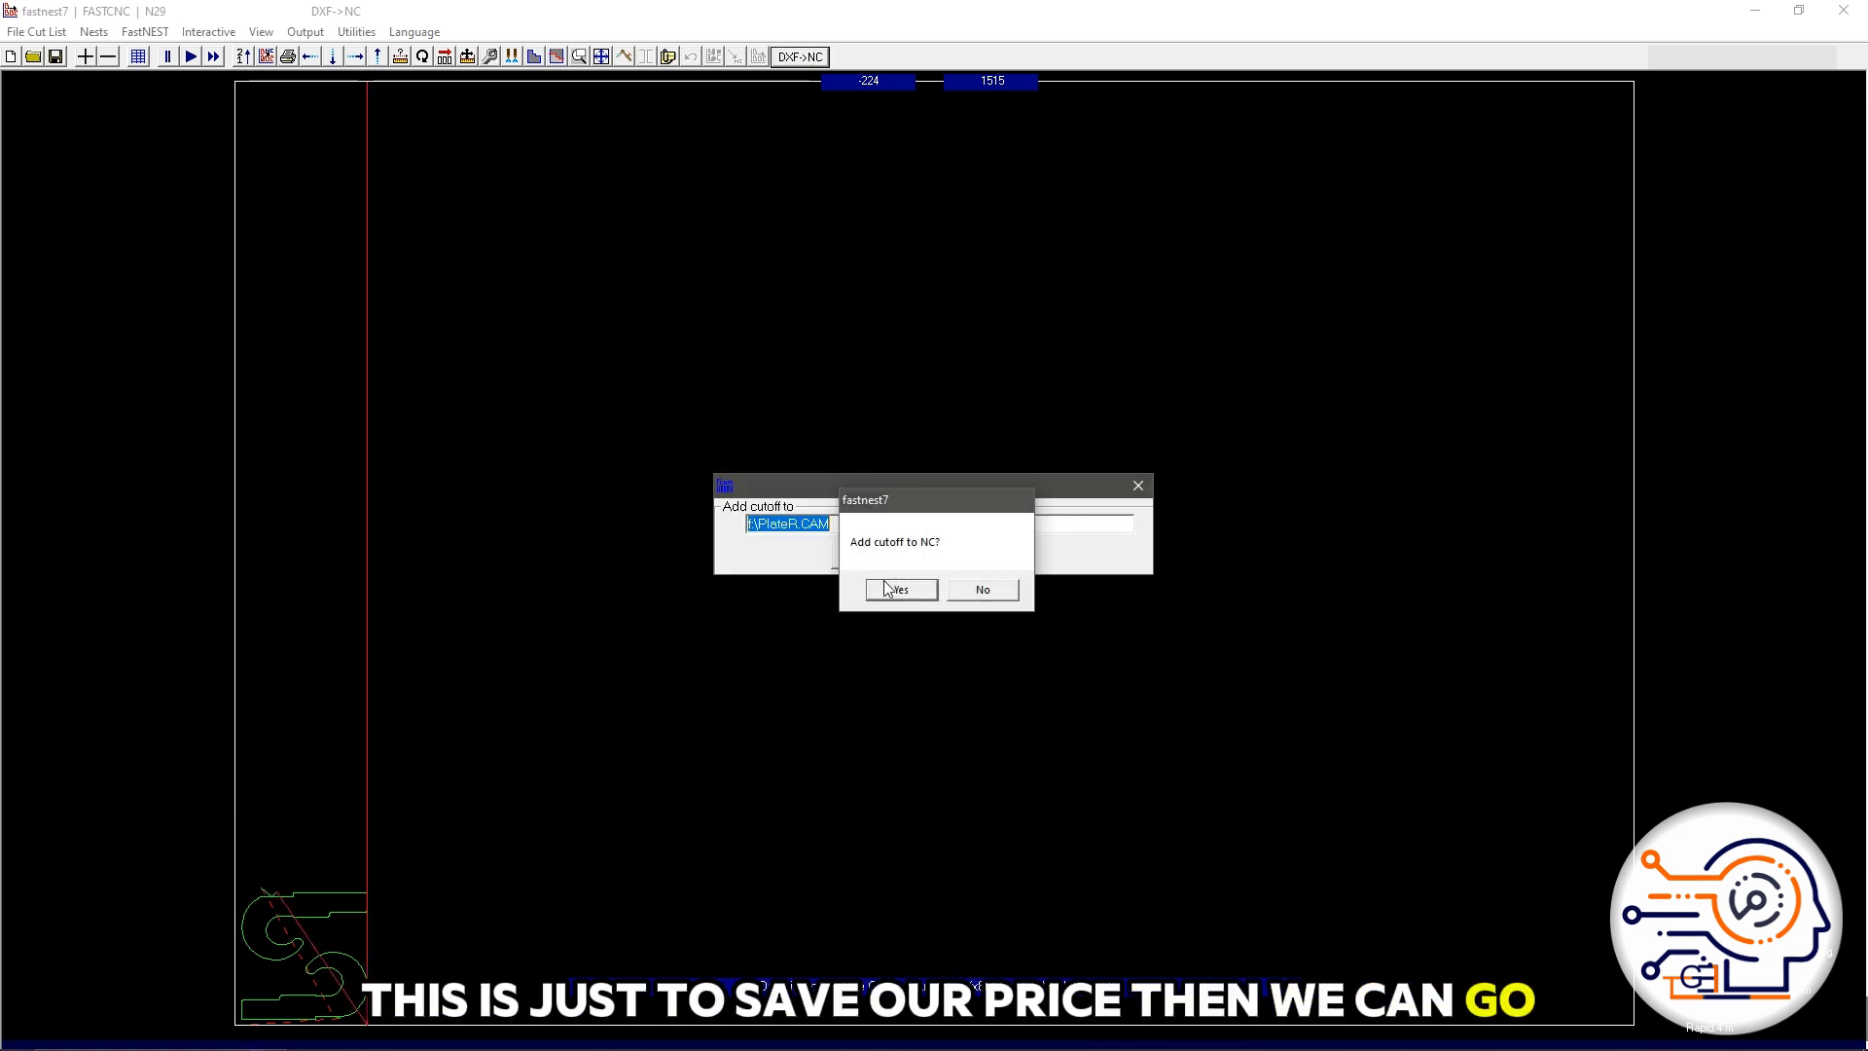
click(875, 561)
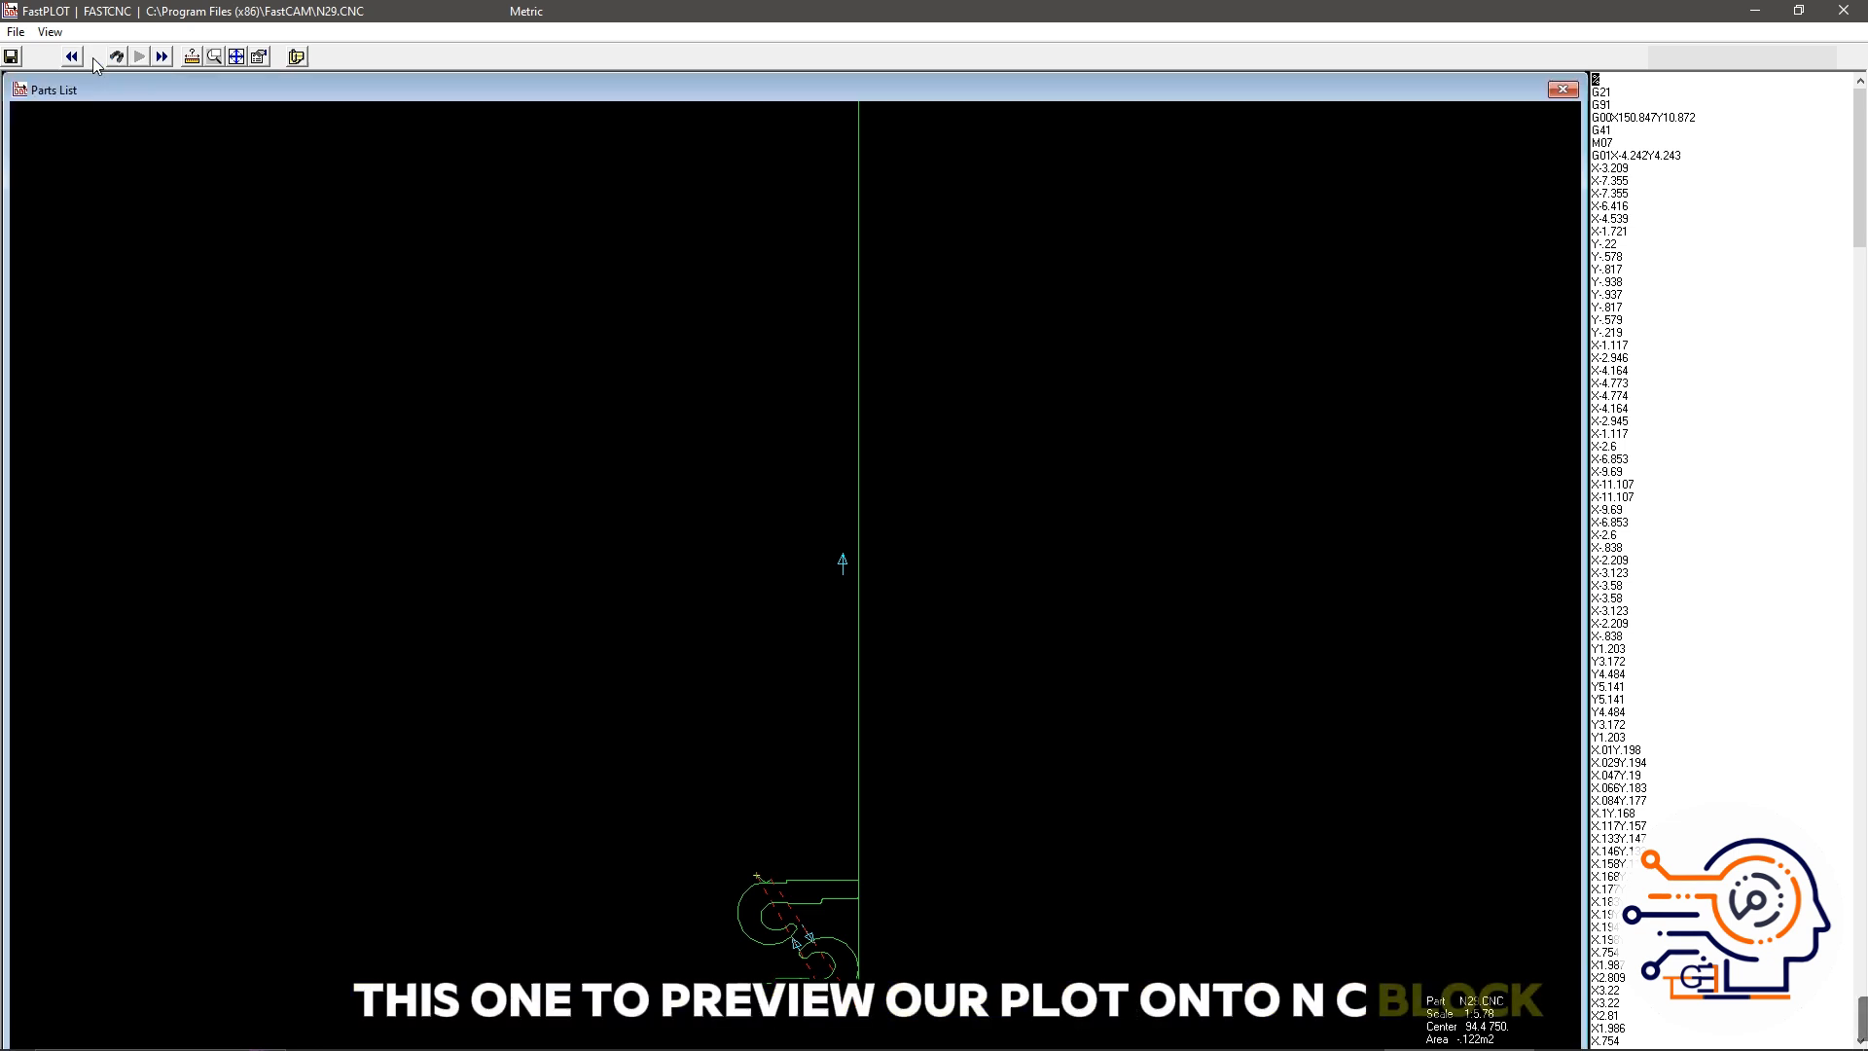
Step: Preview N29.CNC in FastPLOT by stepping through its NC blocks one by one, and return to the nest
click(94, 57)
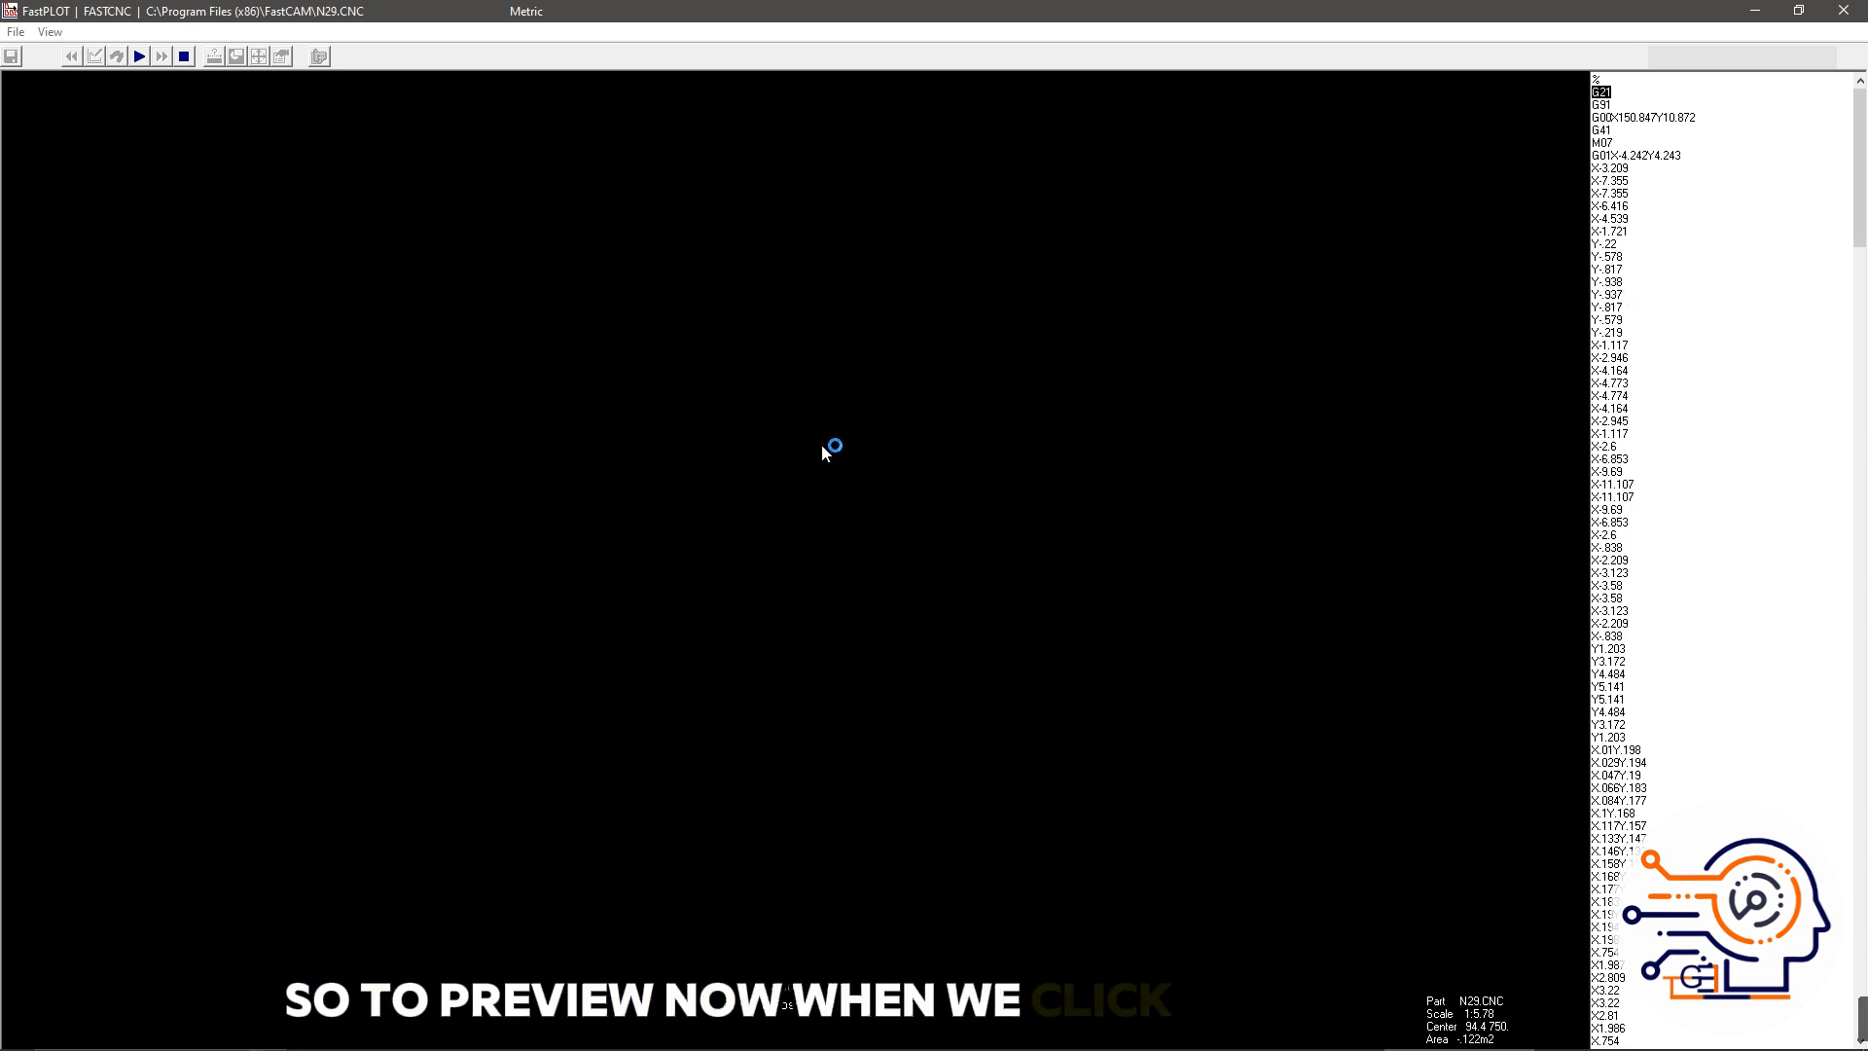
key(Down)
key(Down)
key(Down)
key(Down)
key(Down)
key(Down)
key(Down)
key(Down)
key(Down)
key(Down)
key(Down)
key(Down)
key(Down)
key(Down)
key(Down)
key(Down)
key(Down)
key(Down)
key(Down)
key(Down)
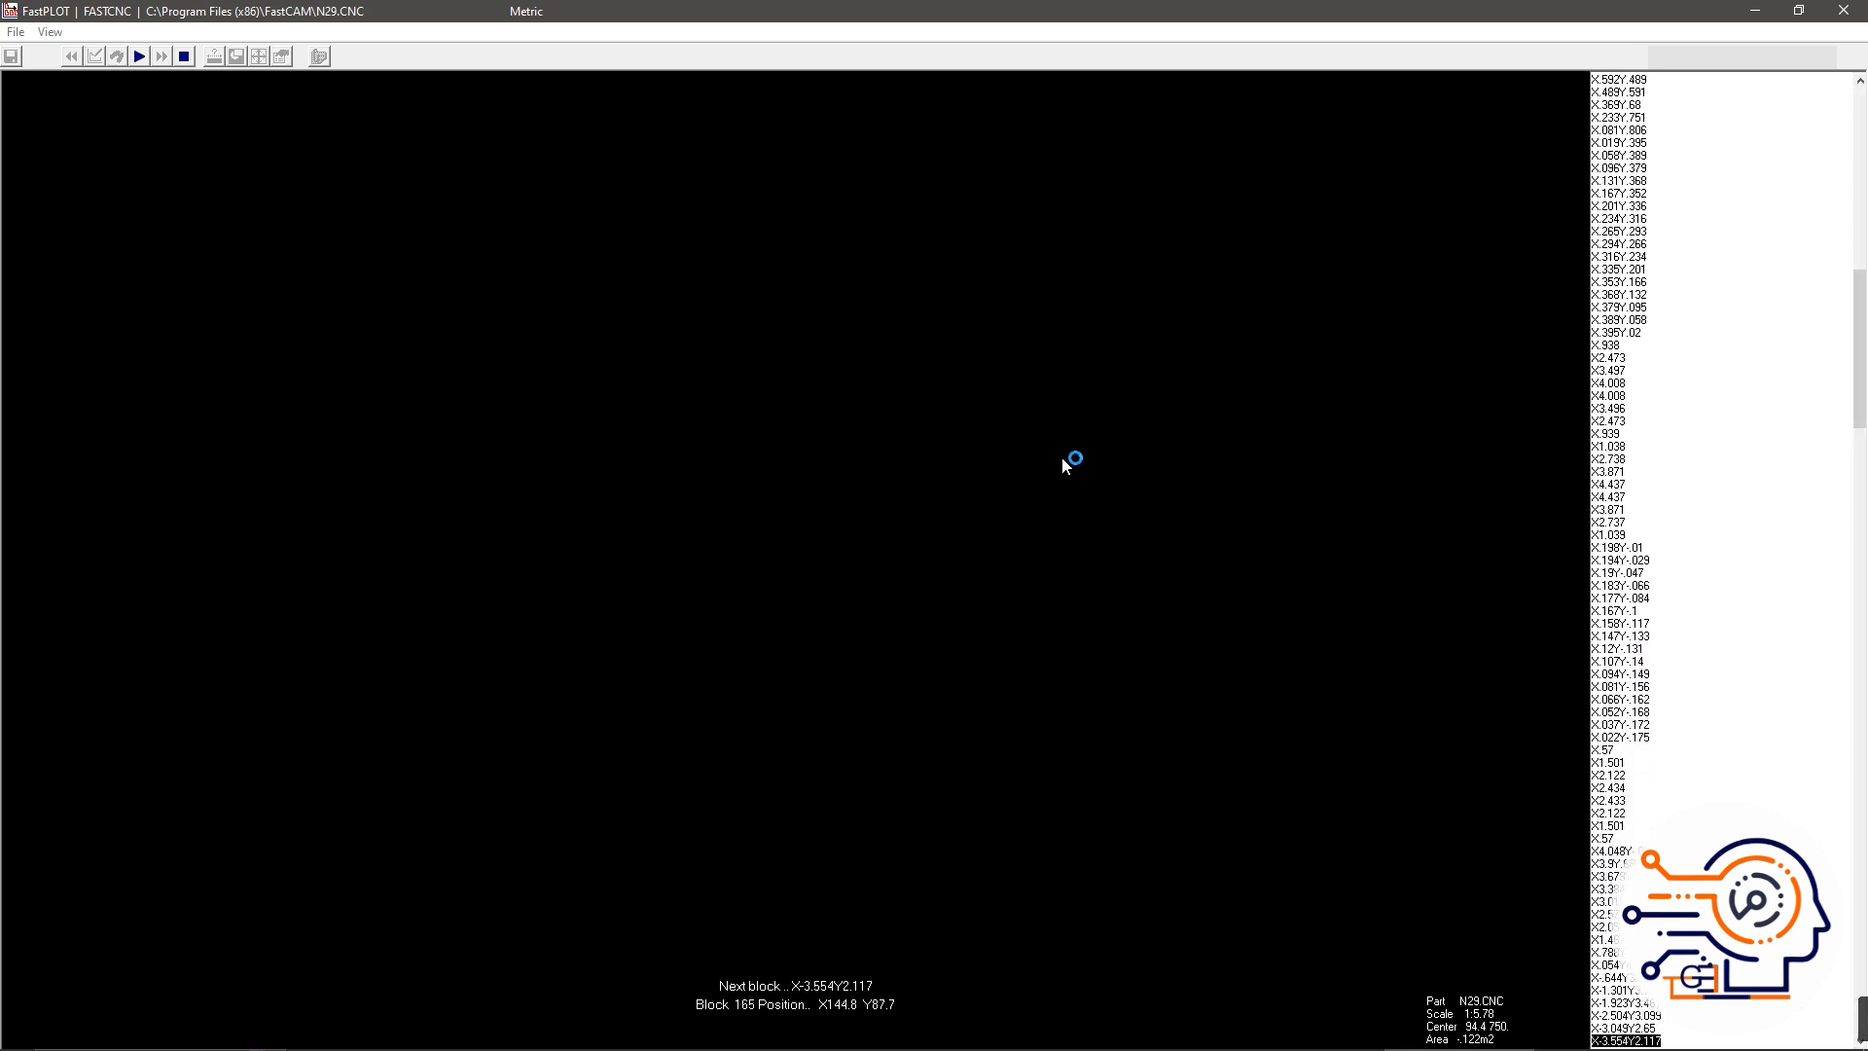
click(1846, 10)
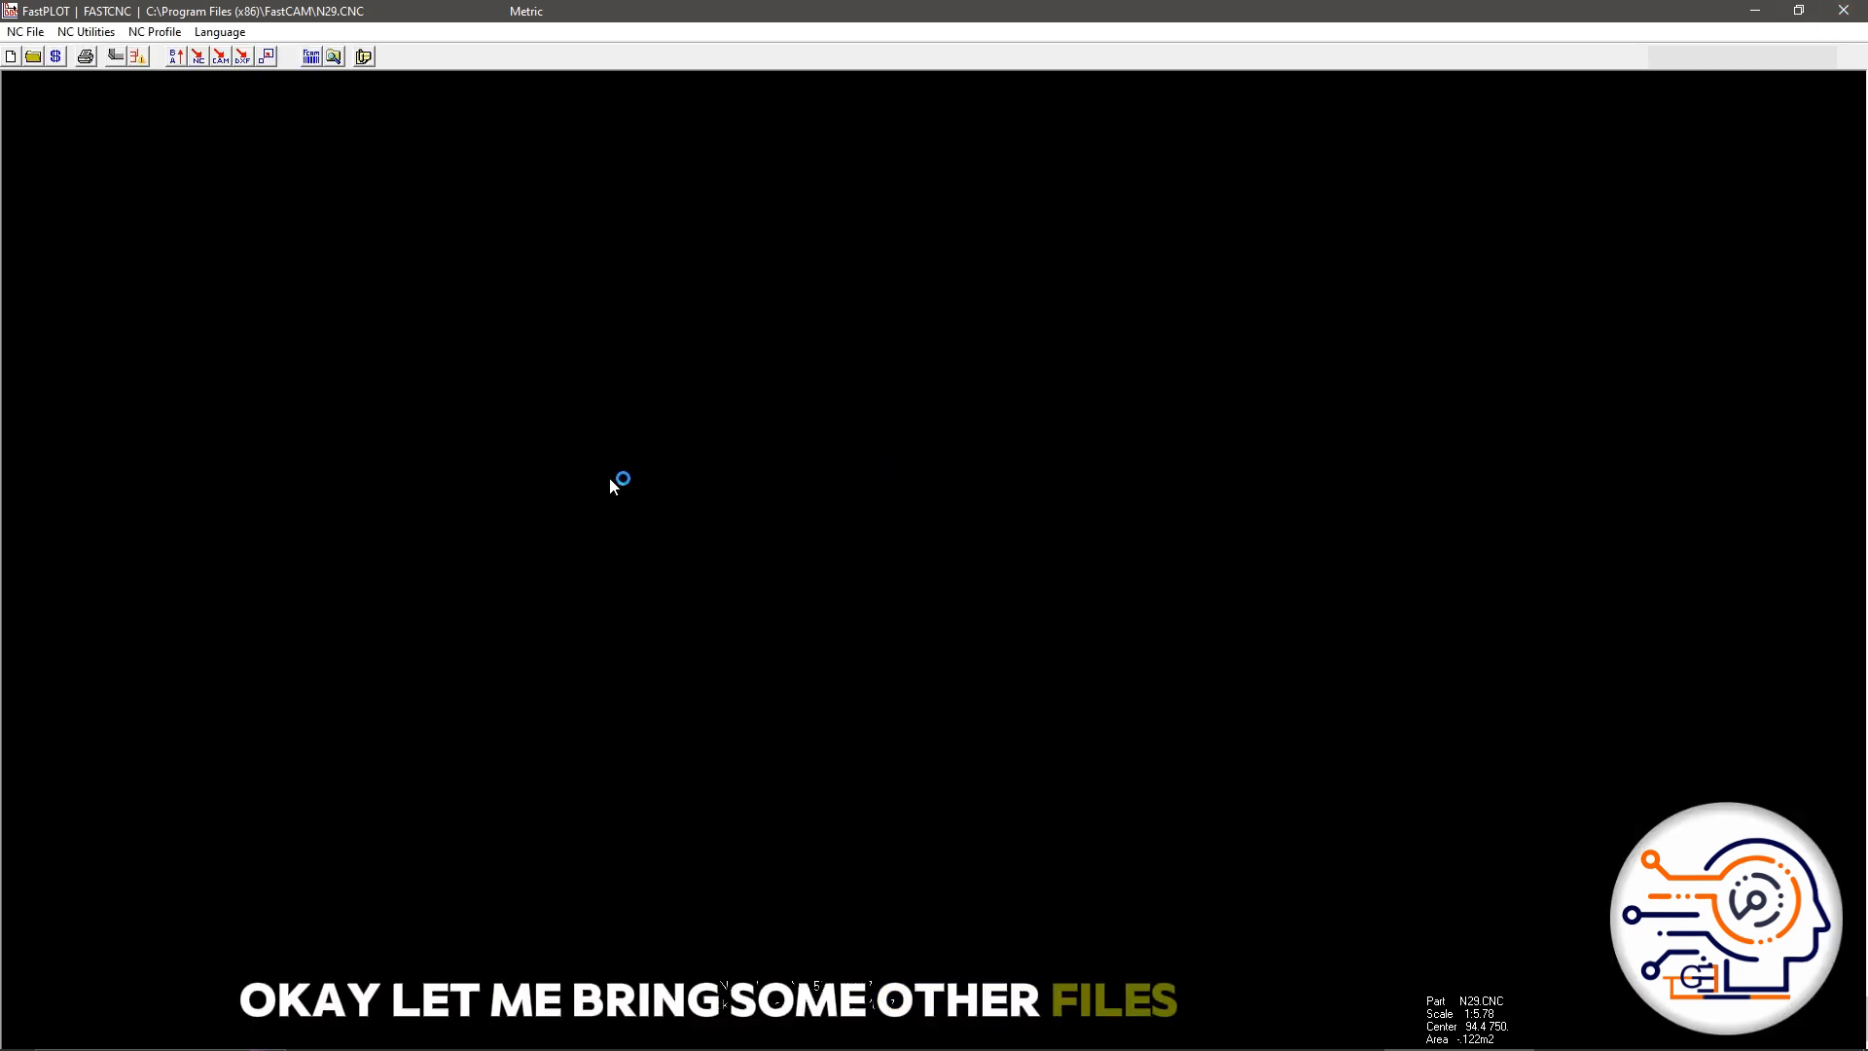
click(1834, 19)
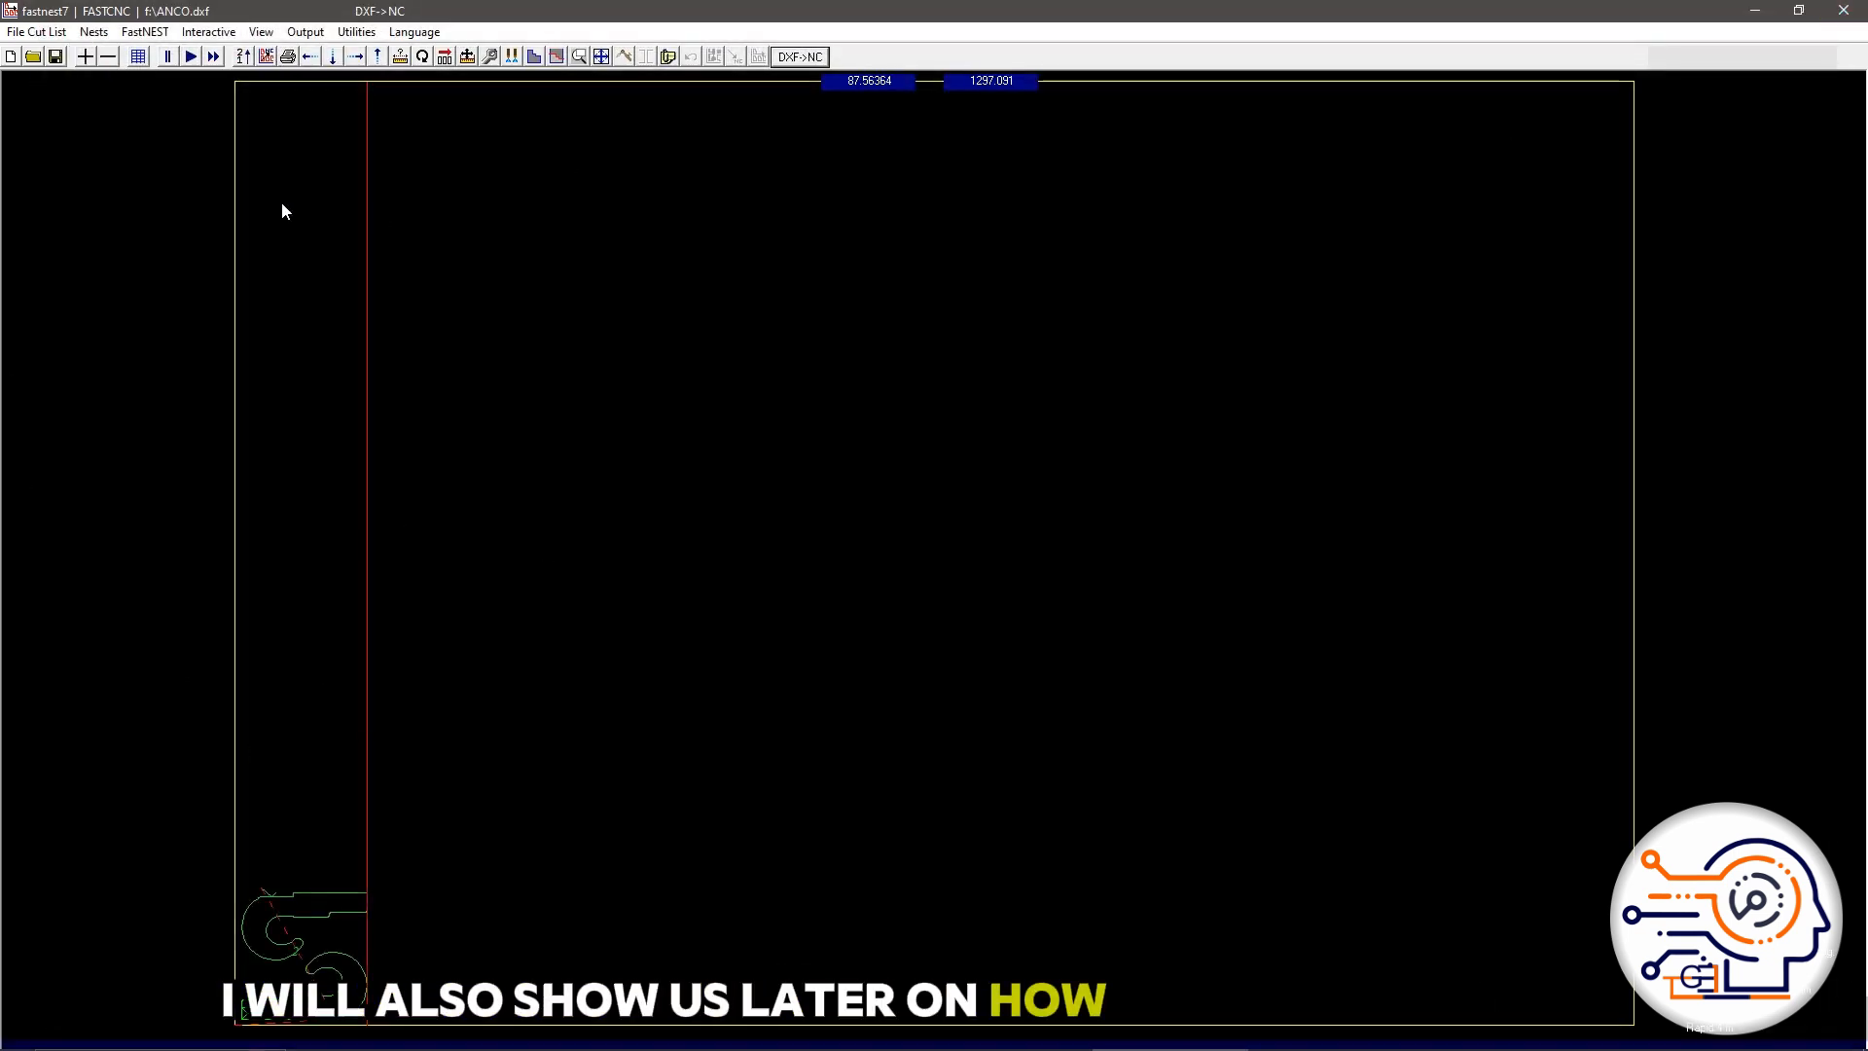
click(208, 33)
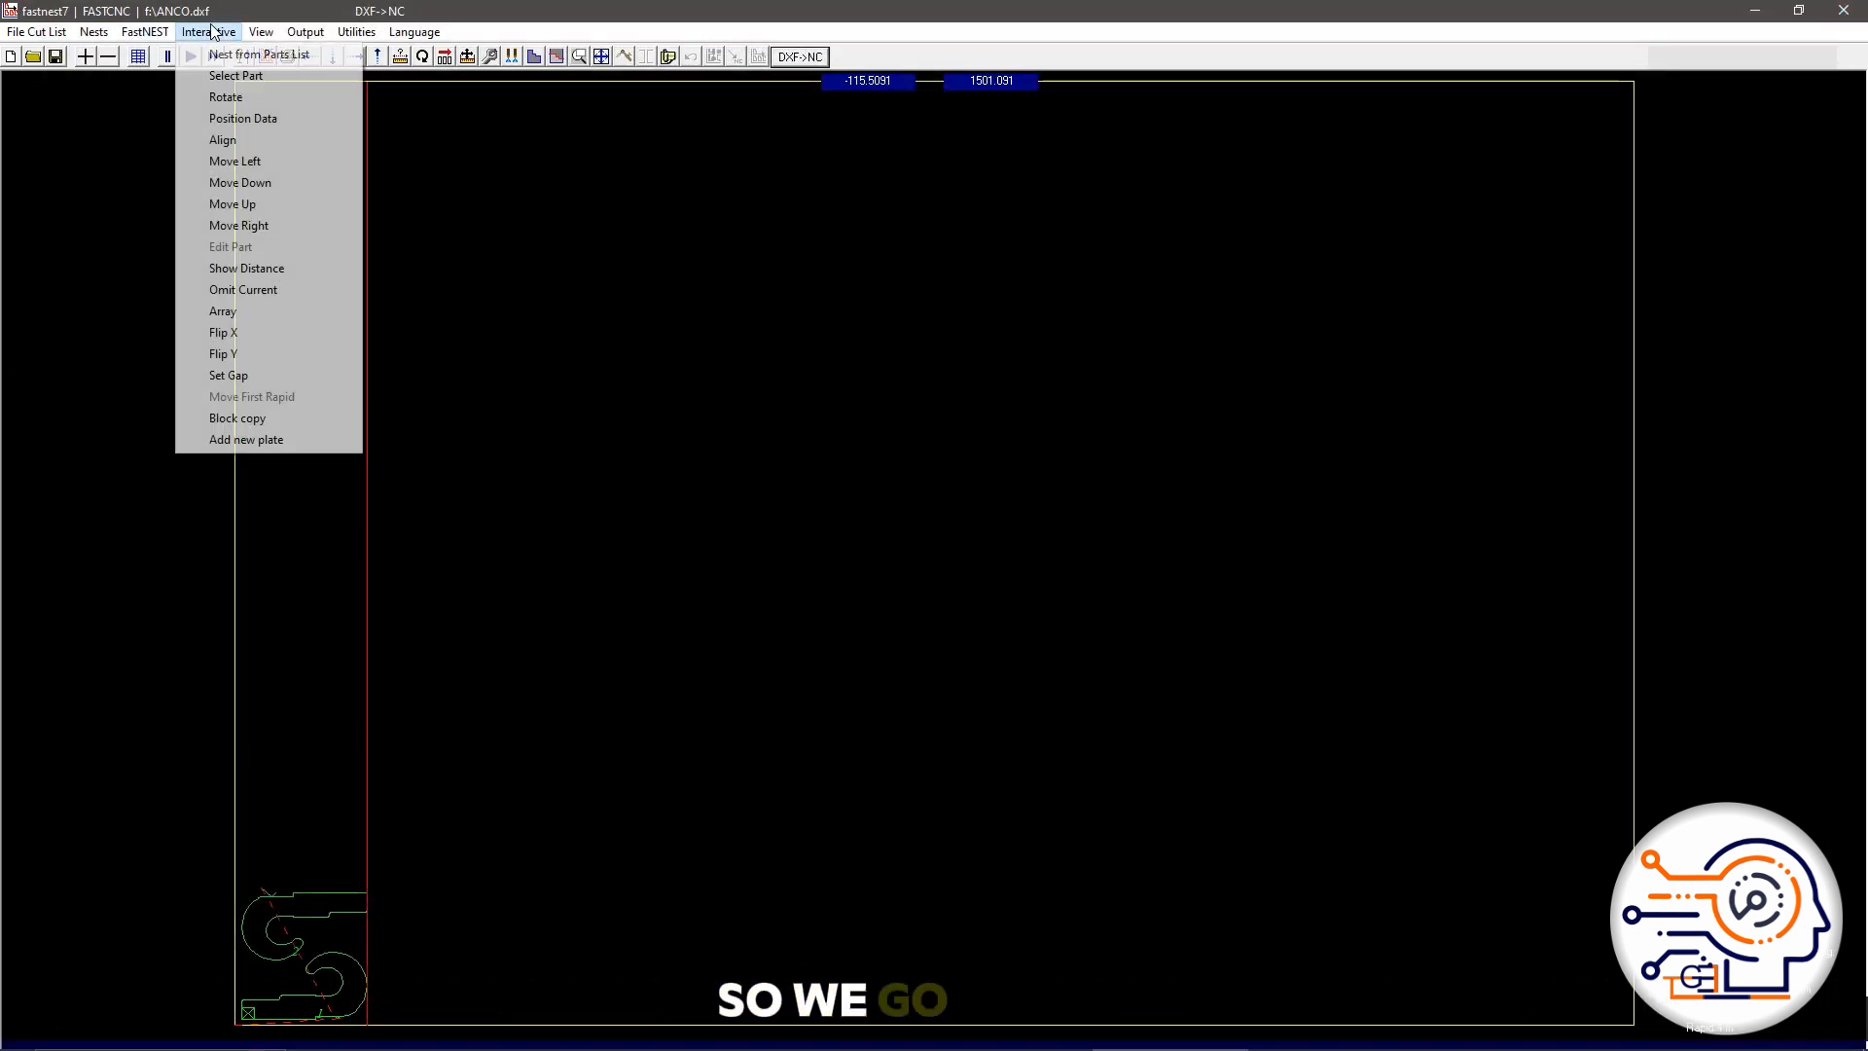
click(438, 502)
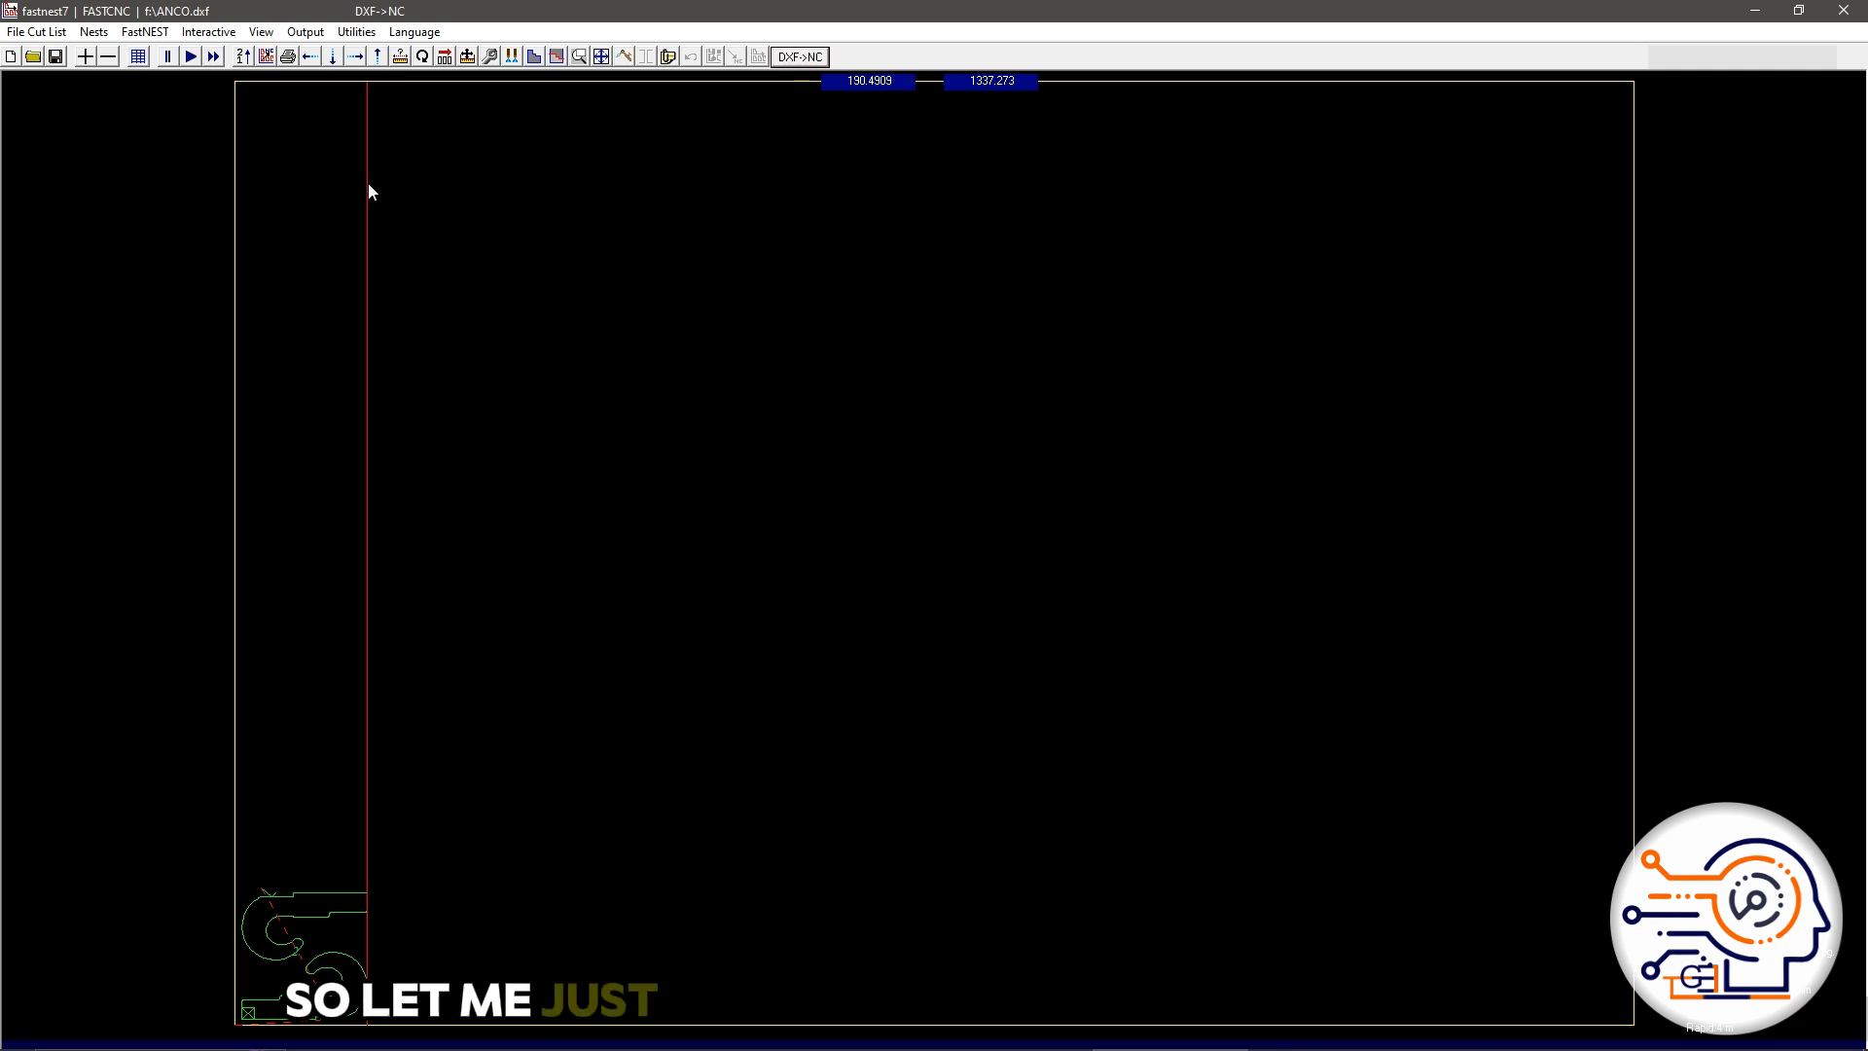
click(298, 35)
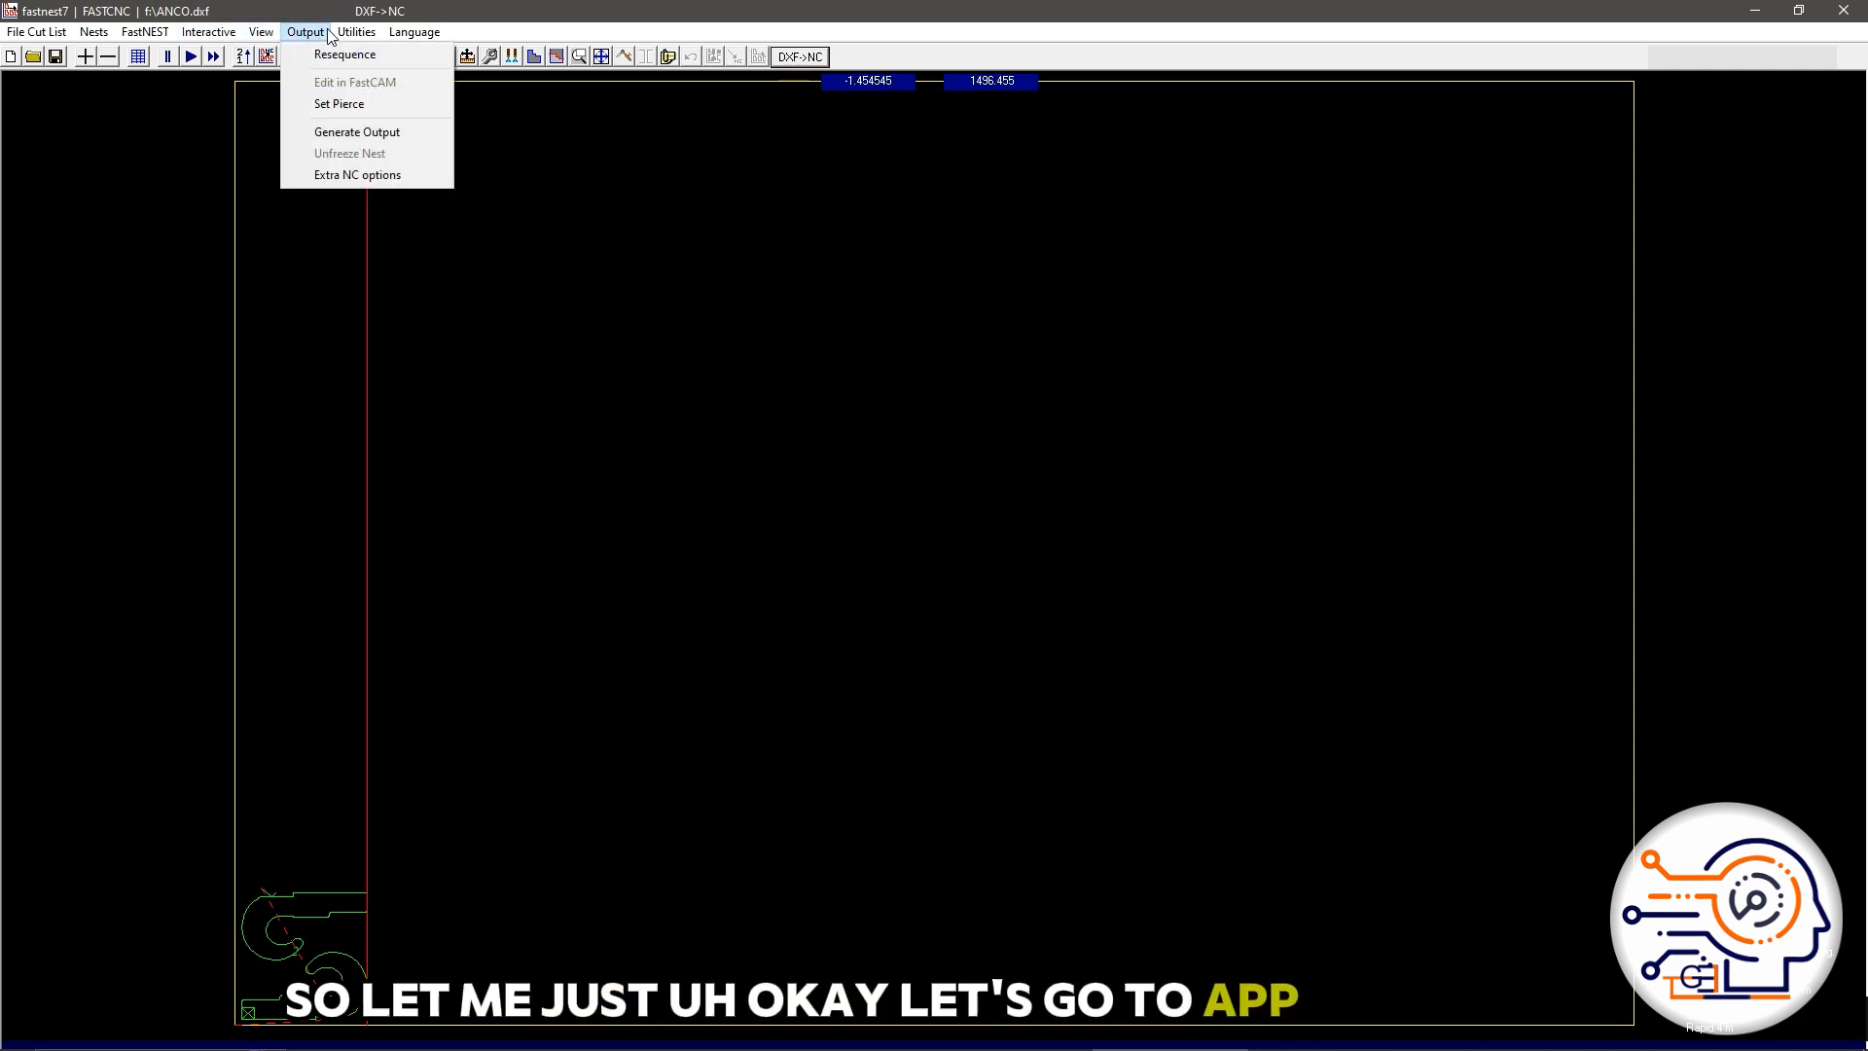
Step: Try the Explorer and FastCAM utilities, declining to edit the nested plate in FastCAM
mouse_move(356, 32)
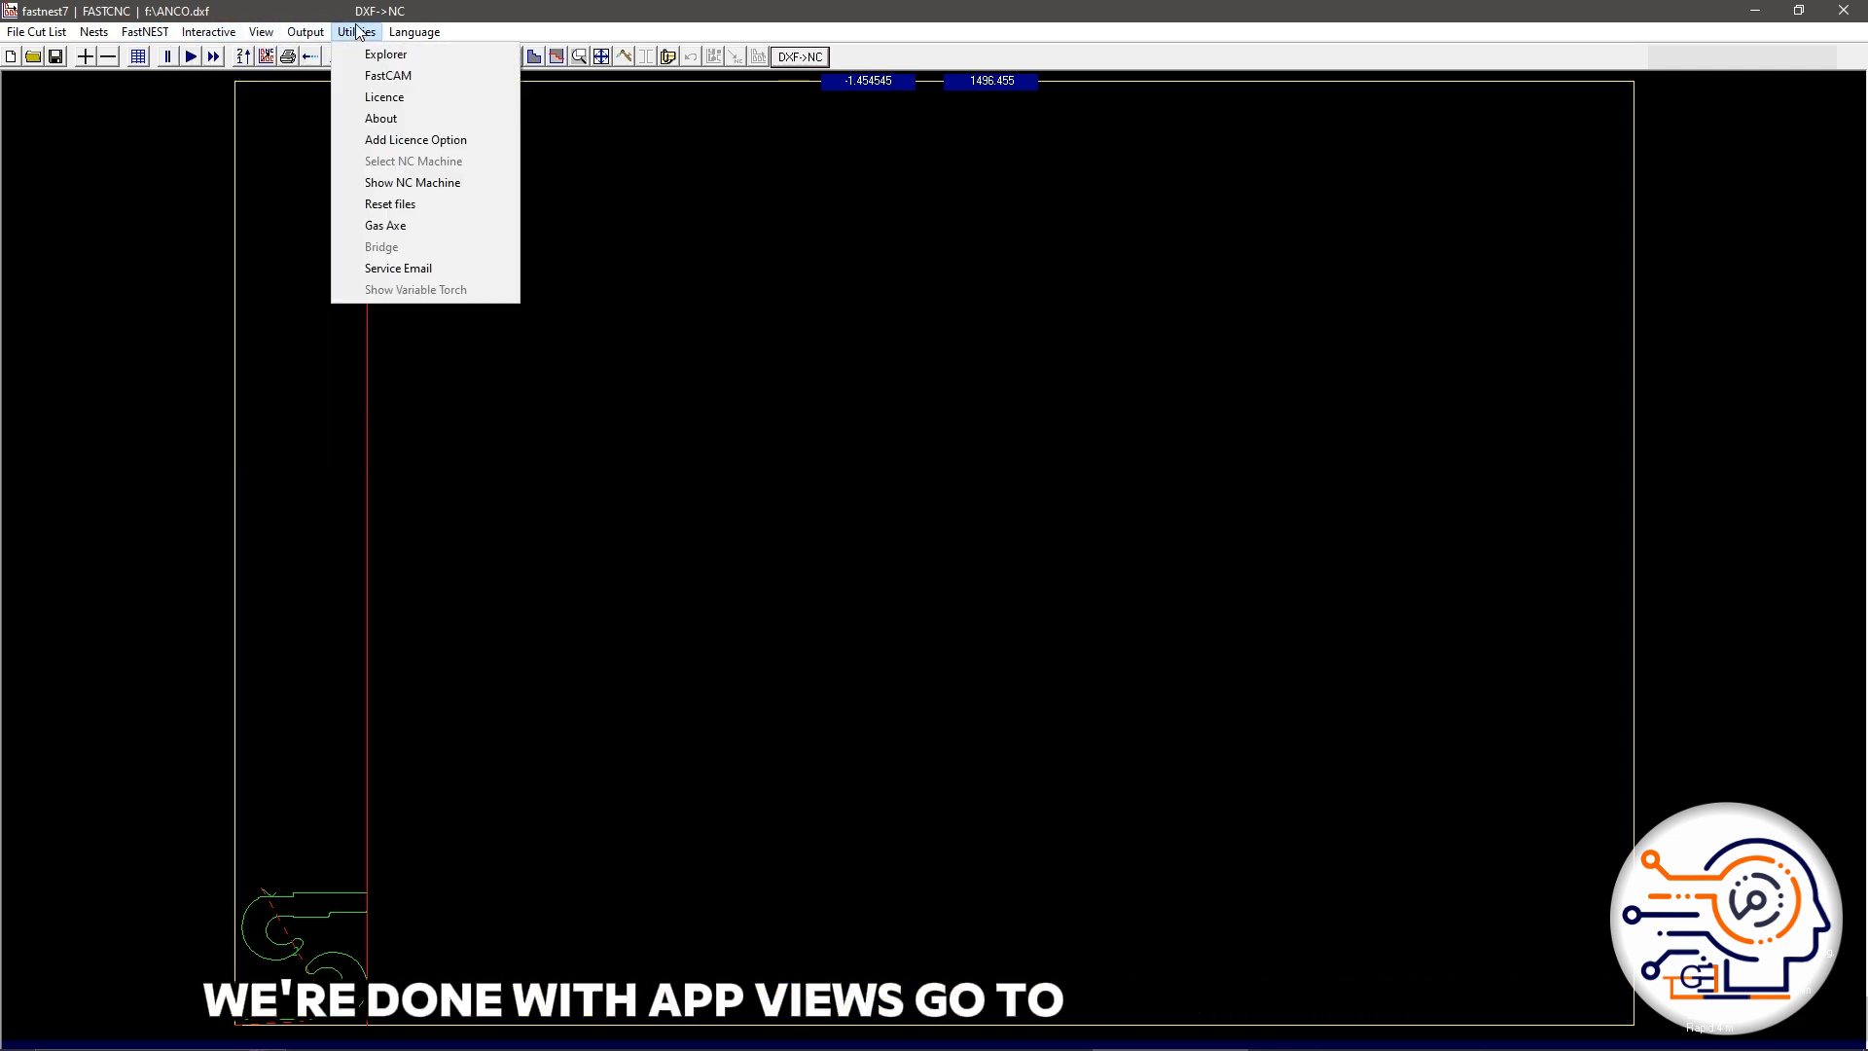
click(403, 55)
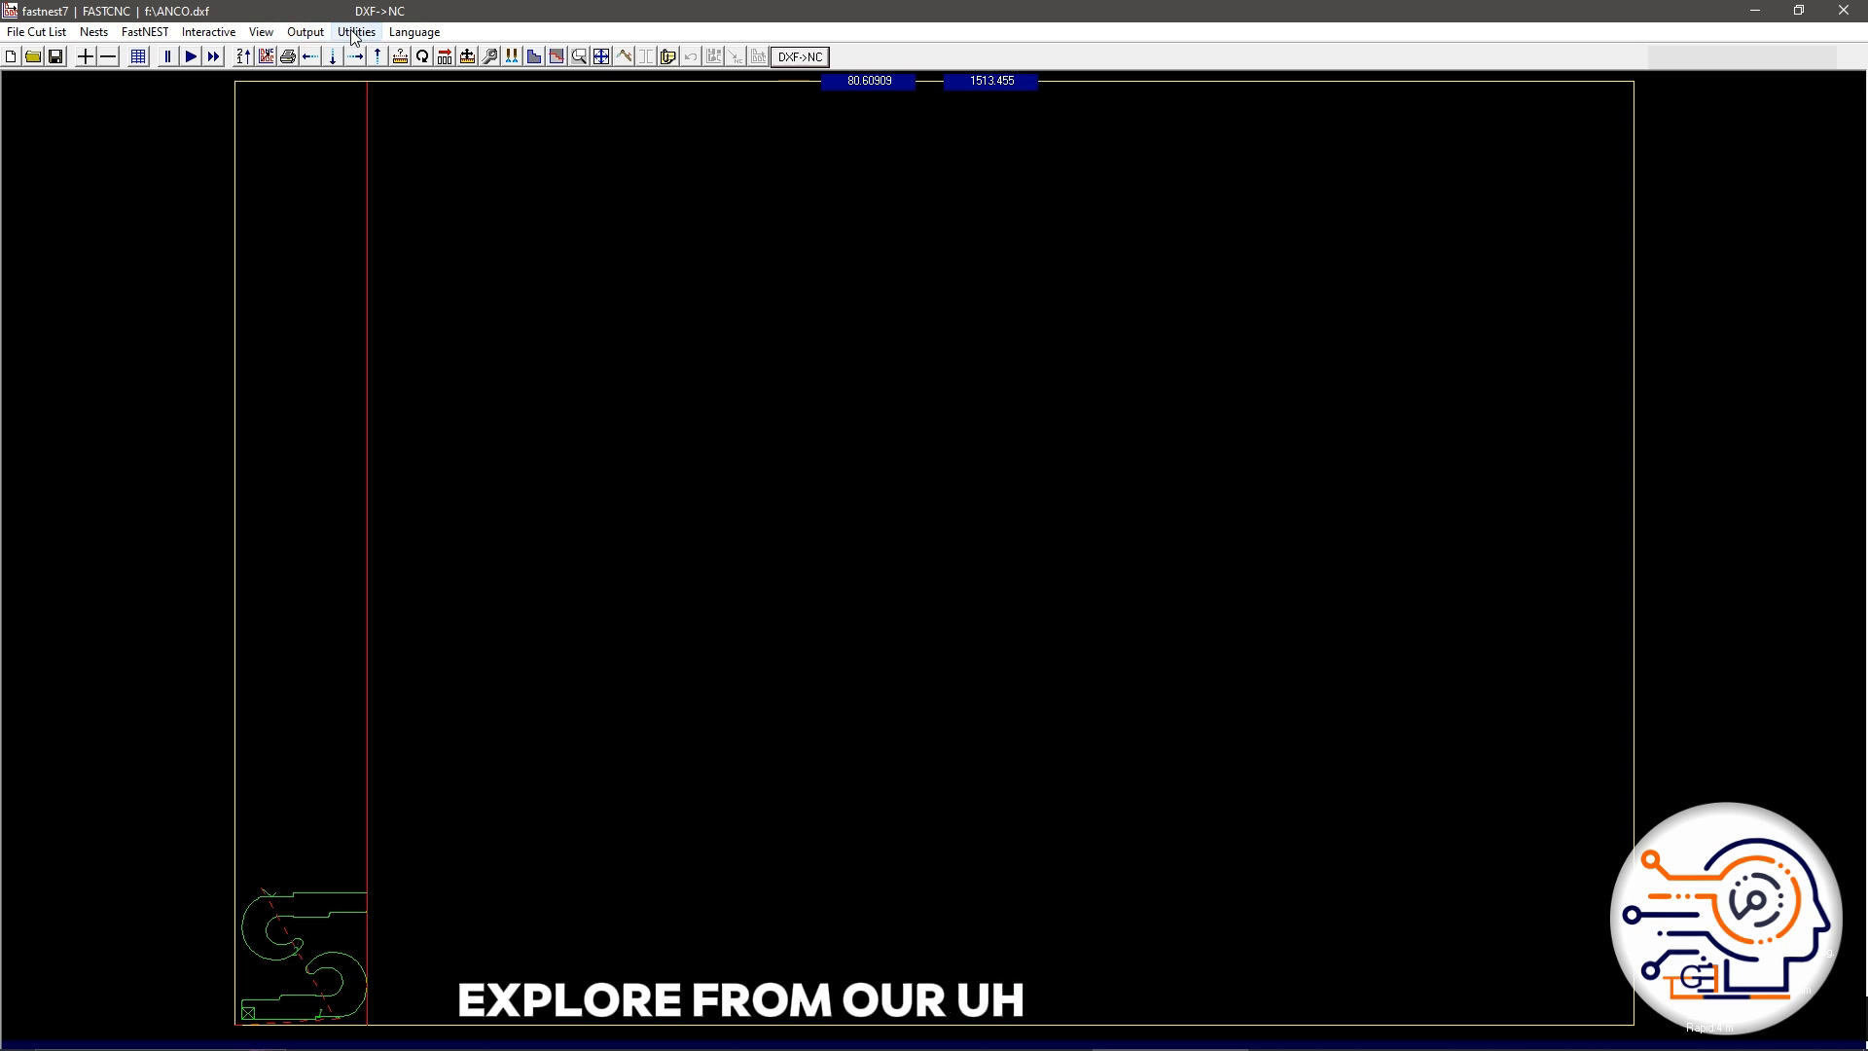
click(355, 32)
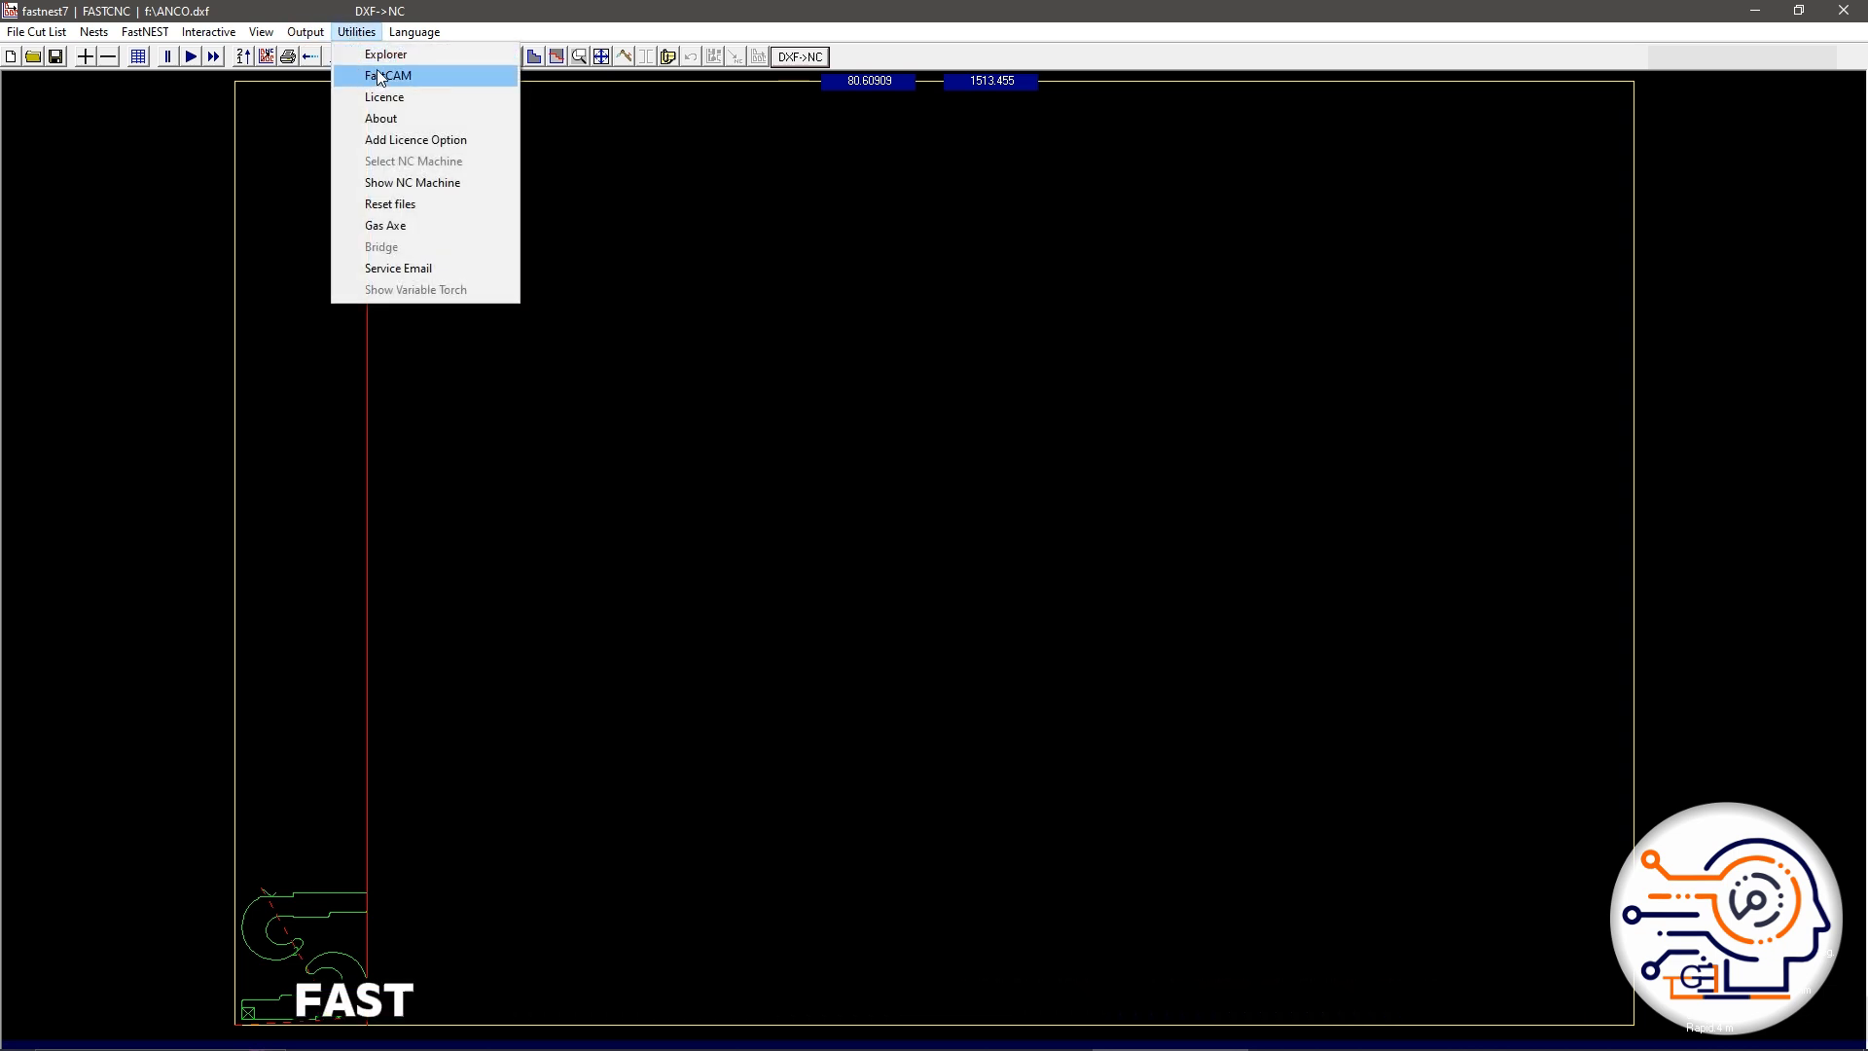
click(377, 75)
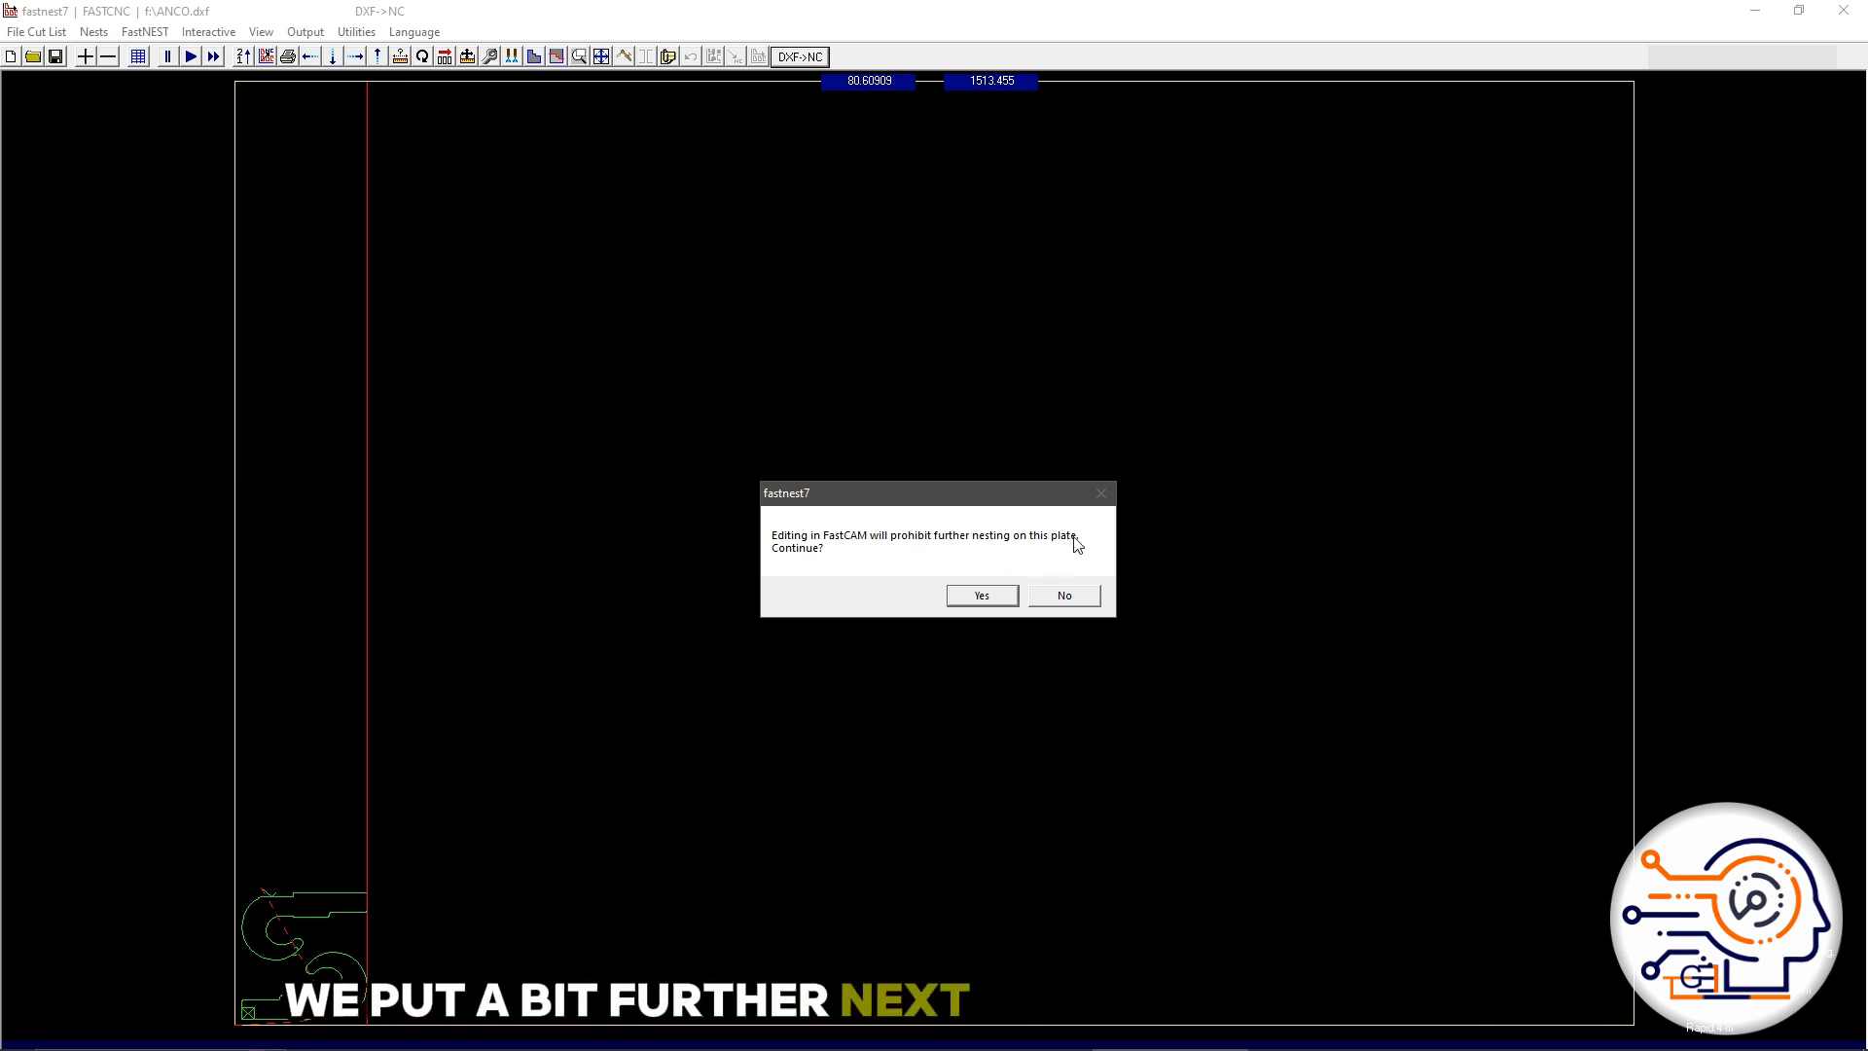
click(1061, 610)
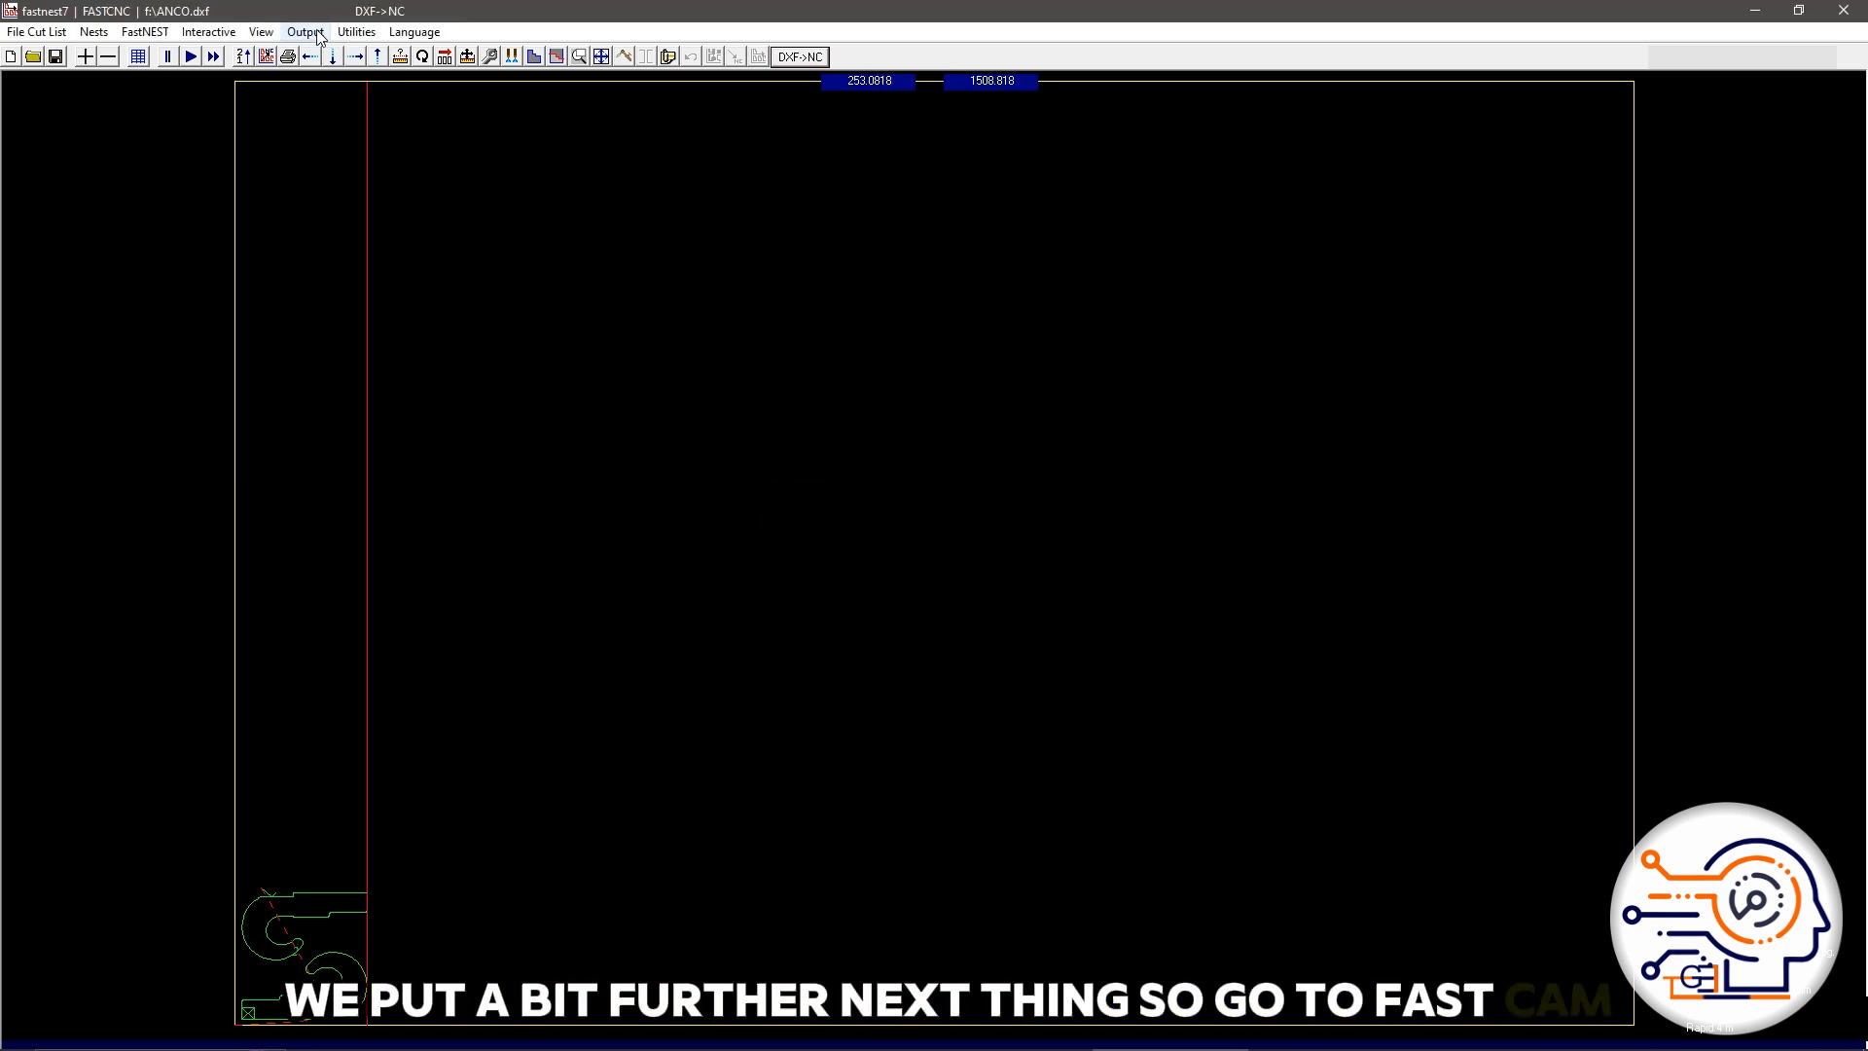
click(356, 32)
mouse_move(322, 37)
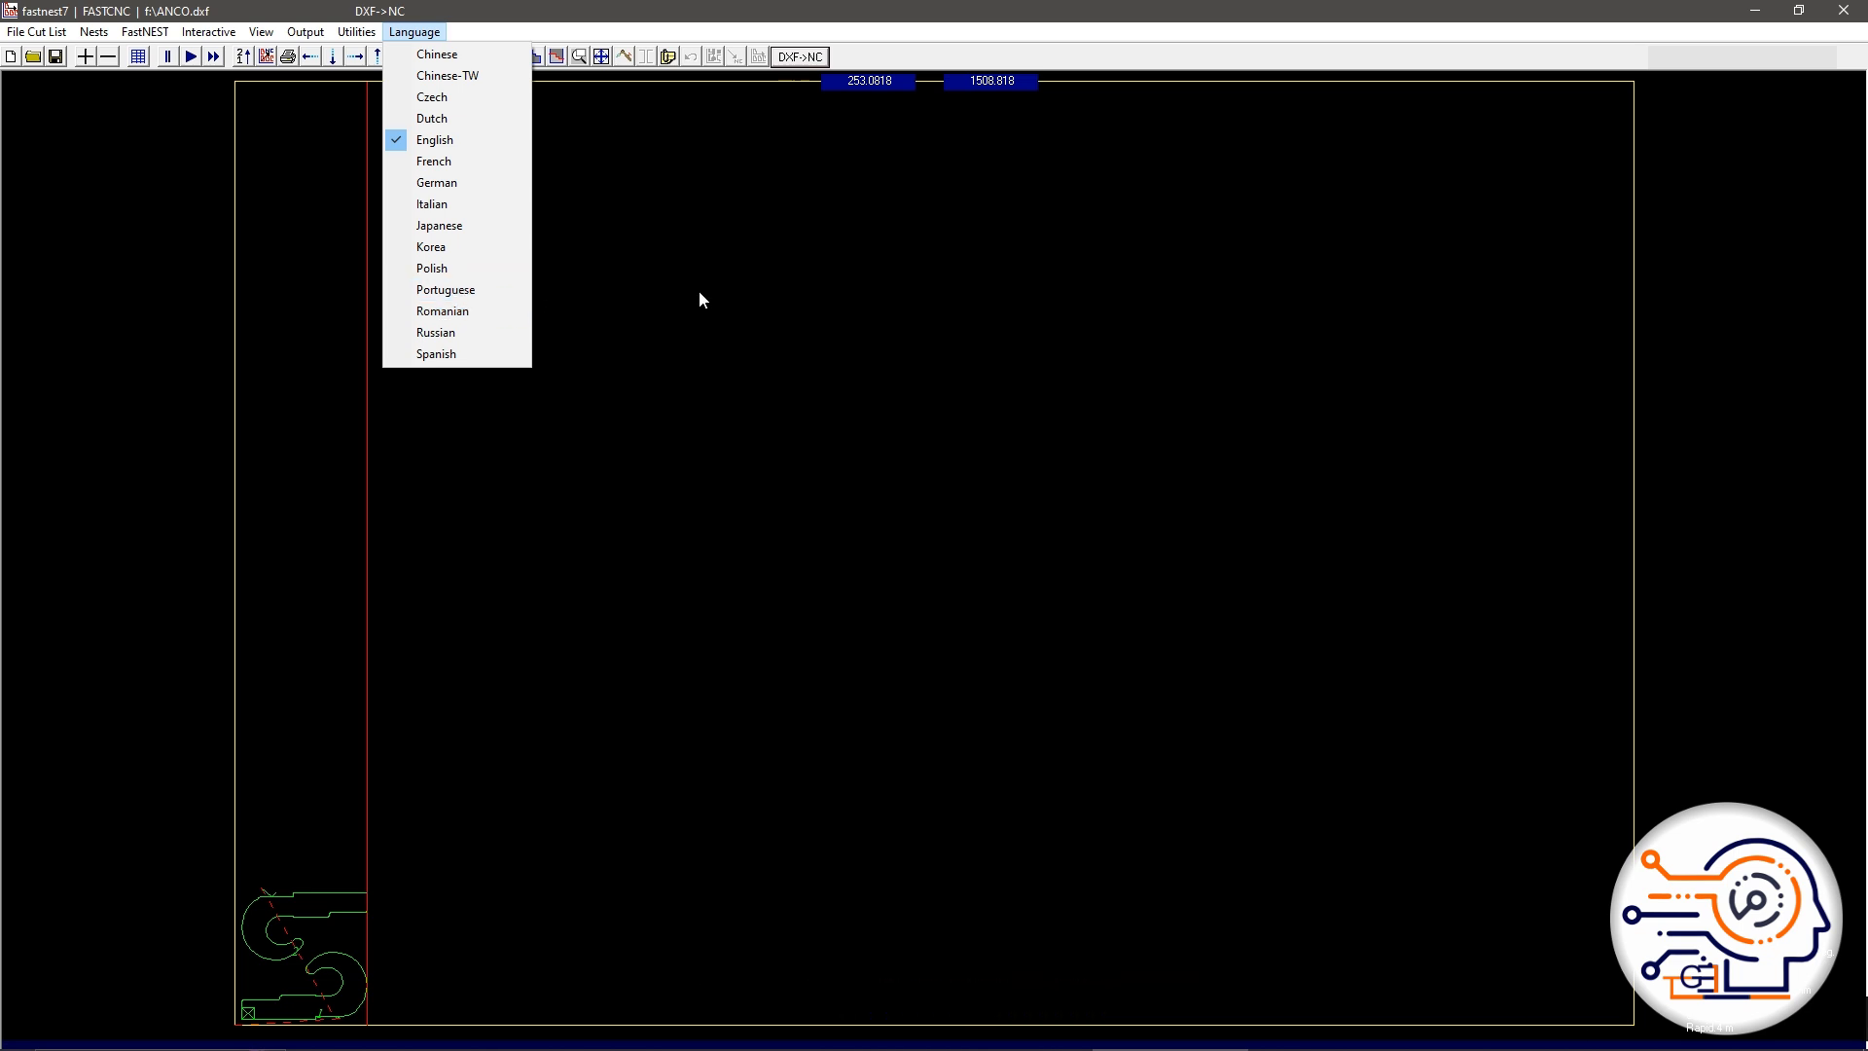
click(708, 201)
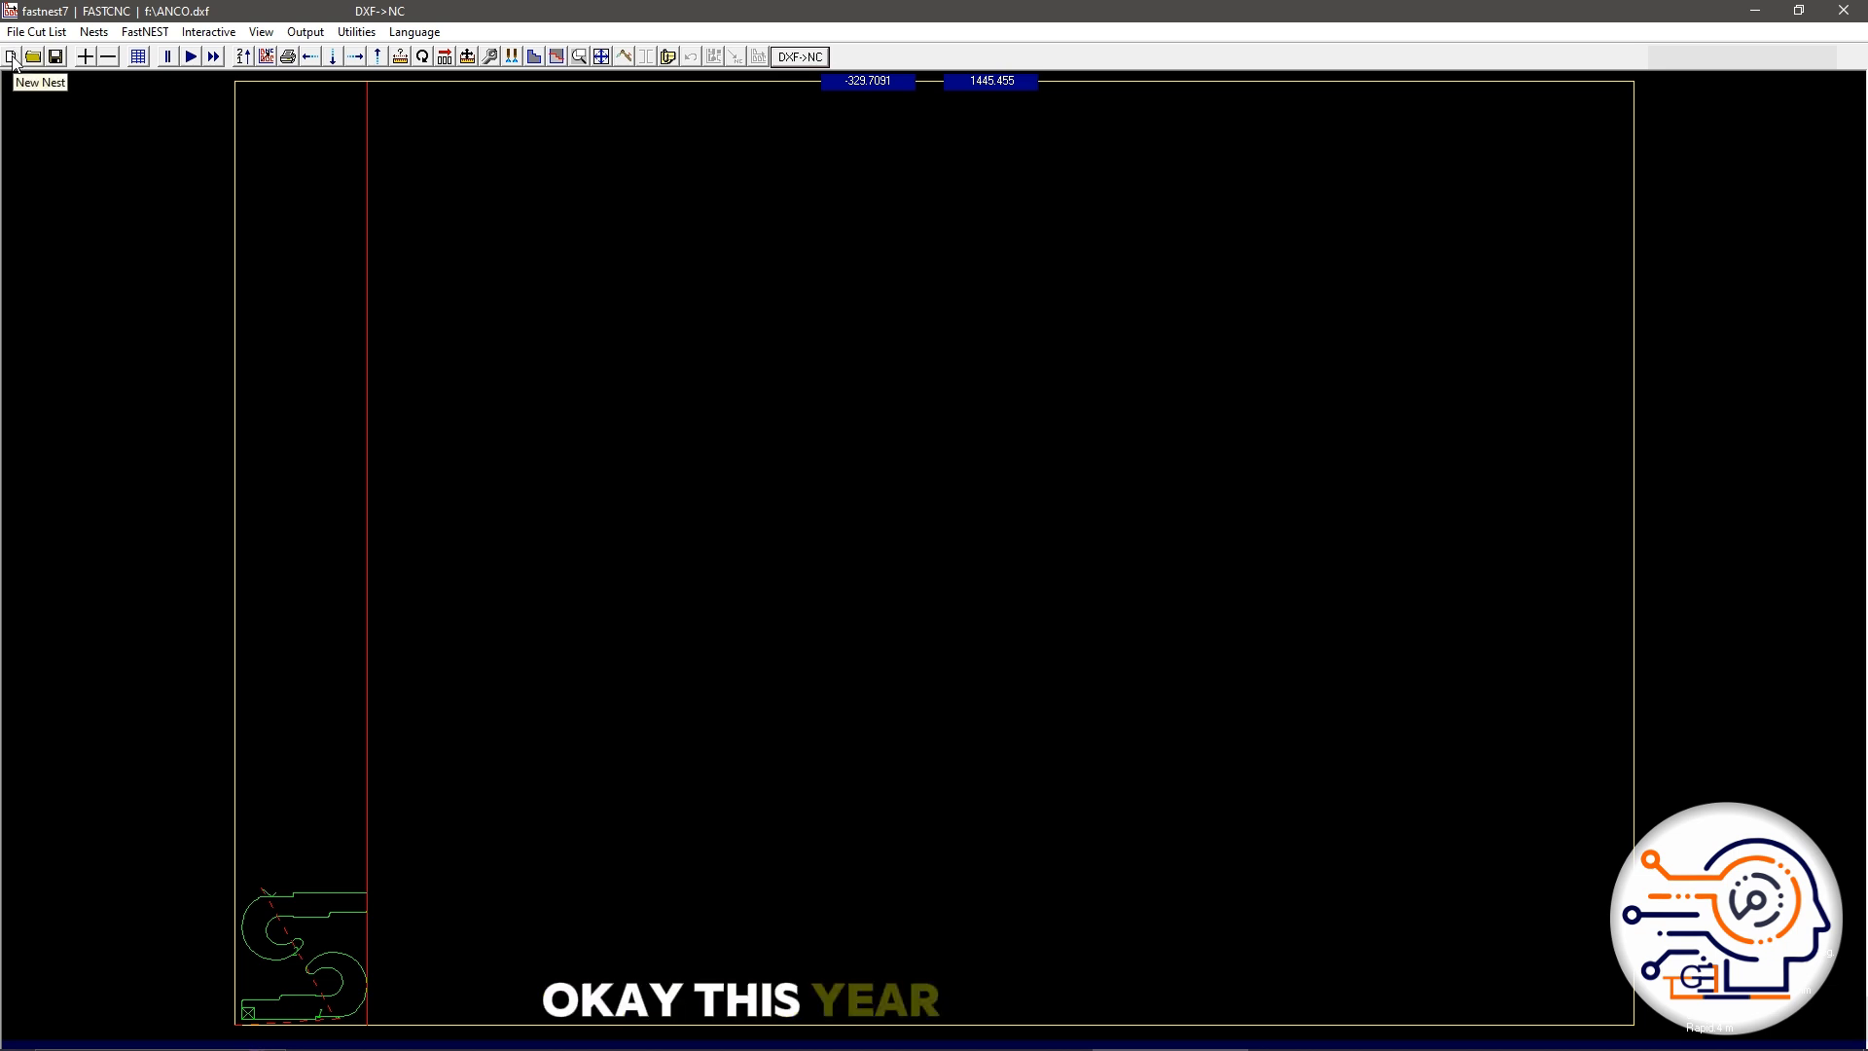
click(36, 31)
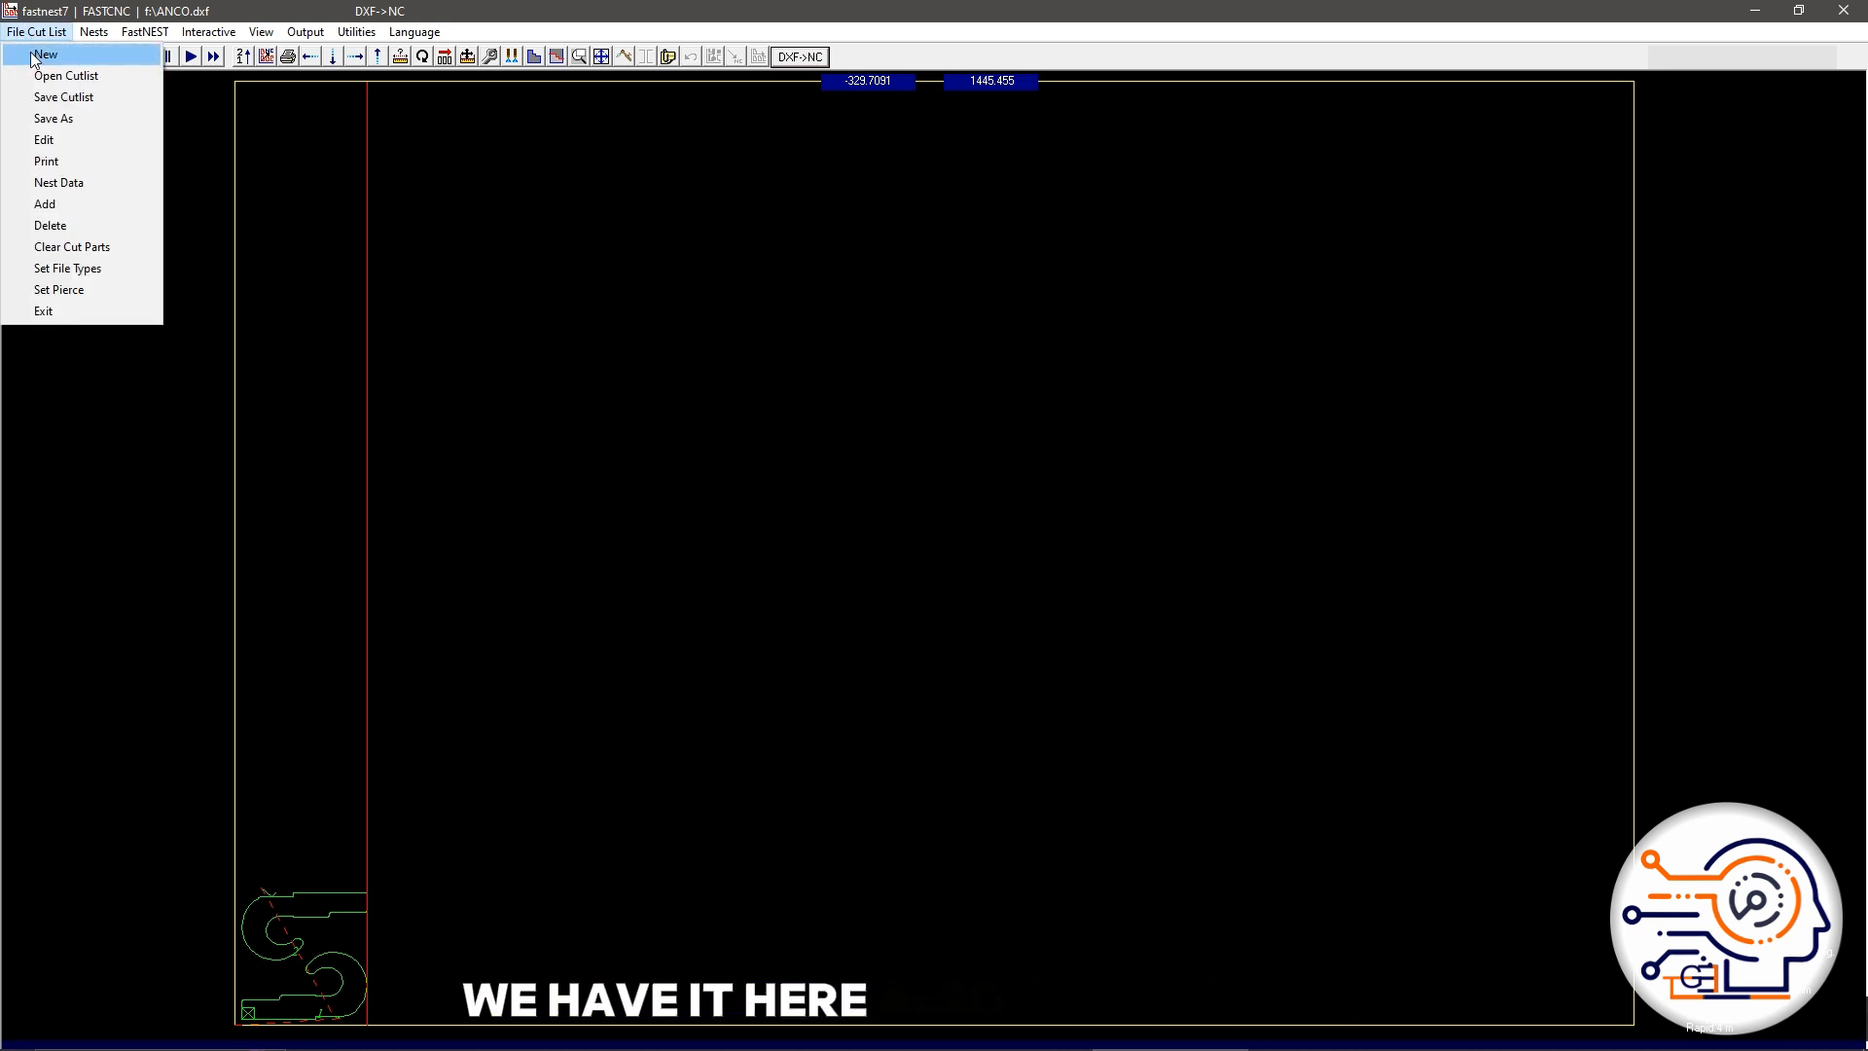
click(358, 184)
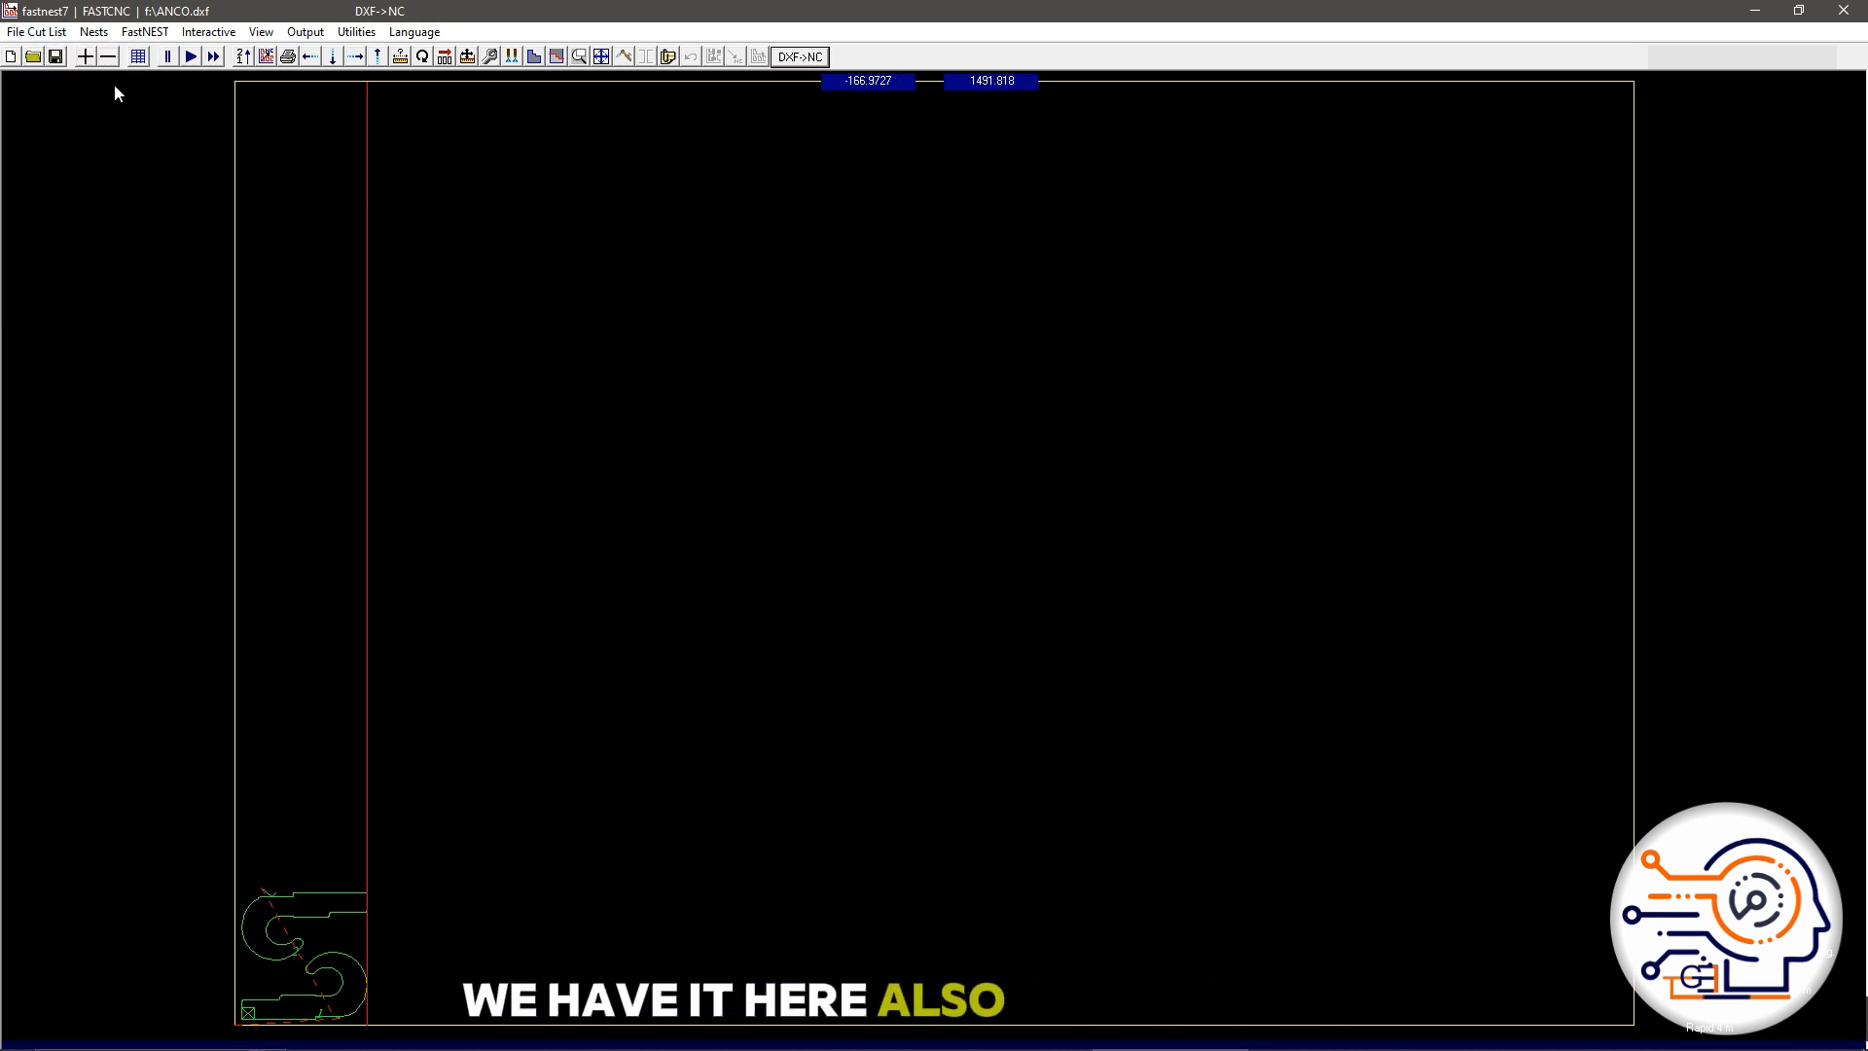
click(36, 31)
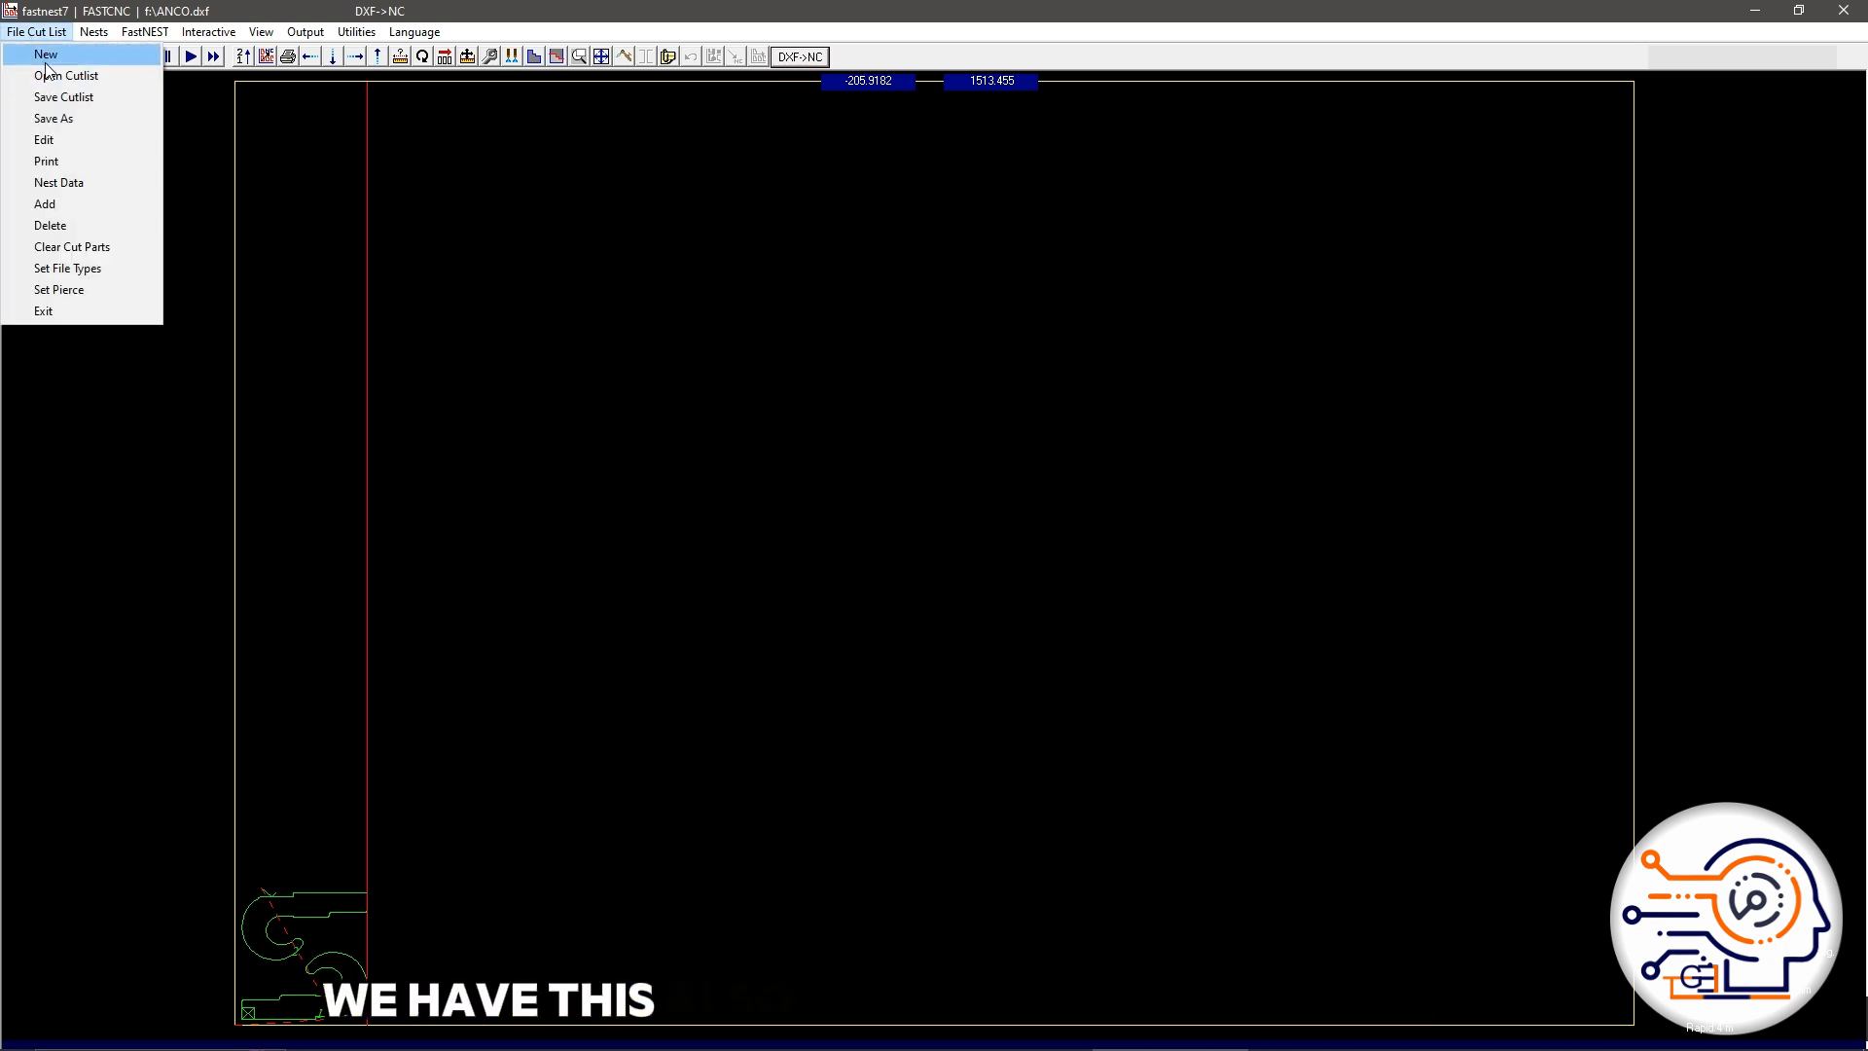
click(342, 165)
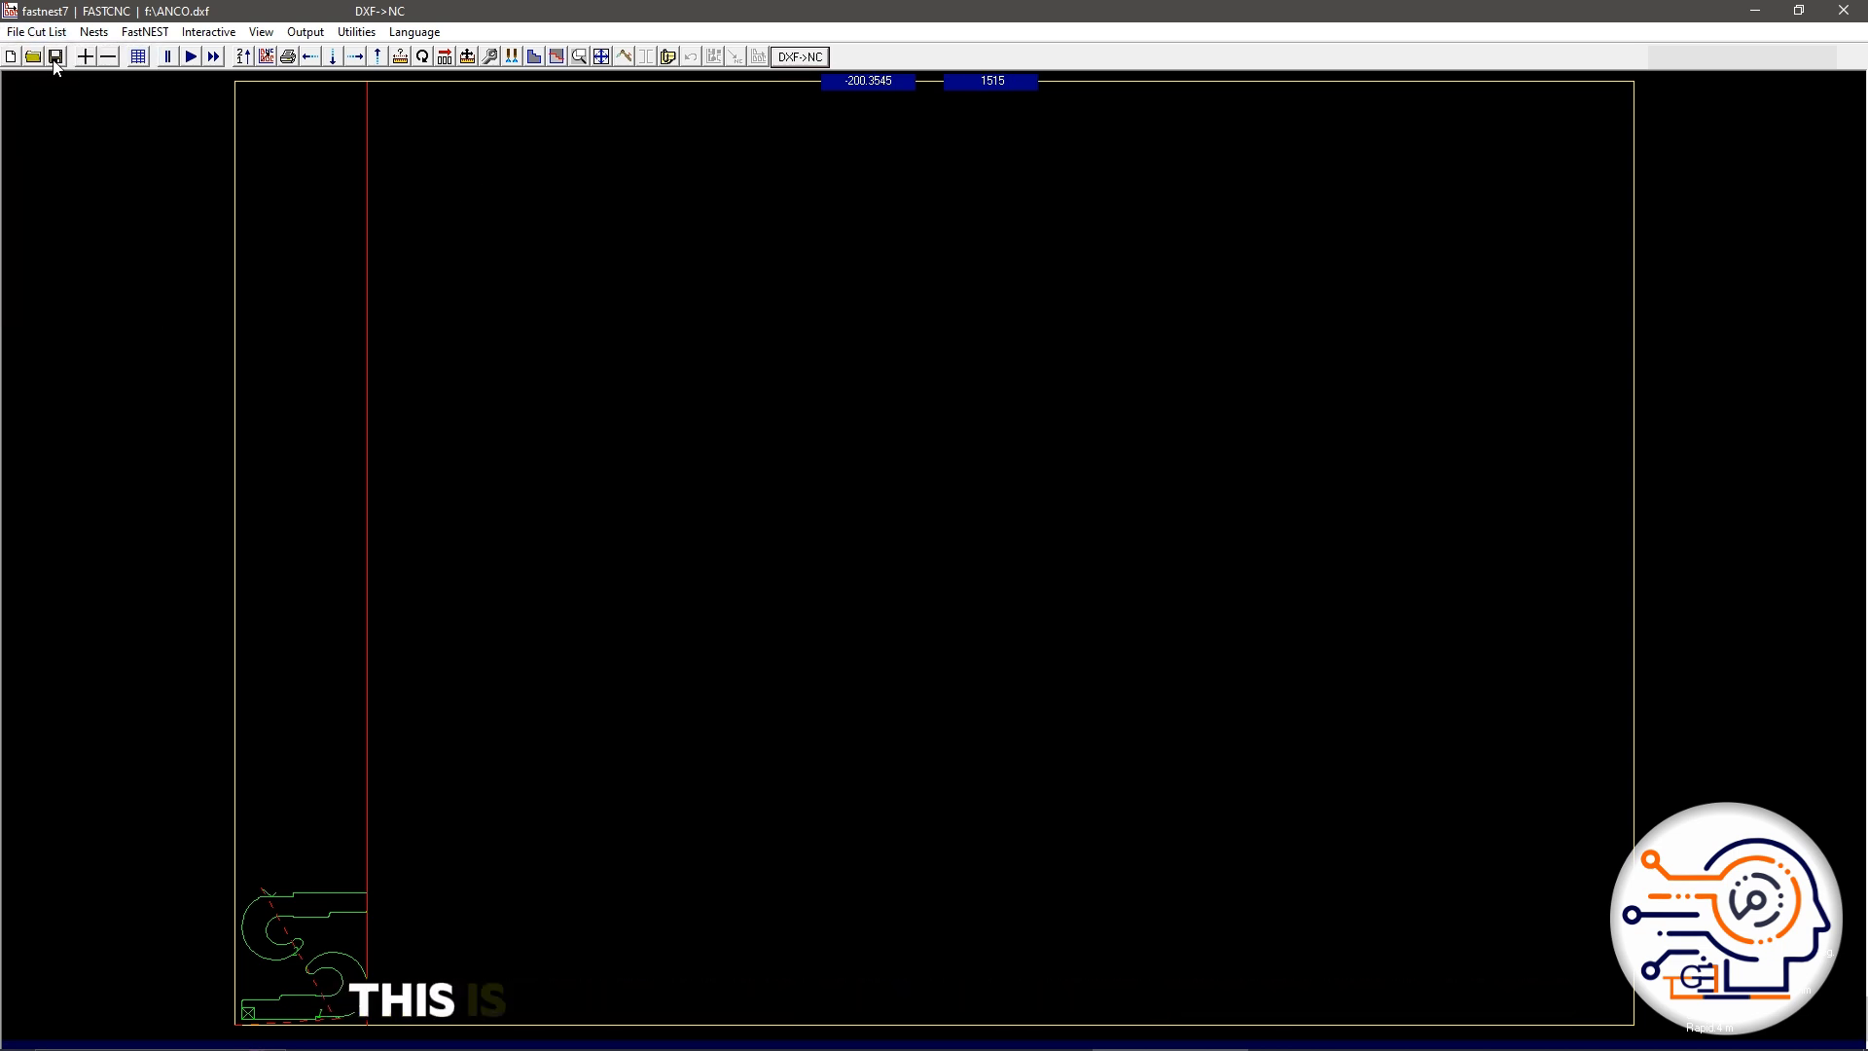
Step: Remove both ANCO.dxf parts from the nest and add the ANCO.dxf part again
click(109, 58)
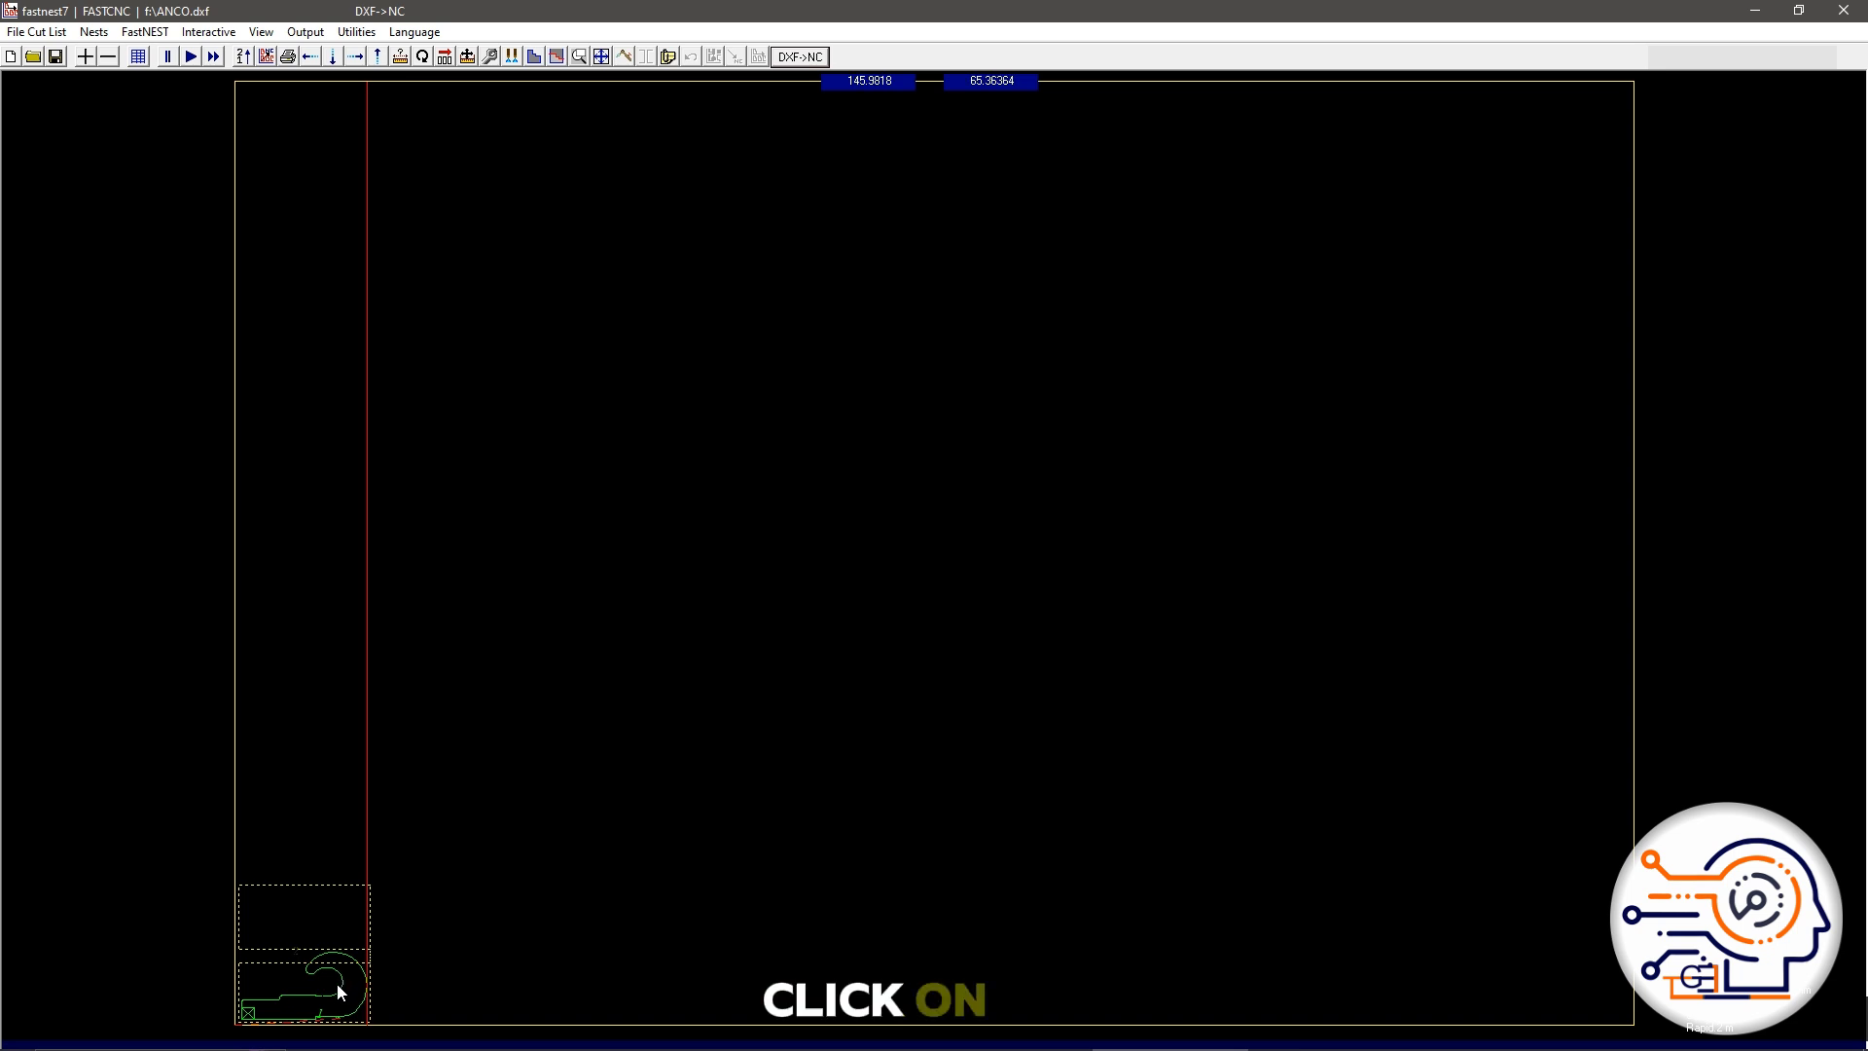
click(108, 54)
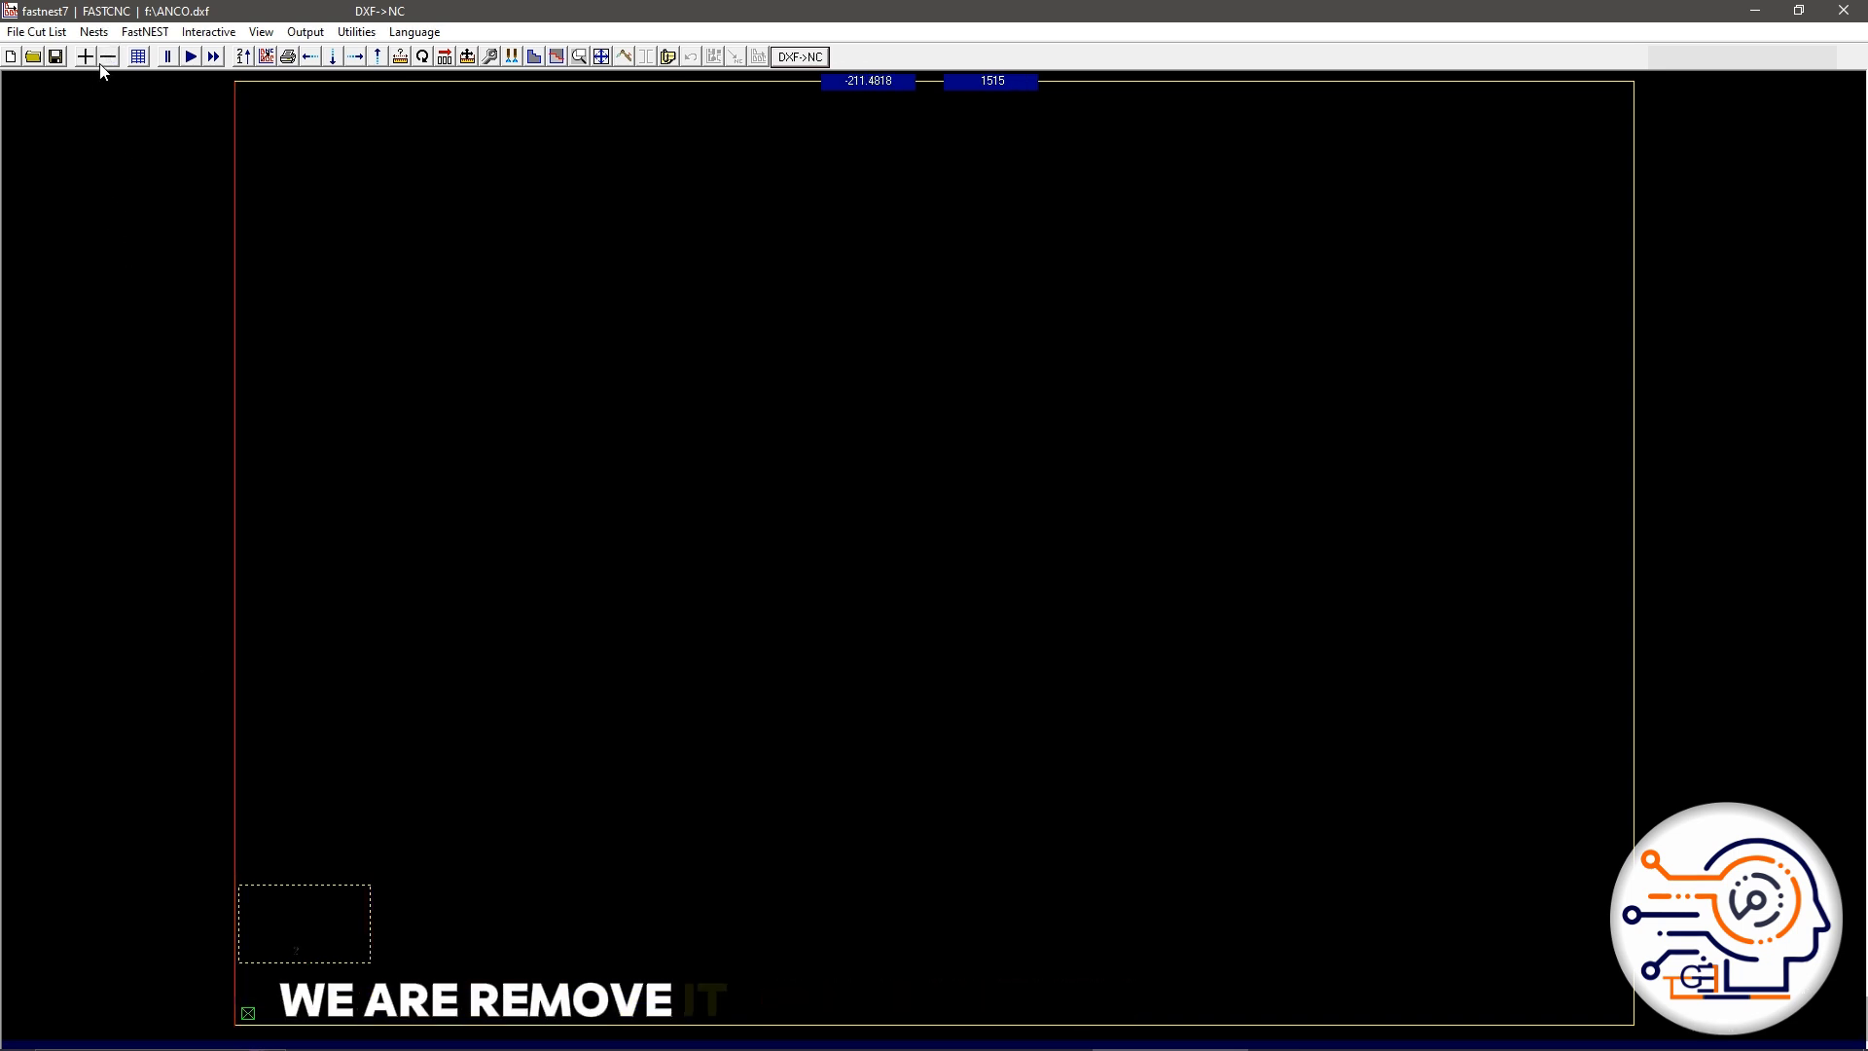
click(85, 57)
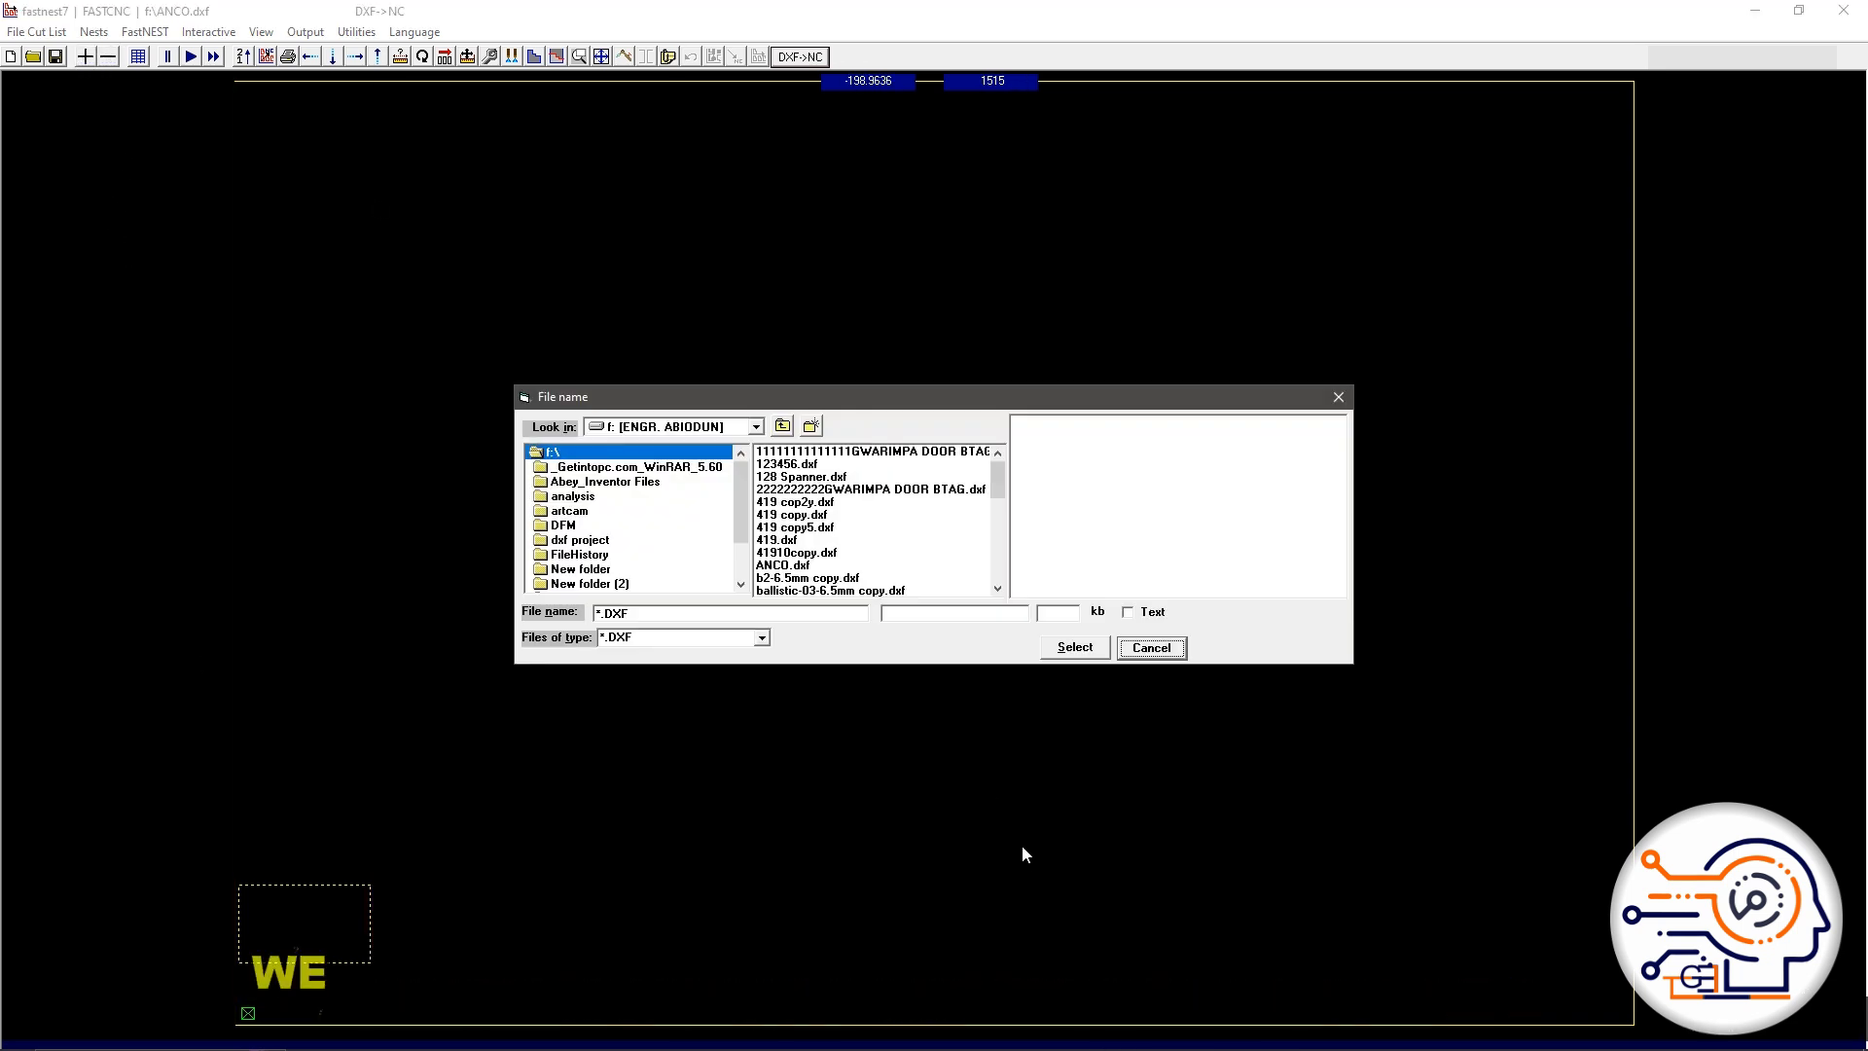
click(788, 516)
click(827, 489)
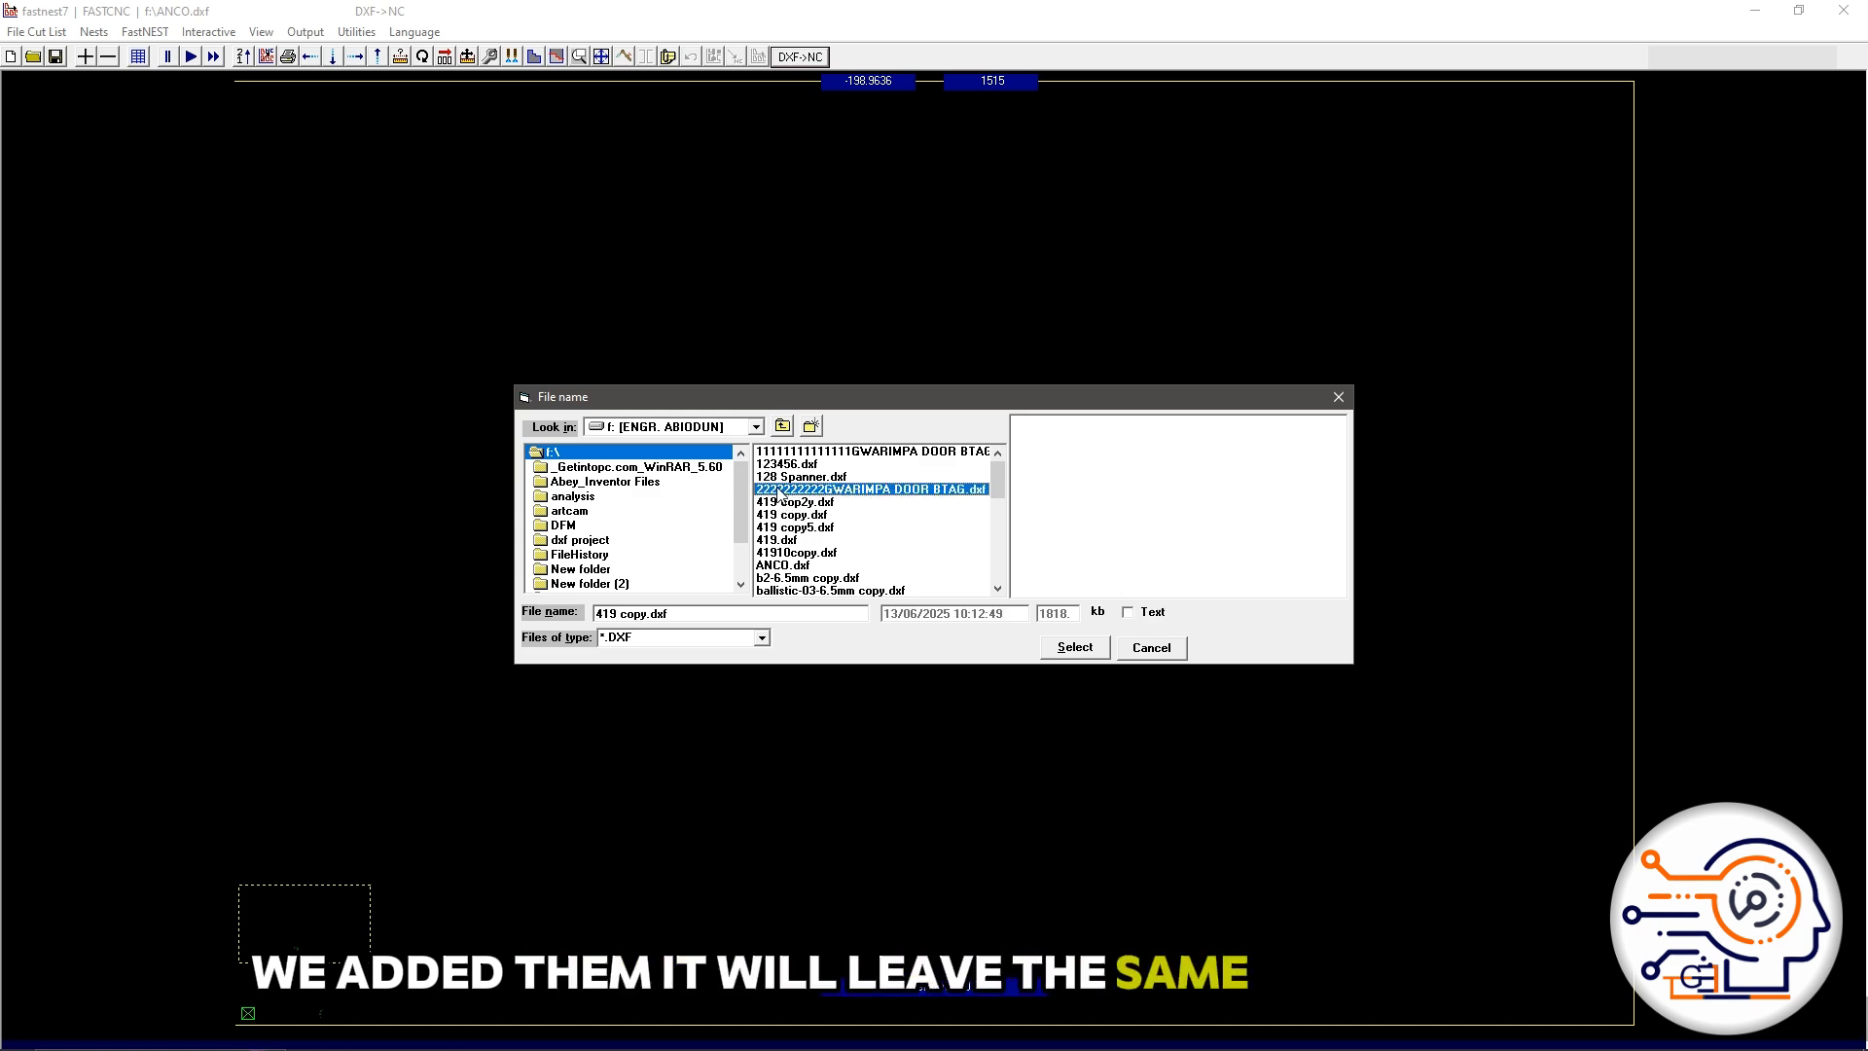
click(793, 566)
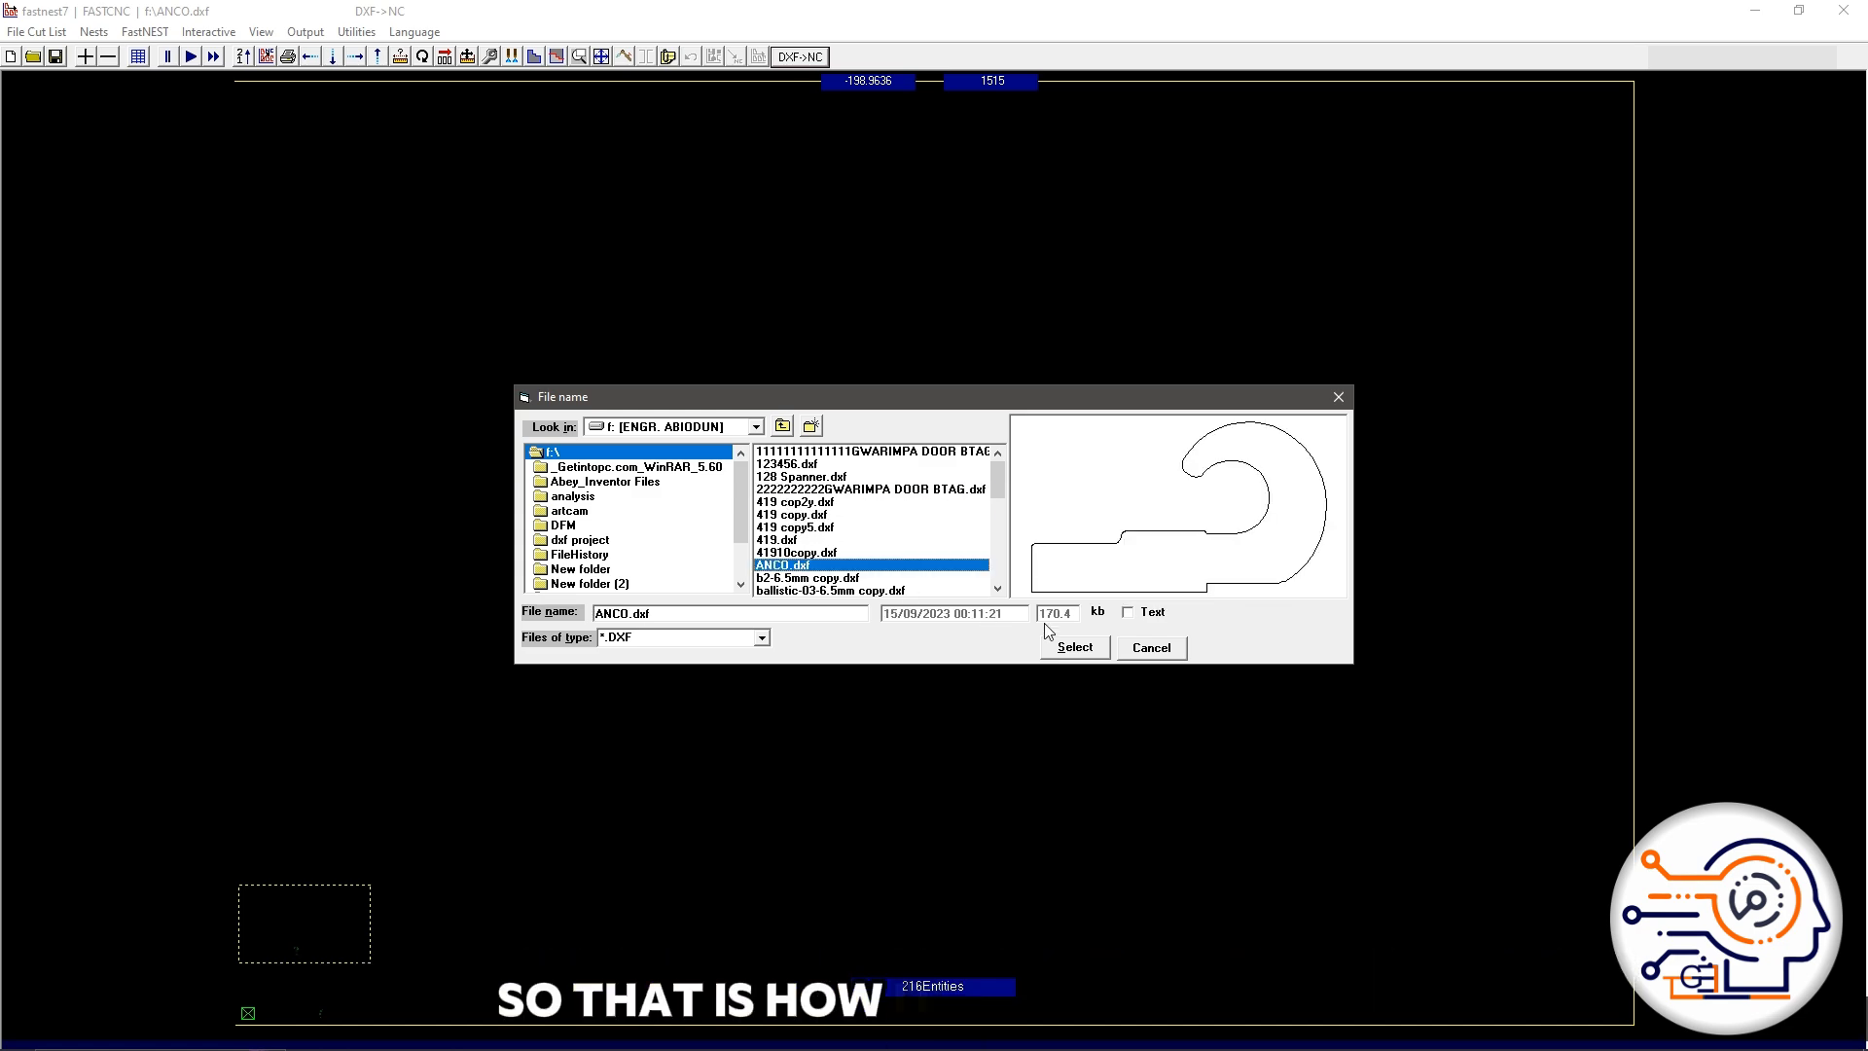
click(1074, 647)
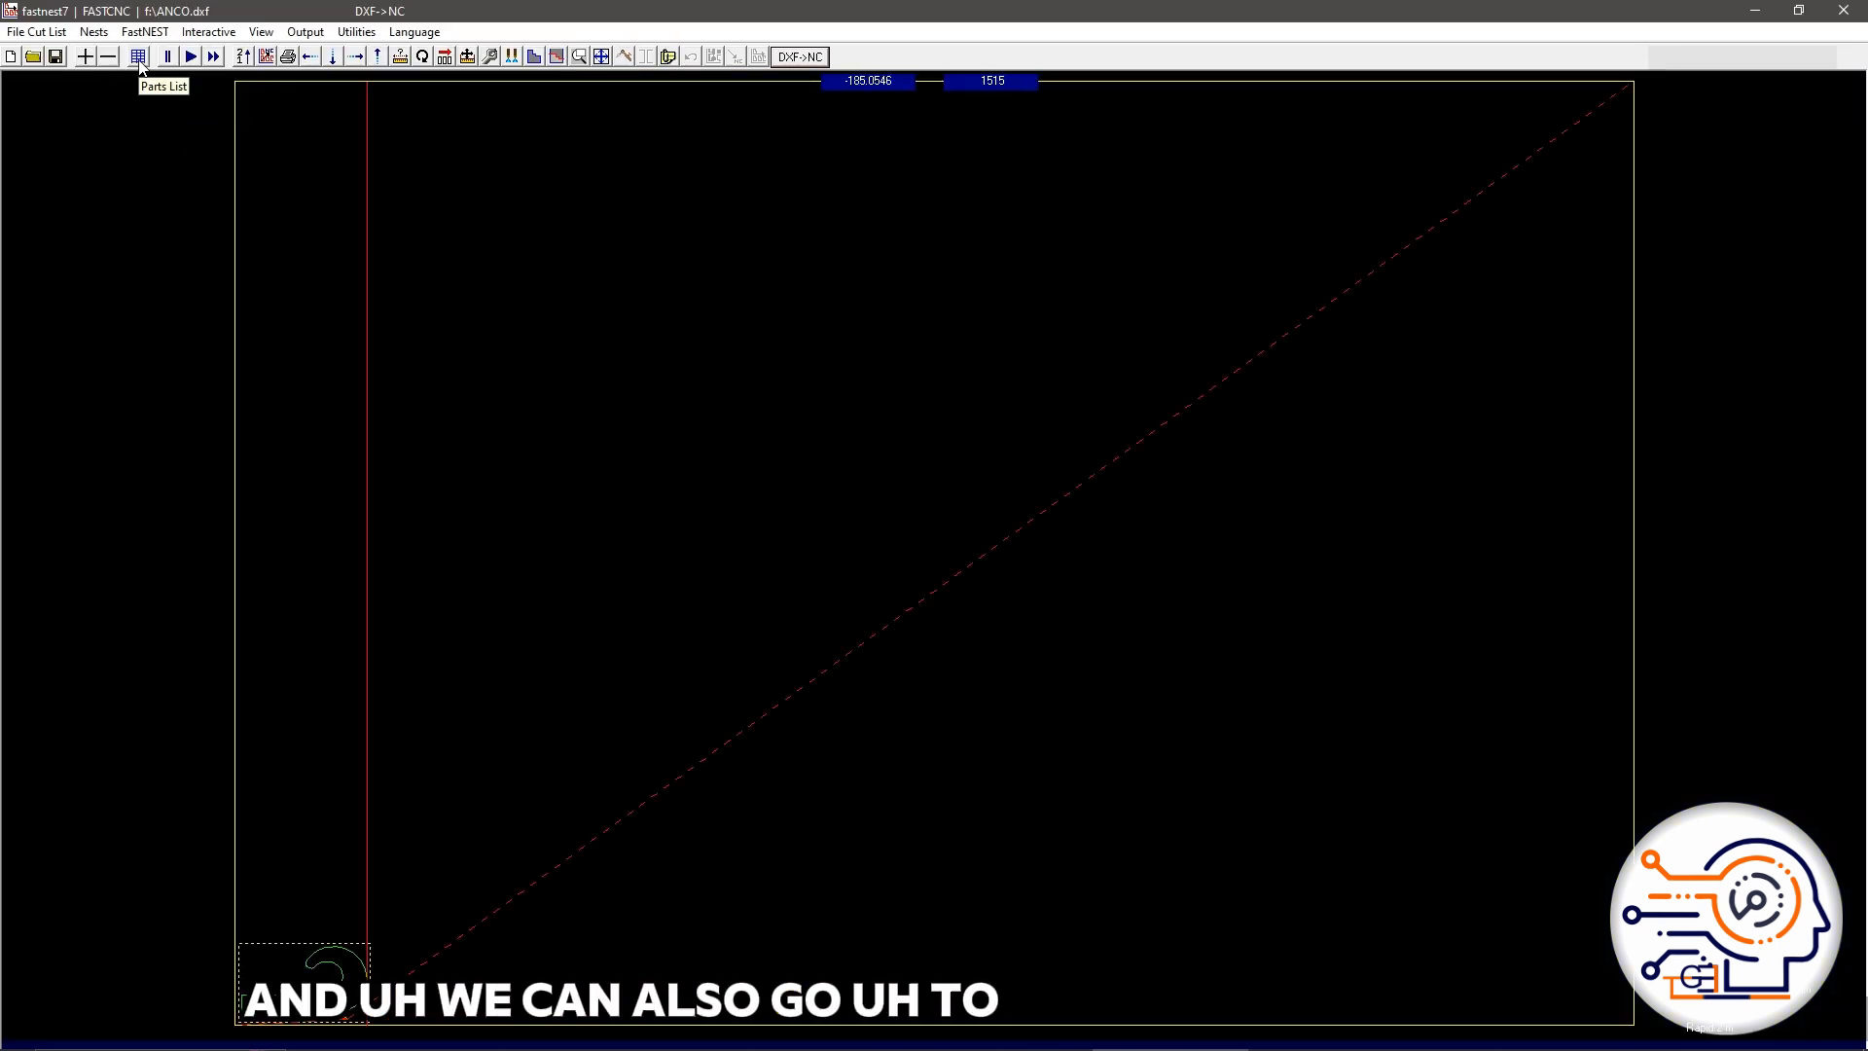
Step: Review the ANCO.dxf entries in the parts list and return to the nest view
click(138, 57)
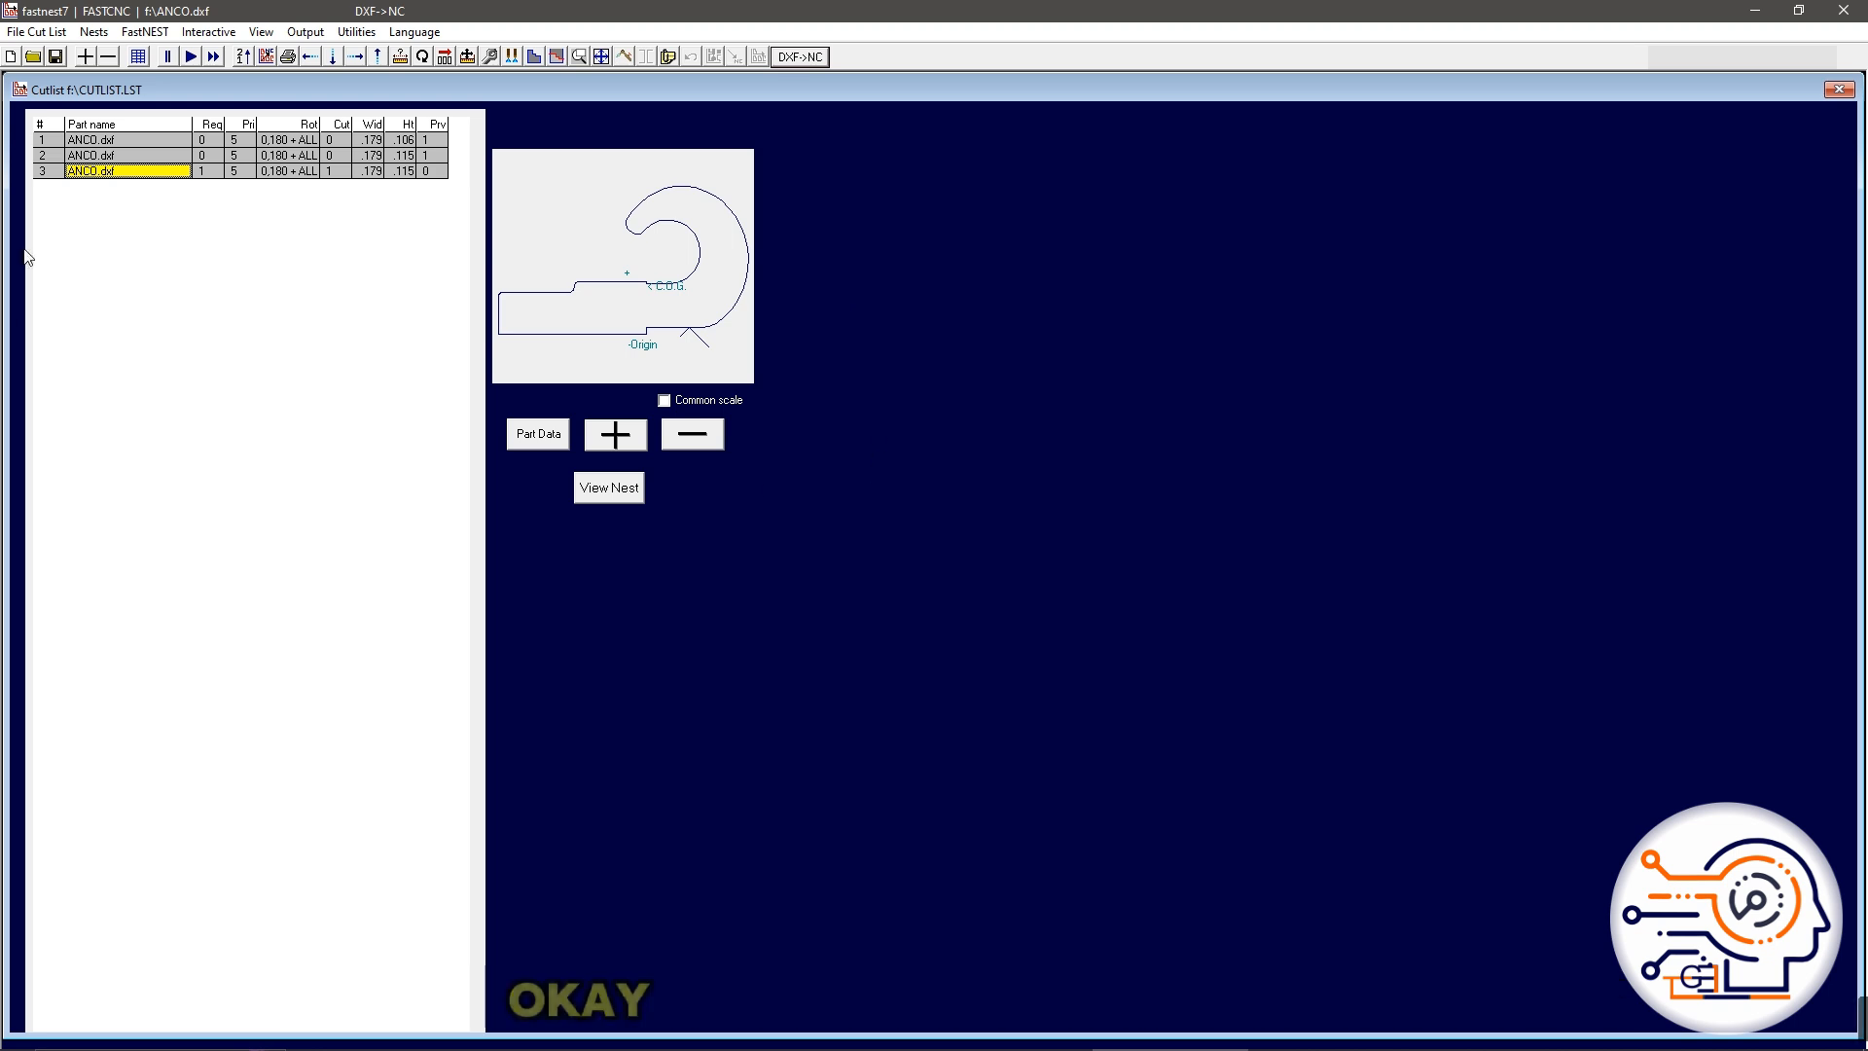
click(609, 489)
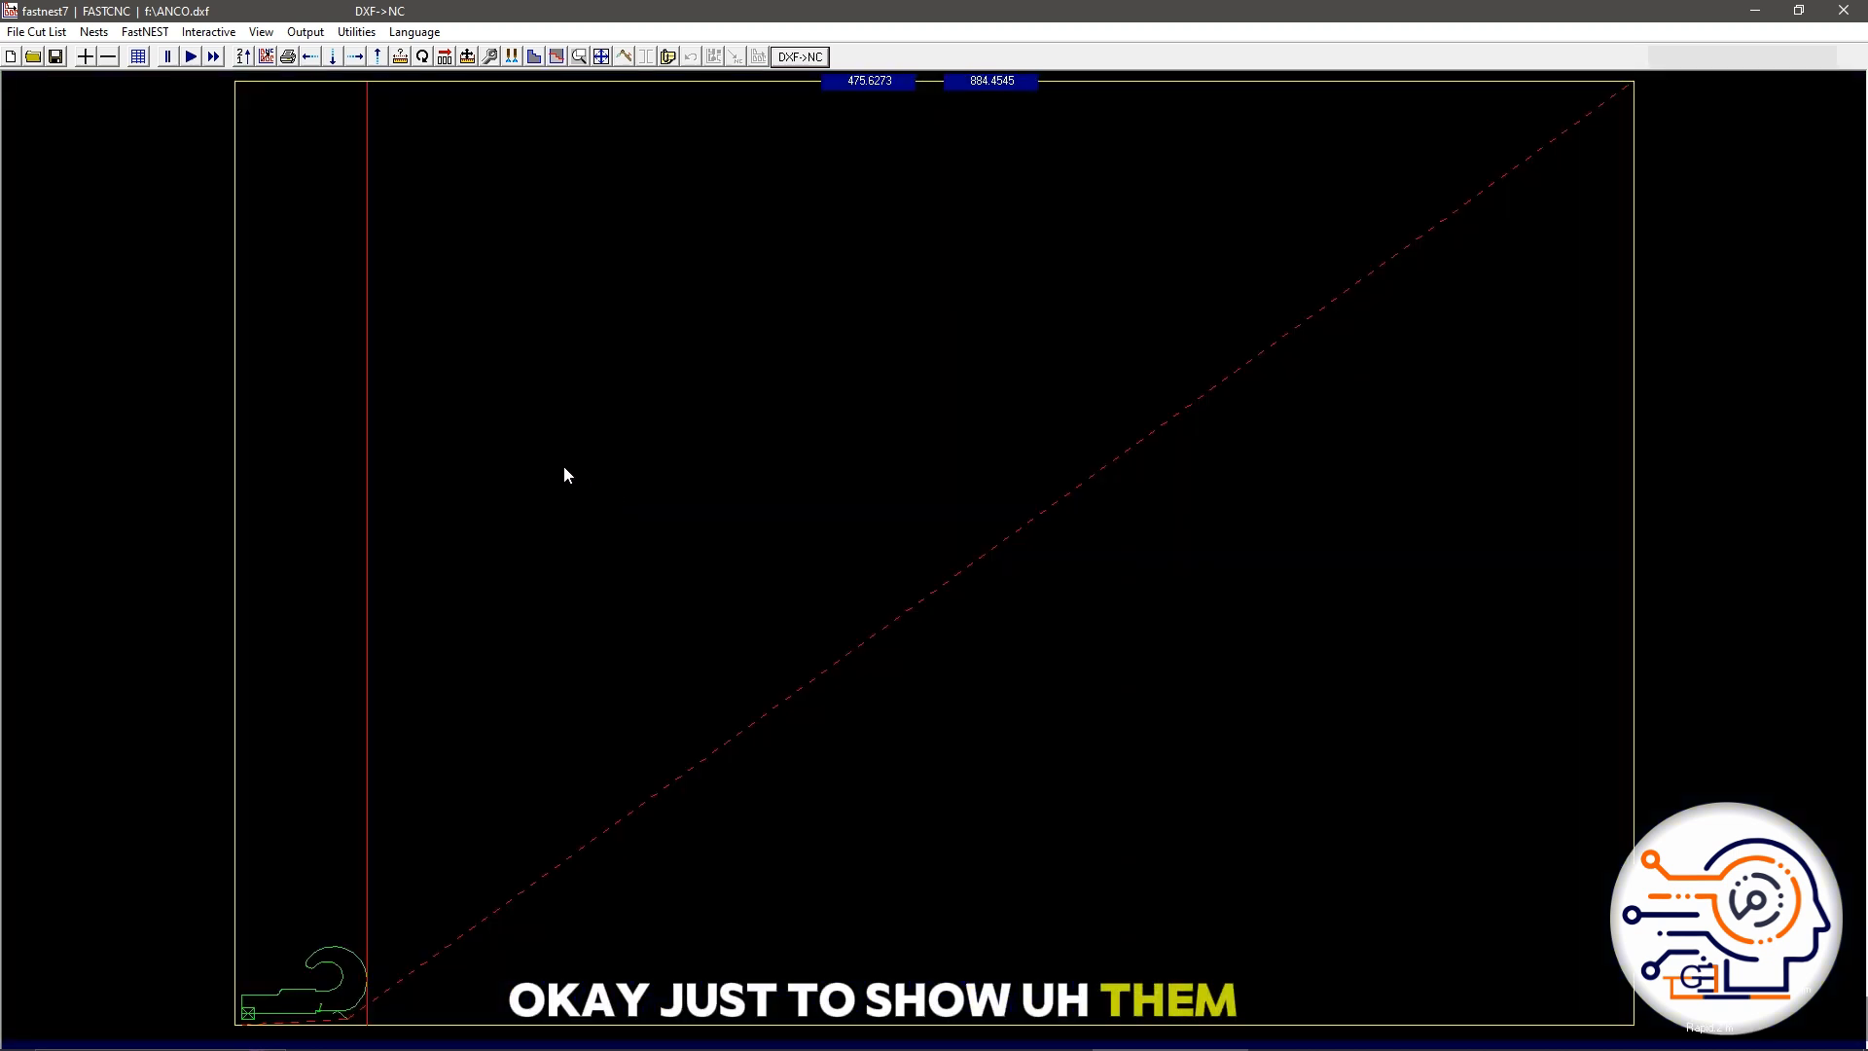
Step: Restart the automatic nesting twice, confirming each restart, and resequence the nest using Minimum Rapid
click(190, 56)
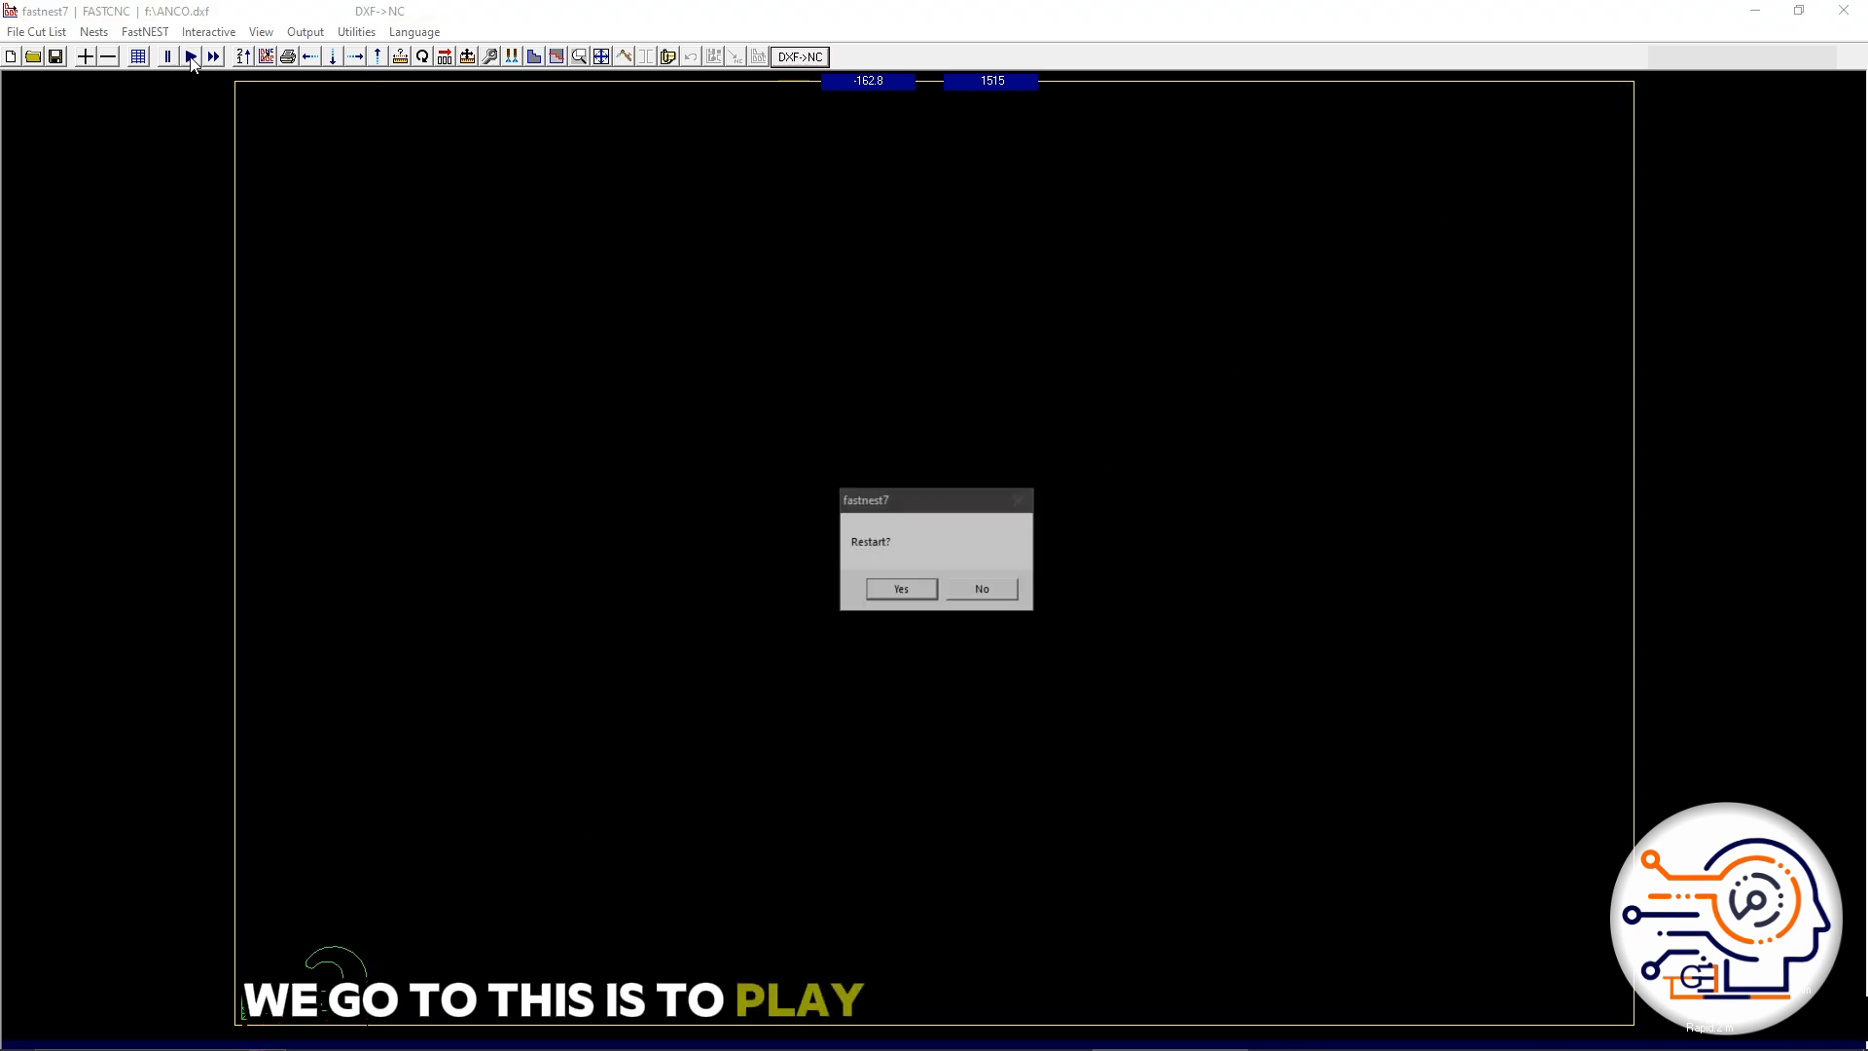
click(902, 590)
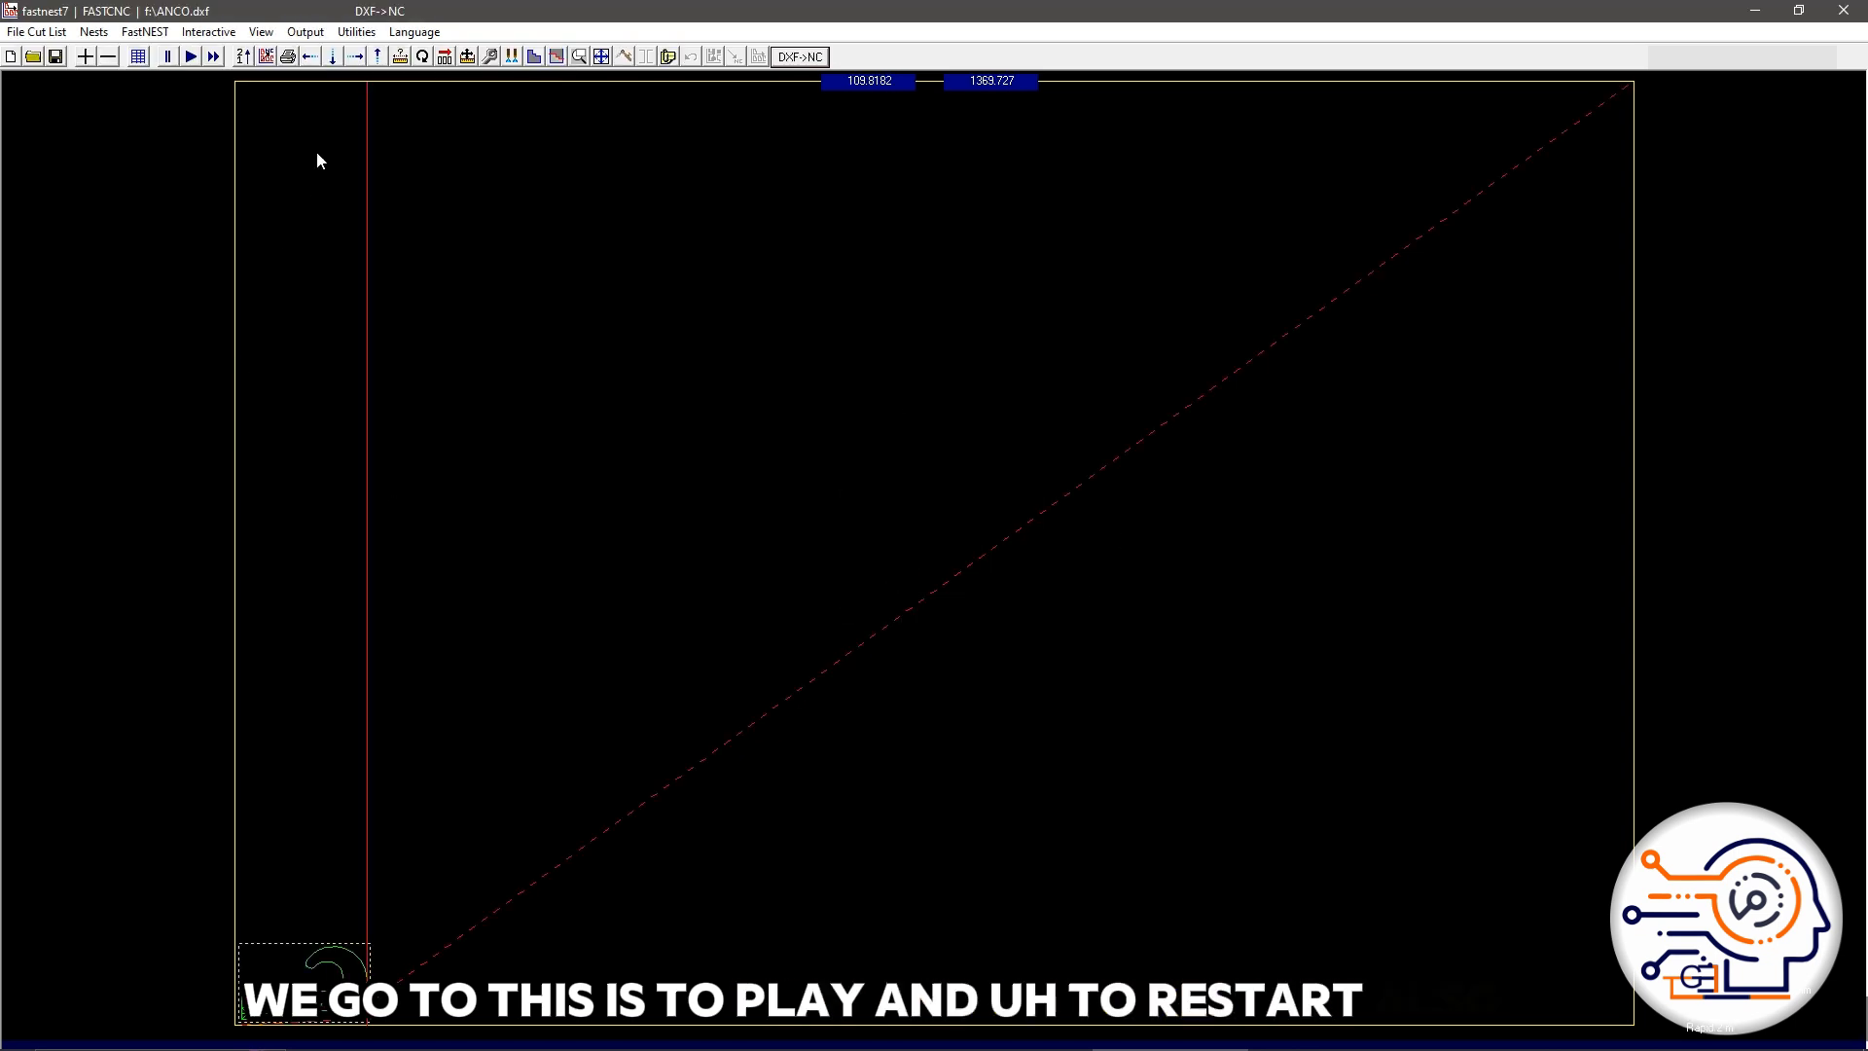
click(191, 57)
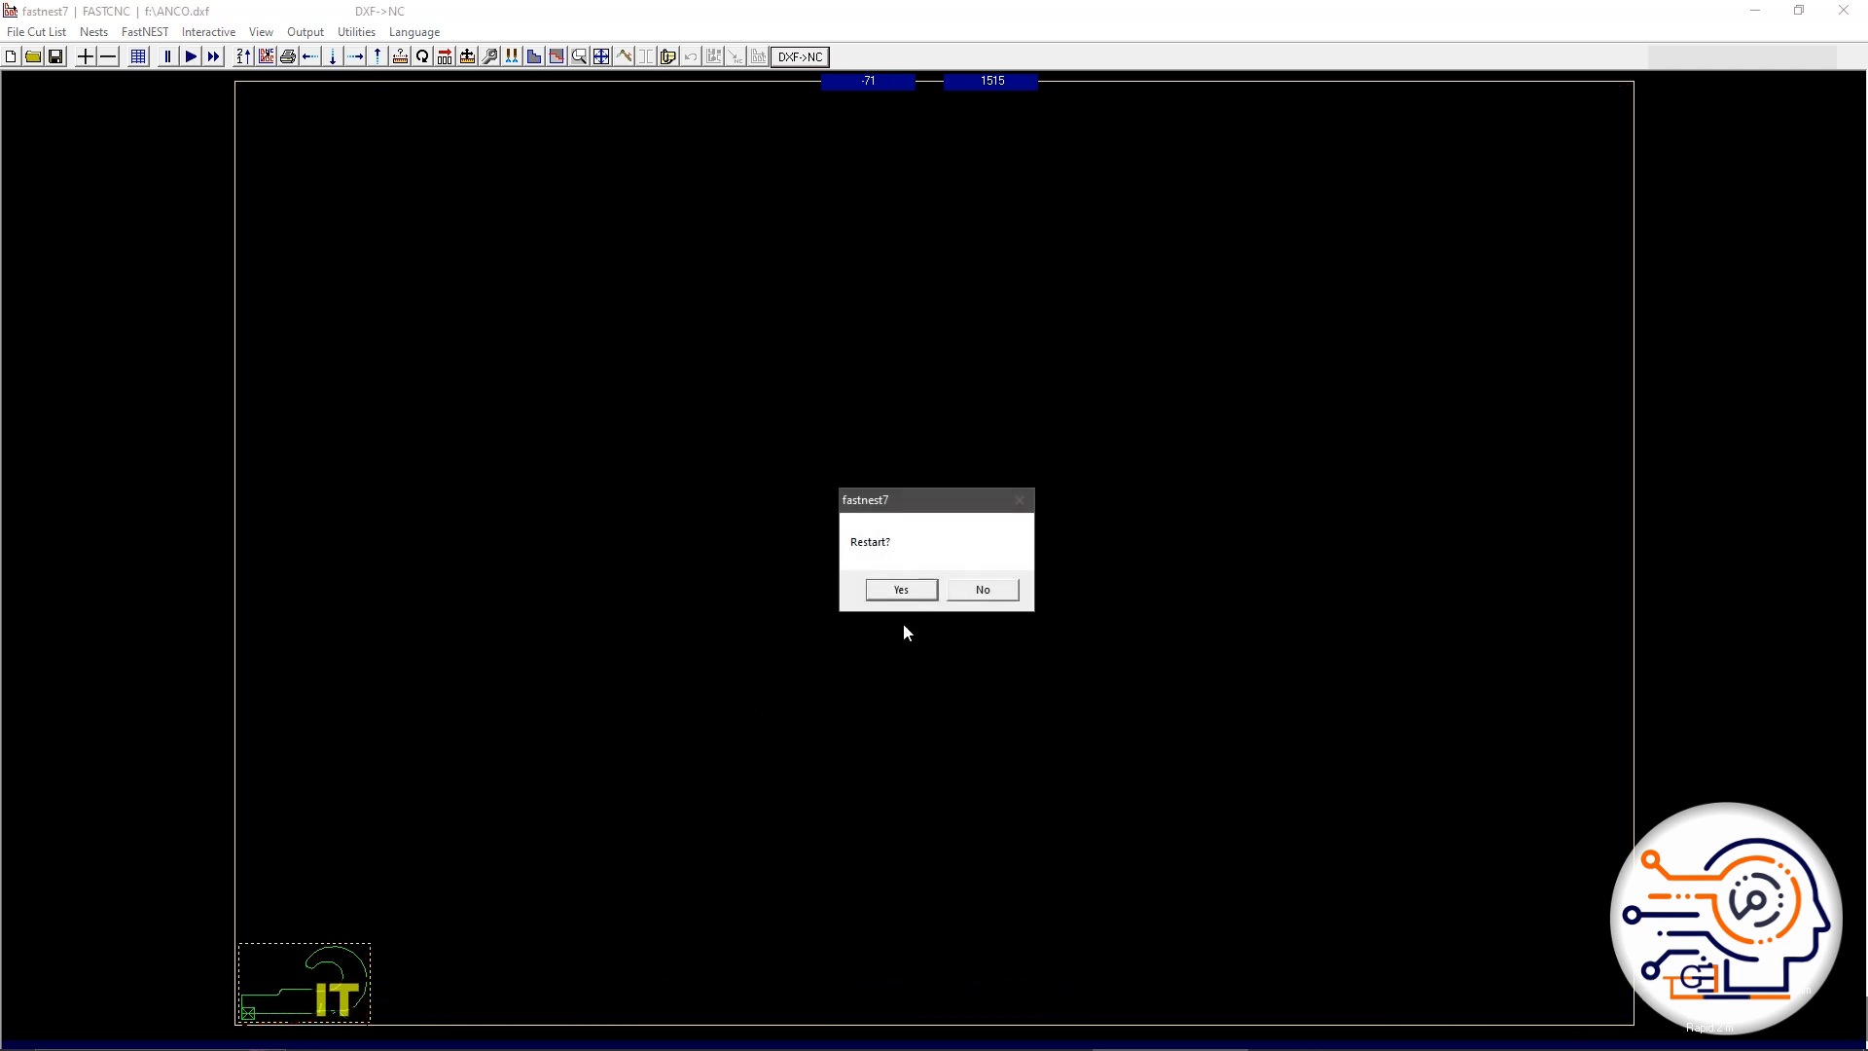
click(902, 590)
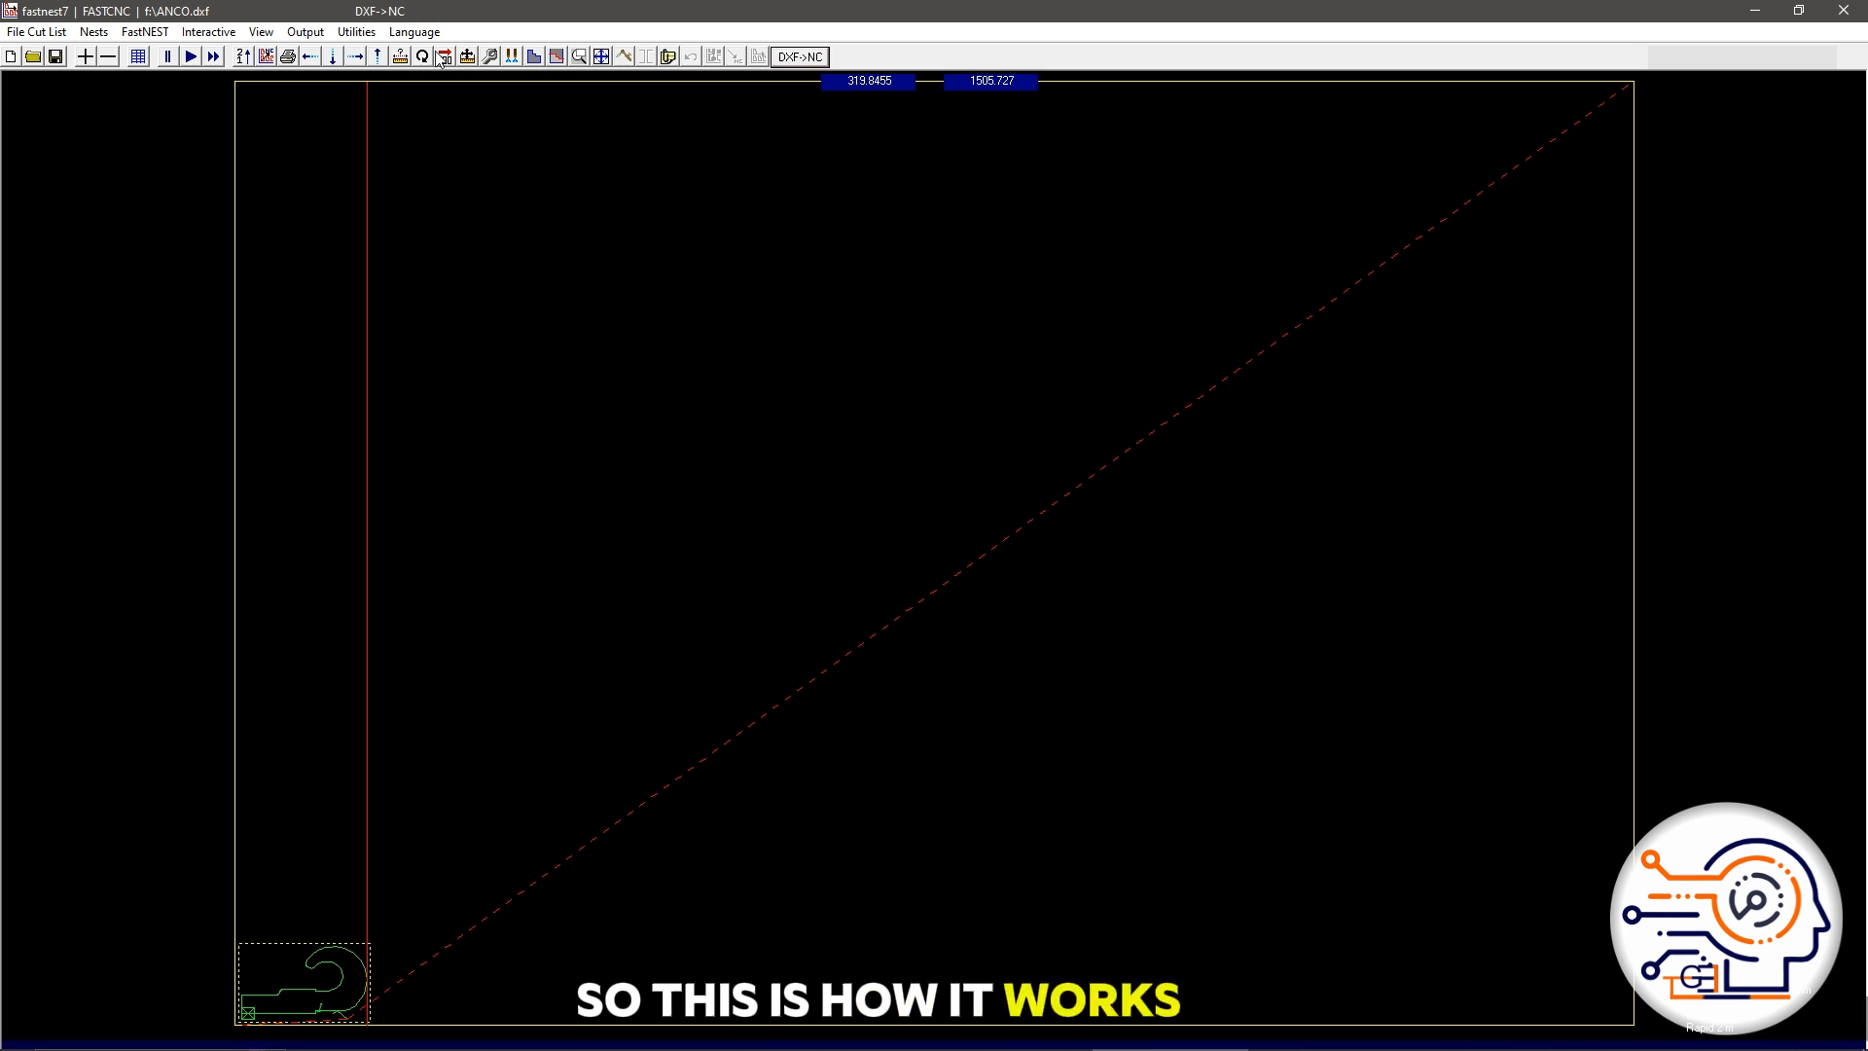
click(245, 60)
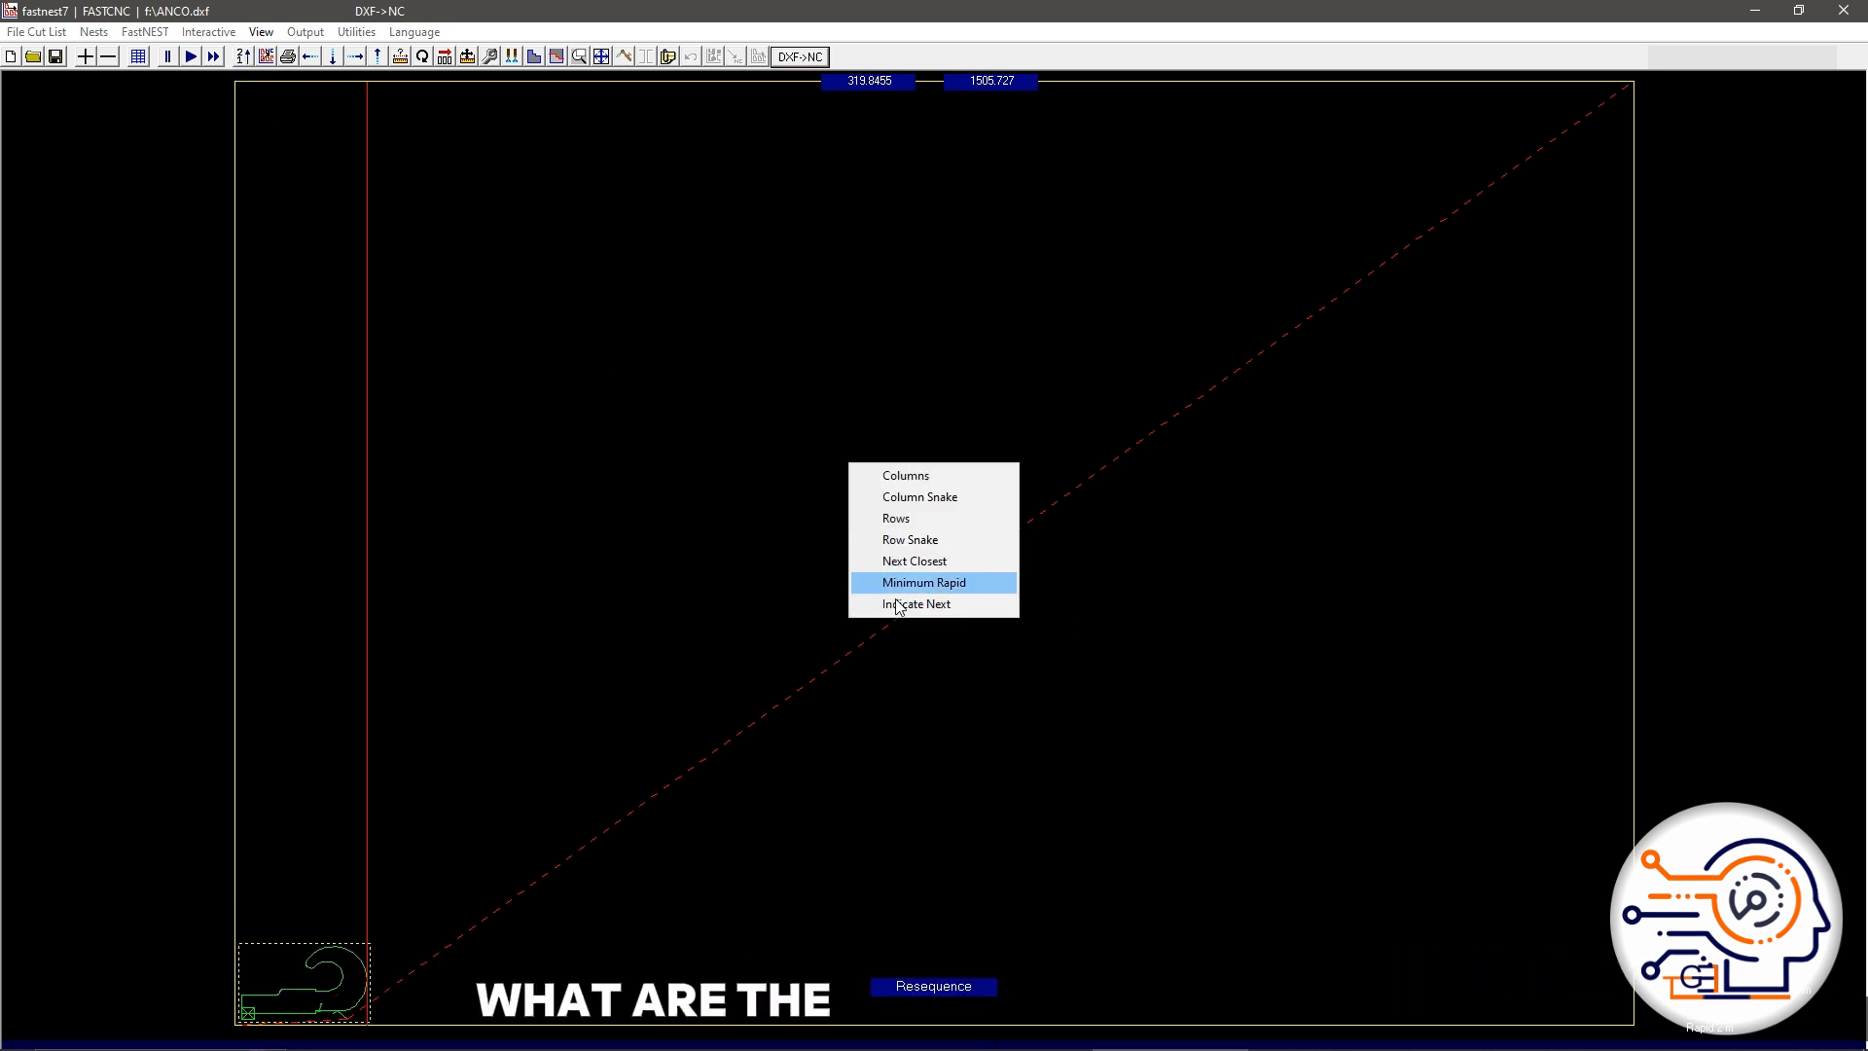
click(918, 576)
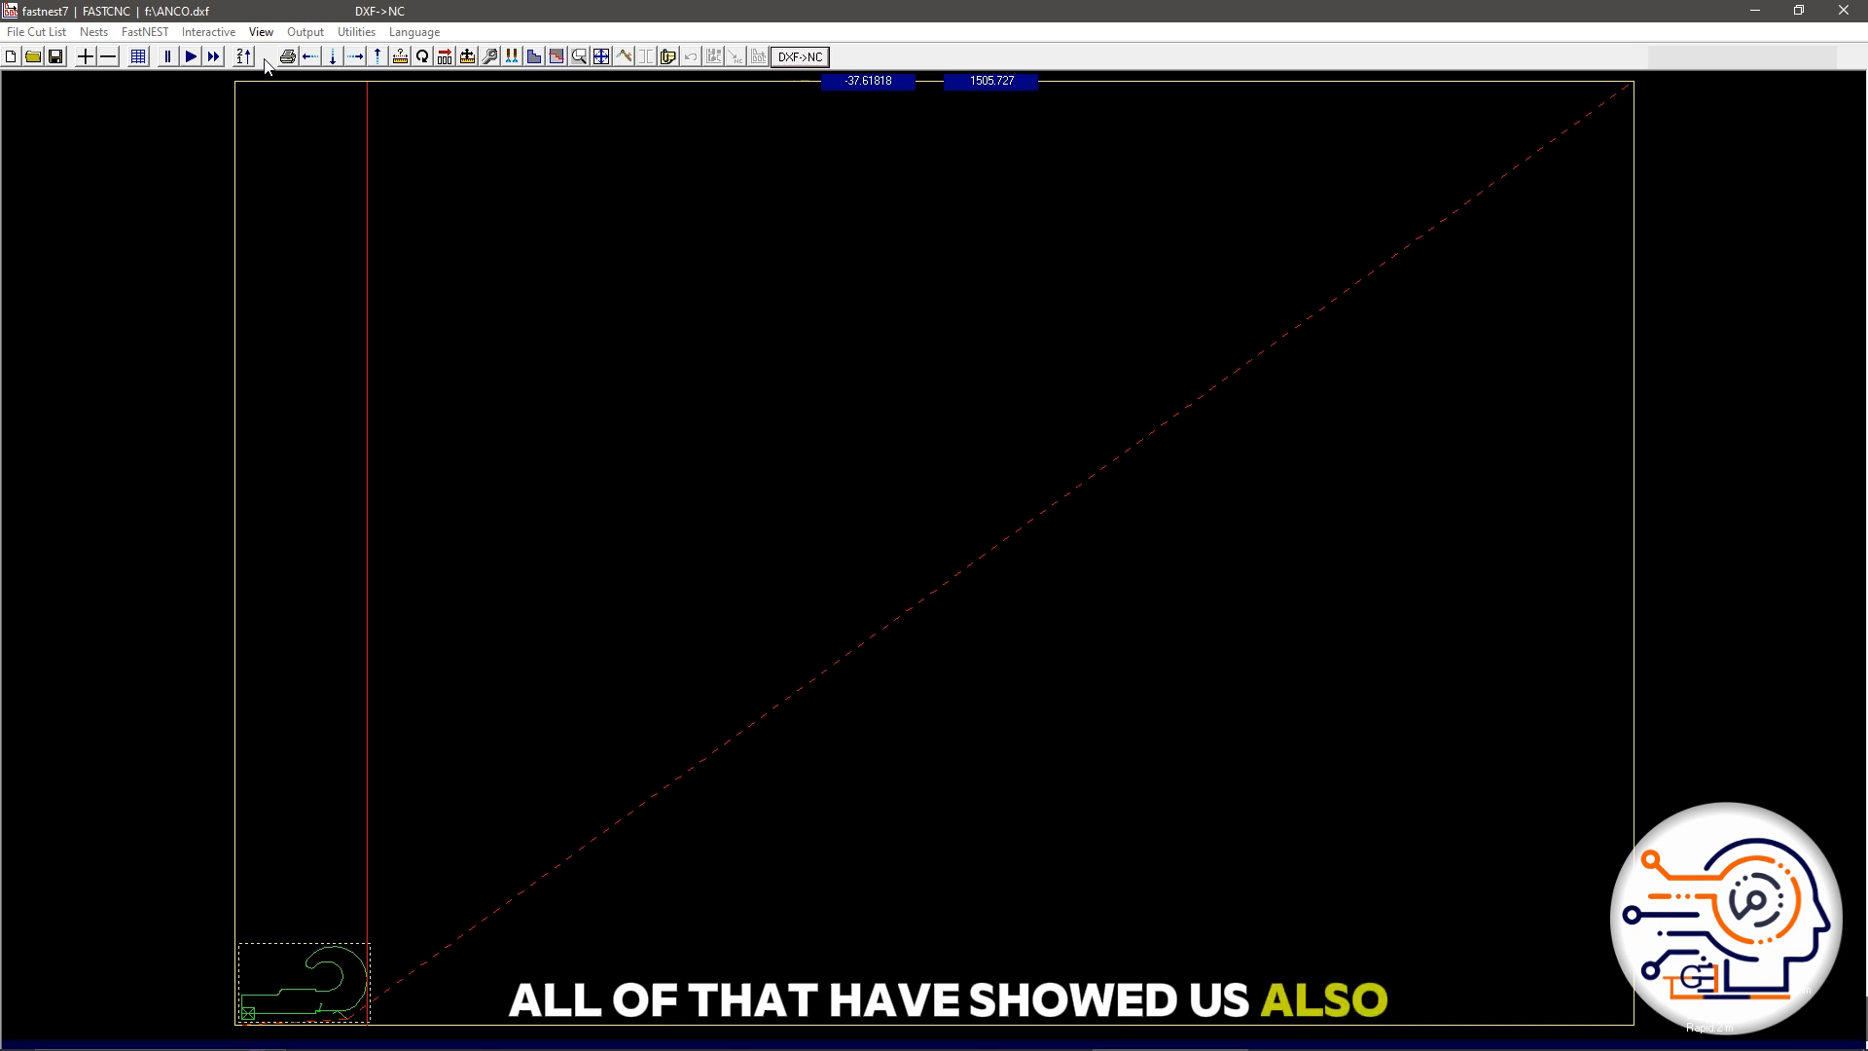
Step: Generate the NC output with the entries accepted, save it as N29.CNC with the cutoff added, and overwrite PlateR.CAM
click(264, 59)
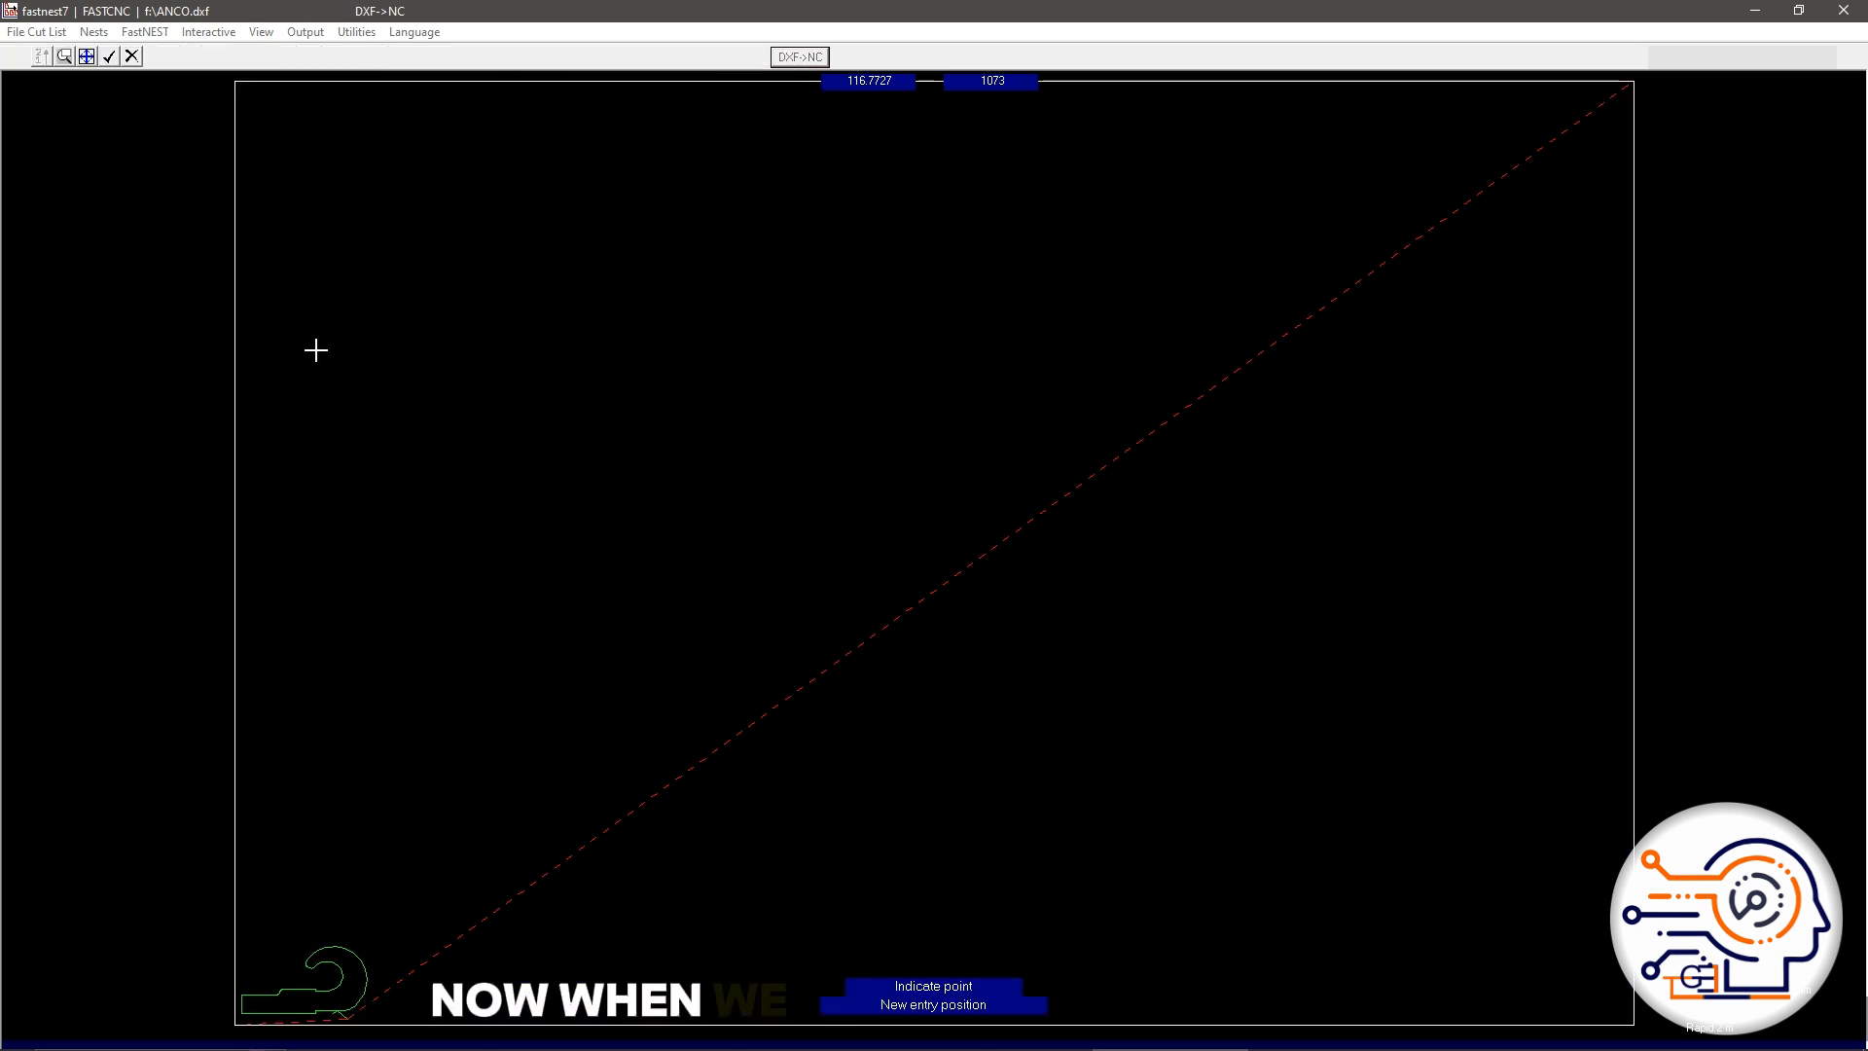
click(109, 57)
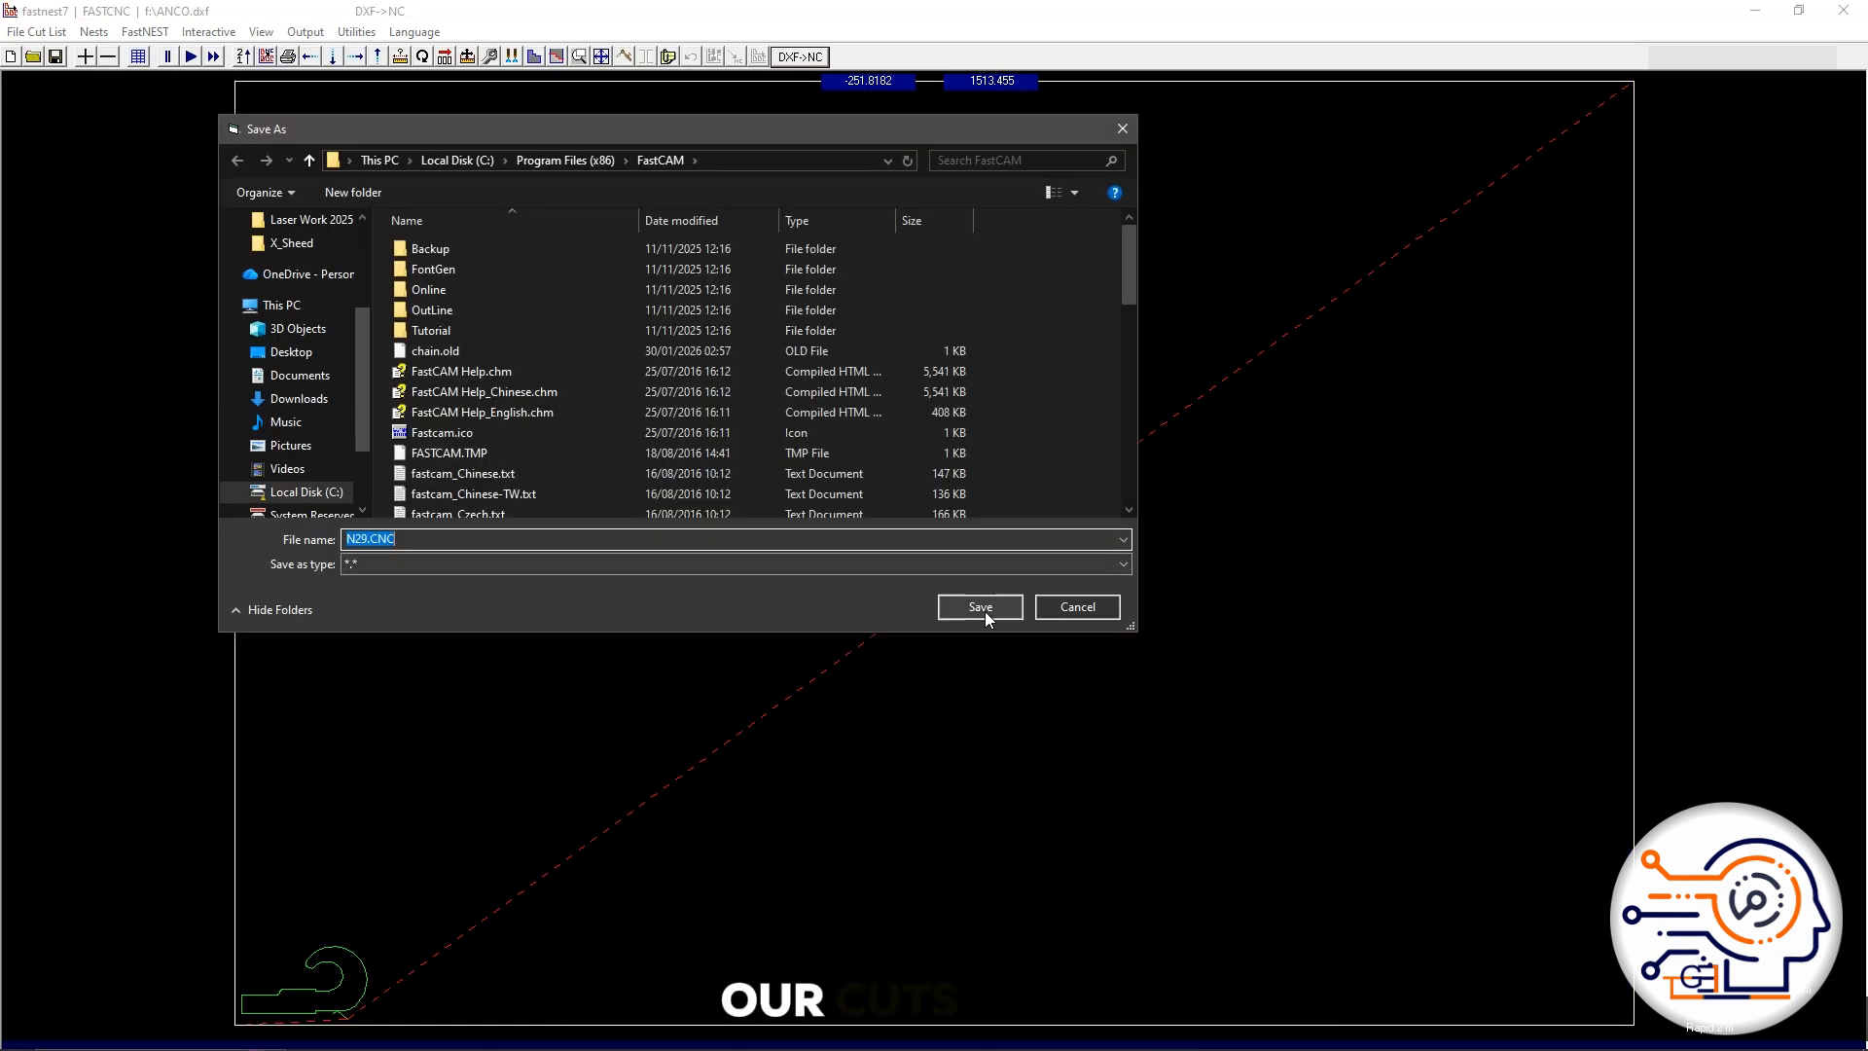
click(981, 606)
click(999, 588)
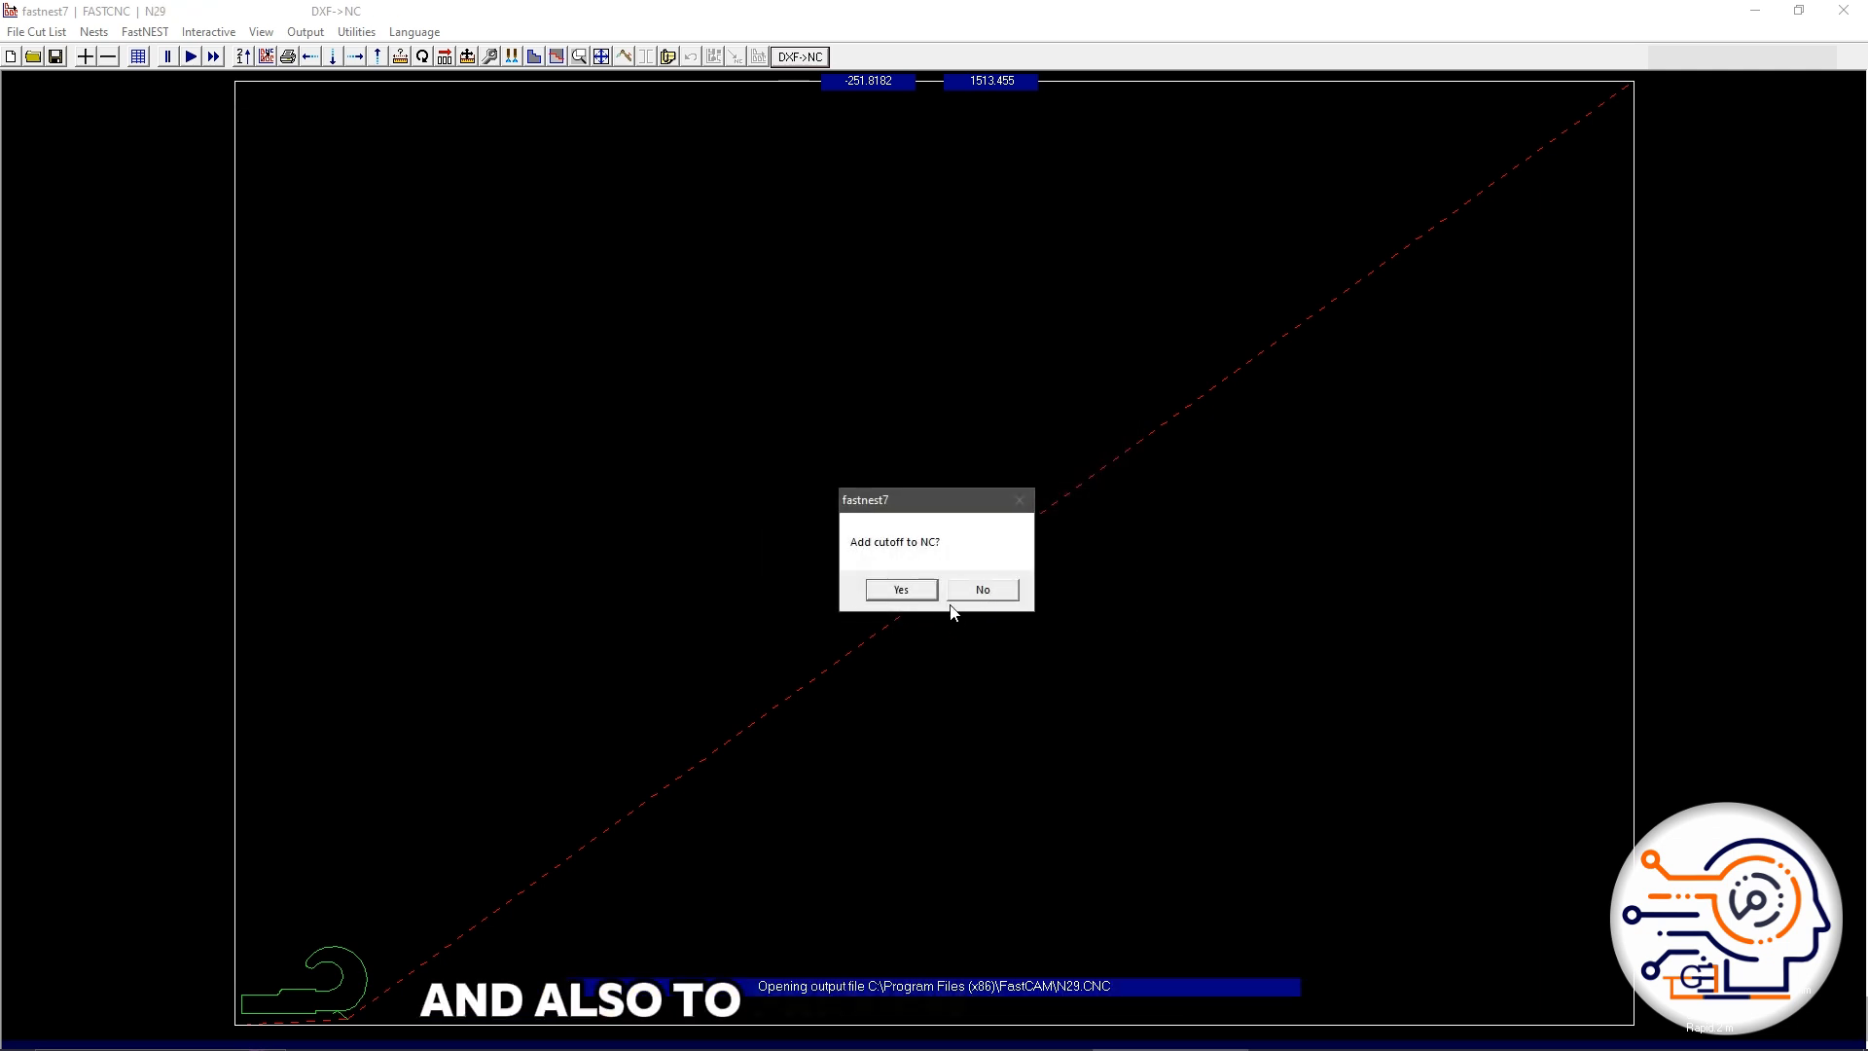
click(888, 587)
click(888, 551)
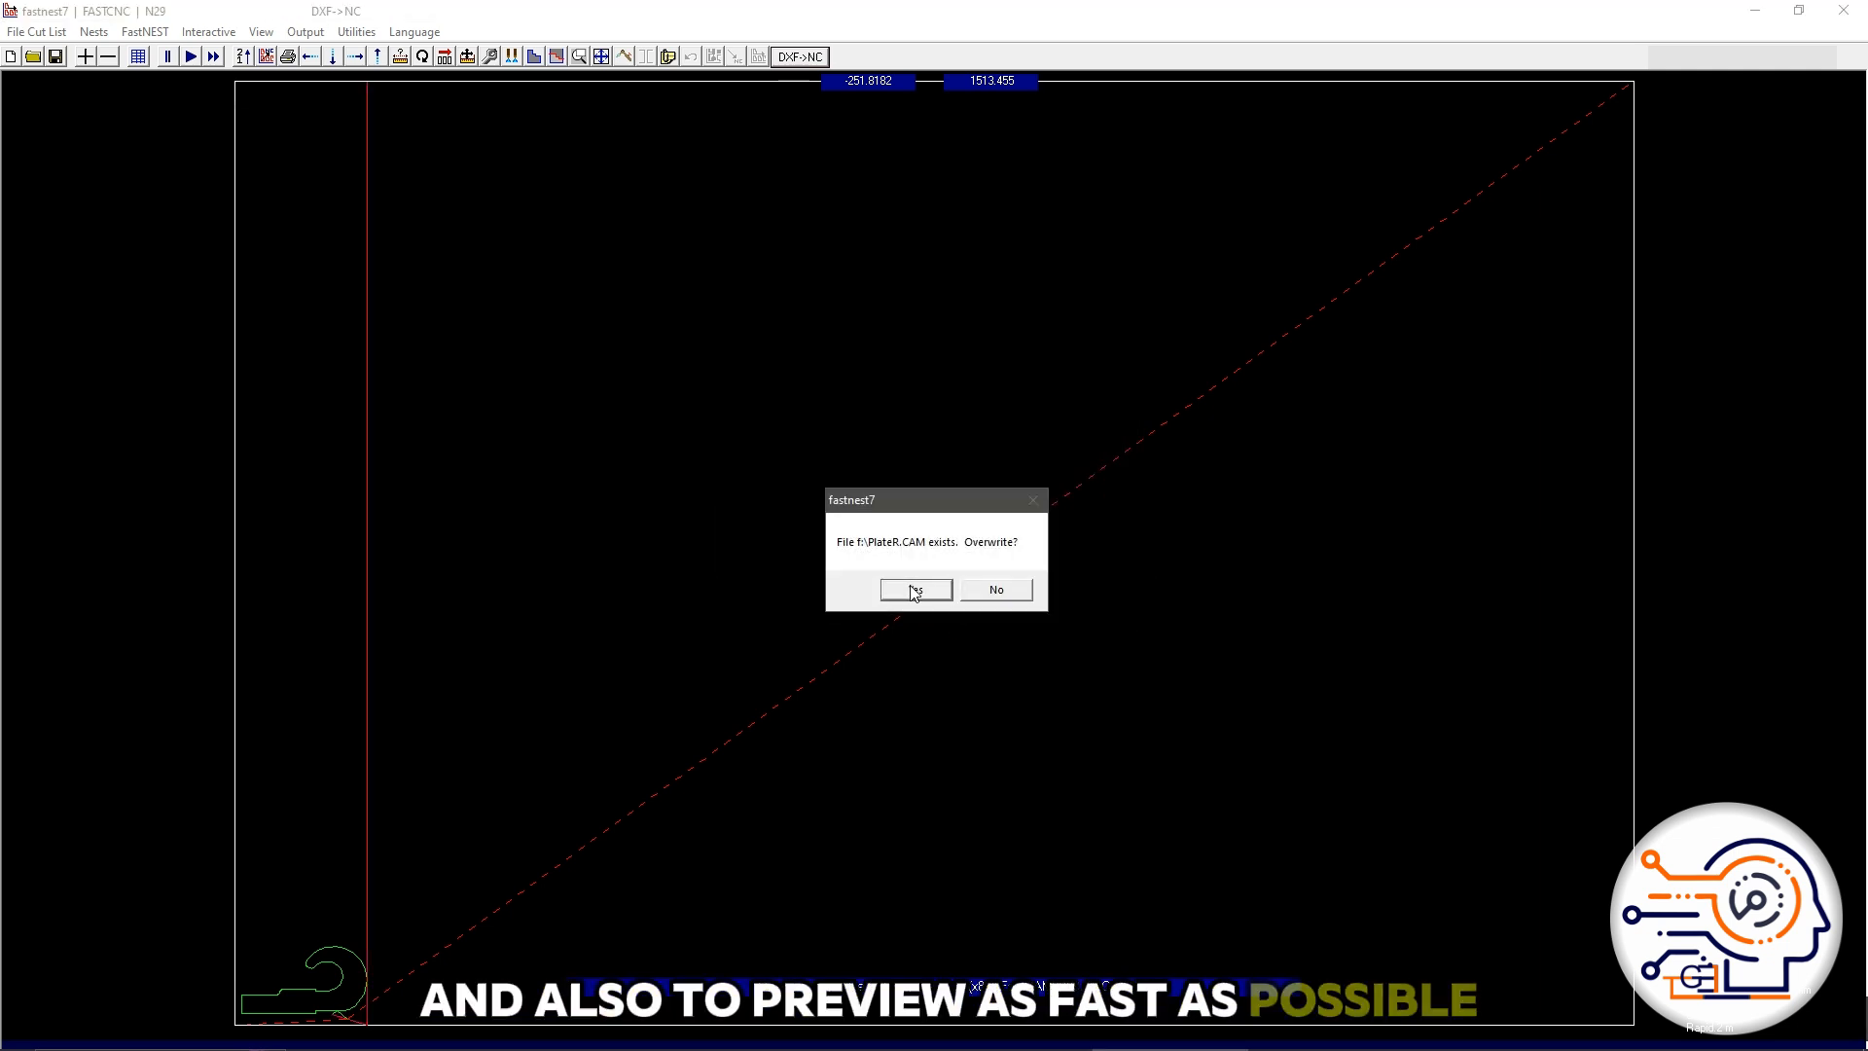
click(912, 589)
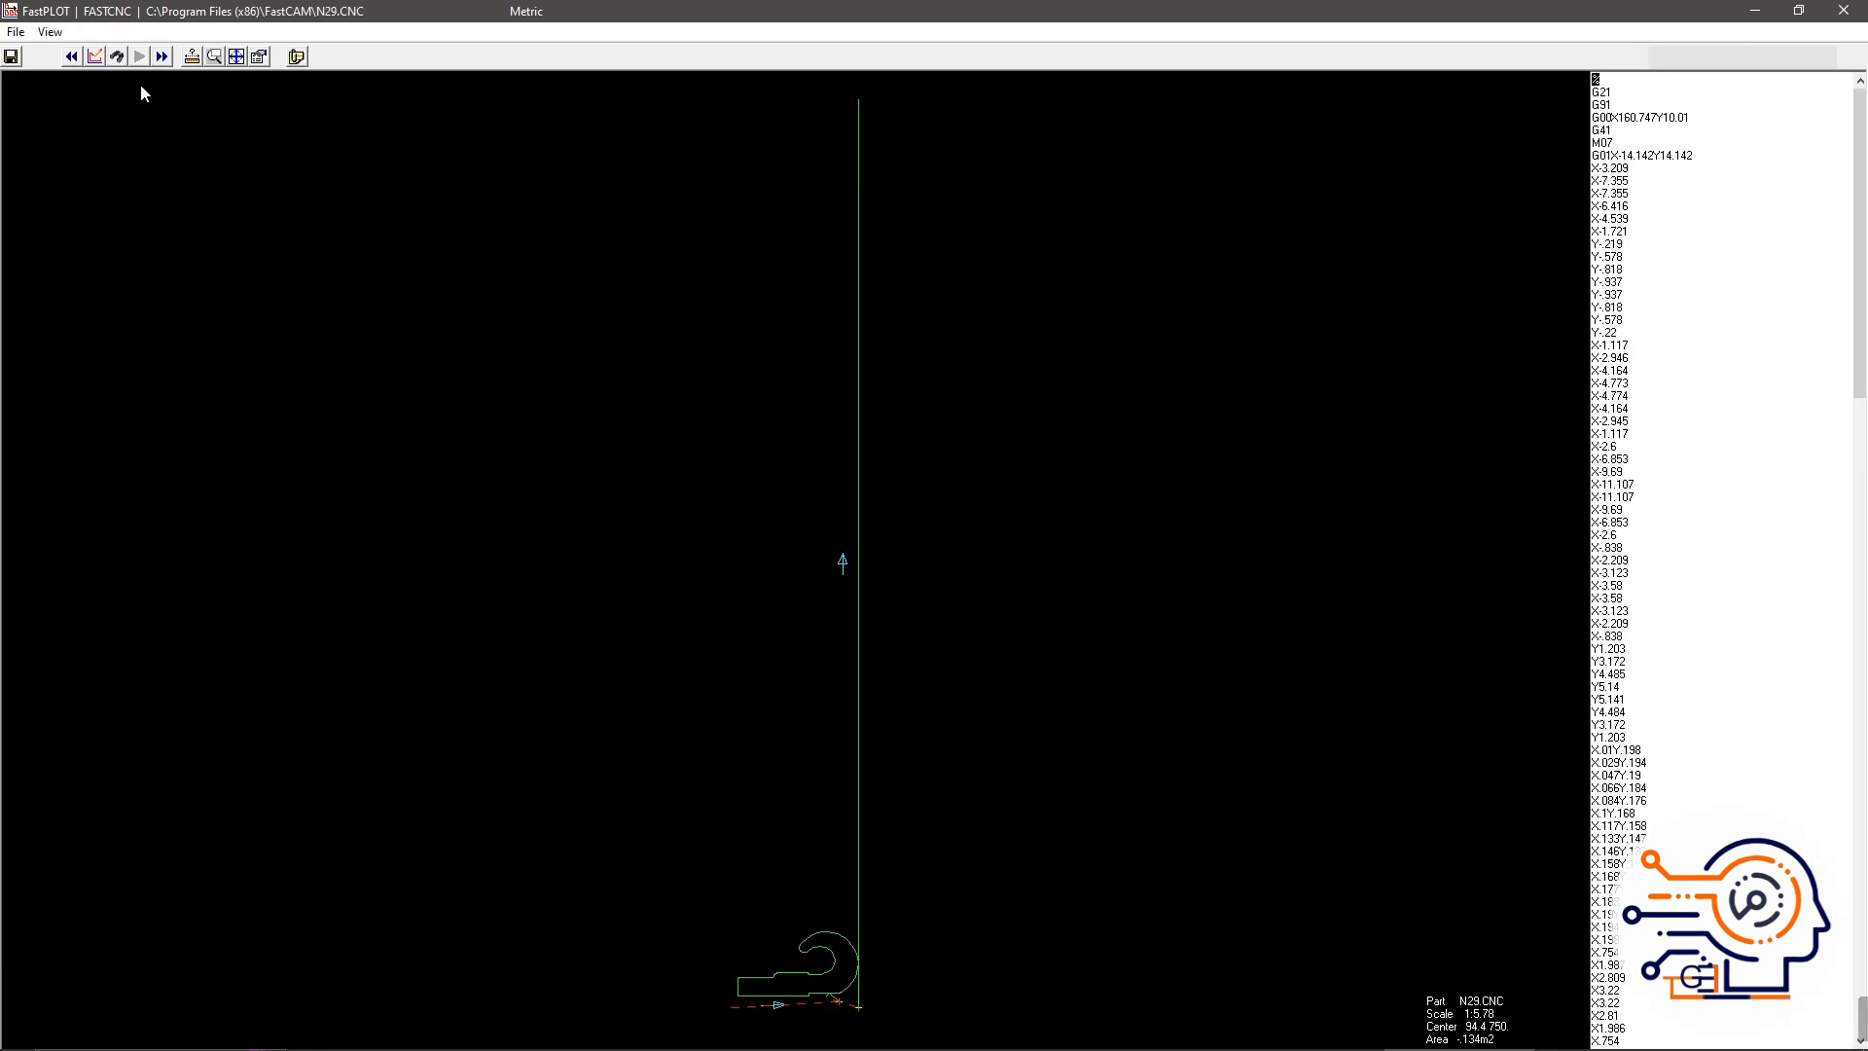
Step: Preview the cutting path of N29.CNC in FastPLOT, and return to the nest
click(94, 56)
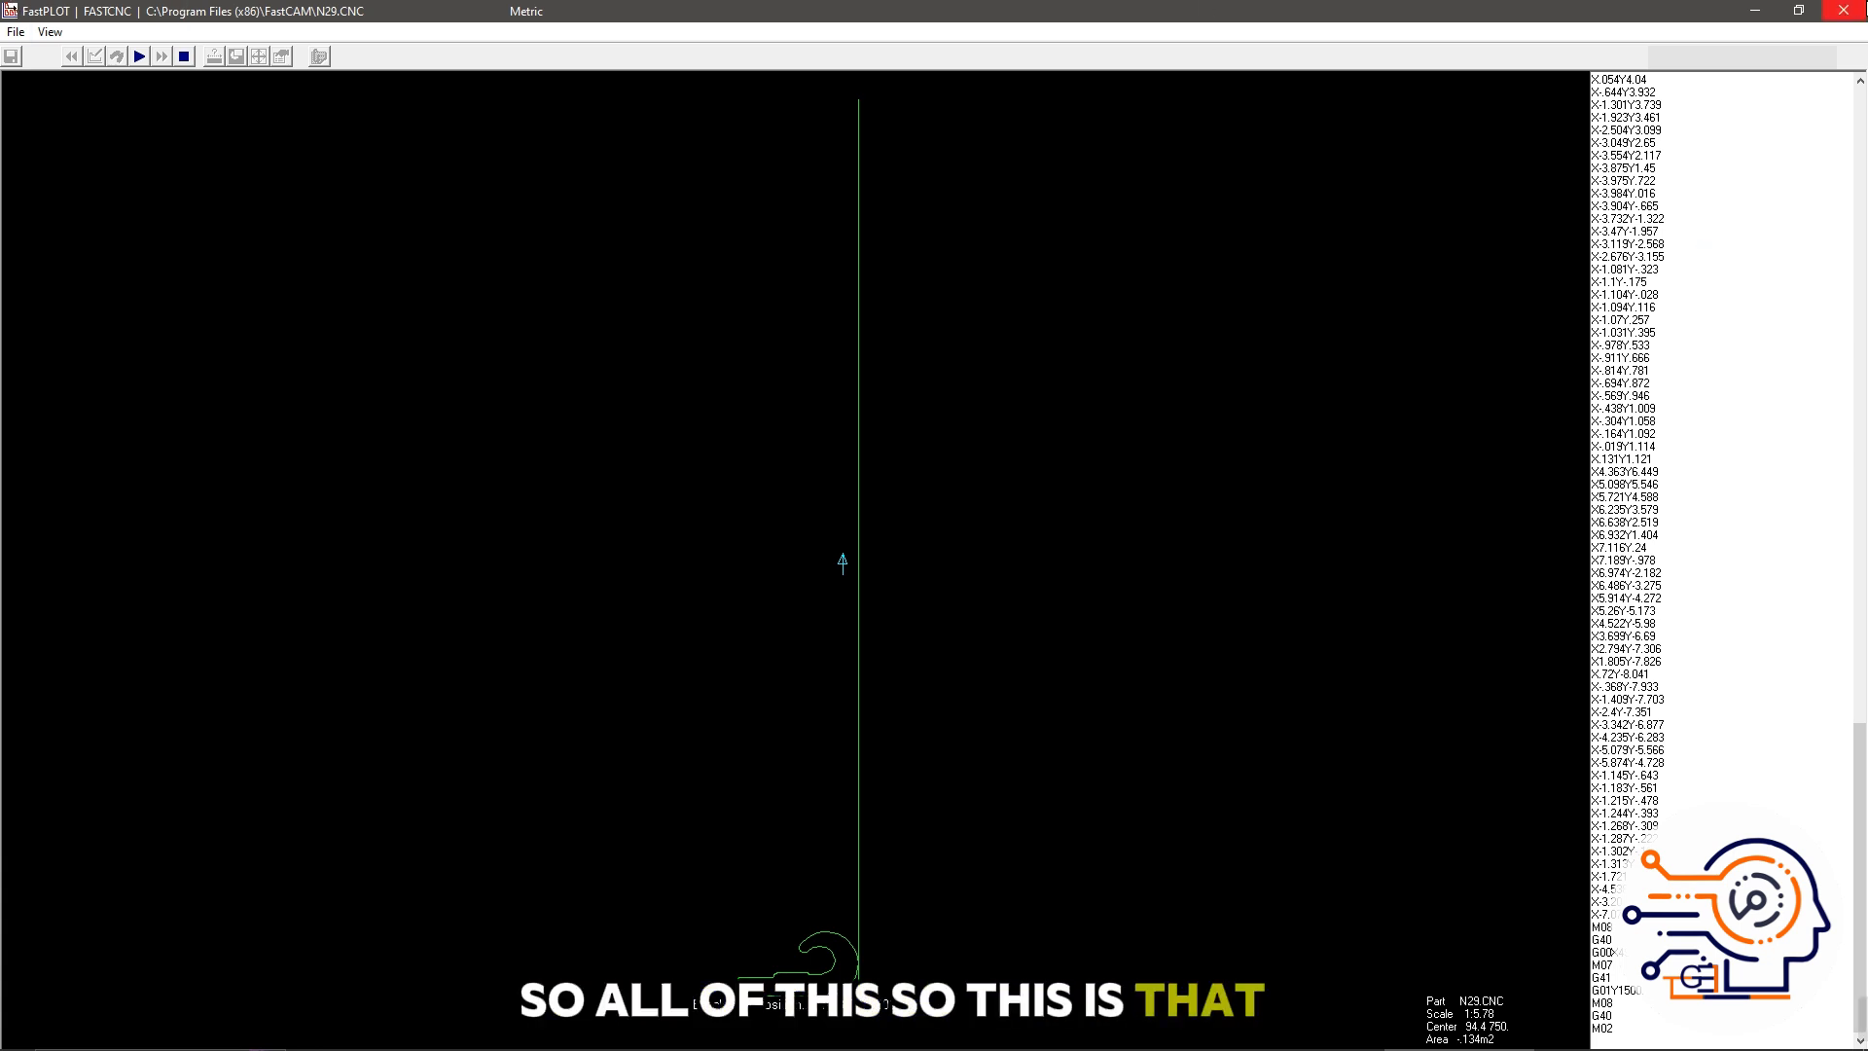
click(12, 55)
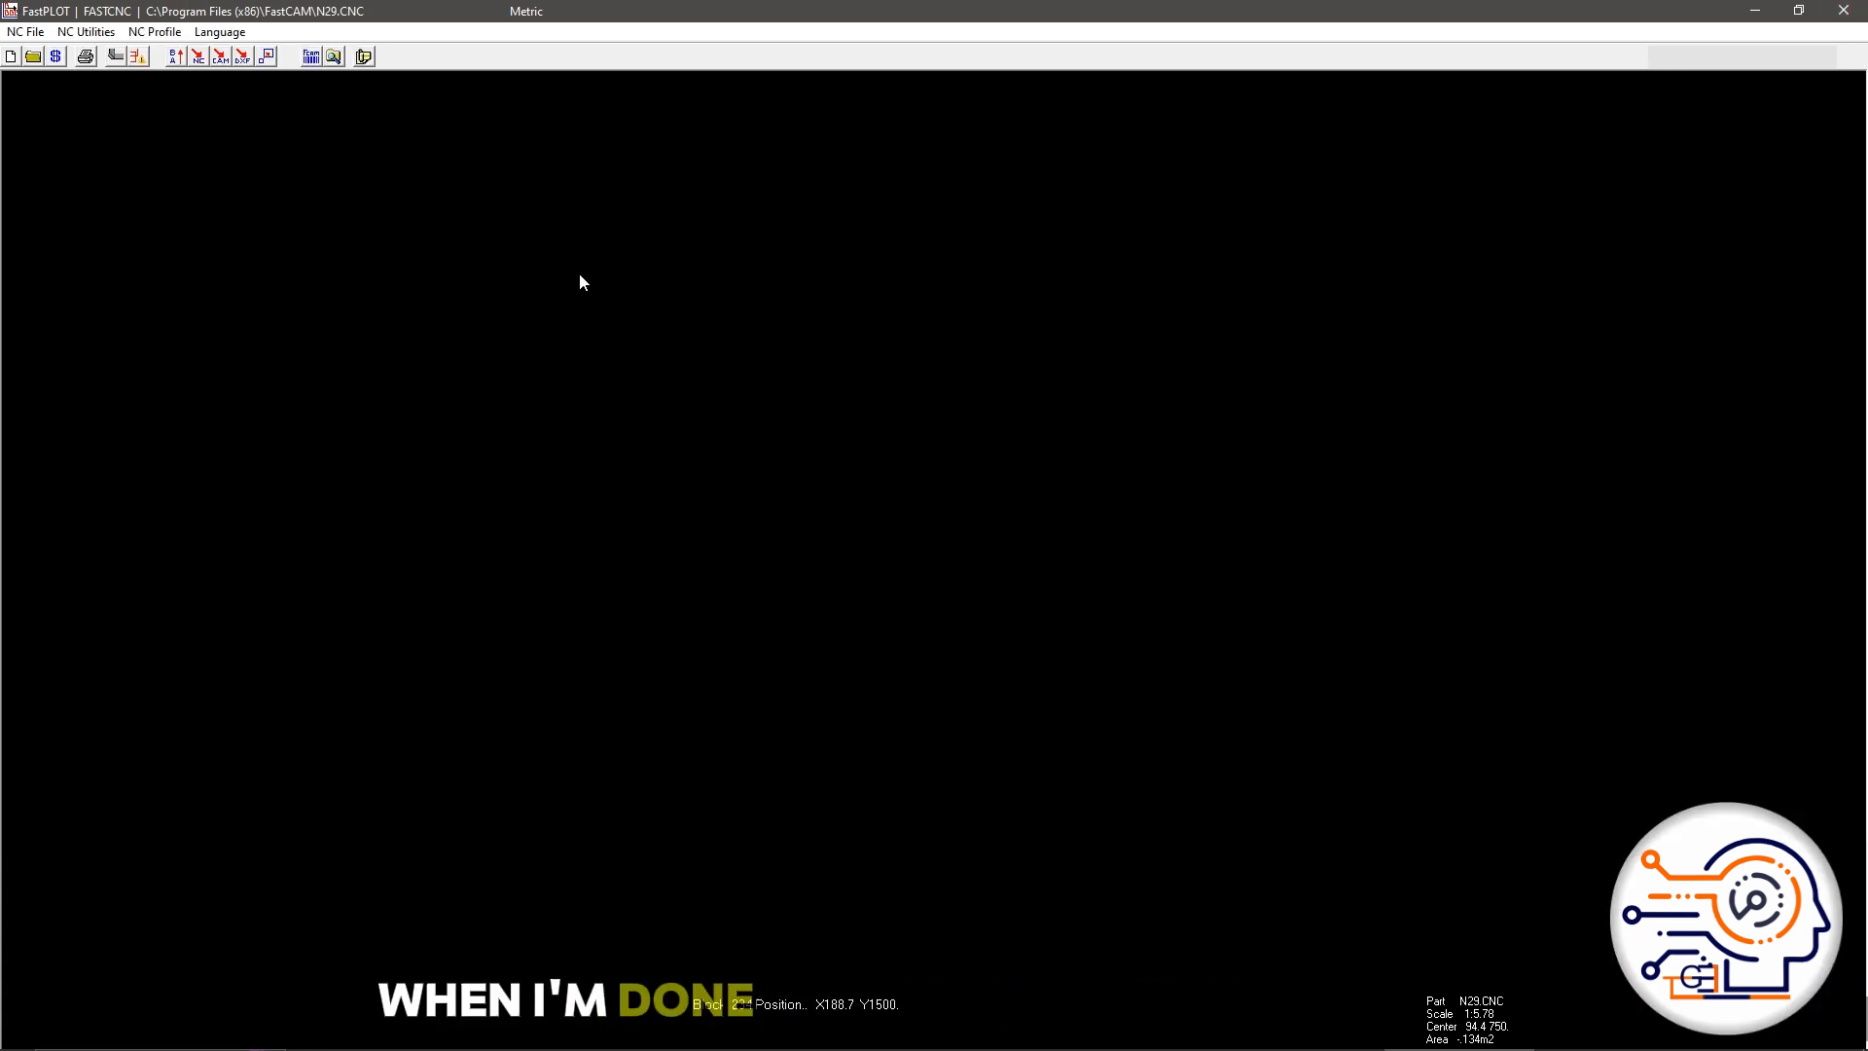
click(1846, 10)
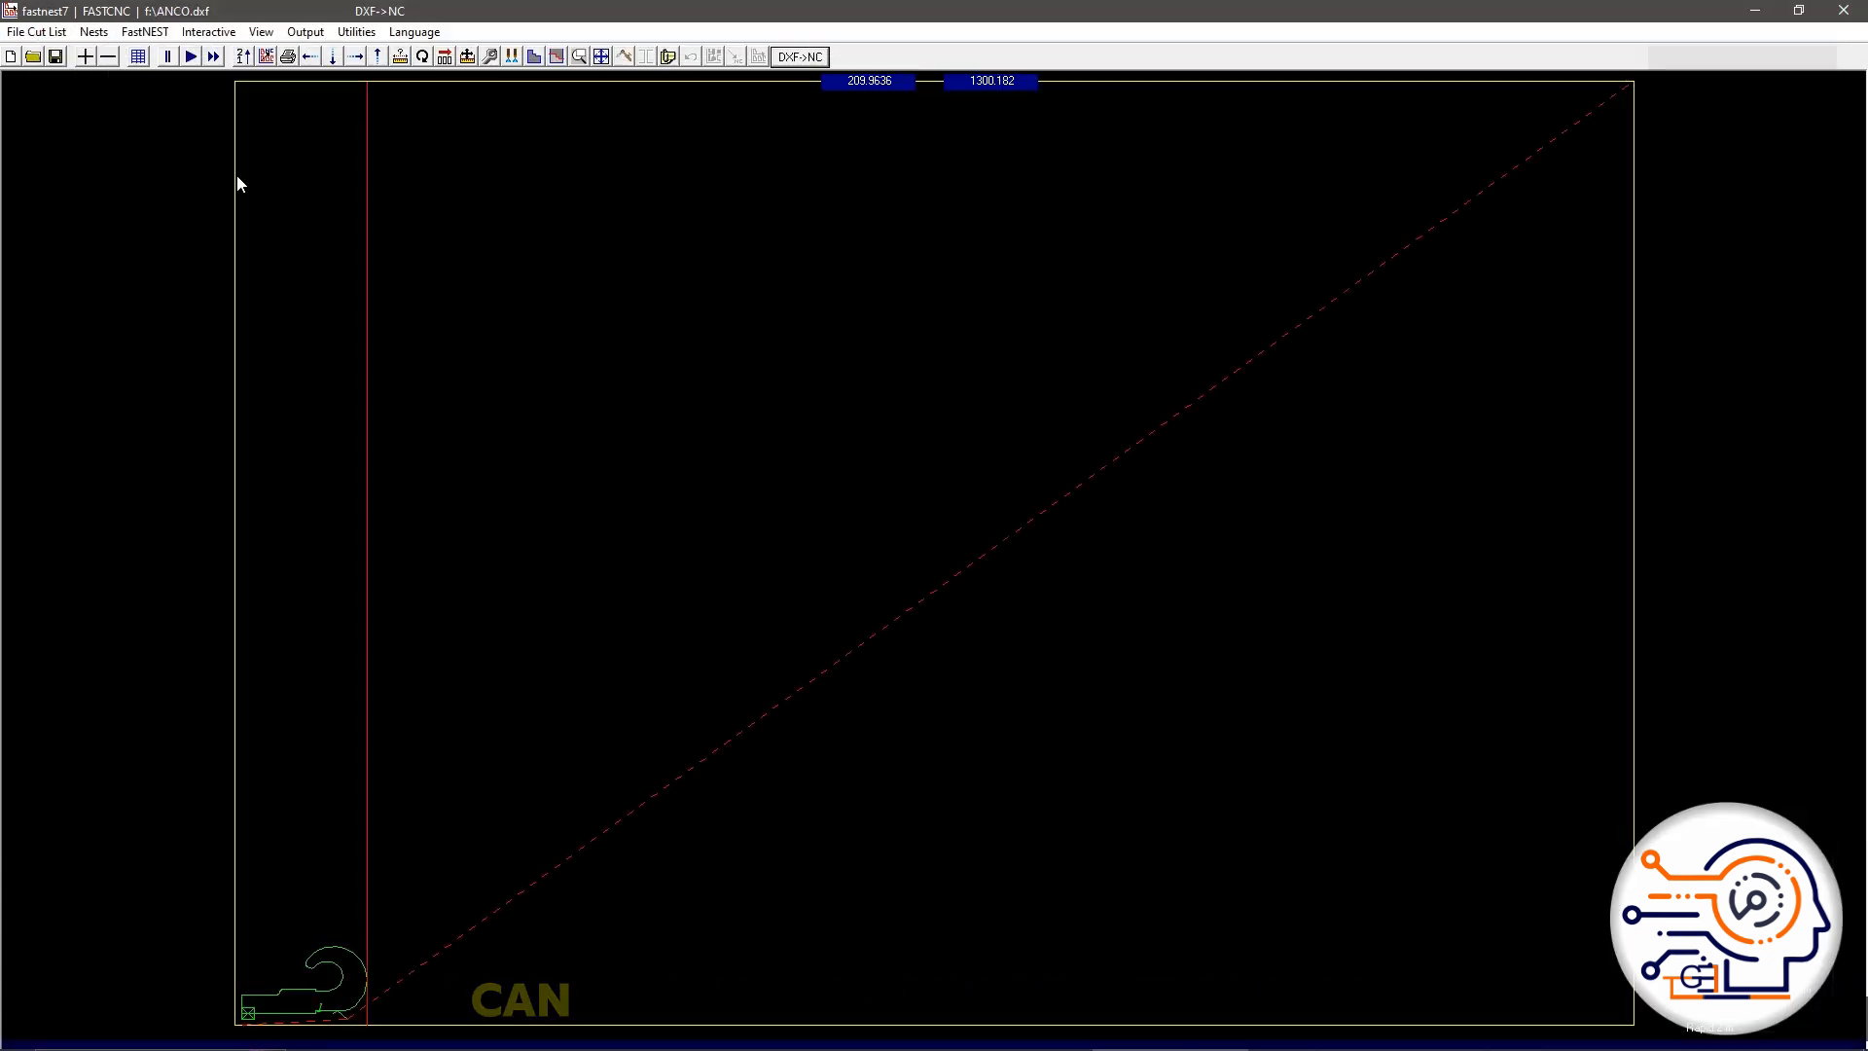
Step: Try moving the ANCO part against the plate's right and upper edges, and bring it back to the lower-left corner
click(309, 58)
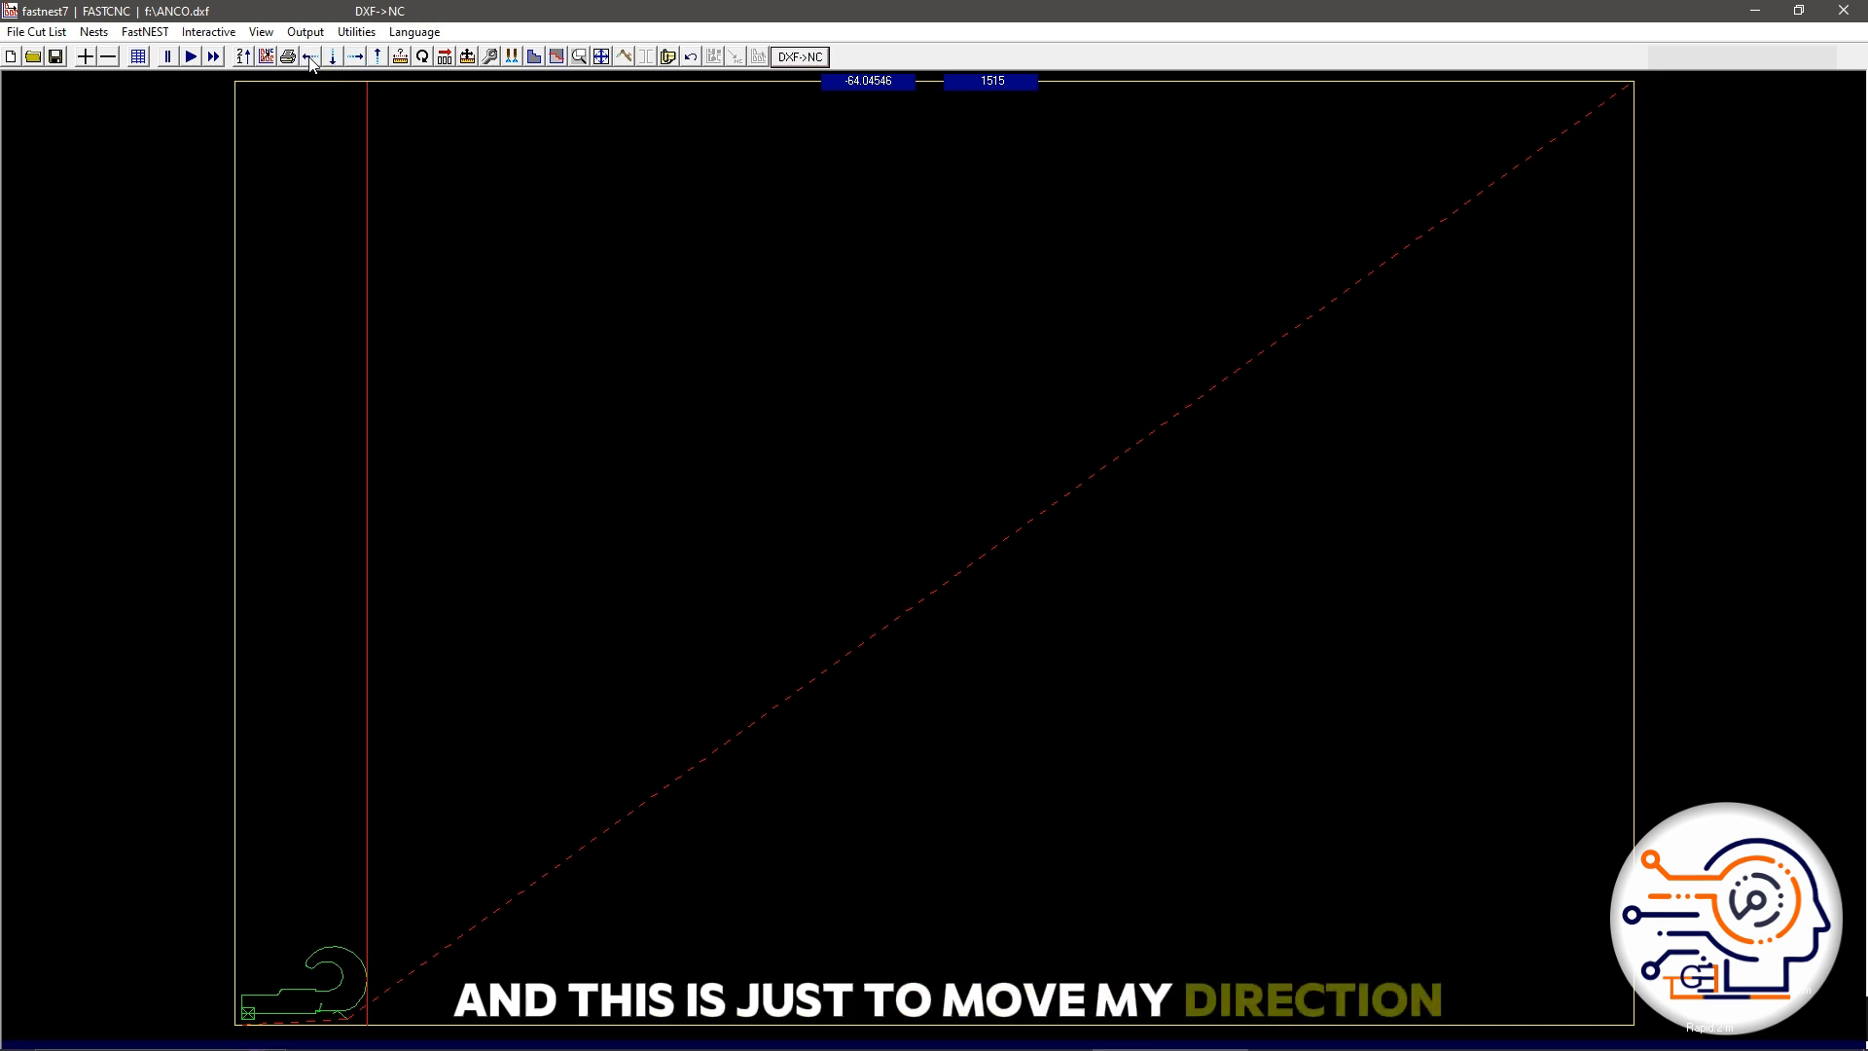
click(352, 56)
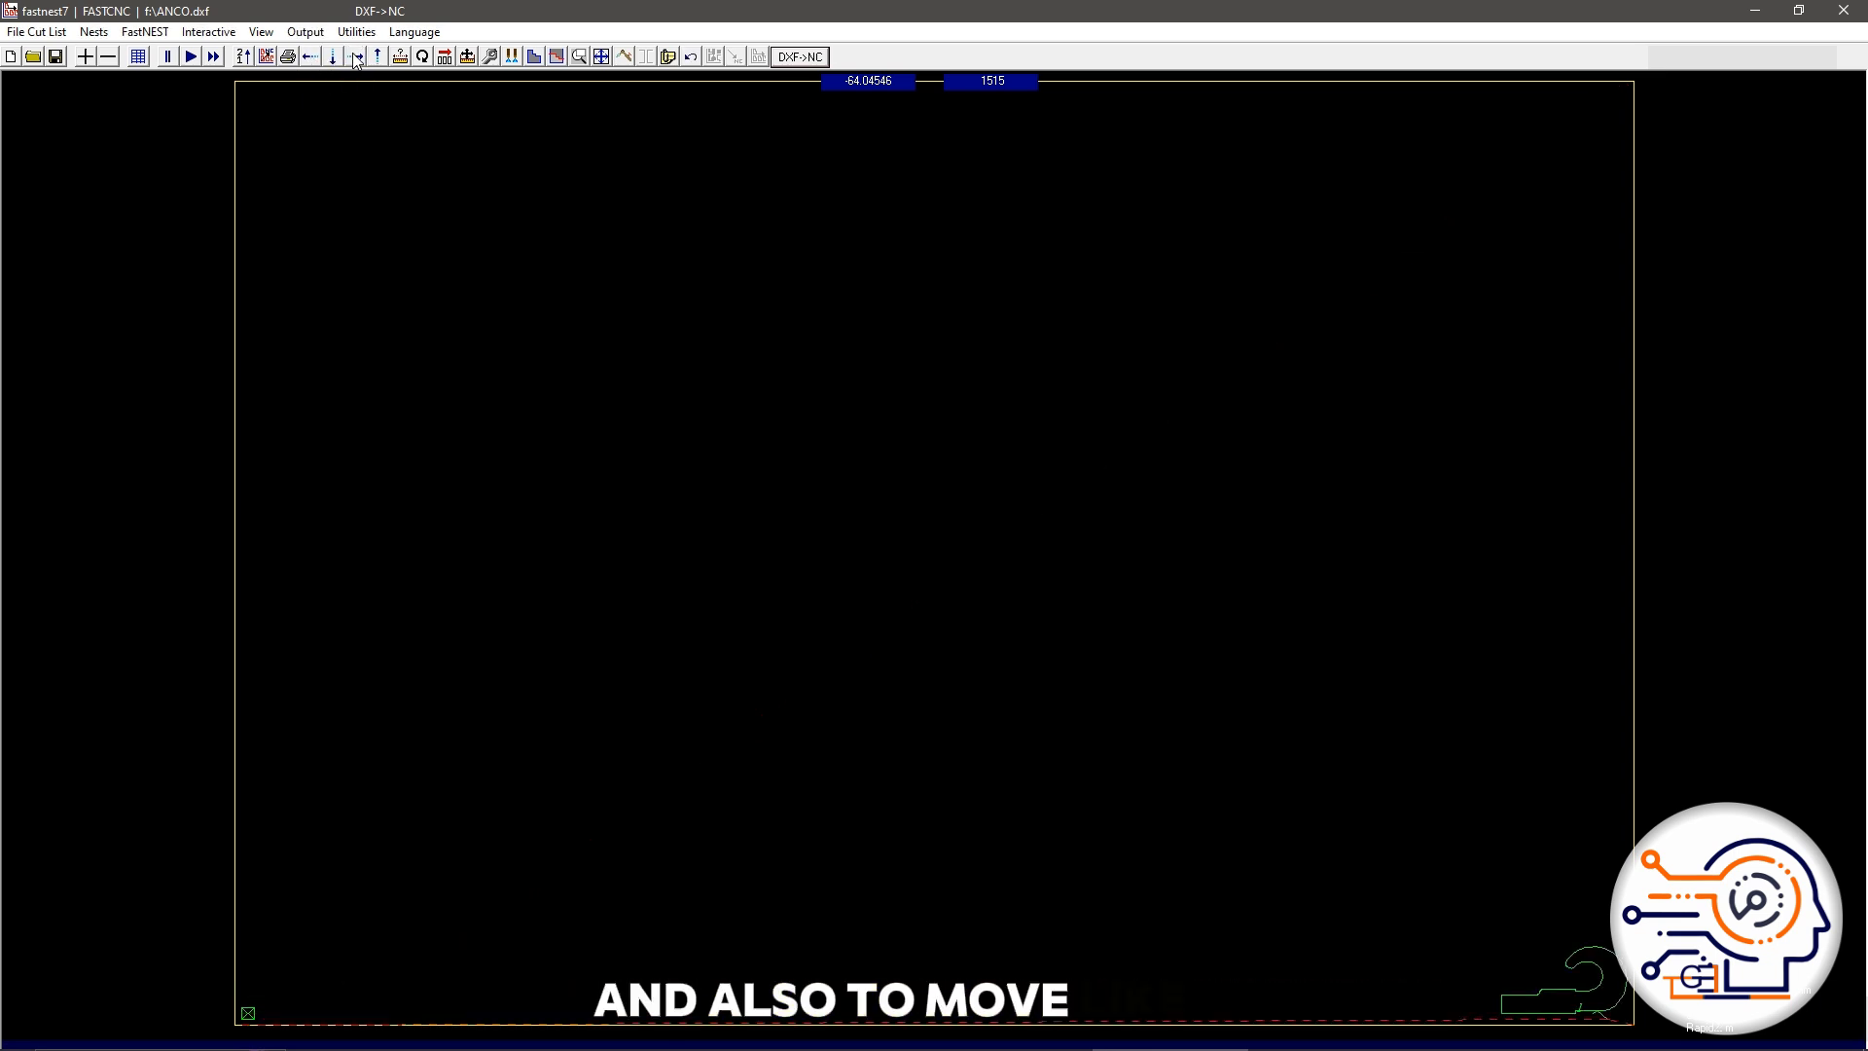
click(310, 56)
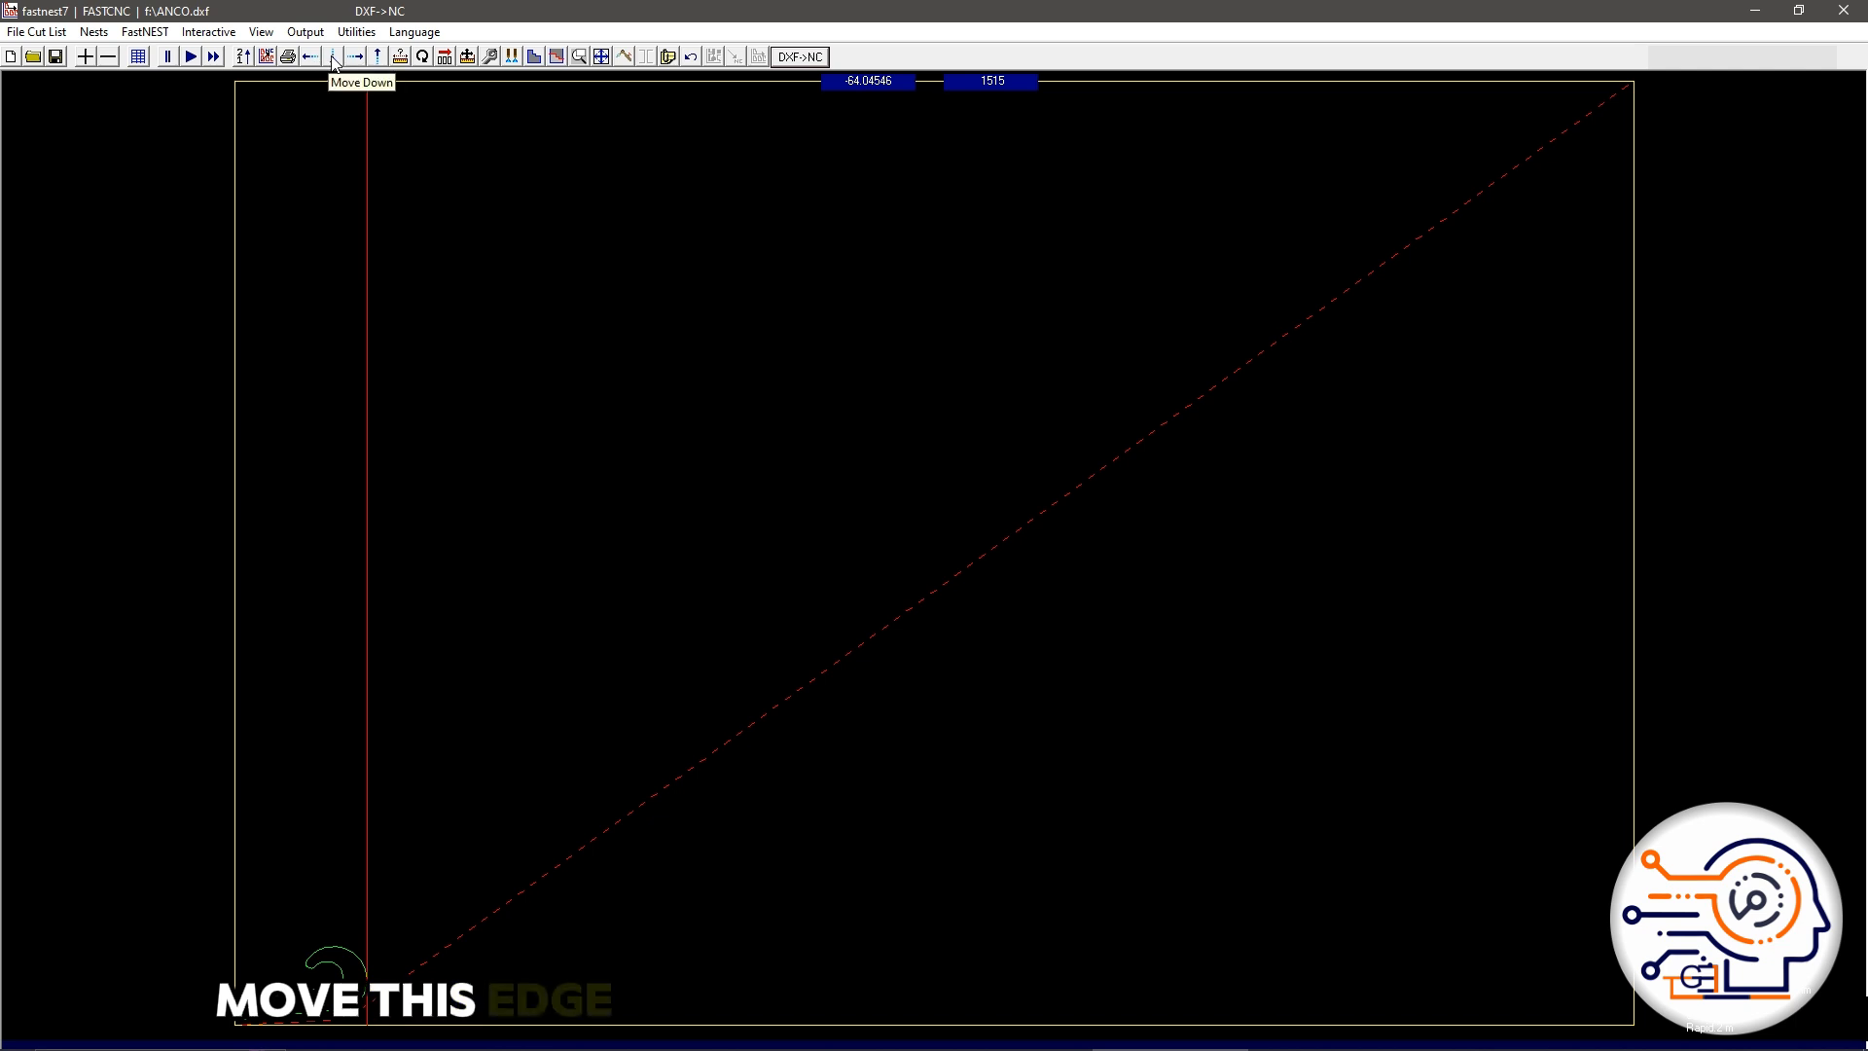
click(356, 59)
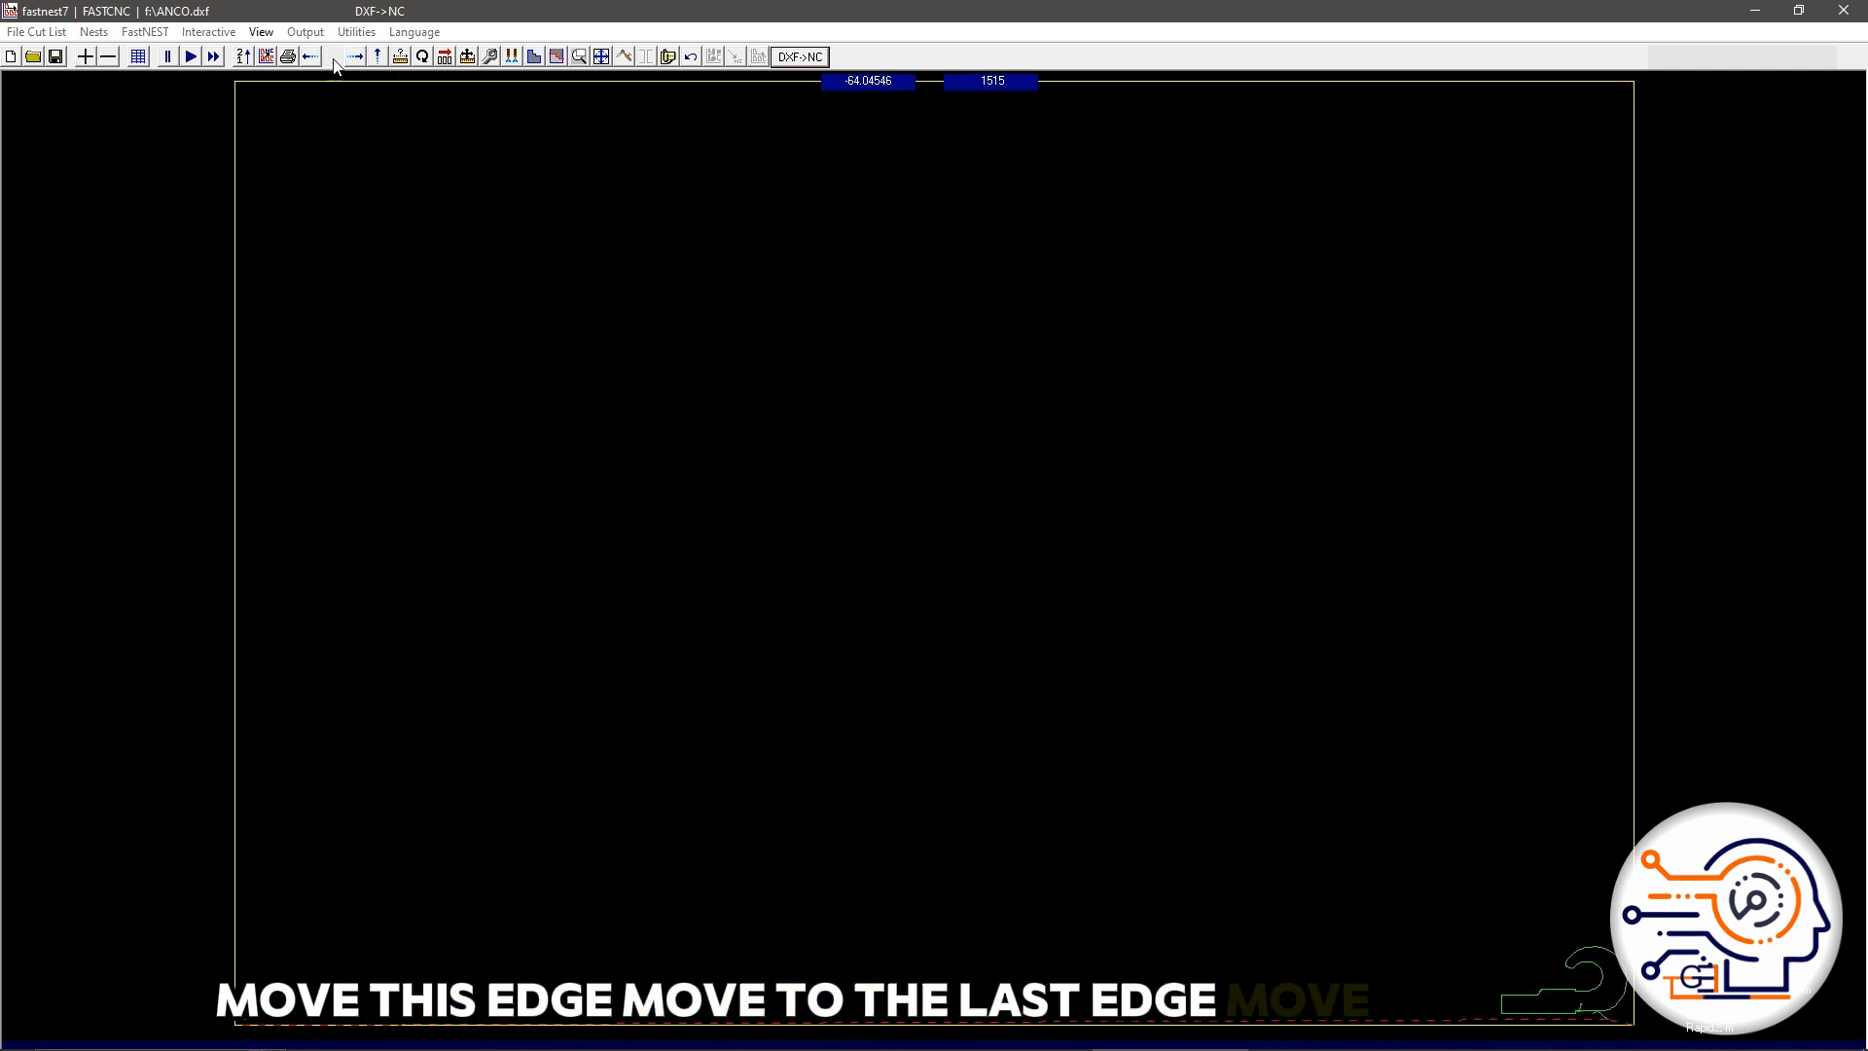
click(377, 57)
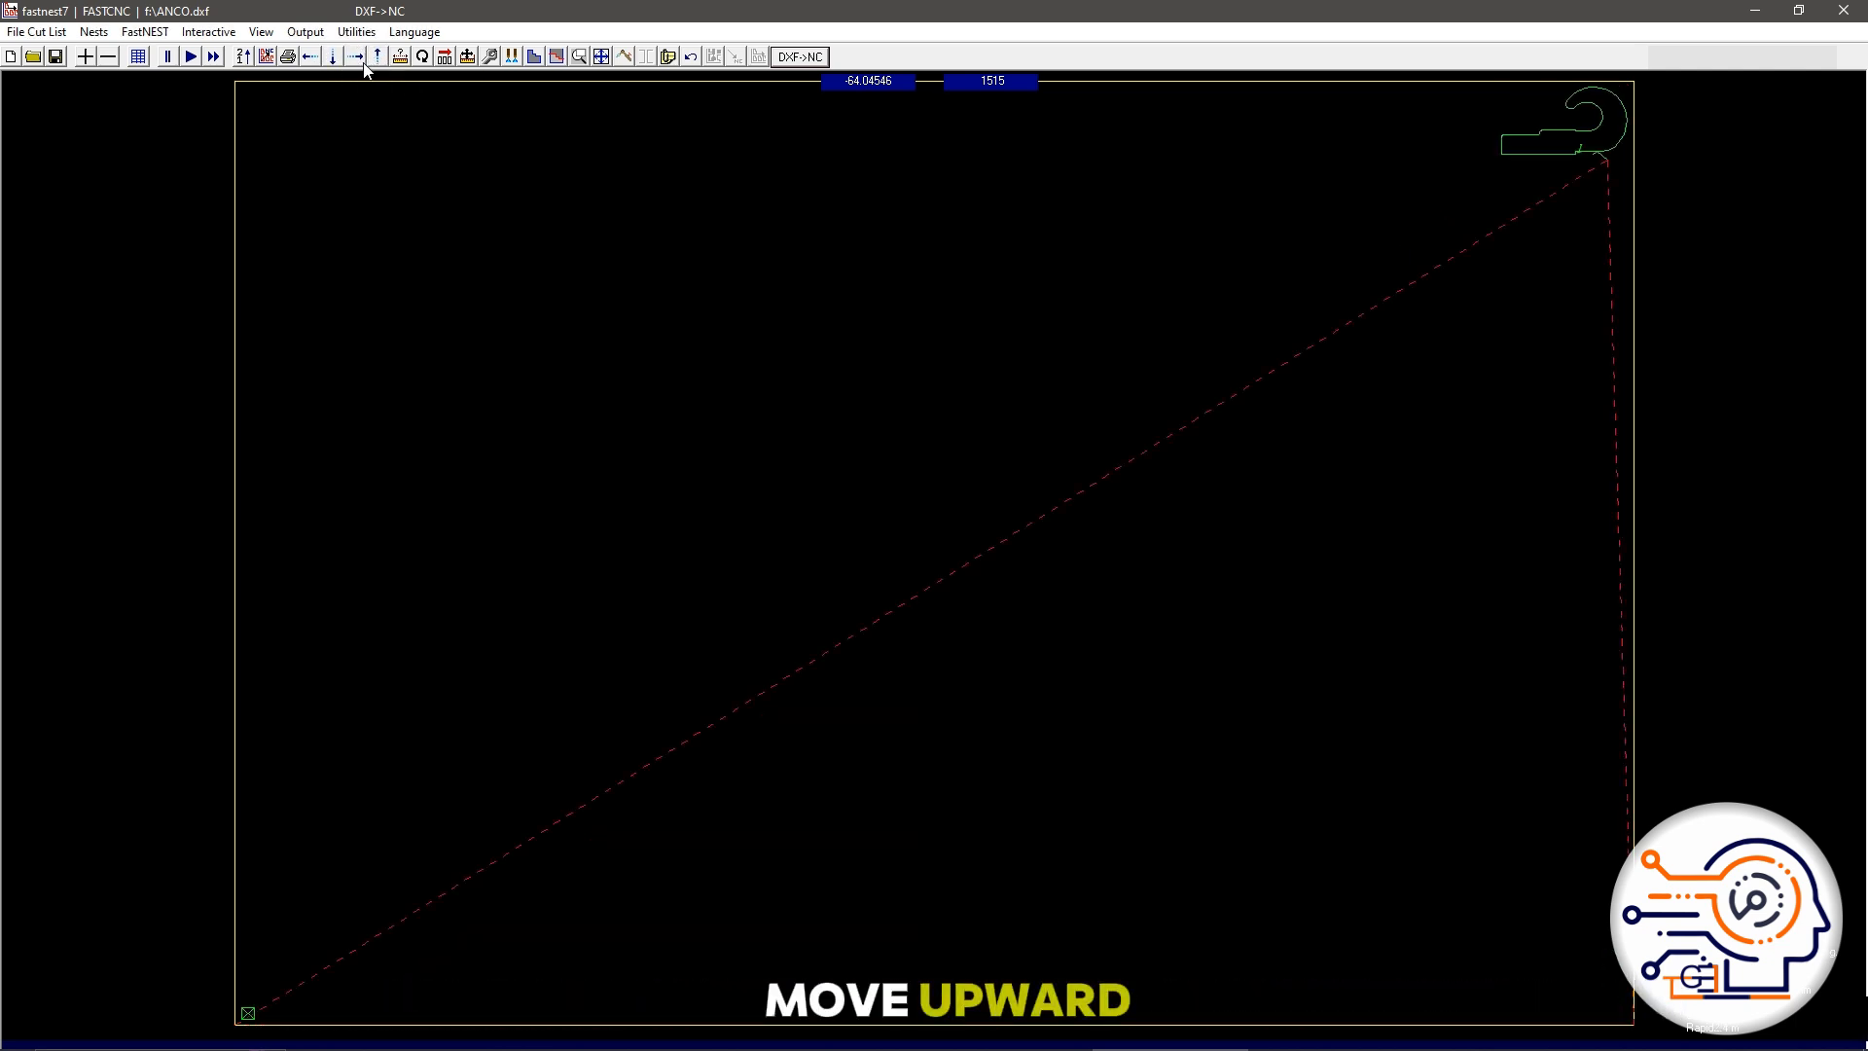
click(333, 59)
click(309, 57)
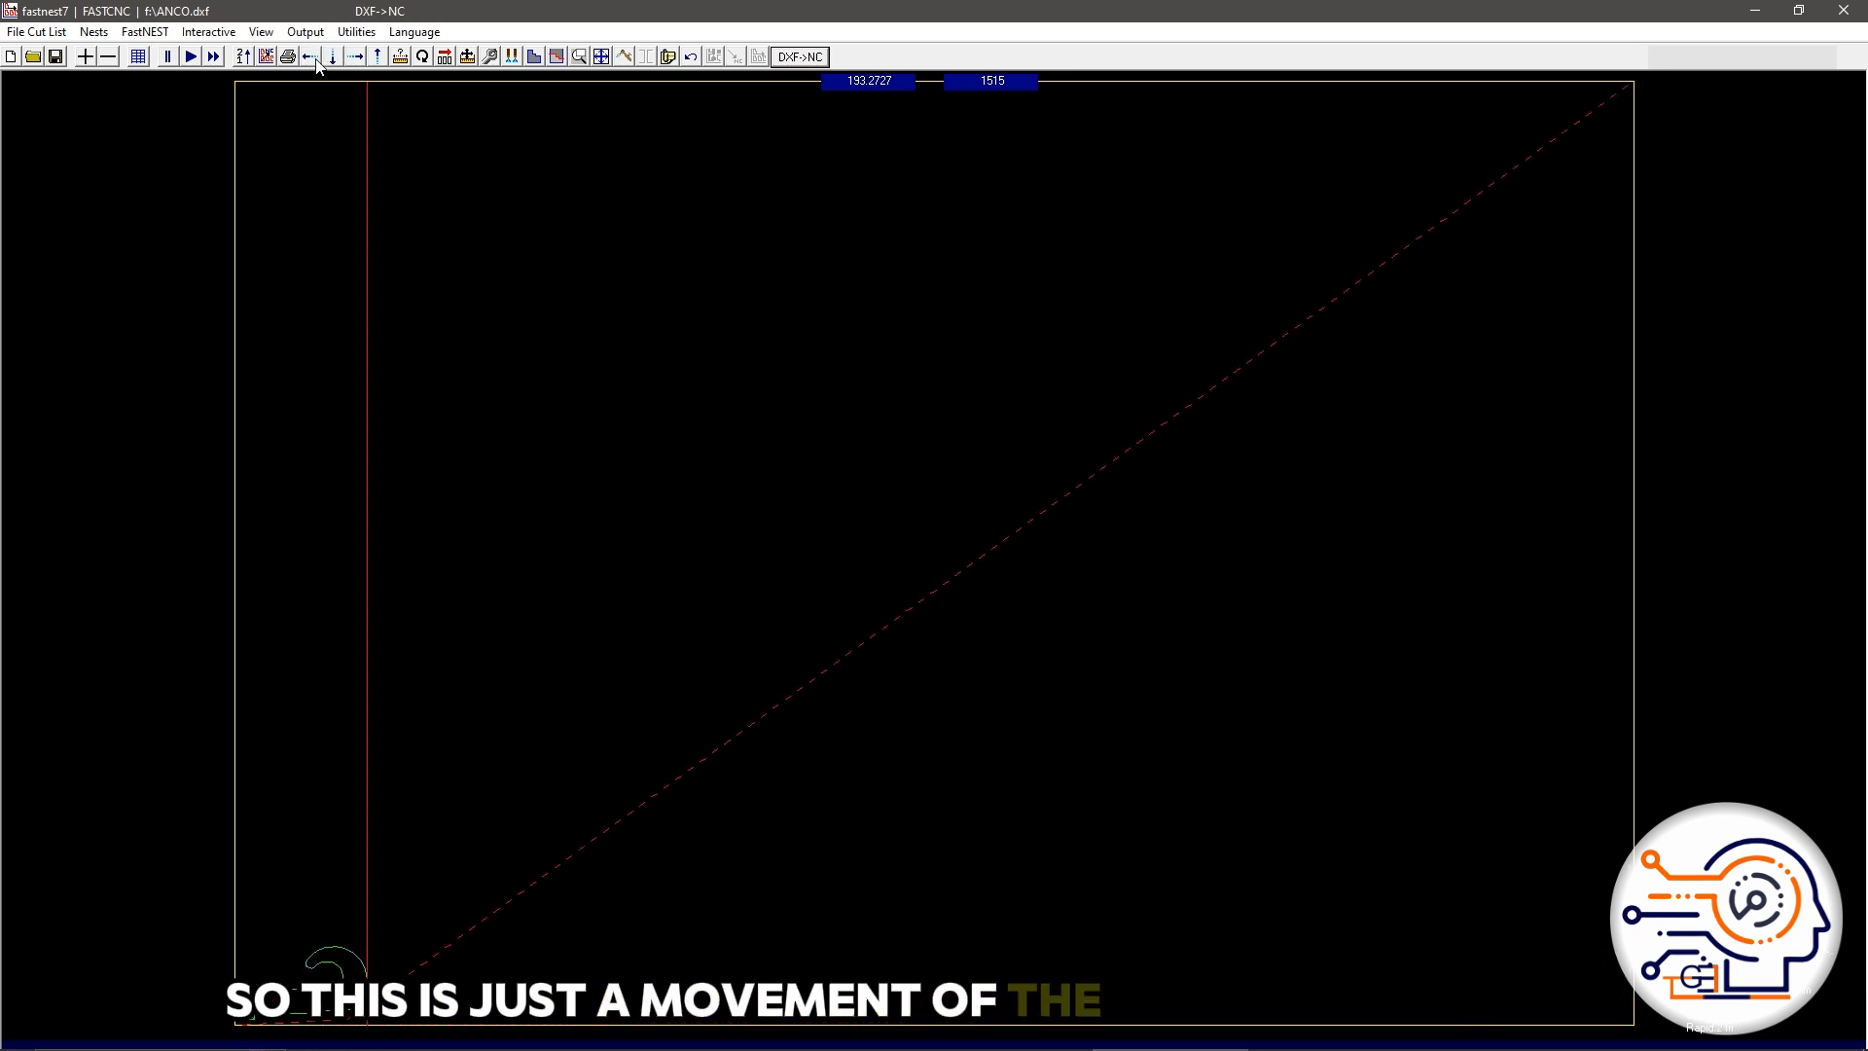
Step: Try rotating the ANCO part repeatedly until it is back in its original orientation
click(422, 57)
click(422, 57)
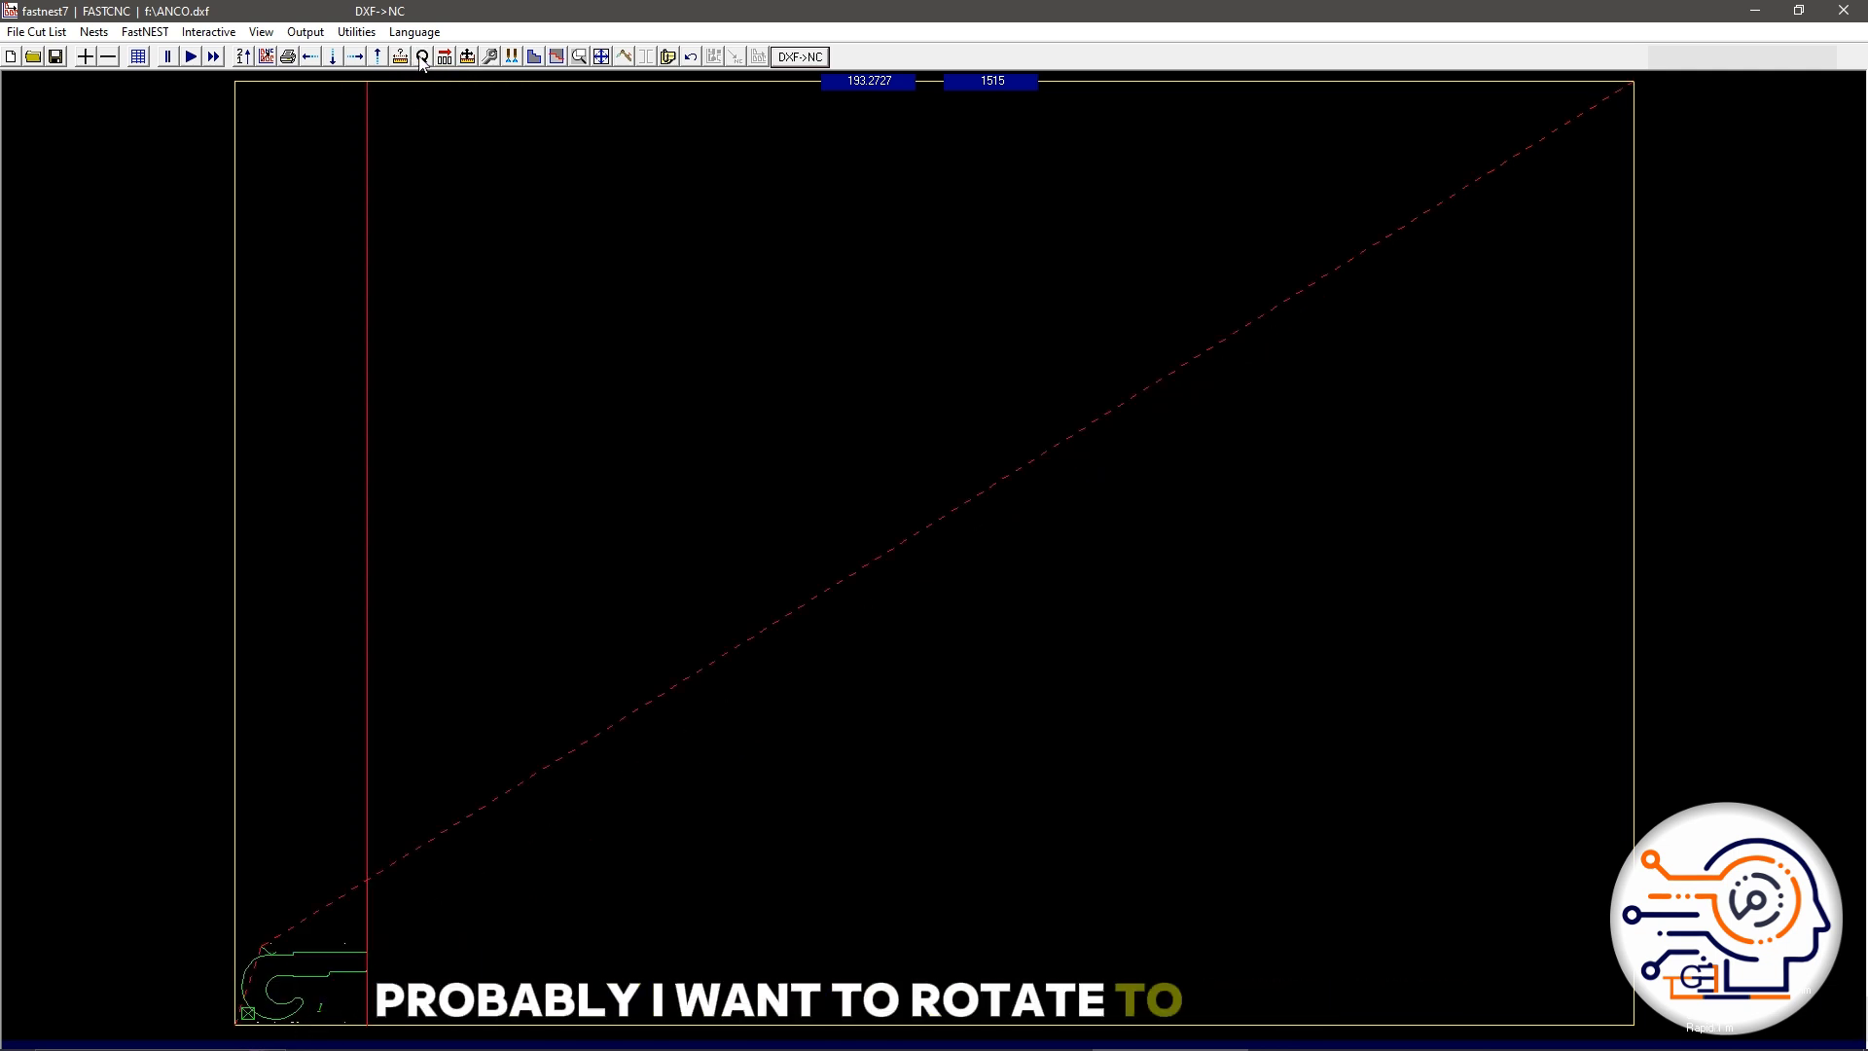
click(422, 56)
click(422, 56)
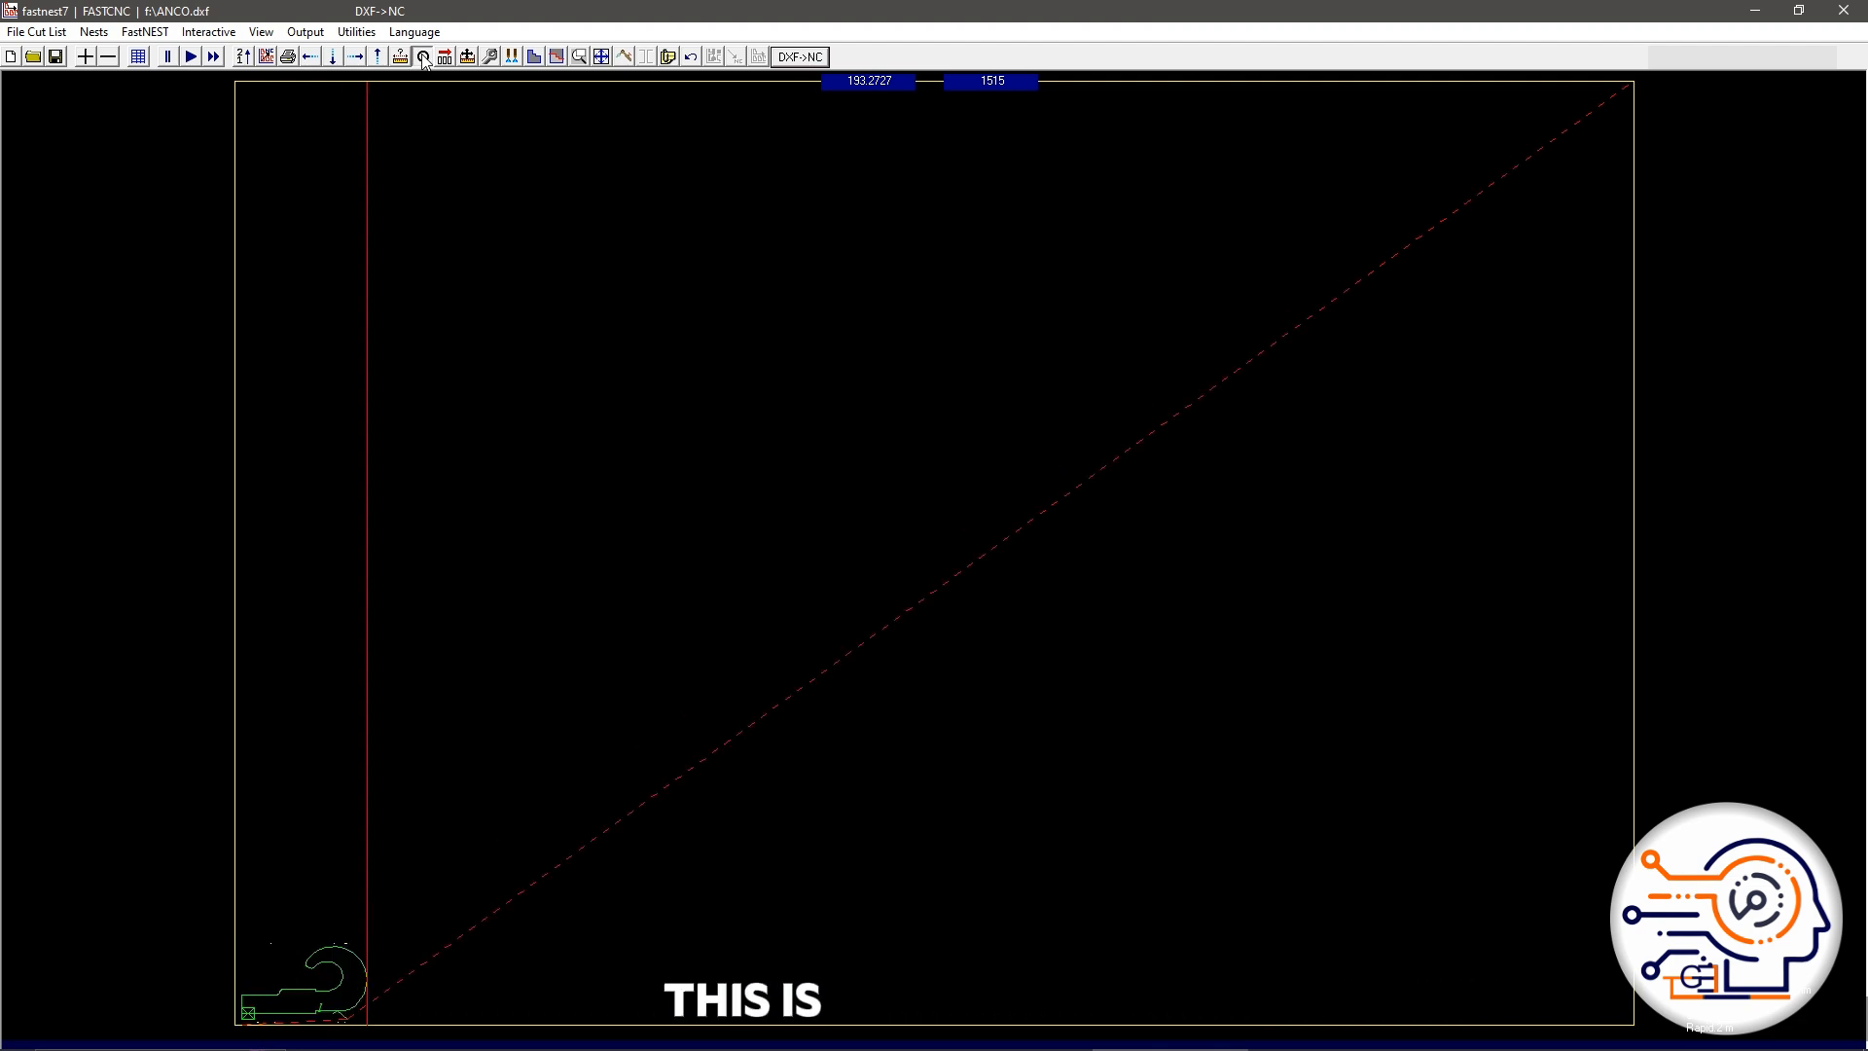
Step: Set the nesting parameters to 6 mm part-to-part spacing and 5 mm part-to-plate spacing
click(491, 56)
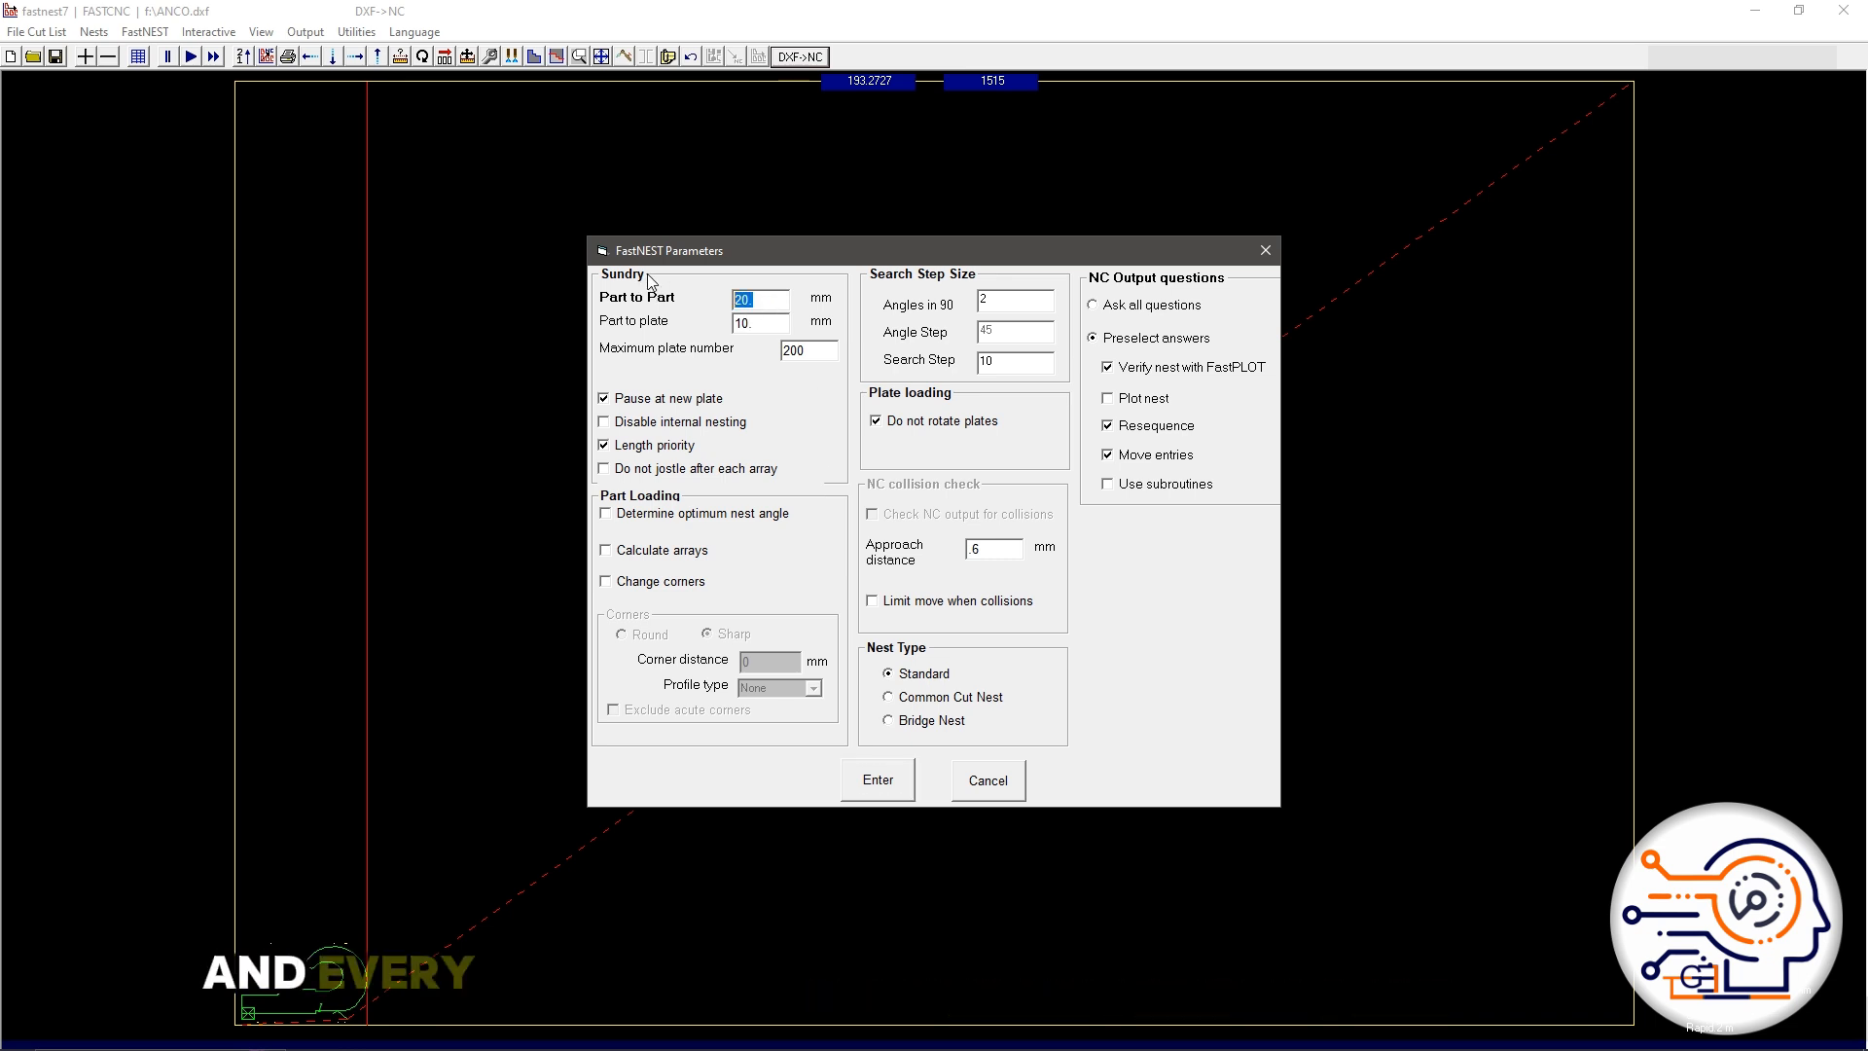
text(6)
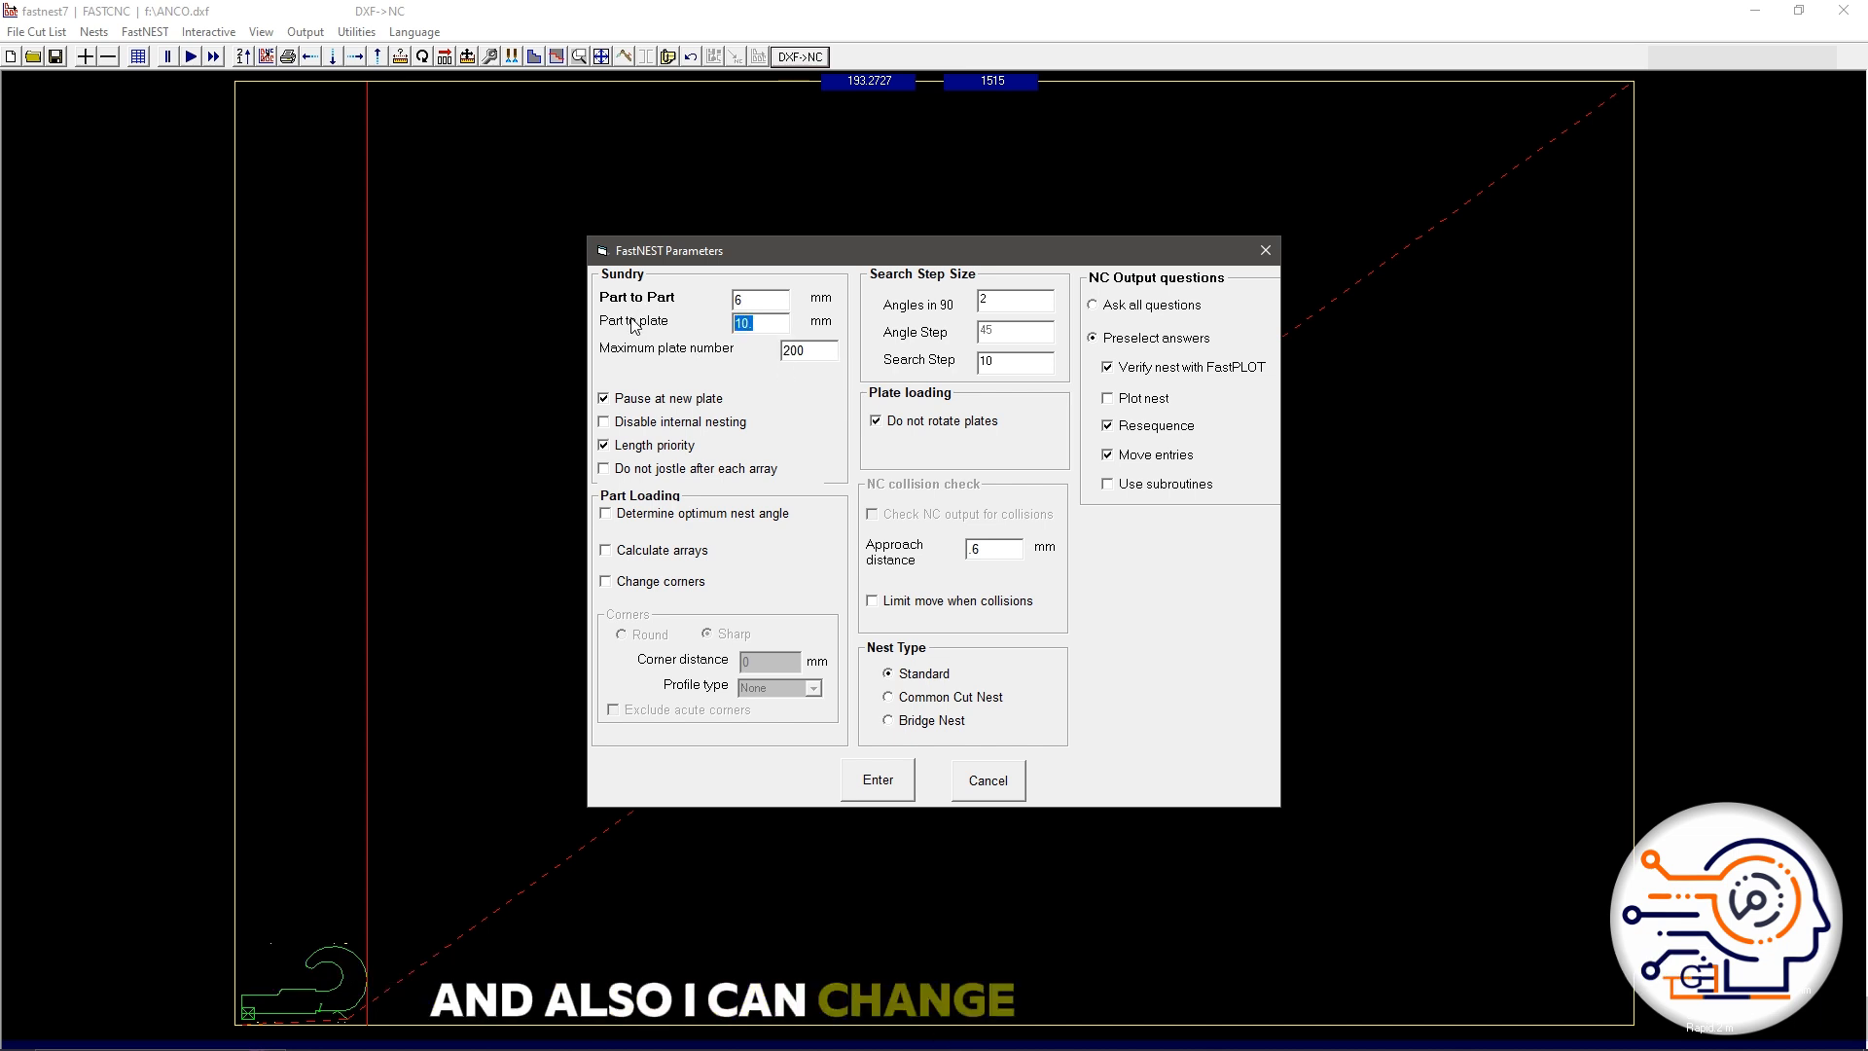
text(5)
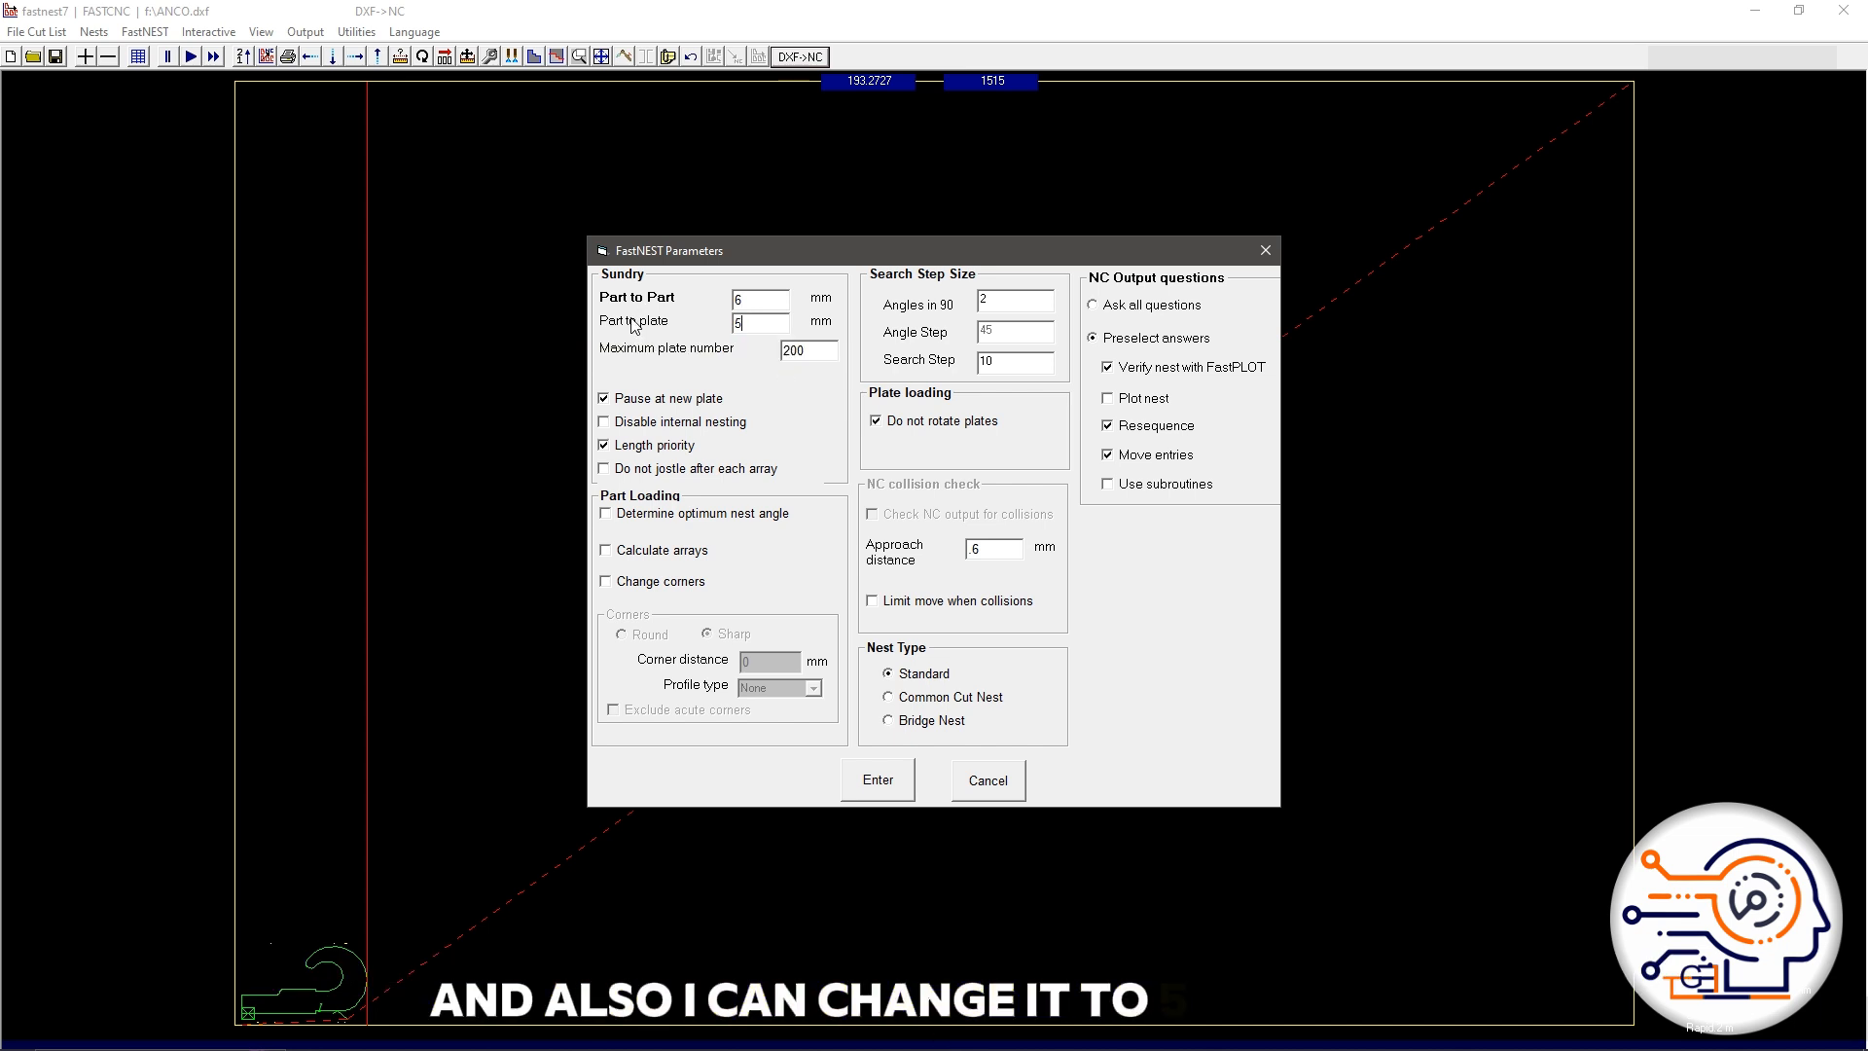
click(878, 783)
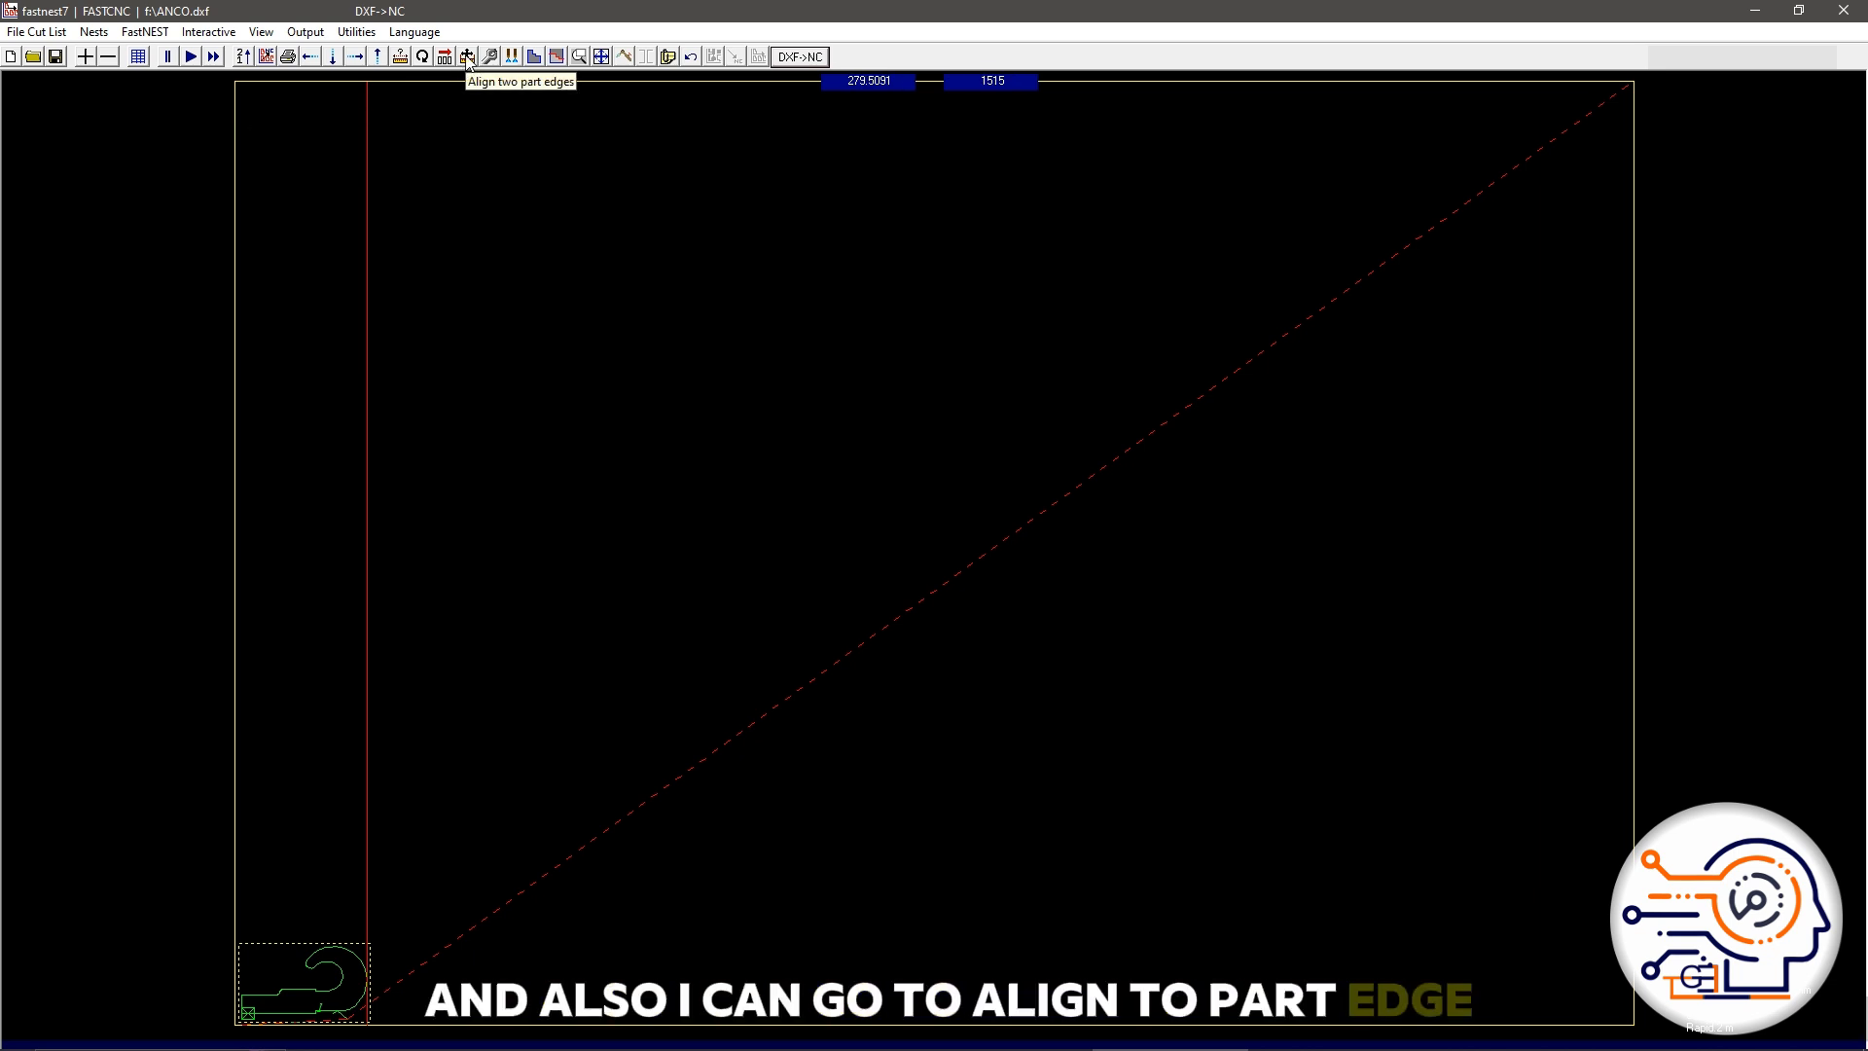
Step: Set the rectangular plate's length to 6000 mm in the plates list
click(534, 57)
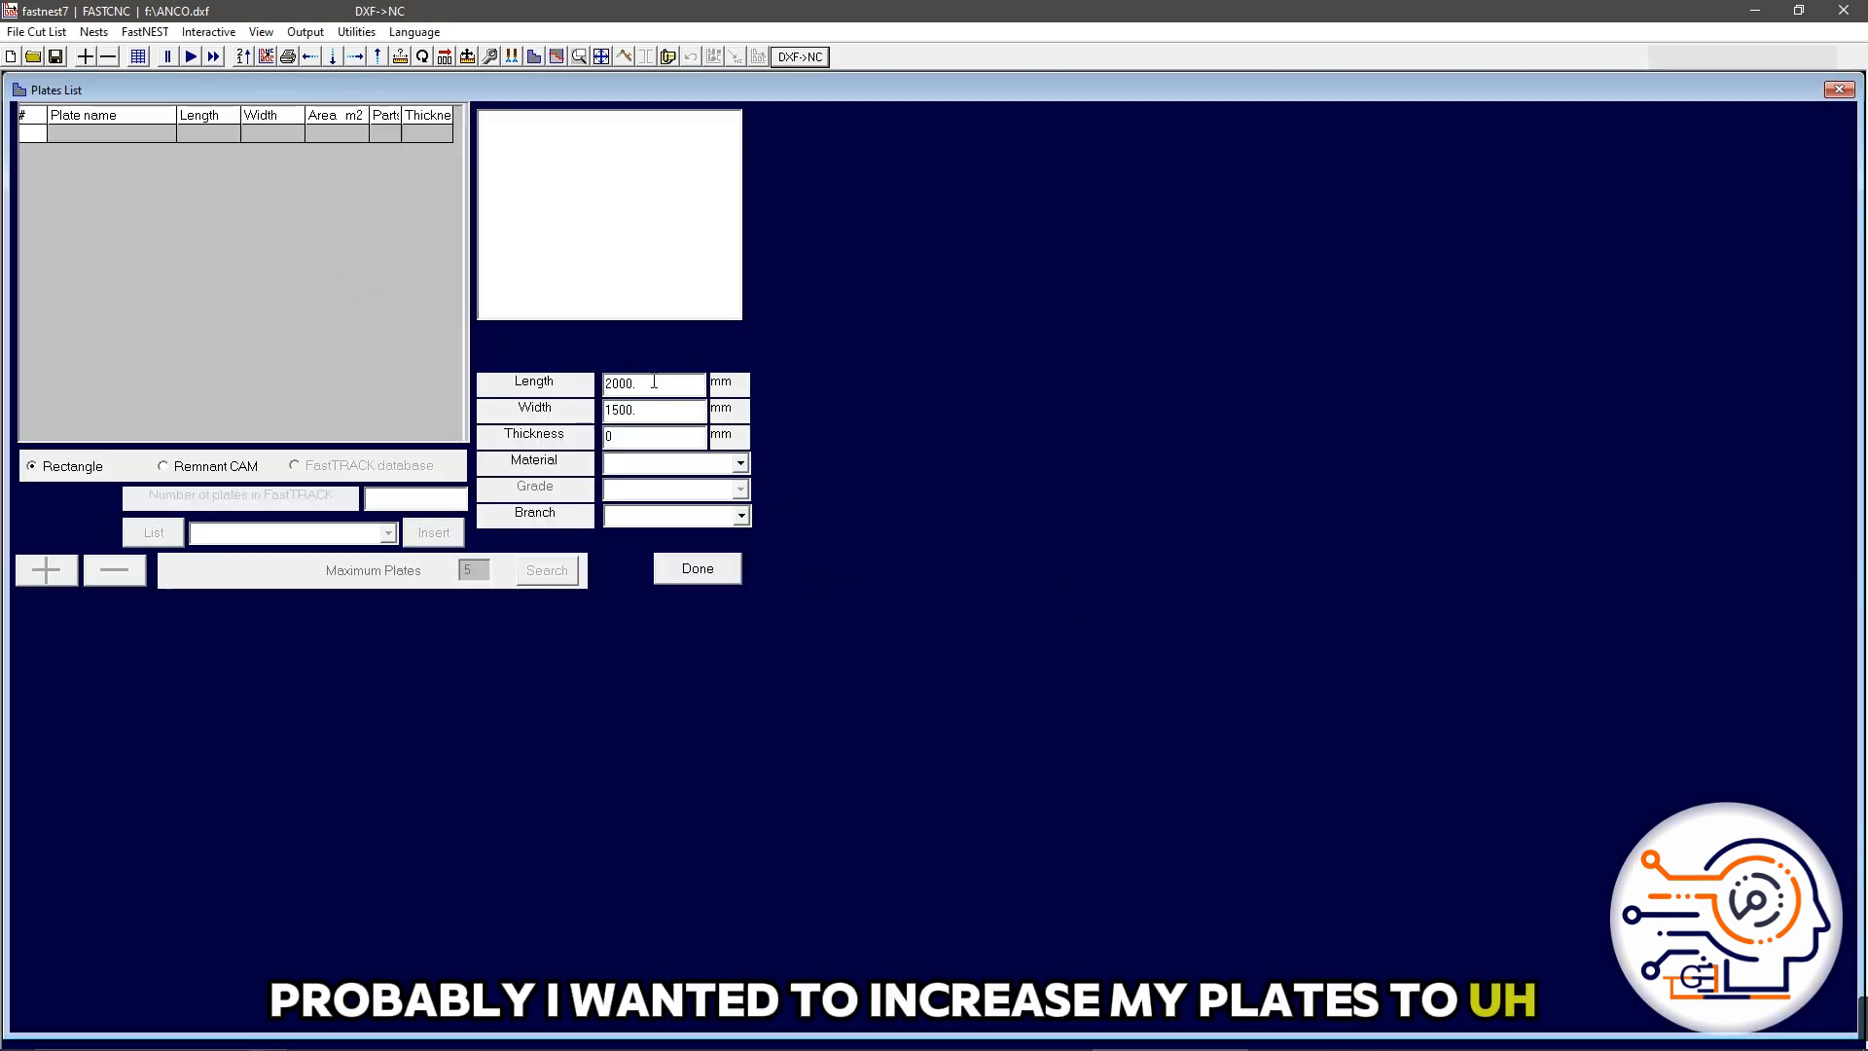
text(60)
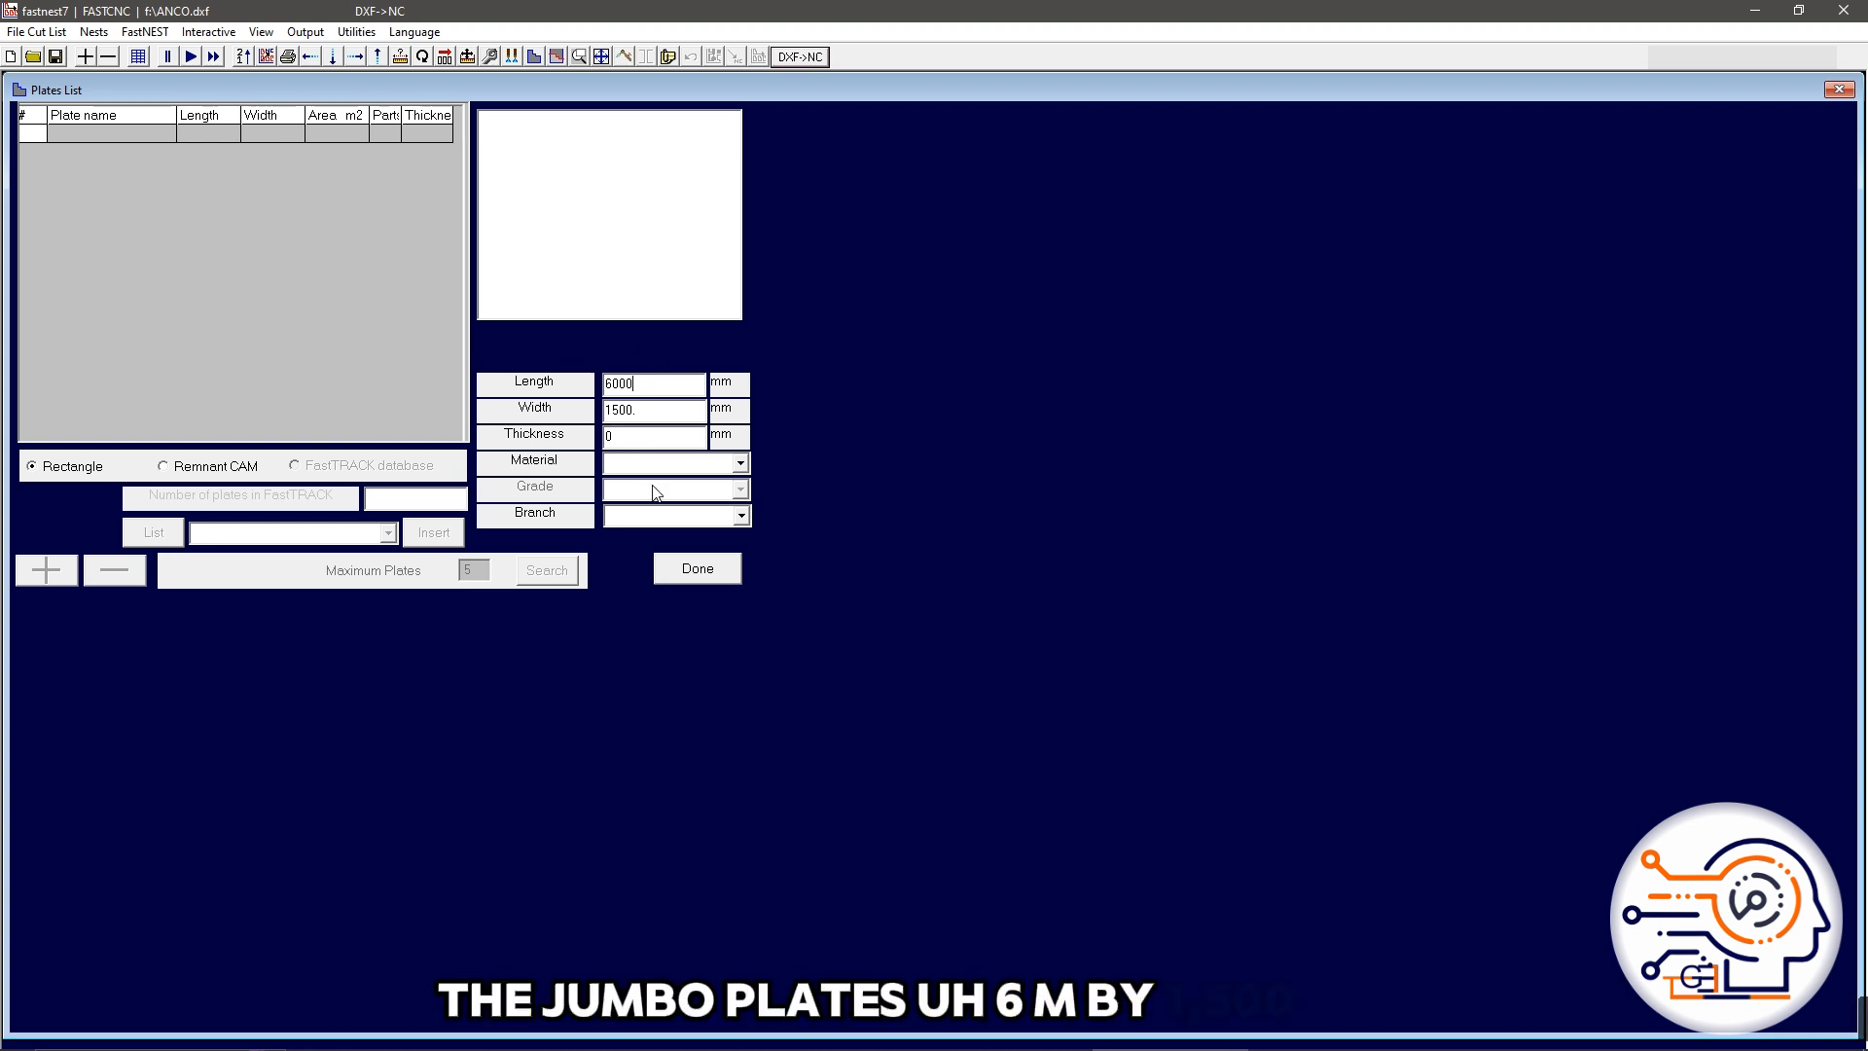
click(665, 569)
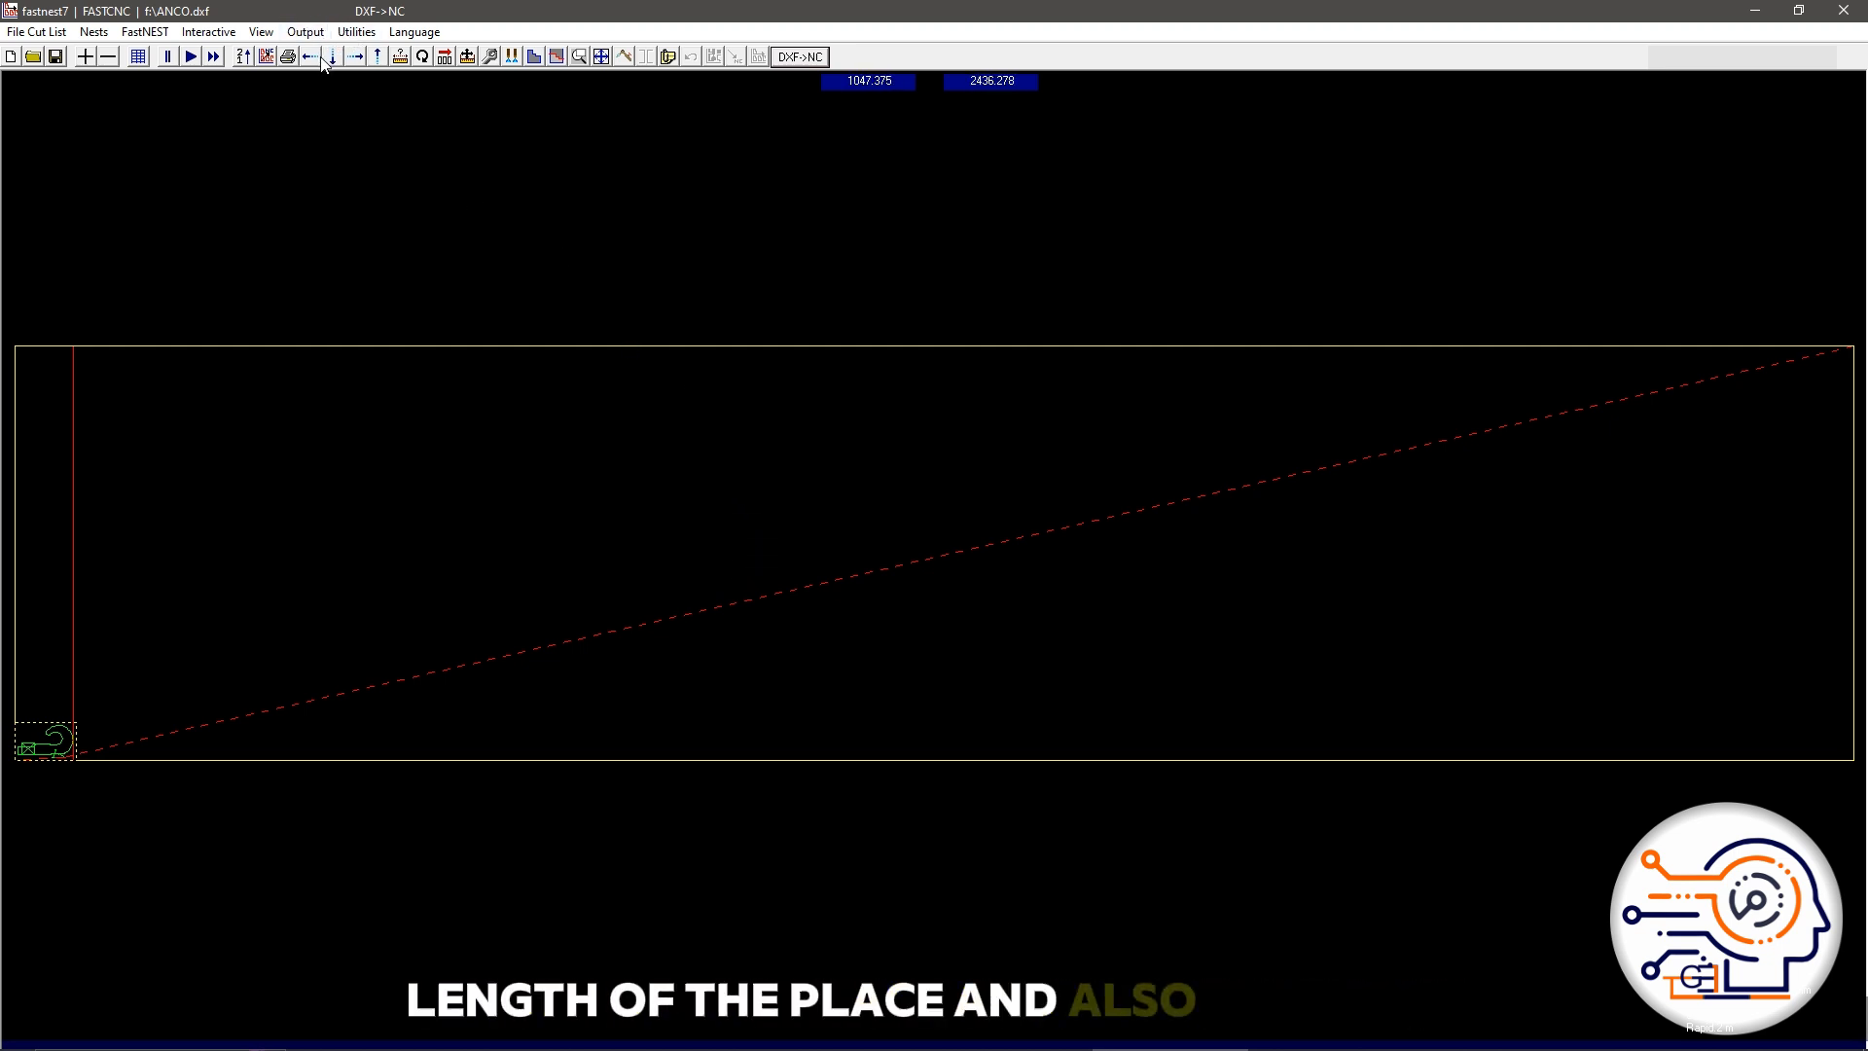
Step: Set the plate cutoff's trim line type to Contoured
click(558, 57)
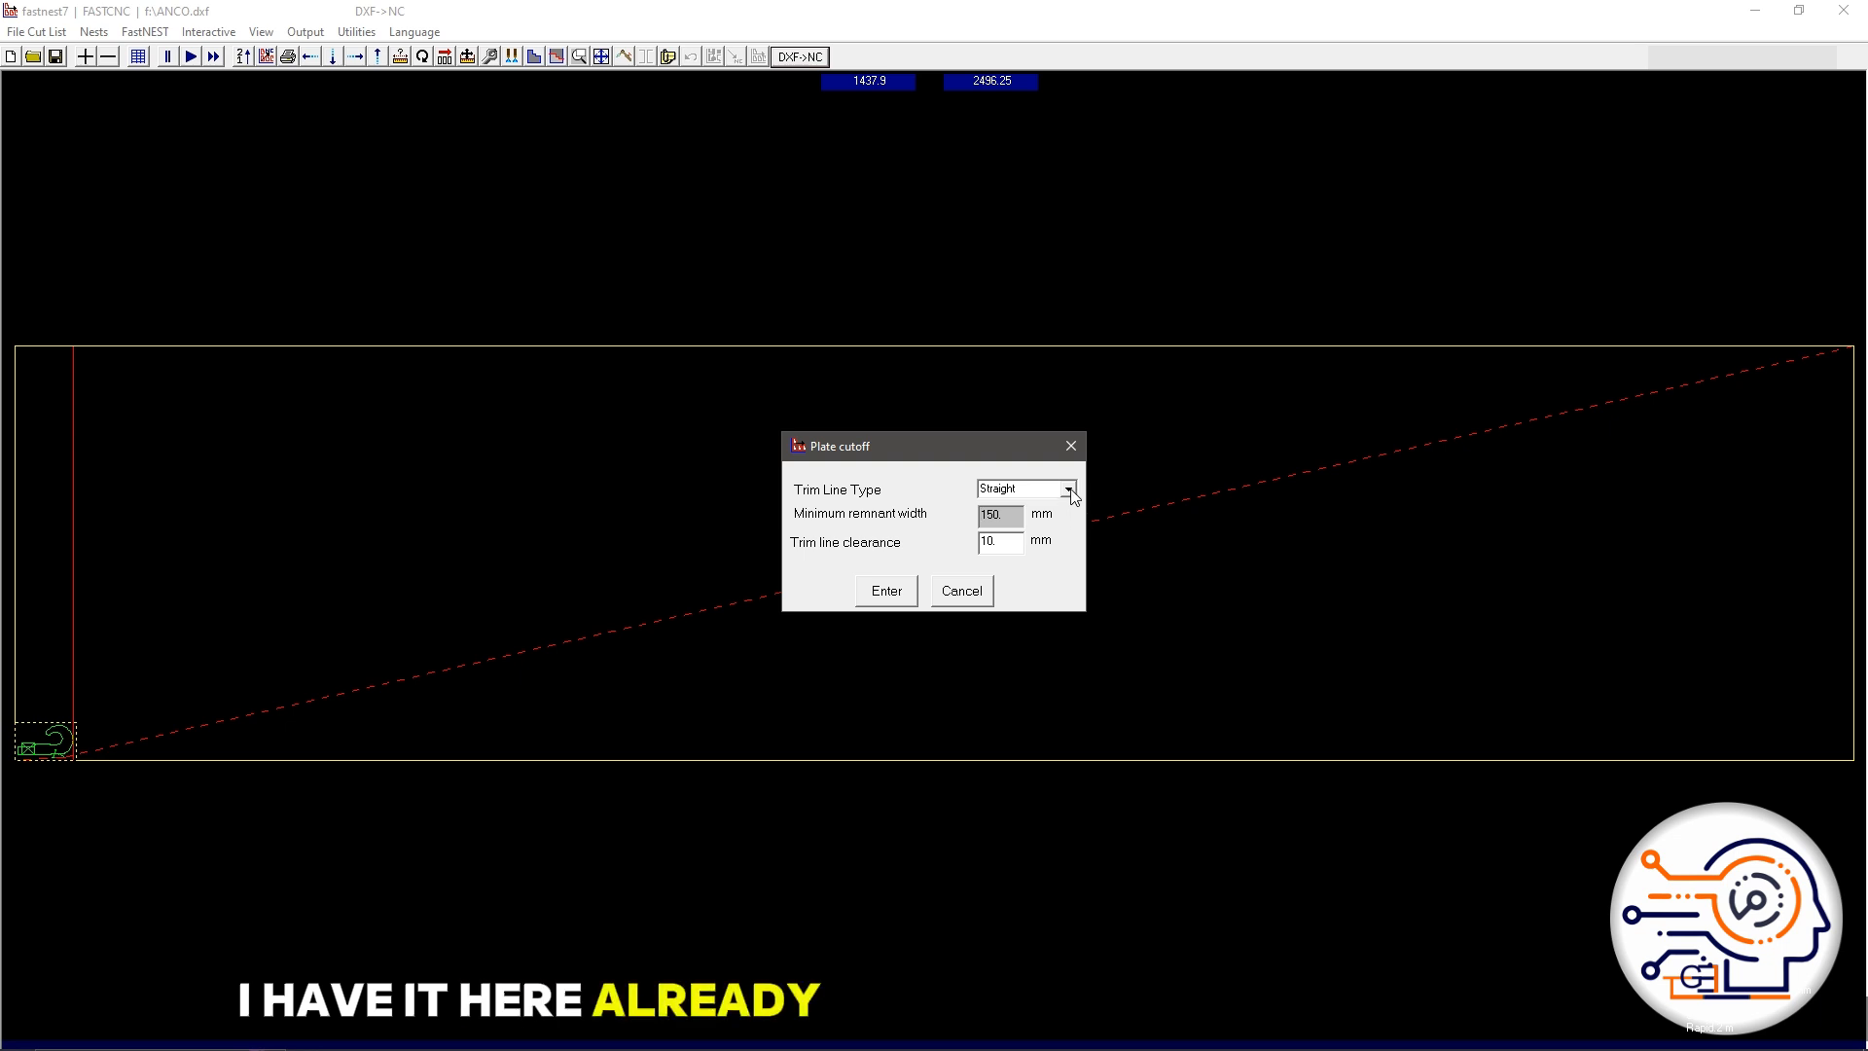
click(1067, 488)
click(1035, 523)
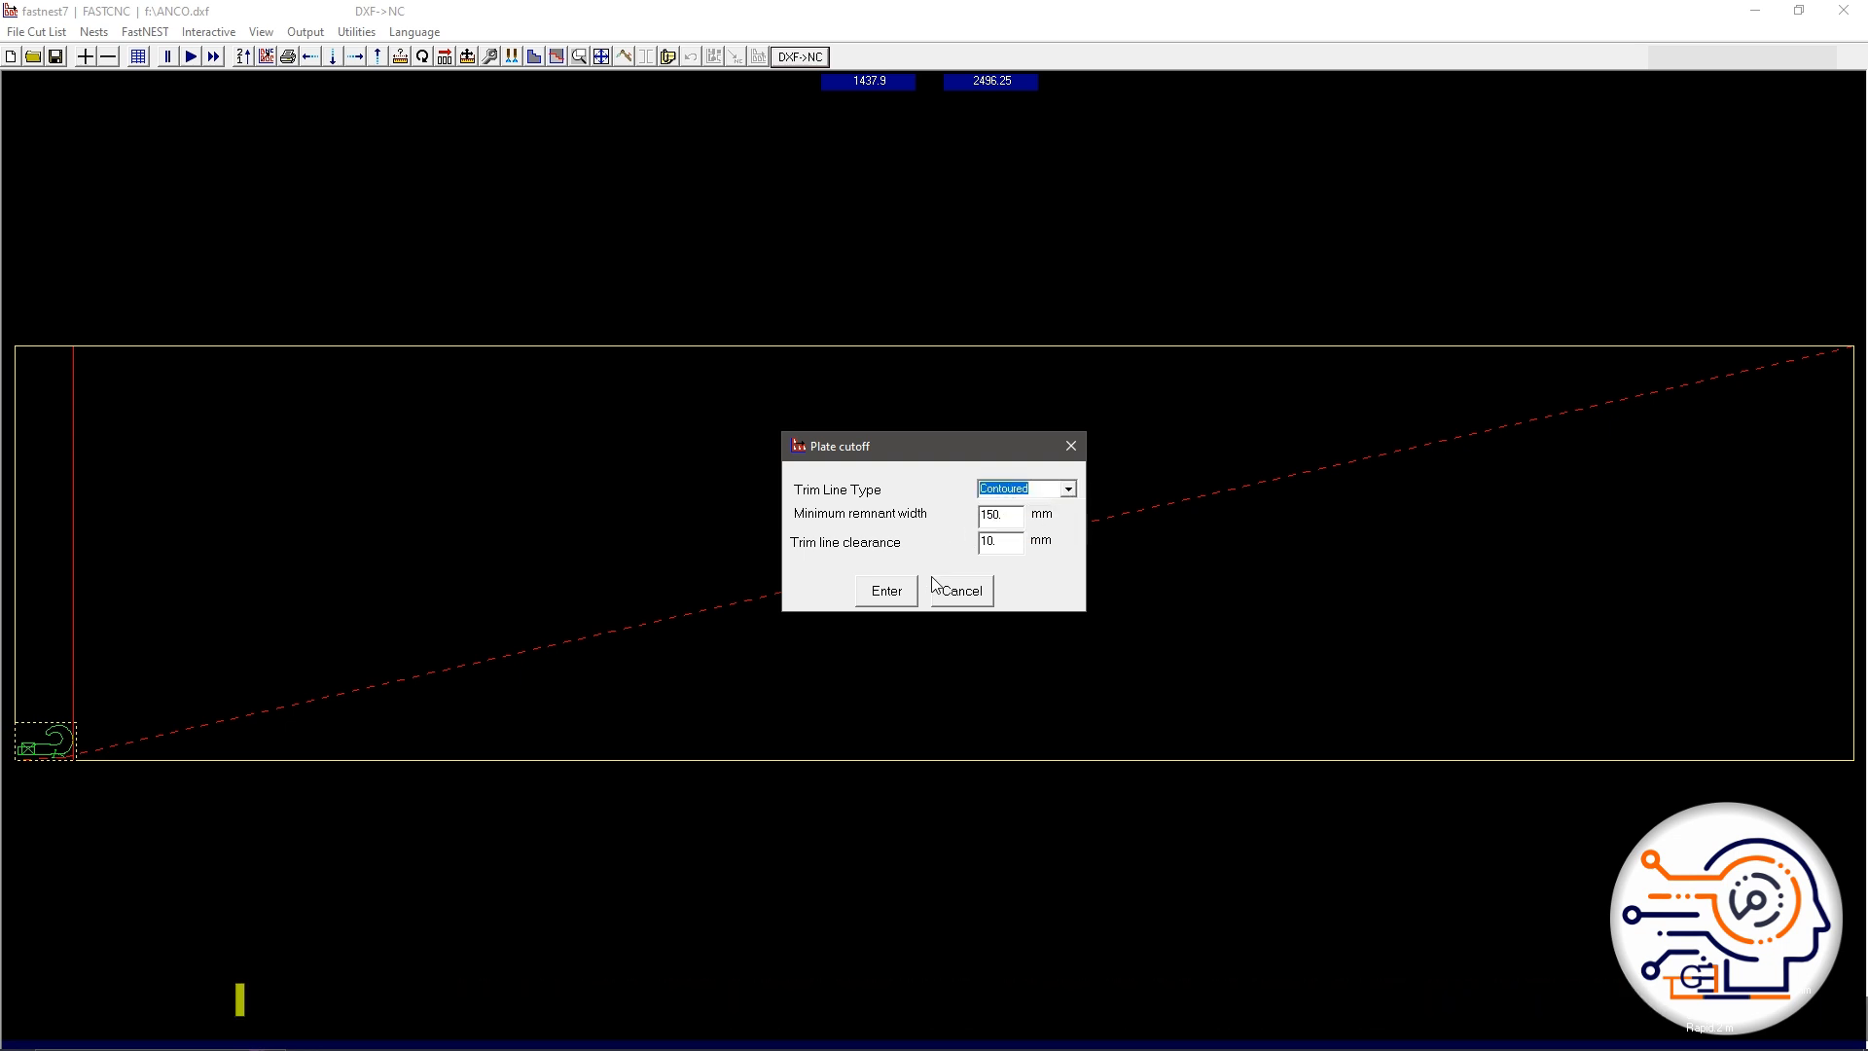
click(885, 591)
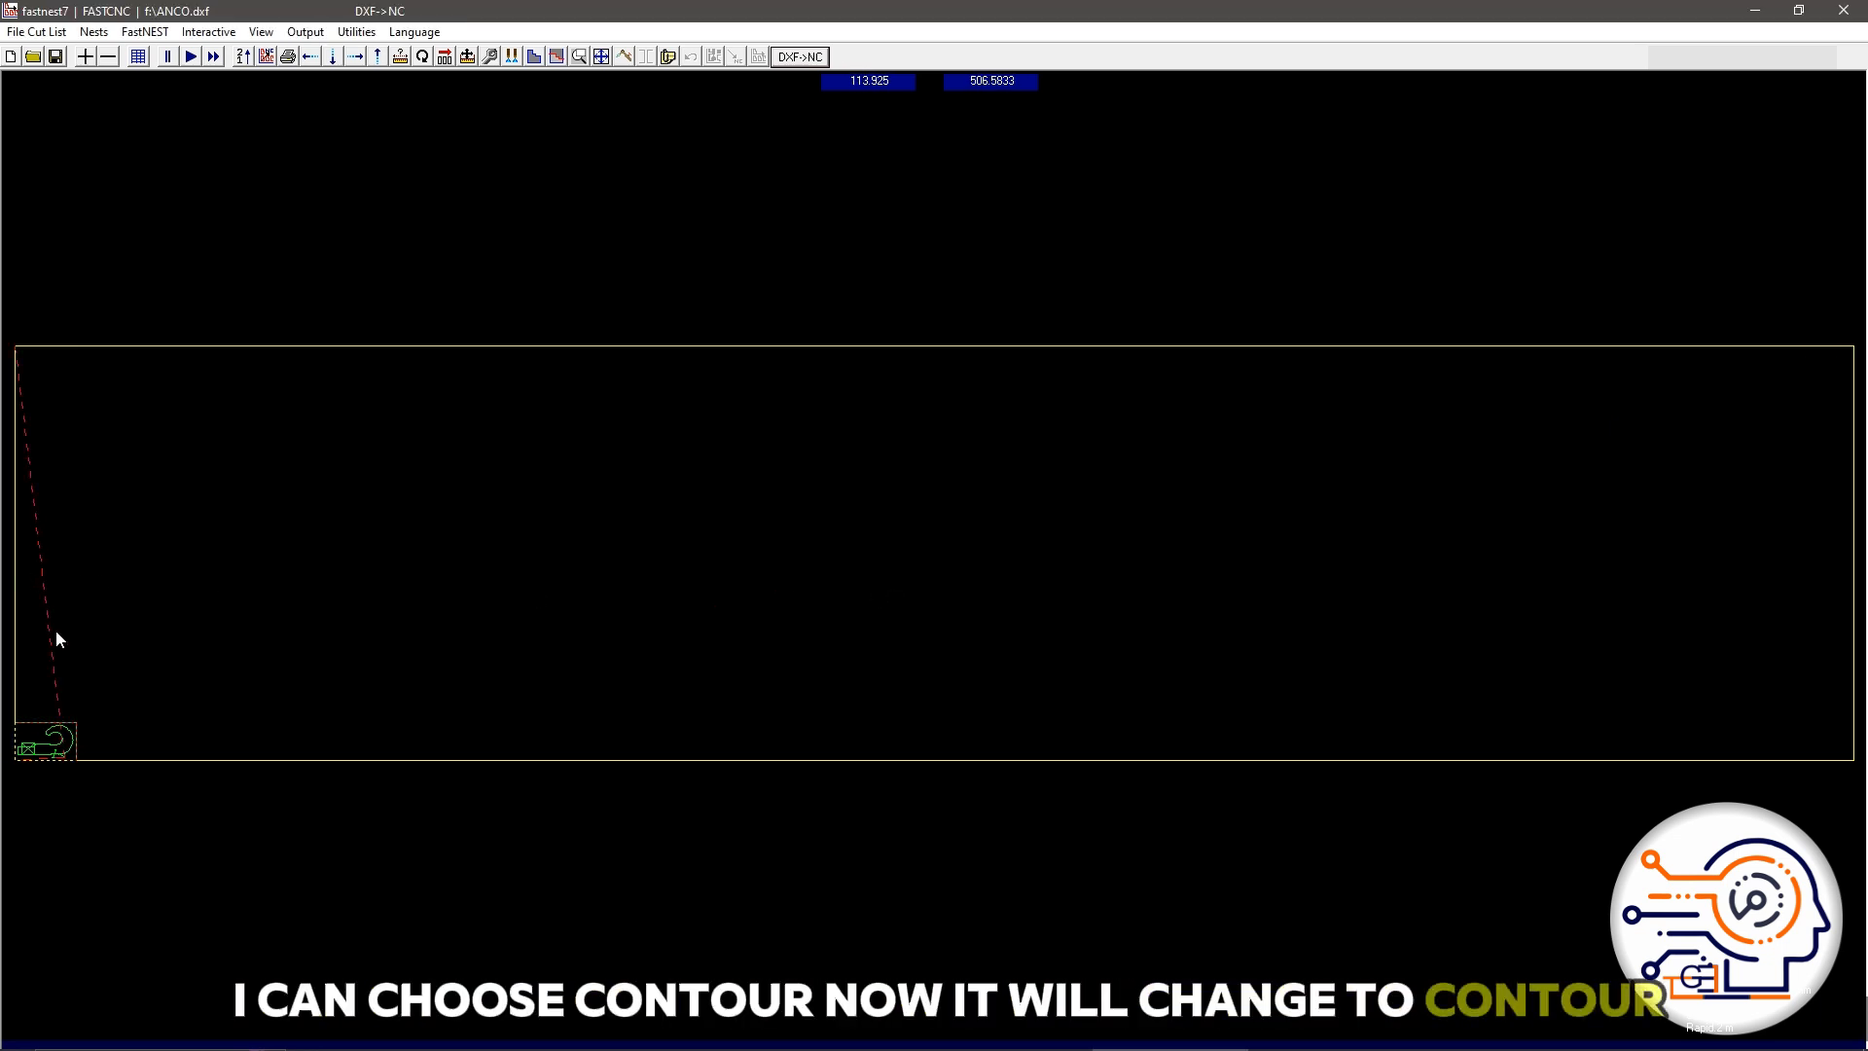
Step: Check which trim line types the plate cutoff settings offer, keeping the current choice
click(556, 57)
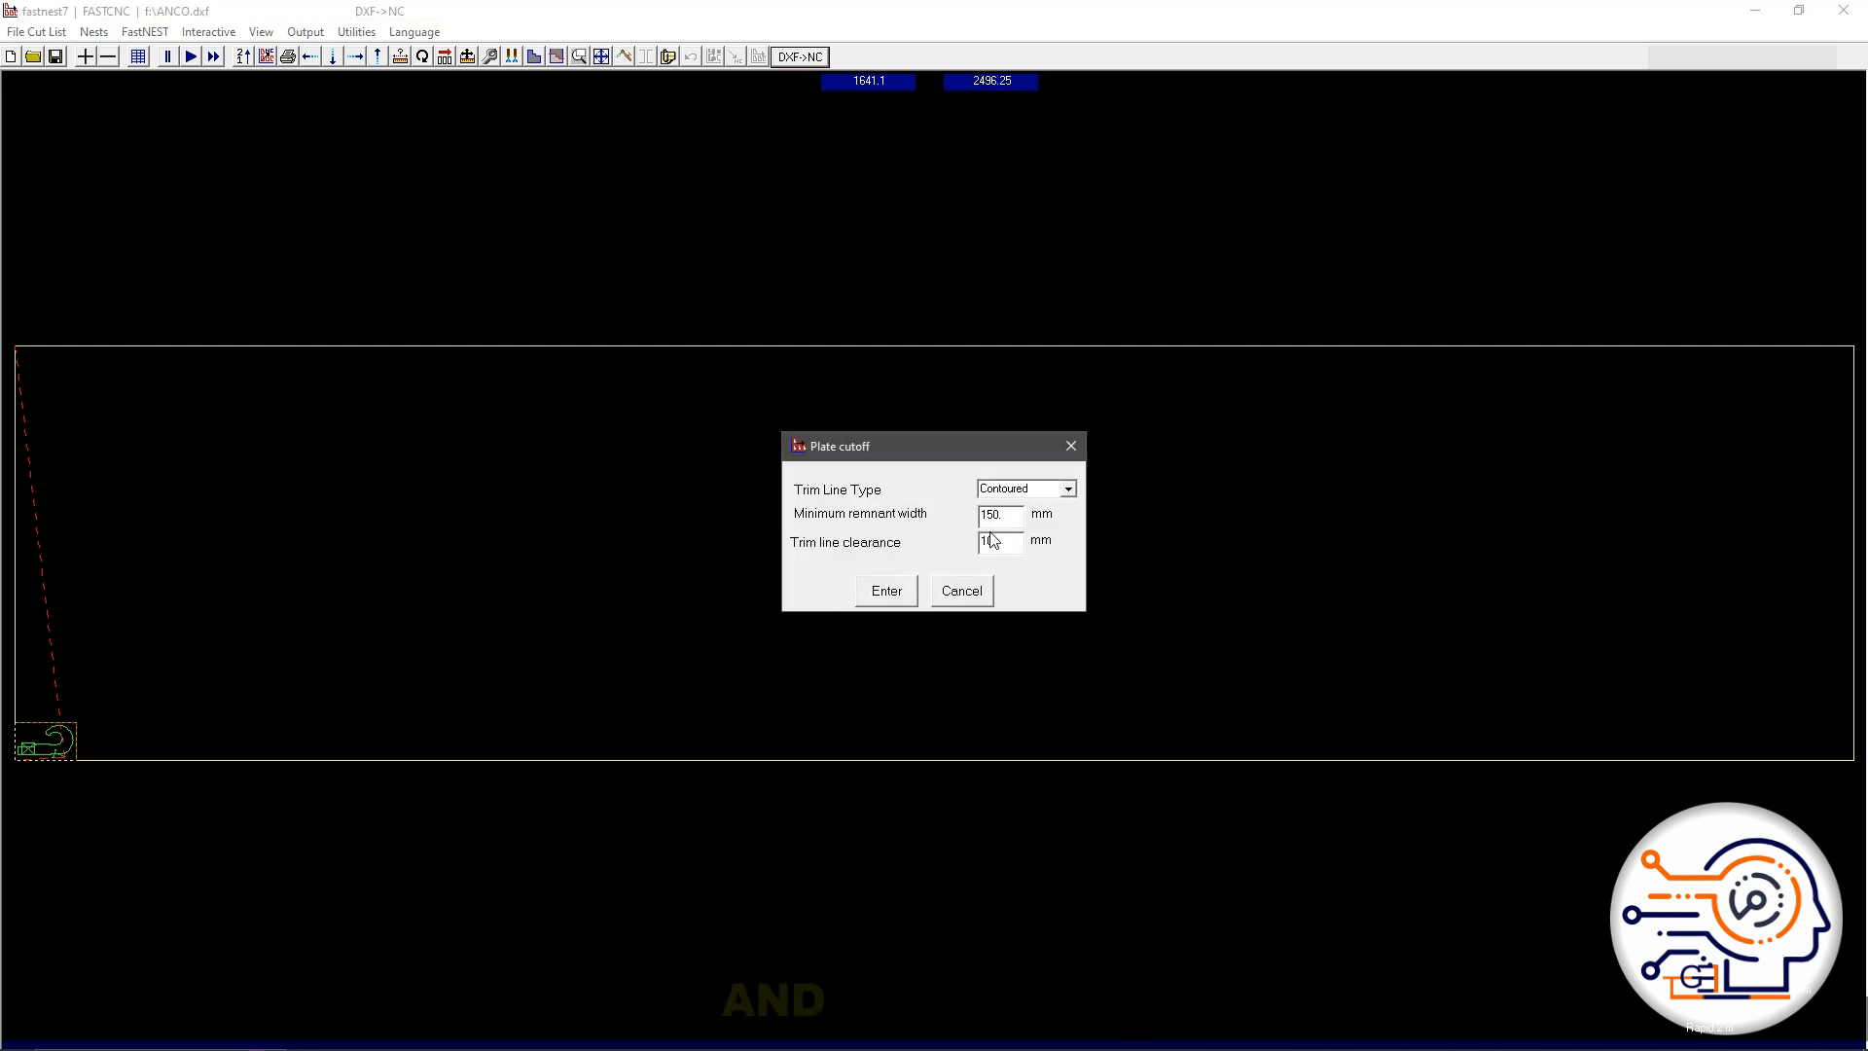
click(1069, 489)
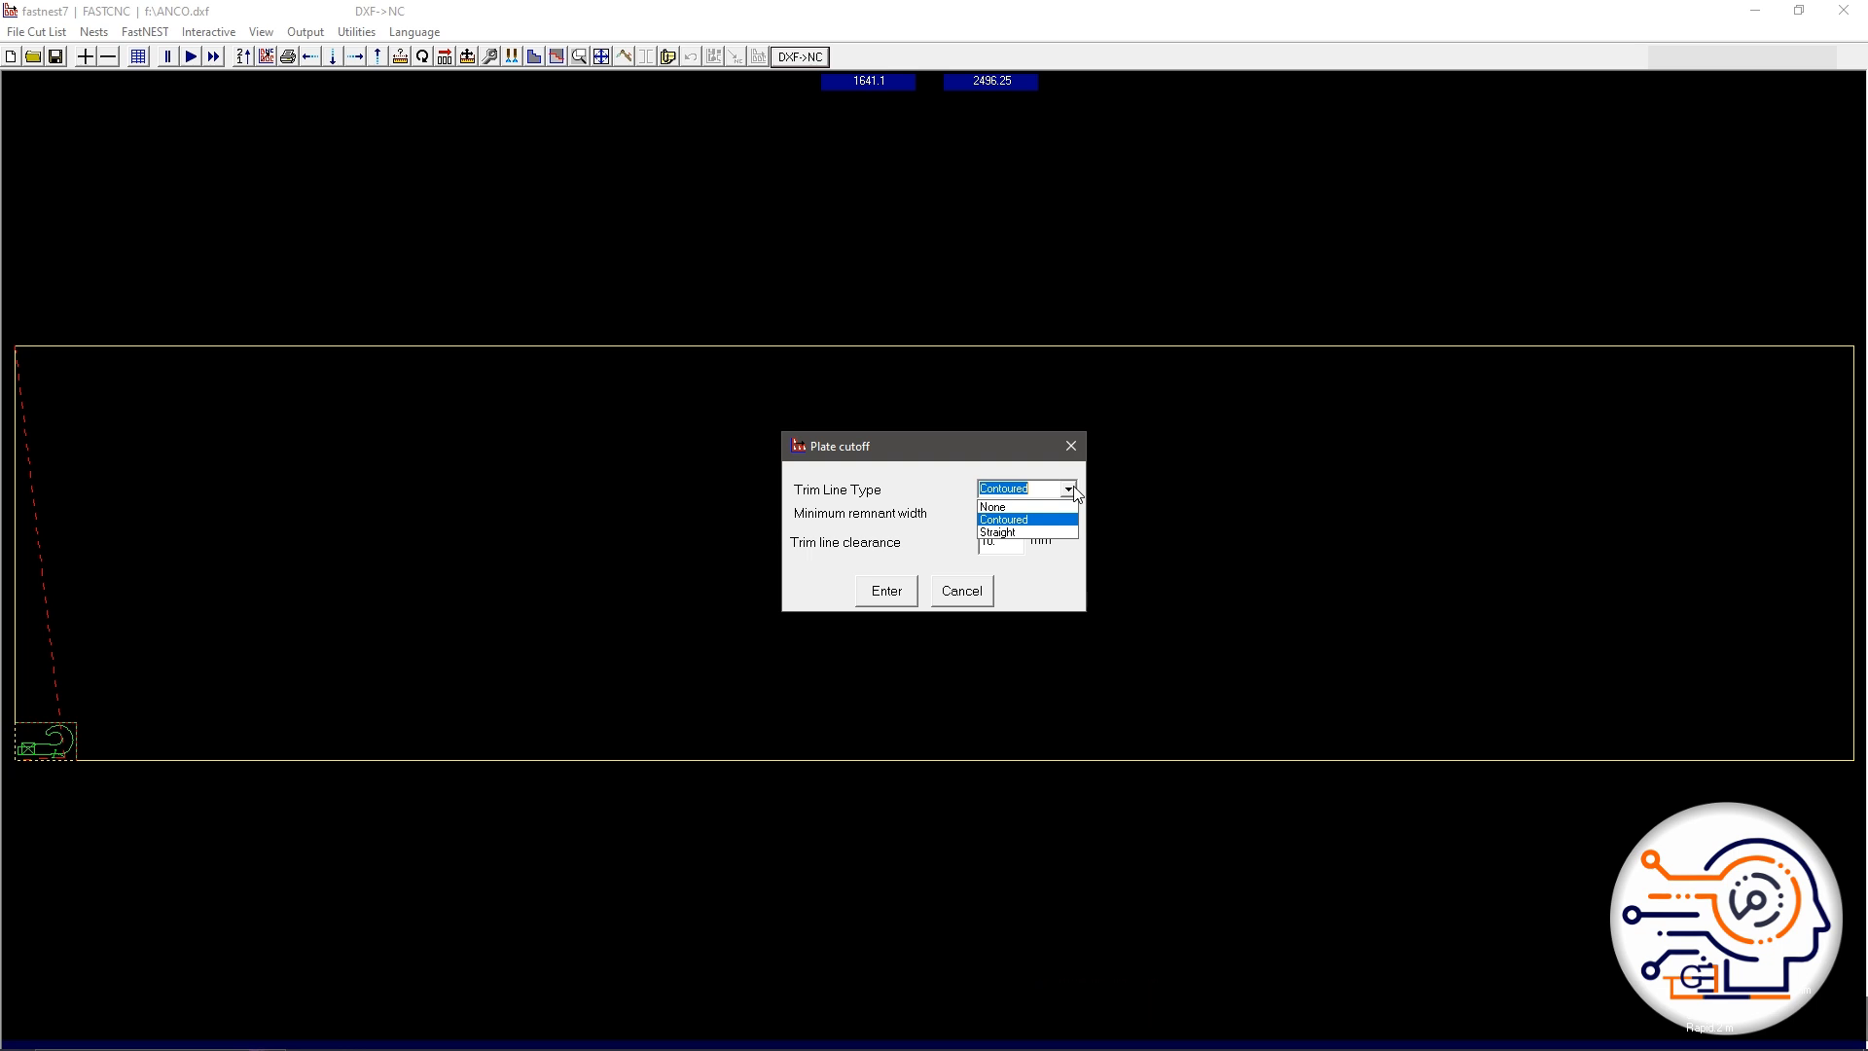
click(908, 602)
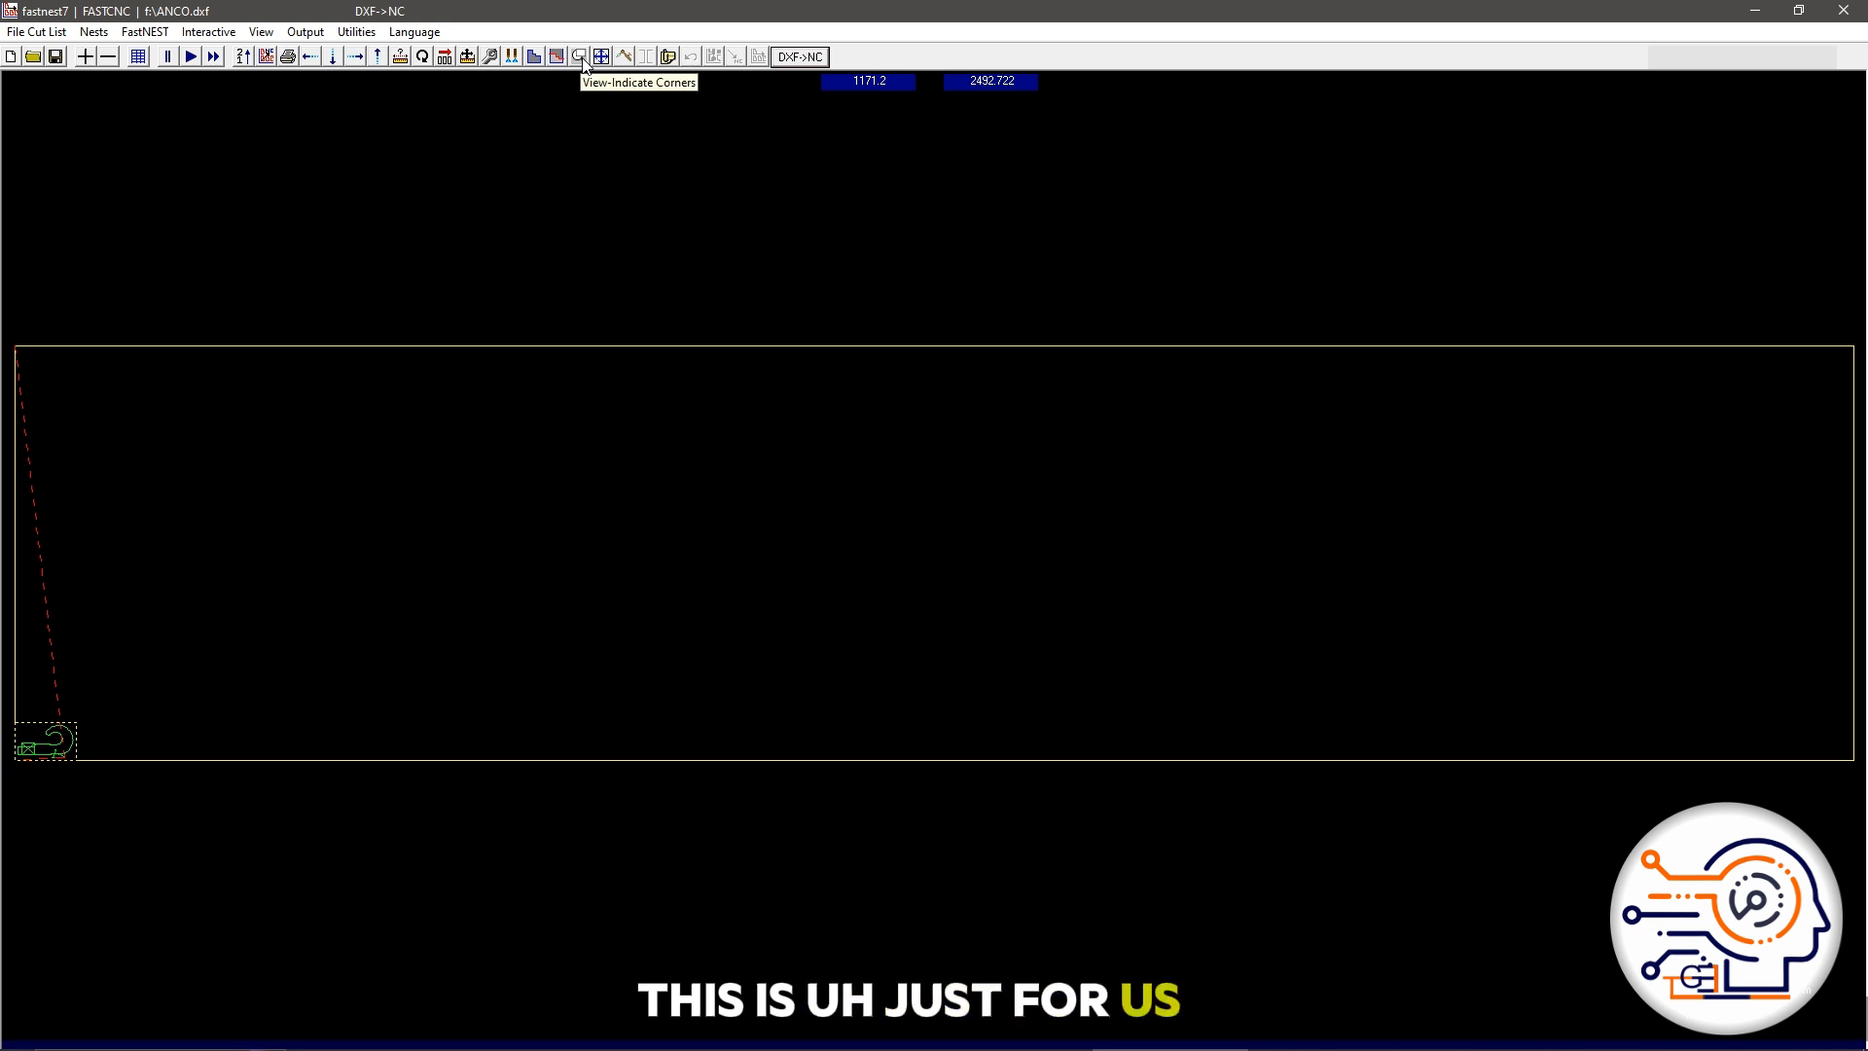
Step: Try NC and IGES as input file types with different pierce options, and restore DXF input with NC output
click(806, 57)
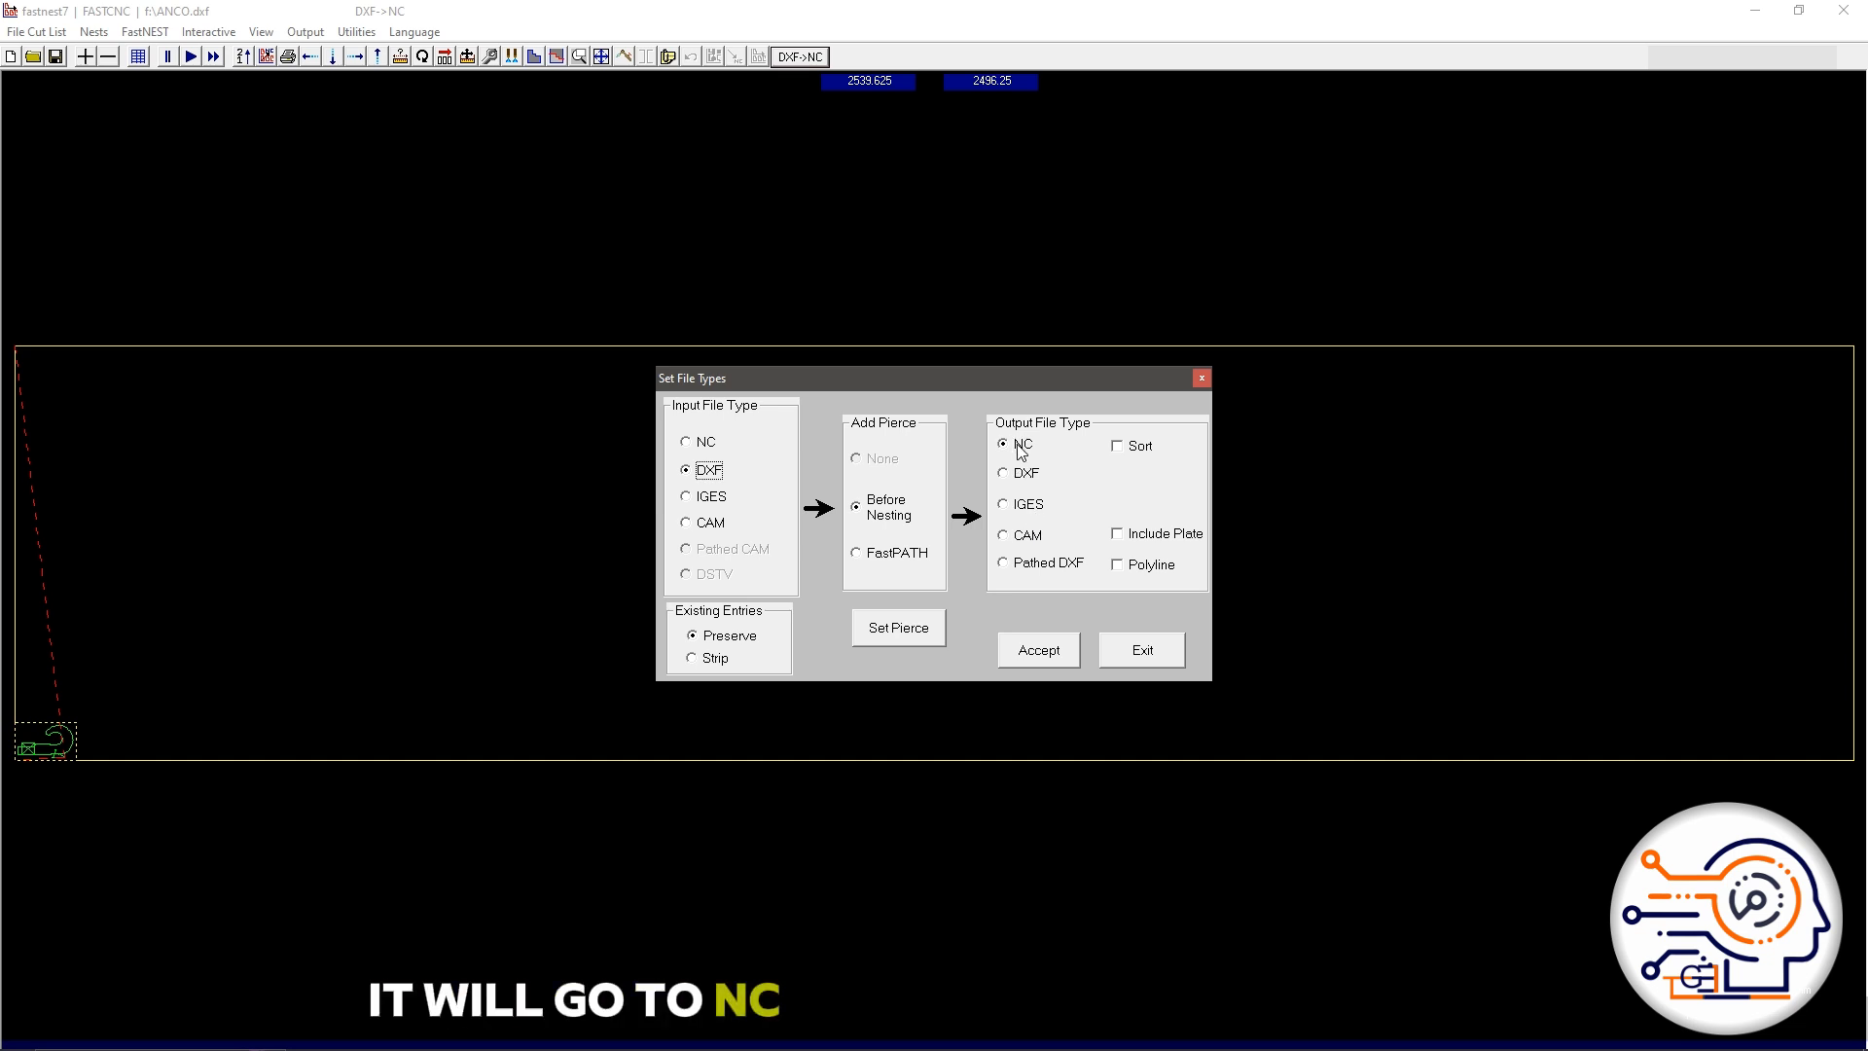
click(704, 441)
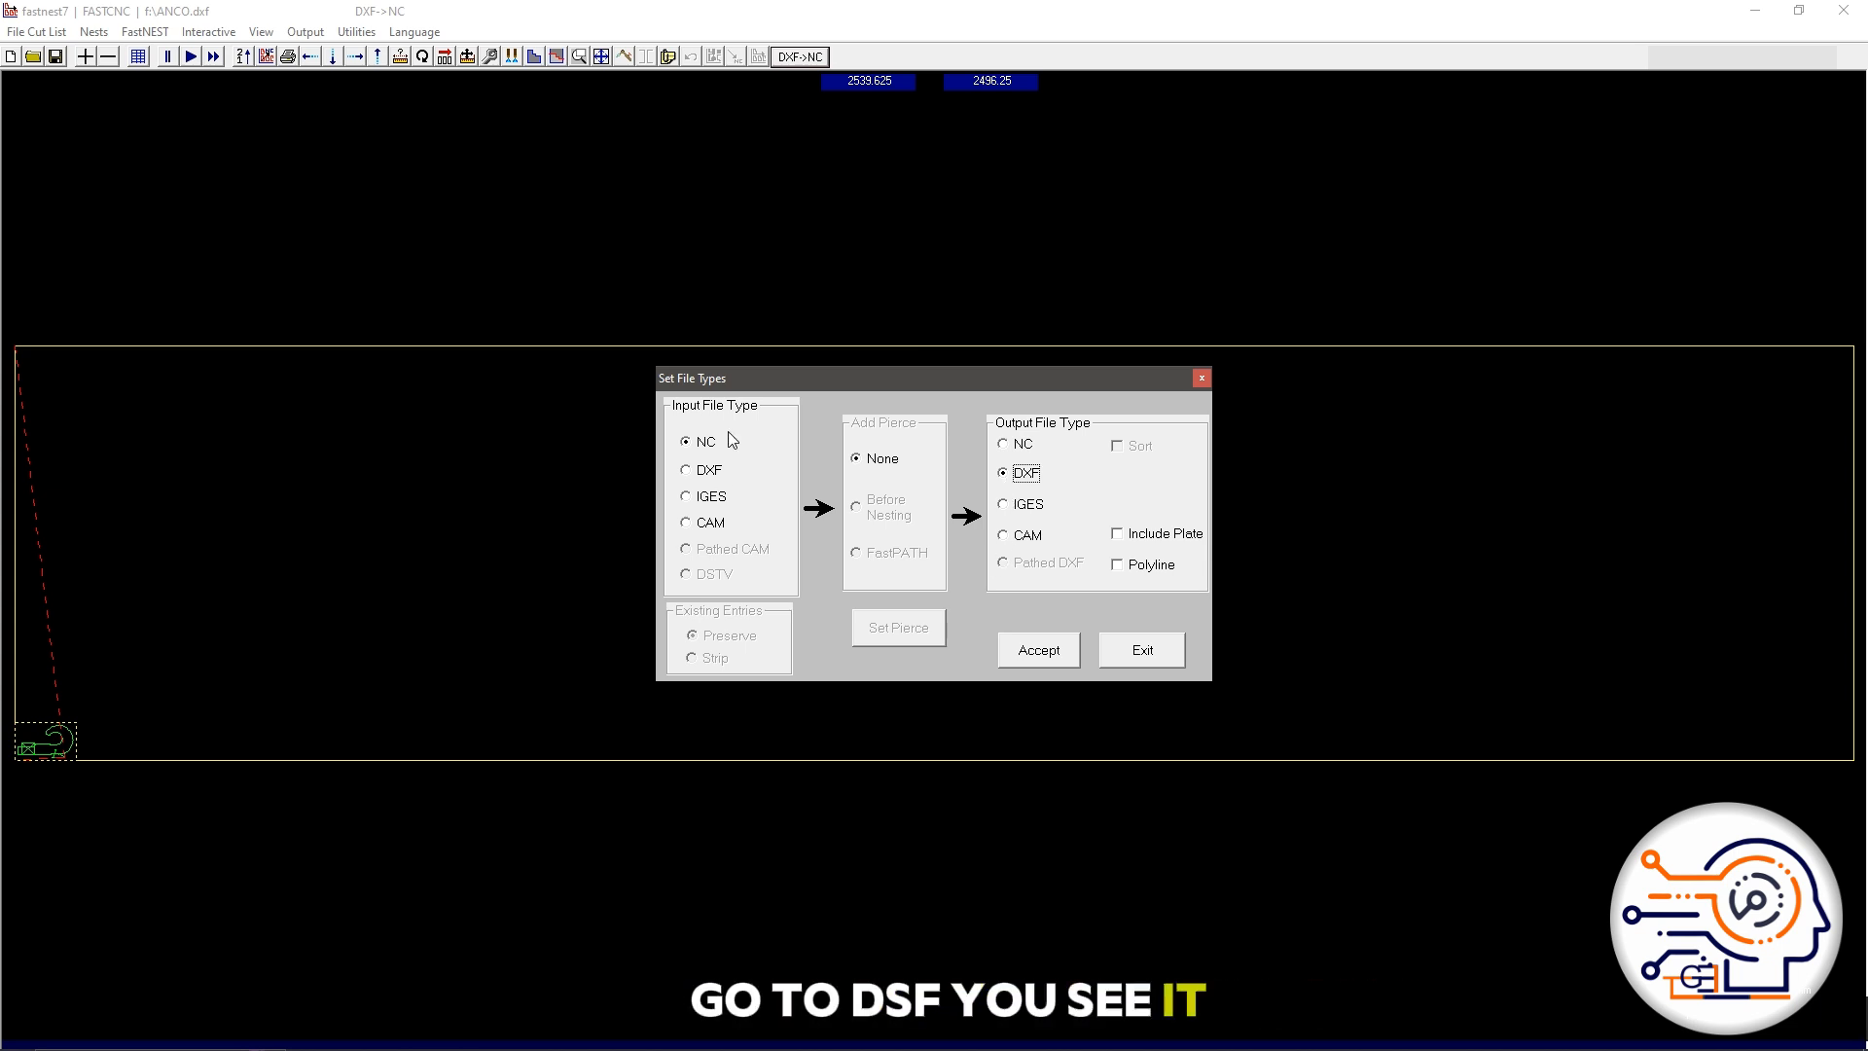
click(693, 501)
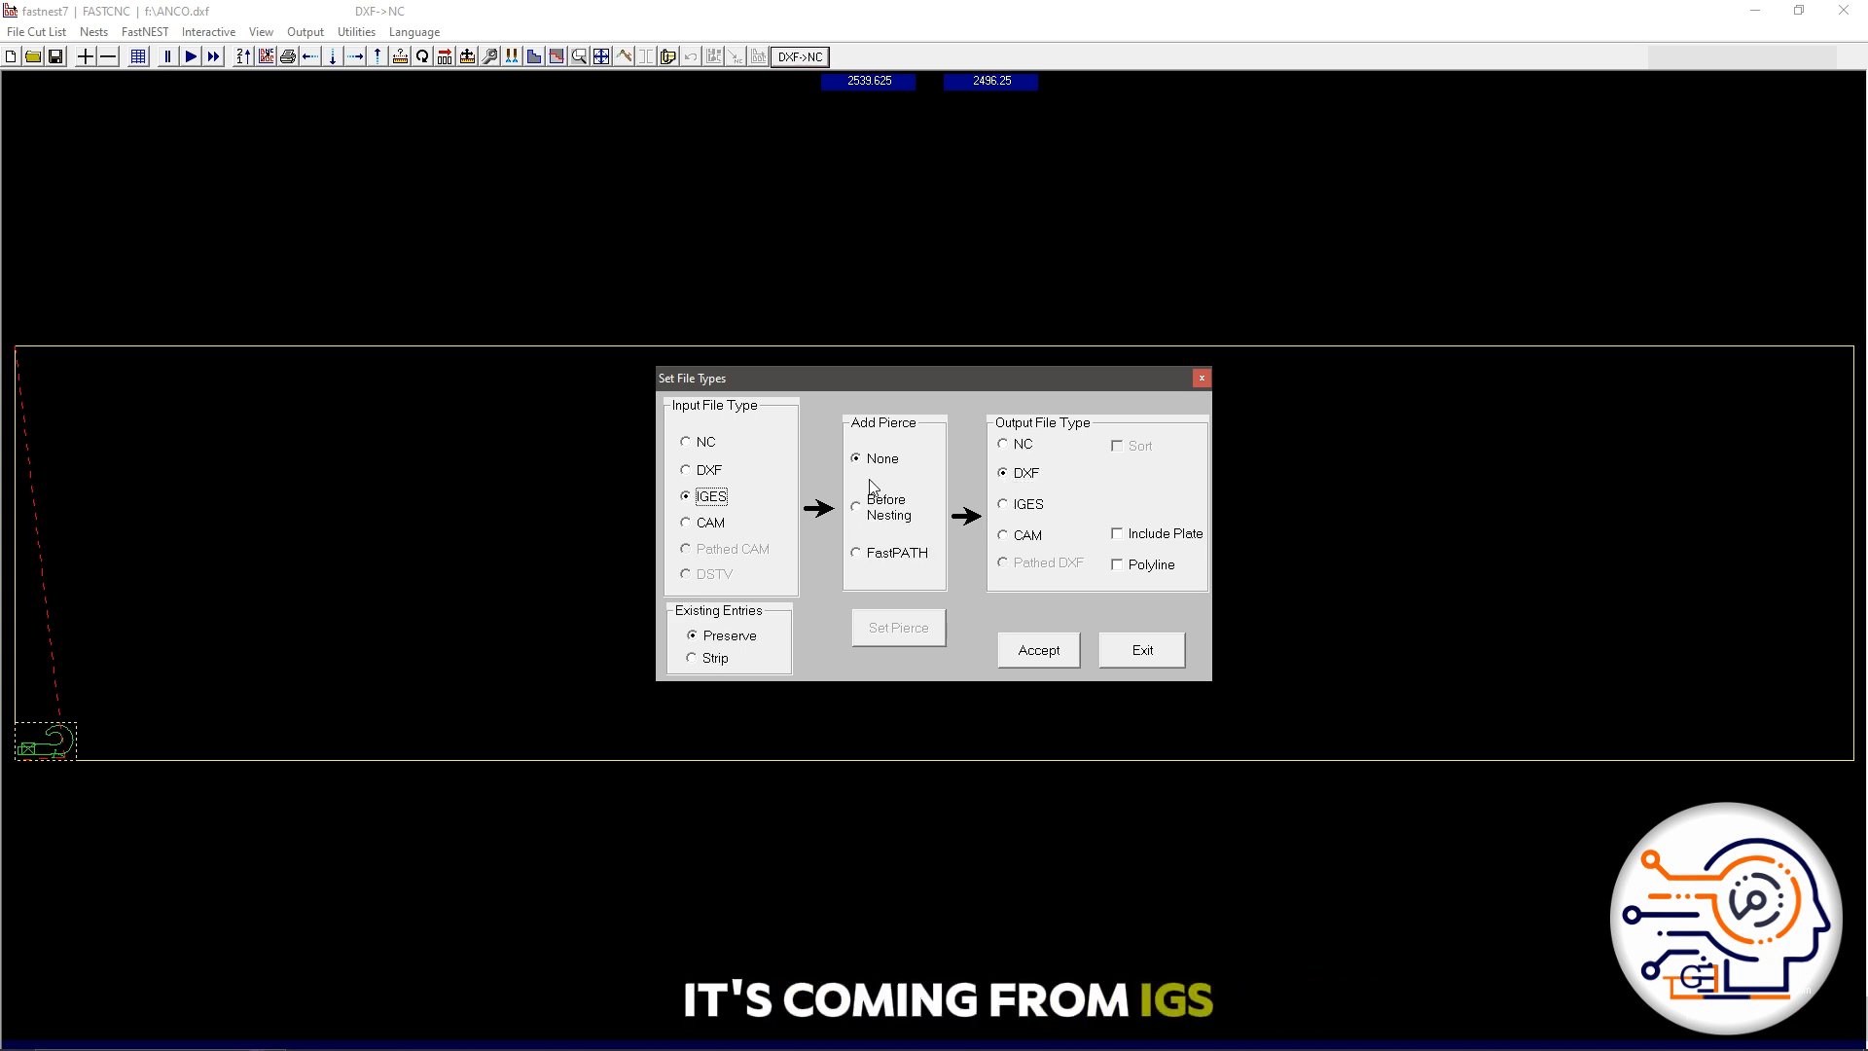
click(869, 516)
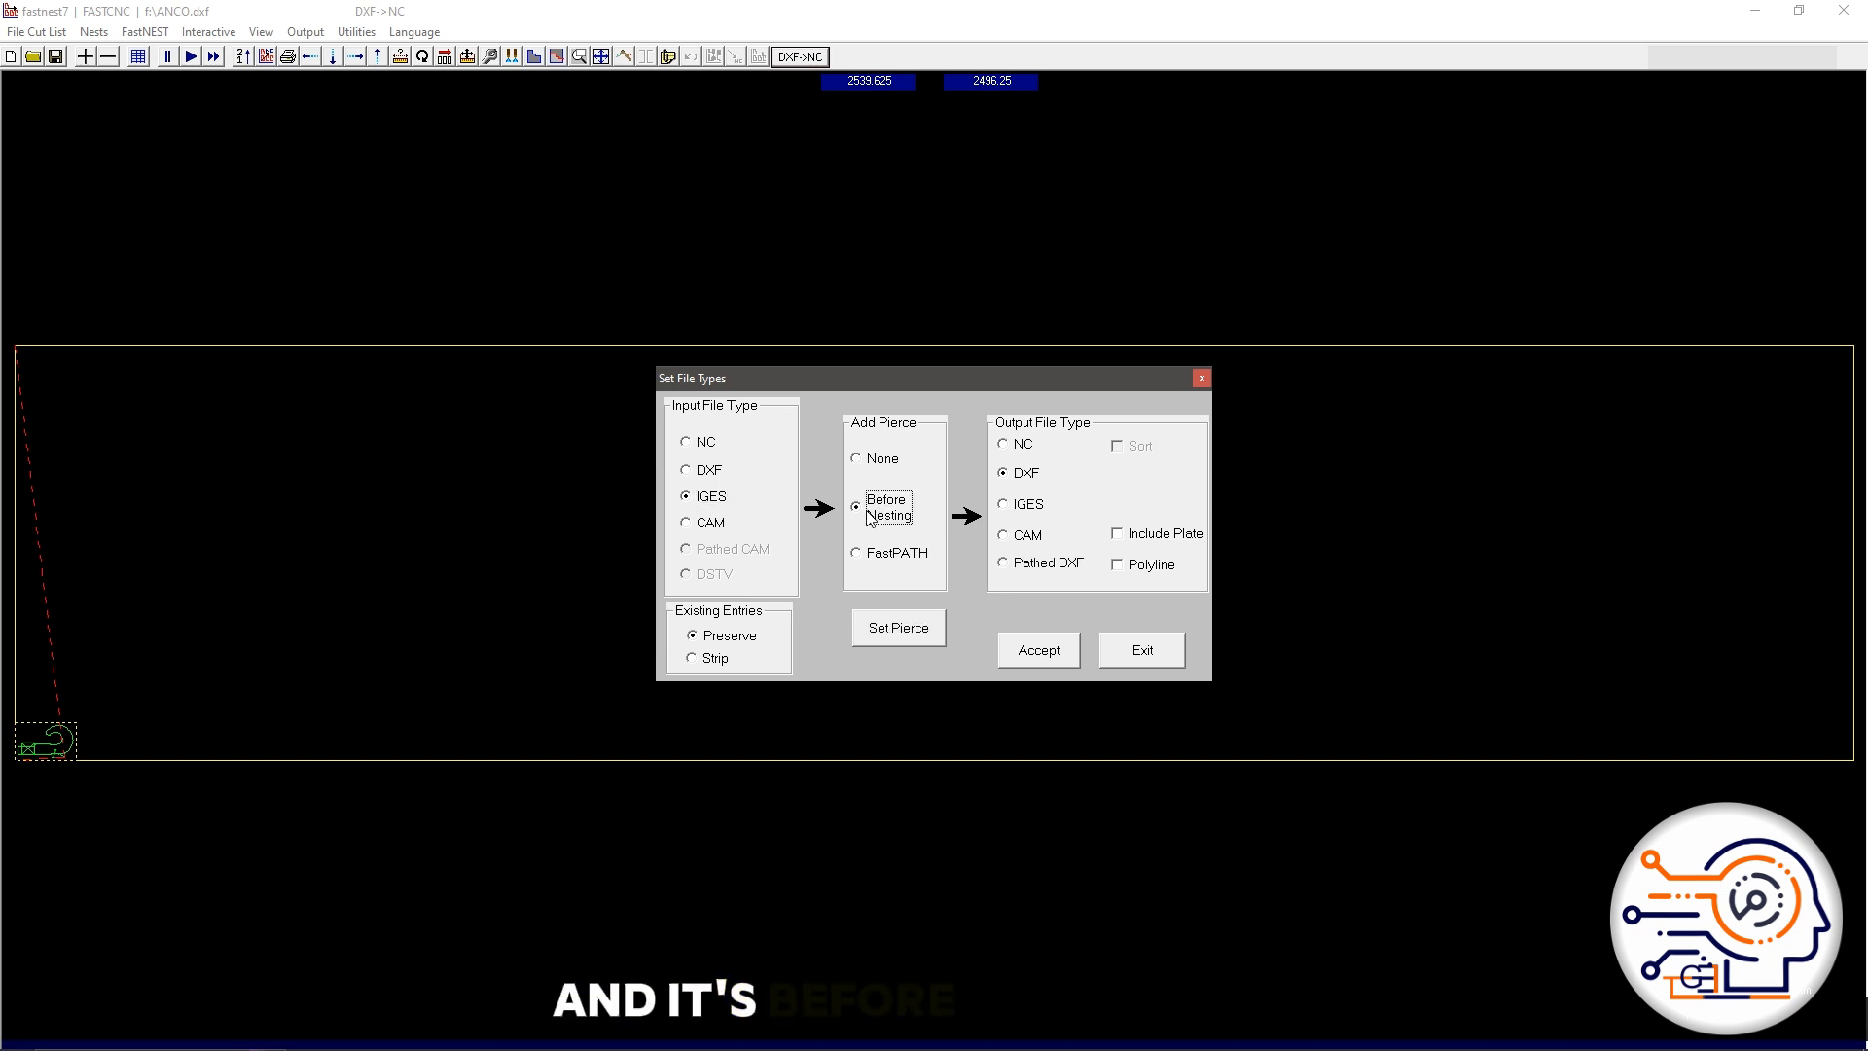
click(882, 458)
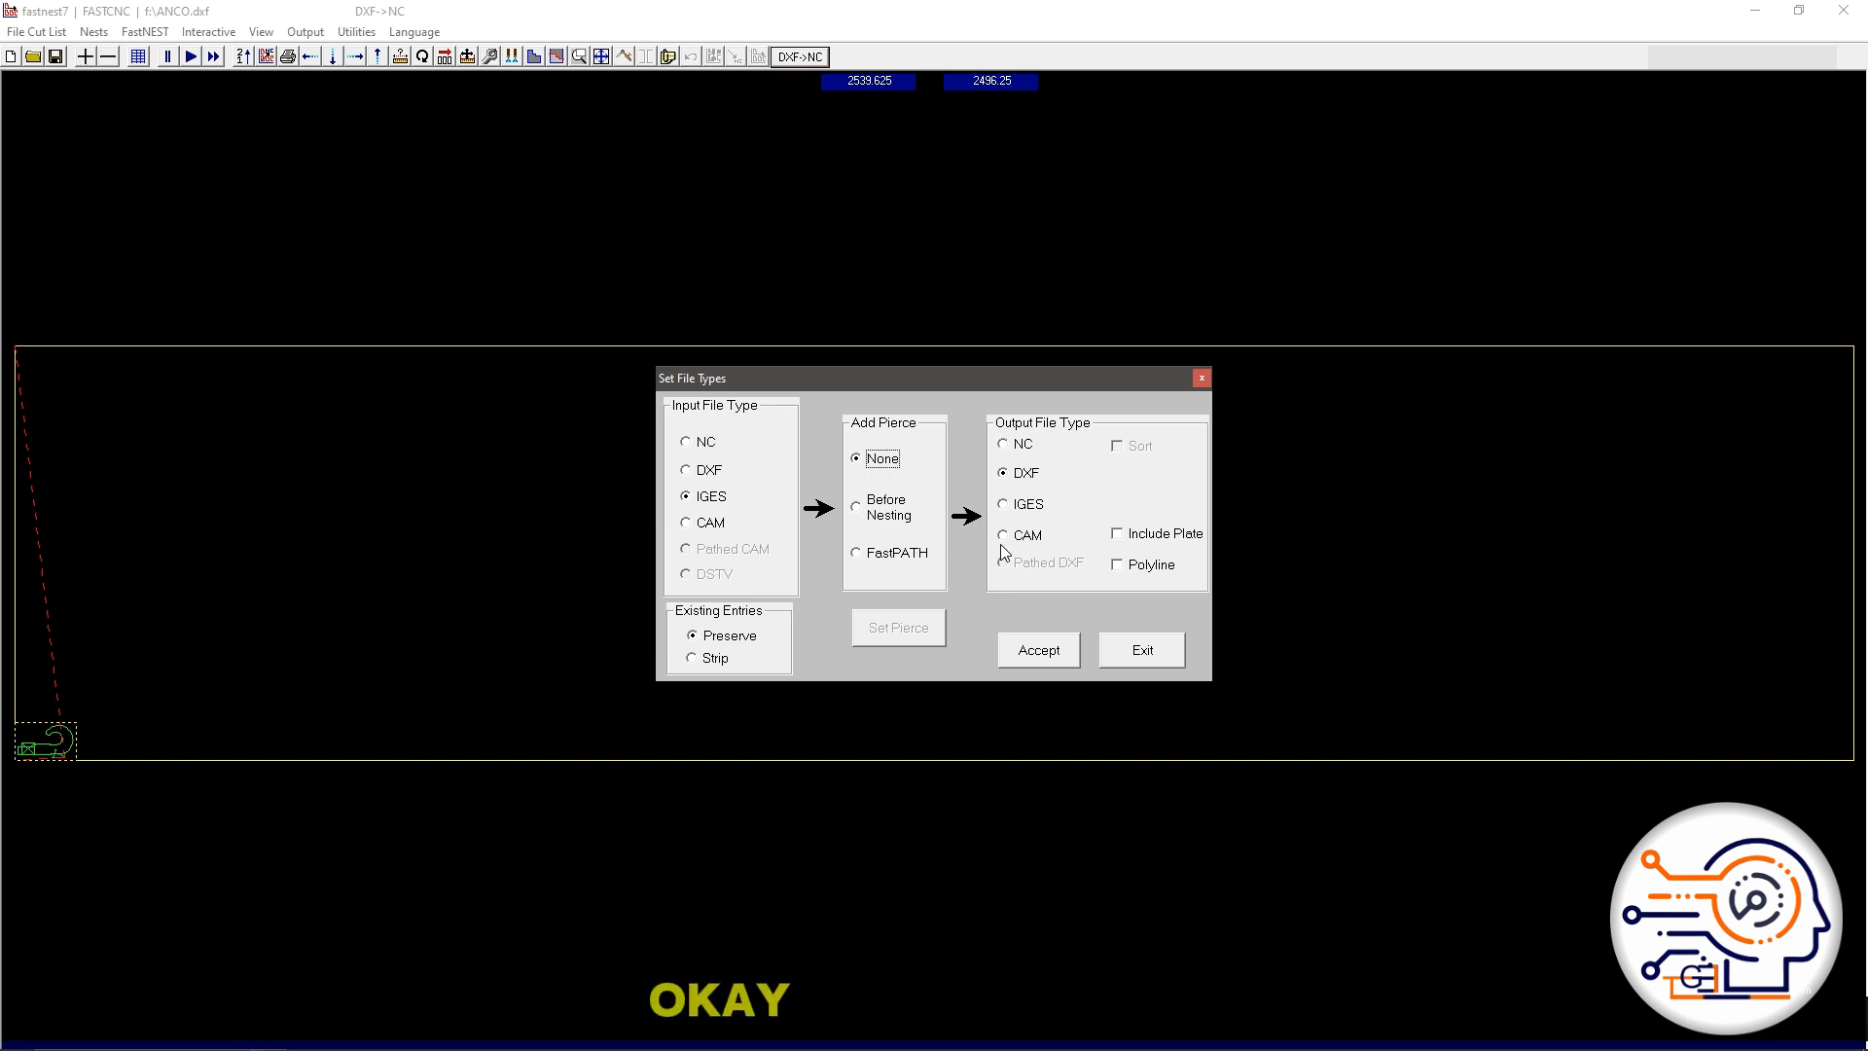
click(1022, 444)
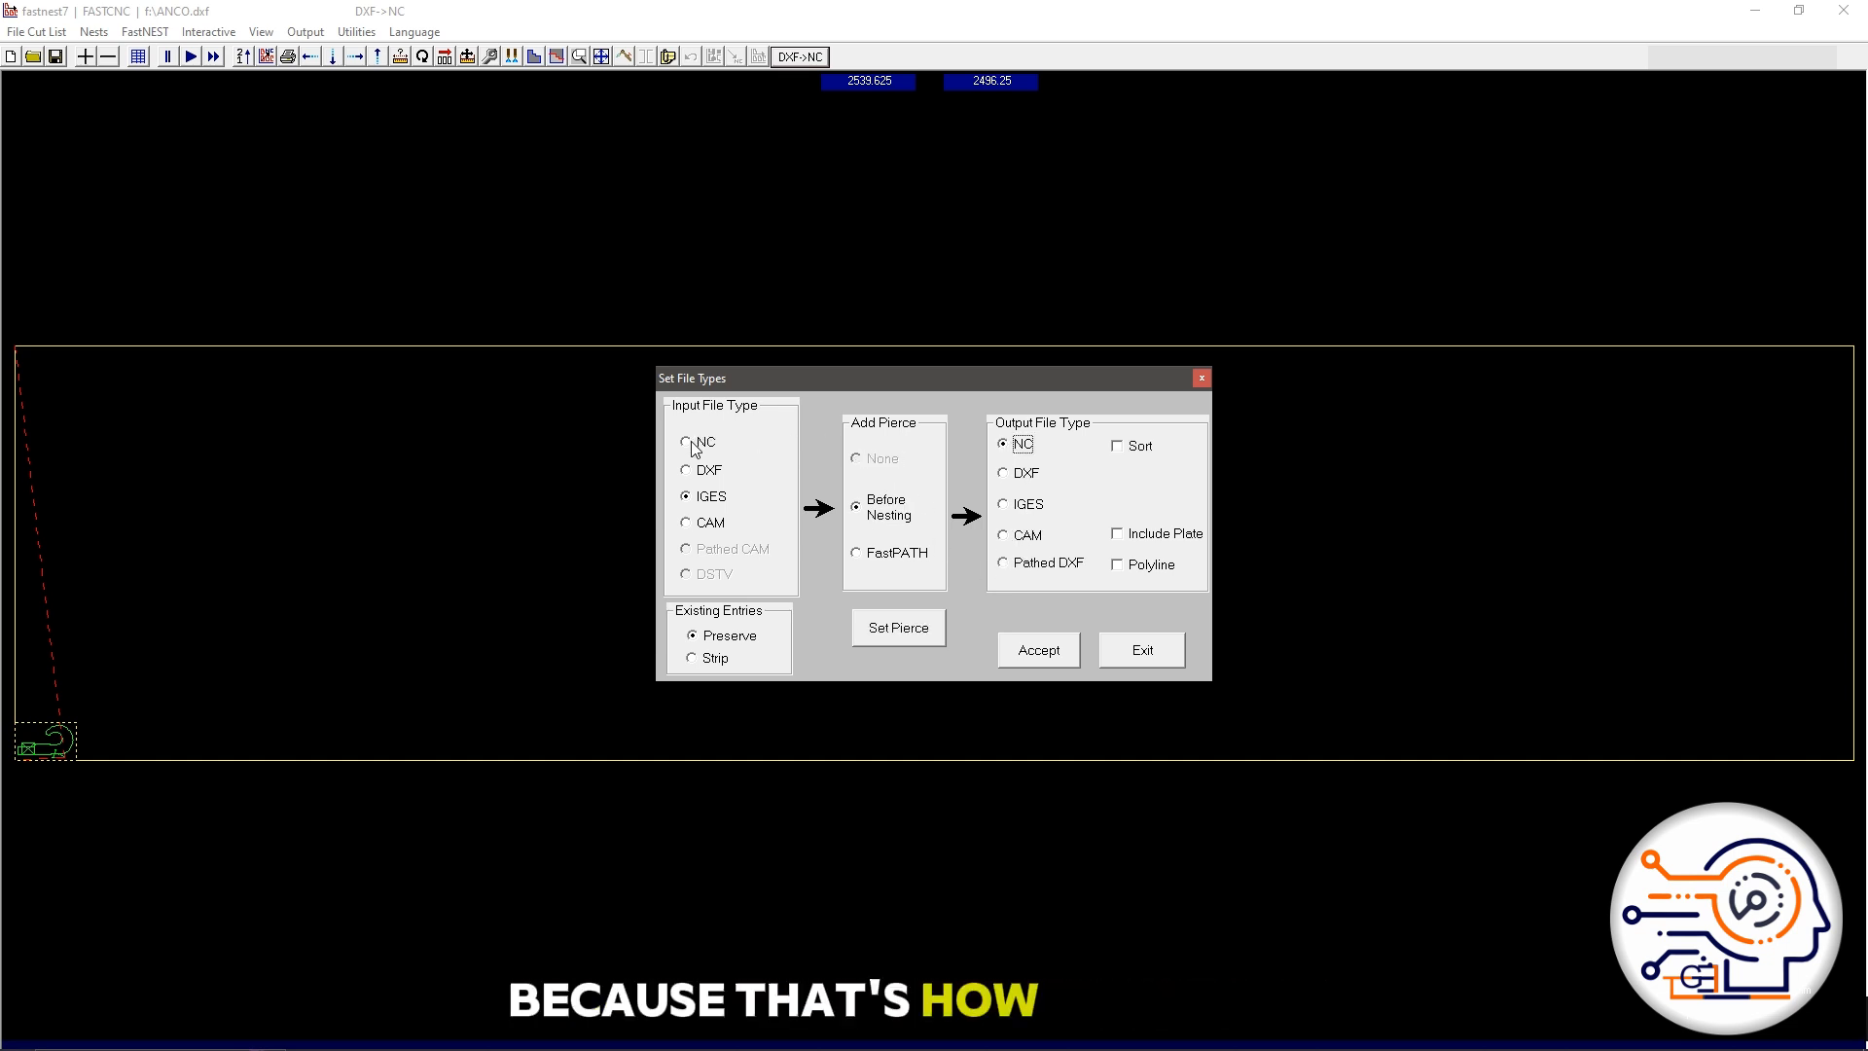
click(707, 471)
click(1039, 652)
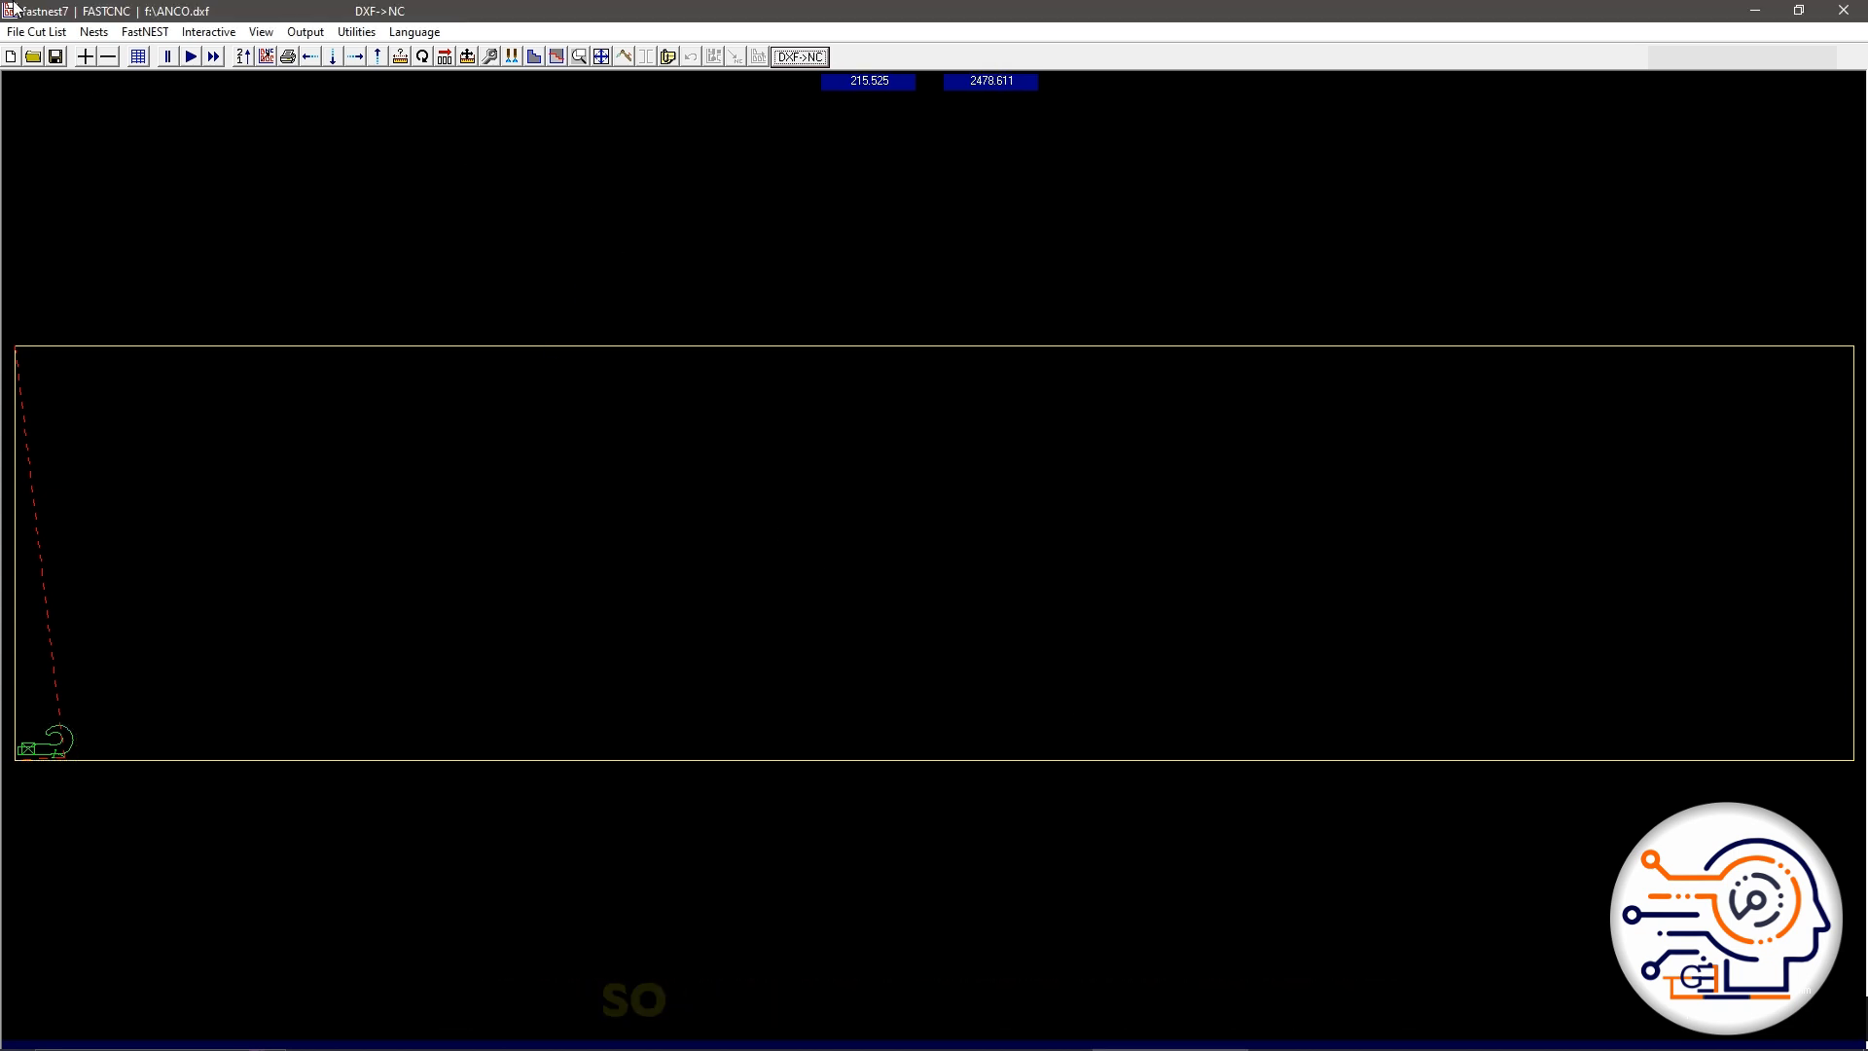
Step: Browse the DXF files on drive F and add Gasket truck.dxf to the cut list
click(85, 57)
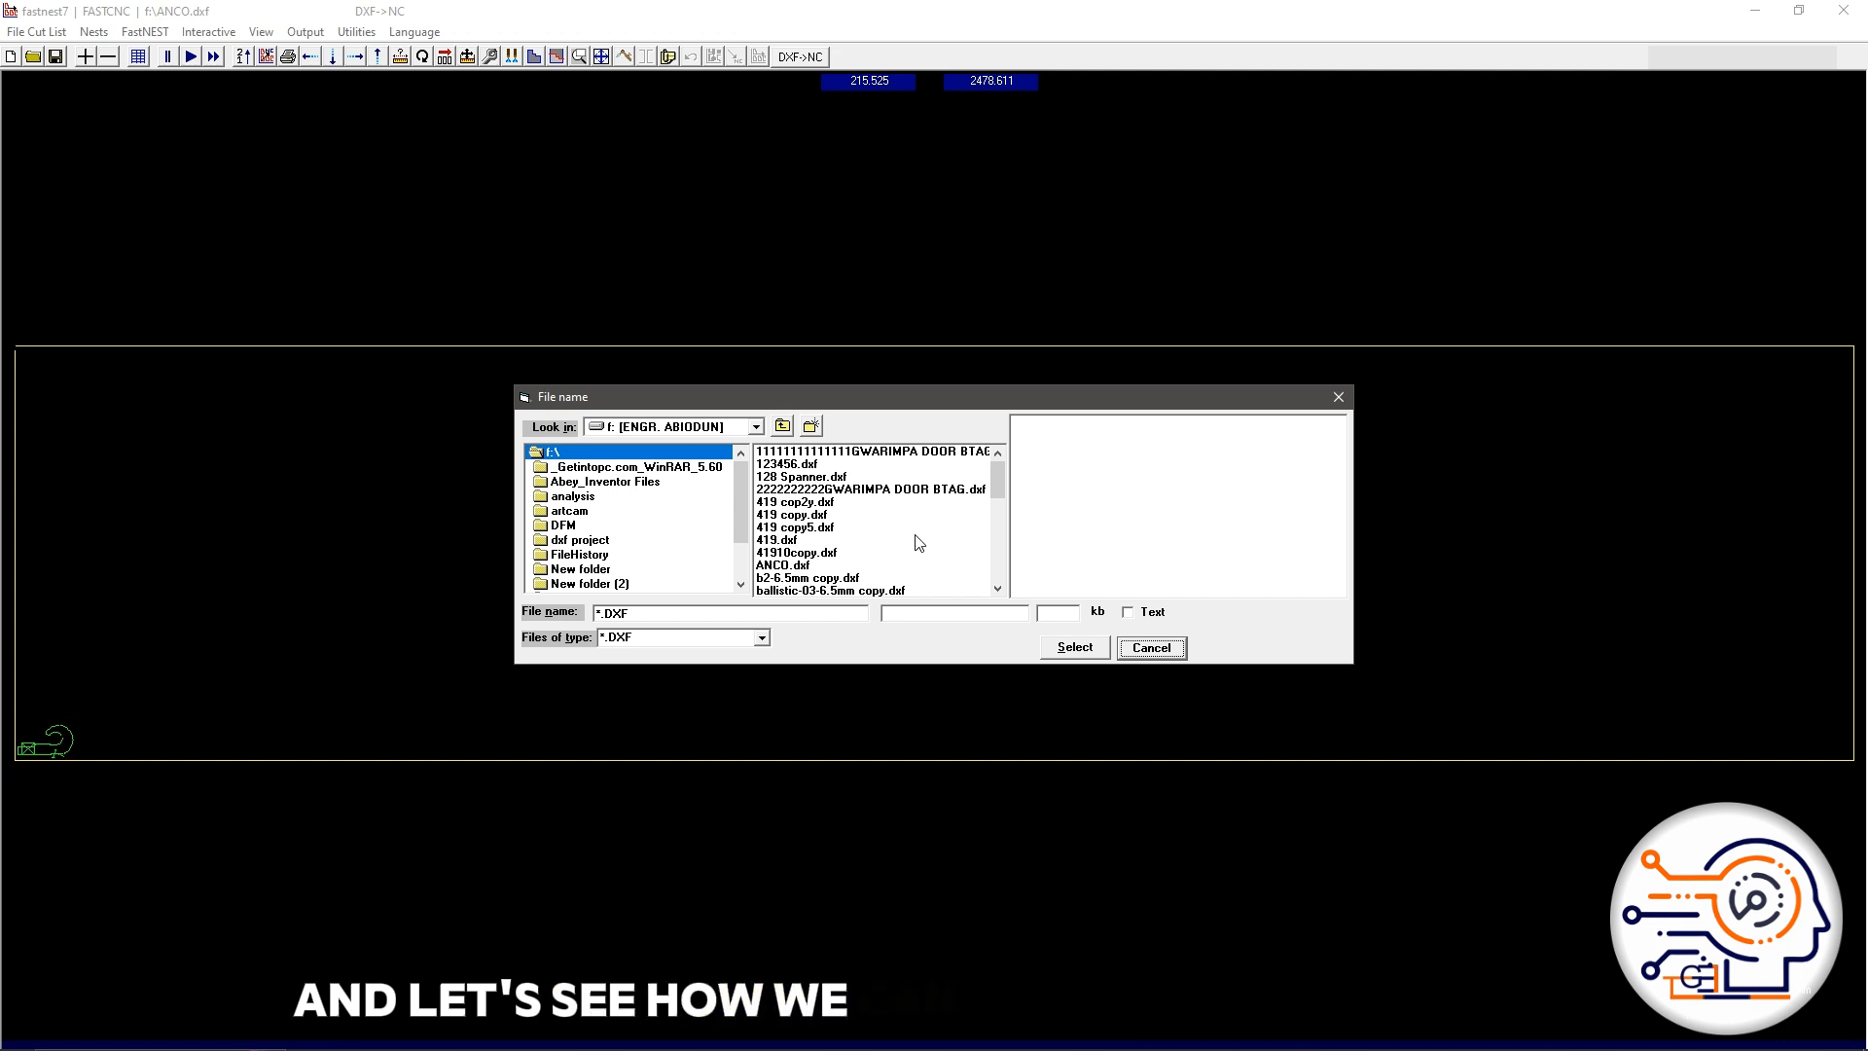
click(816, 514)
click(804, 552)
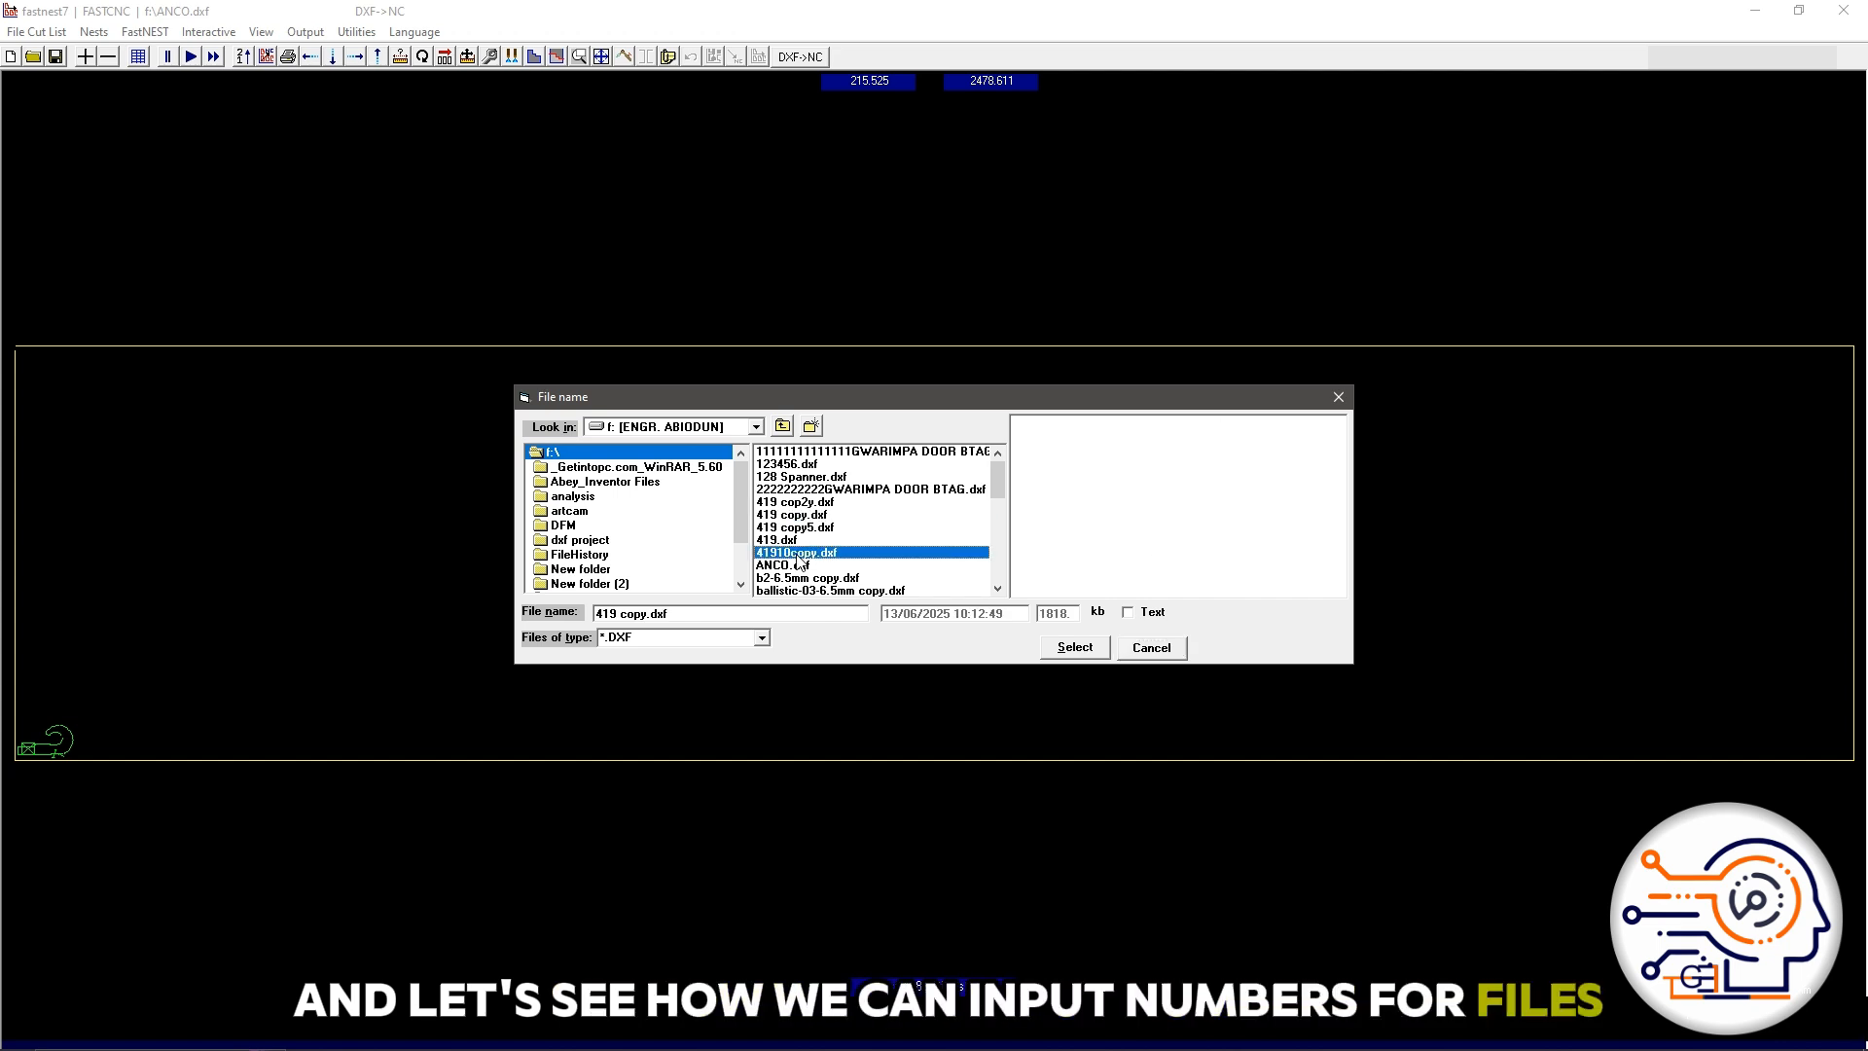
drag(796, 569, 834, 582)
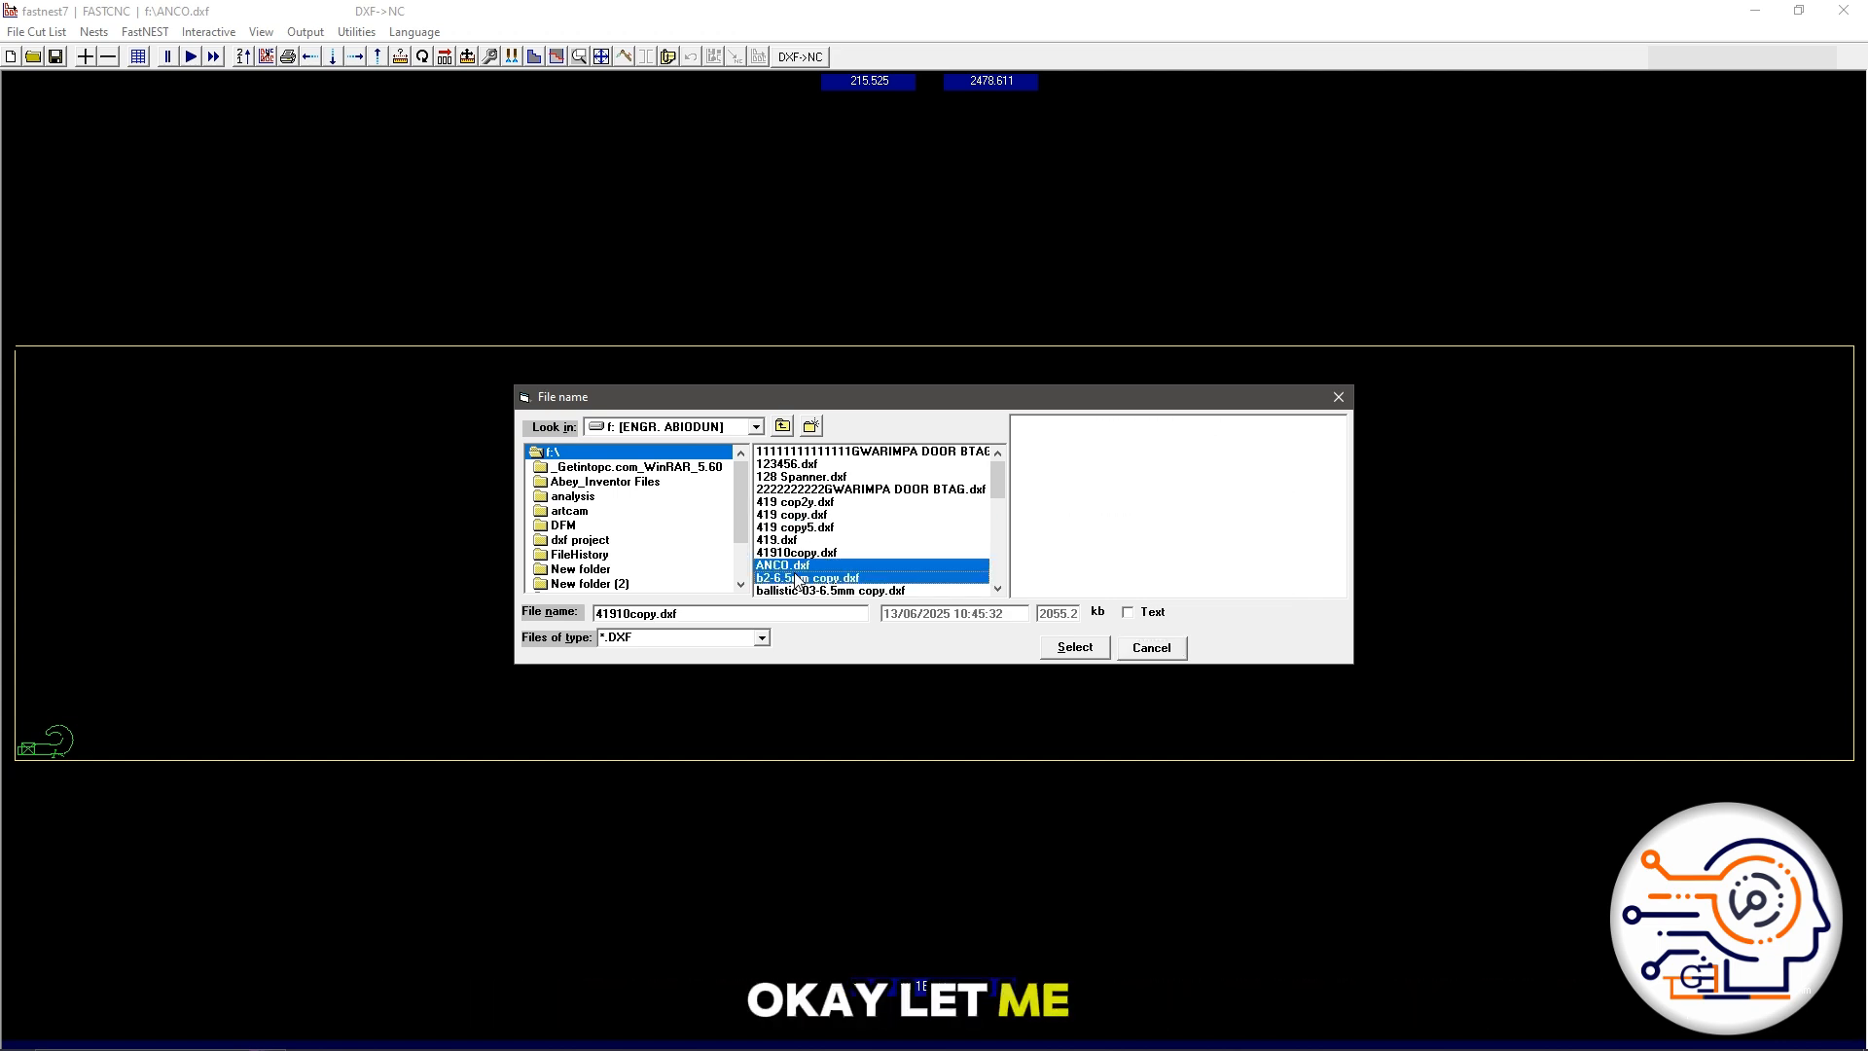
click(837, 590)
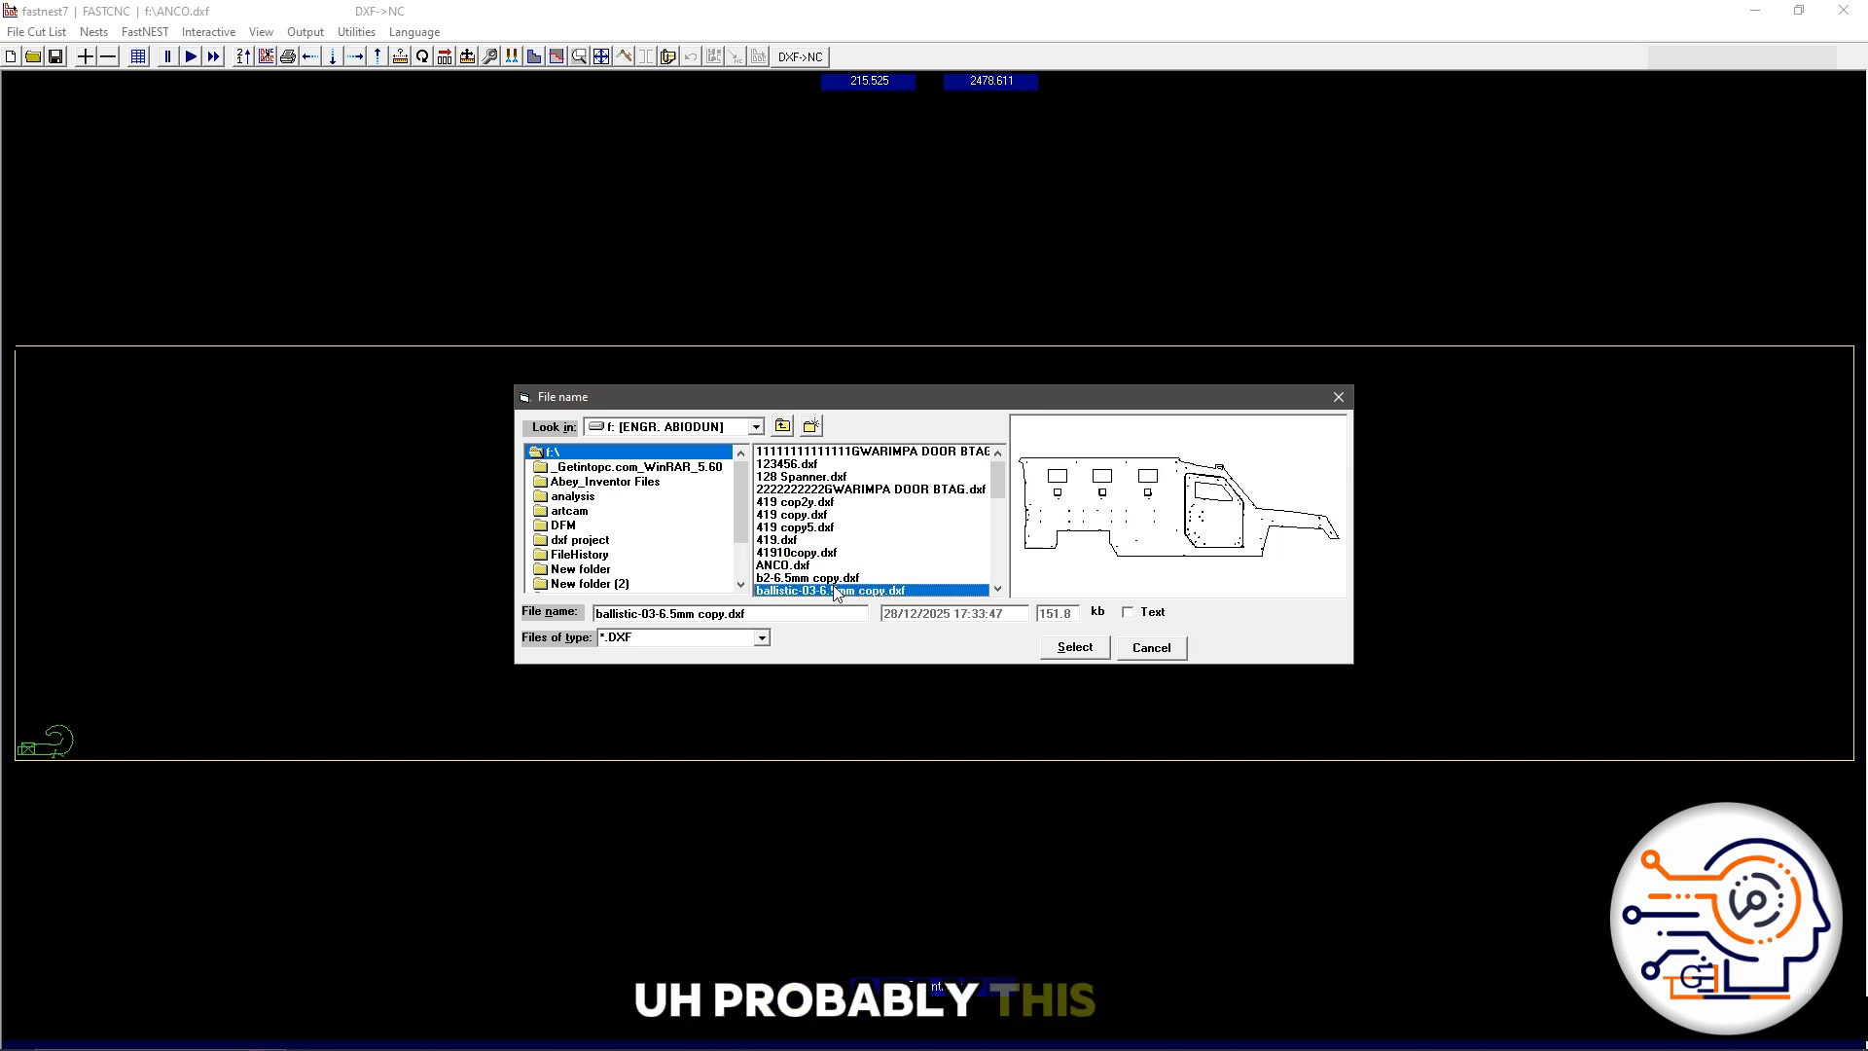
scroll(829, 550, down, 3)
click(806, 577)
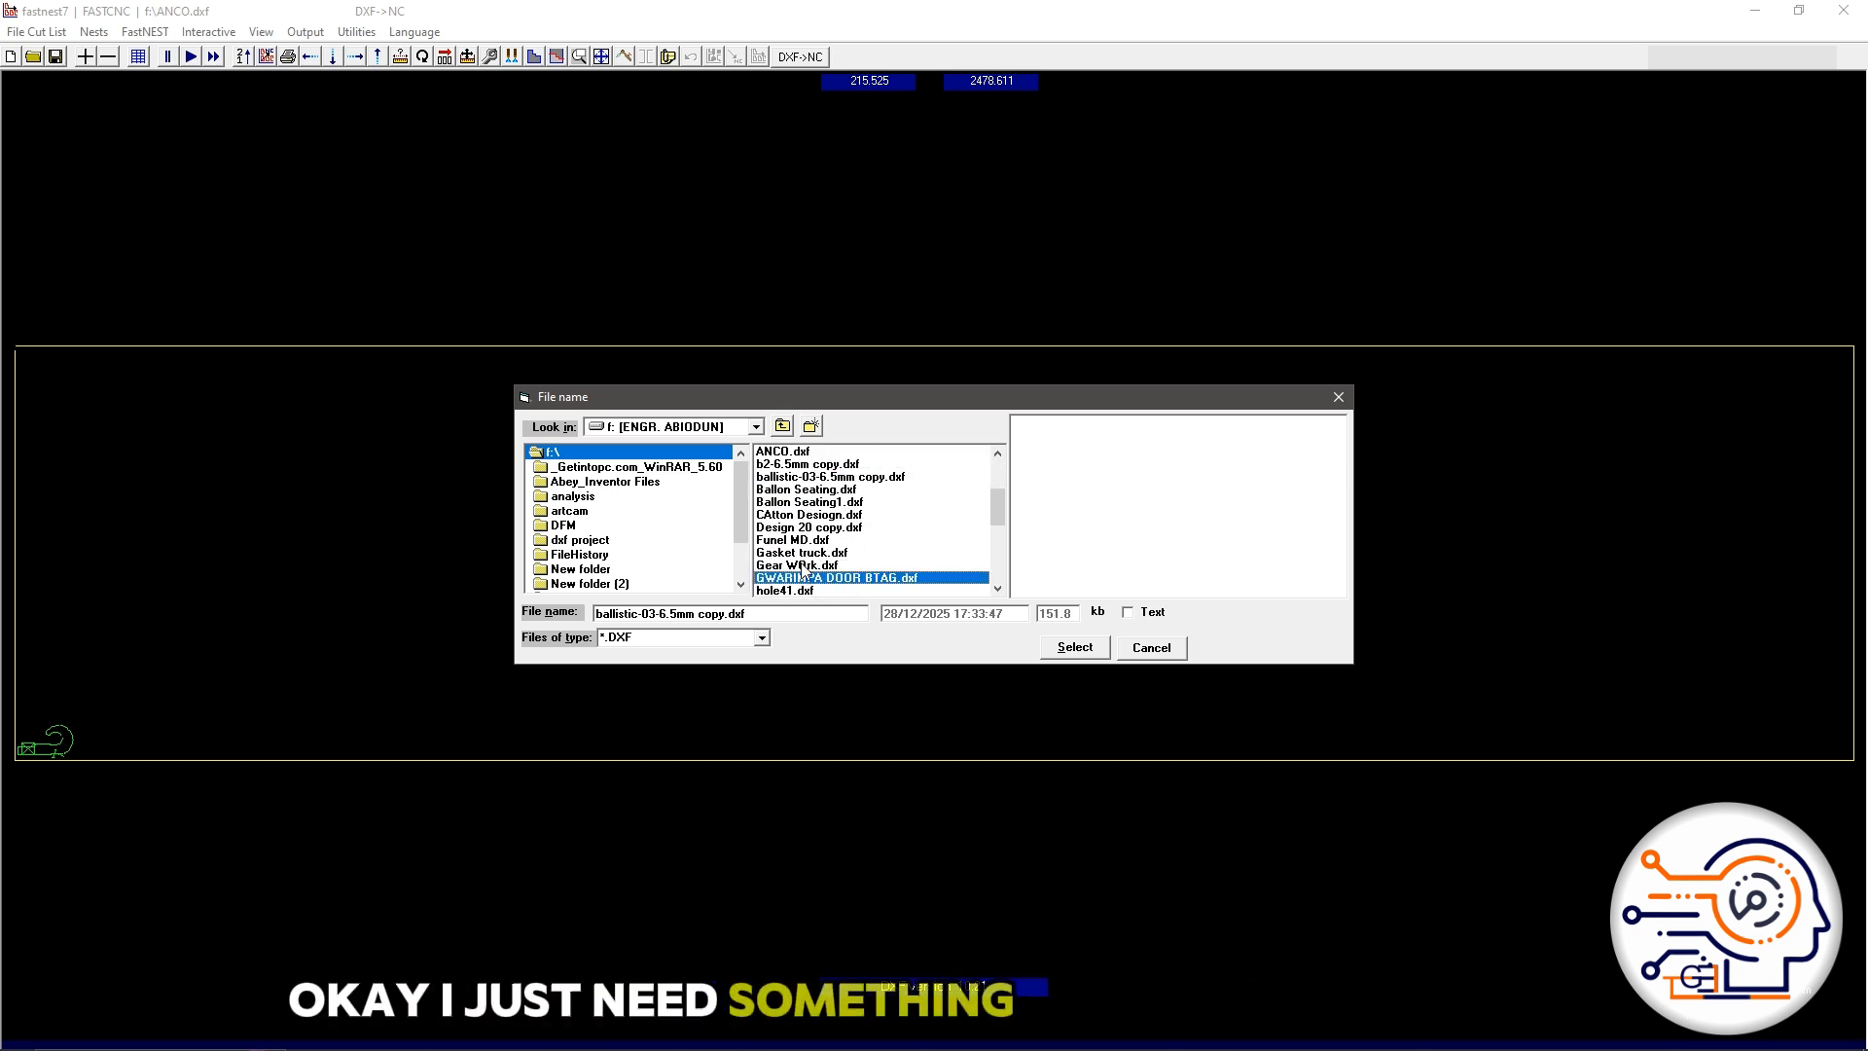
click(807, 555)
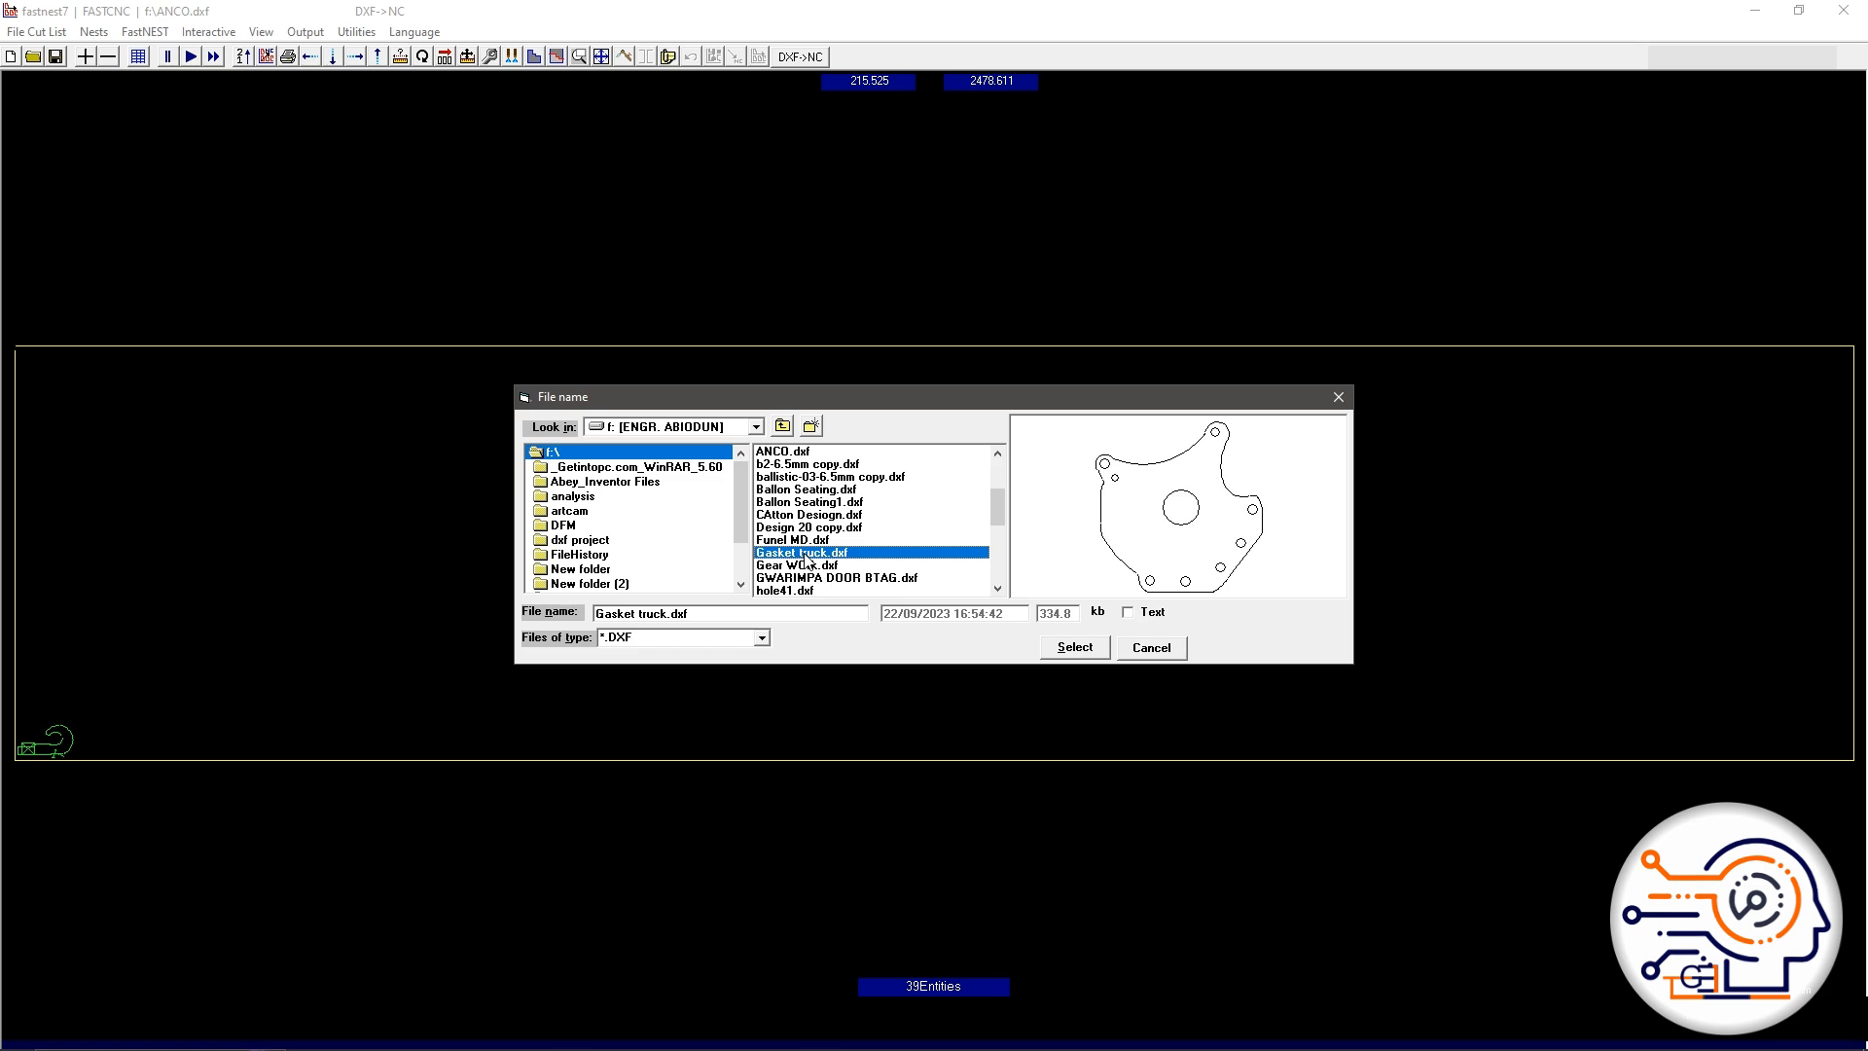
click(1075, 650)
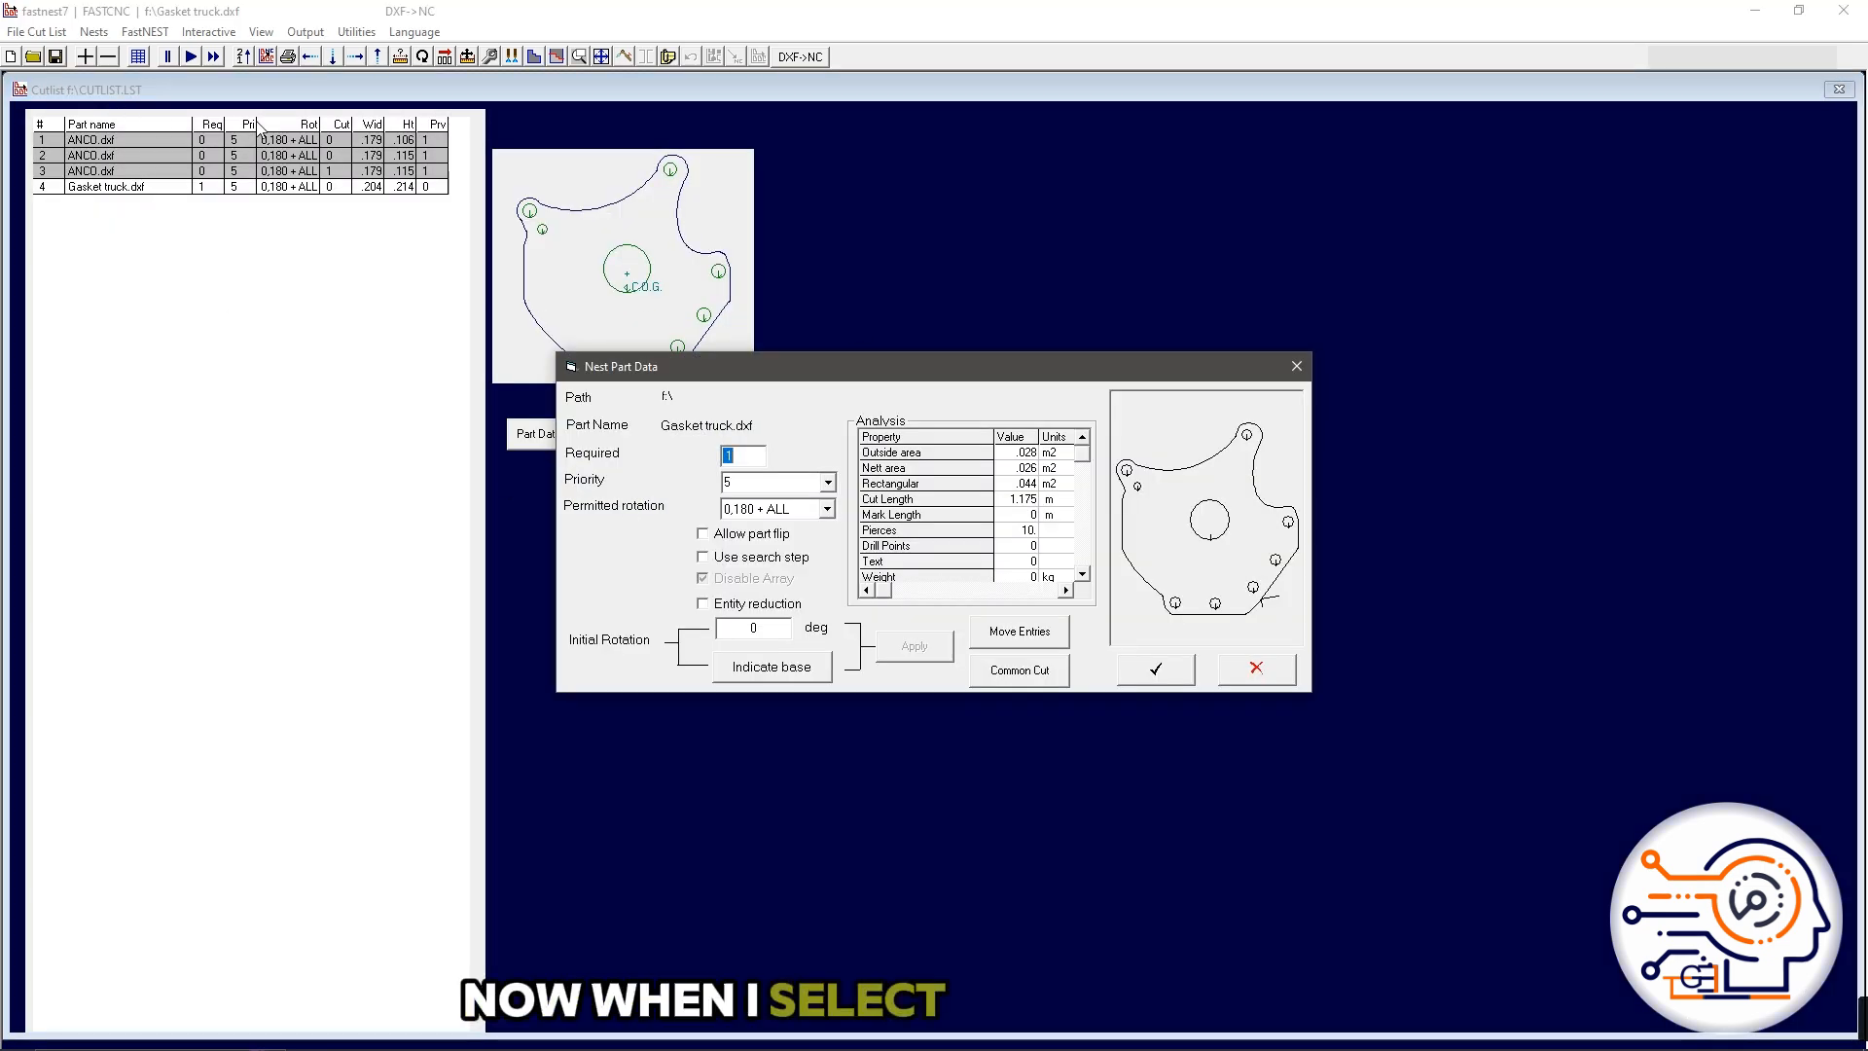
Step: Set the Gasket truck part's required quantity to 30 and its priority to 1
click(100, 143)
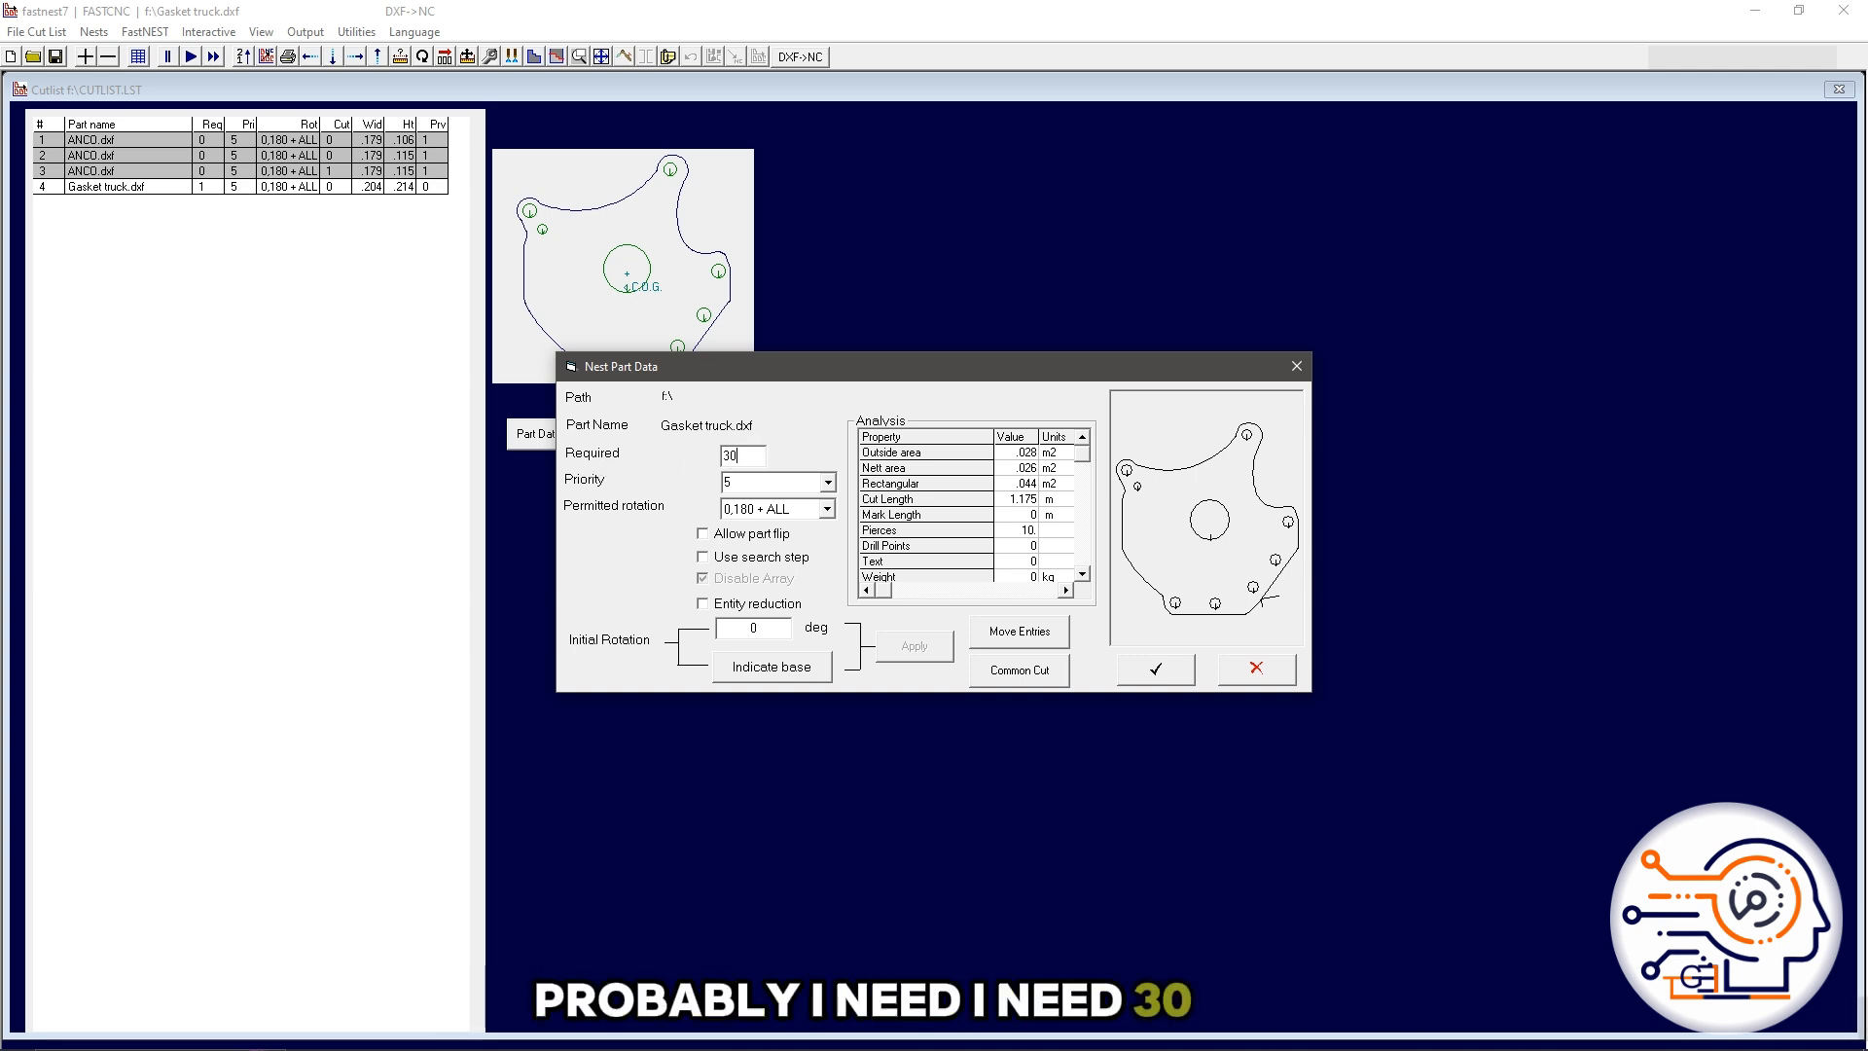
click(828, 484)
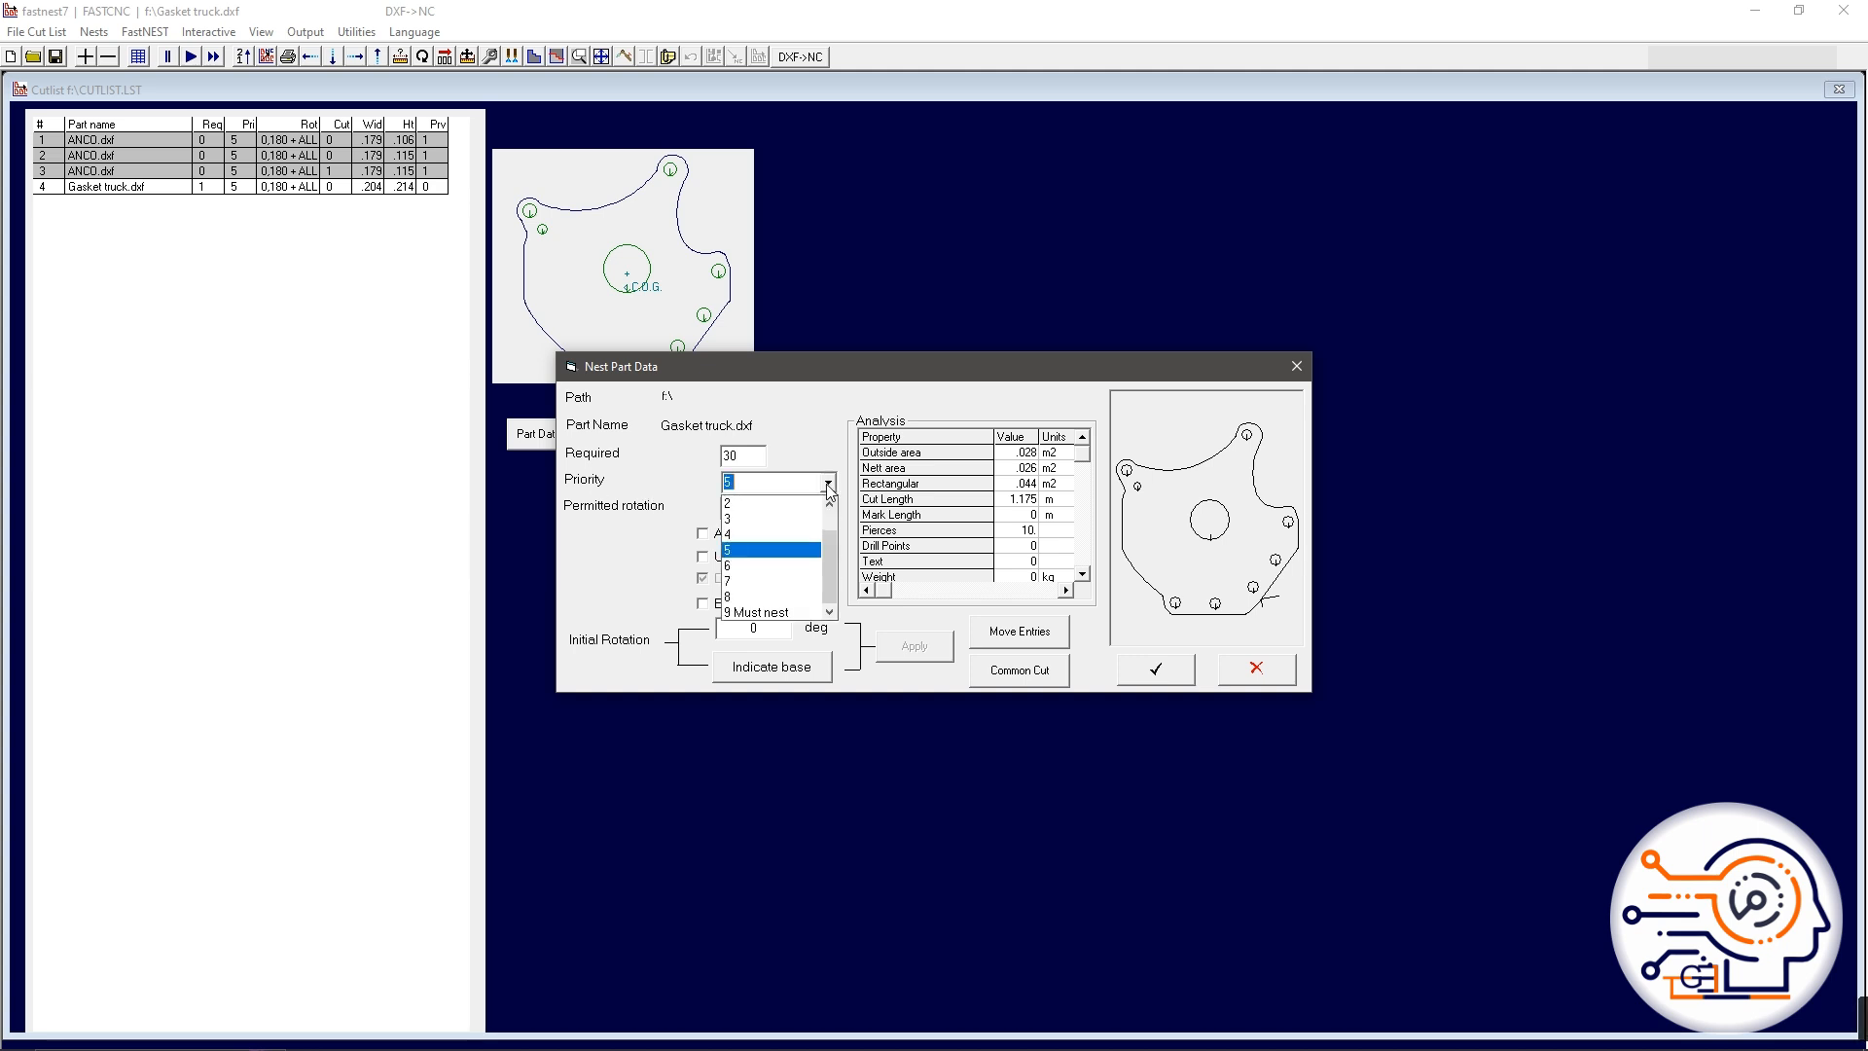
scroll(759, 554, up, 1)
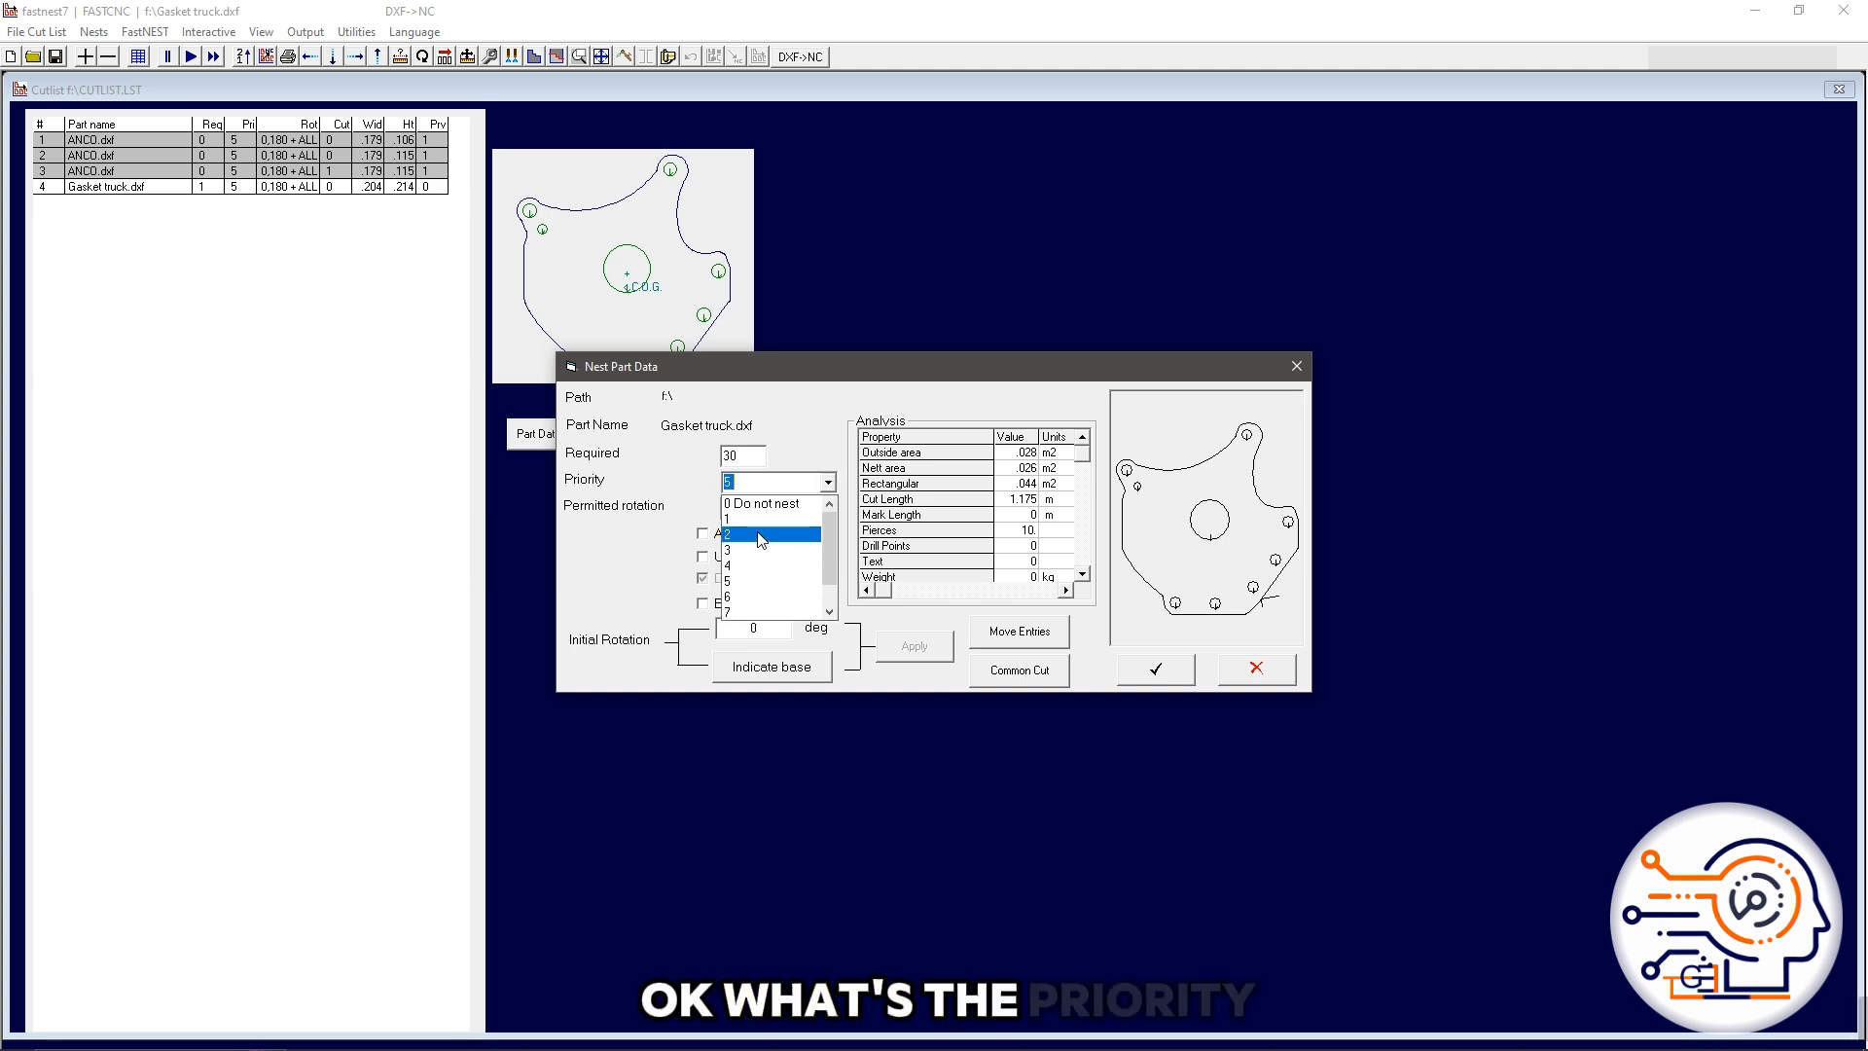
click(764, 521)
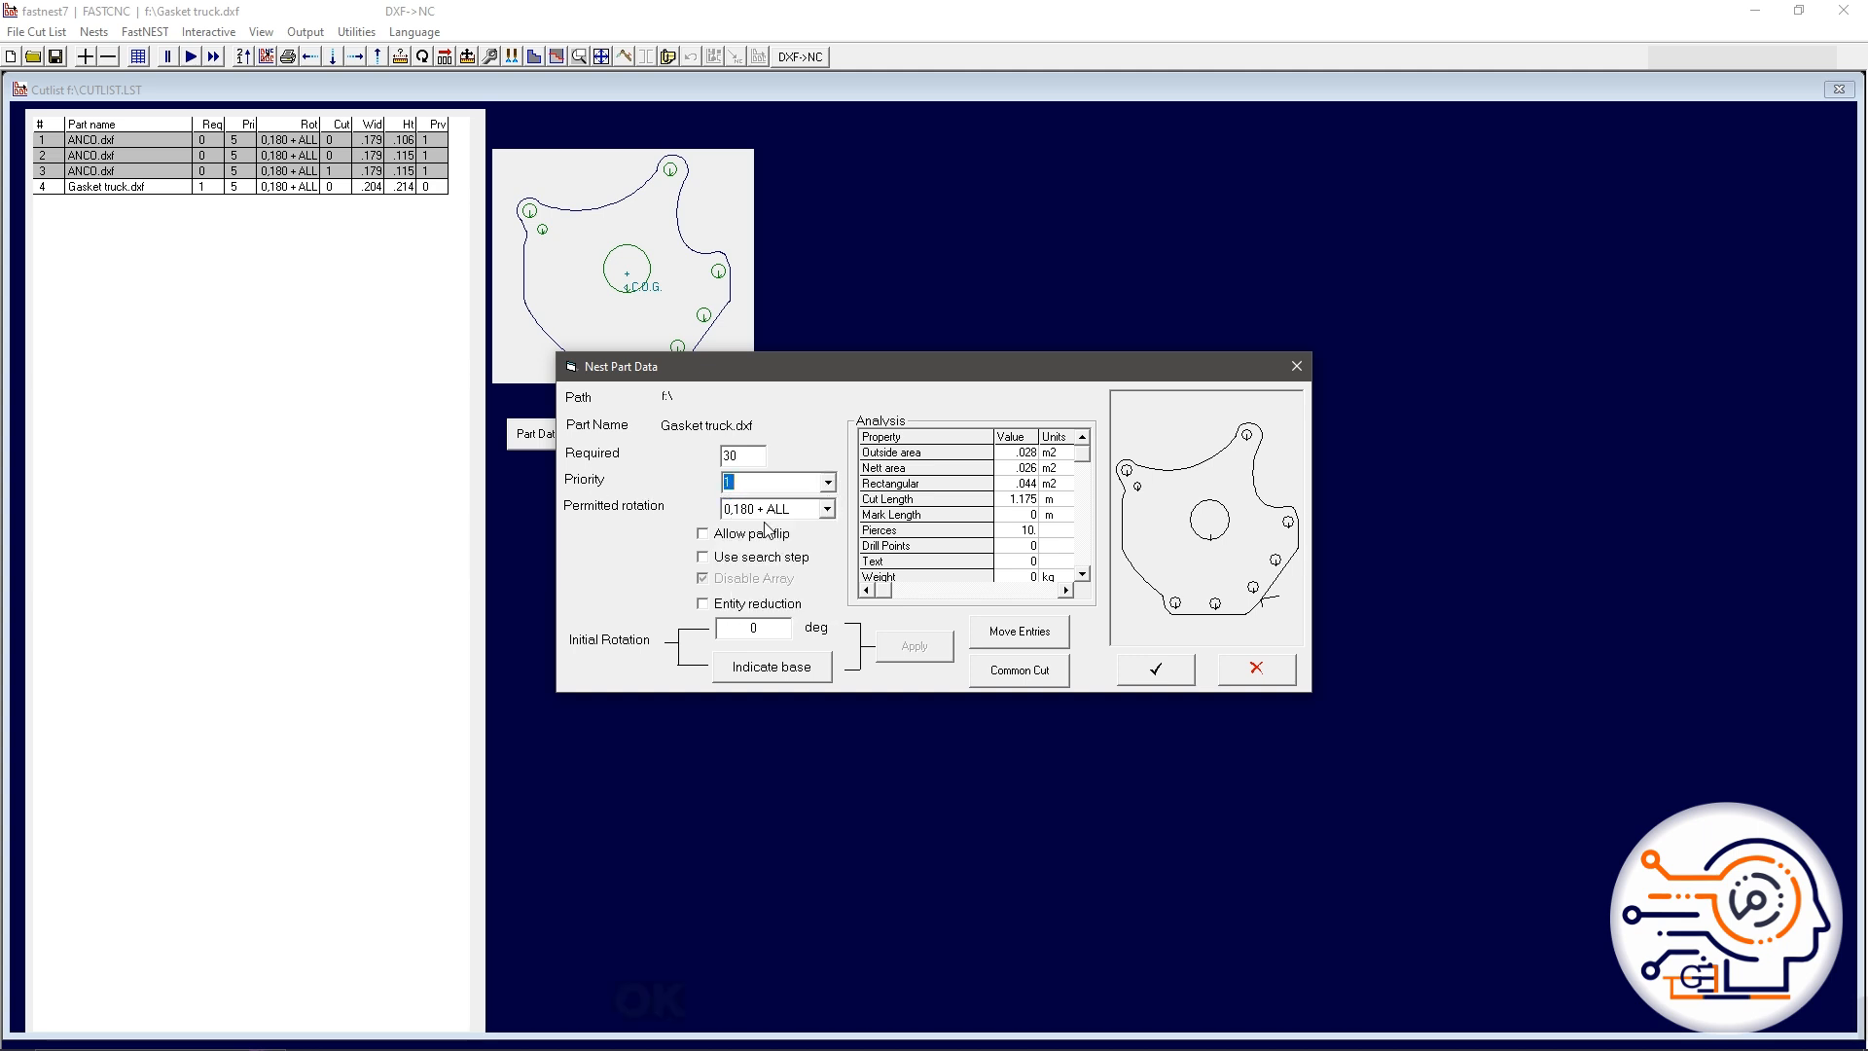
Step: Keep 0,180 + ALL as the Gasket truck part's permitted rotation, allow part flip, and nest it on the plate
click(829, 509)
click(828, 509)
click(830, 513)
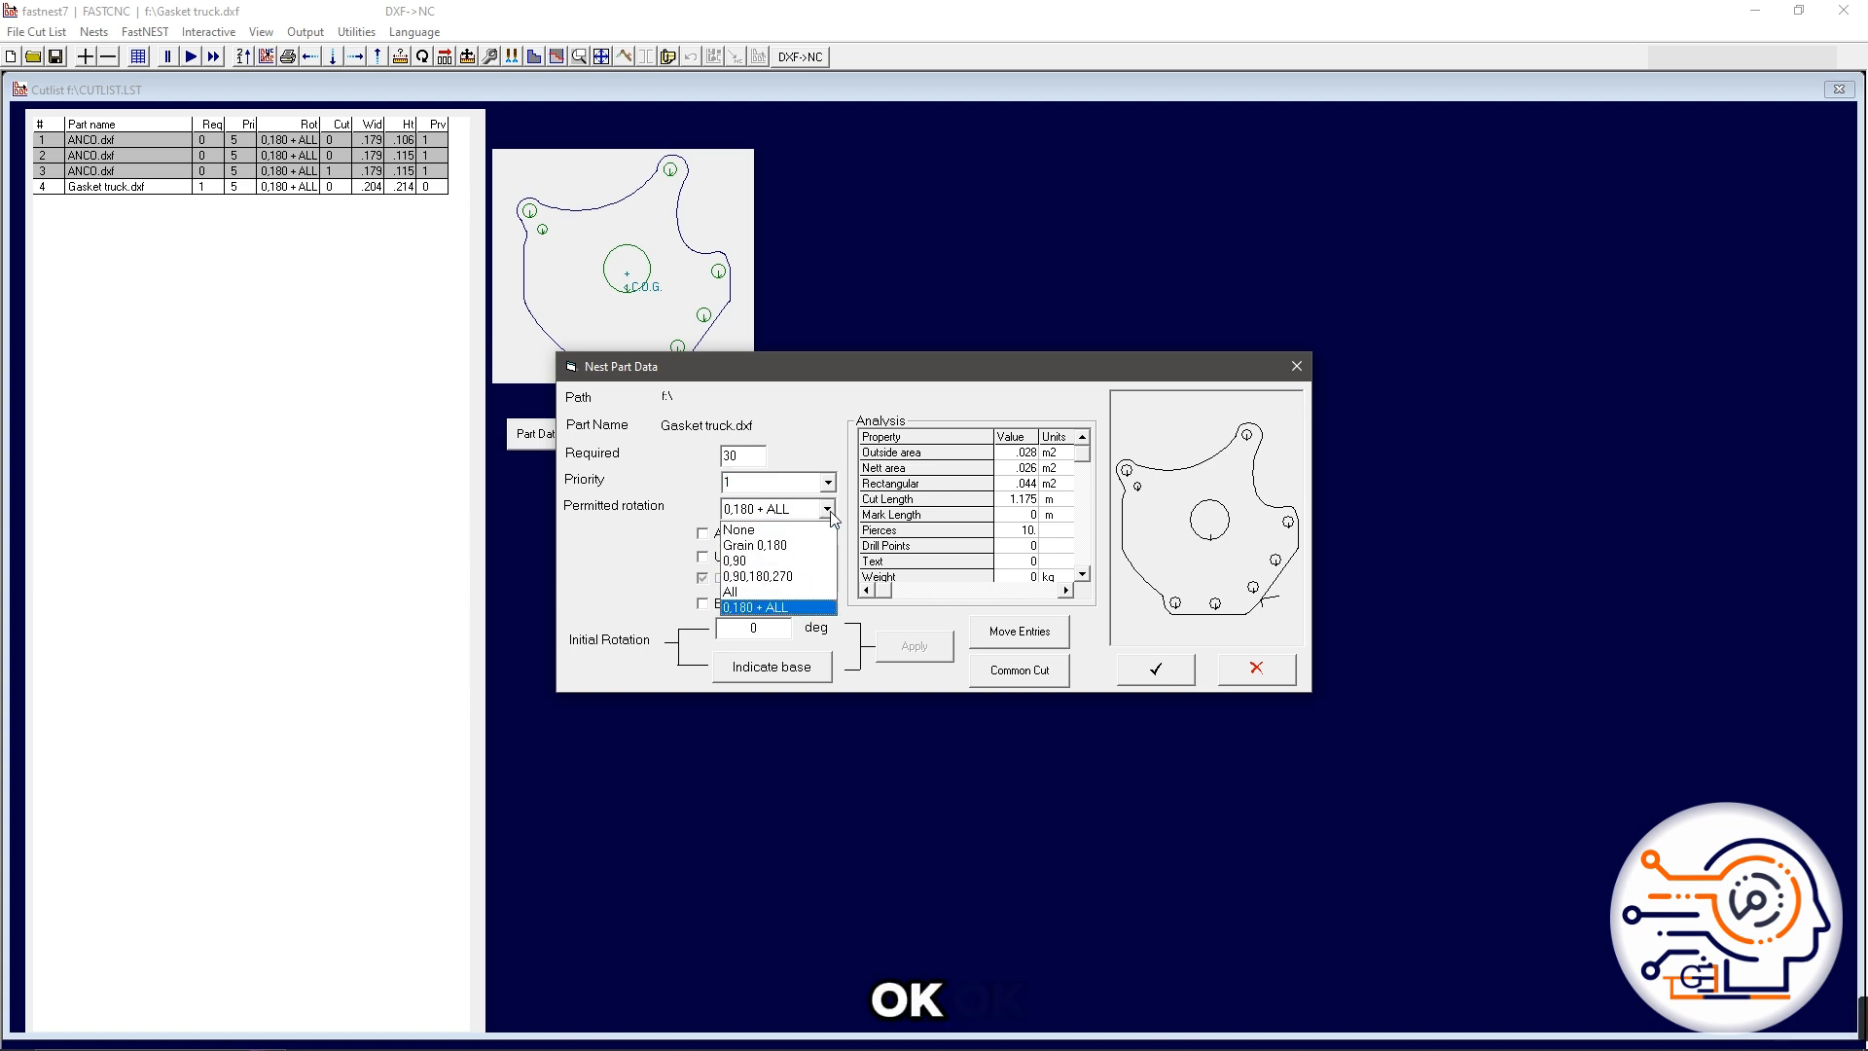
click(830, 516)
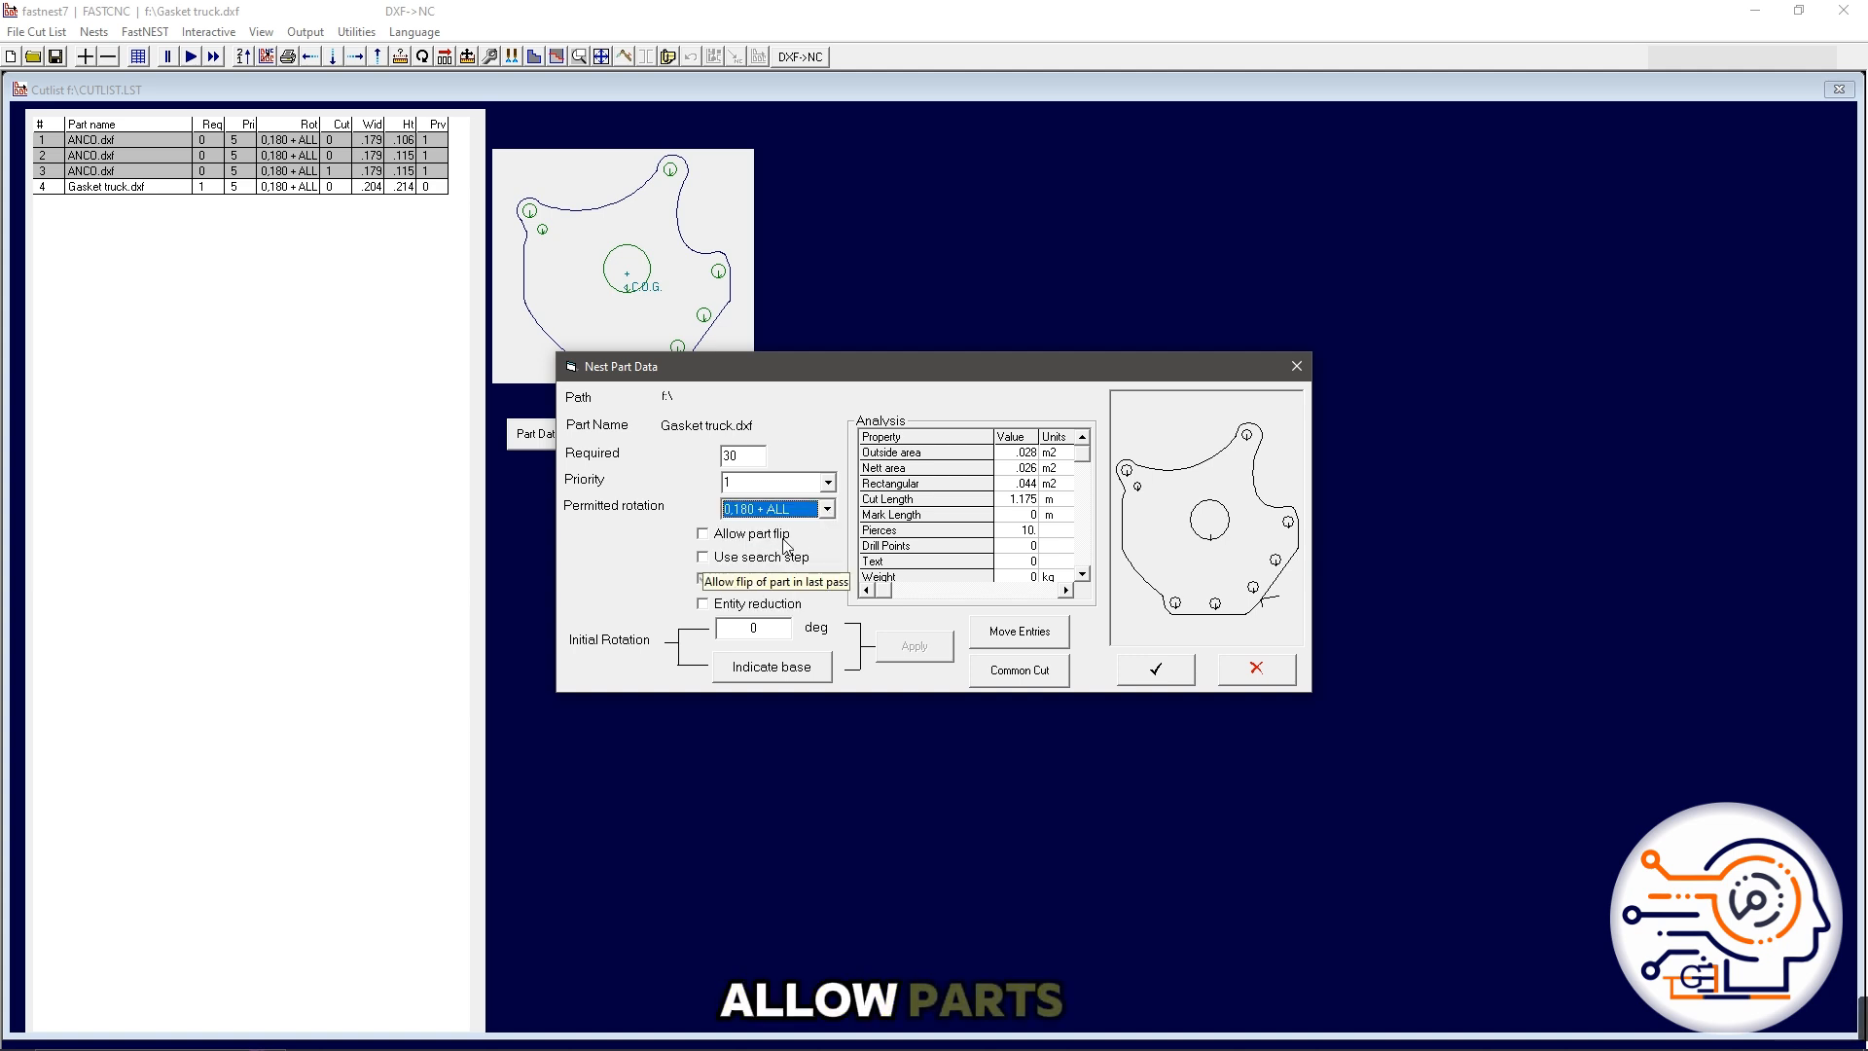
click(742, 541)
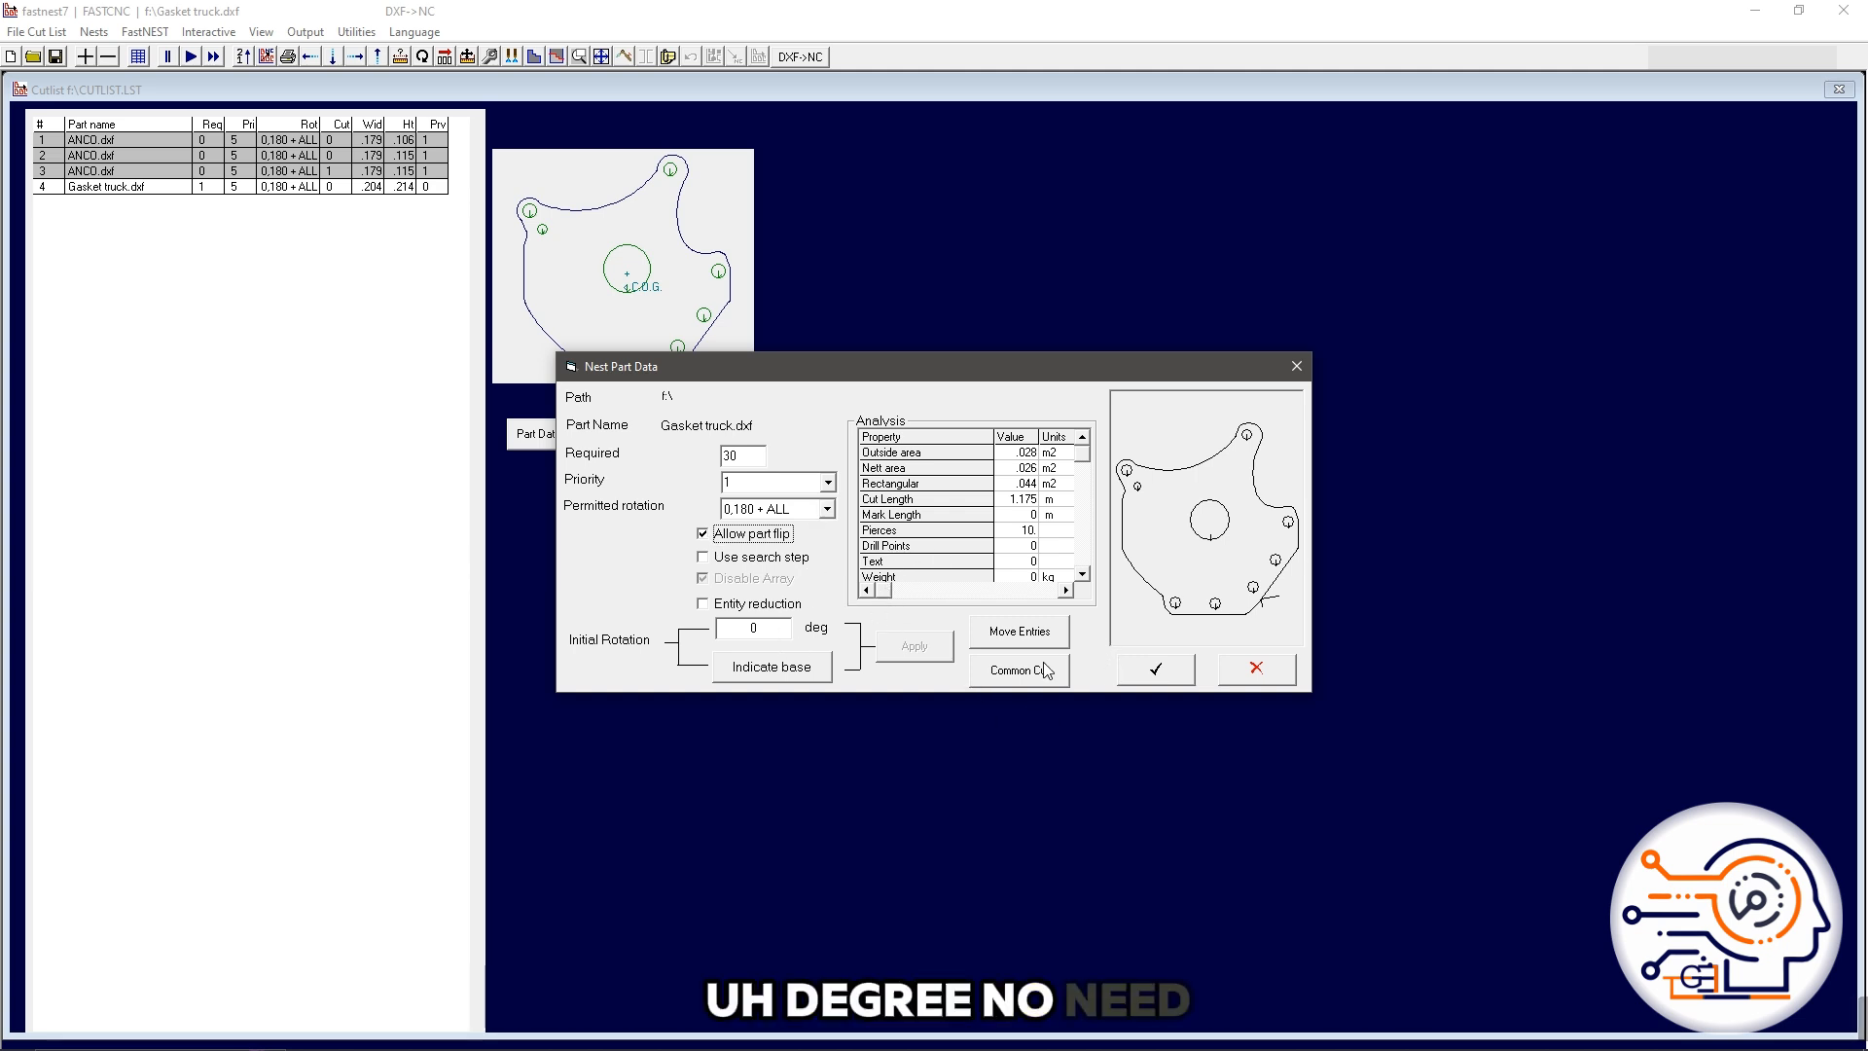
click(1156, 669)
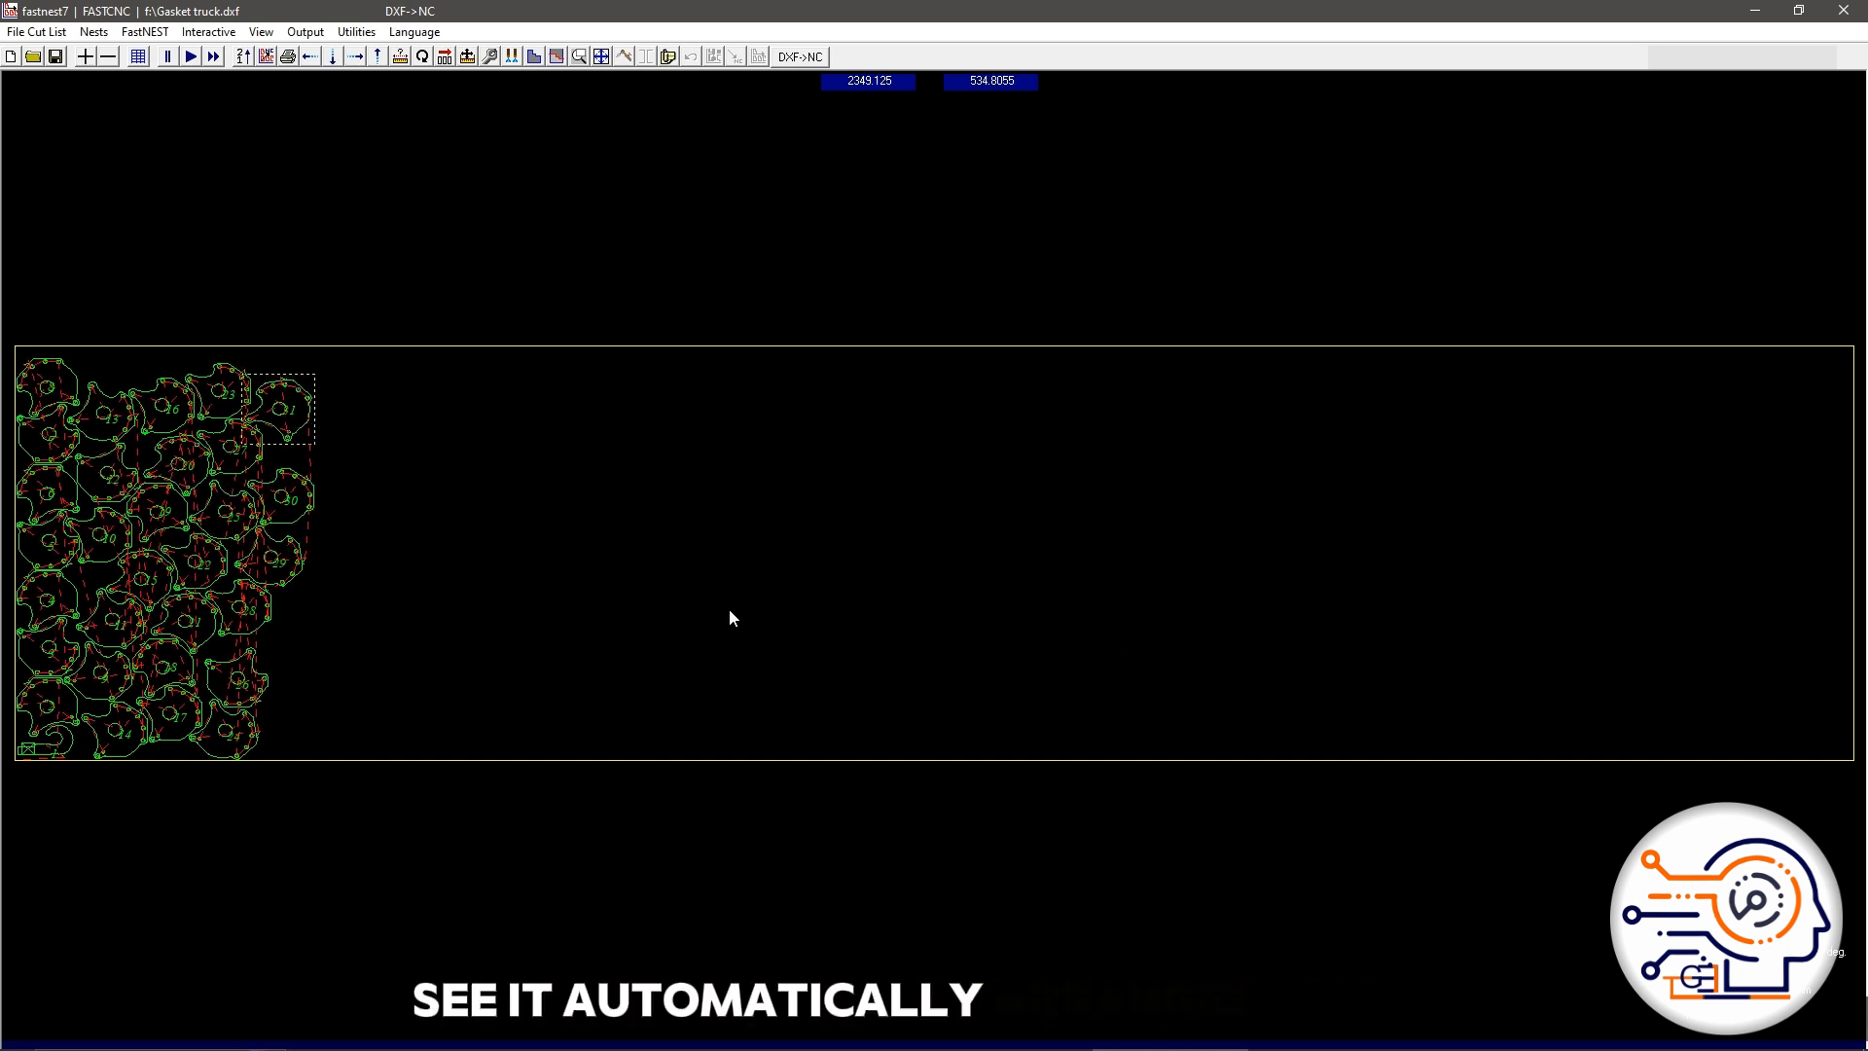
Step: Examine the piercing points and the gaps between the nested gasket parts and the plate edge
scroll(231, 441, up, 3)
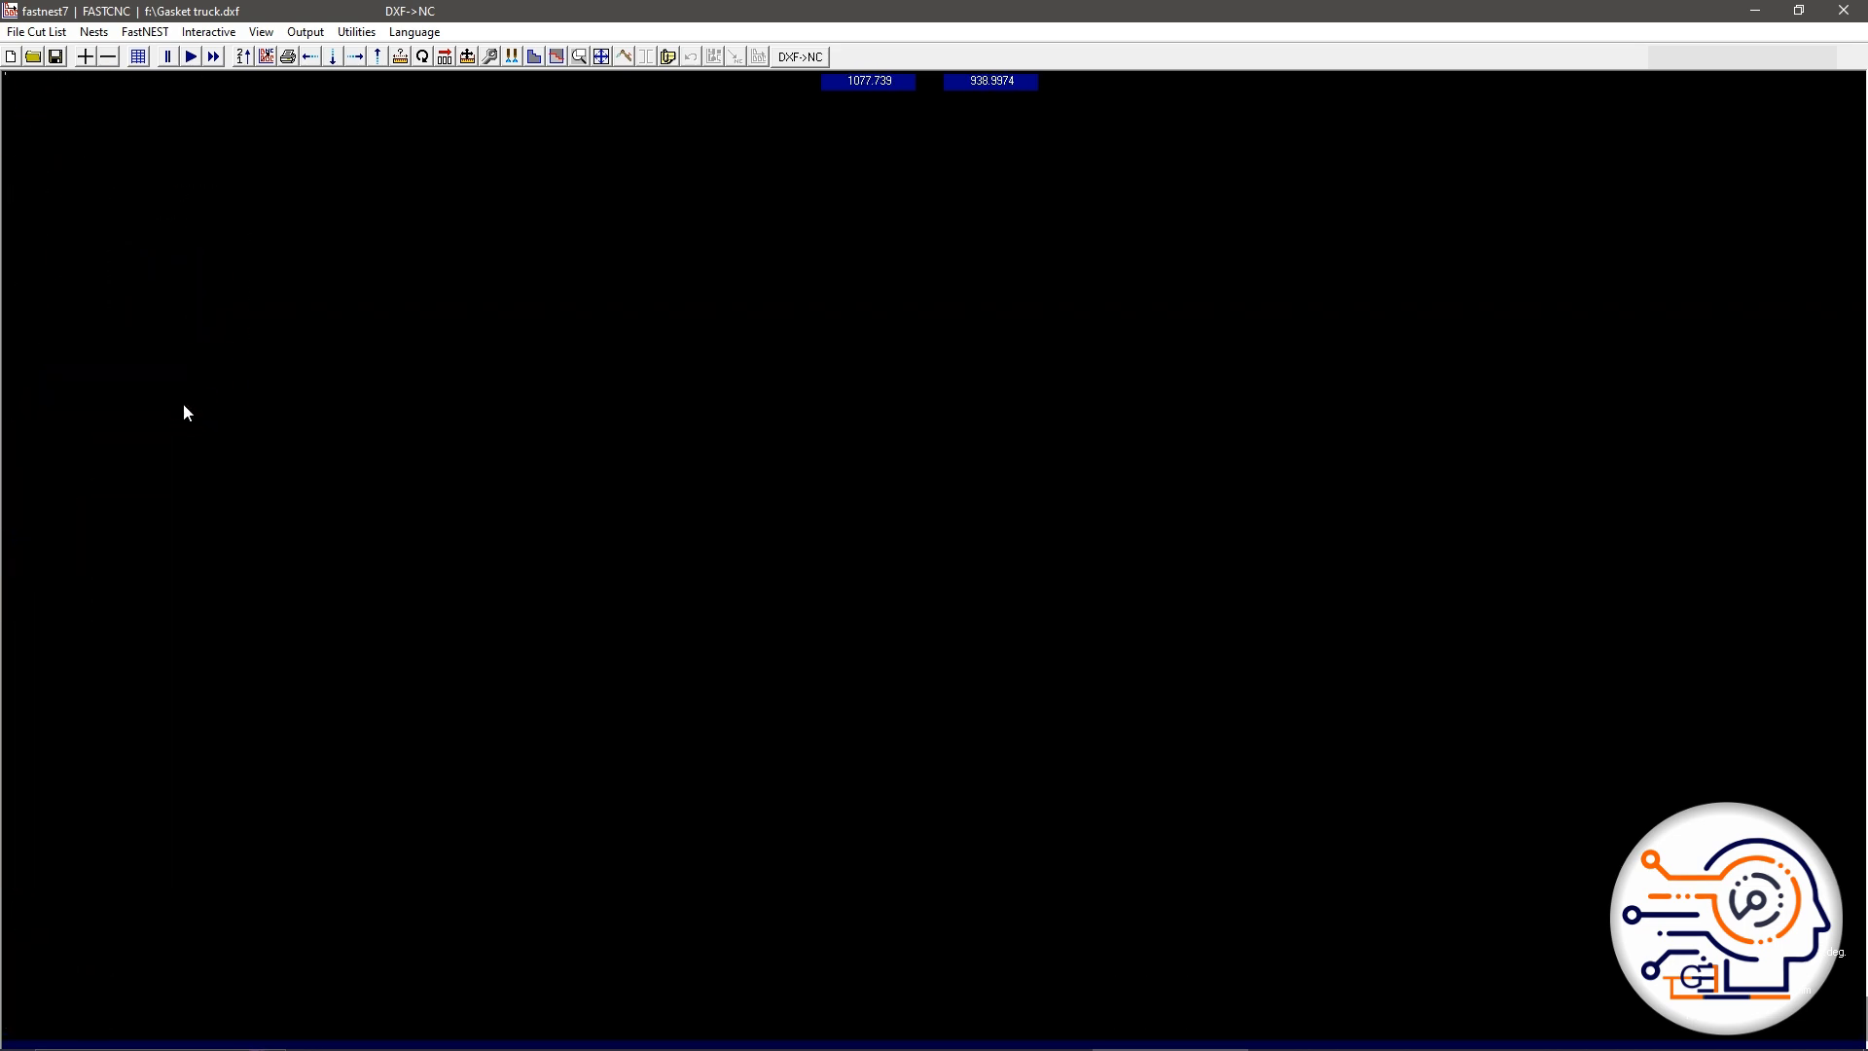
scroll(486, 502, down, 1)
scroll(154, 353, down, 3)
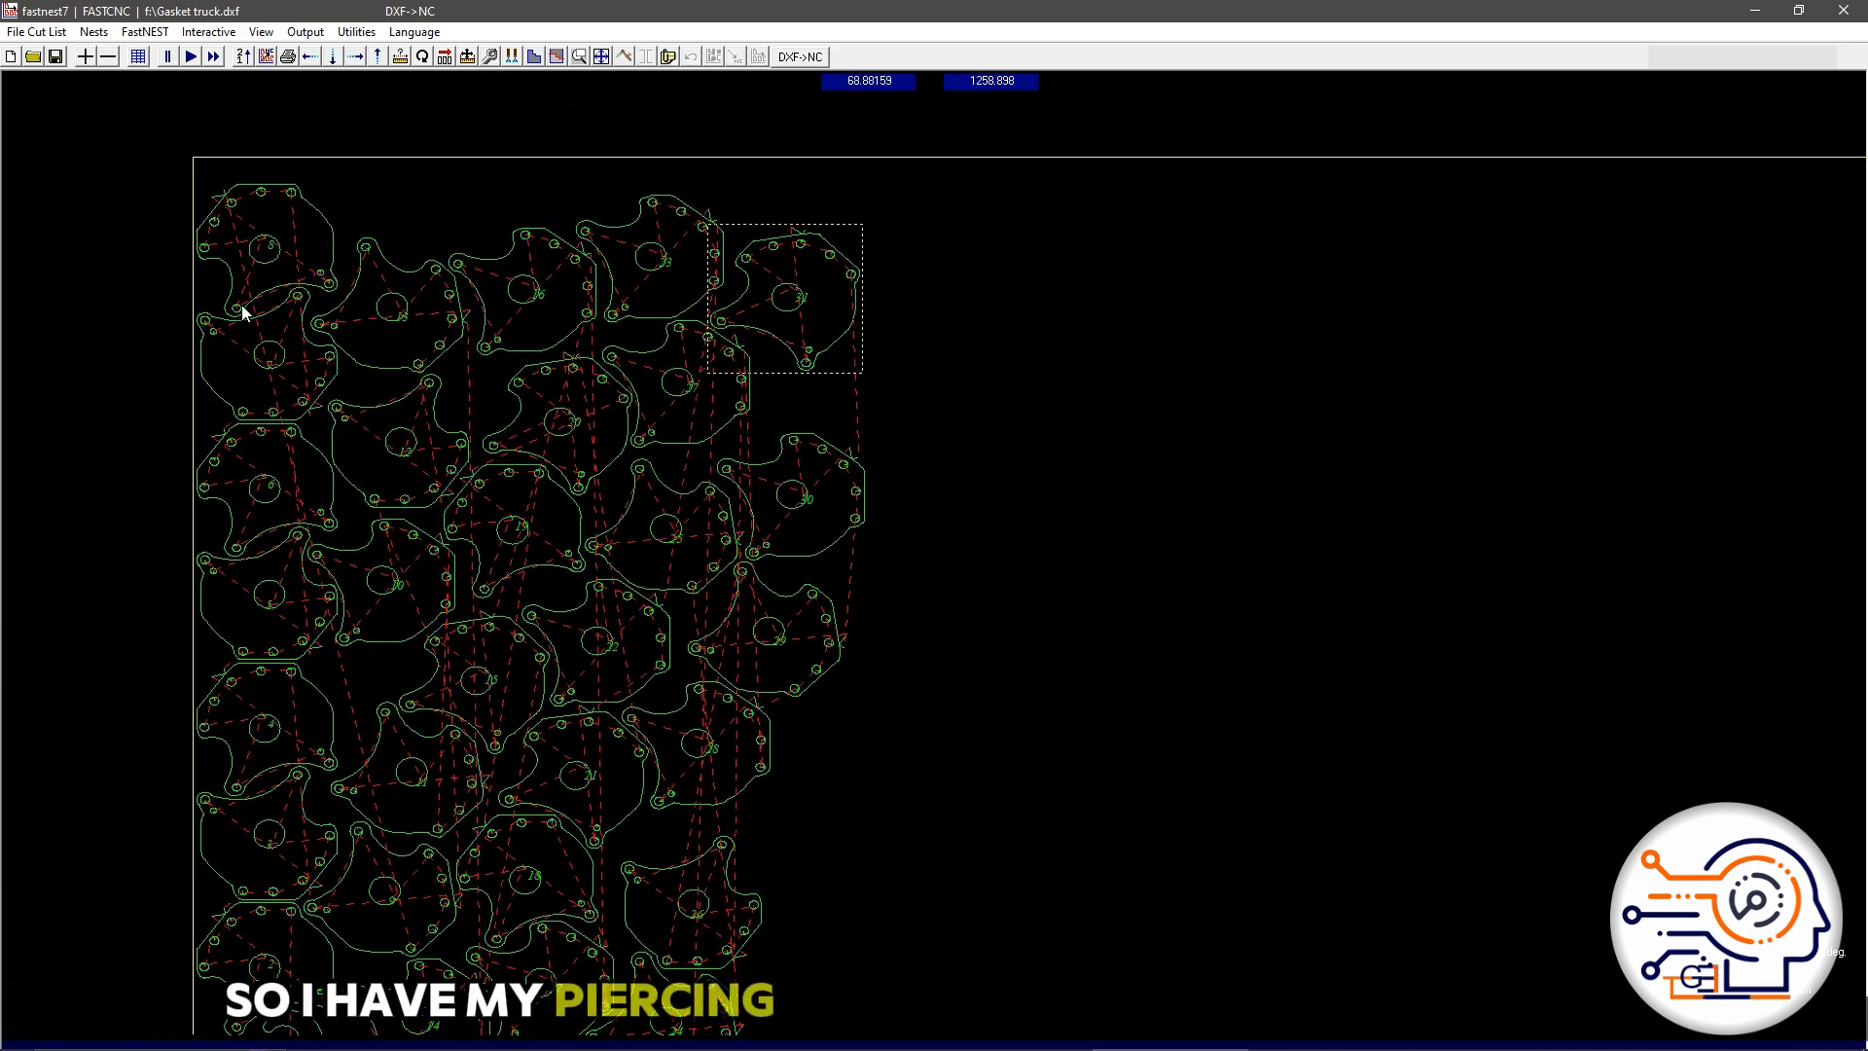
scroll(200, 355, up, 5)
scroll(154, 304, down, 3)
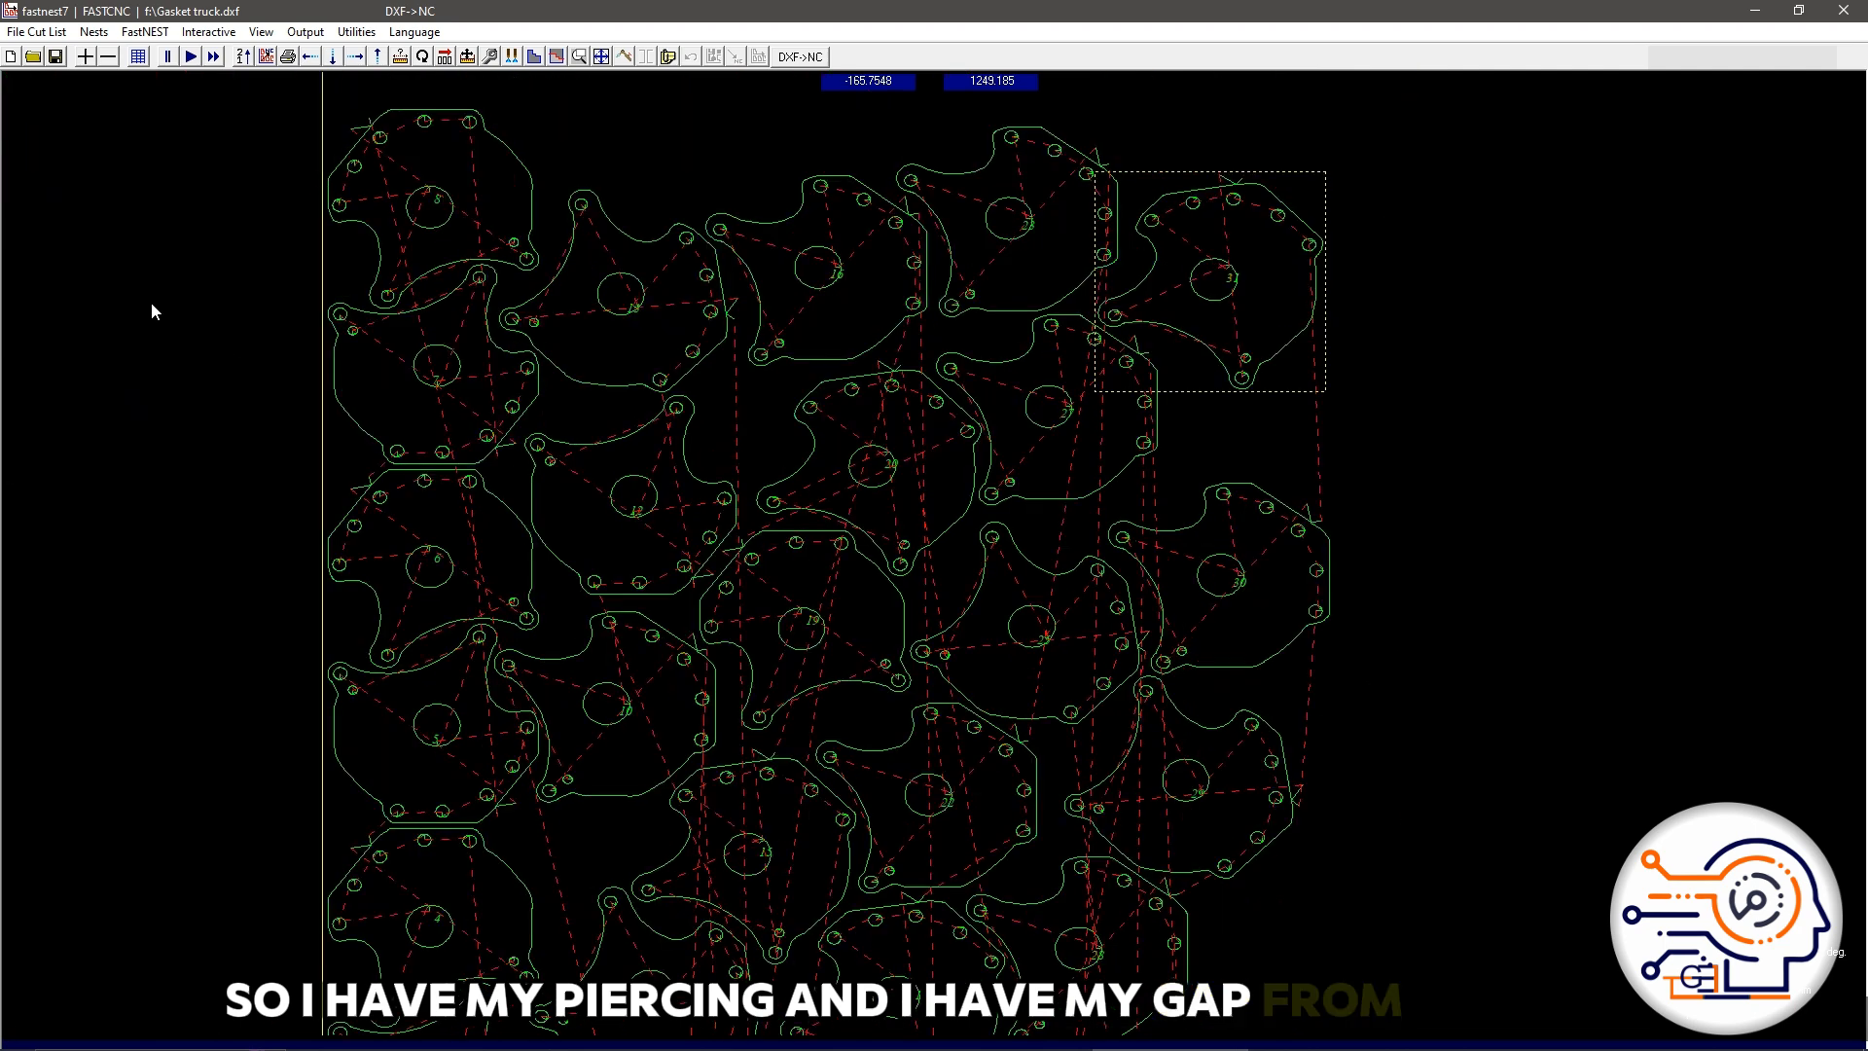
scroll(283, 347, up, 4)
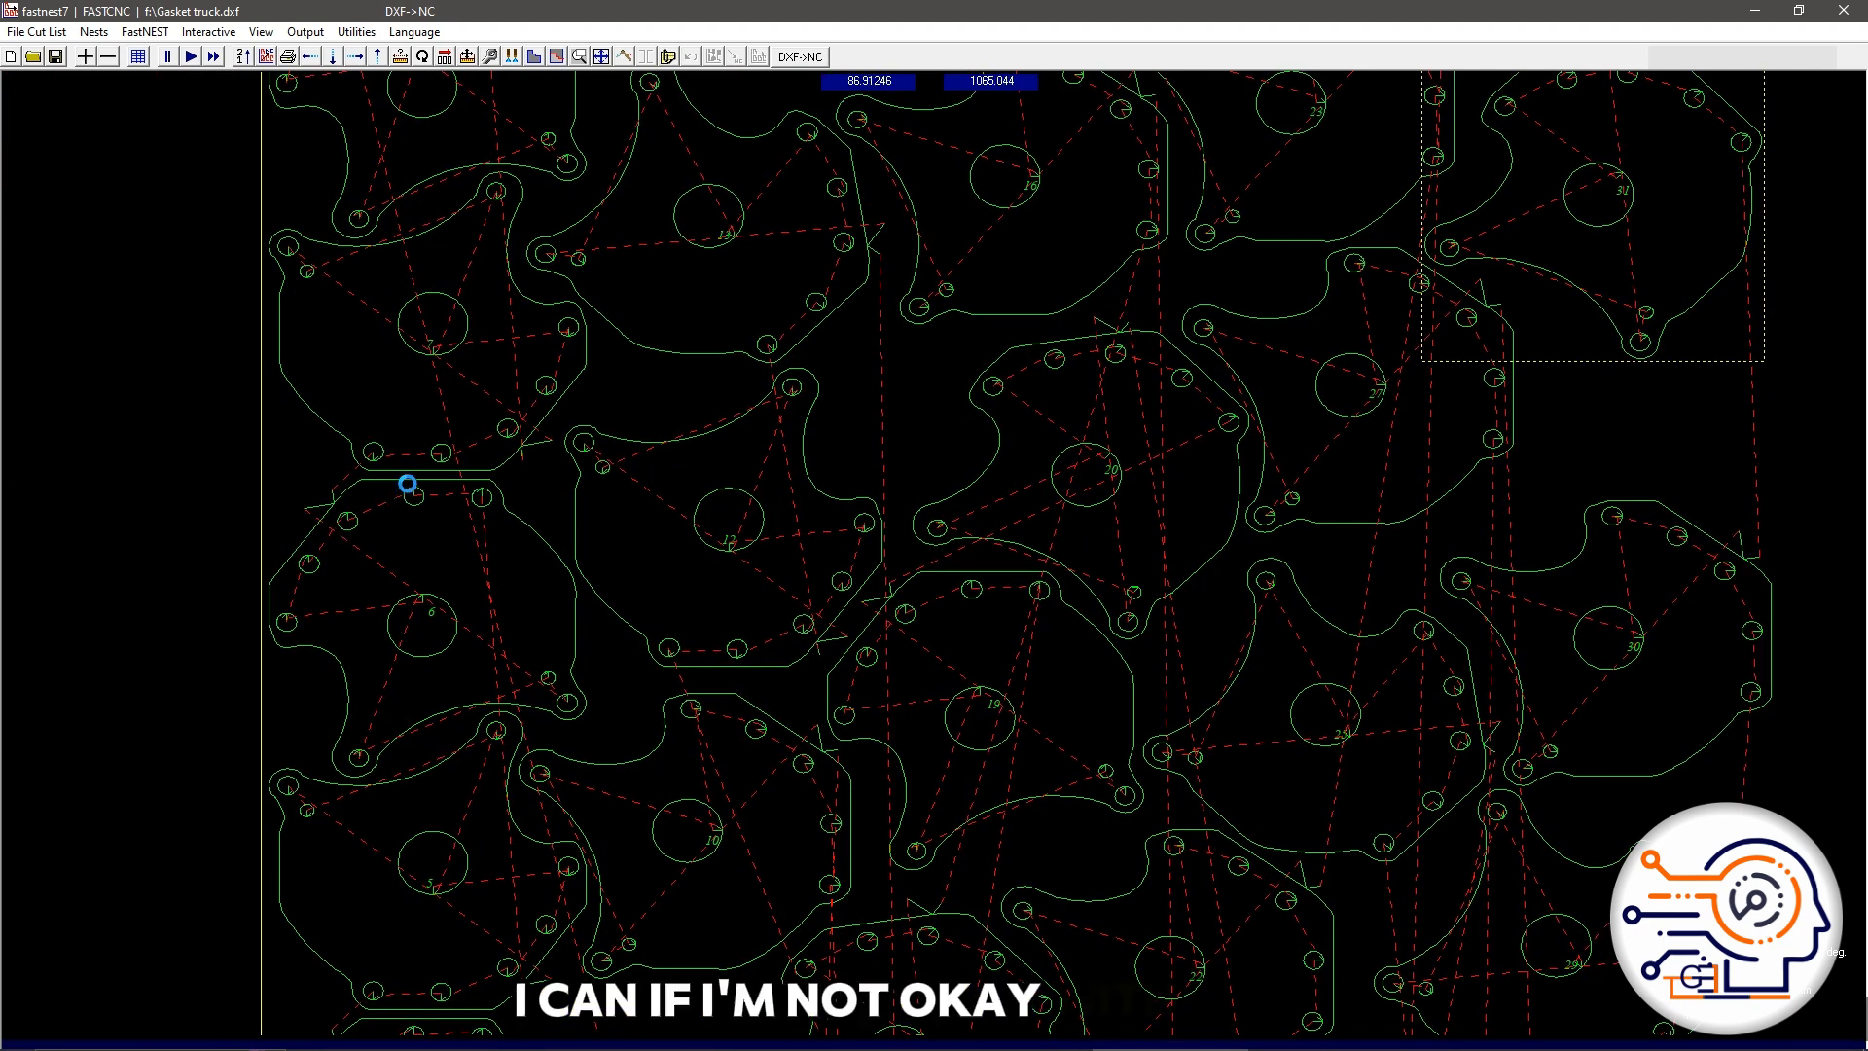
Step: Inspect the hole lead-ins and travel paths of the nested gasket parts up close, and review the whole nest on the plate
scroll(408, 484, up, 1)
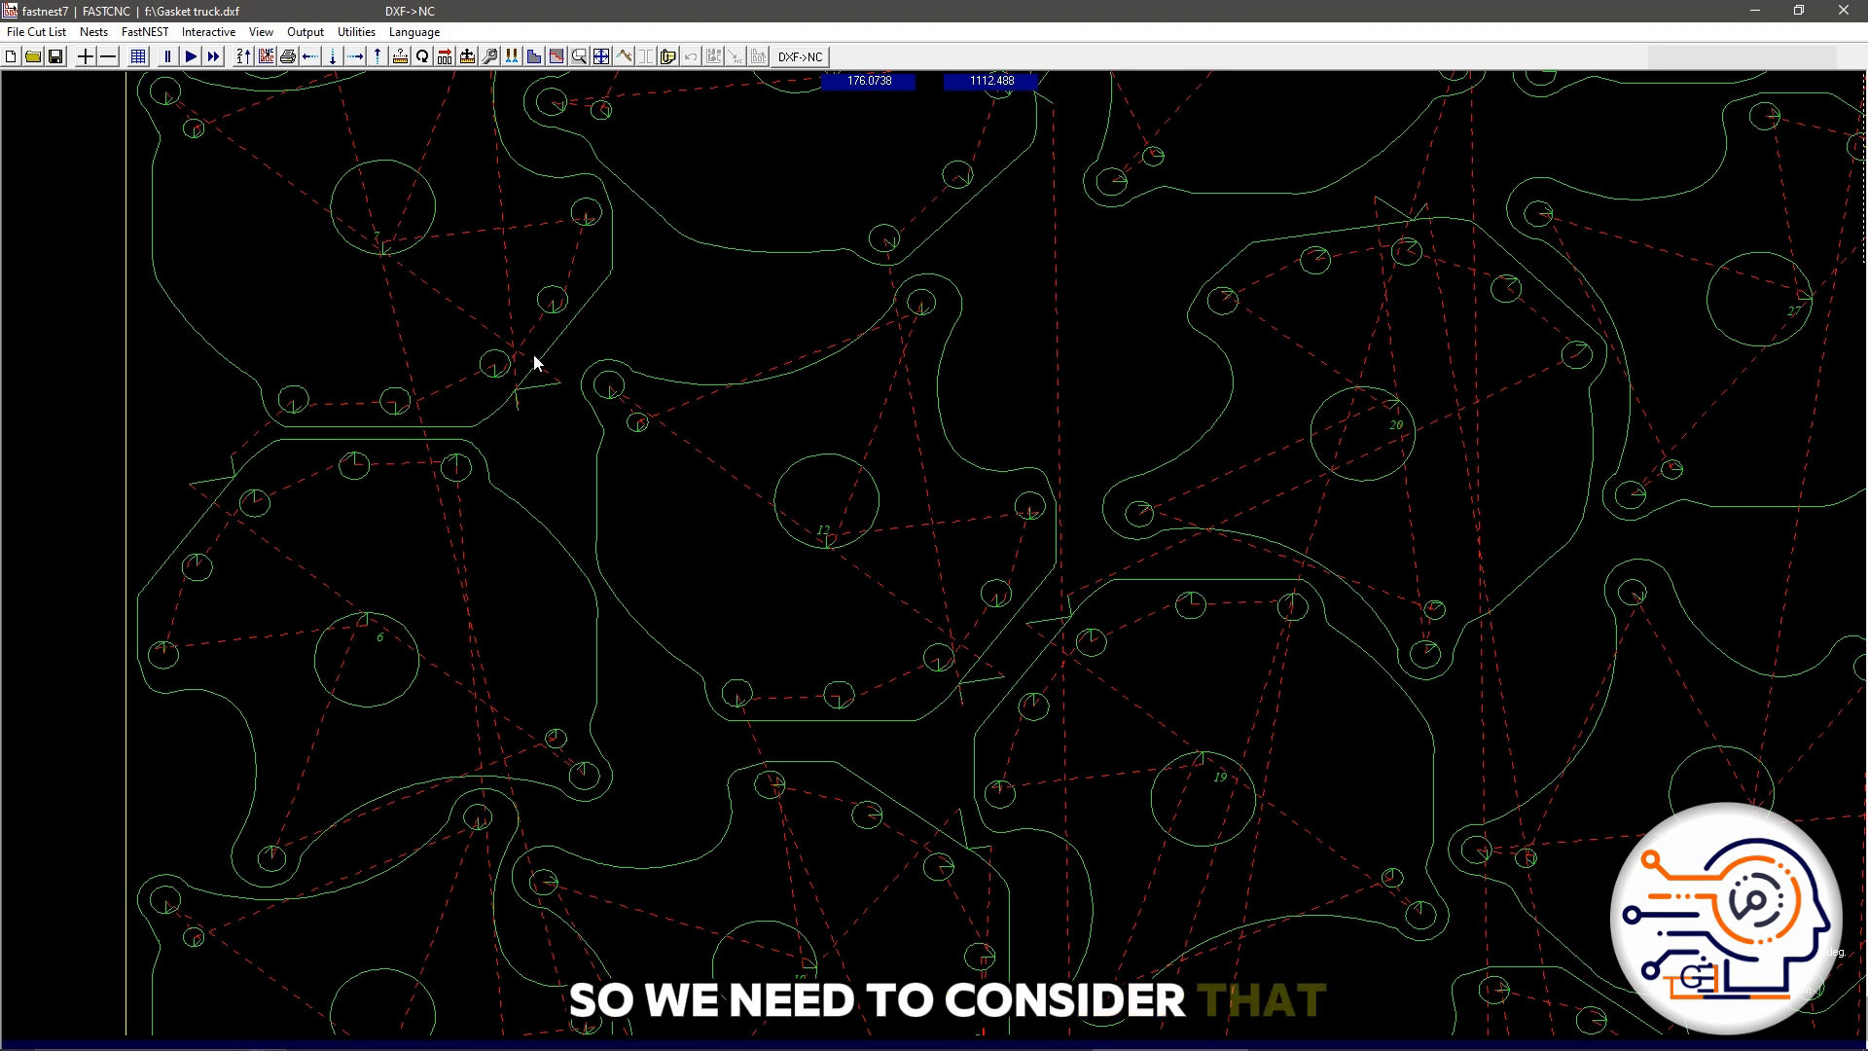
scroll(486, 380, up, 2)
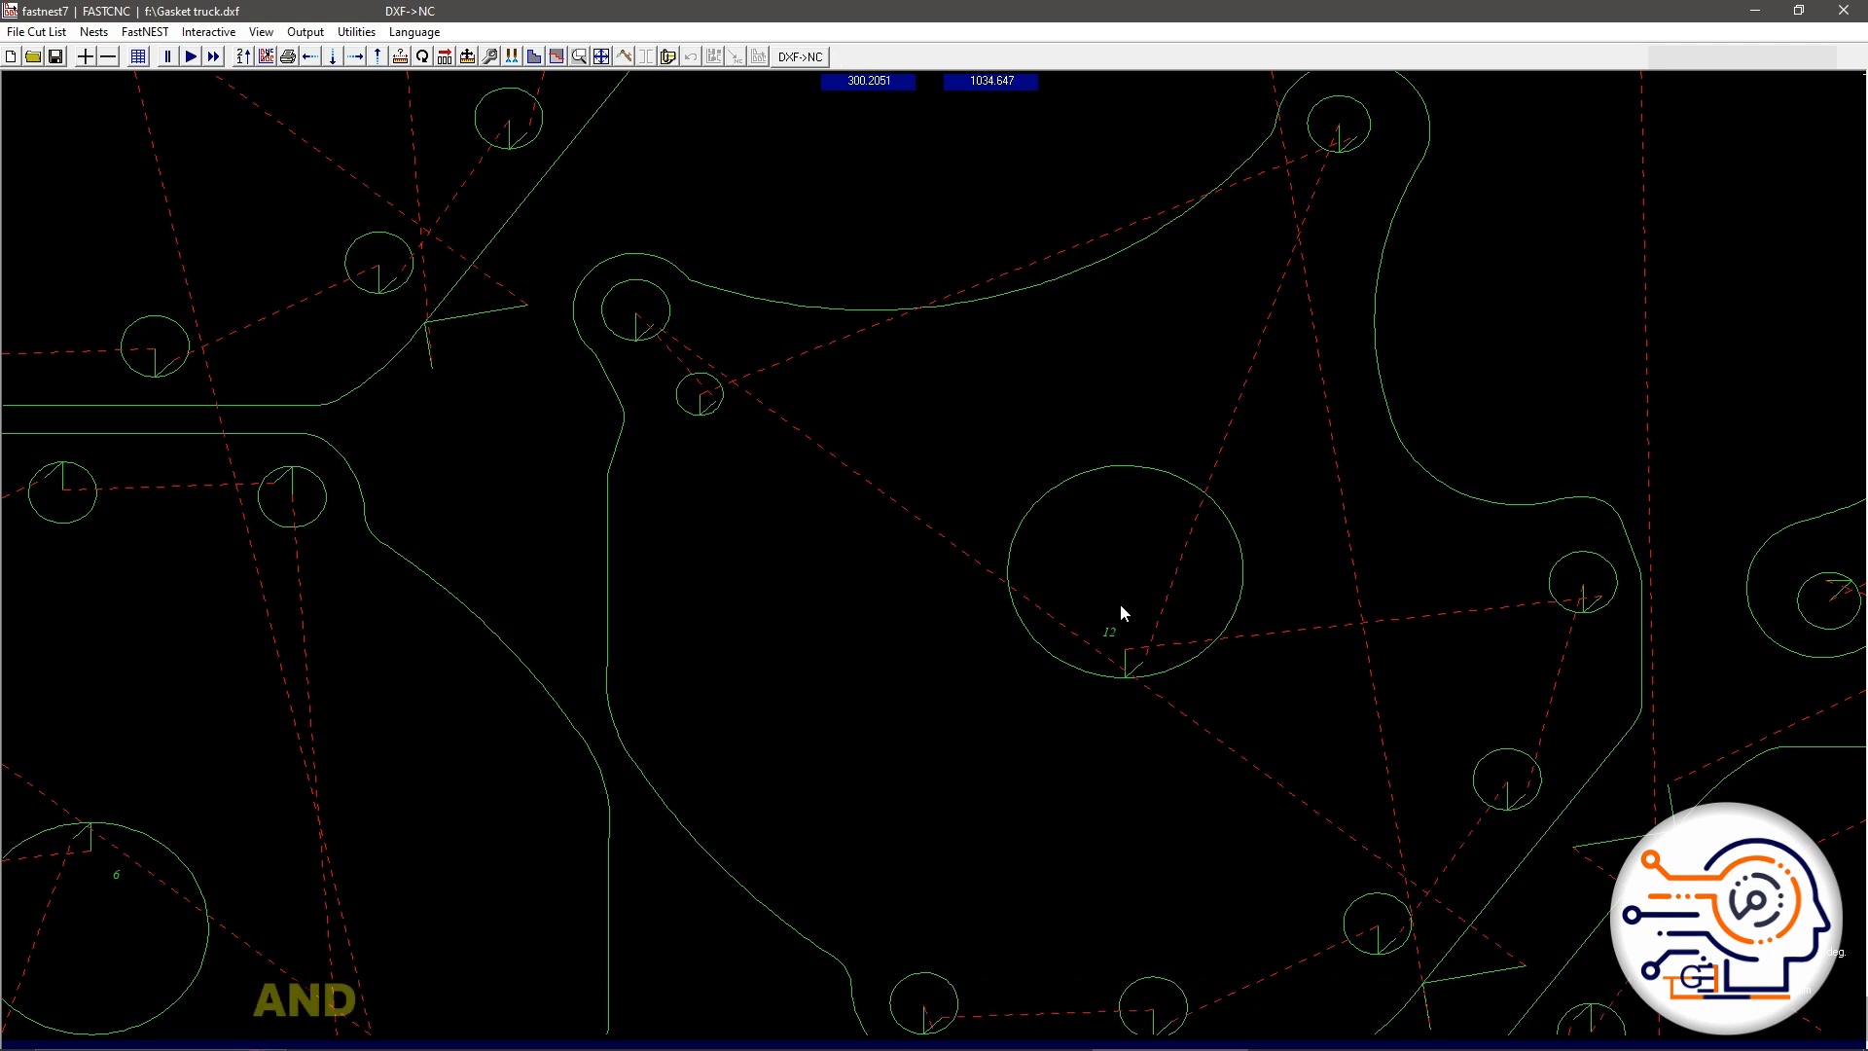
scroll(1080, 505, down, 2)
scroll(1064, 501, up, 4)
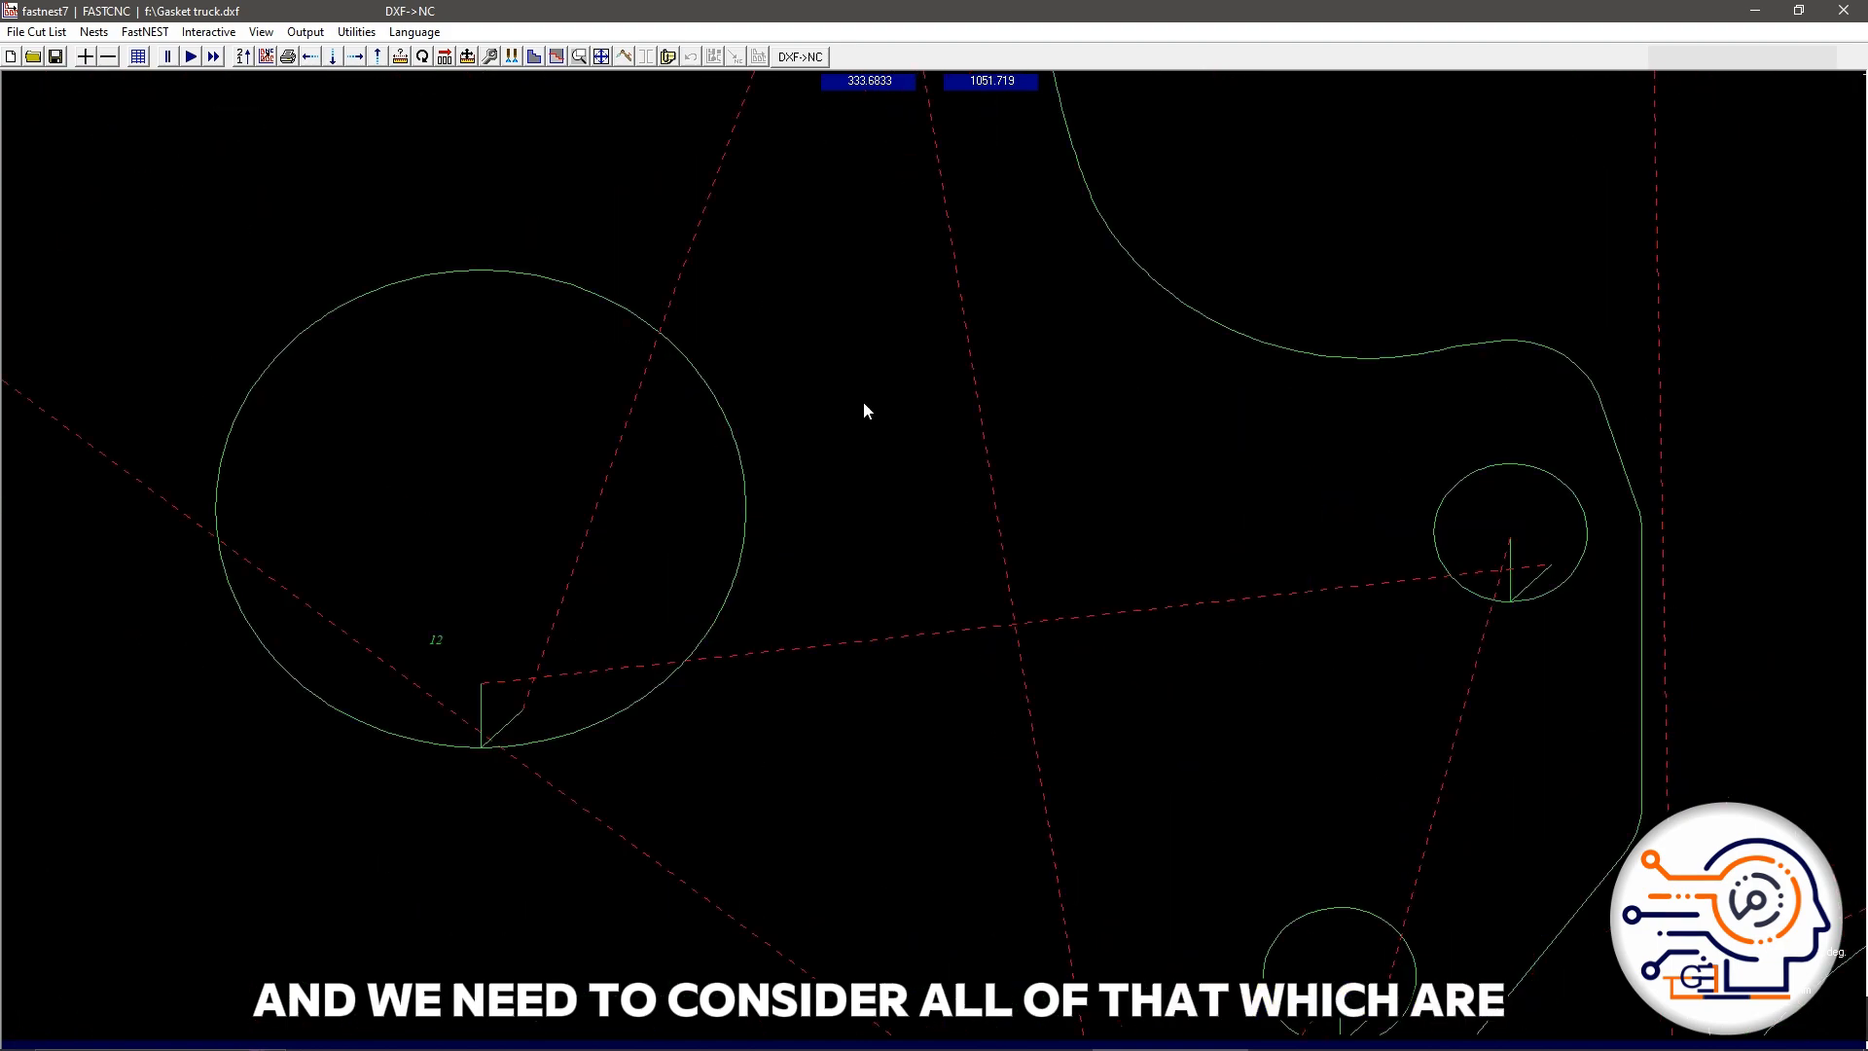
scroll(971, 434, up, 2)
scroll(972, 448, down, 5)
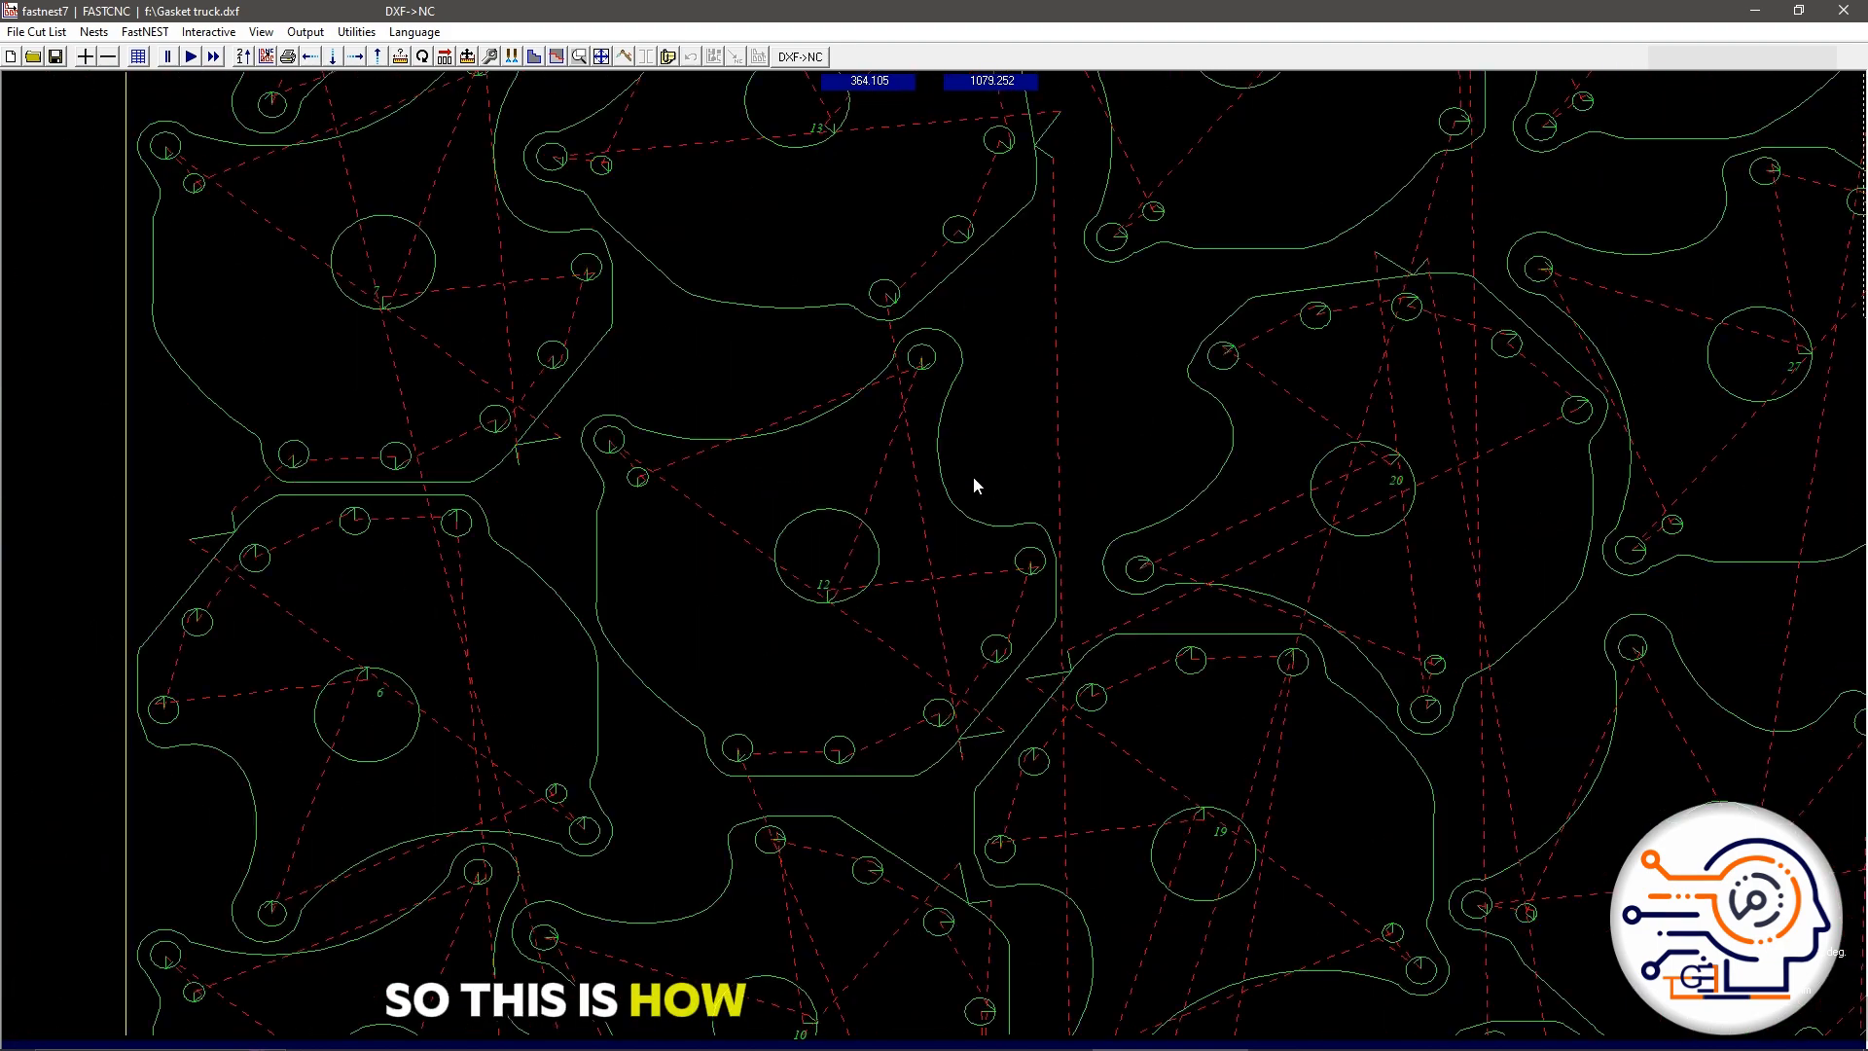
scroll(971, 481, down, 1)
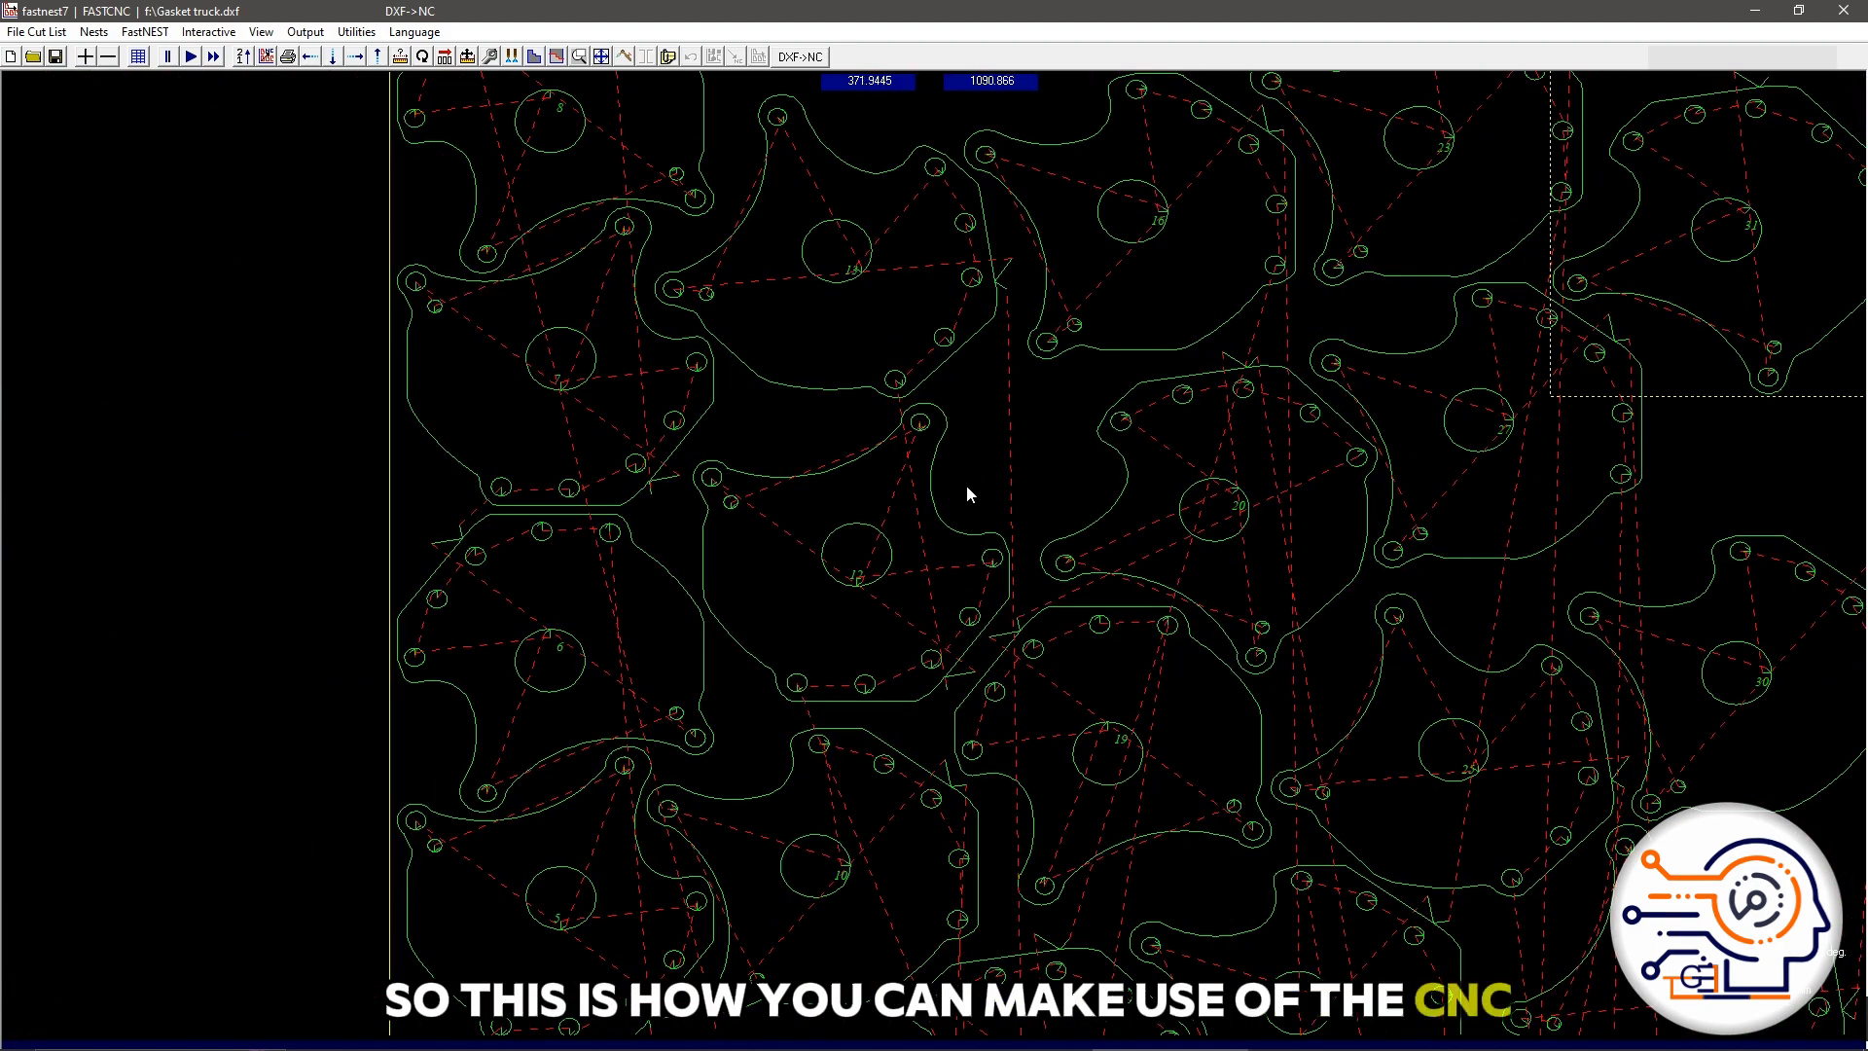
scroll(966, 490, down, 1)
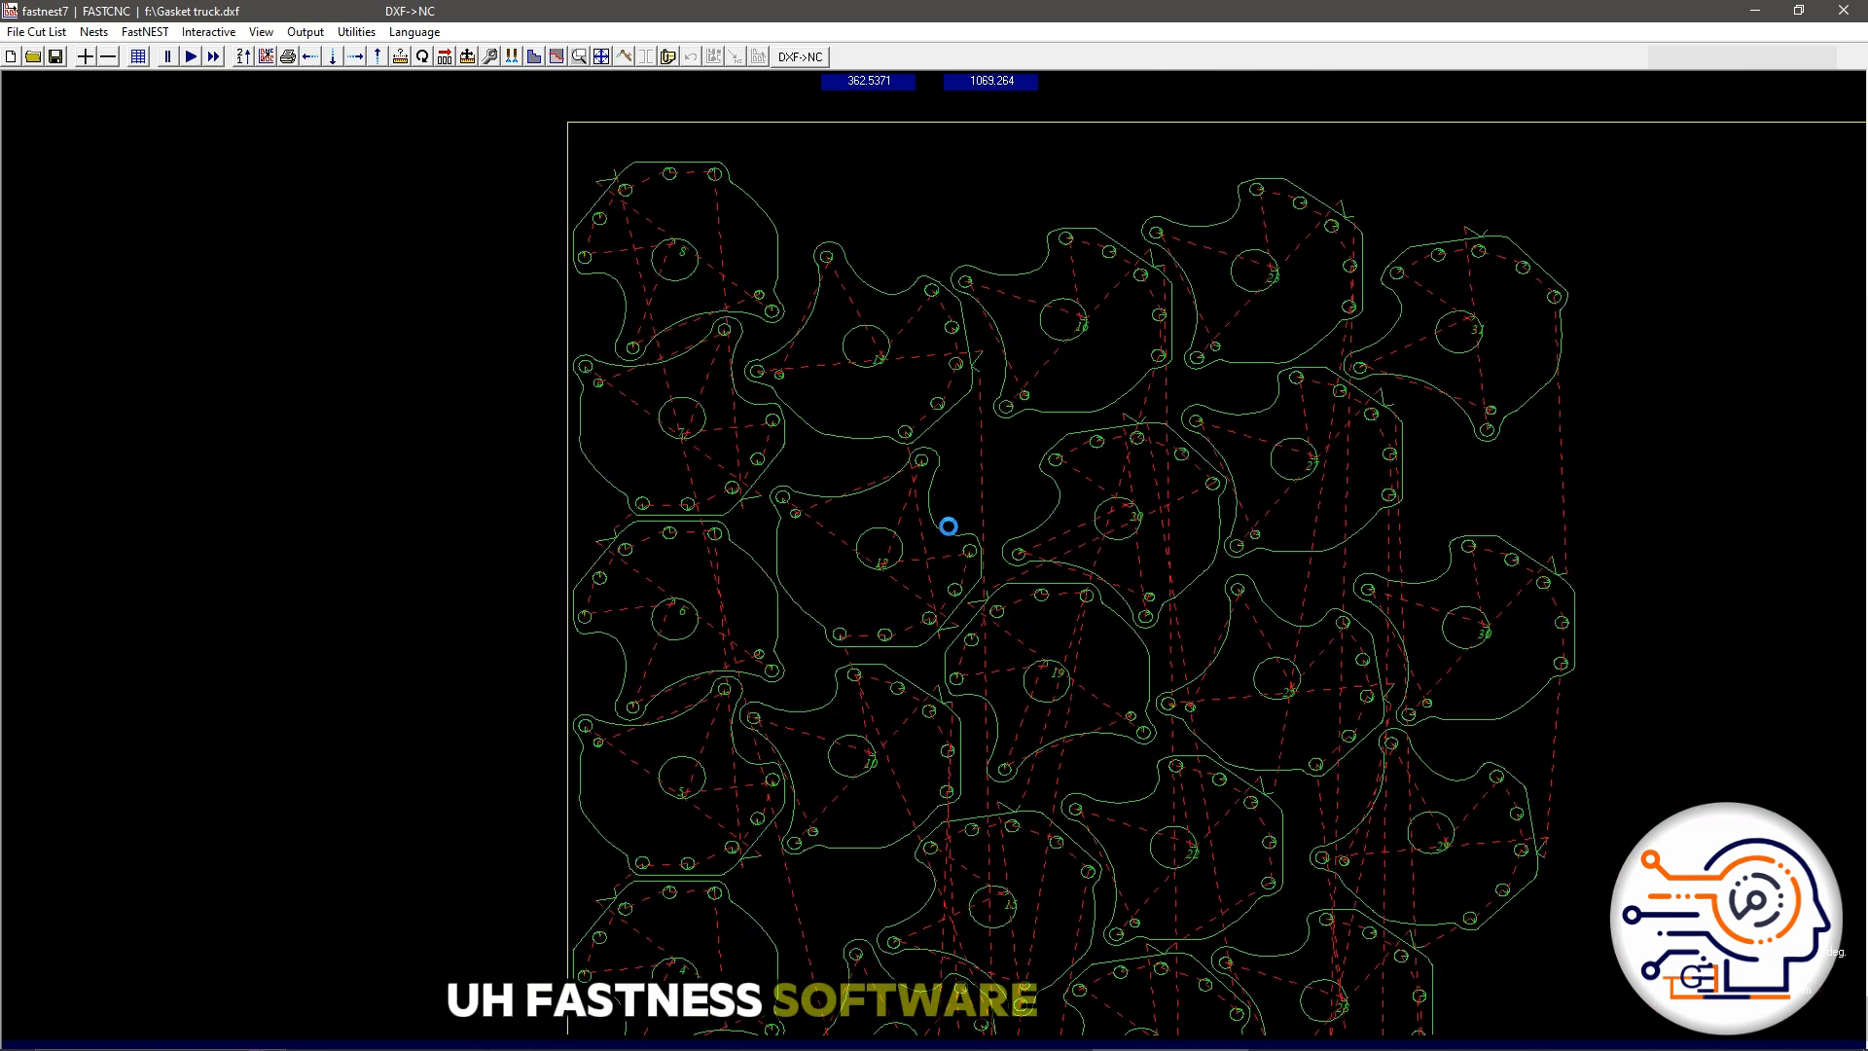
scroll(943, 540, down, 1)
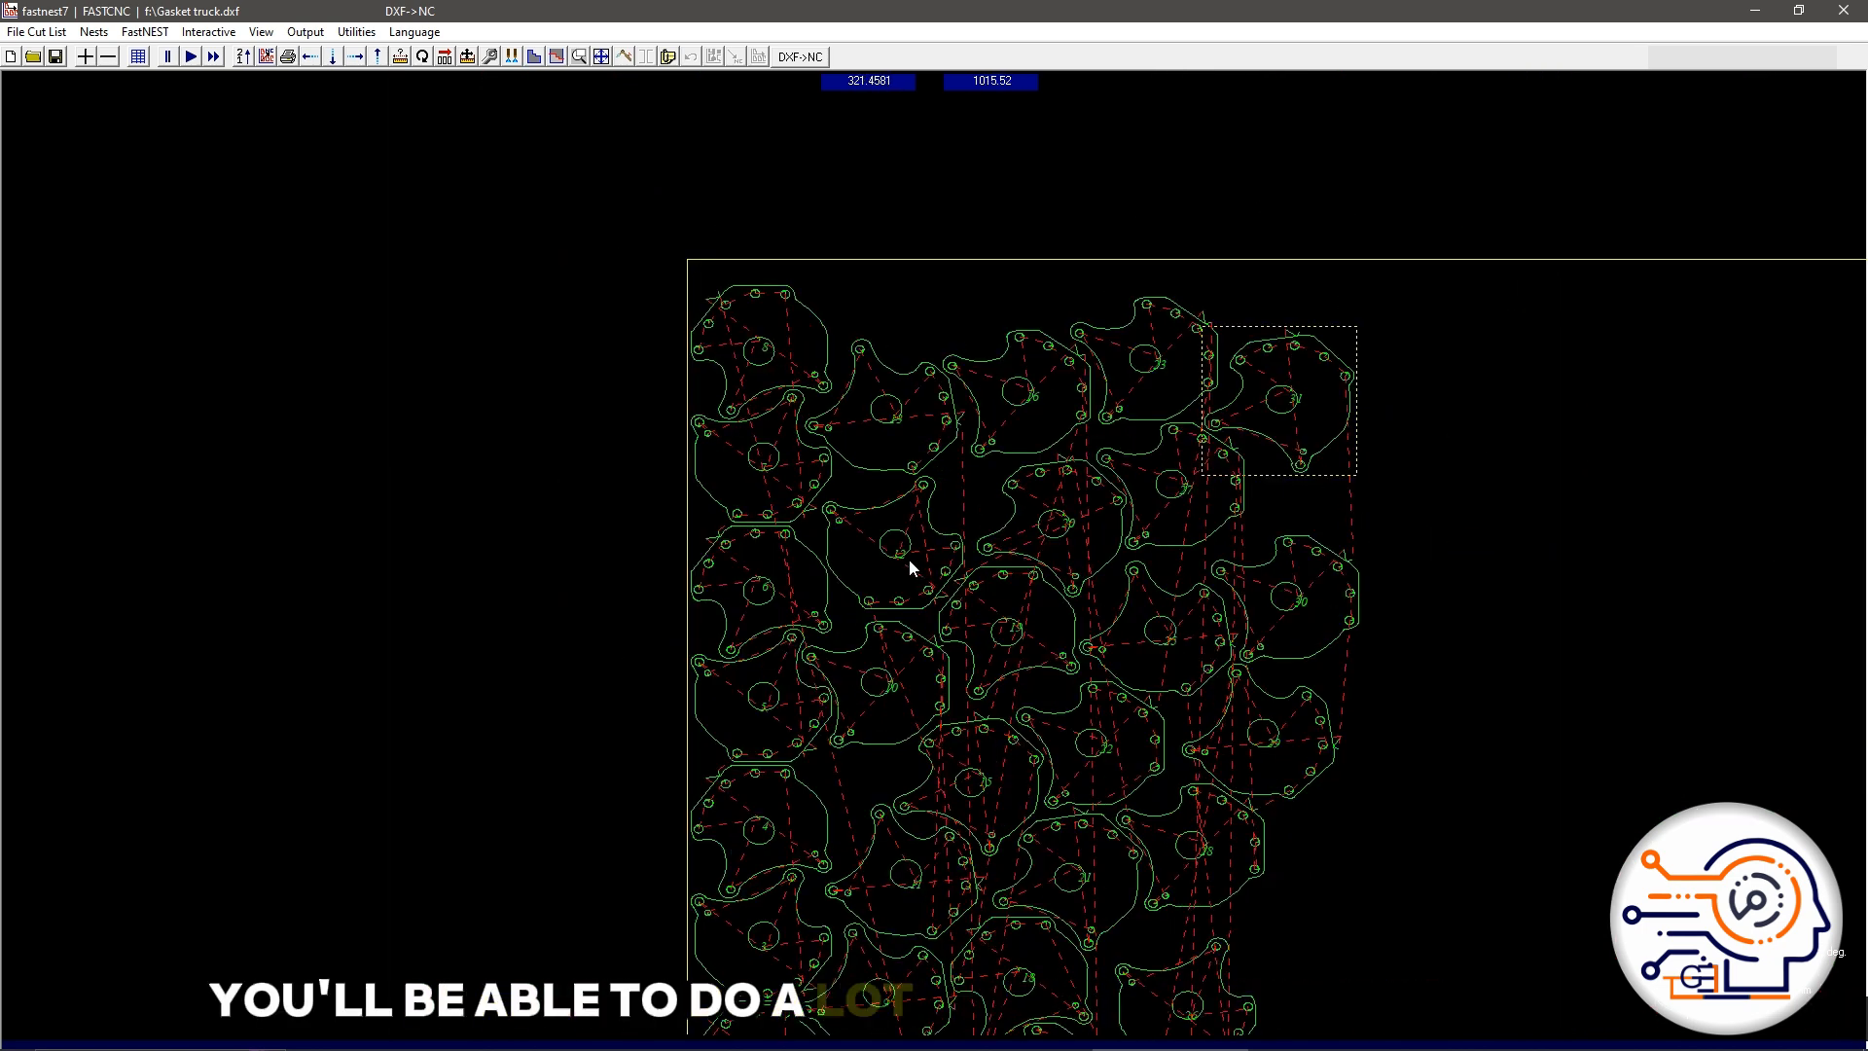
scroll(909, 495, down, 1)
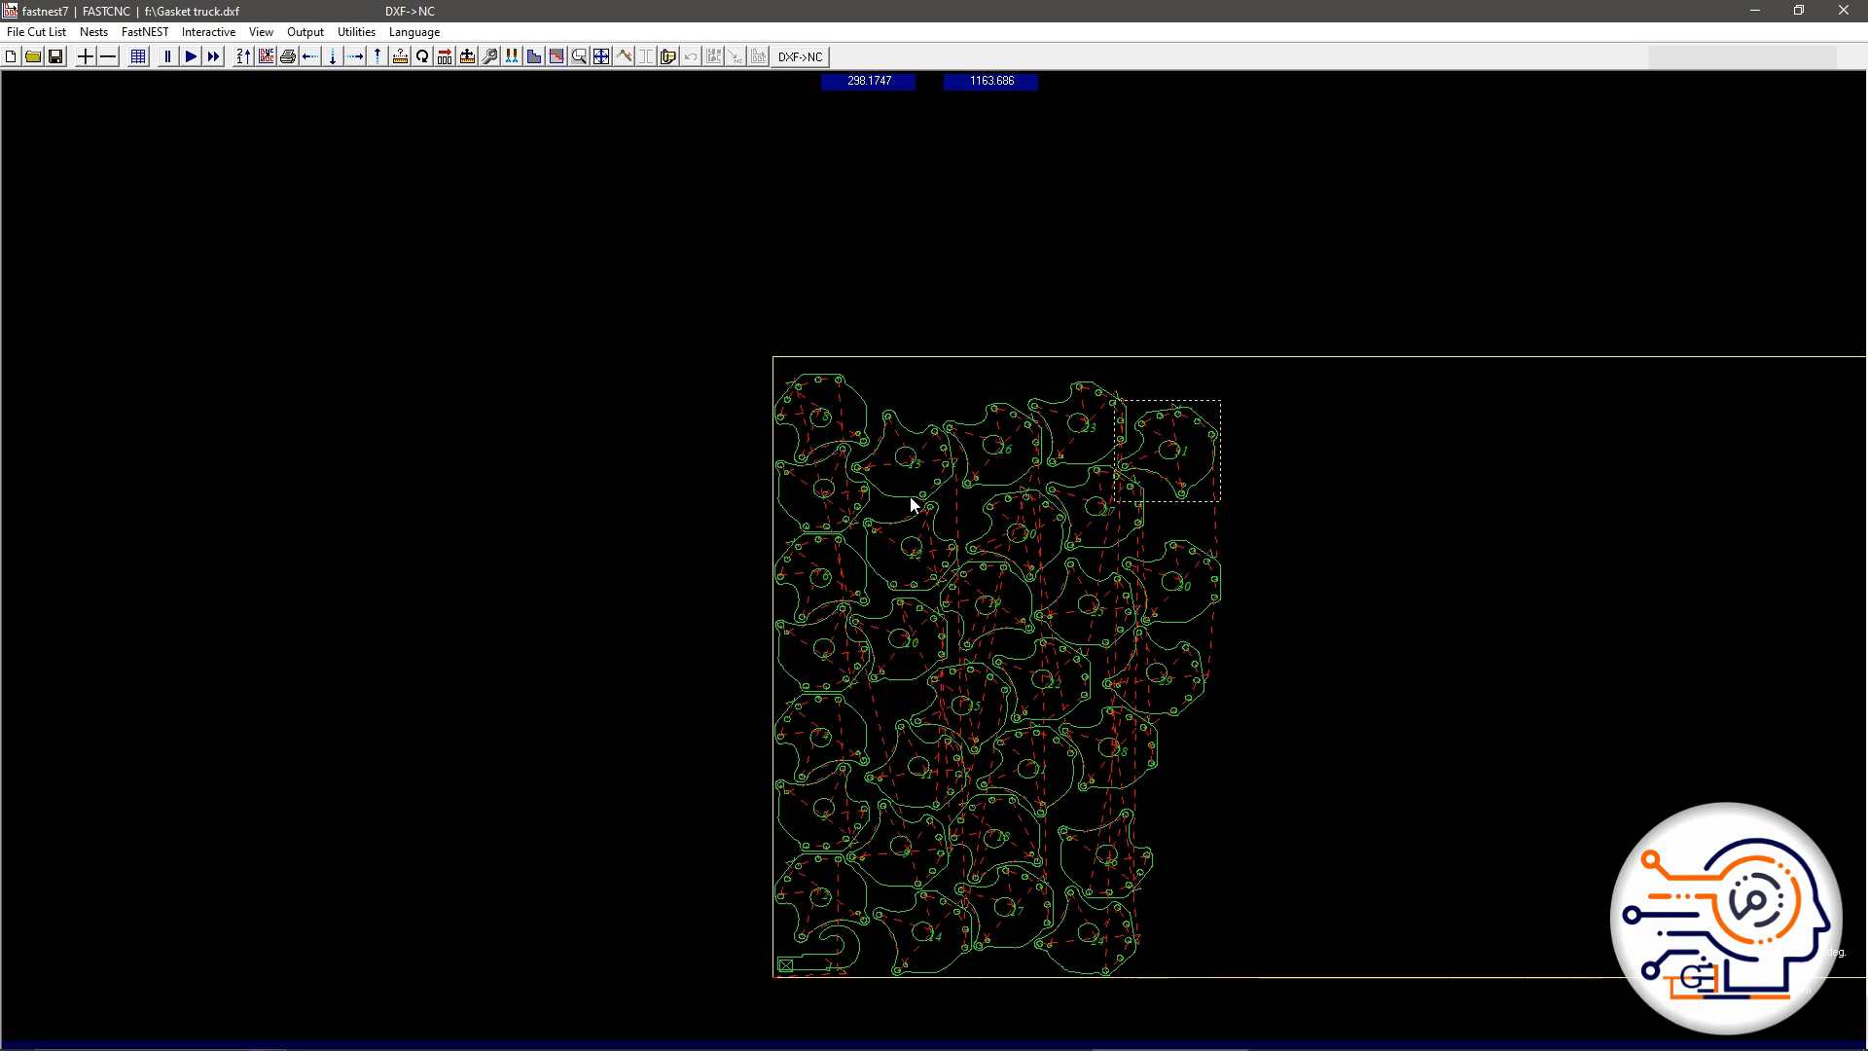